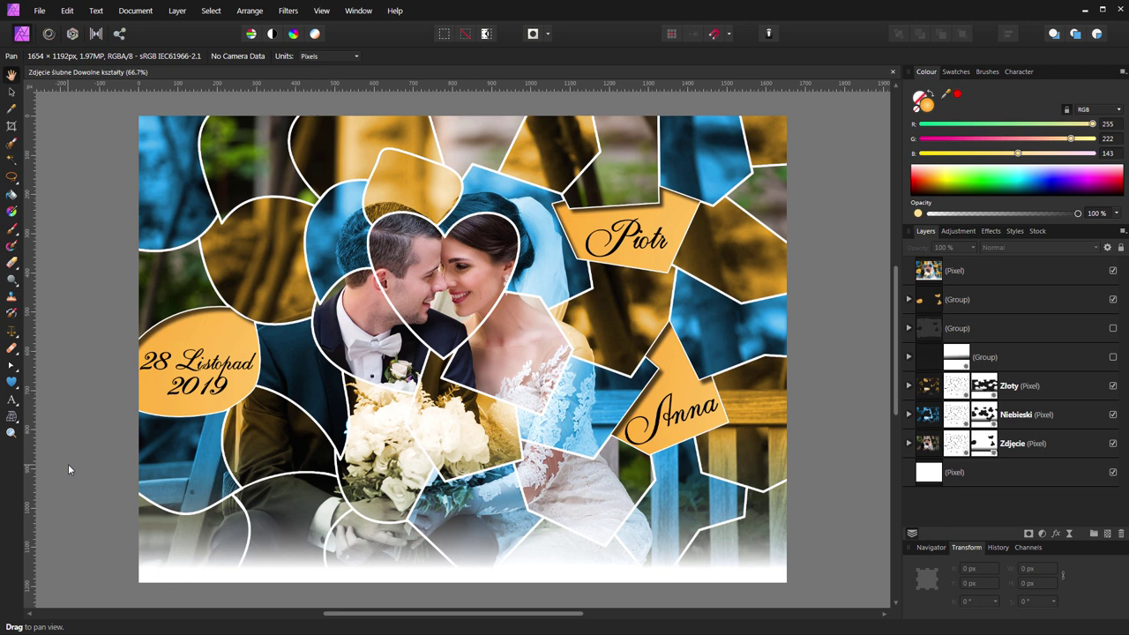
# Browse the preset shape flyout without picking a shape, then return to the Move tool.
pyautogui.click(17, 388)
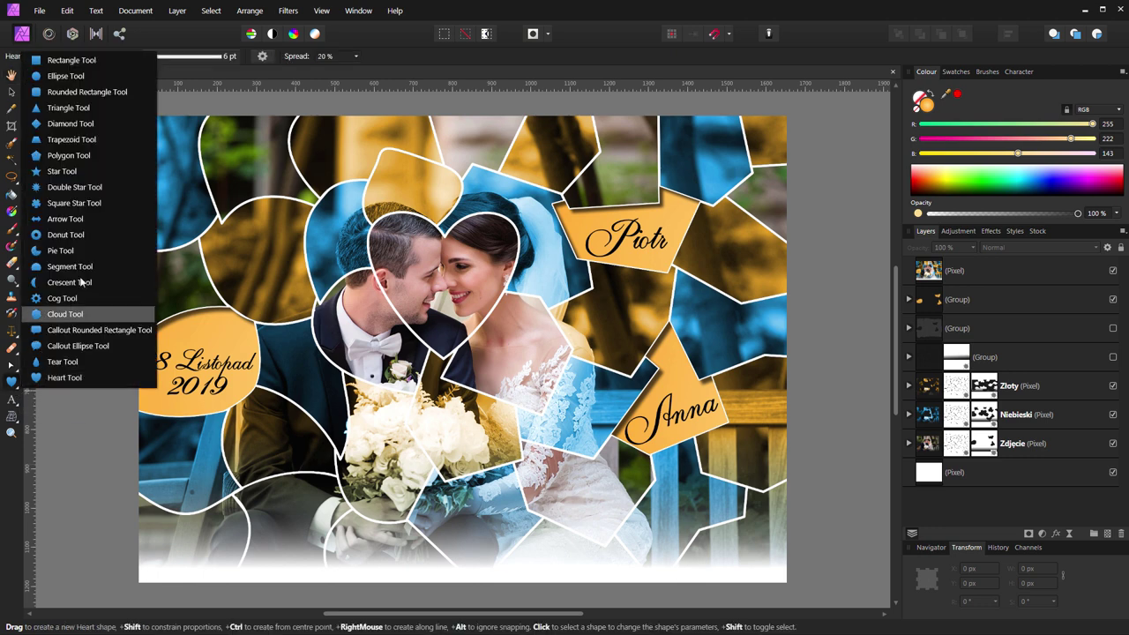
pyautogui.click(84, 441)
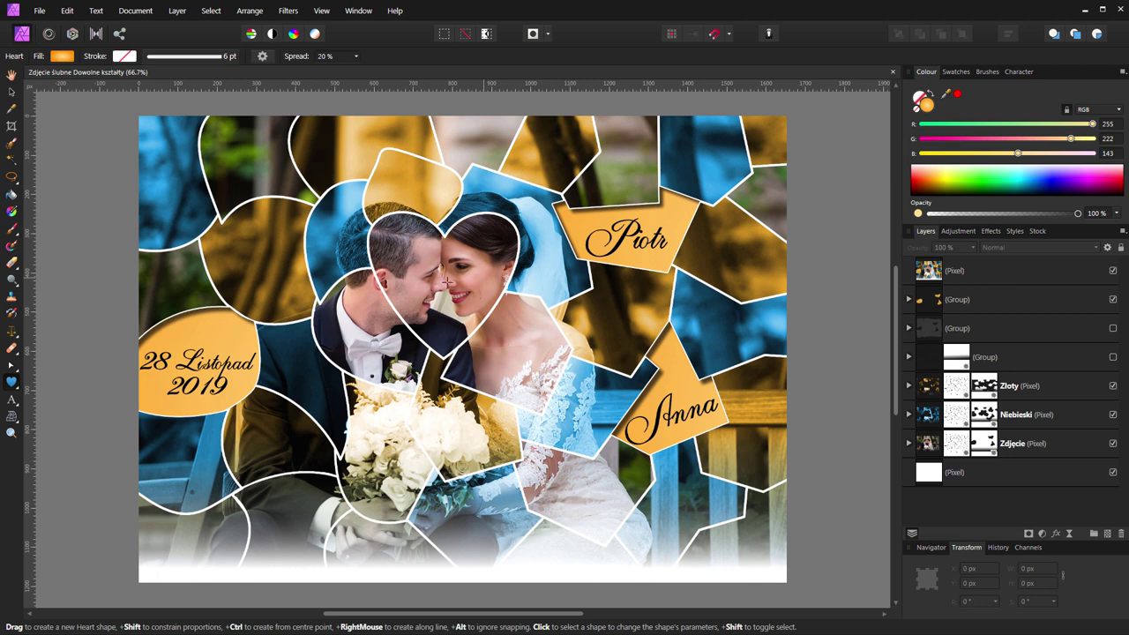
pyautogui.press('v')
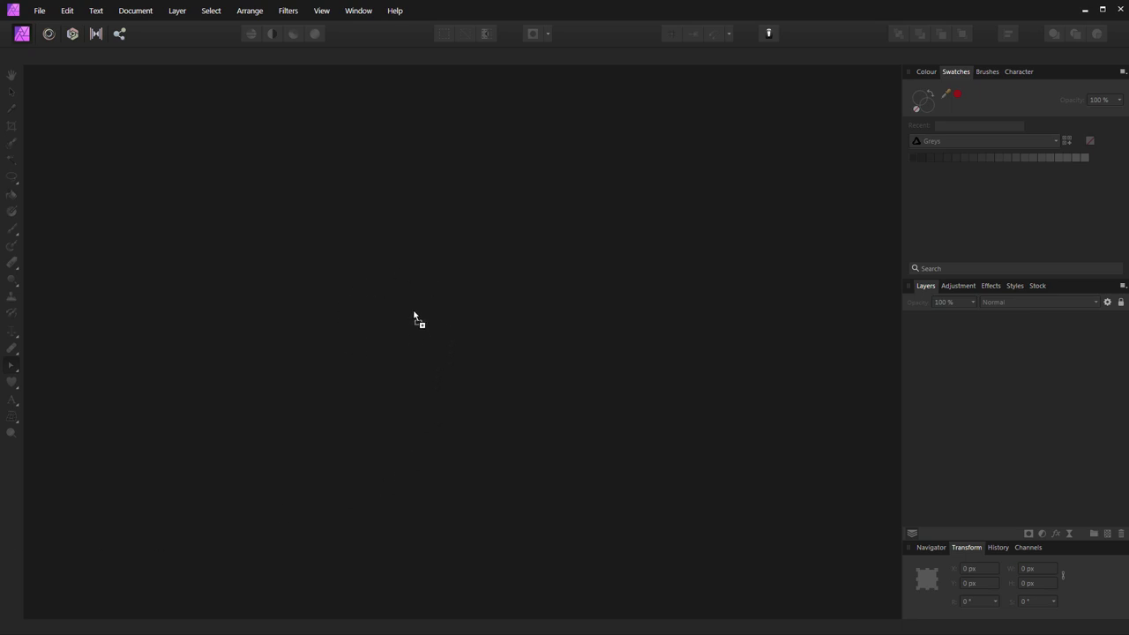
# Open wedding.jpg (2000 × 1335 px) by dragging it onto the empty workspace.
pyautogui.moveTo(414, 315); pyautogui.dragTo(415, 318)
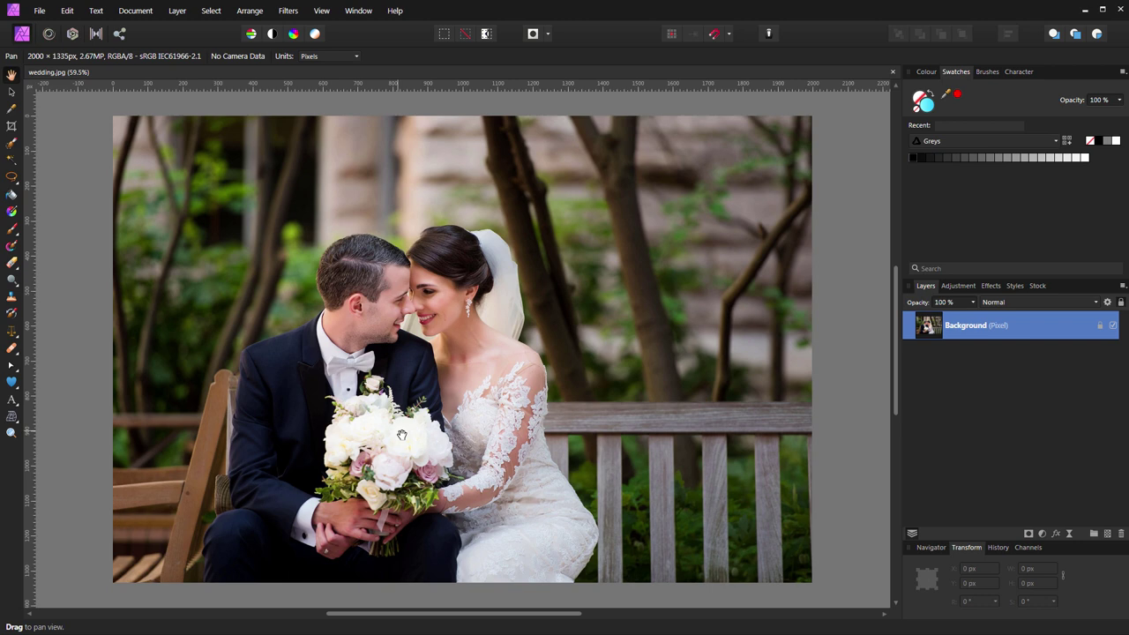
# Crop the photo to 1654 × 1192 px, trimming top, right, left and a sliver of bottom.
pyautogui.click(11, 125)
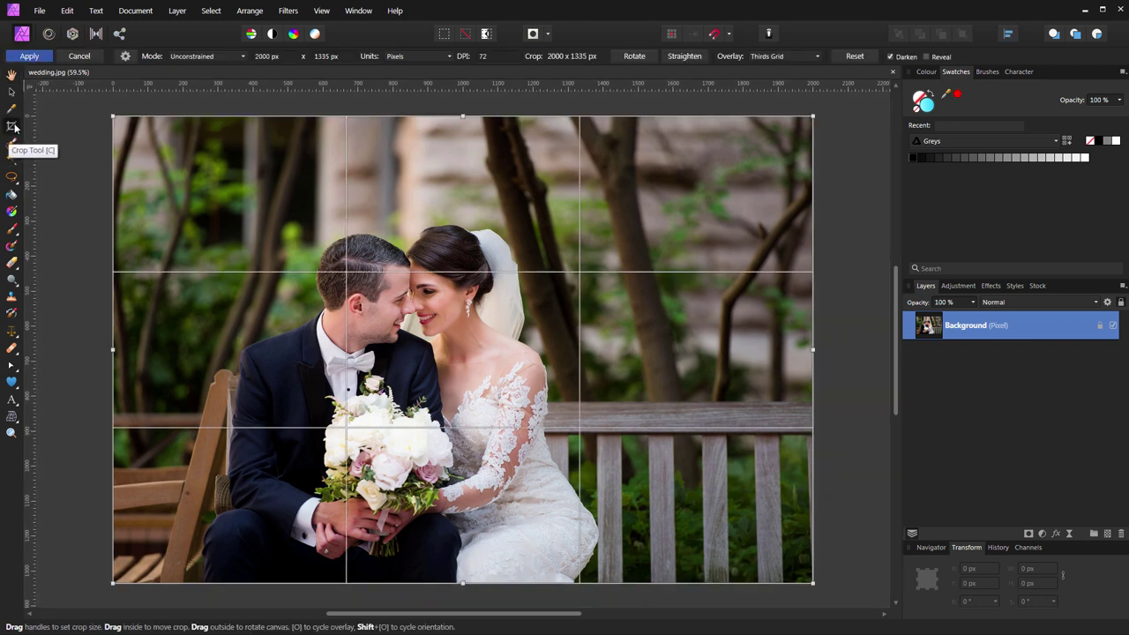
pyautogui.moveTo(462, 116); pyautogui.dragTo(463, 158)
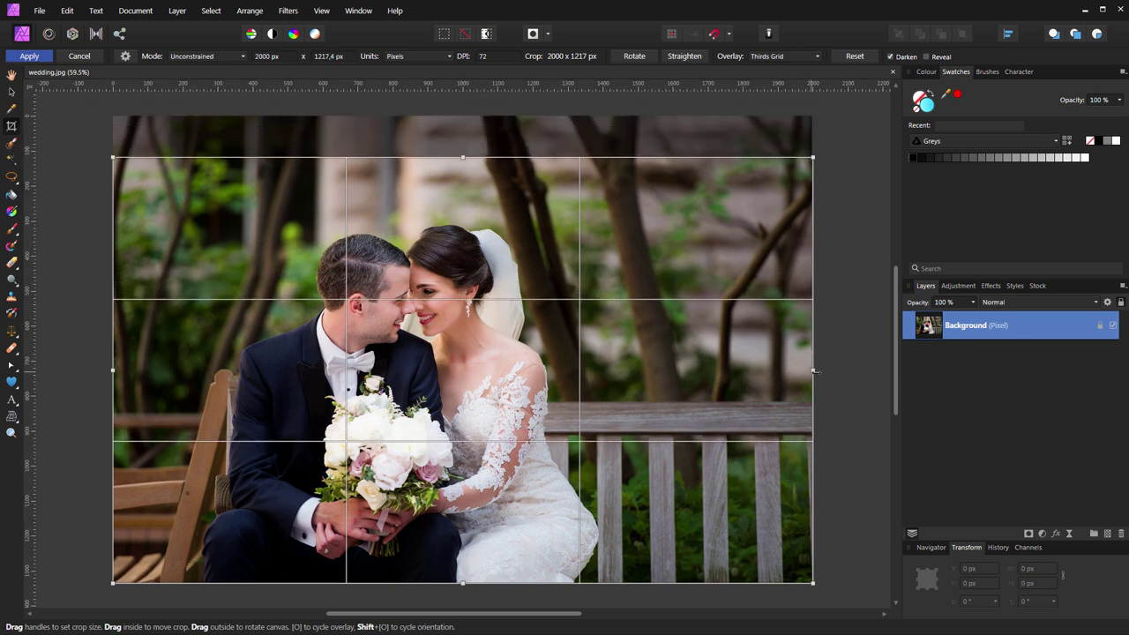
pyautogui.moveTo(812, 370); pyautogui.dragTo(719, 371)
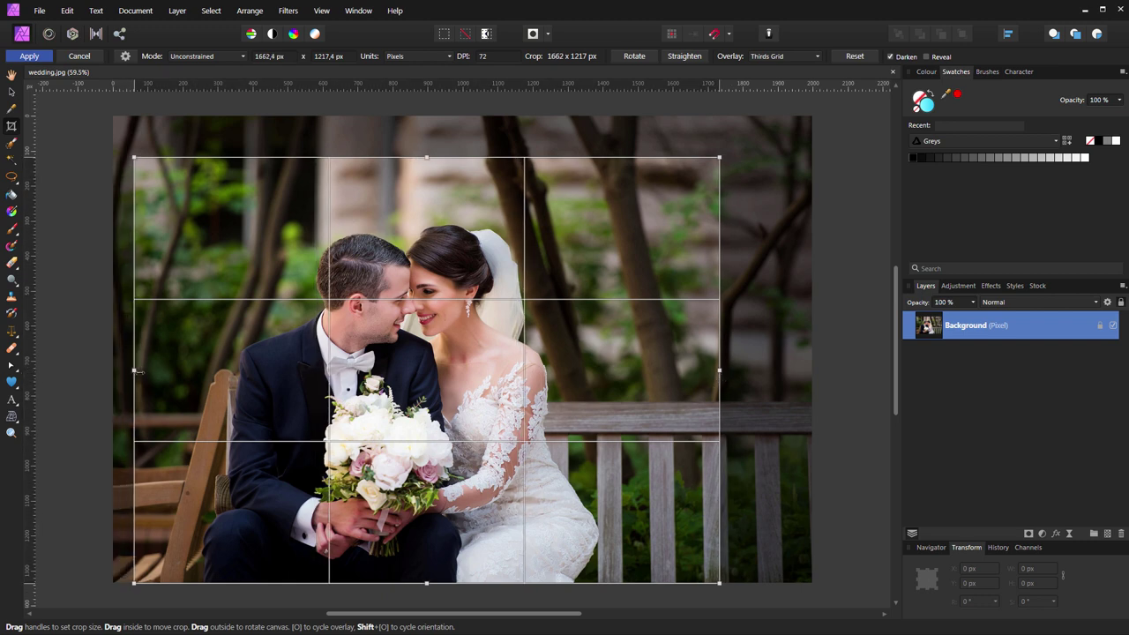
pyautogui.moveTo(114, 371); pyautogui.dragTo(140, 373)
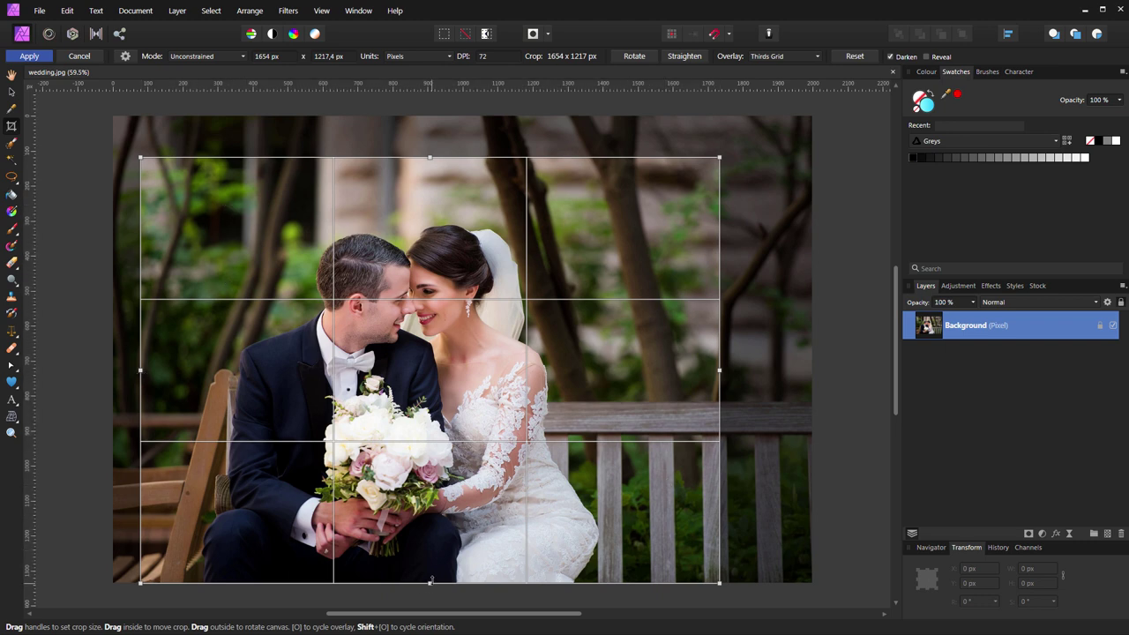
pyautogui.moveTo(430, 582); pyautogui.dragTo(430, 574)
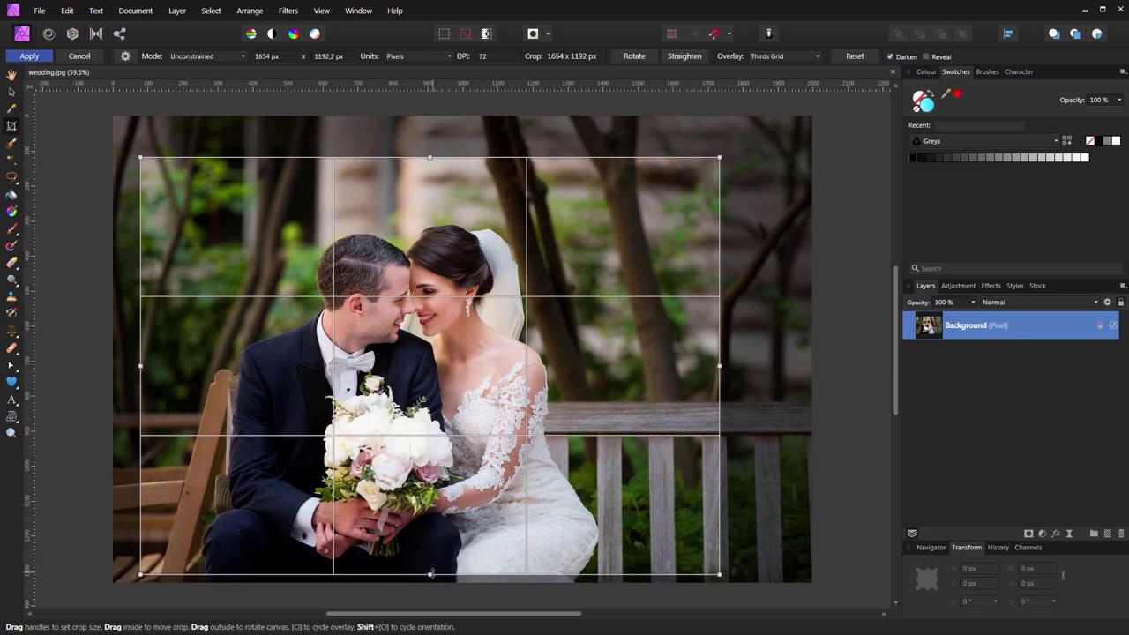
pyautogui.press('h')
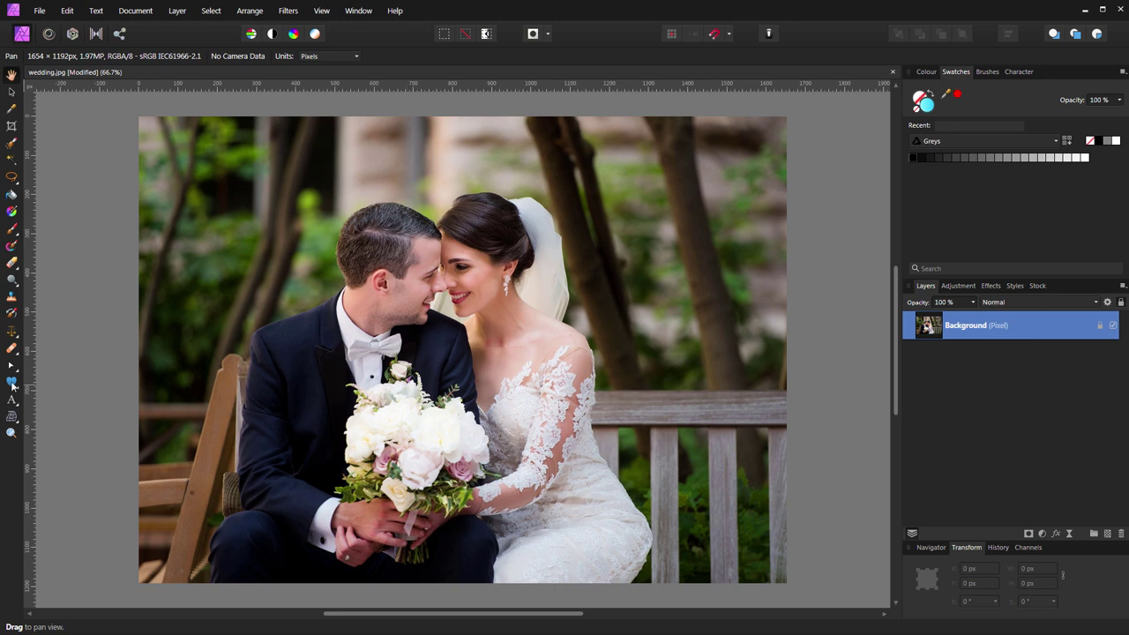
# Glance at the preset shapes, then choose the Pen Tool for freeform curves.
pyautogui.click(13, 384)
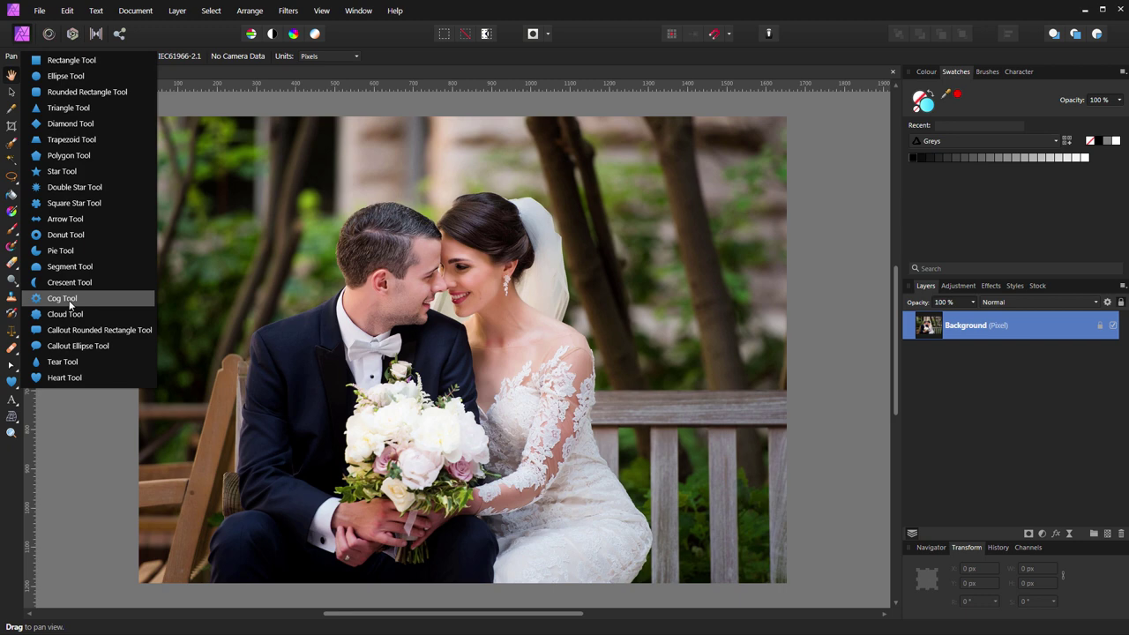
pyautogui.click(76, 425)
pyautogui.click(15, 369)
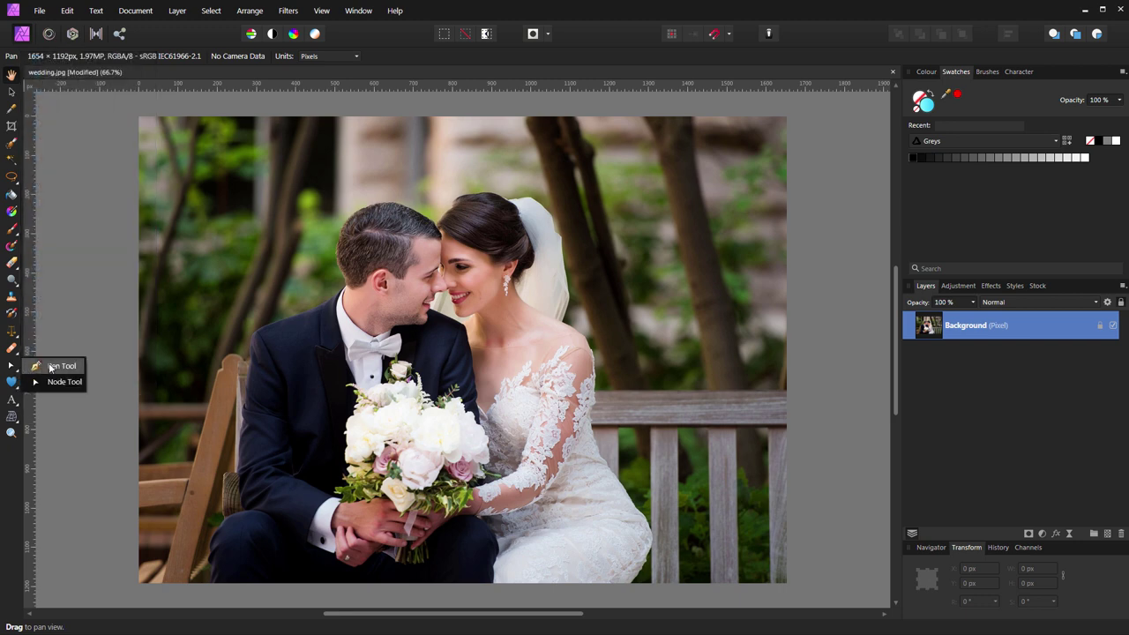
pyautogui.click(50, 367)
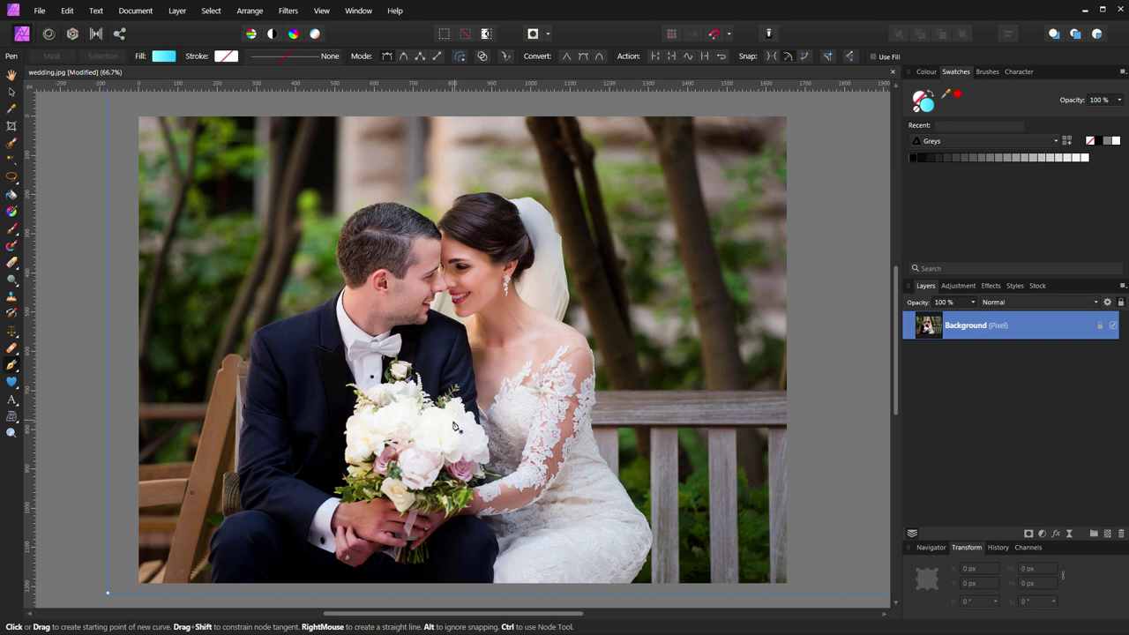
# Draw a closed triangular path from the bouquet up to the couple's hairlines.
pyautogui.click(450, 422)
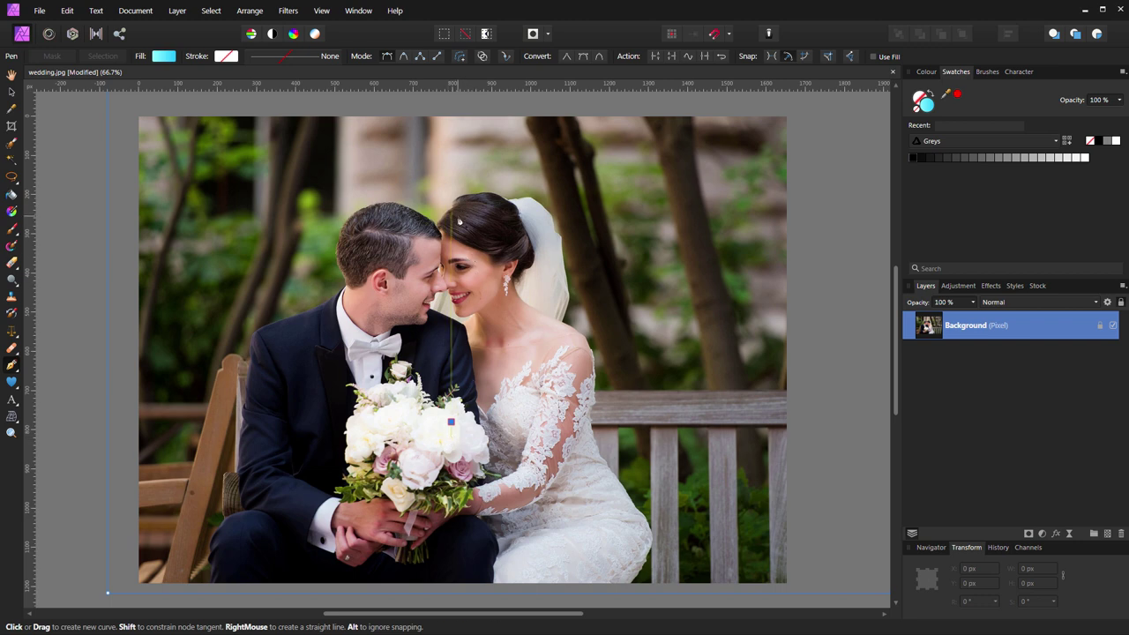
pyautogui.click(452, 215)
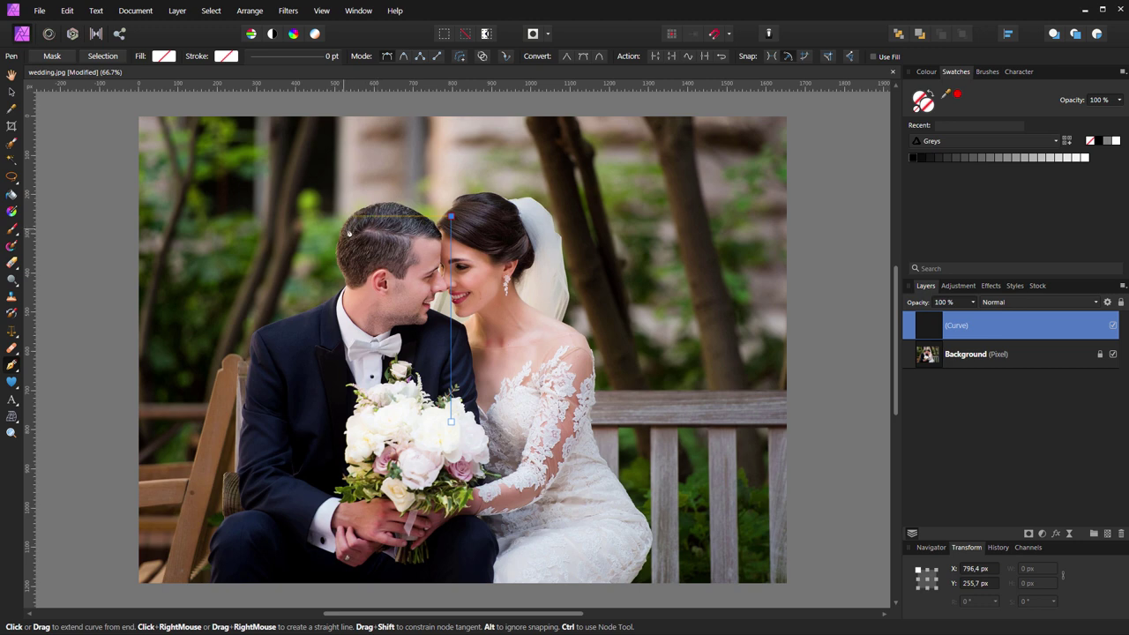
pyautogui.click(346, 215)
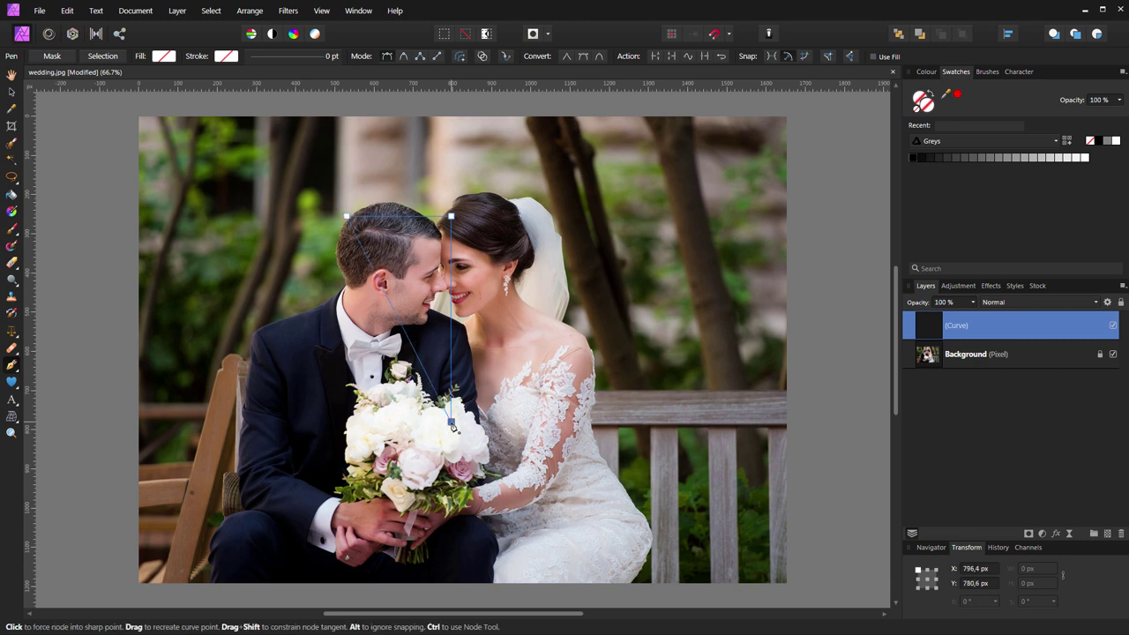
pyautogui.click(452, 424)
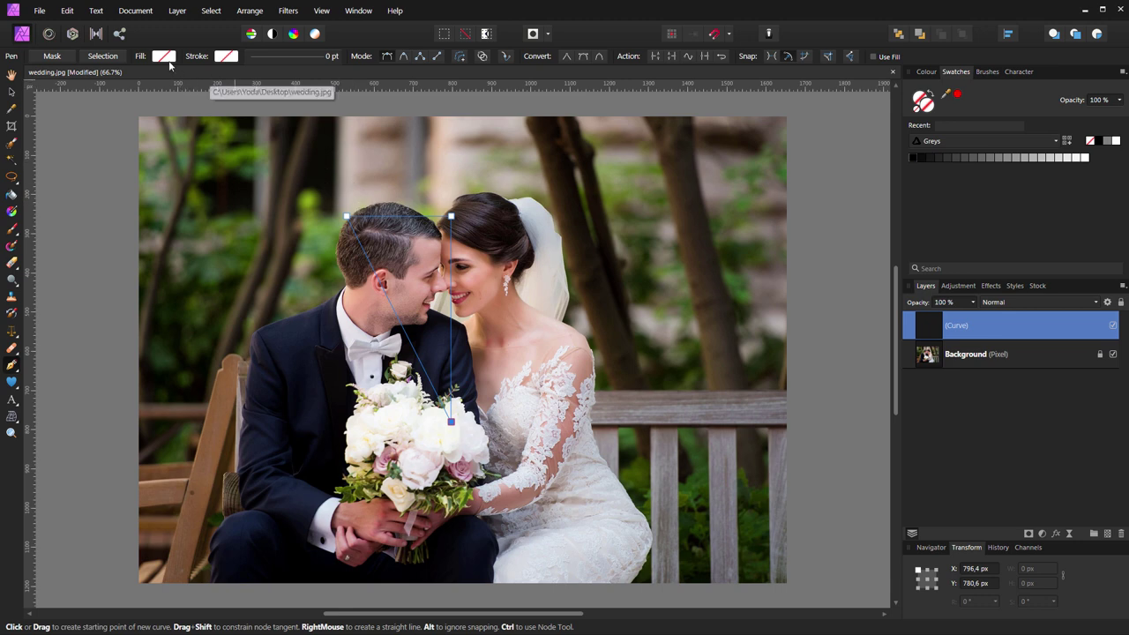
# Fill the triangle with white from the context toolbar's Fill swatches.
pyautogui.click(167, 57)
pyautogui.click(245, 131)
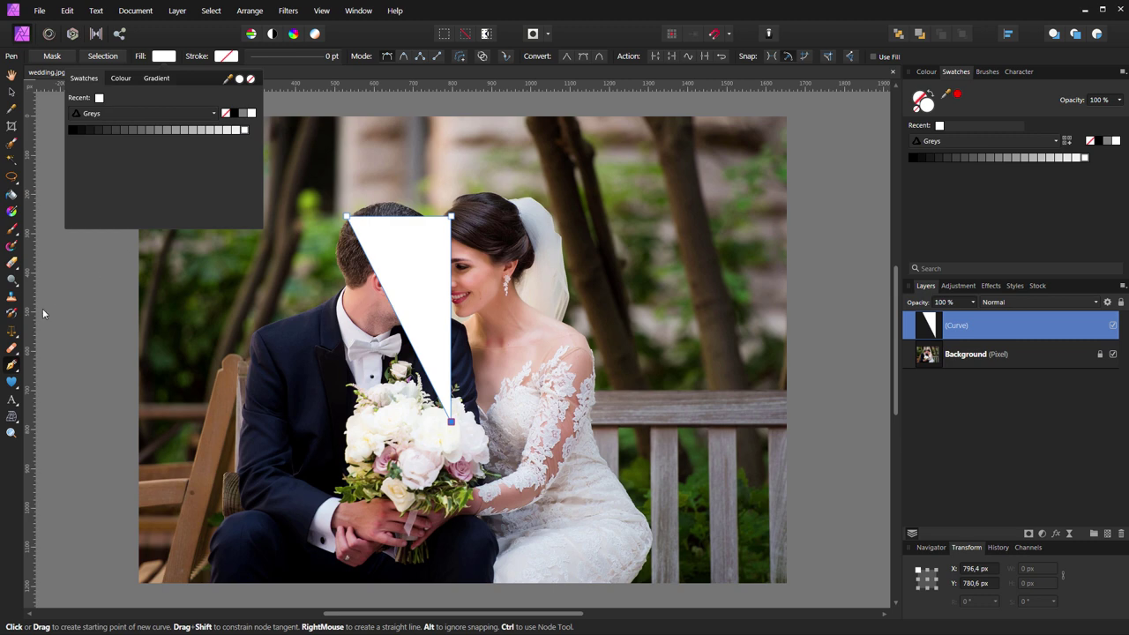
pyautogui.click(93, 265)
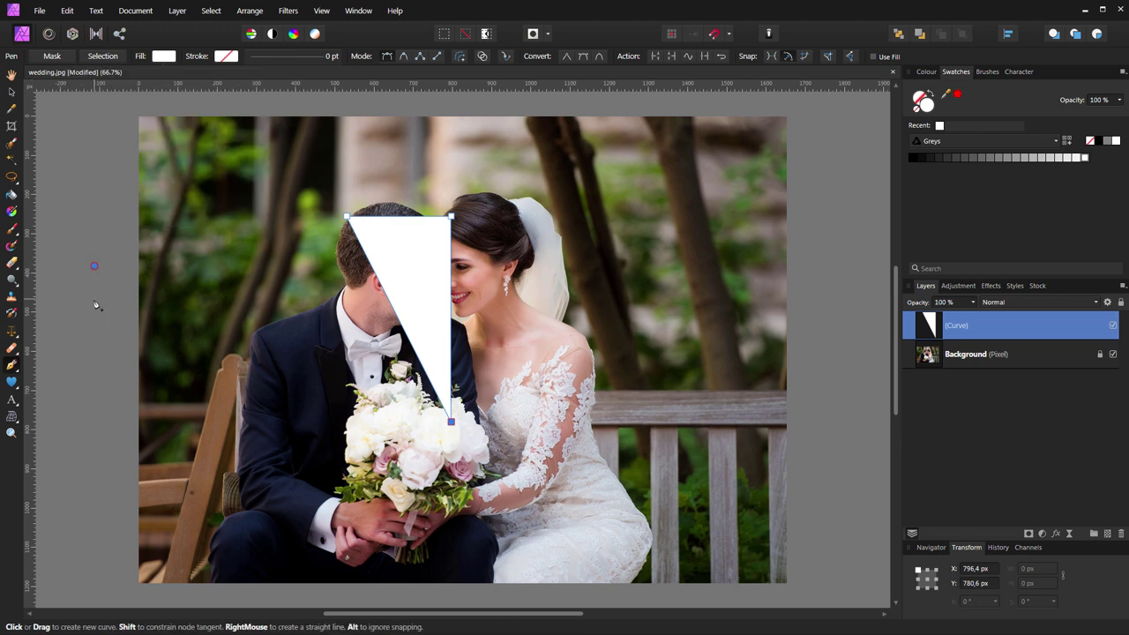
# Bend the triangle's left and top edges with the Node Tool into a curved half-heart.
pyautogui.press('Escape')
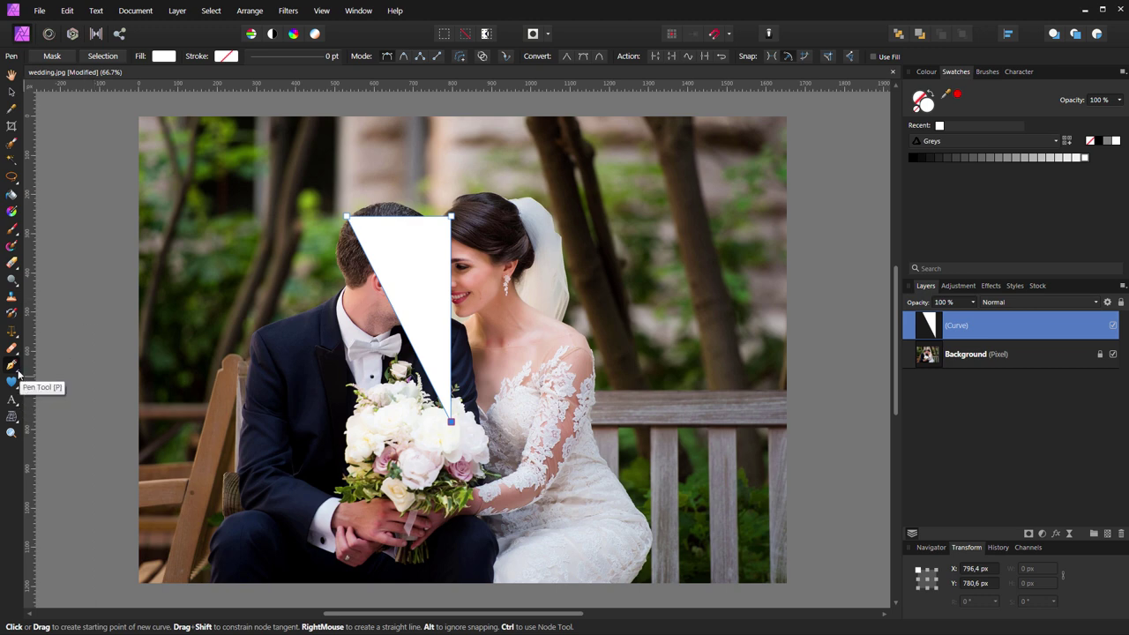
pyautogui.click(18, 374)
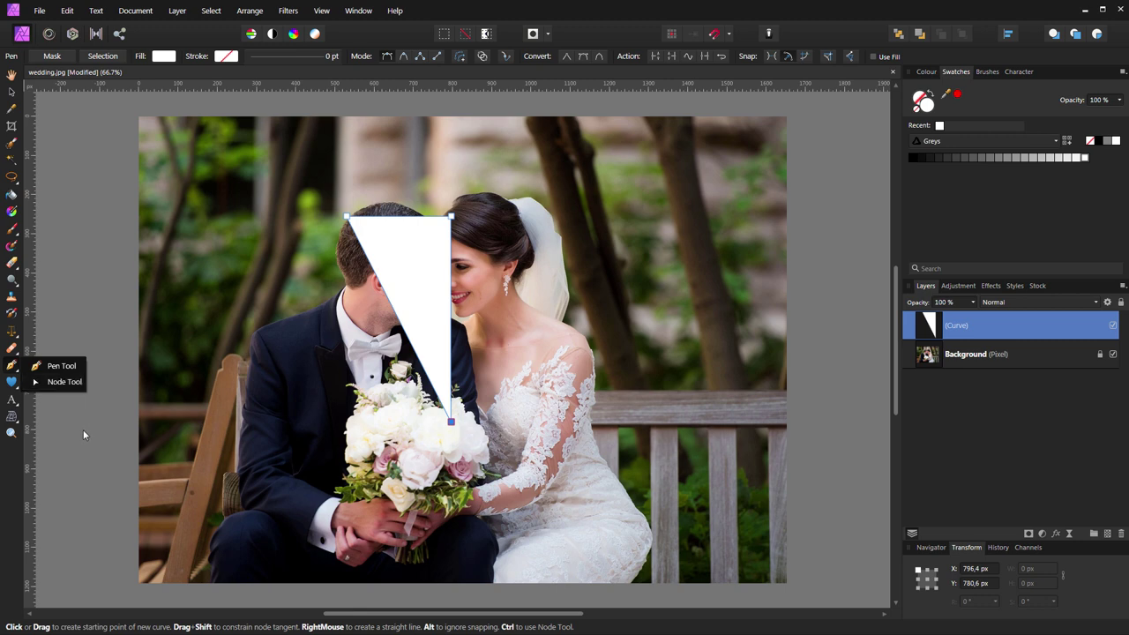
pyautogui.press('a')
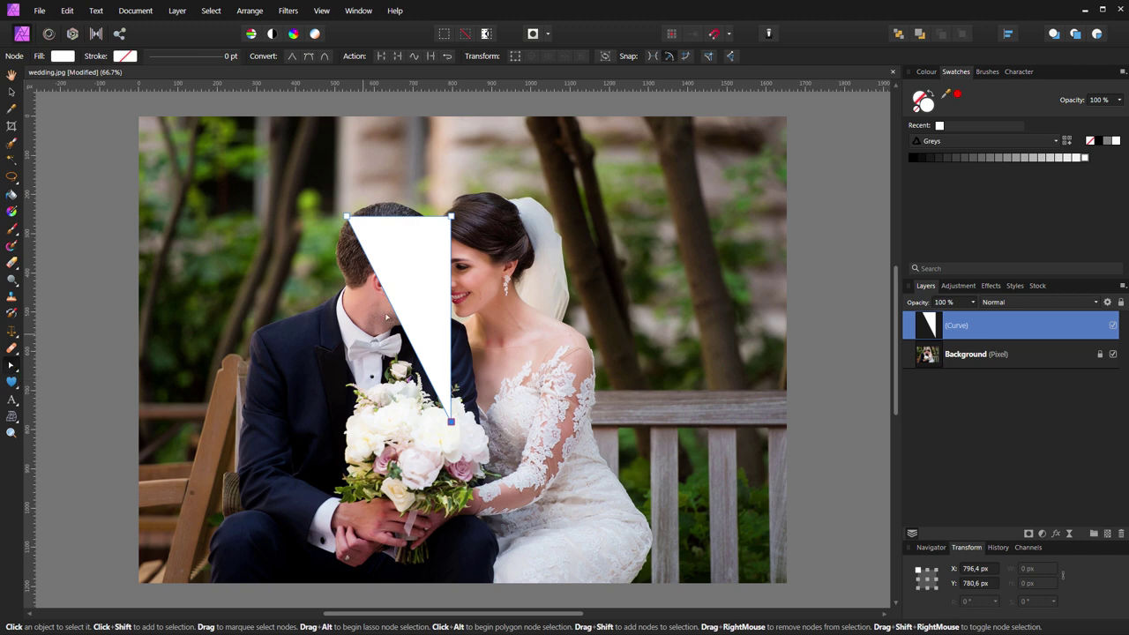
pyautogui.moveTo(395, 307); pyautogui.dragTo(361, 310)
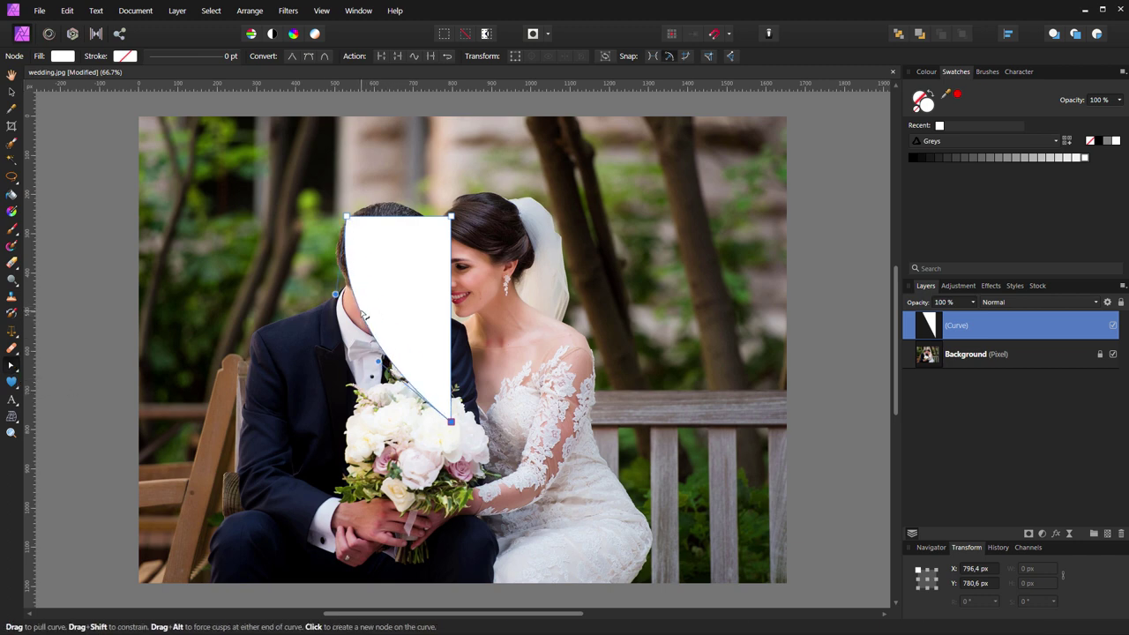
pyautogui.moveTo(394, 221); pyautogui.dragTo(395, 183)
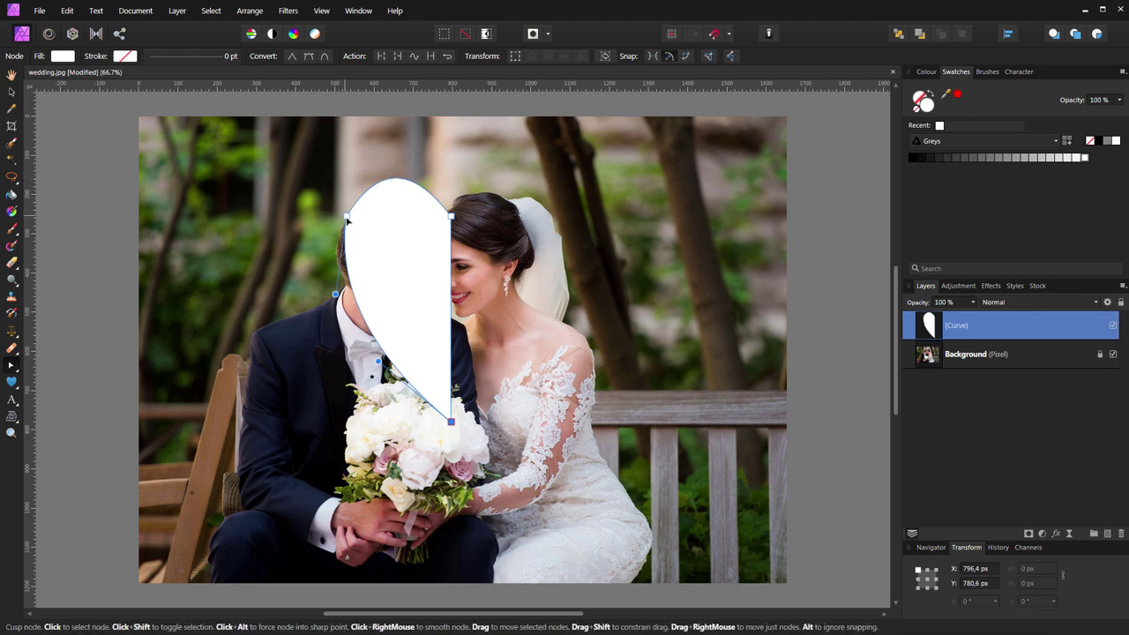
pyautogui.moveTo(347, 221); pyautogui.dragTo(351, 221)
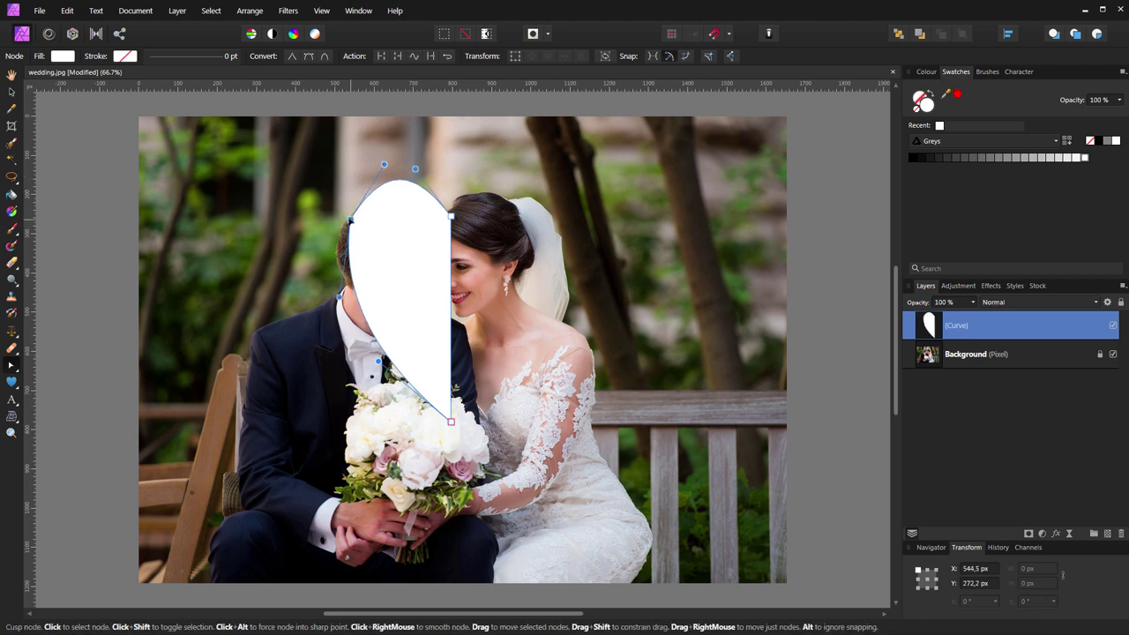
pyautogui.moveTo(383, 164); pyautogui.dragTo(364, 181)
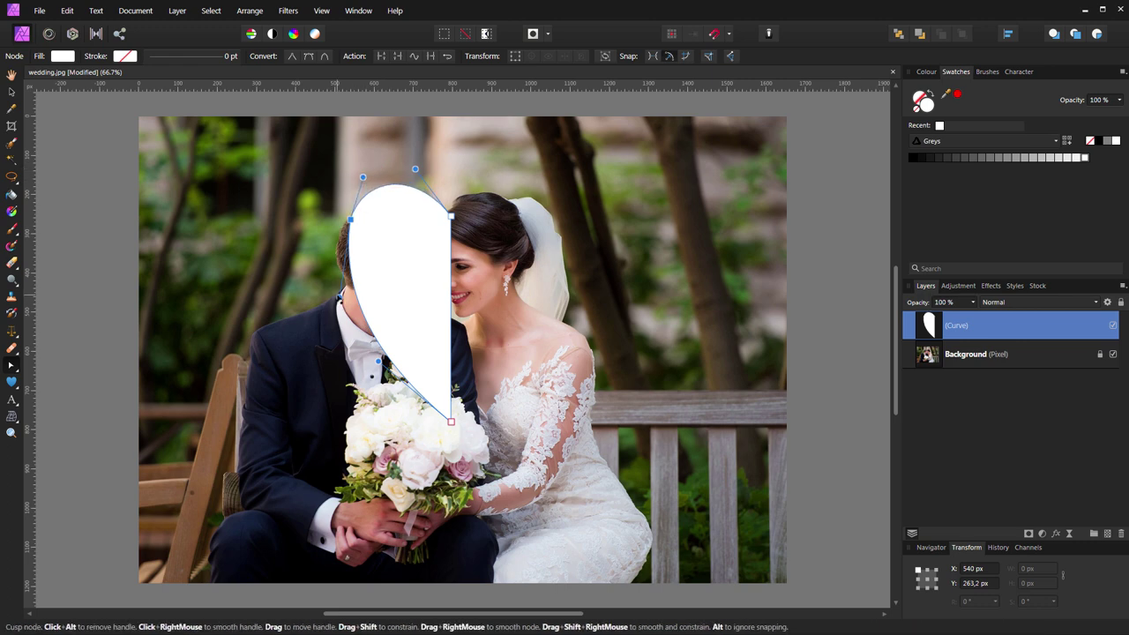
pyautogui.moveTo(340, 297); pyautogui.dragTo(336, 262)
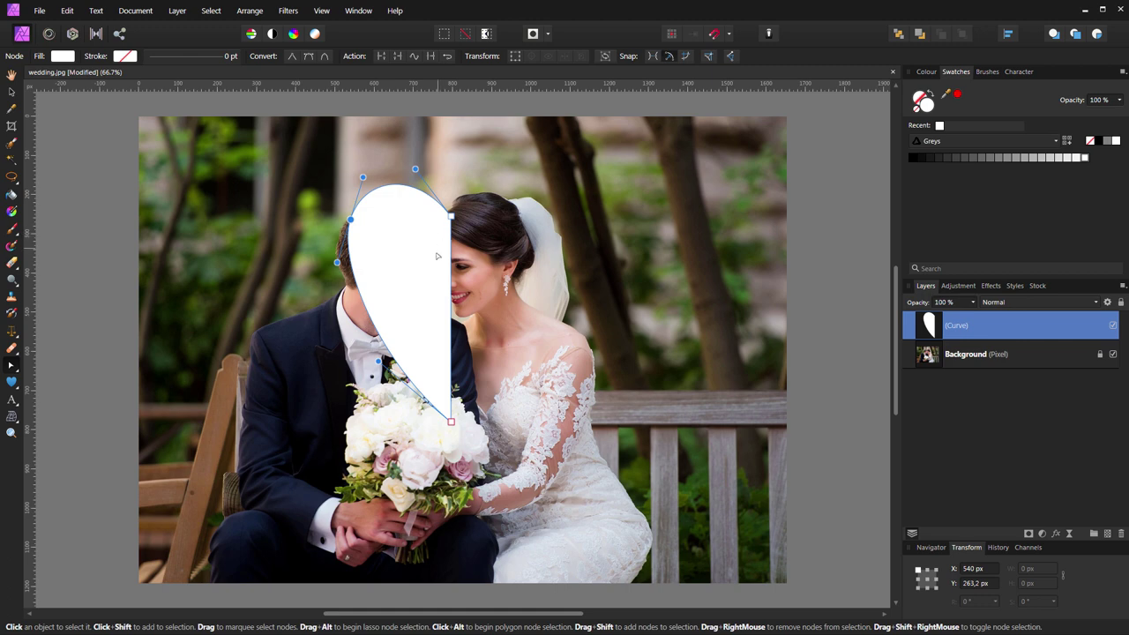
pyautogui.press('v')
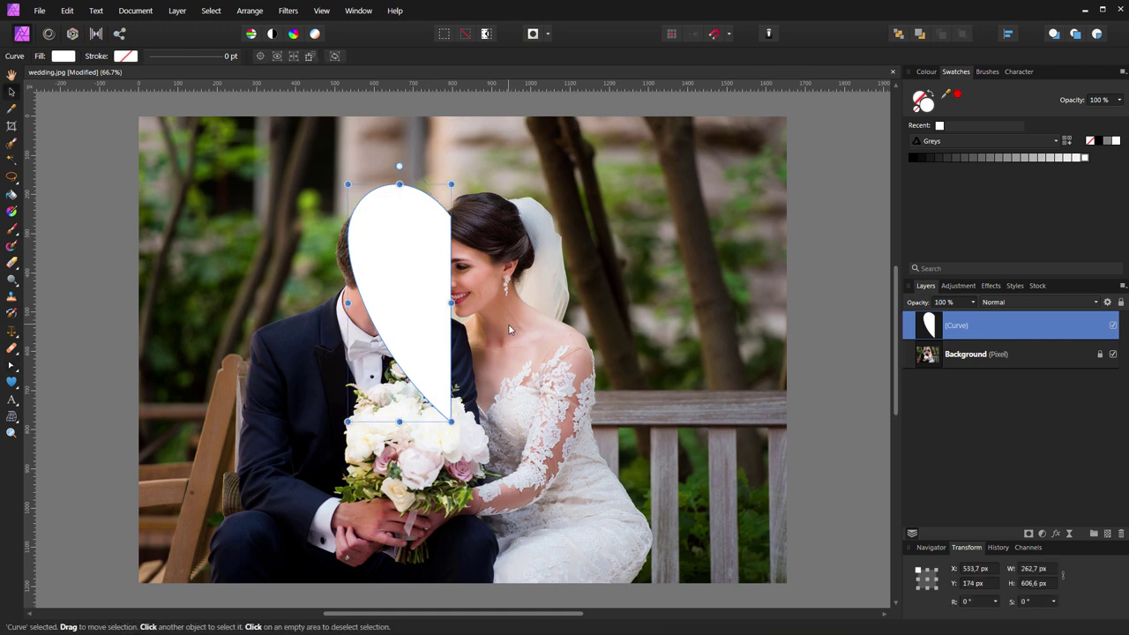
# Duplicate the half-heart and flip the copy to the right as its mirrored half.
pyautogui.hotkey('ctrl', 'j')
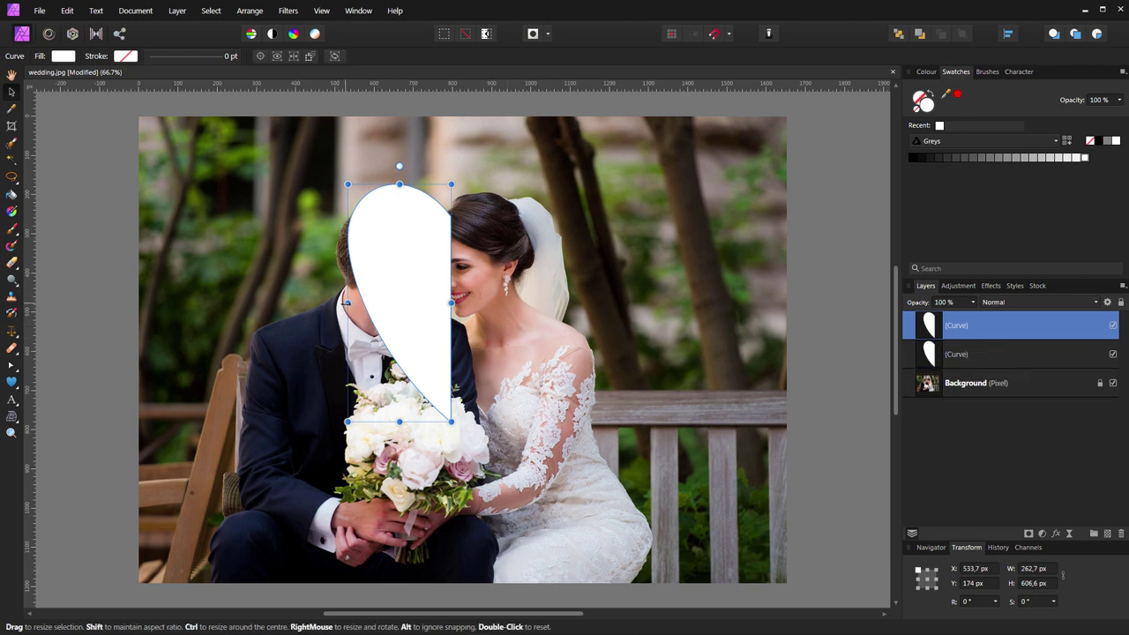
pyautogui.moveTo(347, 302); pyautogui.dragTo(553, 319)
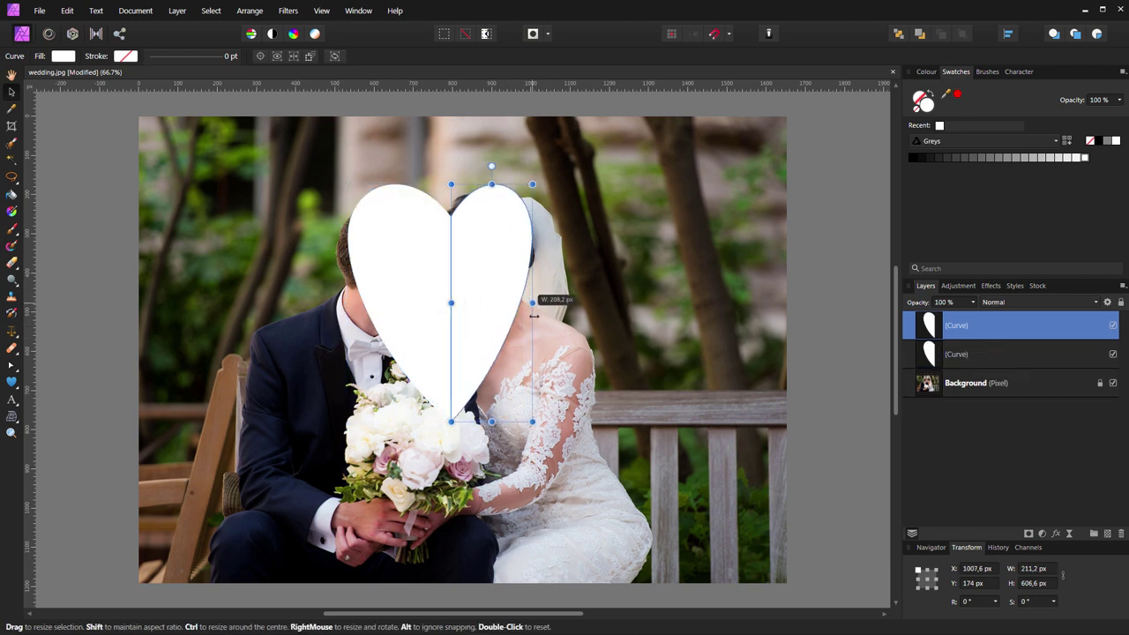
pyautogui.moveTo(553, 319); pyautogui.dragTo(553, 322)
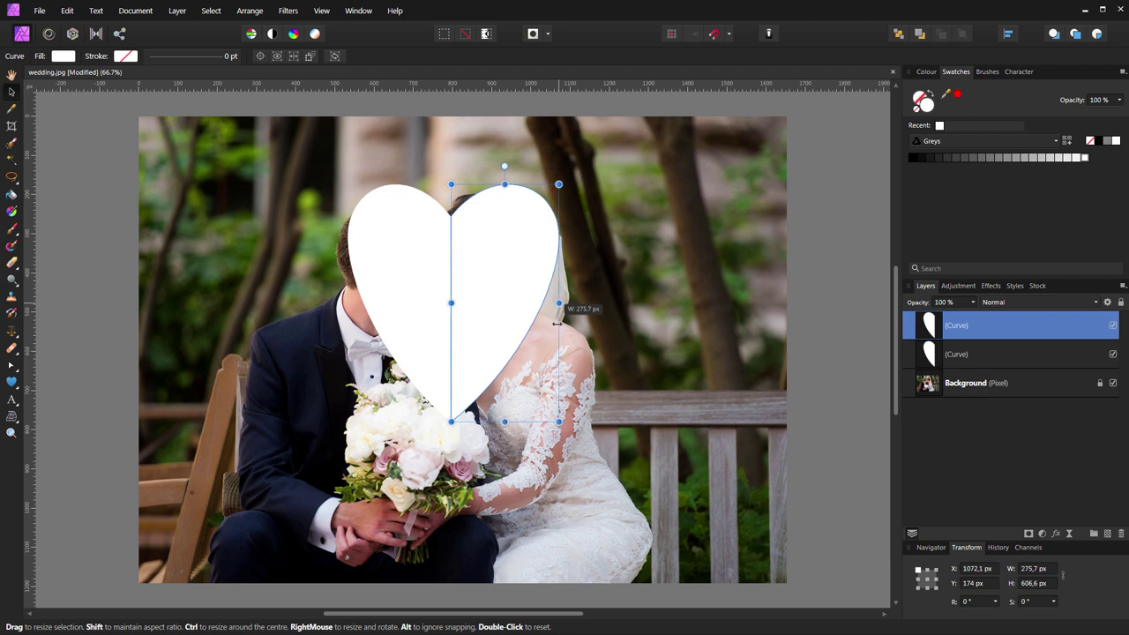
pyautogui.moveTo(554, 323); pyautogui.dragTo(552, 325)
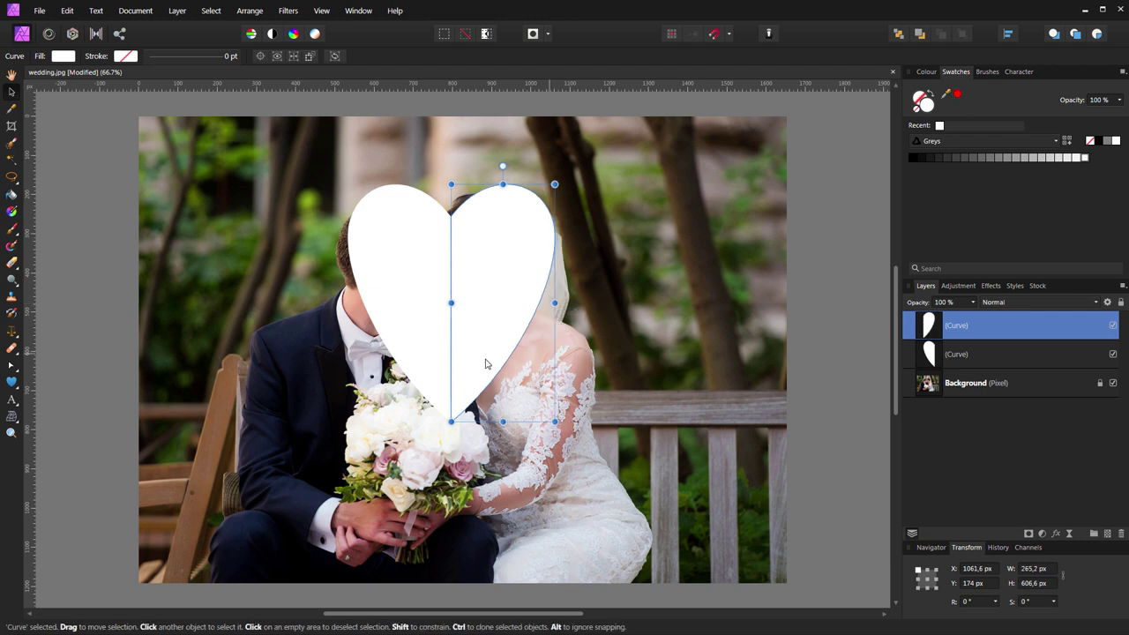
# Set the mirrored right half's width to 262.2 px in the Transform panel.
pyautogui.click(411, 323)
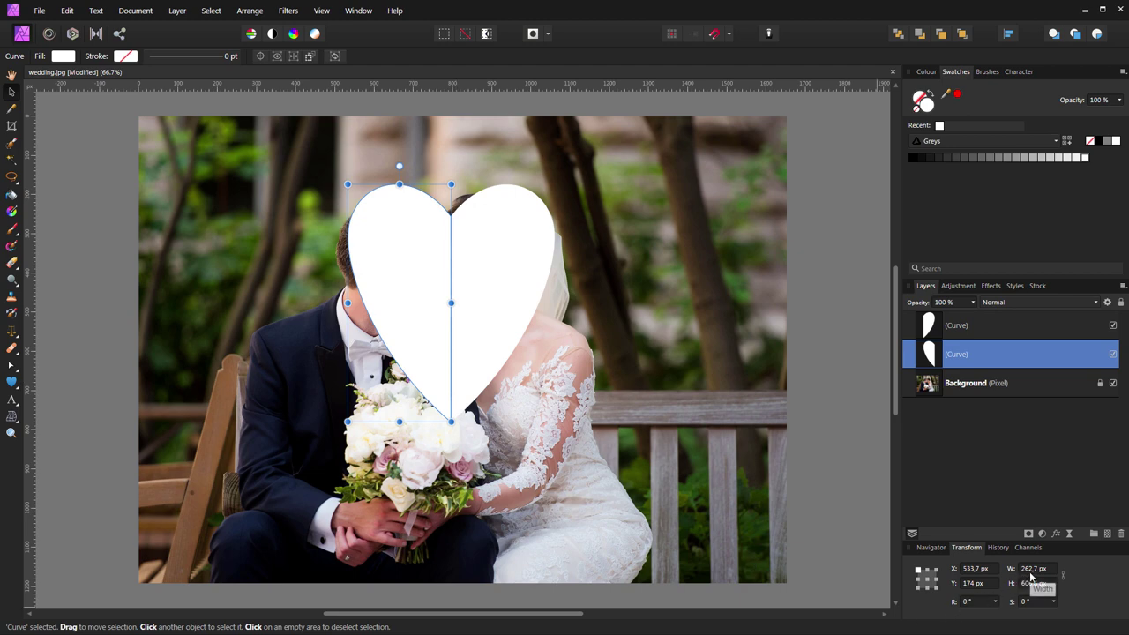
pyautogui.click(505, 297)
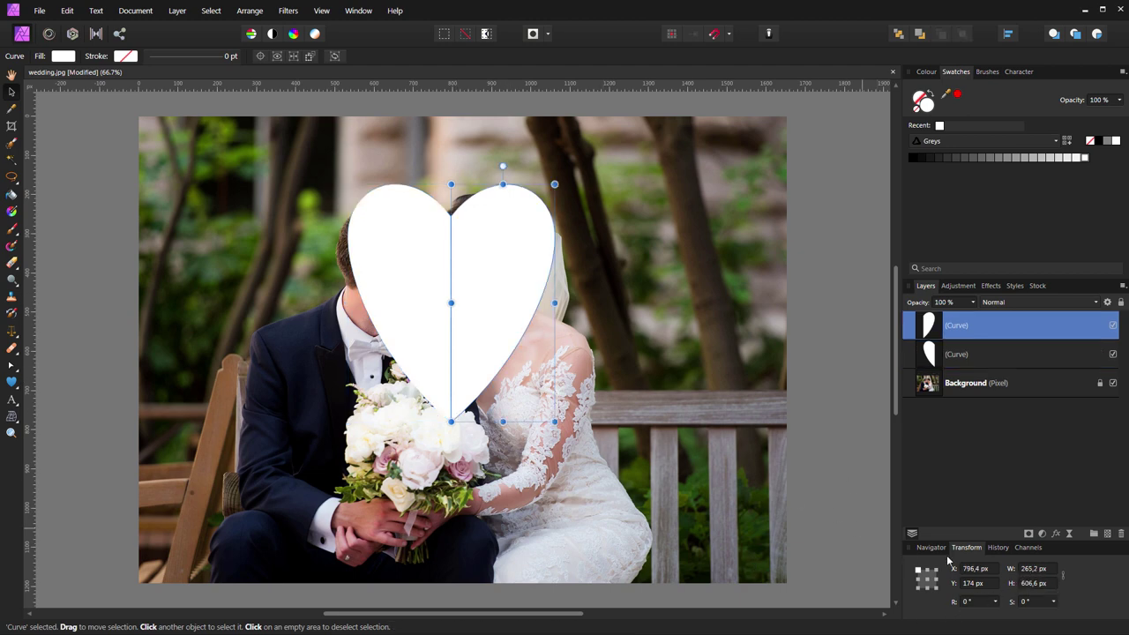
pyautogui.click(1031, 571)
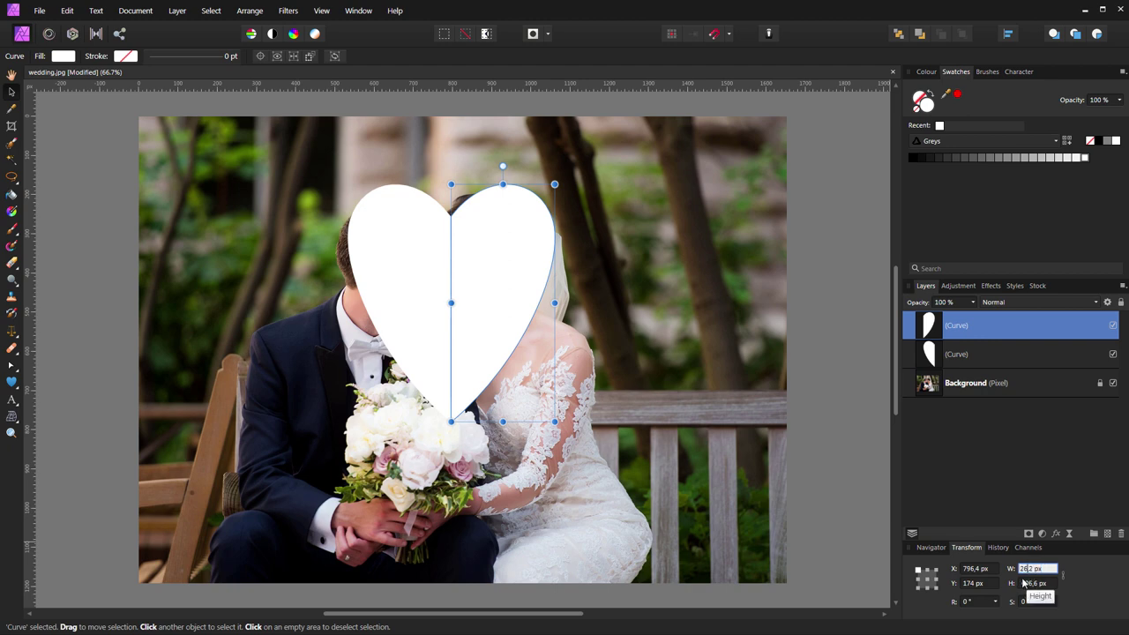
pyautogui.write('2')
pyautogui.press('Return')
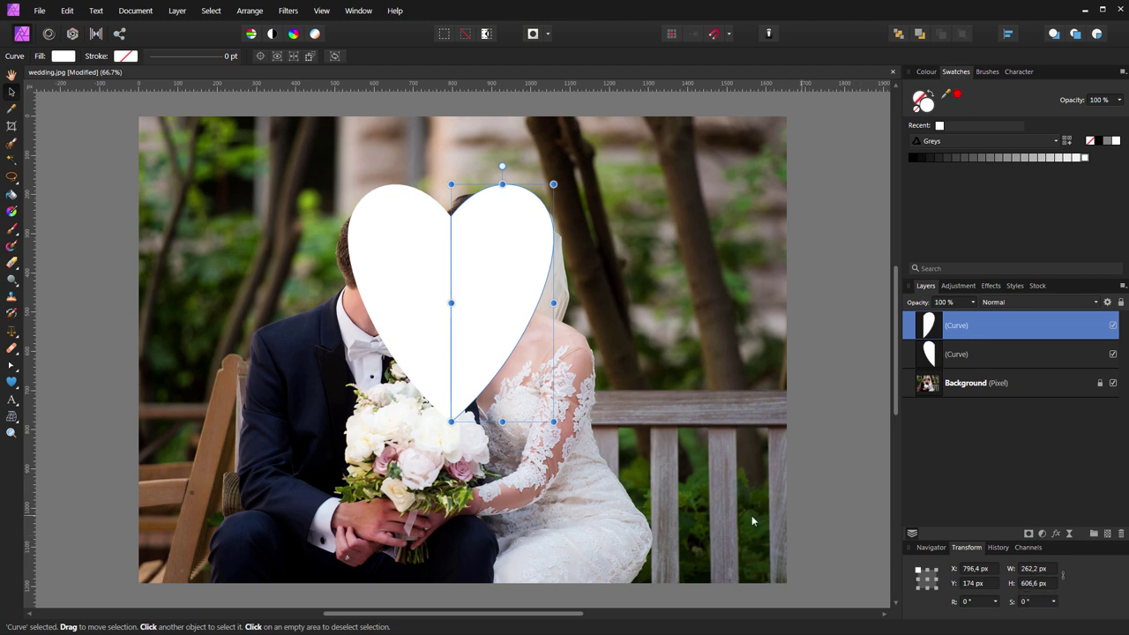
# Merge both heart halves with Geometry > Add, then undo the merge.
pyautogui.keyDown('shift'); pyautogui.click(1018, 353); pyautogui.keyUp('shift')
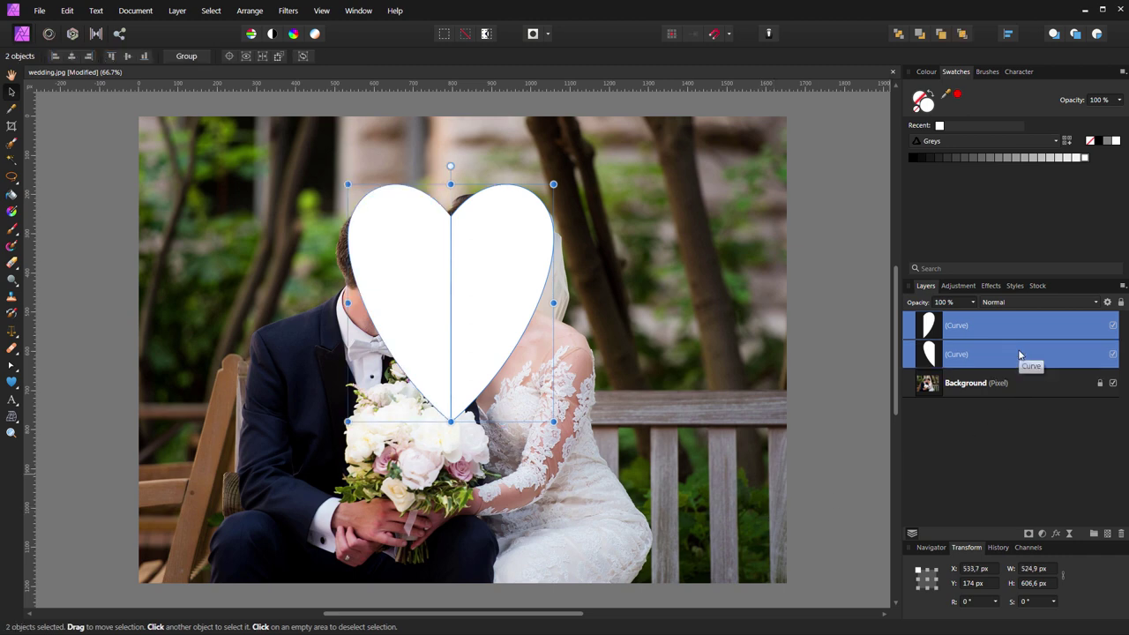
pyautogui.rightClick(415, 326)
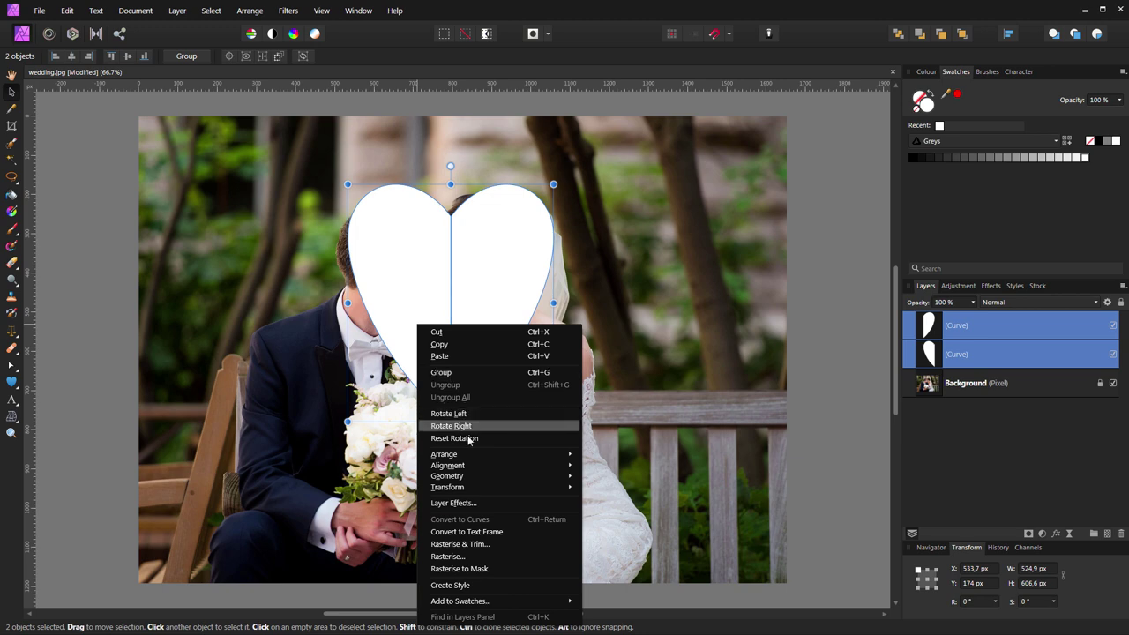
pyautogui.moveTo(447, 475)
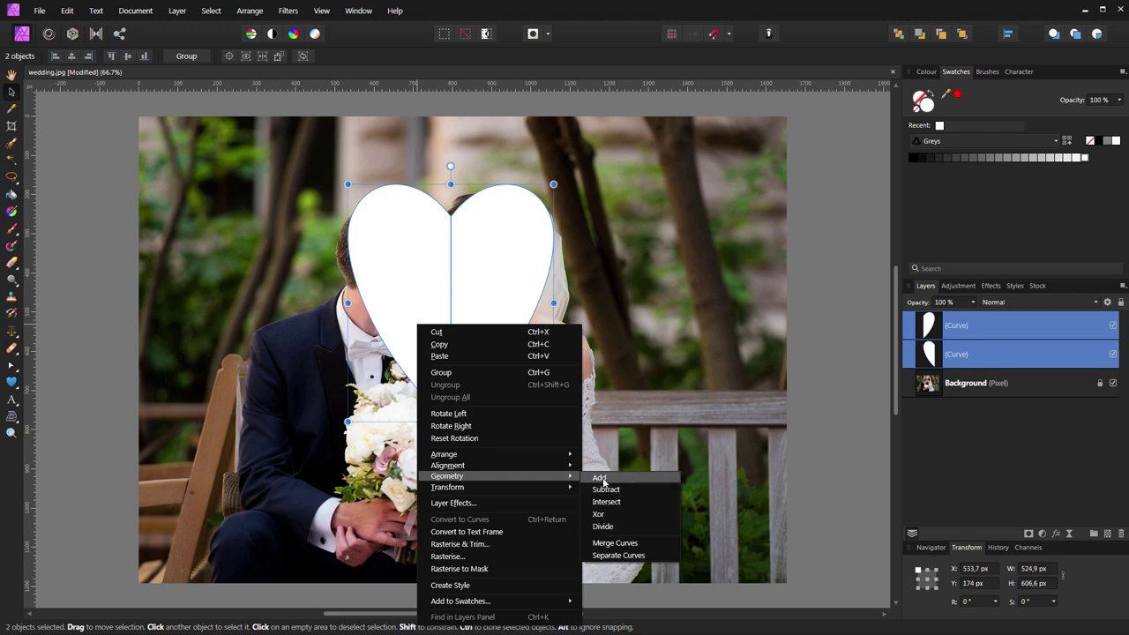
pyautogui.click(600, 480)
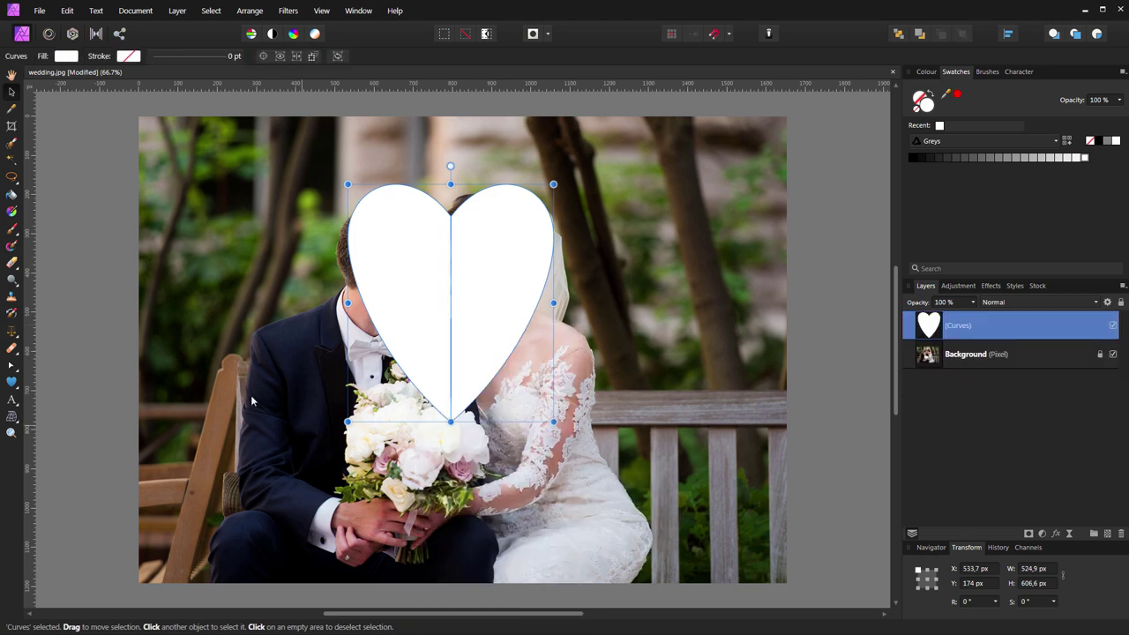
pyautogui.click(223, 377)
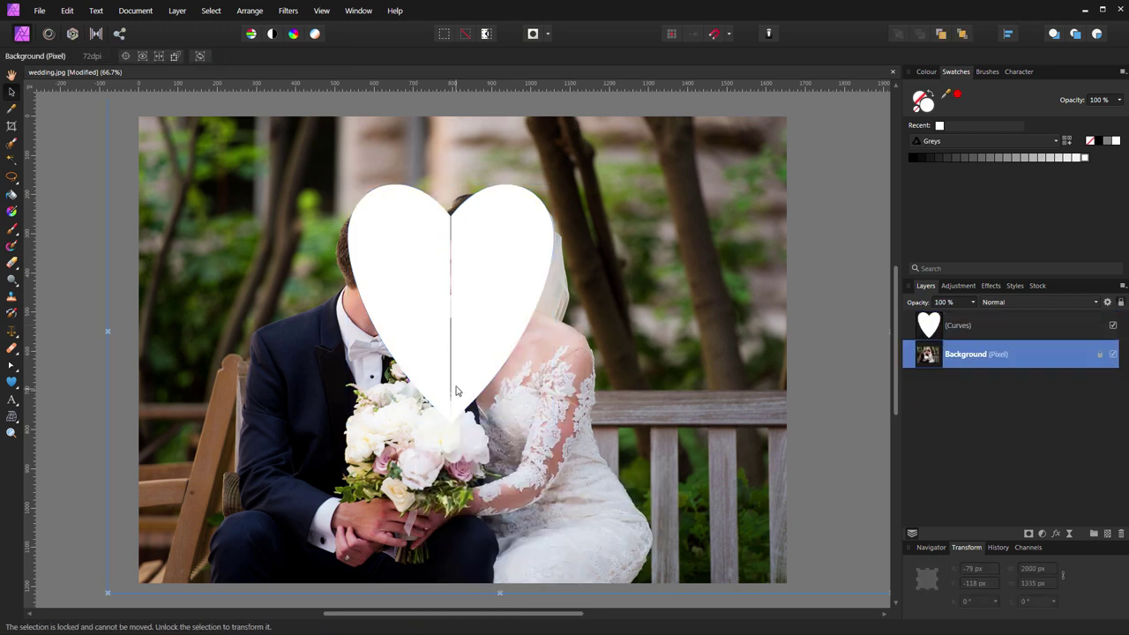
pyautogui.hotkey('ctrl', 'z')
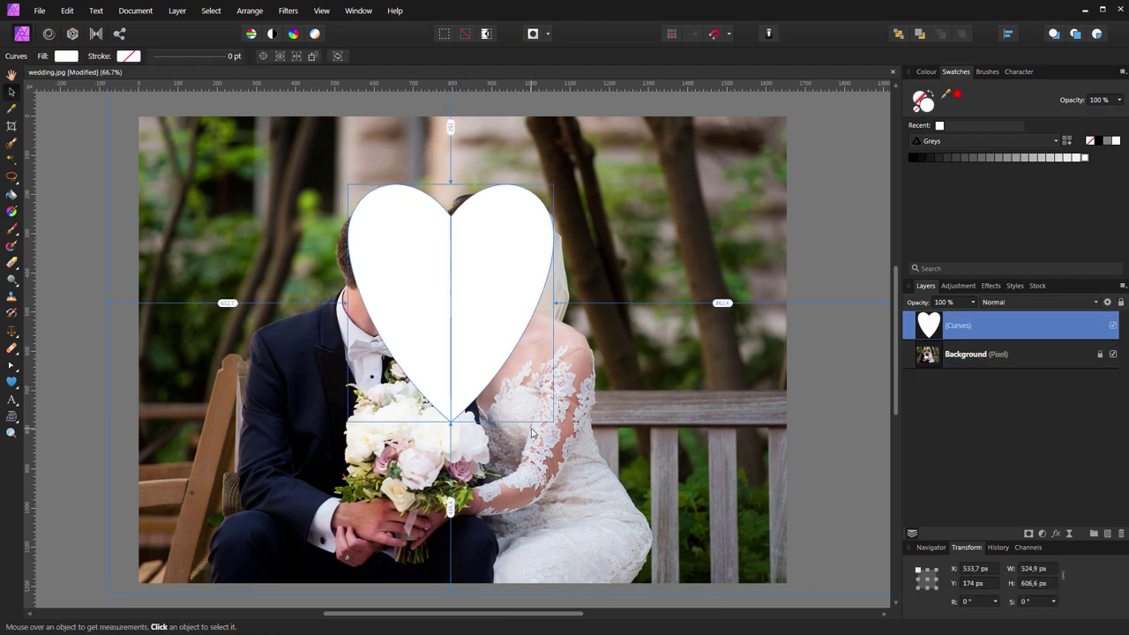
pyautogui.hotkey('ctrl', 'z')
# Nudge the right half left to close the gap and merge both halves again with Geometry > Add.
pyautogui.click(527, 295)
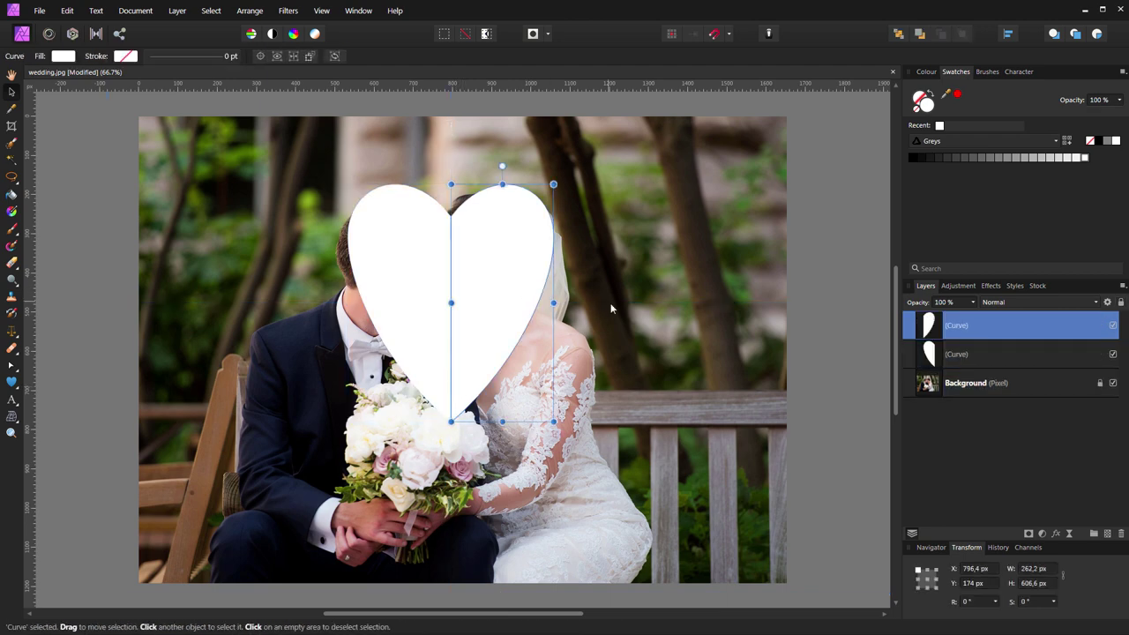
pyautogui.press('Left')
pyautogui.click(424, 309)
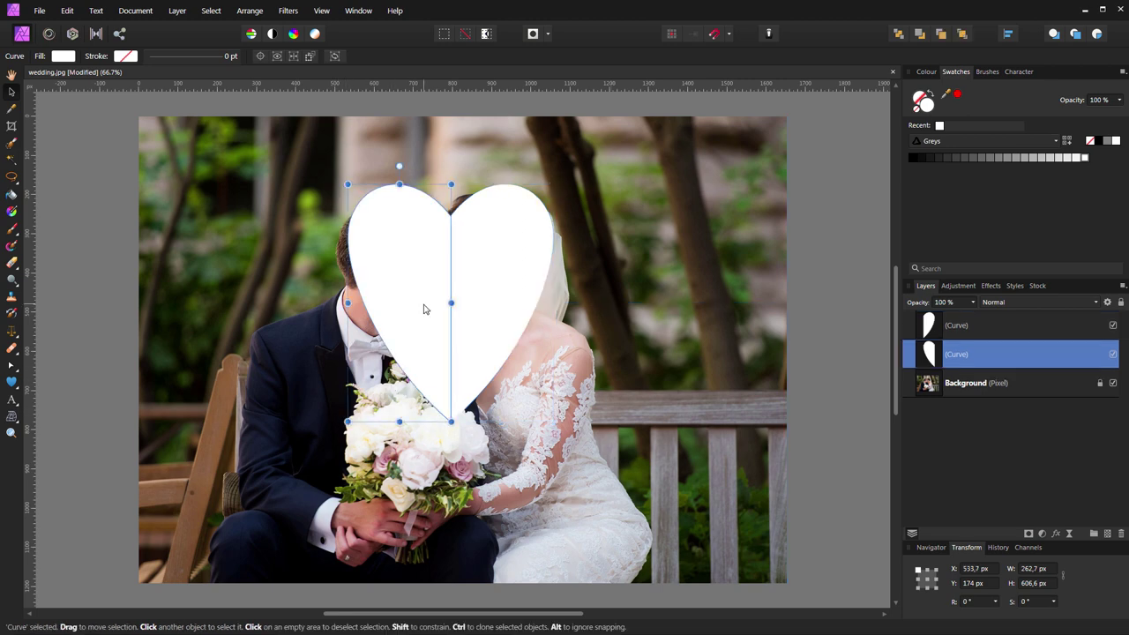
pyautogui.keyDown('shift'); pyautogui.click(485, 293); pyautogui.keyUp('shift')
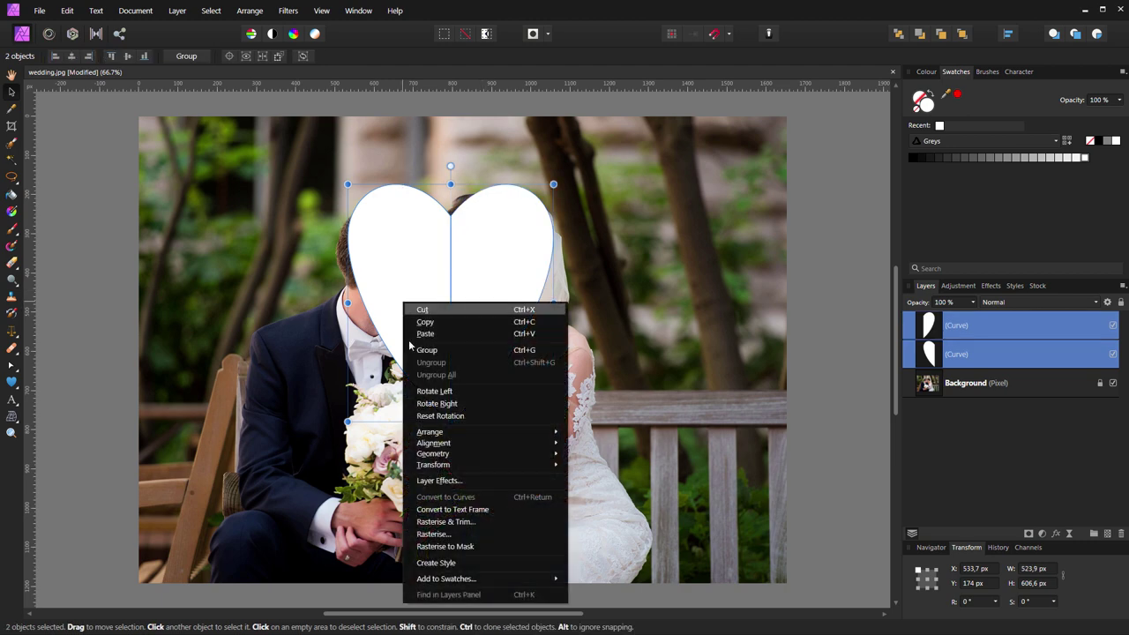
pyautogui.rightClick(406, 306)
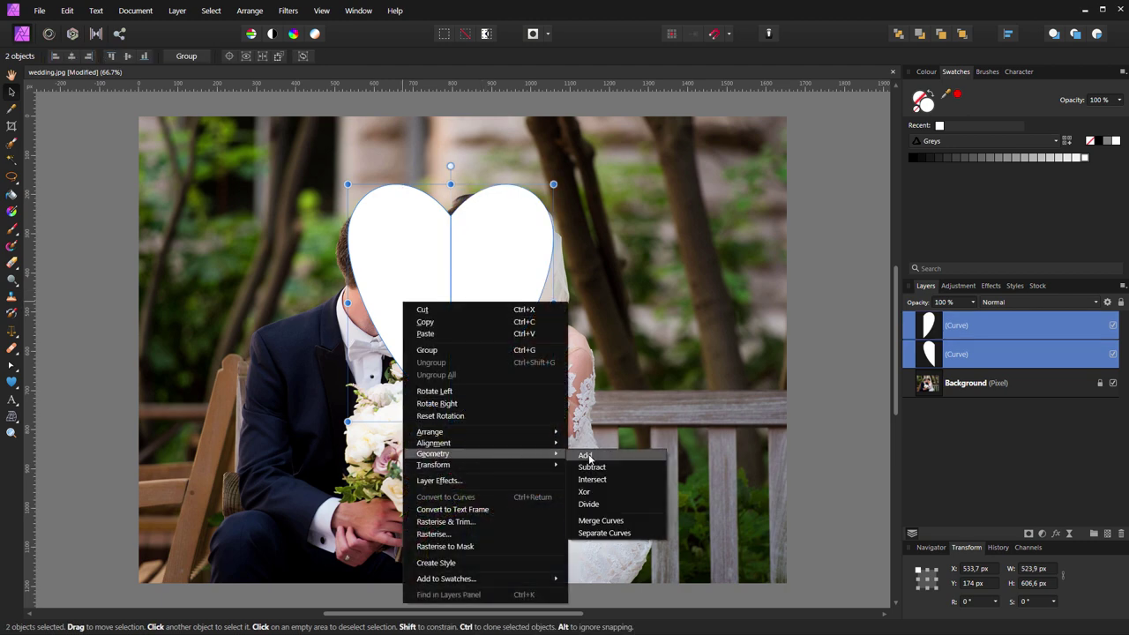
pyautogui.click(588, 455)
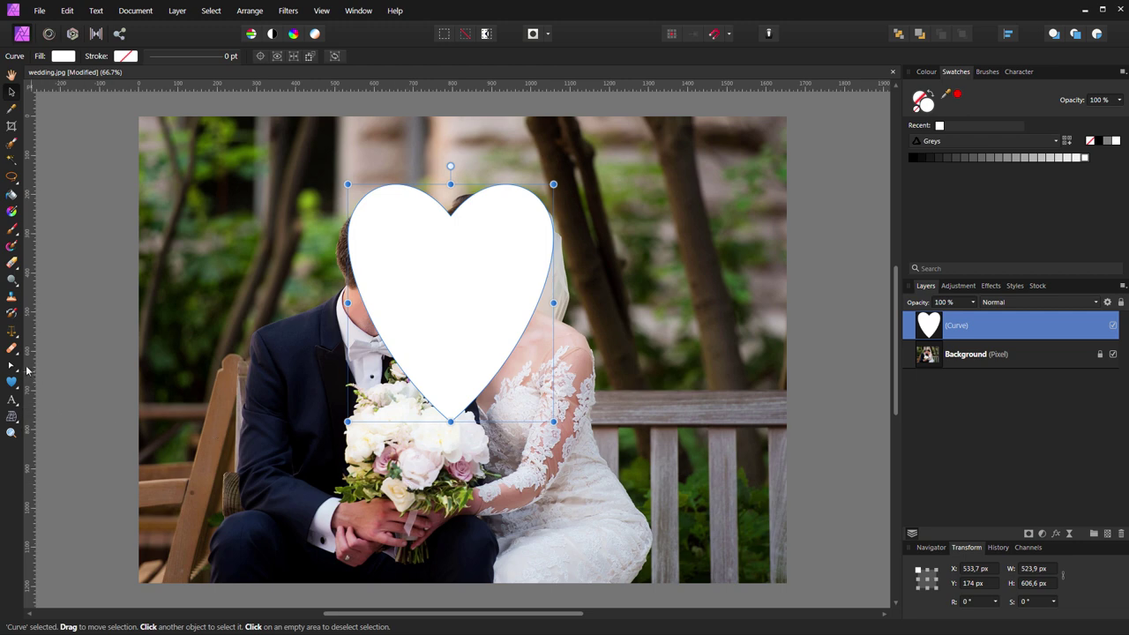
pyautogui.click(11, 366)
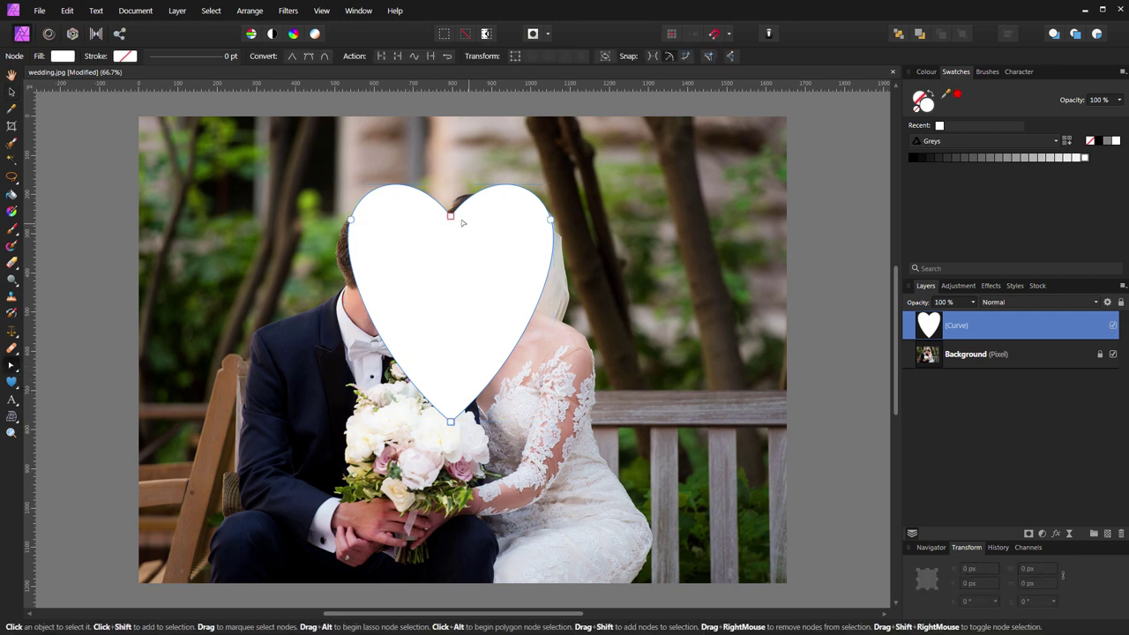
# Pull the heart's top node down and reshape both lobes, leaving it 523.9 × 596.4 px.
pyautogui.moveTo(450, 217); pyautogui.dragTo(453, 231)
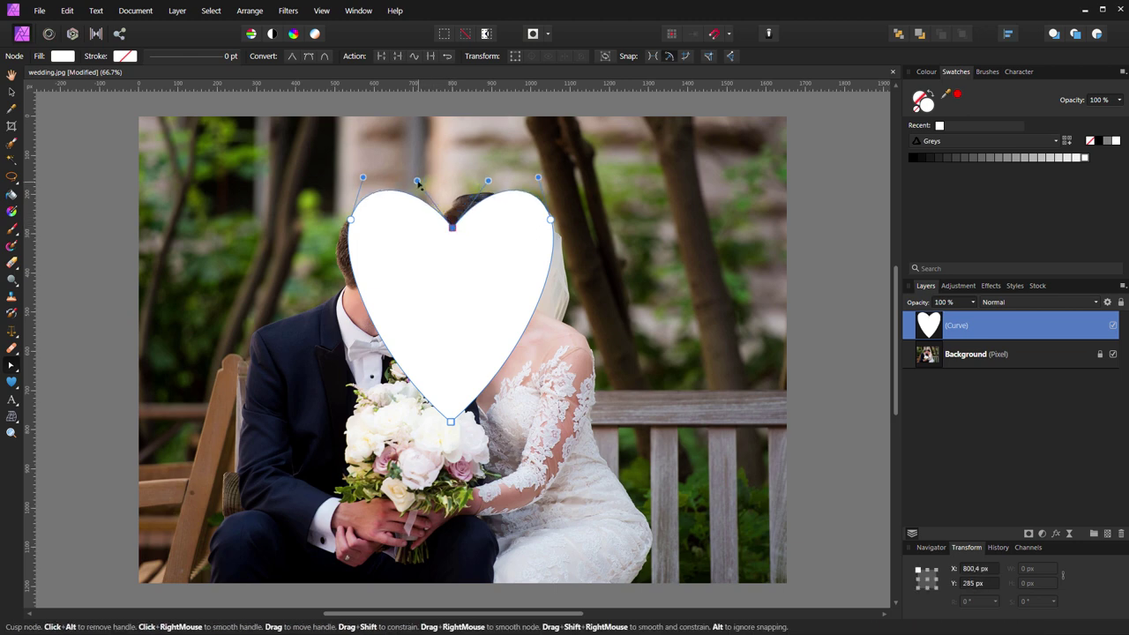
pyautogui.moveTo(418, 182); pyautogui.dragTo(427, 175)
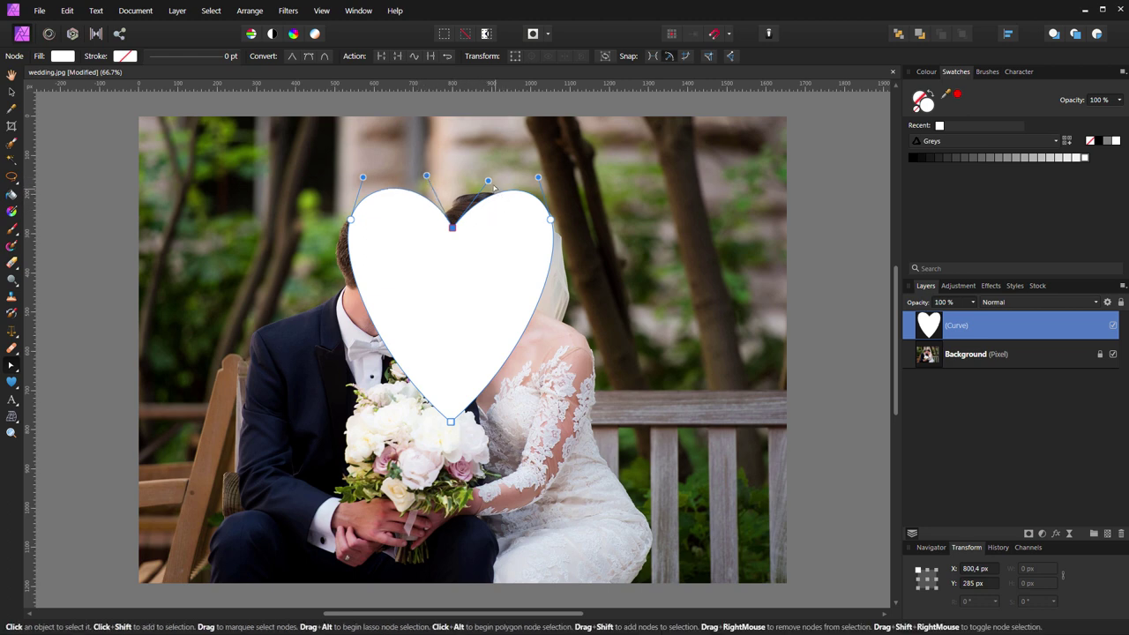
pyautogui.moveTo(487, 181); pyautogui.dragTo(476, 180)
pyautogui.press('v')
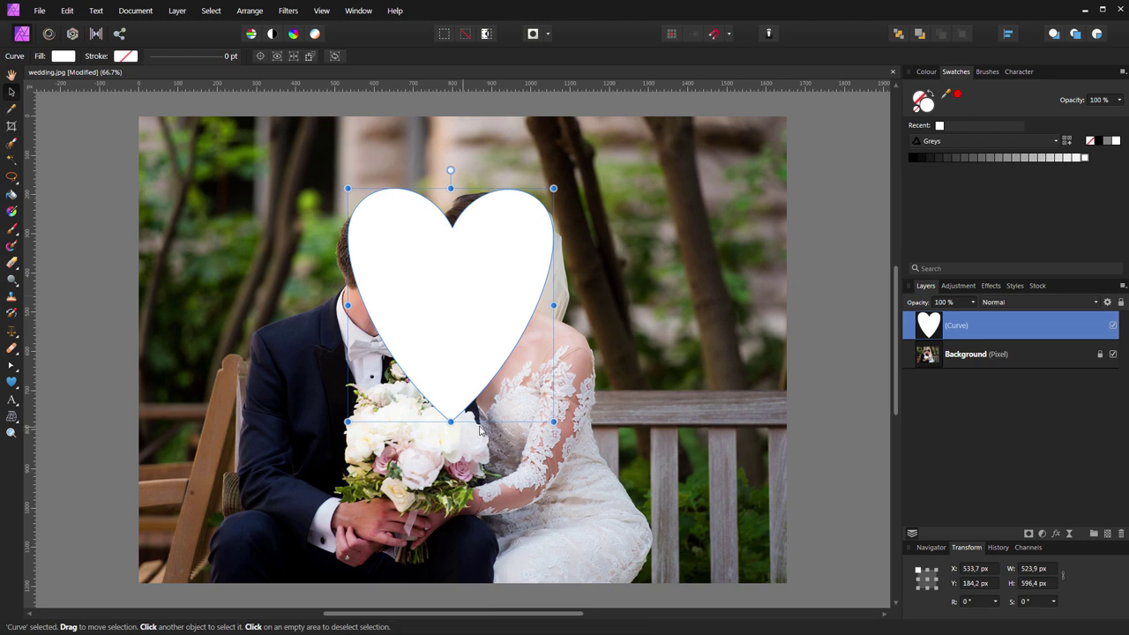
# Shrink the heart and drop its layer opacity to 55% to see the faces.
pyautogui.keyDown('ctrl'); pyautogui.moveTo(554, 421); pyautogui.dragTo(529, 379); pyautogui.keyUp('ctrl')
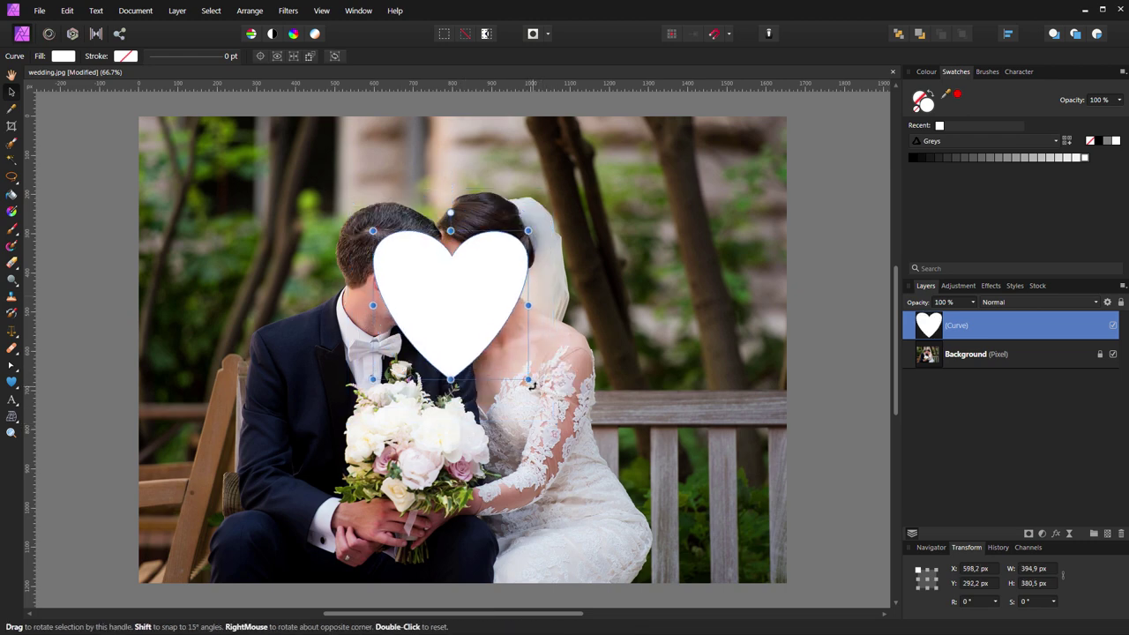
pyautogui.click(973, 303)
pyautogui.moveTo(970, 314); pyautogui.dragTo(938, 315)
# Fit the heart over both faces at 386 × 374.5 px and restore 100% opacity.
pyautogui.moveTo(457, 377); pyautogui.dragTo(440, 338)
pyautogui.moveTo(518, 271); pyautogui.dragTo(459, 288)
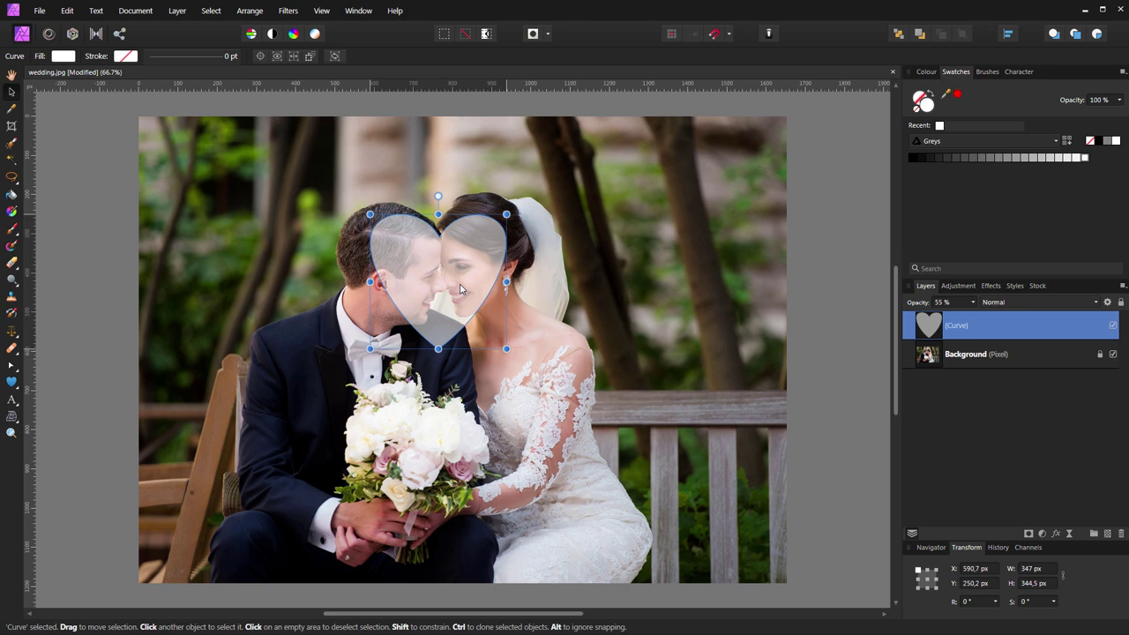
pyautogui.press('Up')
pyautogui.press('Up')
pyautogui.press('Up')
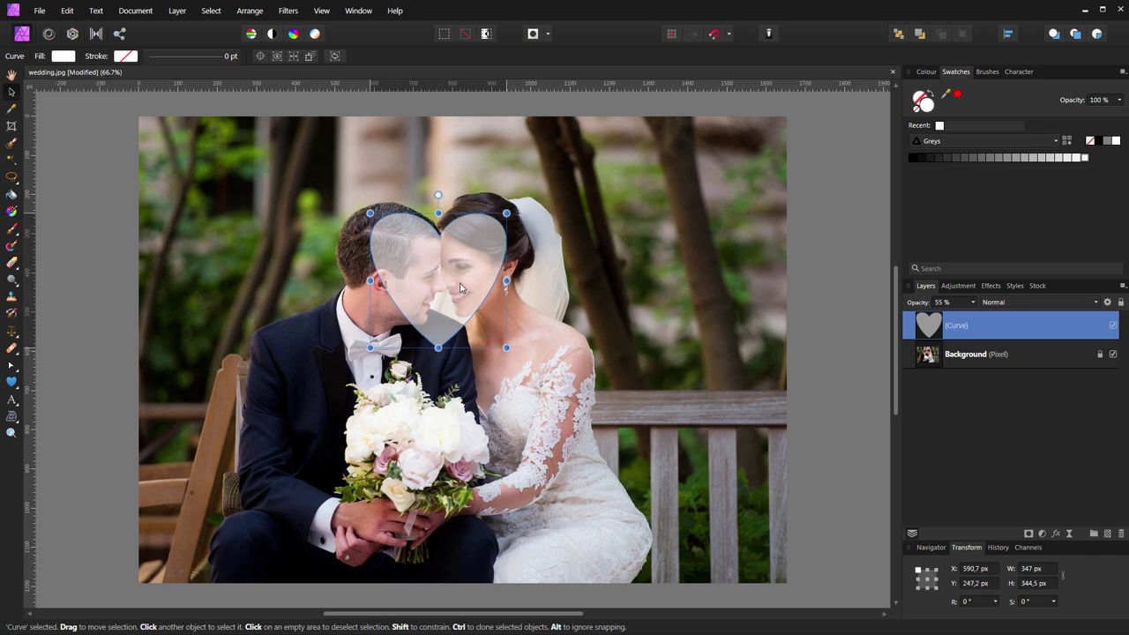
pyautogui.moveTo(505, 347); pyautogui.dragTo(518, 357)
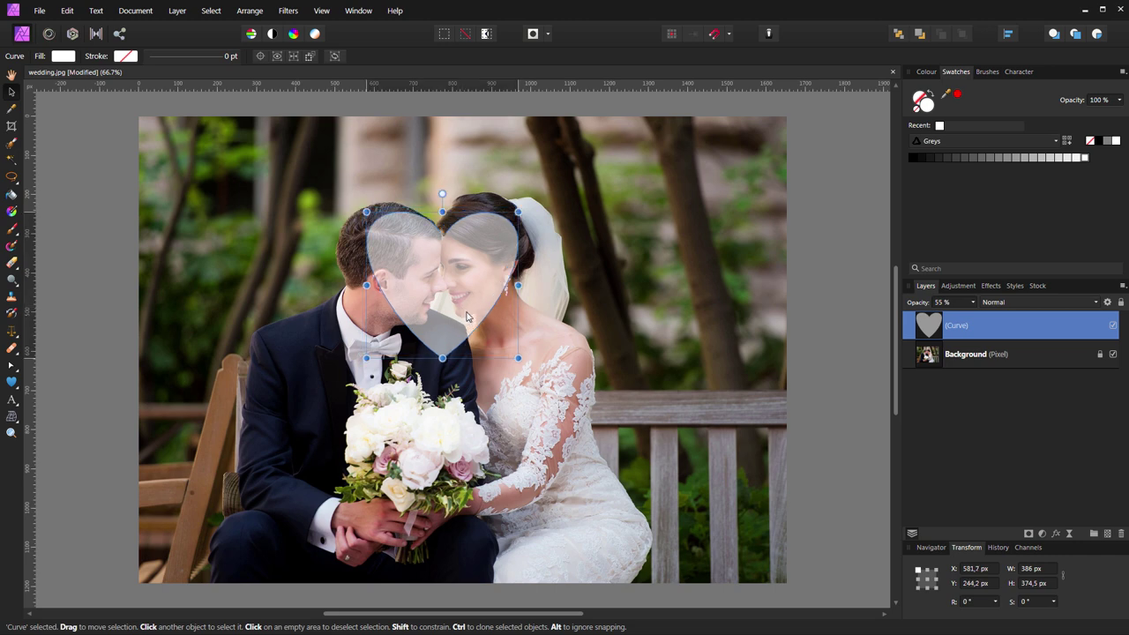
pyautogui.moveTo(469, 319); pyautogui.dragTo(470, 341)
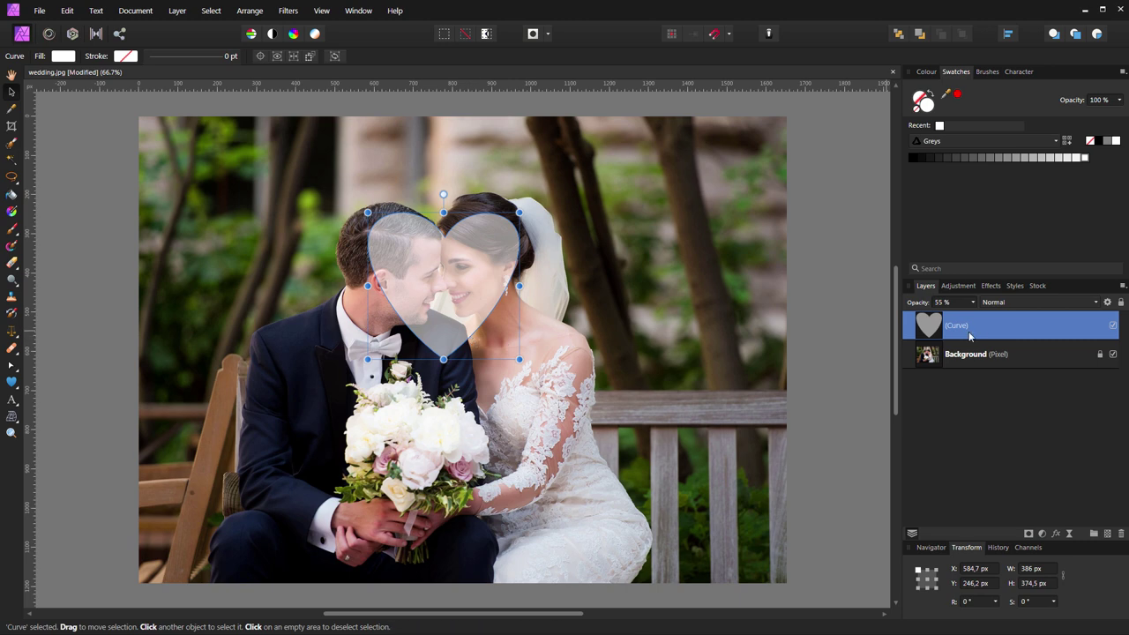
pyautogui.click(972, 302)
pyautogui.moveTo(972, 315); pyautogui.dragTo(1016, 316)
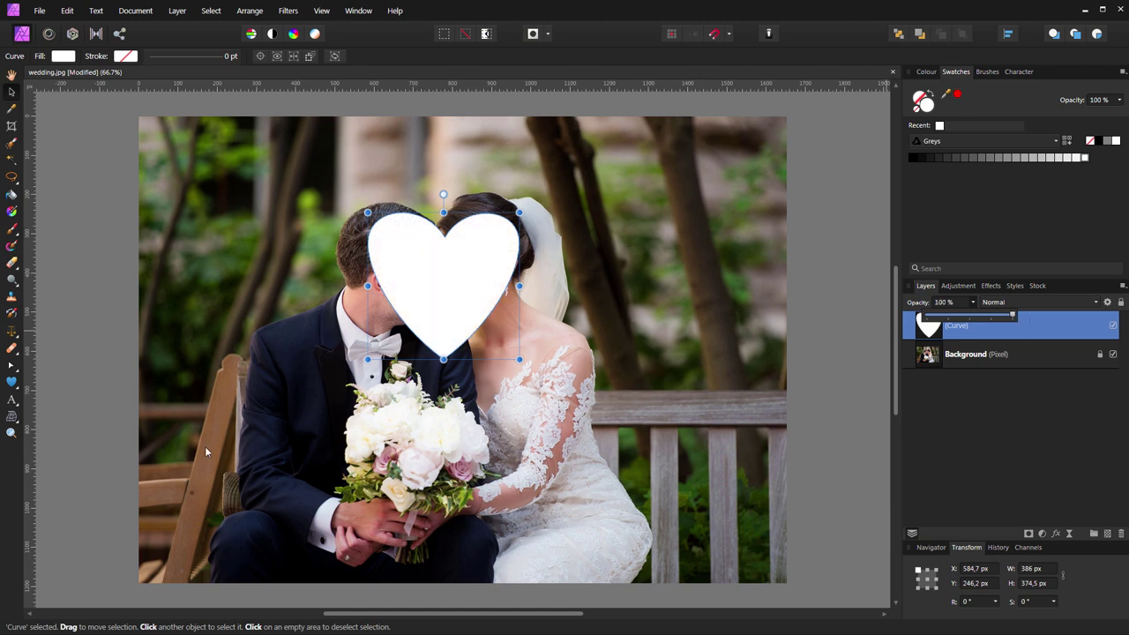
# Select the Background and heart Curve layers, then deselect everything and switch to the Pen tool.
pyautogui.press('p')
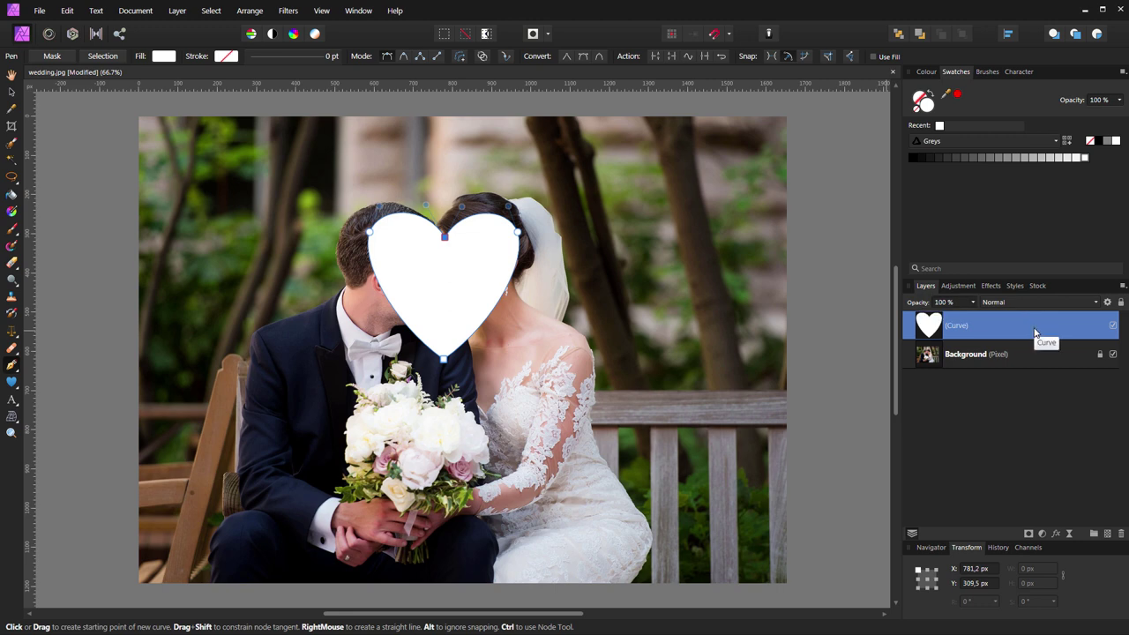
pyautogui.press('v')
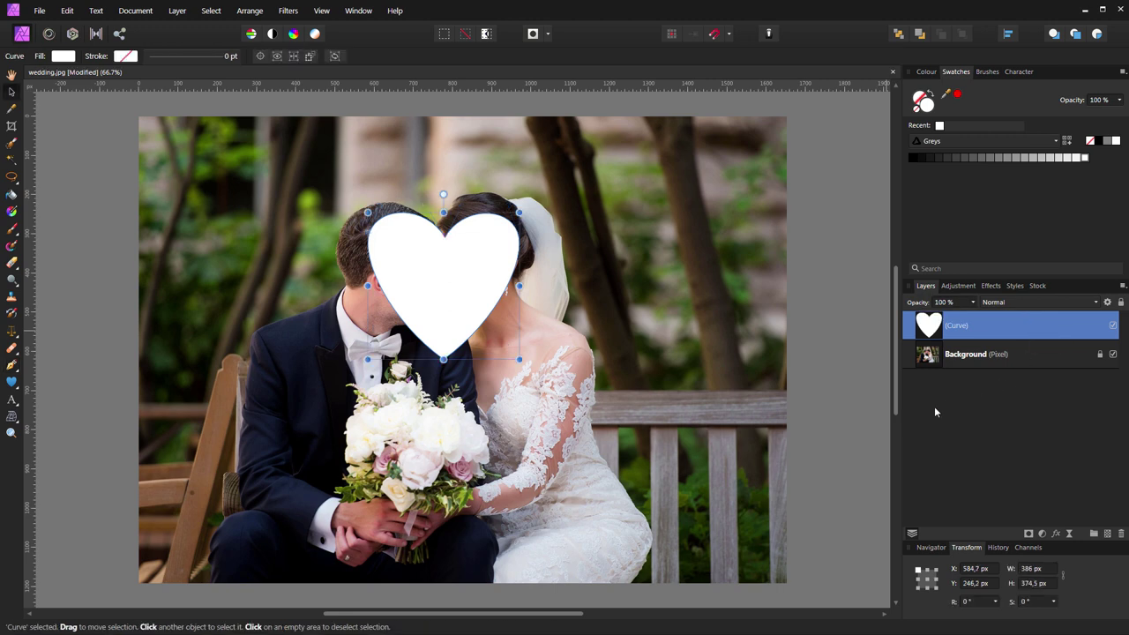
pyautogui.click(875, 433)
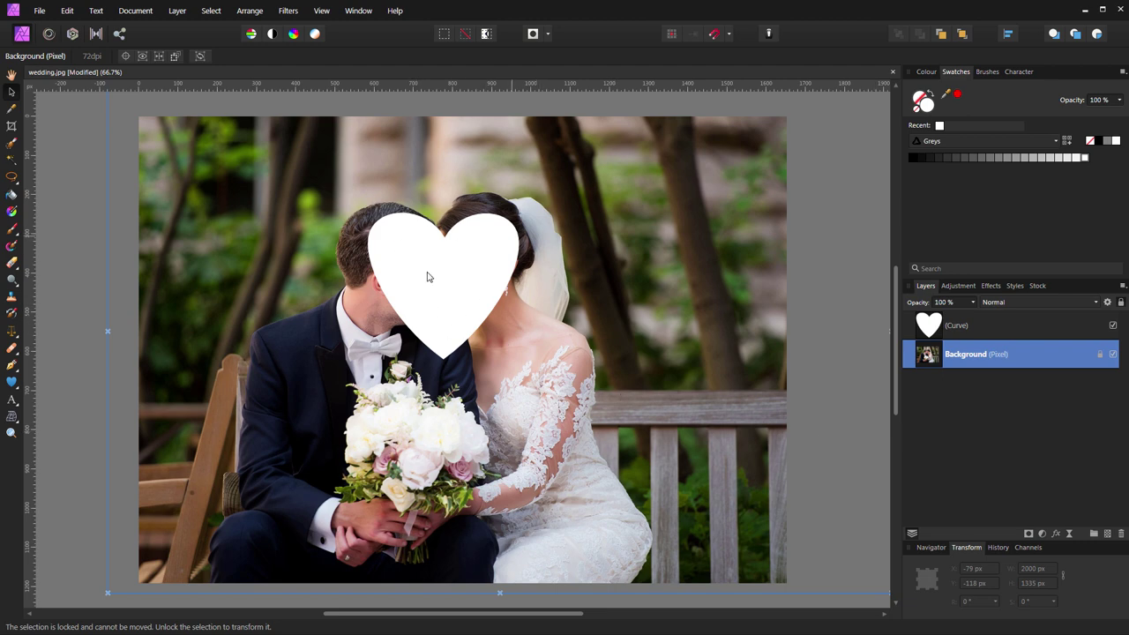
pyautogui.click(1041, 323)
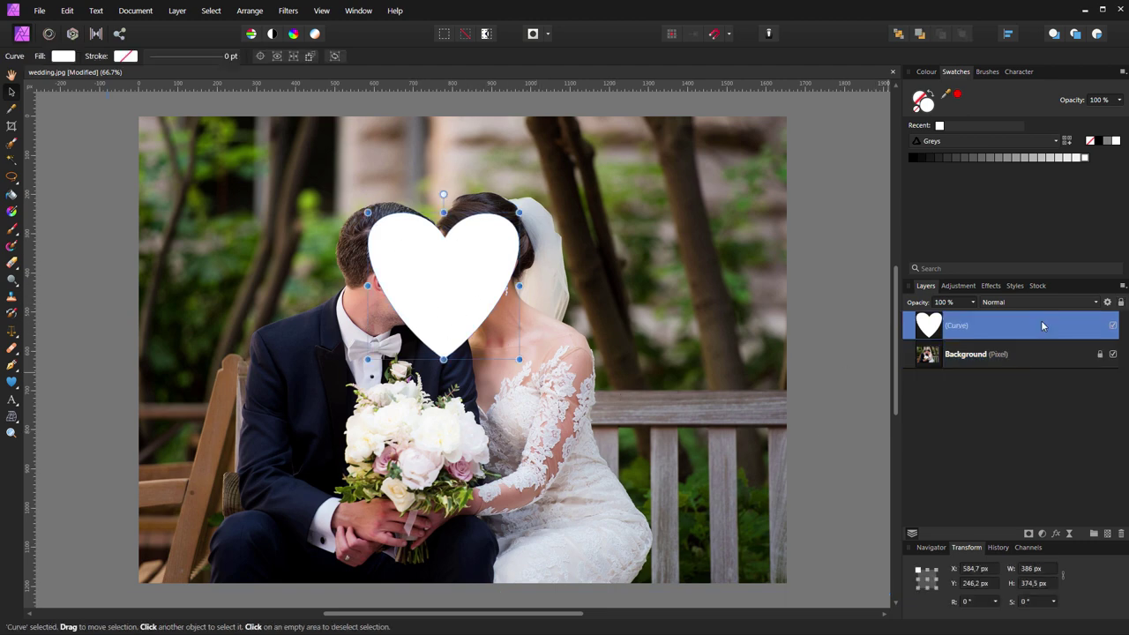
pyautogui.click(839, 432)
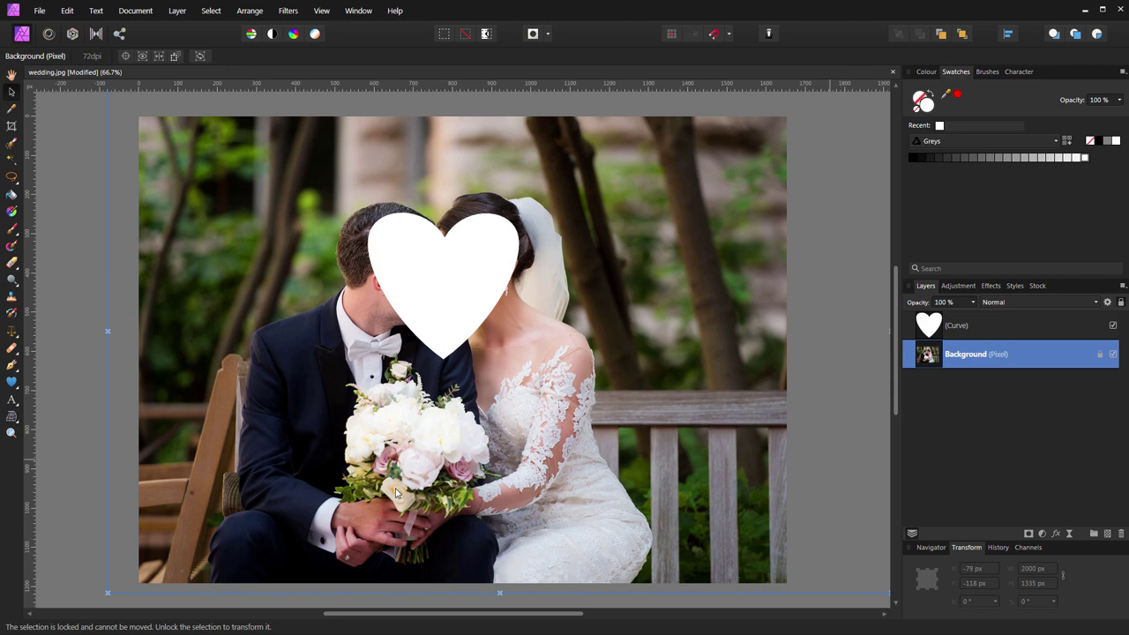
pyautogui.click(64, 535)
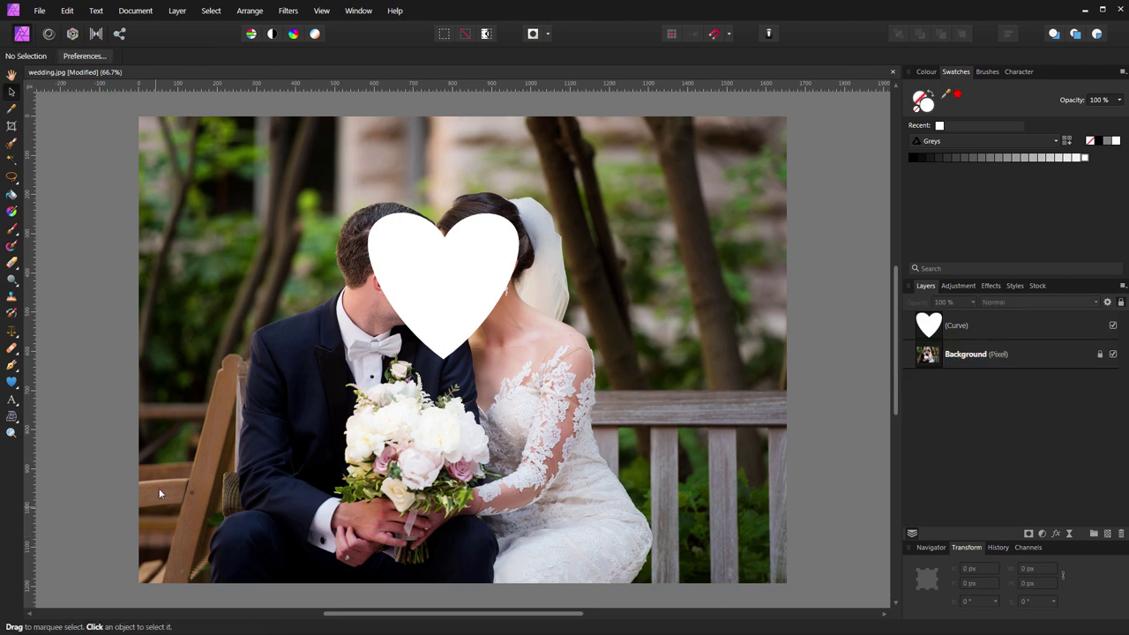
pyautogui.click(12, 364)
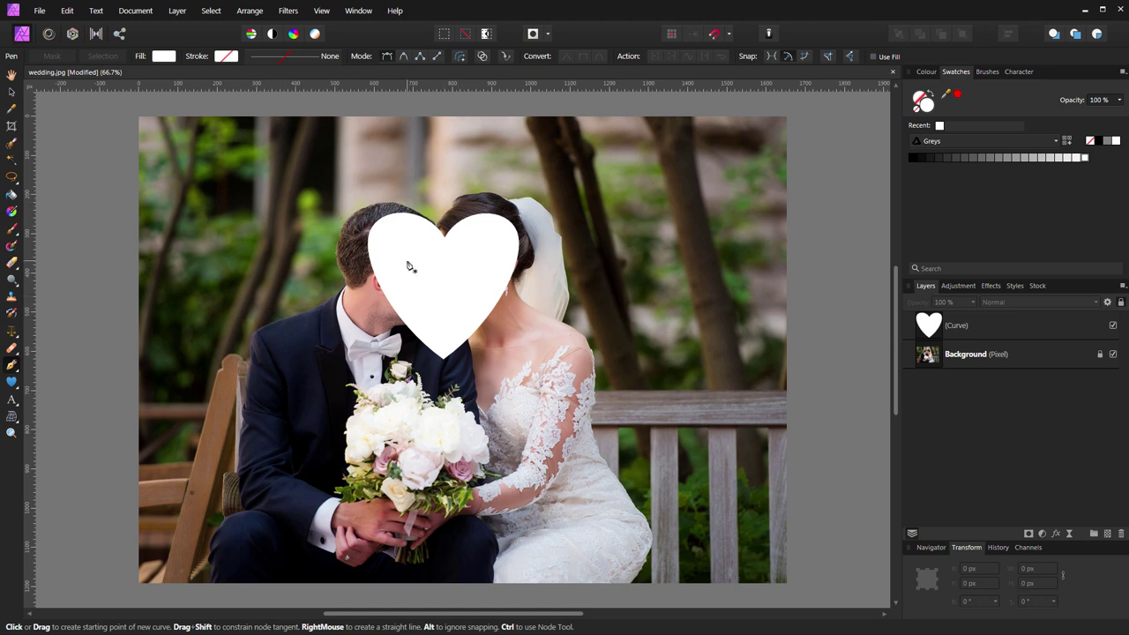
# Draw a closed five-point polygon over the bride's face from the heart's top and fill it white.
pyautogui.click(420, 56)
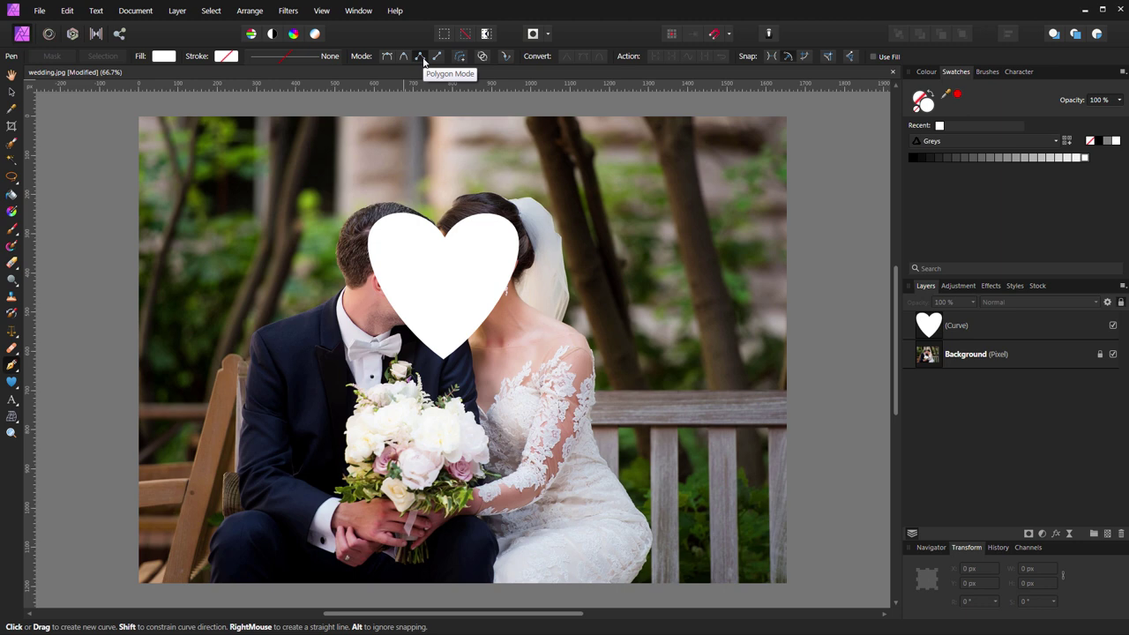
pyautogui.click(429, 230)
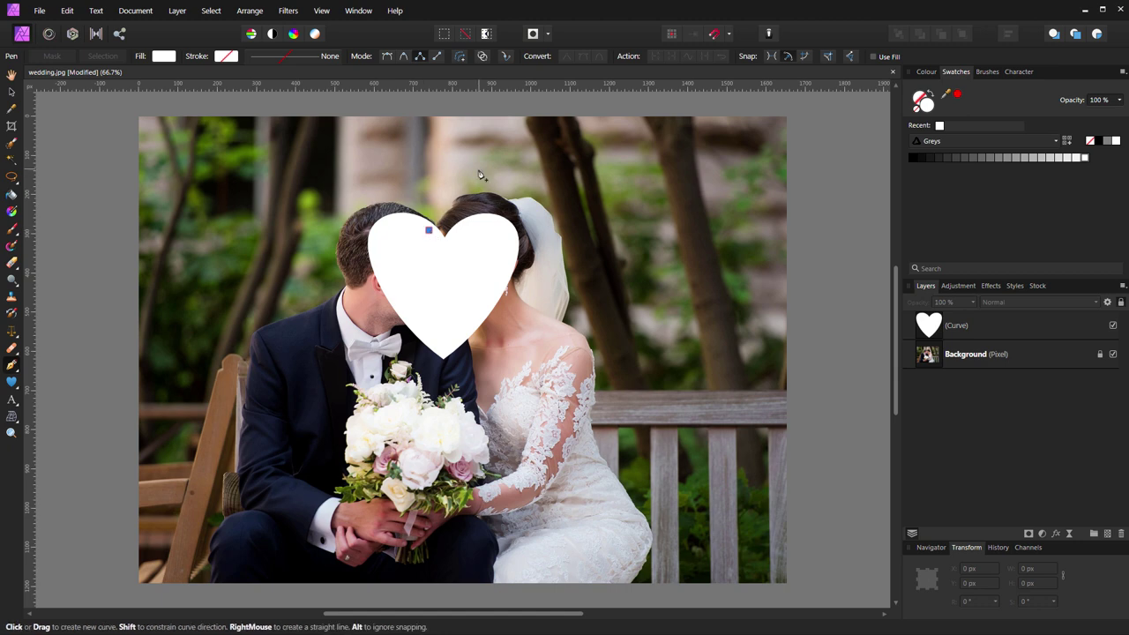
pyautogui.click(471, 165)
pyautogui.click(577, 199)
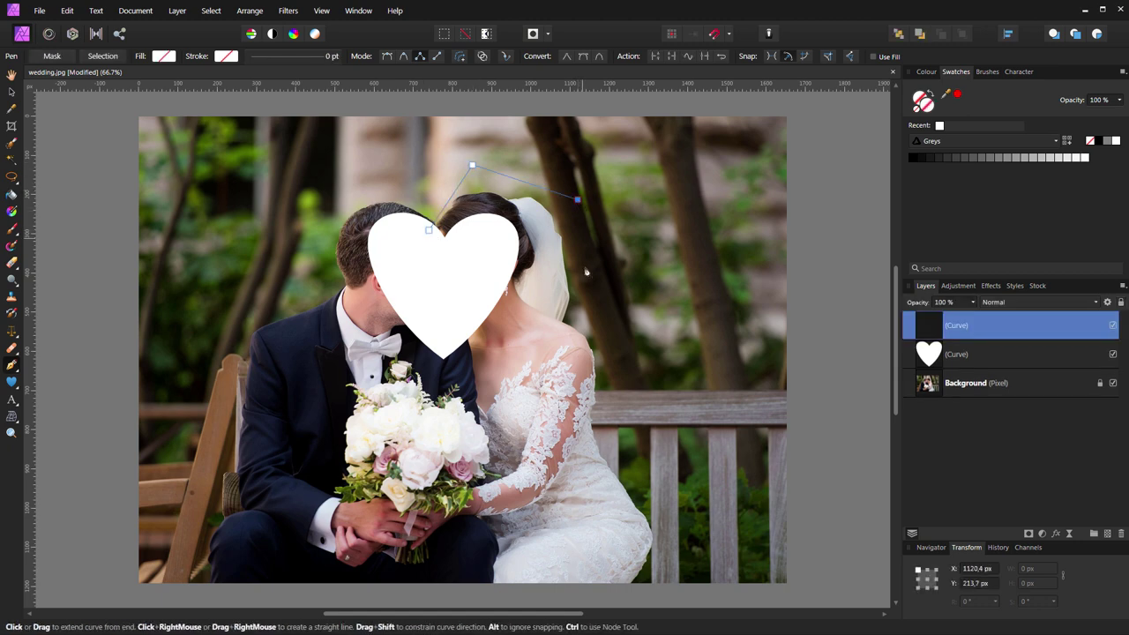
pyautogui.click(592, 287)
pyautogui.click(515, 326)
pyautogui.click(428, 231)
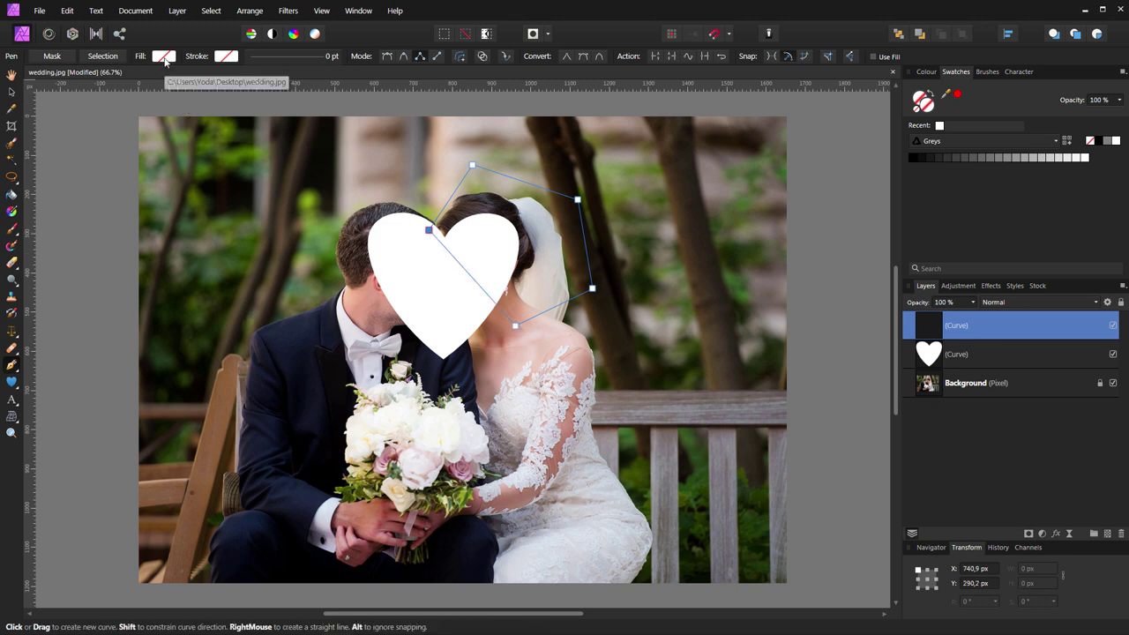
pyautogui.click(164, 57)
pyautogui.click(244, 130)
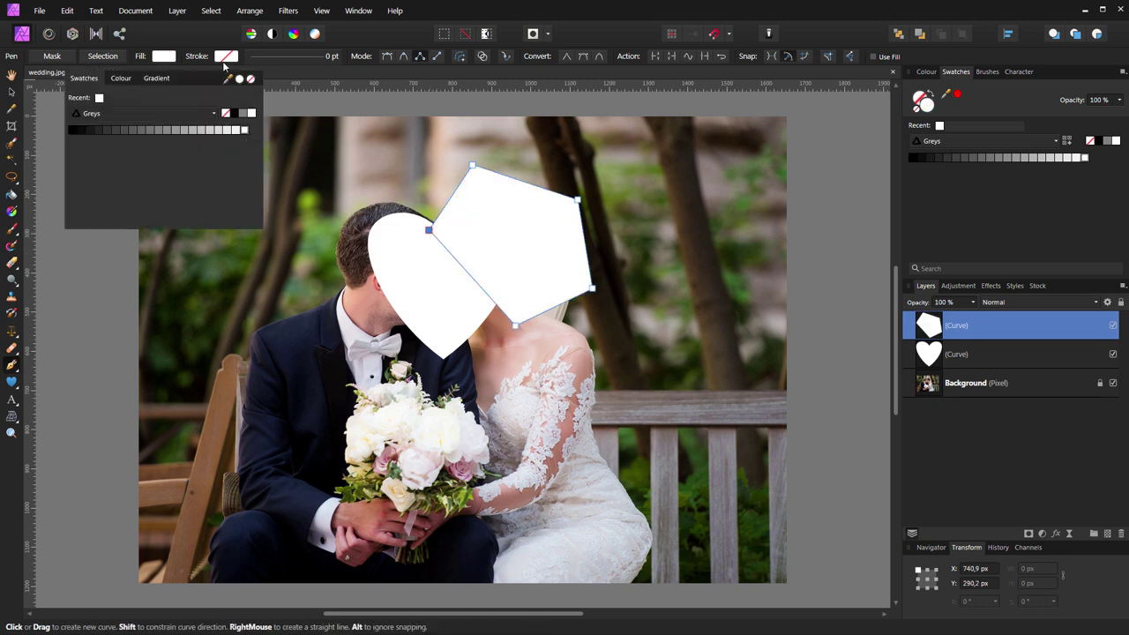
# Set the pentagon's outline width to 5 pt.
pyautogui.click(333, 57)
pyautogui.click(344, 100)
pyautogui.write('5')
pyautogui.press('Return')
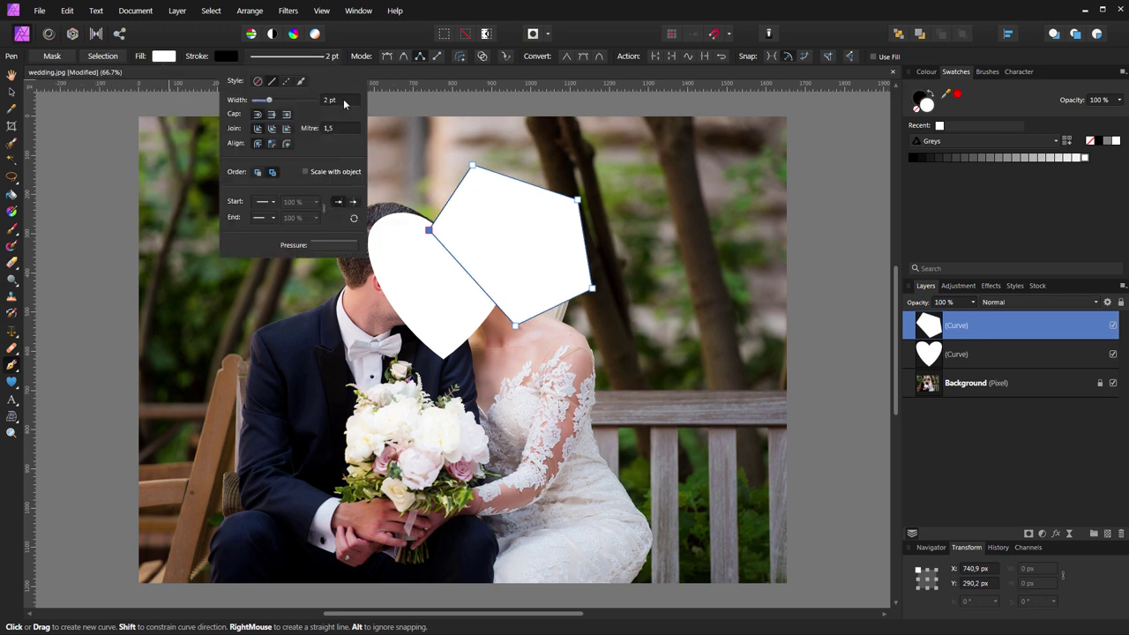
pyautogui.scroll(1, 343, 104)
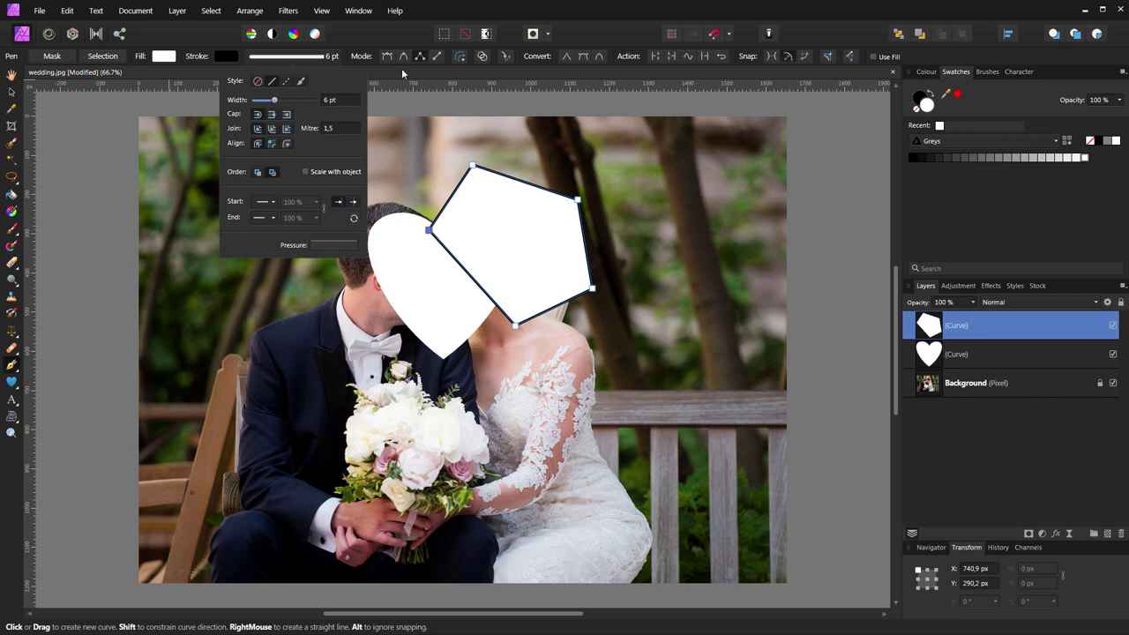
# Give the heart shape a 6 pt outline.
pyautogui.click(1046, 356)
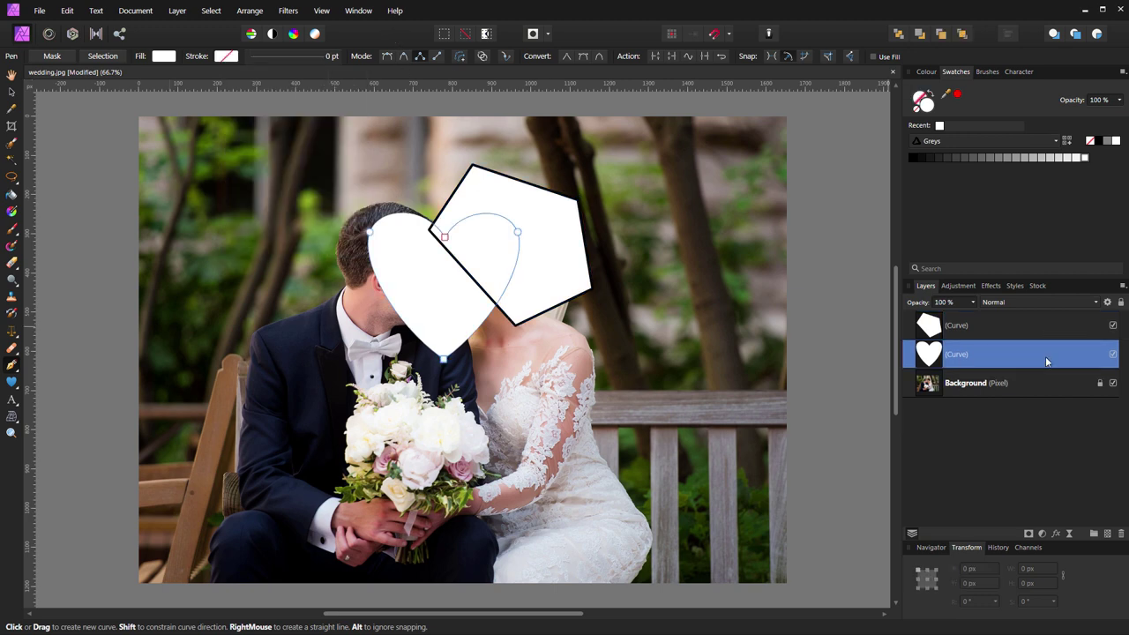
pyautogui.click(331, 58)
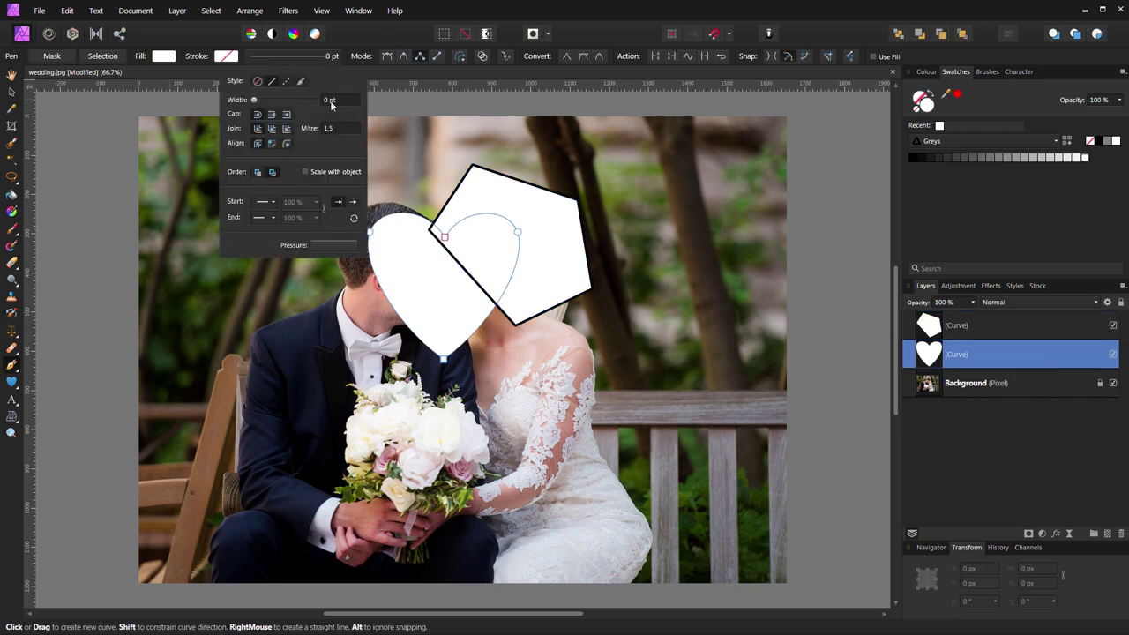
pyautogui.click(340, 99)
pyautogui.write('6')
pyautogui.press('Return')
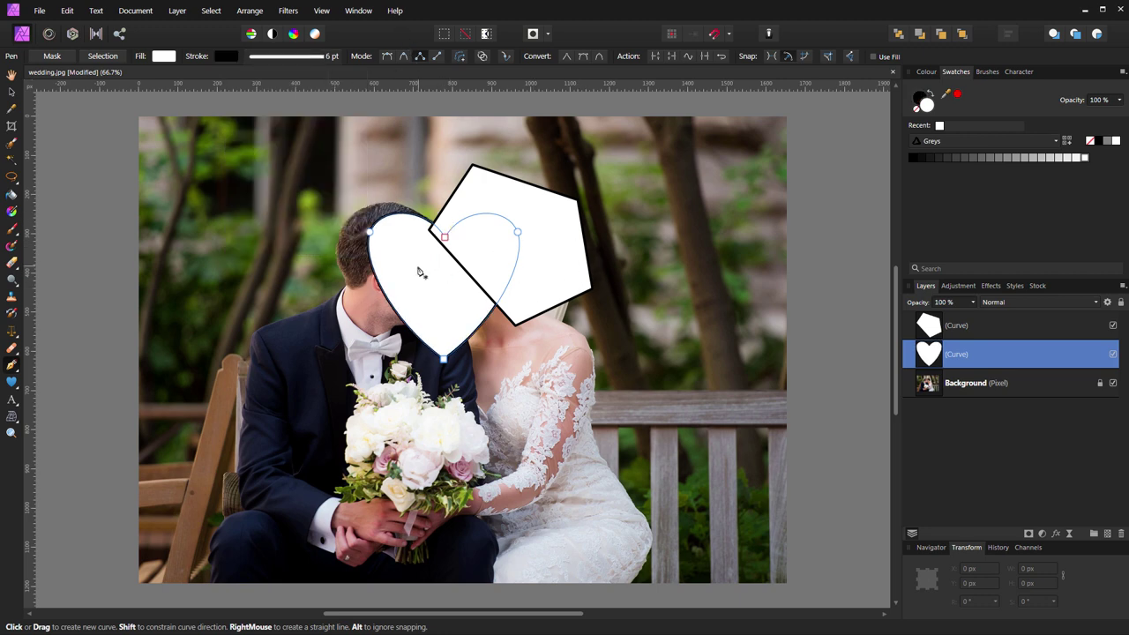
pyautogui.press('v')
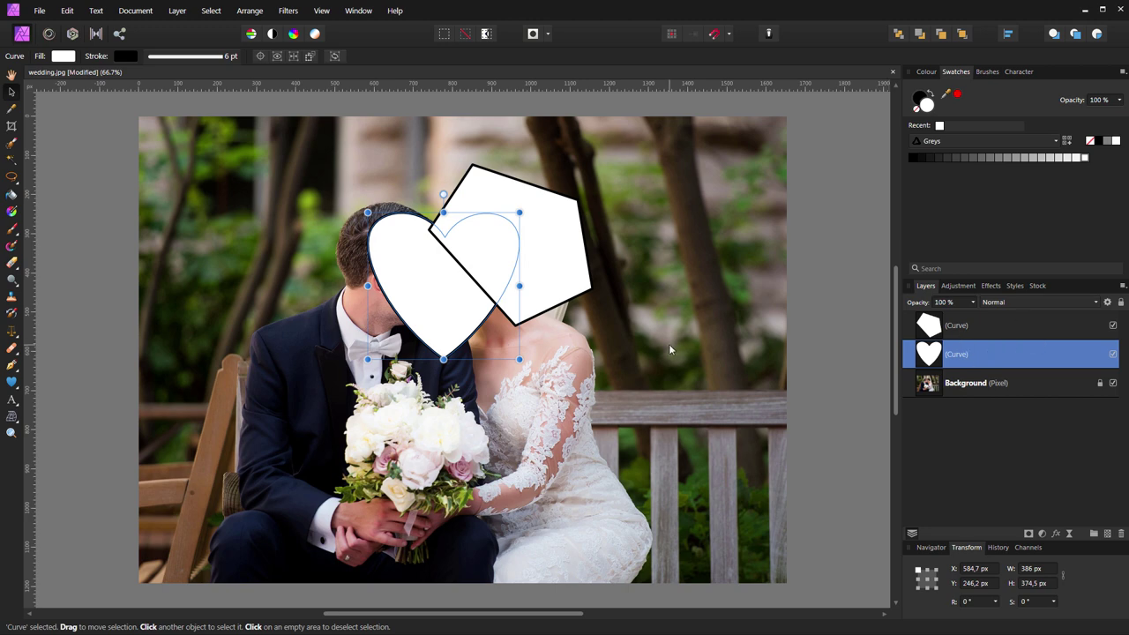
# Divide the heart and pentagon where they overlap using Geometry > Divide.
pyautogui.keyDown('shift'); pyautogui.click(564, 258); pyautogui.keyUp('shift')
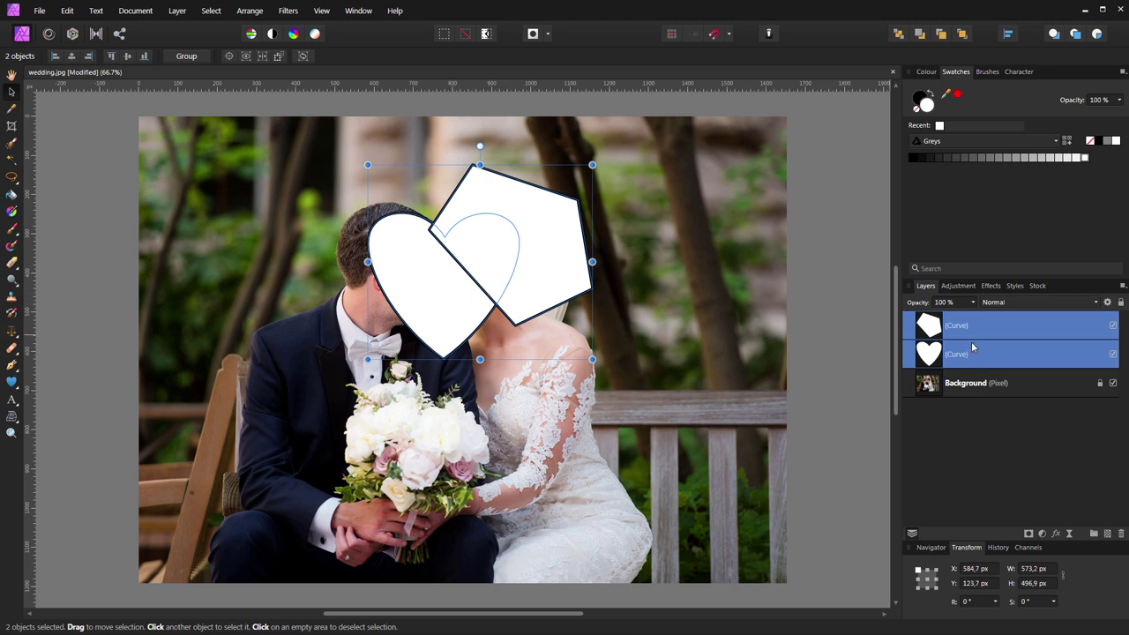
pyautogui.rightClick(477, 257)
pyautogui.moveTo(506, 409)
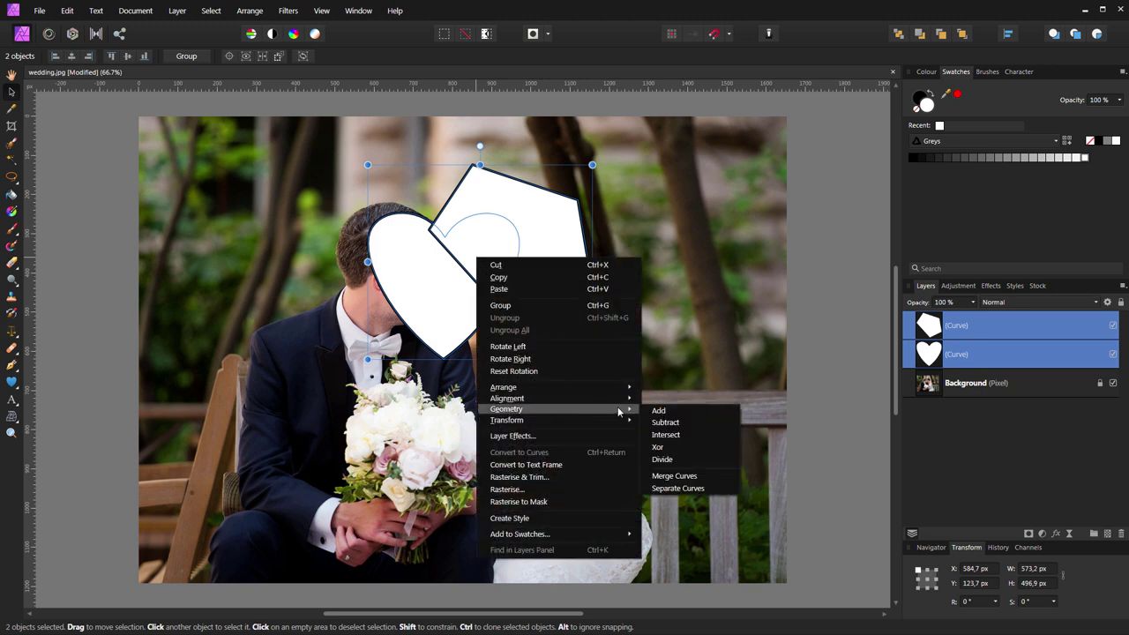
pyautogui.click(667, 459)
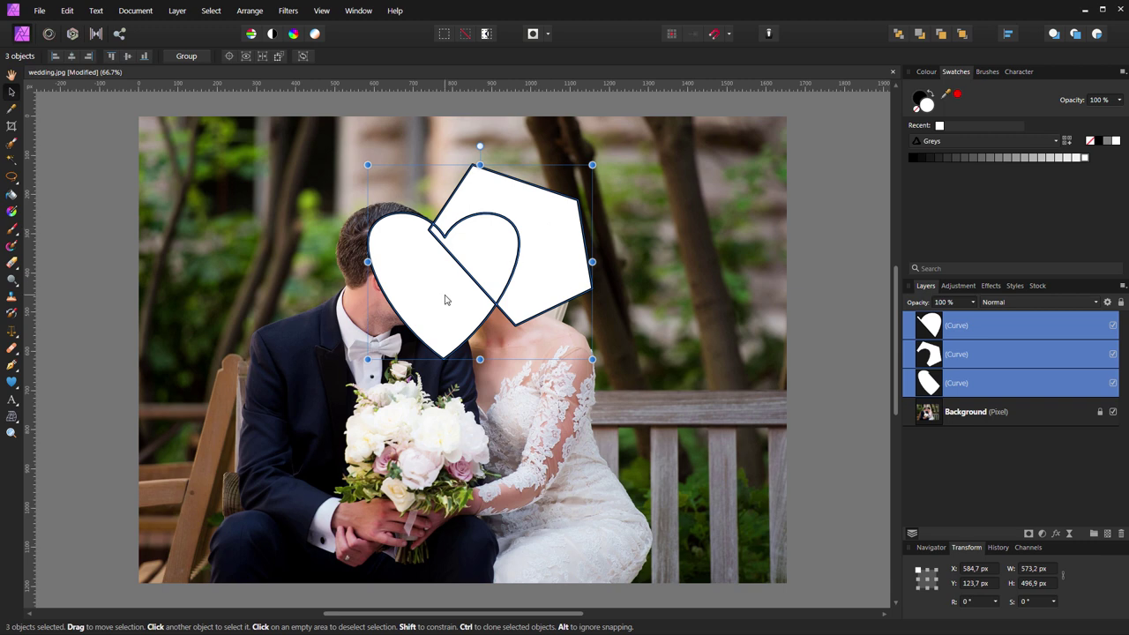
# Merge the two heart pieces back into one shape with Geometry > Add.
pyautogui.click(490, 255)
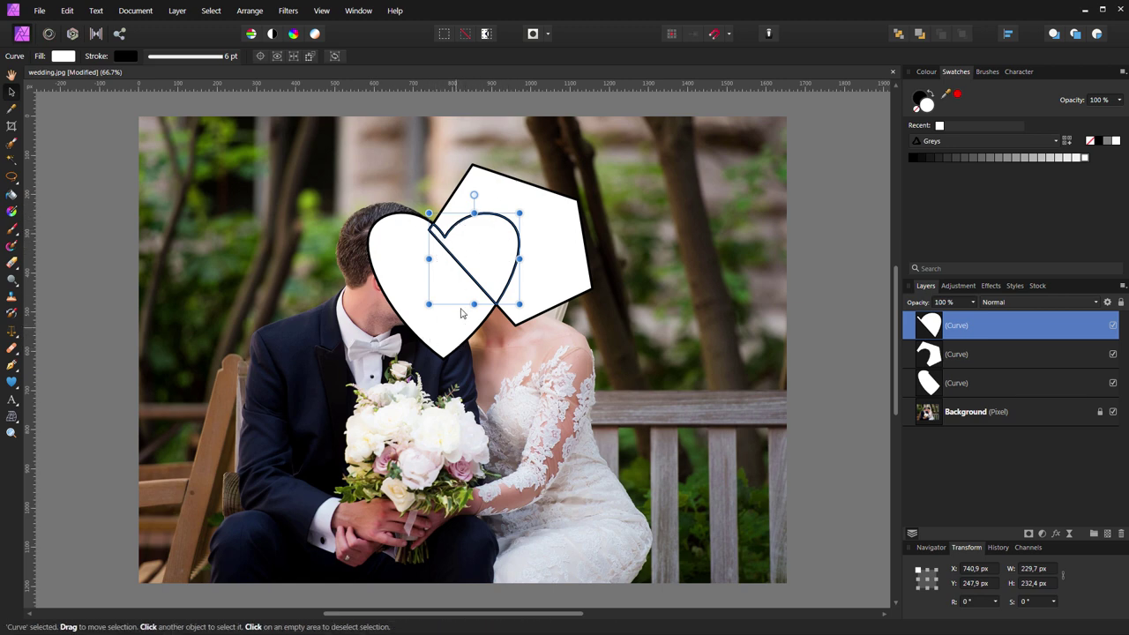
pyautogui.keyDown('shift'); pyautogui.click(409, 282); pyautogui.keyUp('shift')
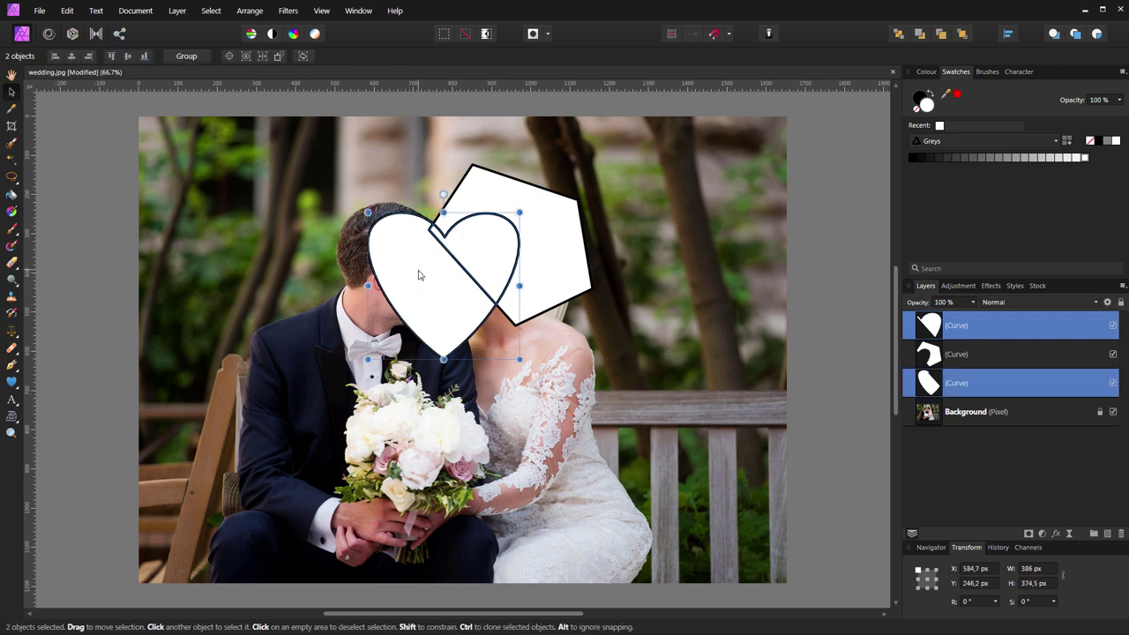
pyautogui.rightClick(418, 272)
pyautogui.moveTo(447, 422)
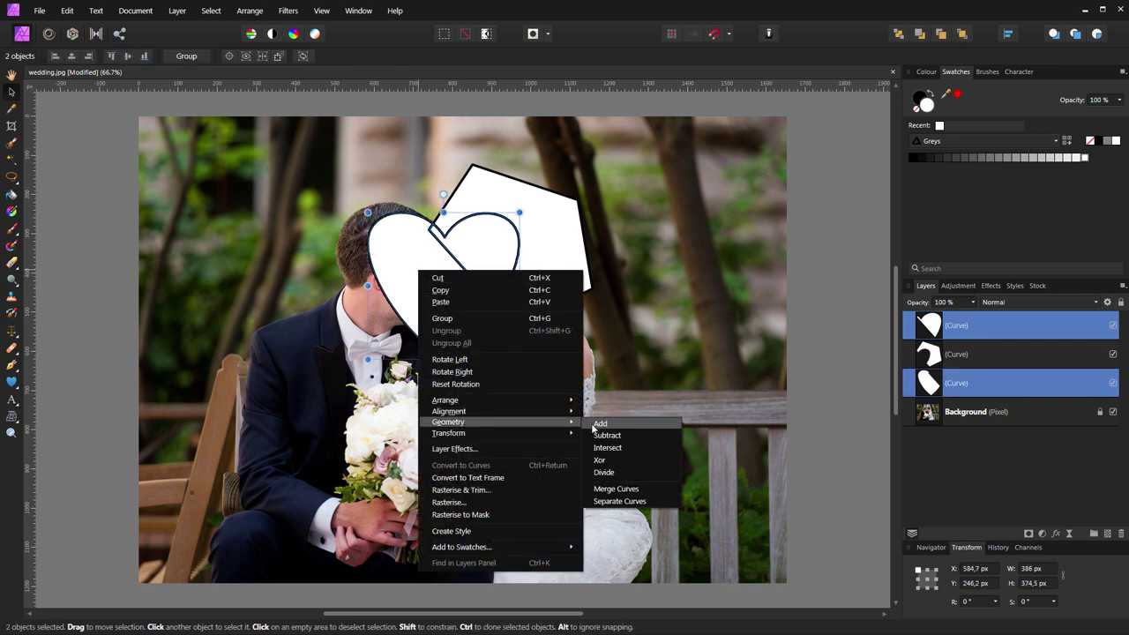
pyautogui.click(599, 424)
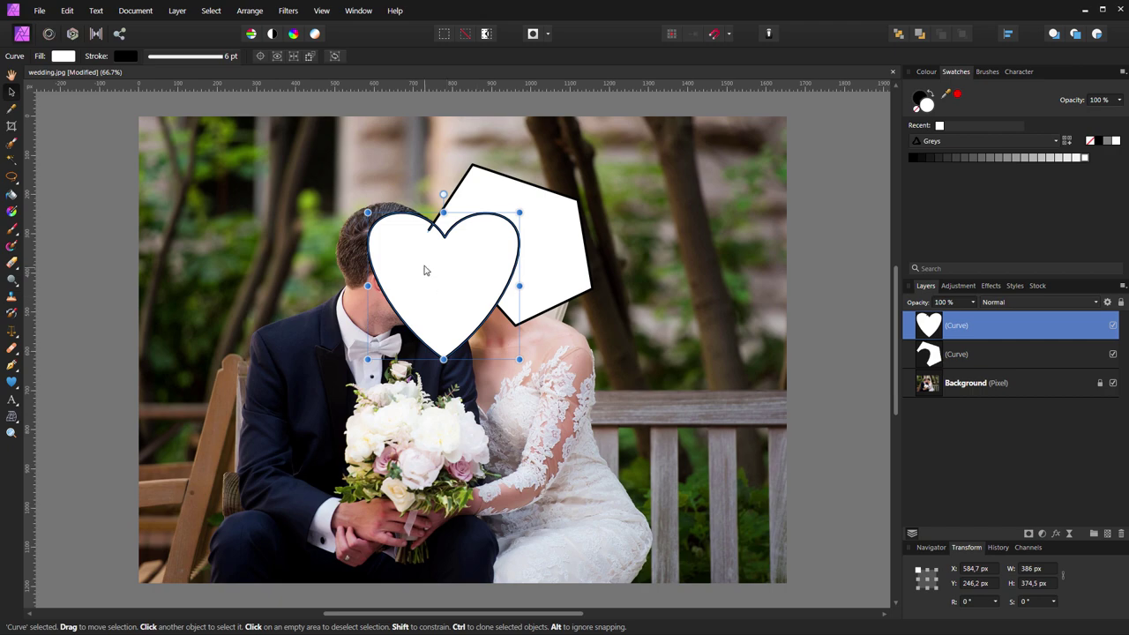
pyautogui.scroll(3, 427, 265)
pyautogui.scroll(2, 430, 262)
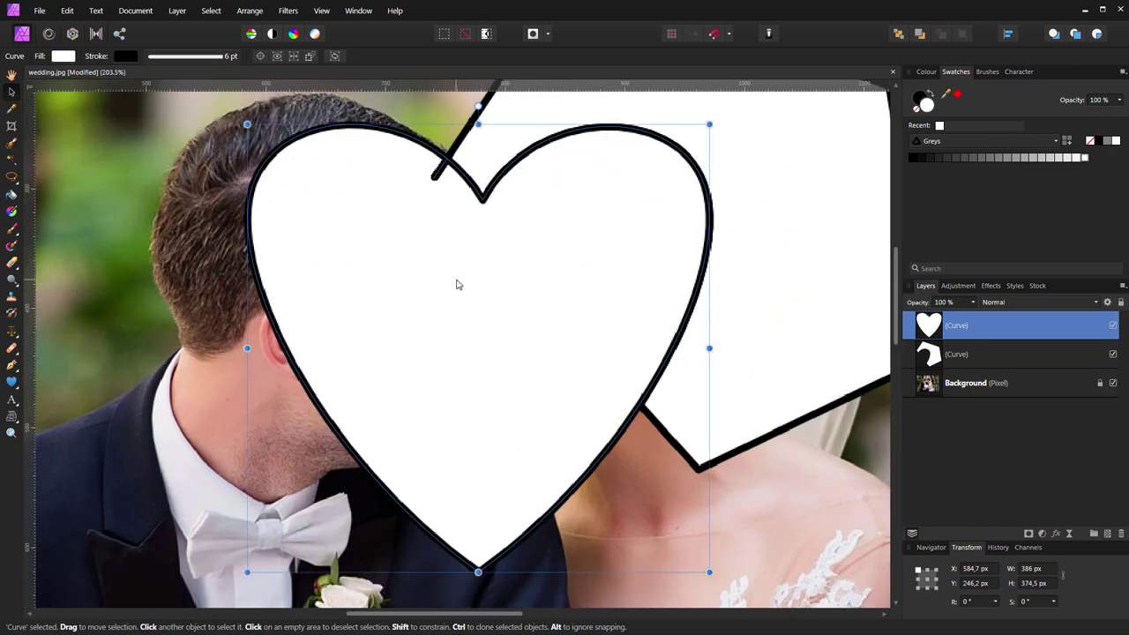
# Delete the stray node at the heart's top notch using the Node tool.
pyautogui.moveTo(443, 246); pyautogui.dragTo(439, 336)
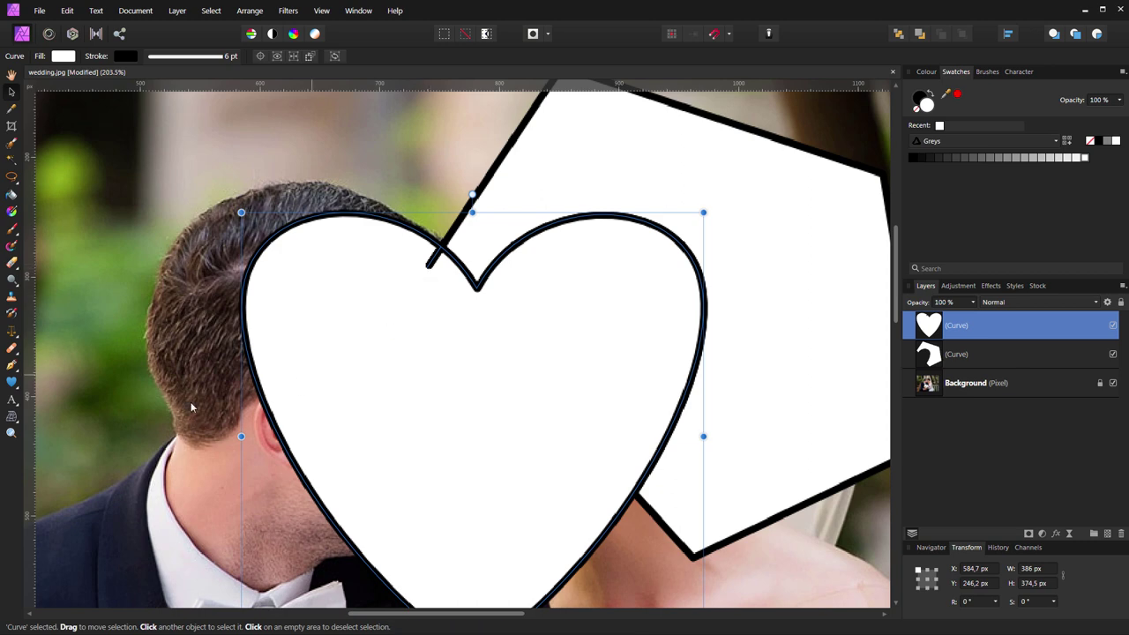
pyautogui.press('a')
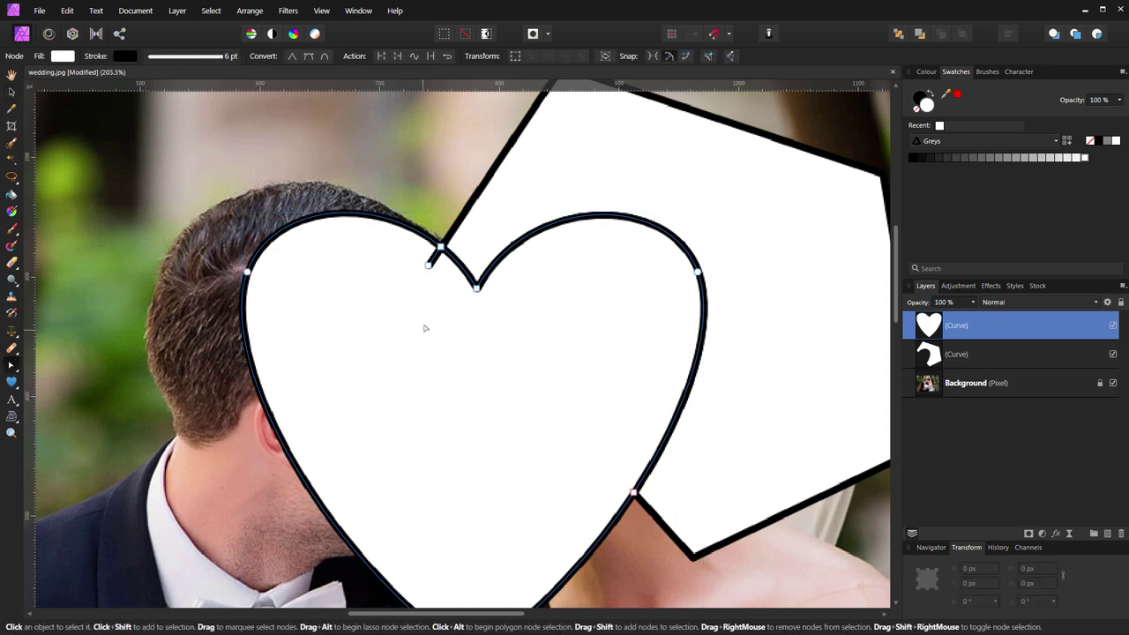
pyautogui.click(428, 265)
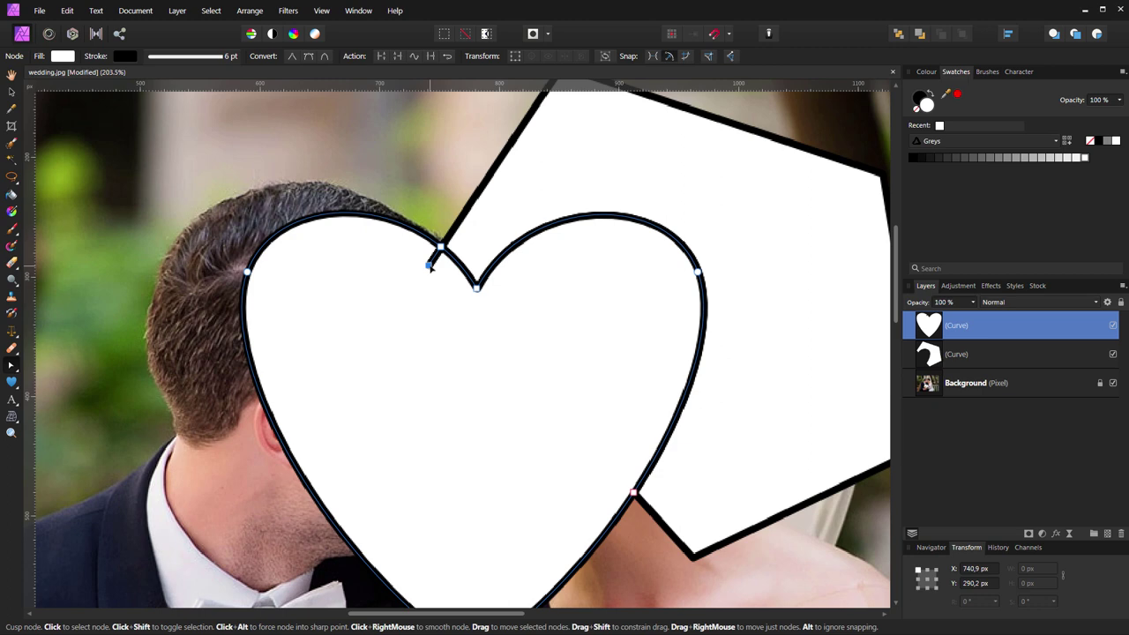
pyautogui.press('Delete')
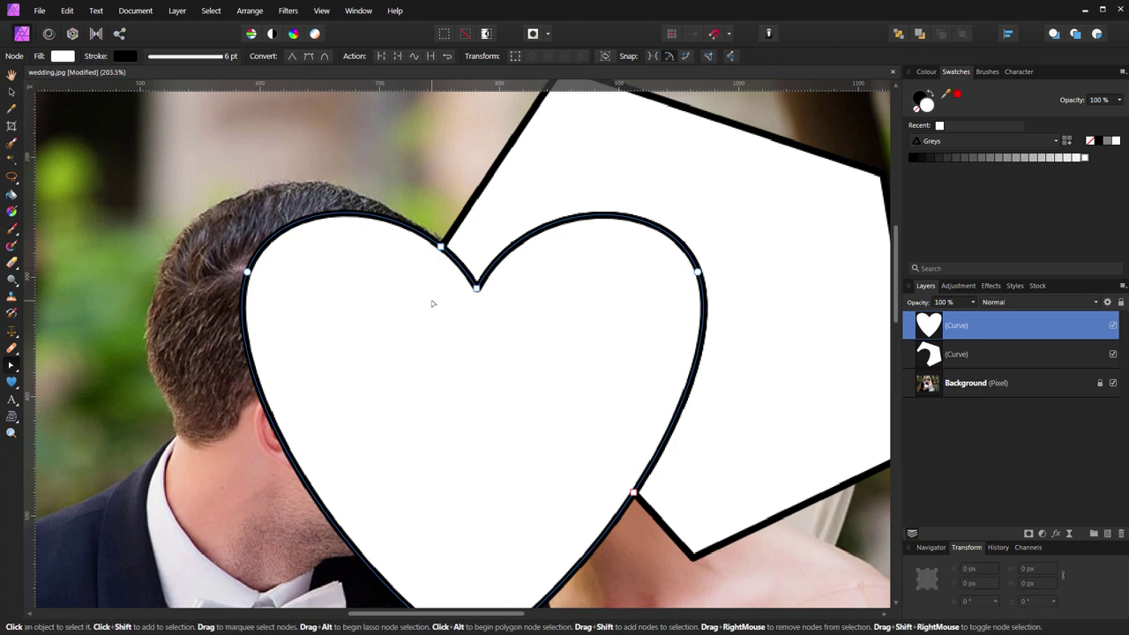
pyautogui.press('v')
pyautogui.scroll(-3, 433, 307)
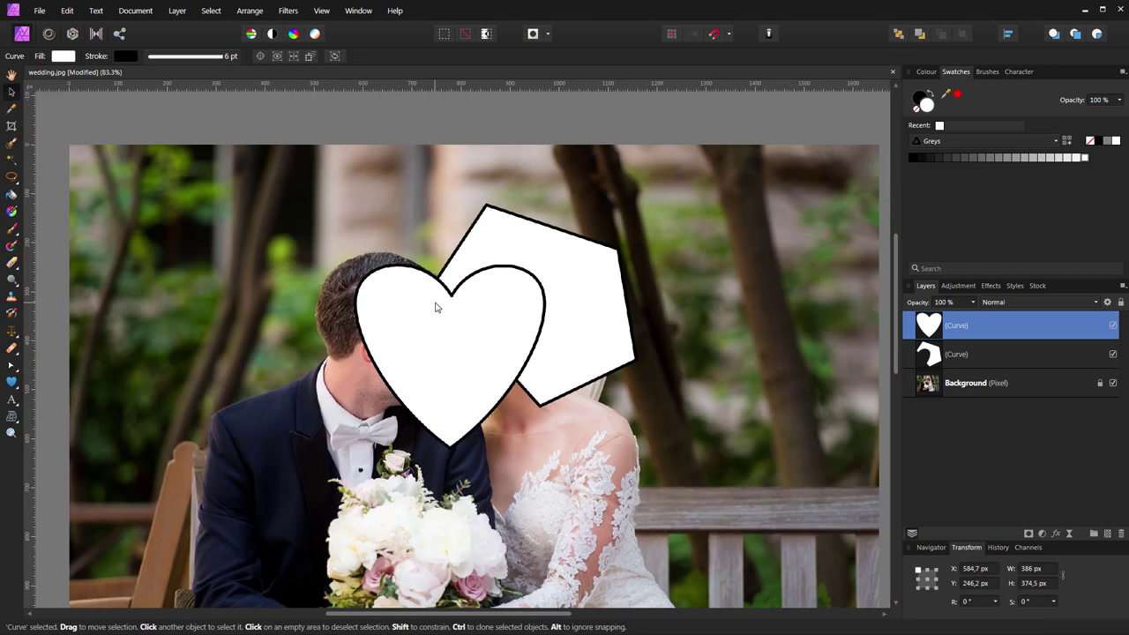
pyautogui.scroll(-2, 437, 312)
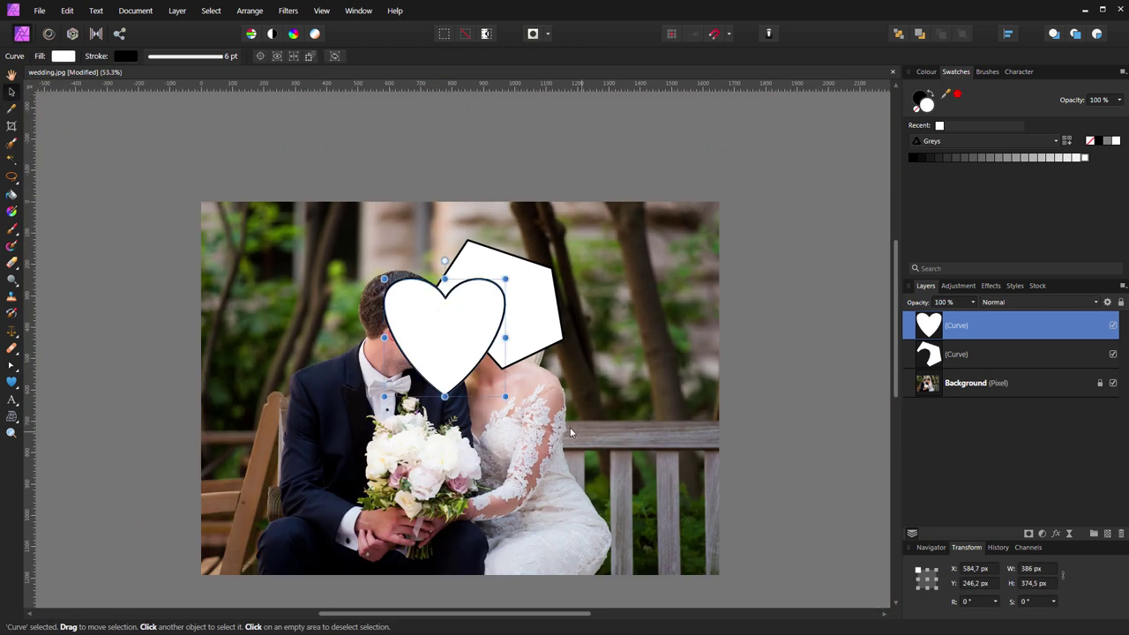
pyautogui.click(548, 318)
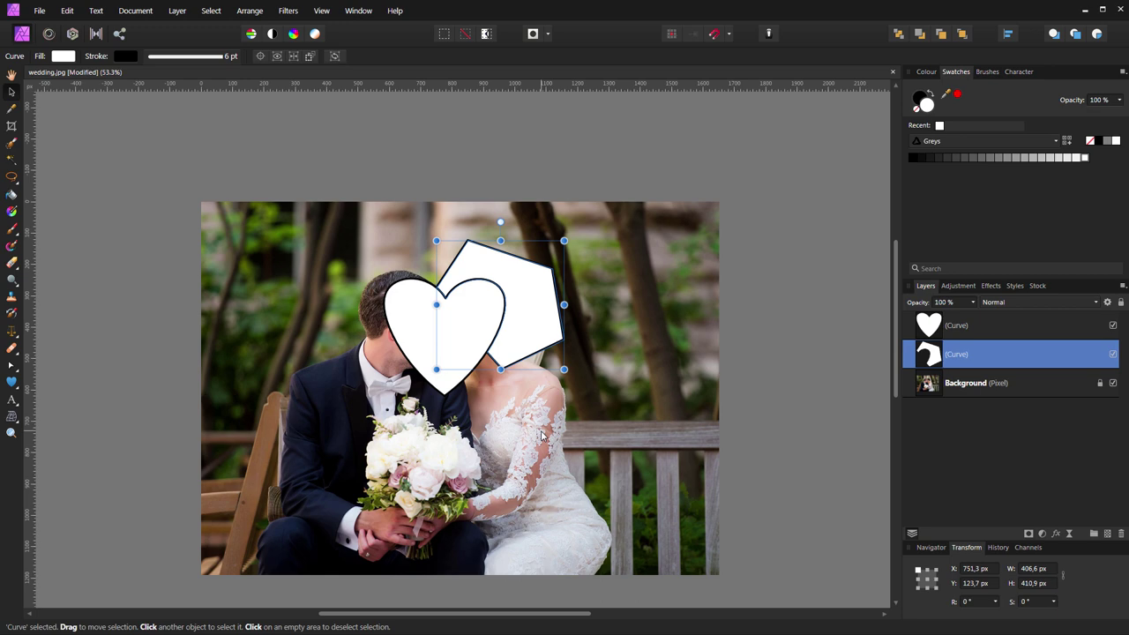
pyautogui.moveTo(529, 300); pyautogui.dragTo(535, 296)
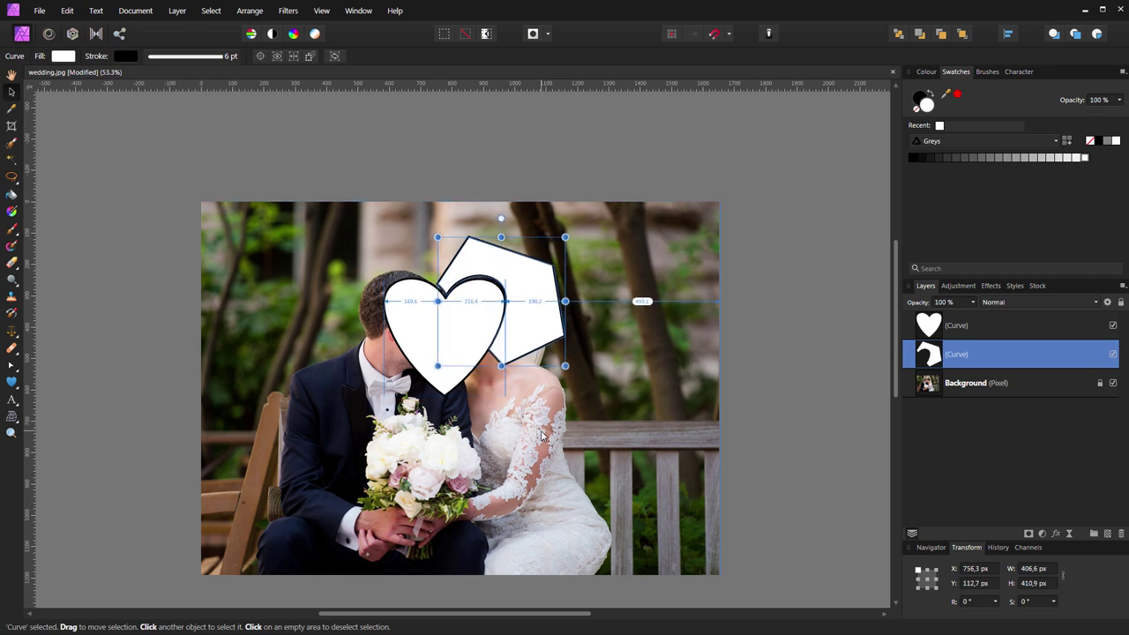
pyautogui.press('Up')
pyautogui.press('Up')
pyautogui.press('Up')
pyautogui.press('Up')
pyautogui.press('Up')
pyautogui.press('Up')
pyautogui.press('Up')
pyautogui.press('Up')
pyautogui.press('Up')
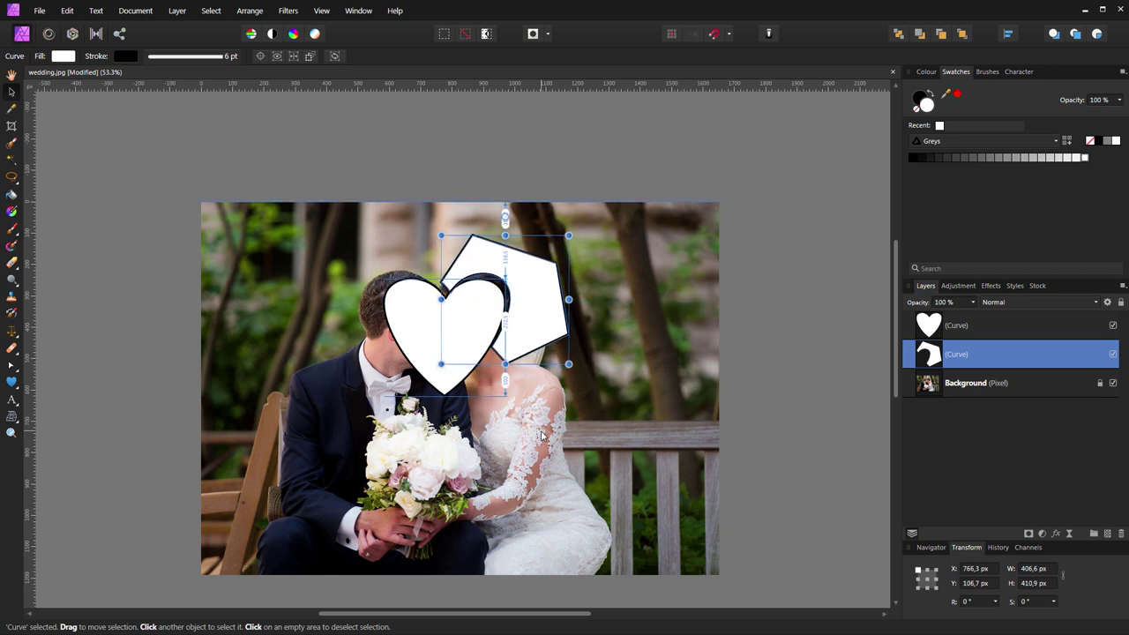
pyautogui.press('Up')
pyautogui.press('Up')
pyautogui.press('Up')
pyautogui.press('Up')
pyautogui.press('Up')
pyautogui.press('Up')
pyautogui.press('Right')
pyautogui.press('Right')
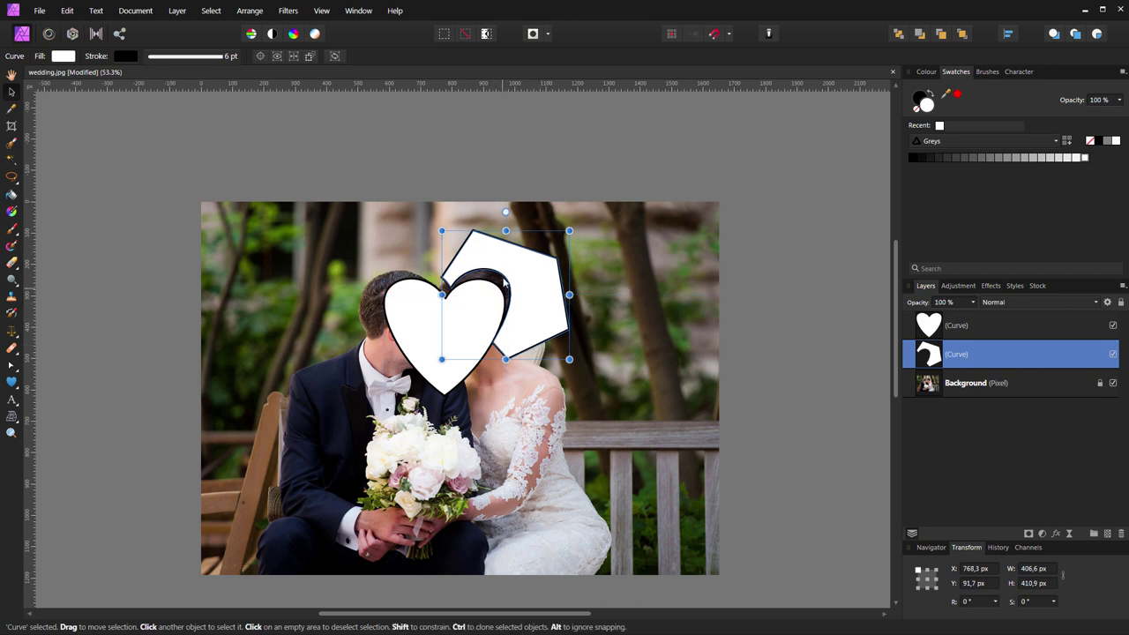
pyautogui.moveTo(466, 312); pyautogui.dragTo(460, 322)
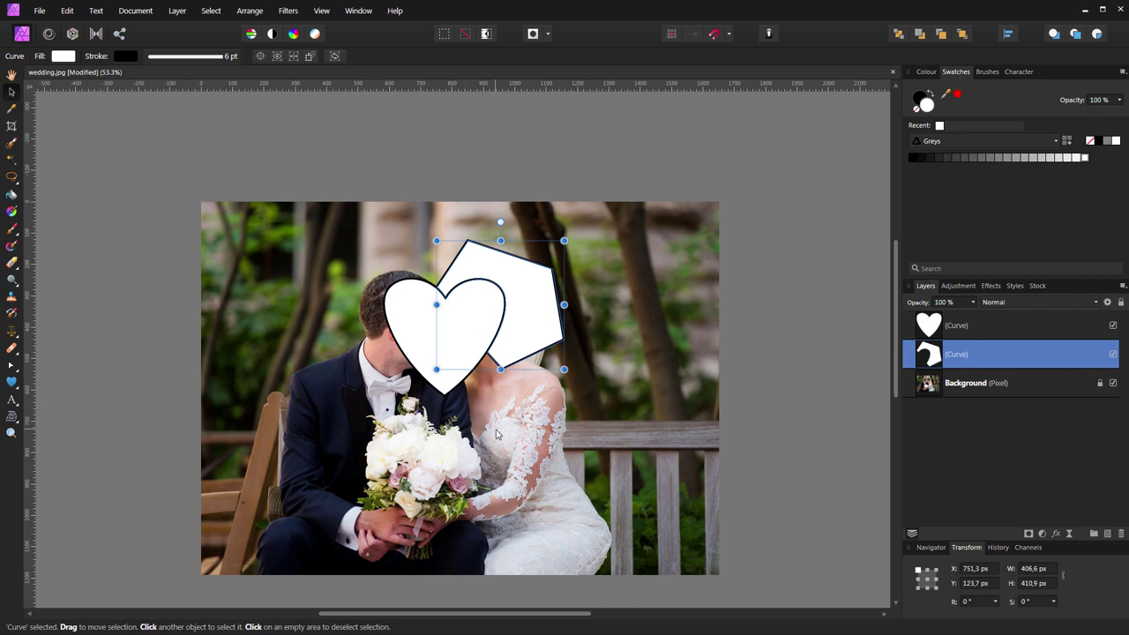
pyautogui.click(68, 228)
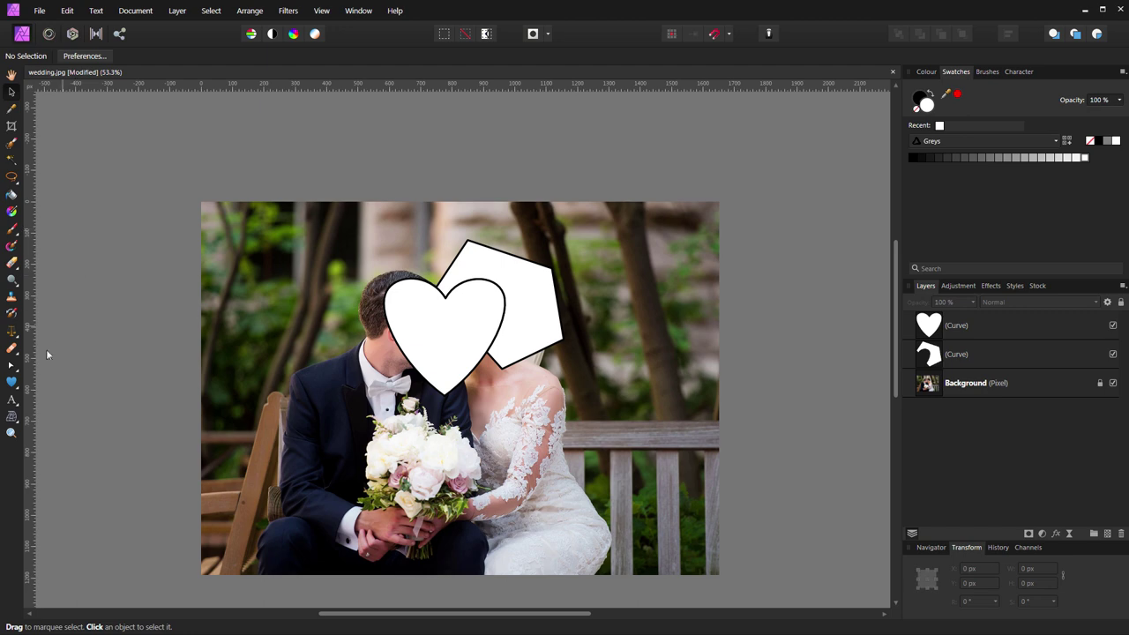
pyautogui.press('p')
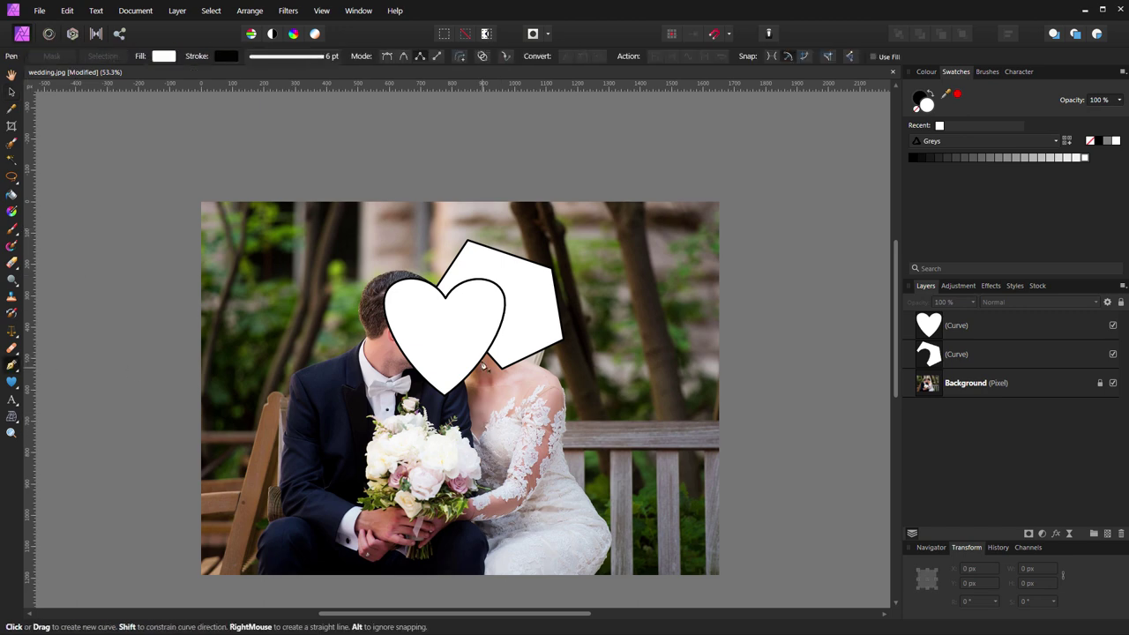
# Draw a five-point shape from the heart around the bride's chin and neck, filled white.
pyautogui.click(481, 340)
pyautogui.click(443, 411)
pyautogui.click(524, 438)
pyautogui.click(547, 388)
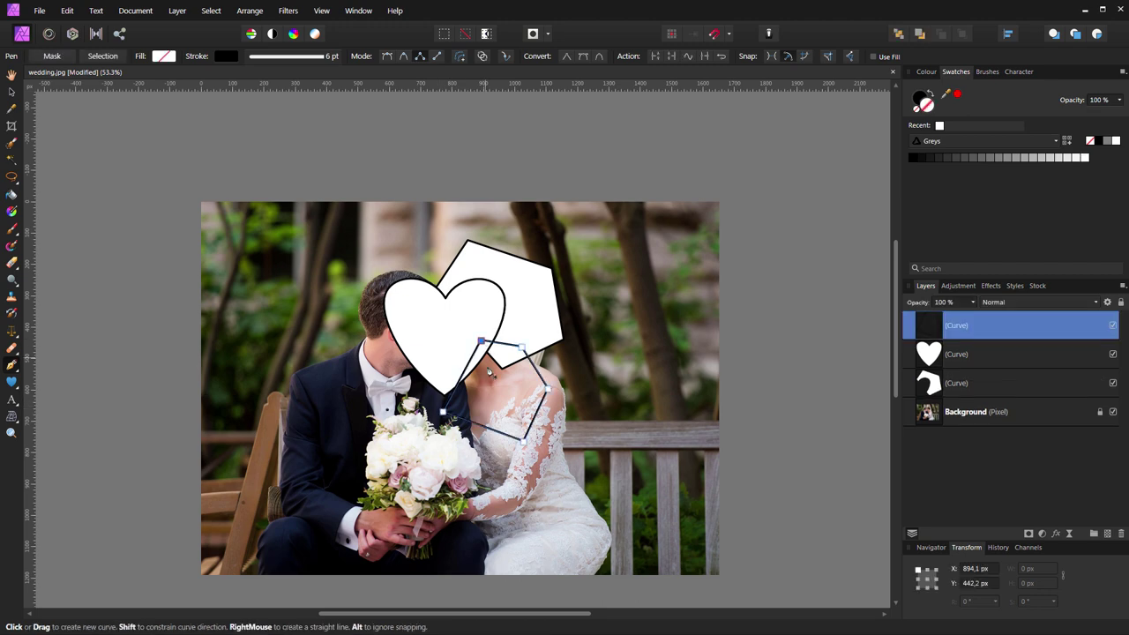
pyautogui.click(541, 379)
pyautogui.click(1115, 141)
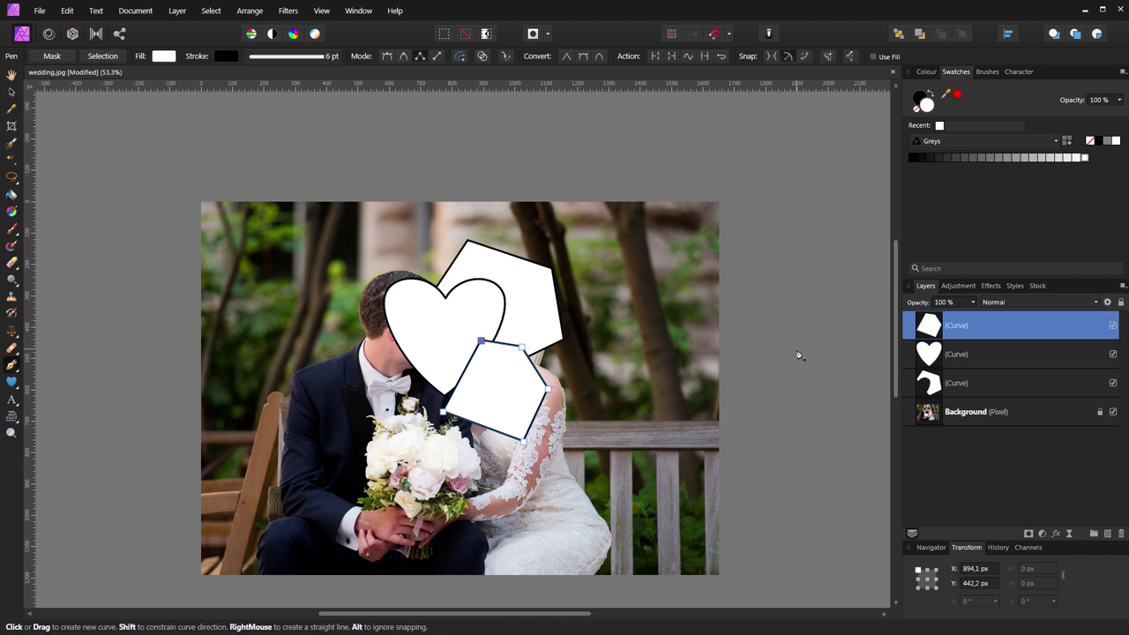
# Select the new shape together with the heart and upper pentagon.
pyautogui.press('v')
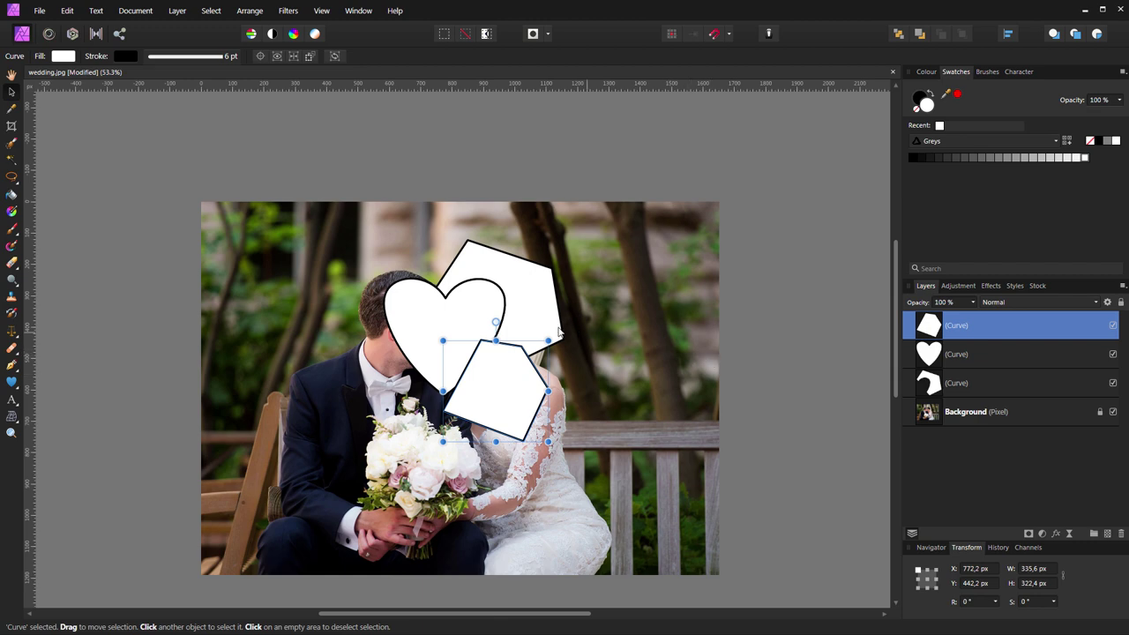
pyautogui.keyDown('shift'); pyautogui.click(478, 323); pyautogui.keyUp('shift')
pyautogui.keyDown('shift'); pyautogui.click(524, 316); pyautogui.keyUp('shift')
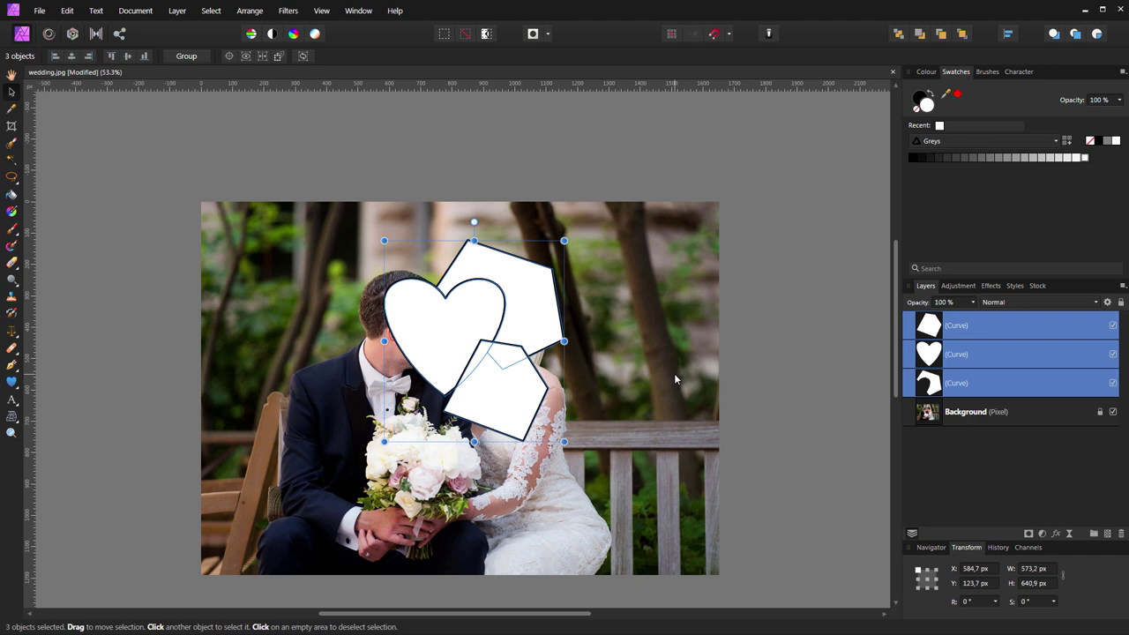
# Divide the three overlapping shapes and merge the sliver inside the heart back into it.
pyautogui.rightClick(449, 341)
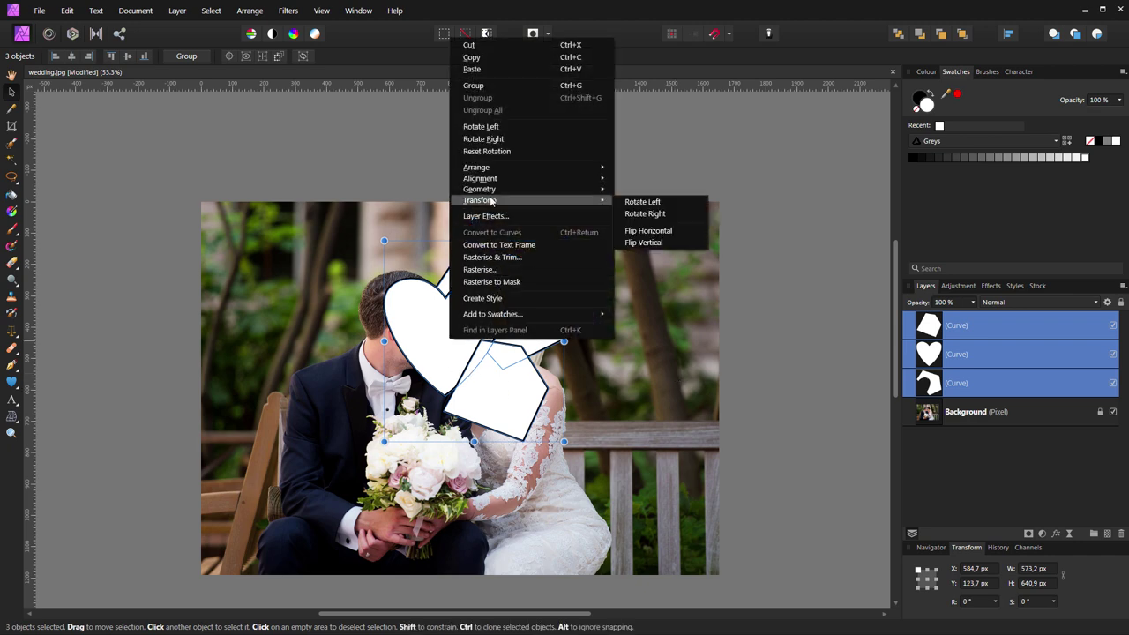
pyautogui.moveTo(479, 189)
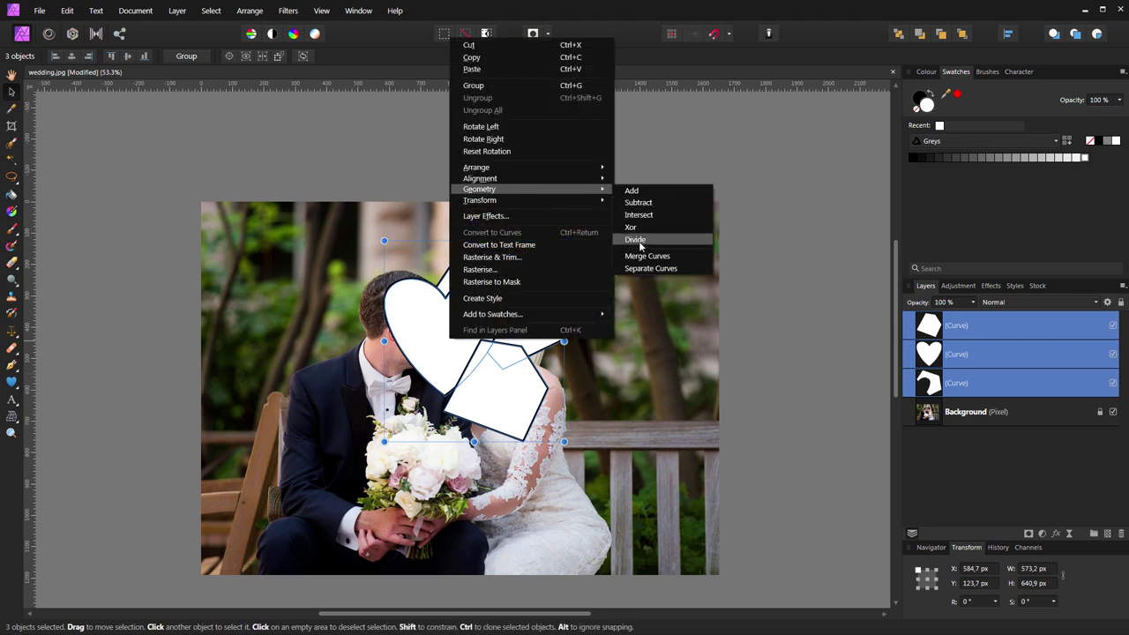
pyautogui.click(636, 240)
pyautogui.click(803, 333)
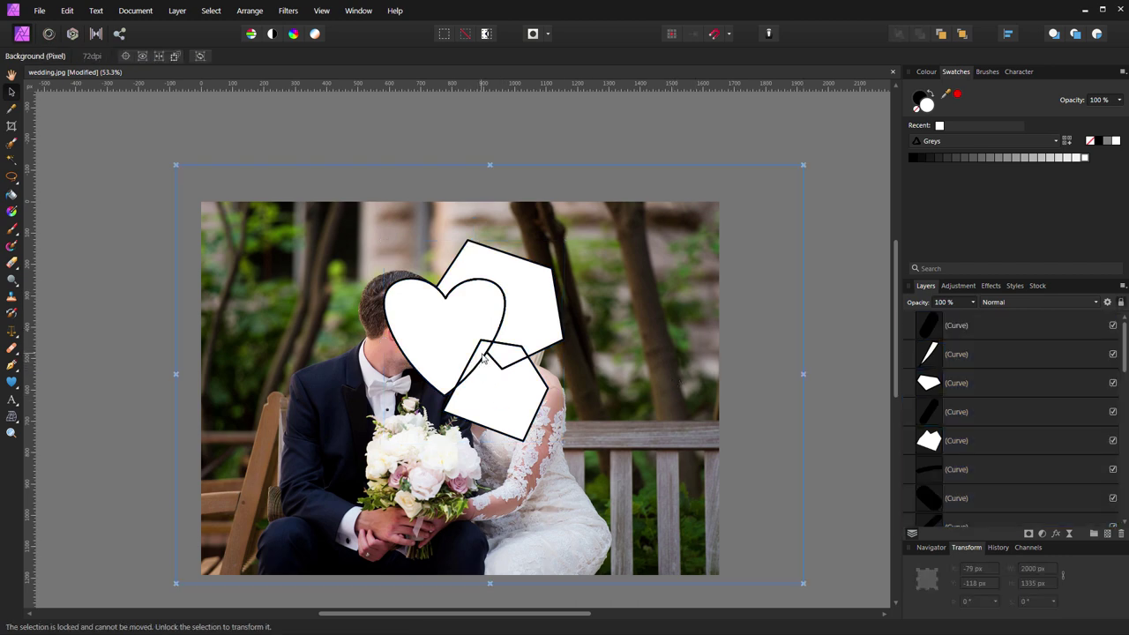
pyautogui.click(483, 356)
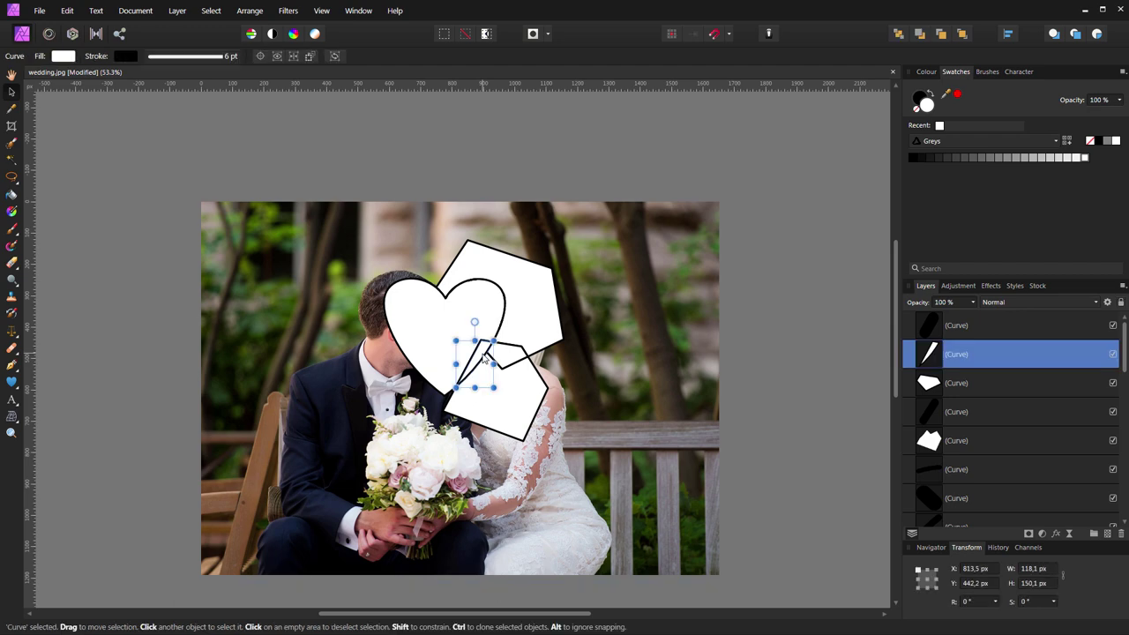
pyautogui.keyDown('shift'); pyautogui.click(437, 346); pyautogui.keyUp('shift')
pyautogui.rightClick(435, 345)
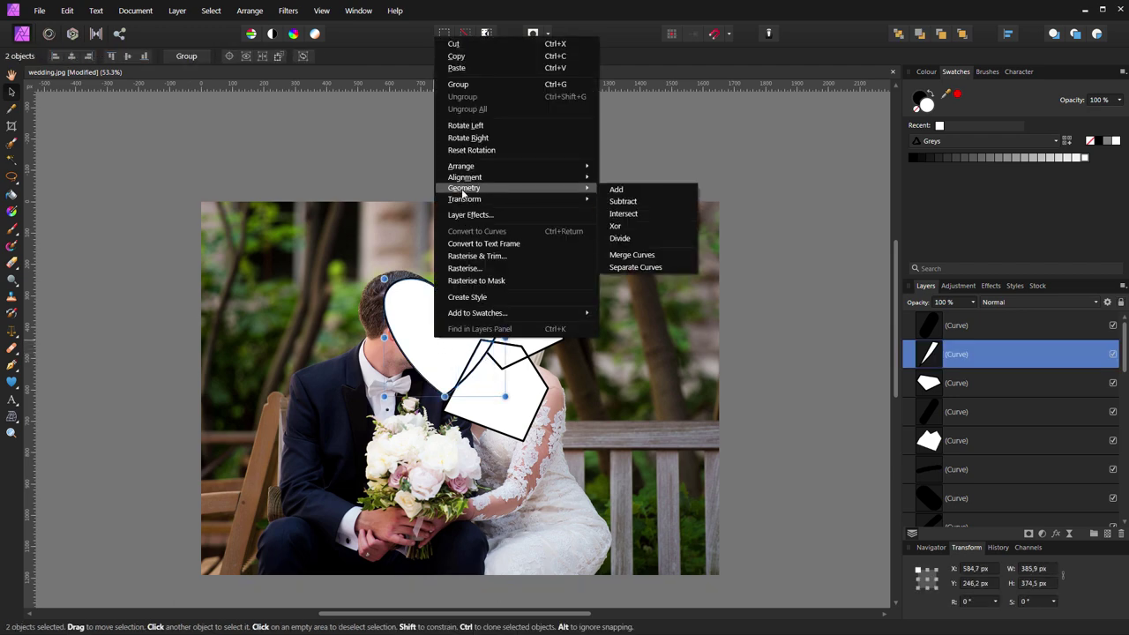
pyautogui.click(623, 191)
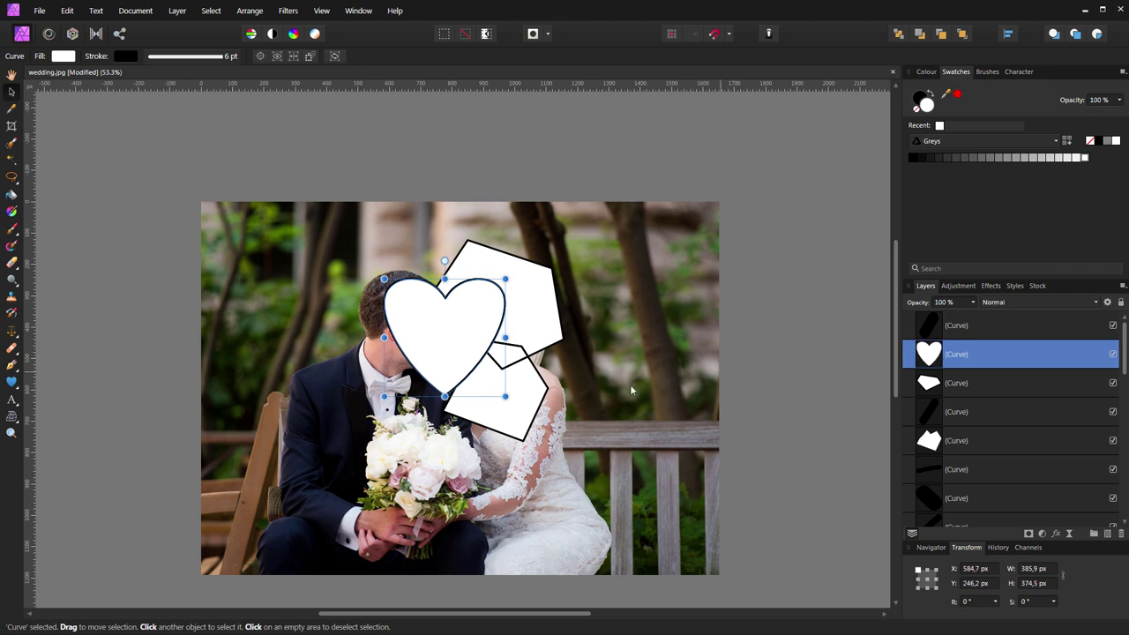
# Merge the overlap piece into the lower shape and adjust its corner node beside the heart.
pyautogui.click(509, 357)
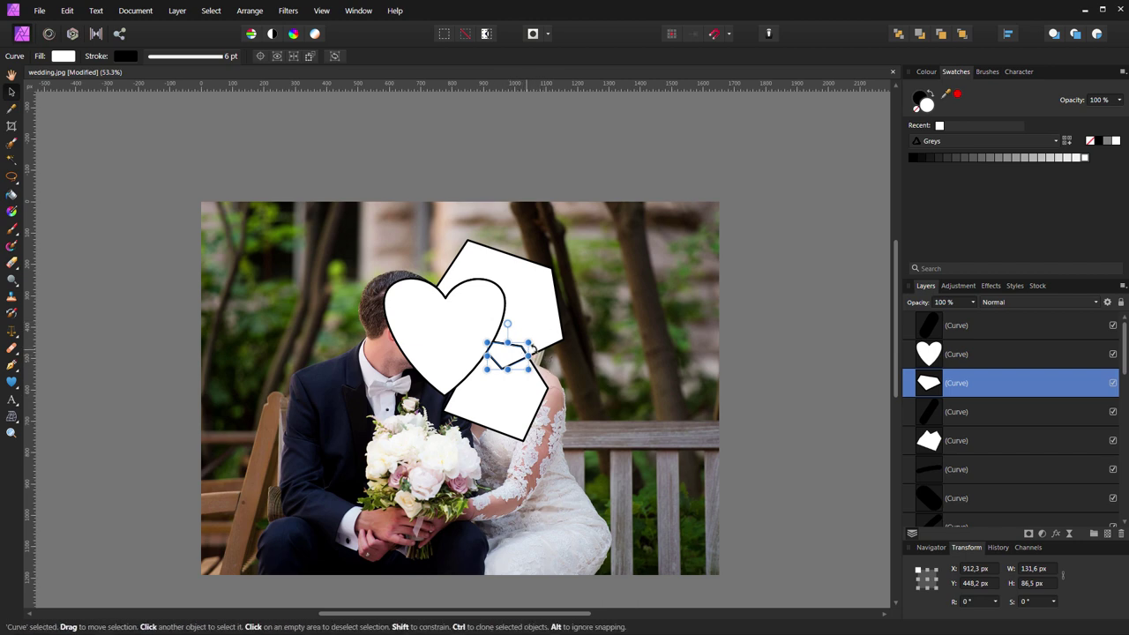
pyautogui.keyDown('shift'); pyautogui.click(507, 411); pyautogui.keyUp('shift')
pyautogui.rightClick(508, 408)
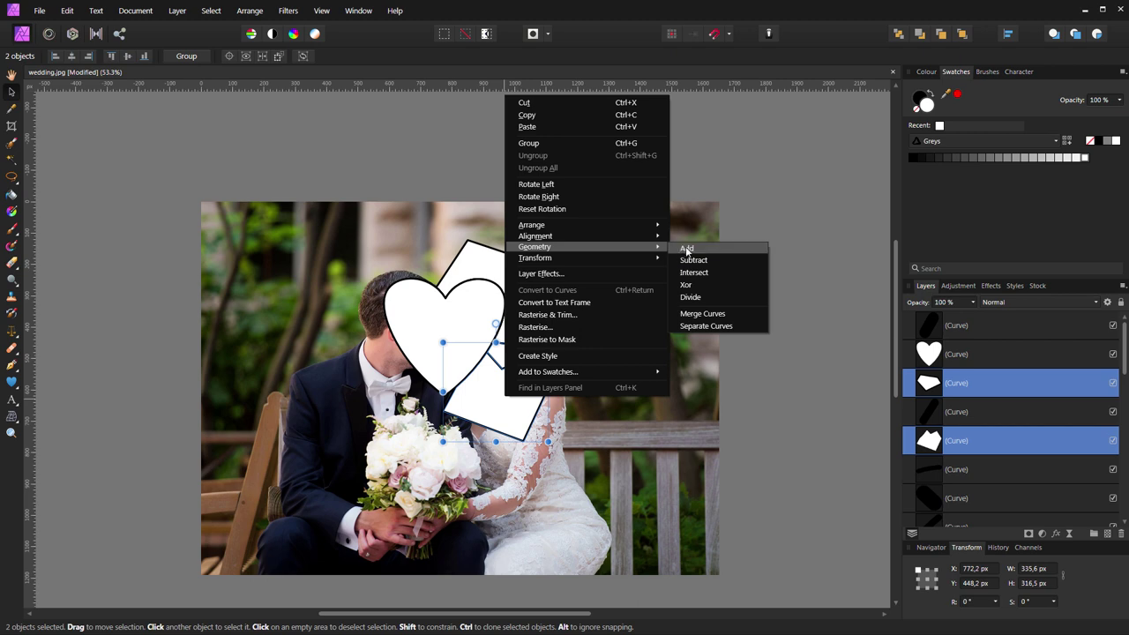
pyautogui.click(686, 250)
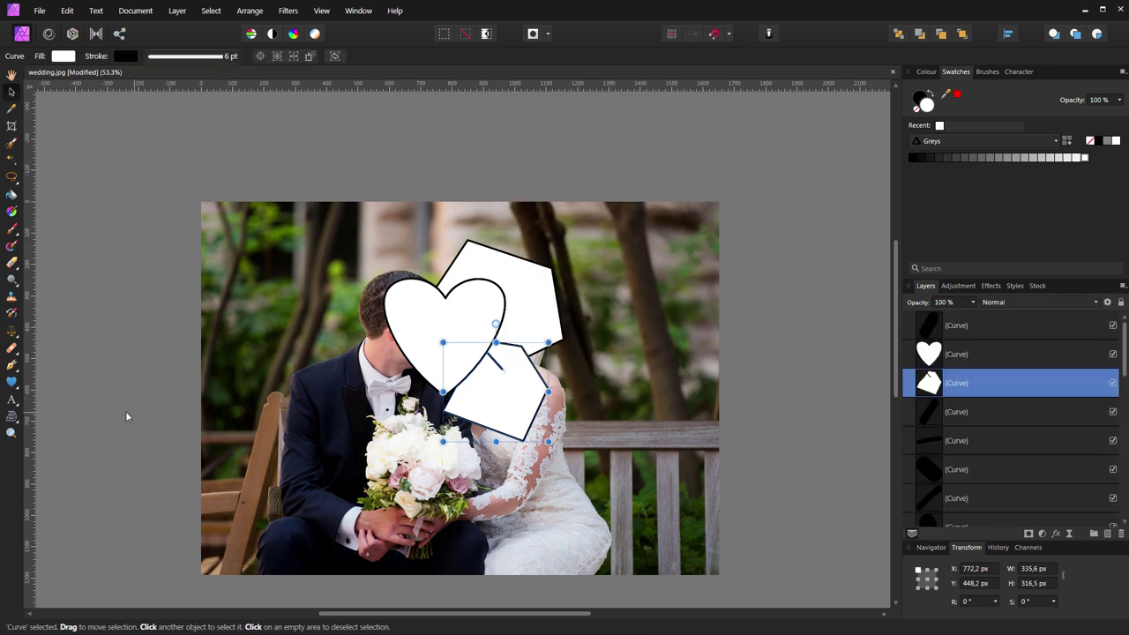
pyautogui.press('p')
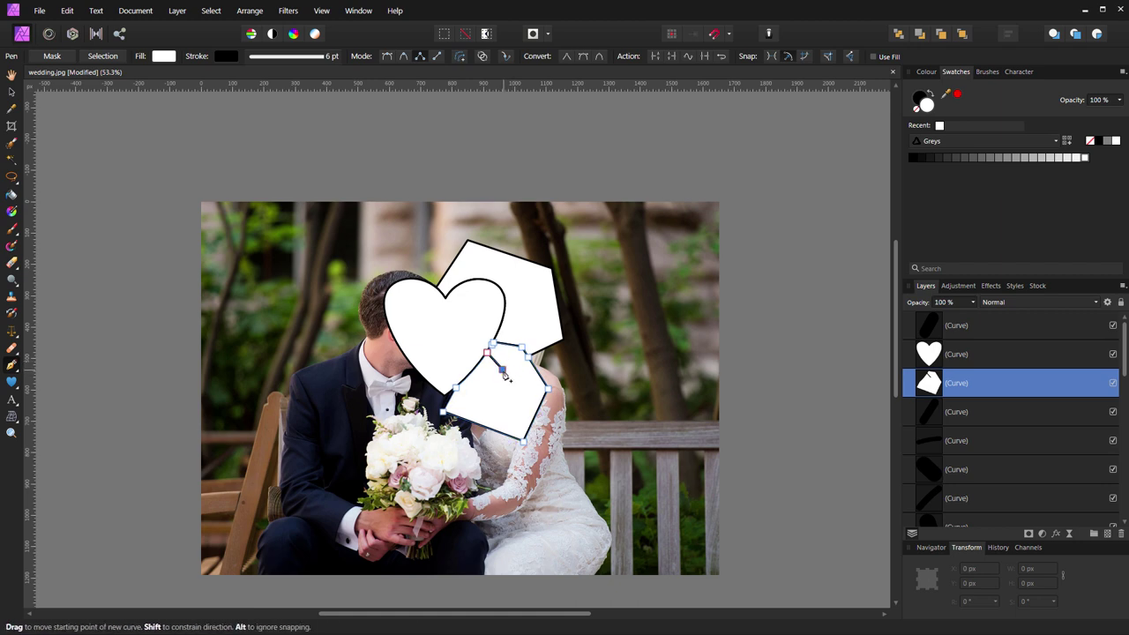
pyautogui.press('a')
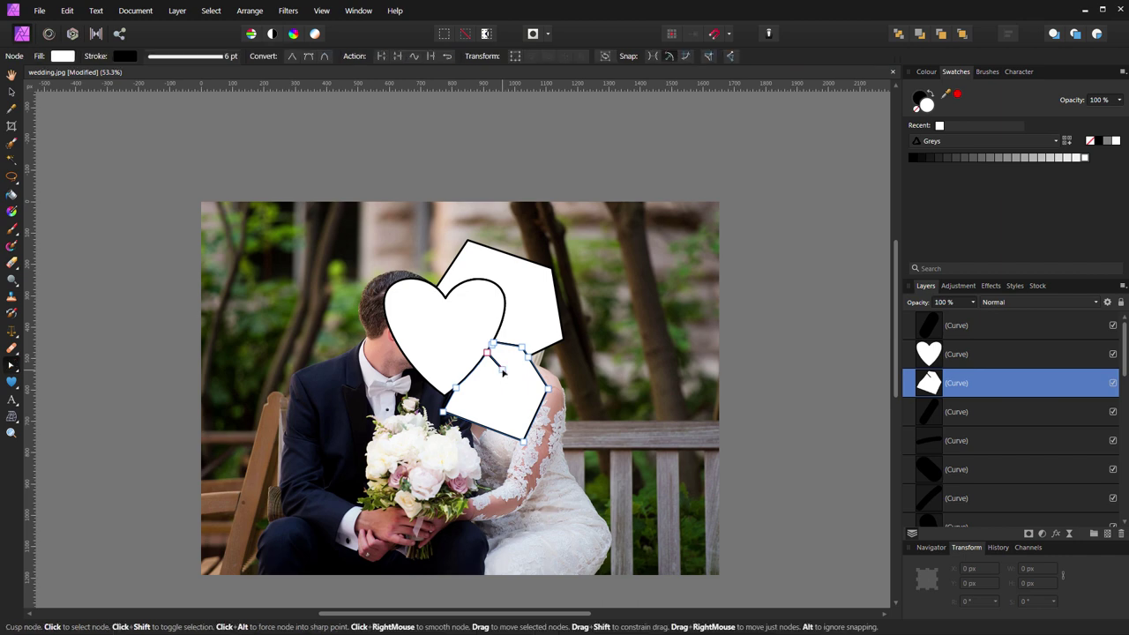
pyautogui.moveTo(513, 369); pyautogui.dragTo(498, 377)
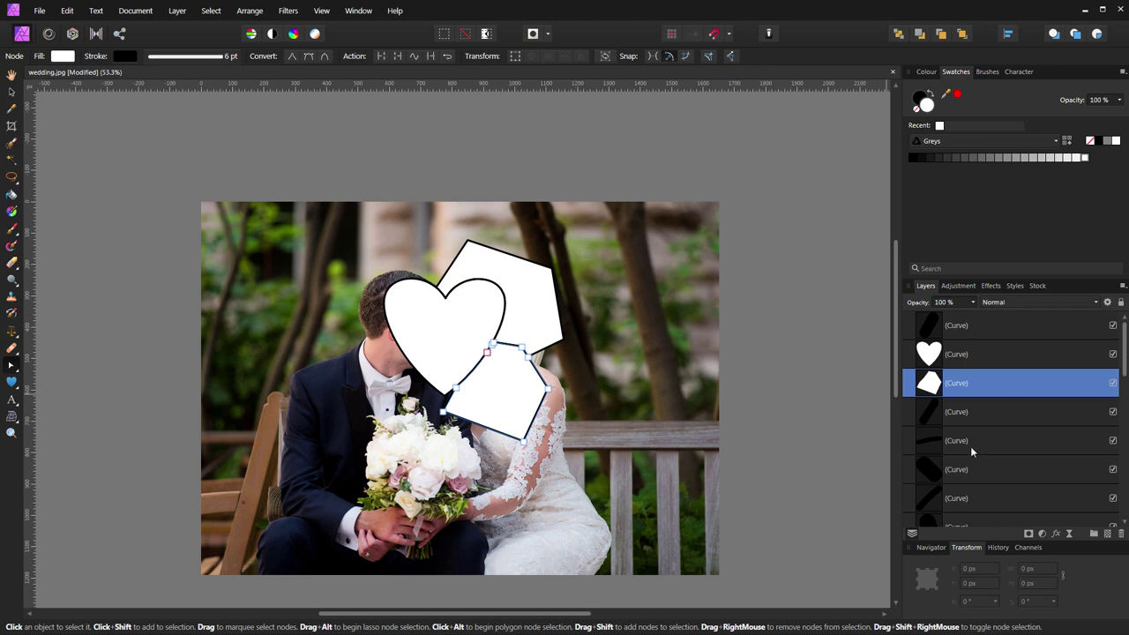
# Check and delete the leftover curve pieces below the white shapes.
pyautogui.scroll(-3, 948, 447)
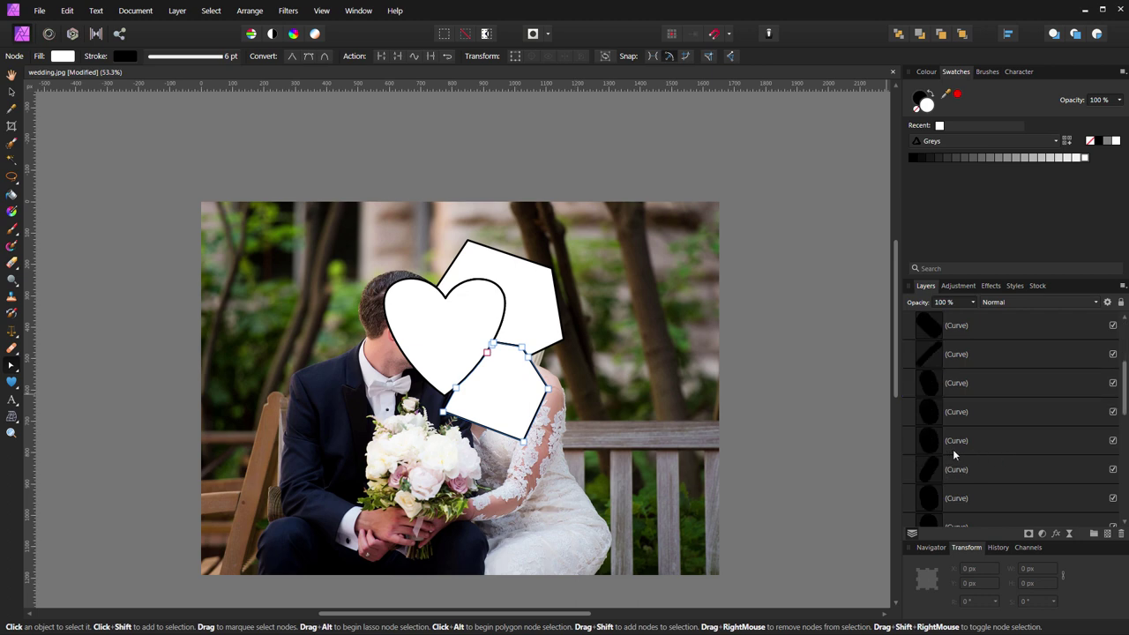
pyautogui.scroll(-2, 952, 449)
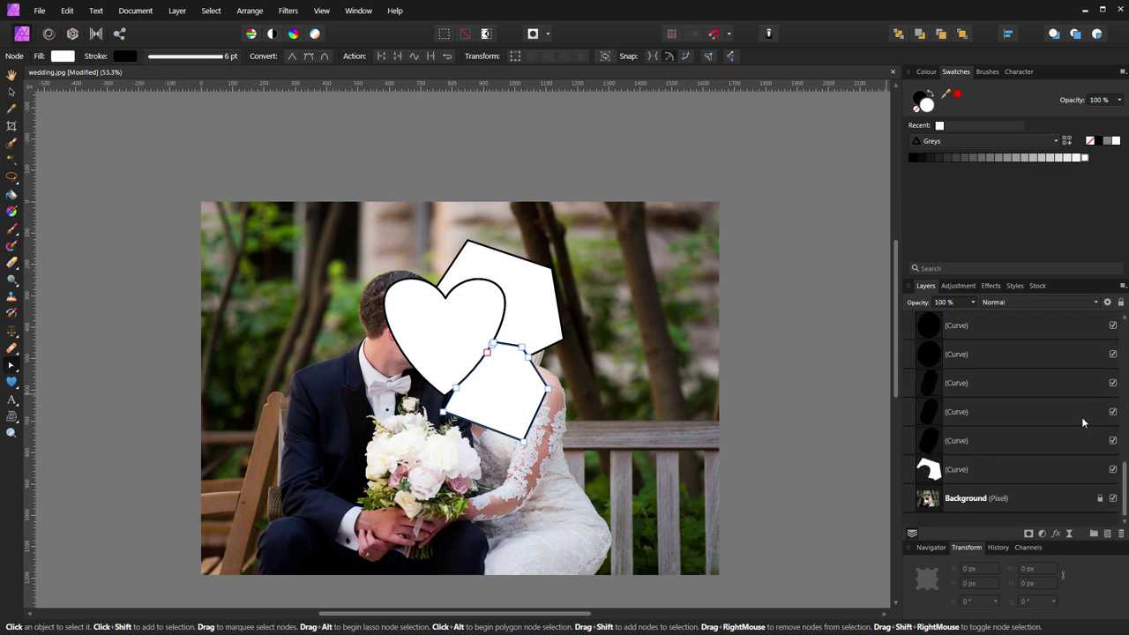
pyautogui.click(1113, 412)
pyautogui.click(1112, 411)
pyautogui.click(995, 440)
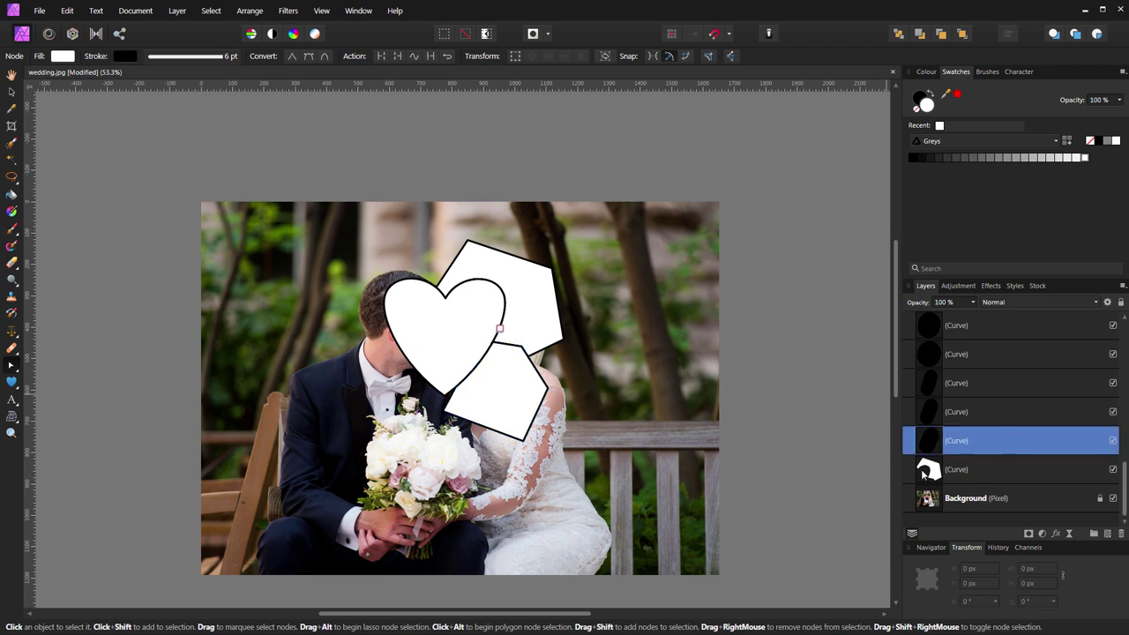
pyautogui.scroll(5, 1000, 357)
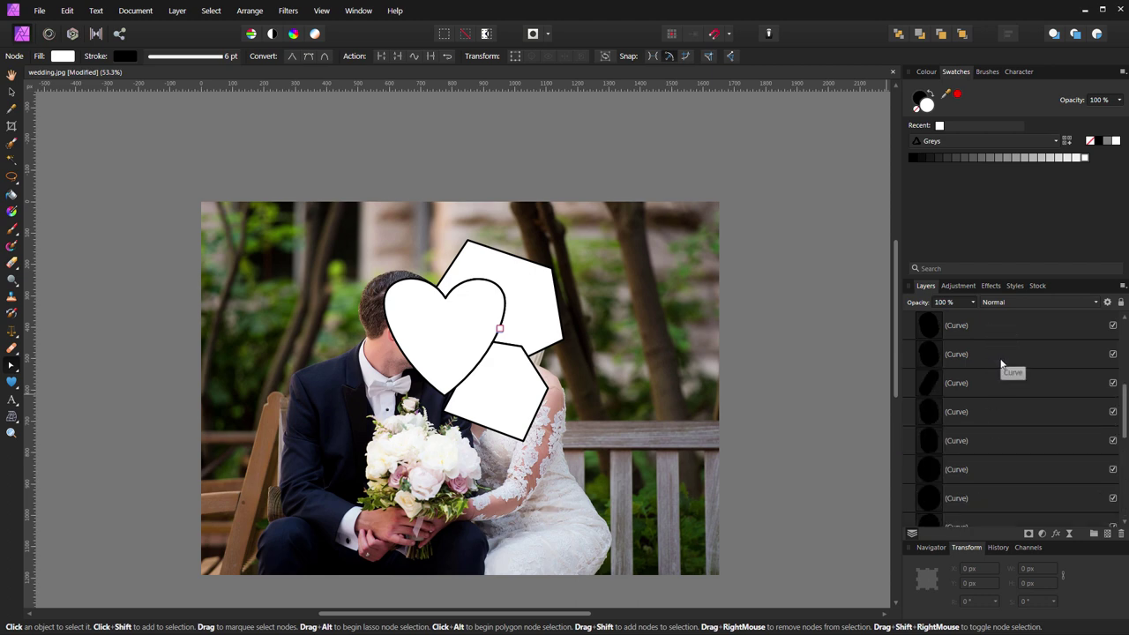
pyautogui.keyDown('shift'); pyautogui.click(994, 409); pyautogui.keyUp('shift')
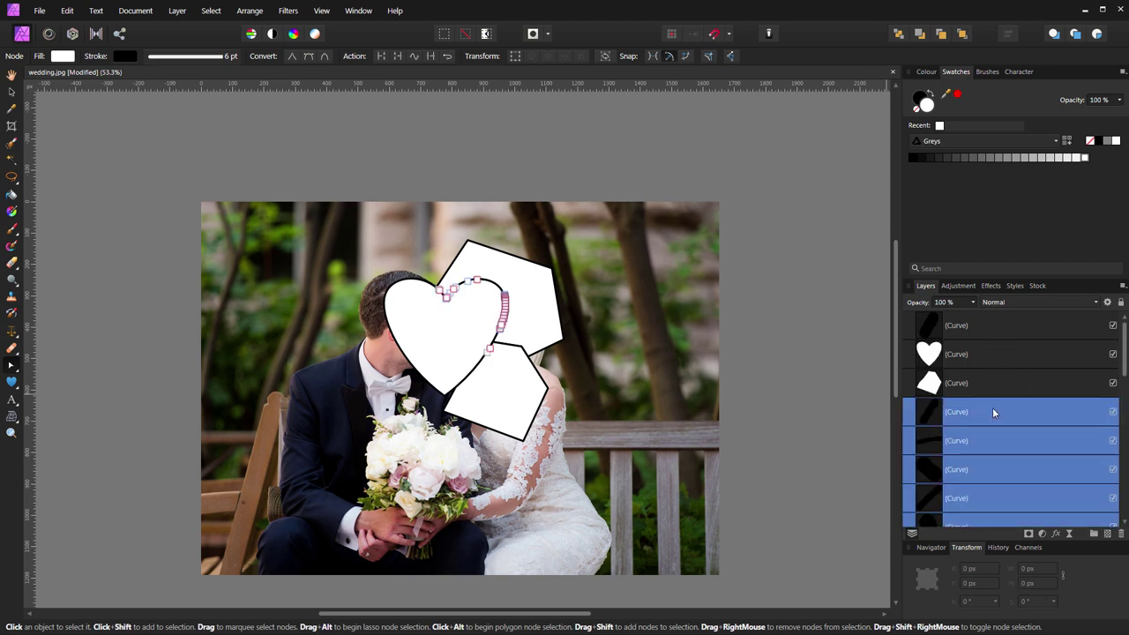
pyautogui.press('Delete')
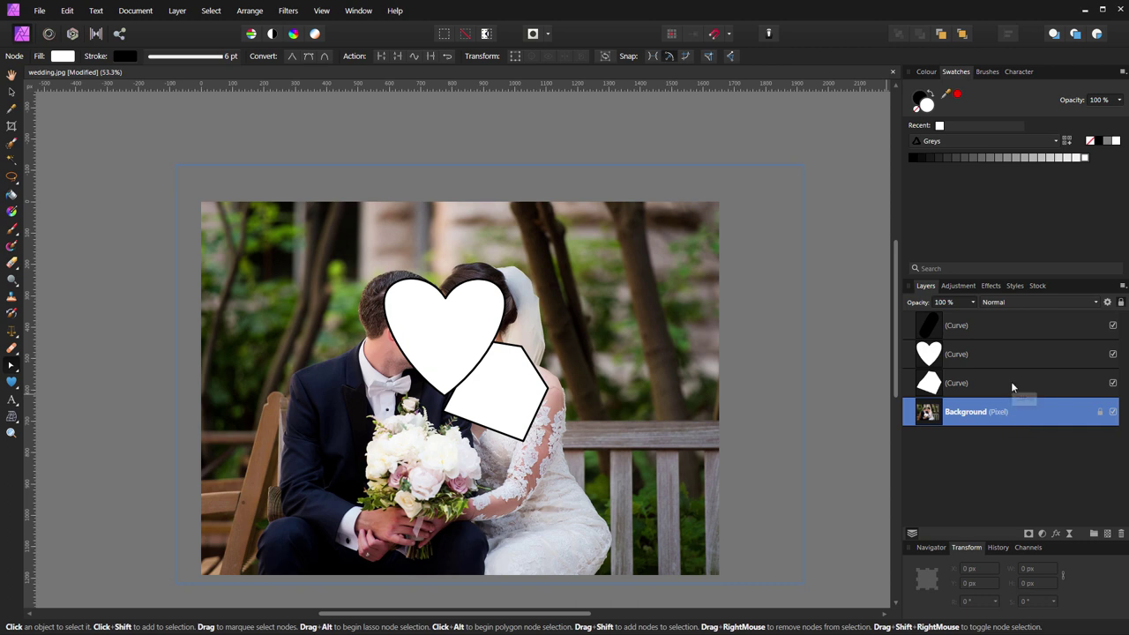
# Restore the upper pentagon tile with two undos and delete the stray dark curve layer.
pyautogui.click(1004, 329)
pyautogui.press('Delete')
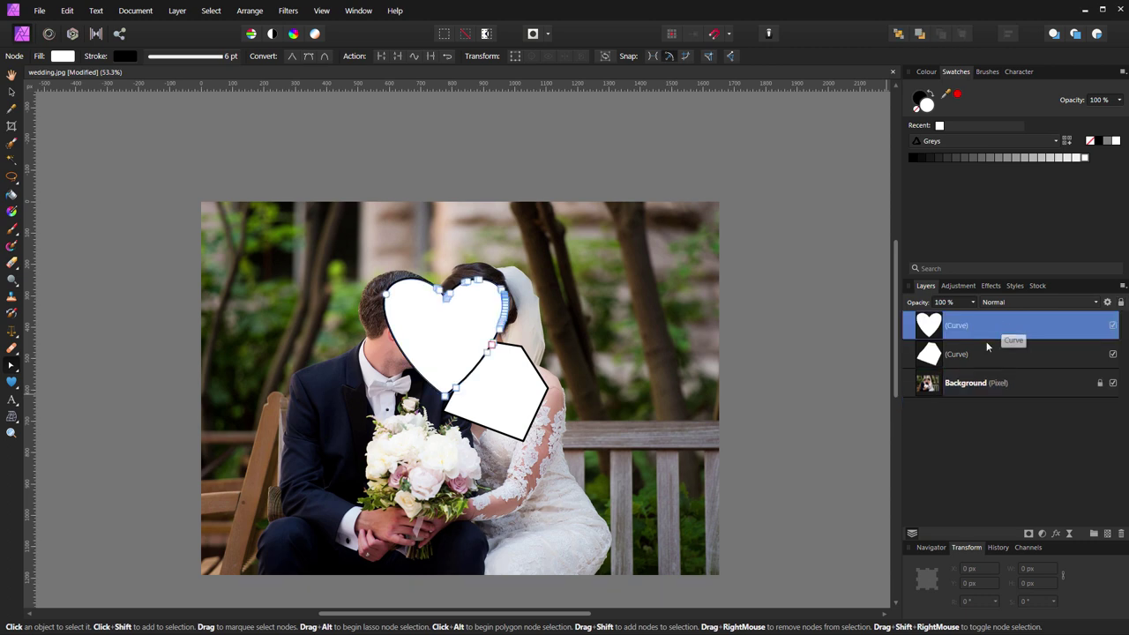
pyautogui.click(788, 389)
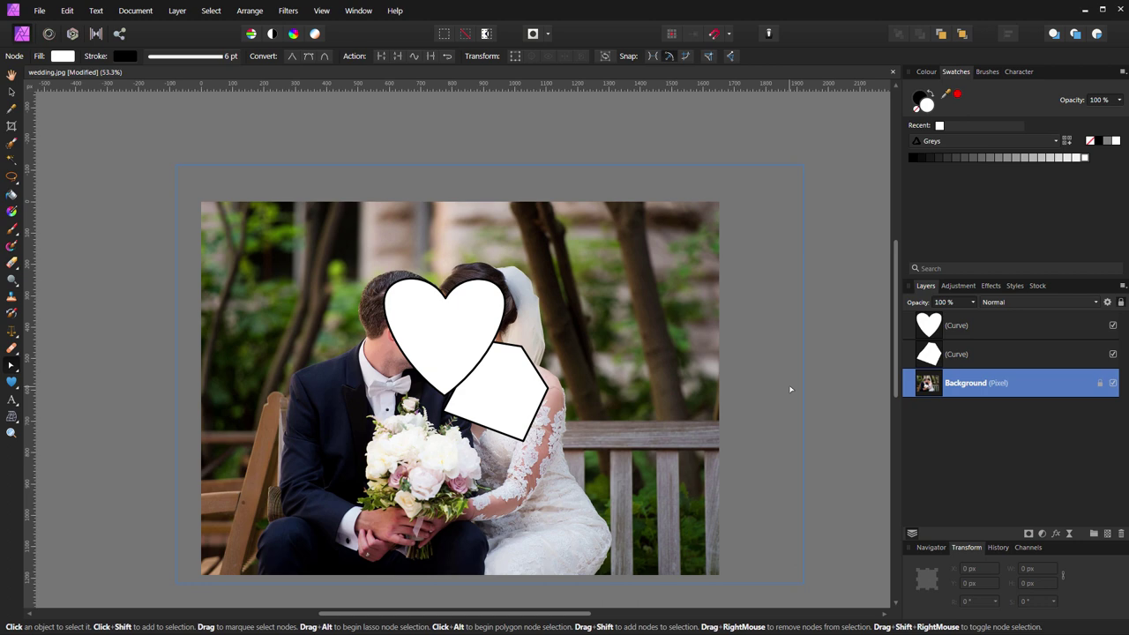
pyautogui.hotkey('ctrl', 'z')
pyautogui.hotkey('ctrl', 'z')
pyautogui.hotkey('ctrl', 'z')
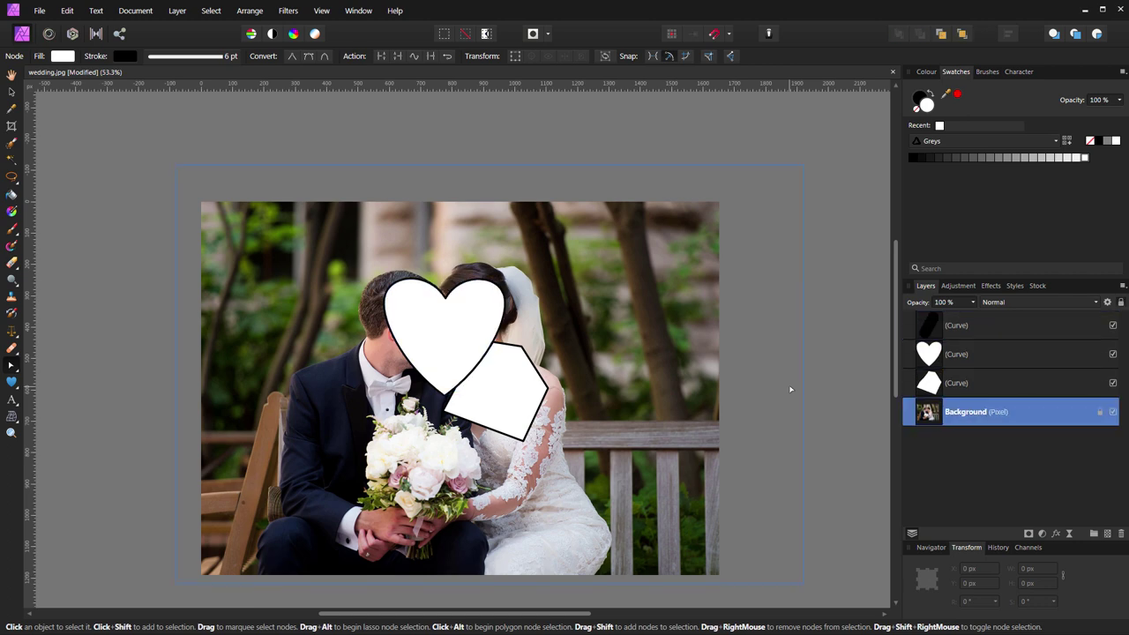
pyautogui.hotkey('ctrl', 'z')
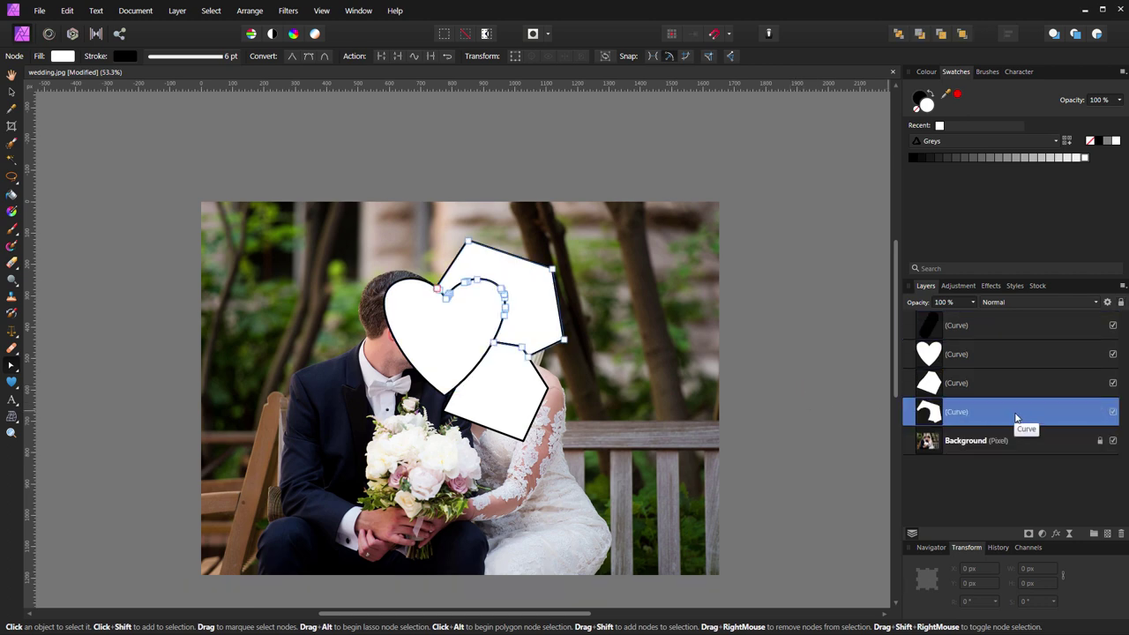
pyautogui.click(999, 326)
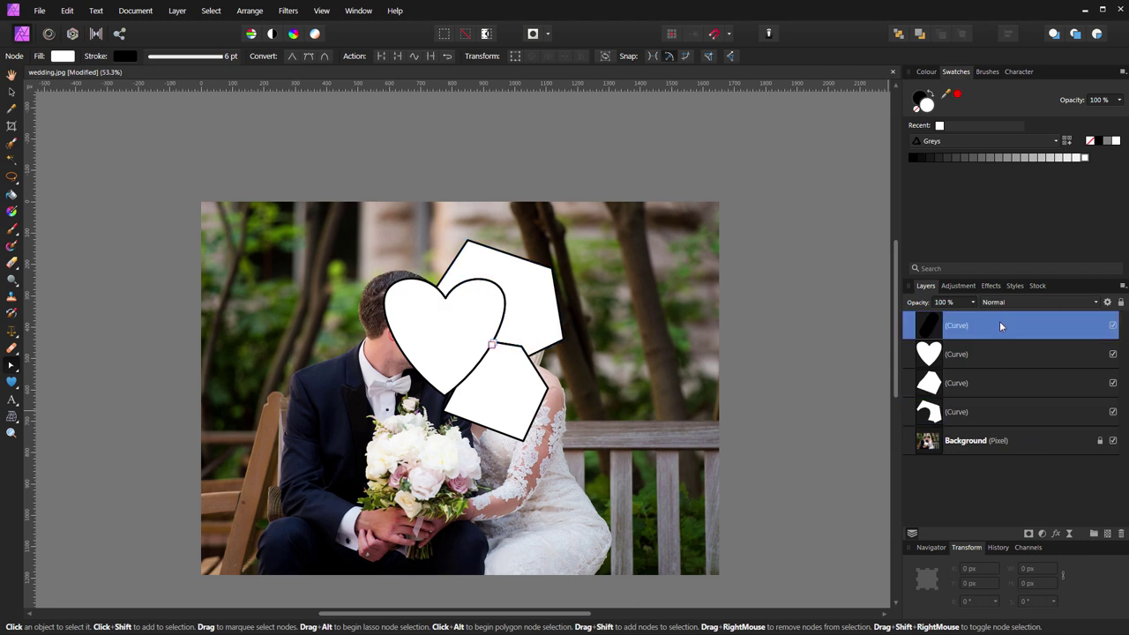
pyautogui.press('Delete')
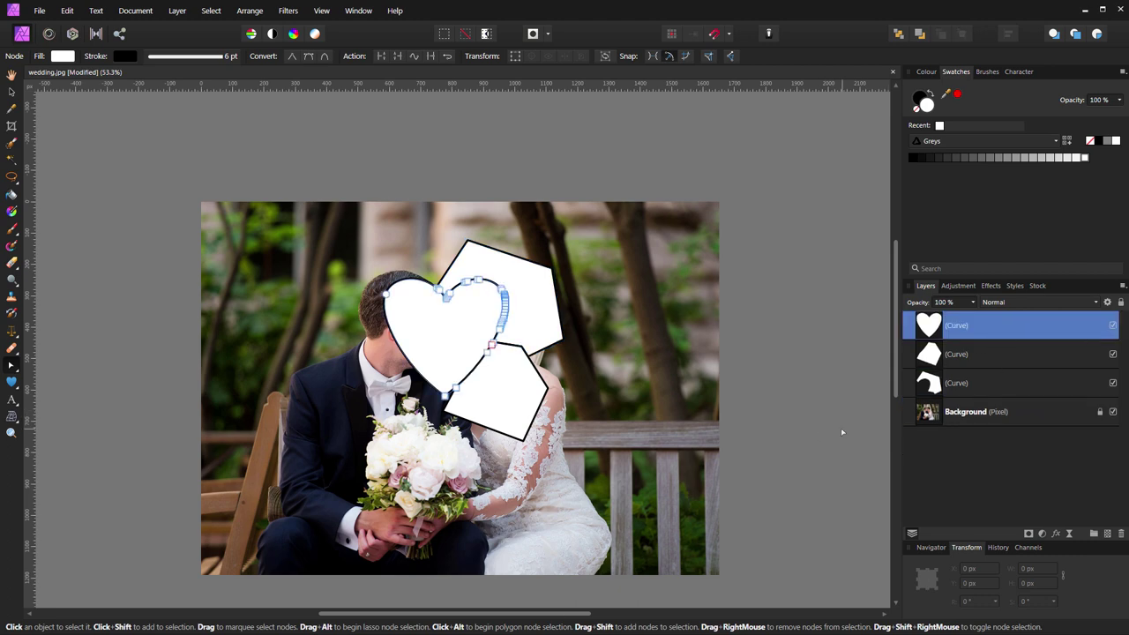
pyautogui.click(833, 439)
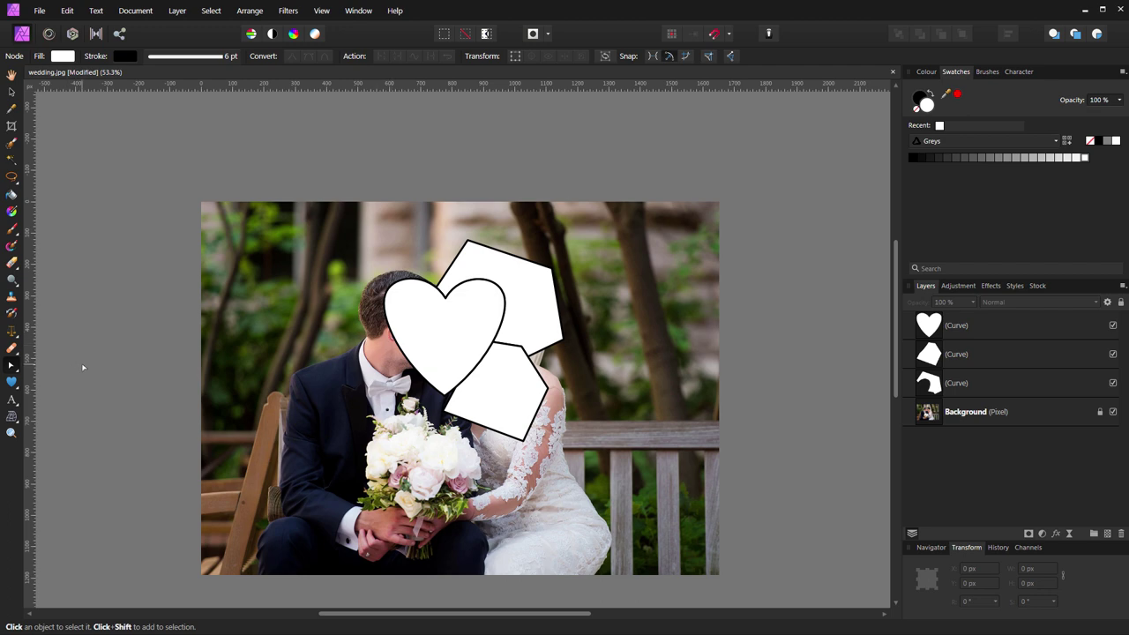
pyautogui.press('p')
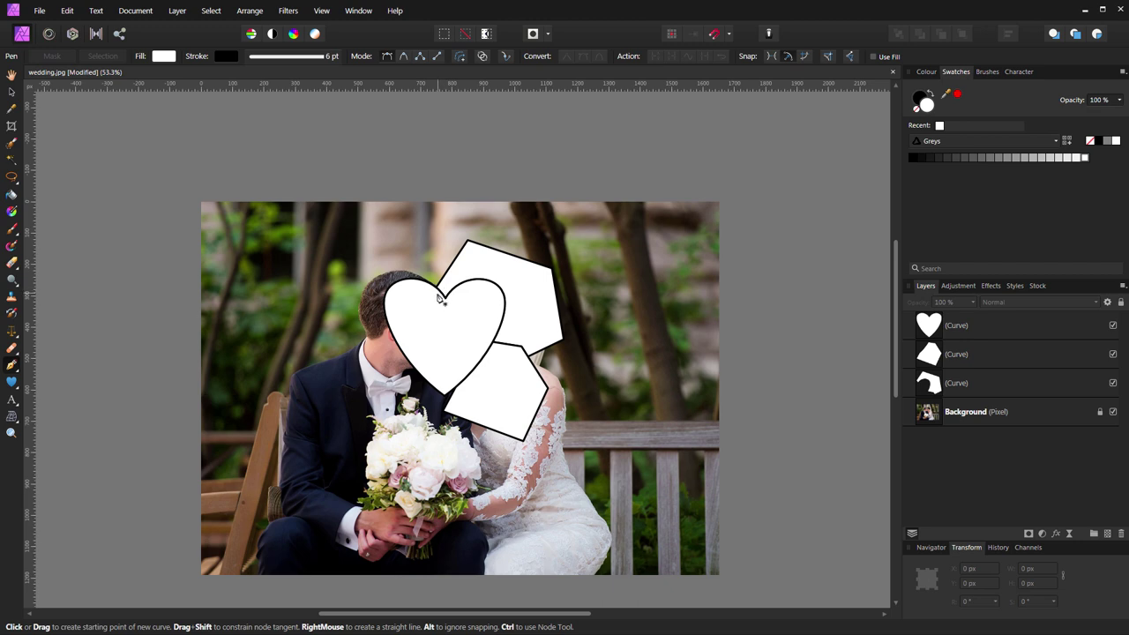
pyautogui.click(437, 294)
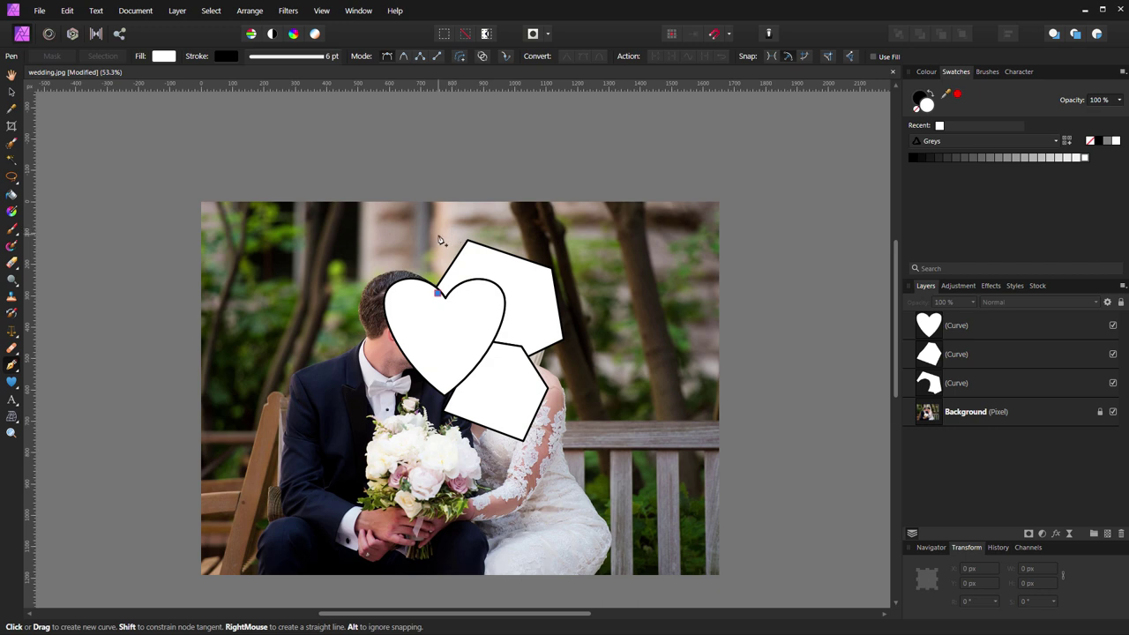
pyautogui.click(439, 235)
pyautogui.moveTo(438, 236); pyautogui.dragTo(401, 227)
pyautogui.moveTo(401, 227); pyautogui.dragTo(402, 228)
pyautogui.click(432, 235)
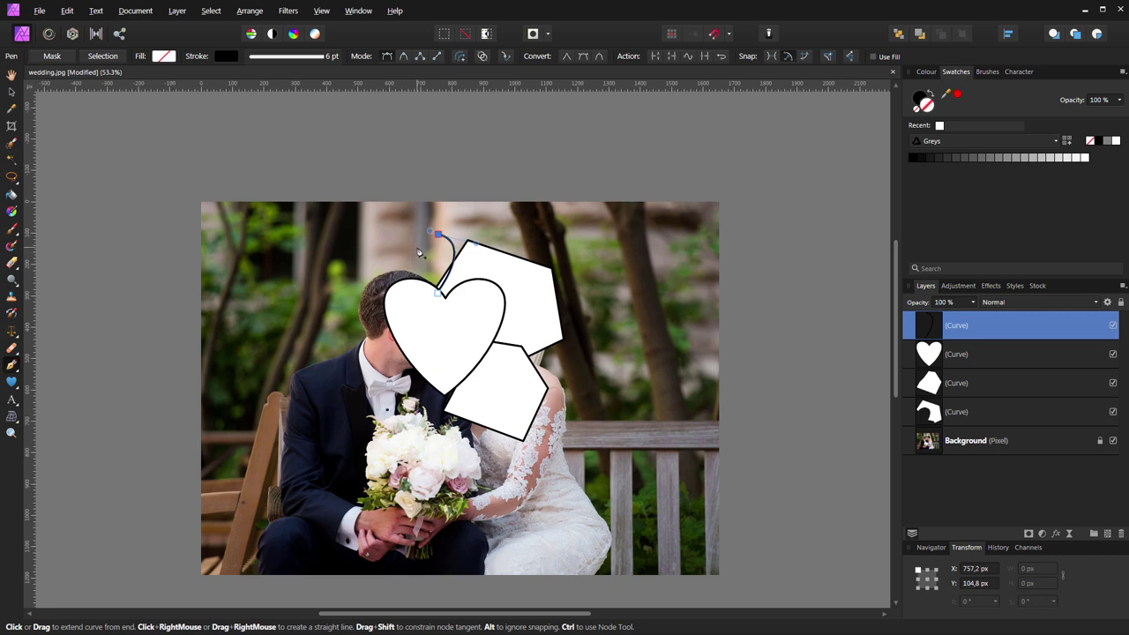
pyautogui.moveTo(417, 246); pyautogui.dragTo(415, 256)
pyautogui.hotkey('ctrl', 'z')
pyautogui.press('a')
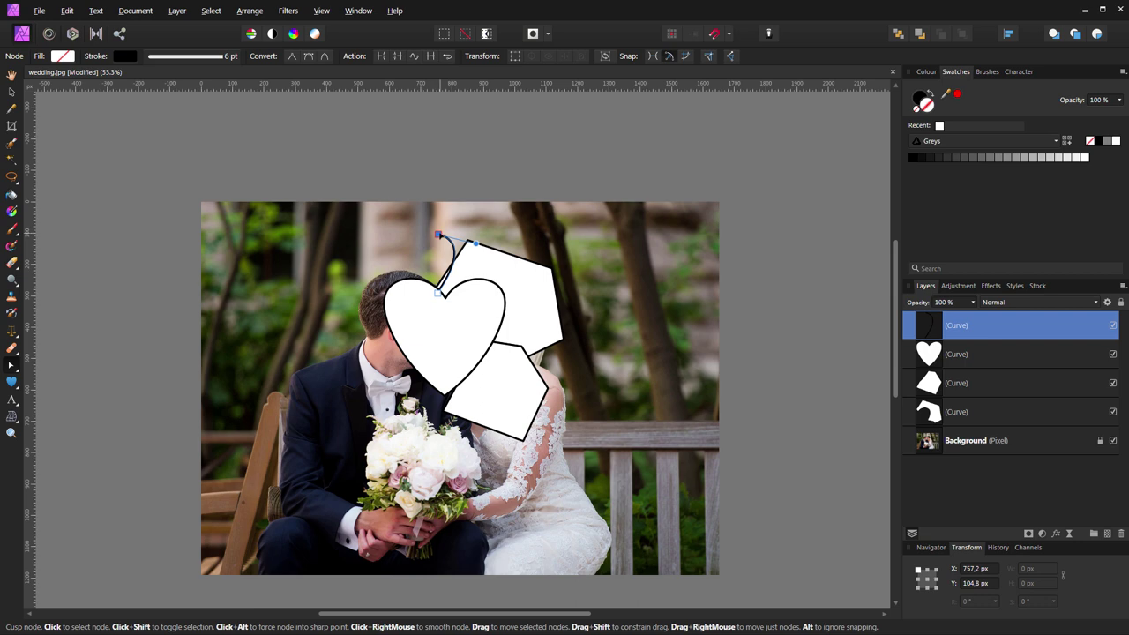
pyautogui.press('Delete')
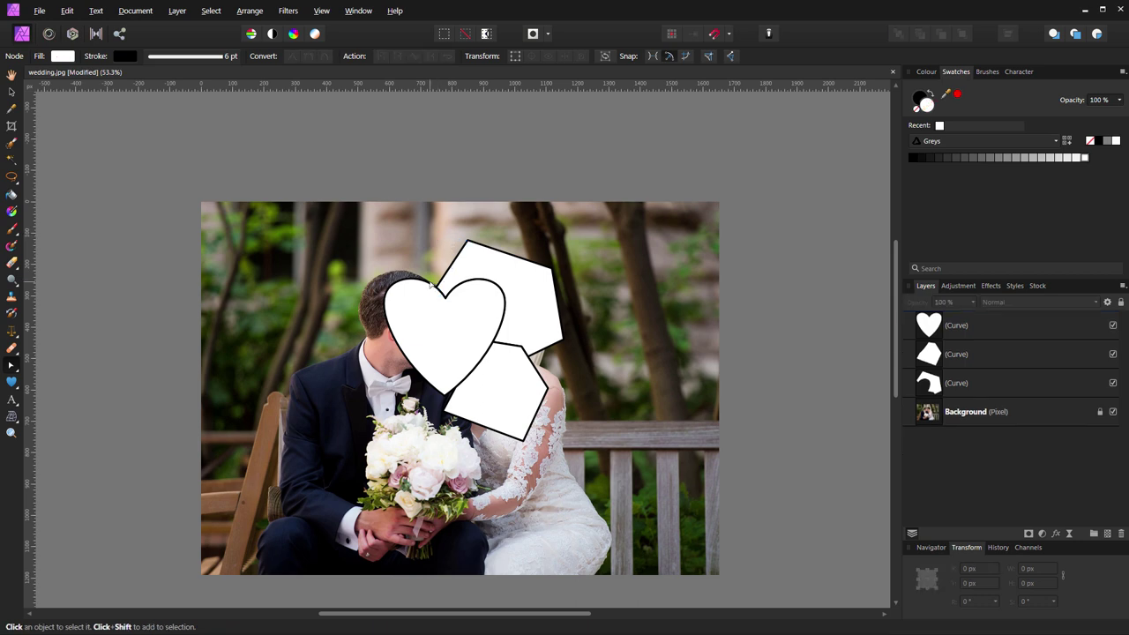
pyautogui.press('p')
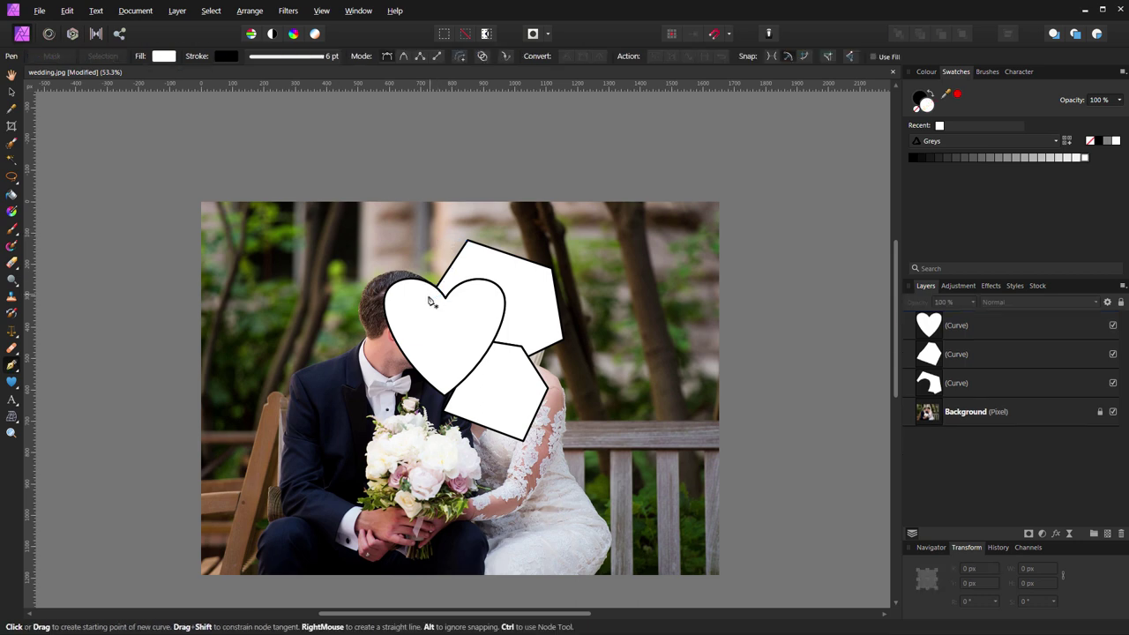
# Draw a closed curved blob from the heart's top around the groom's head and fill it white.
pyautogui.click(431, 297)
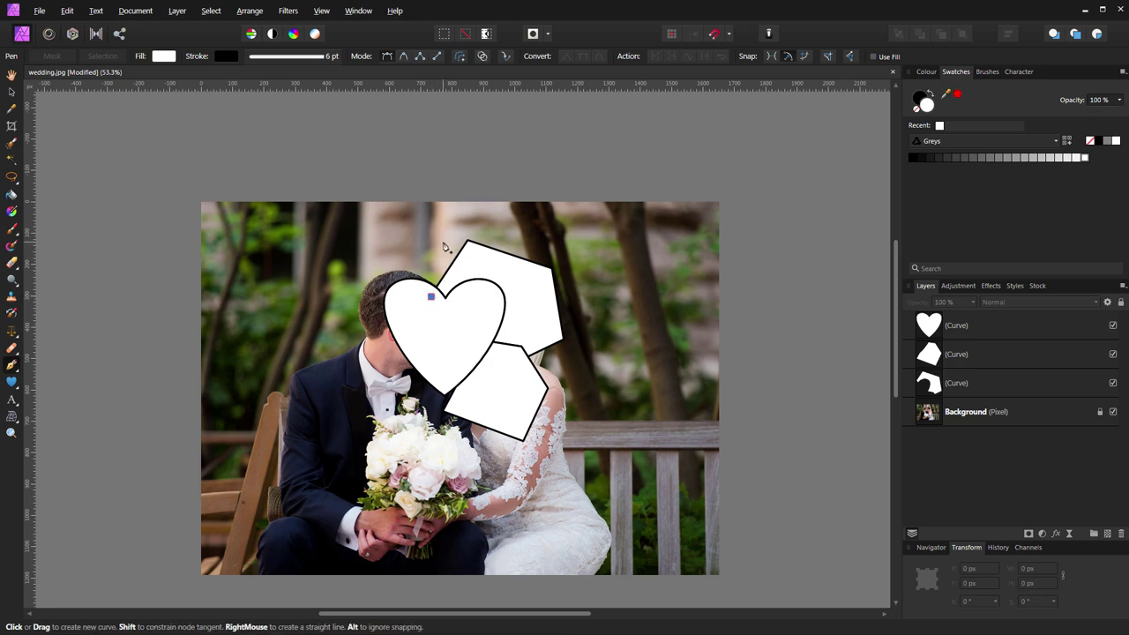
pyautogui.moveTo(443, 240); pyautogui.dragTo(399, 227)
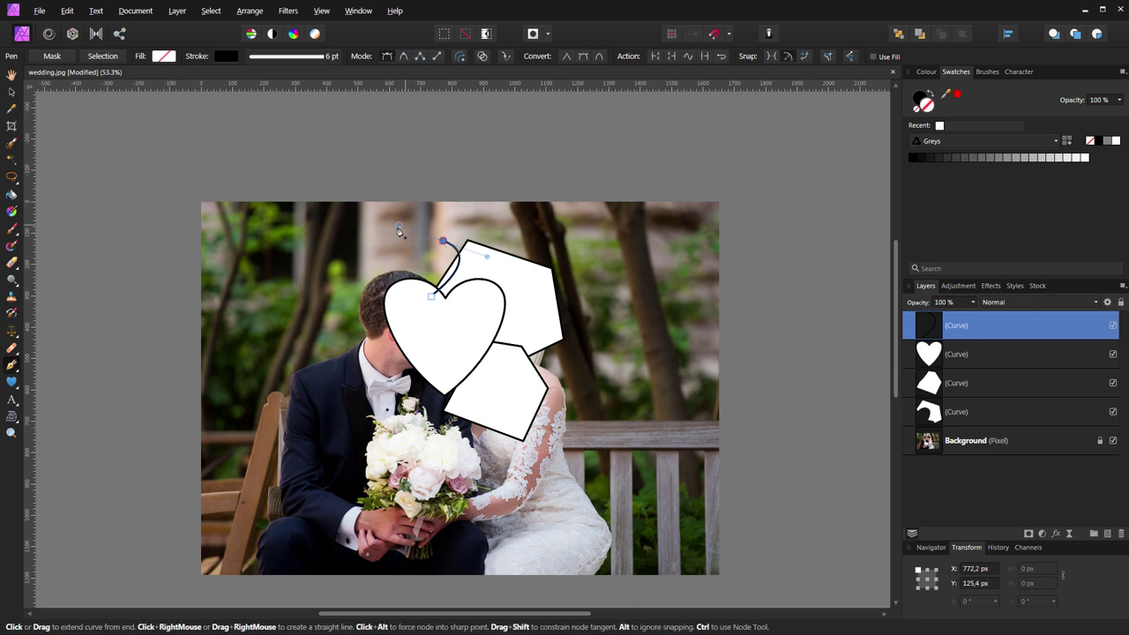
pyautogui.moveTo(424, 250)
pyautogui.mouseDown()
pyautogui.moveTo(418, 266)
pyautogui.moveTo(432, 269)
pyautogui.mouseUp()
pyautogui.hotkey('ctrl', 'z')
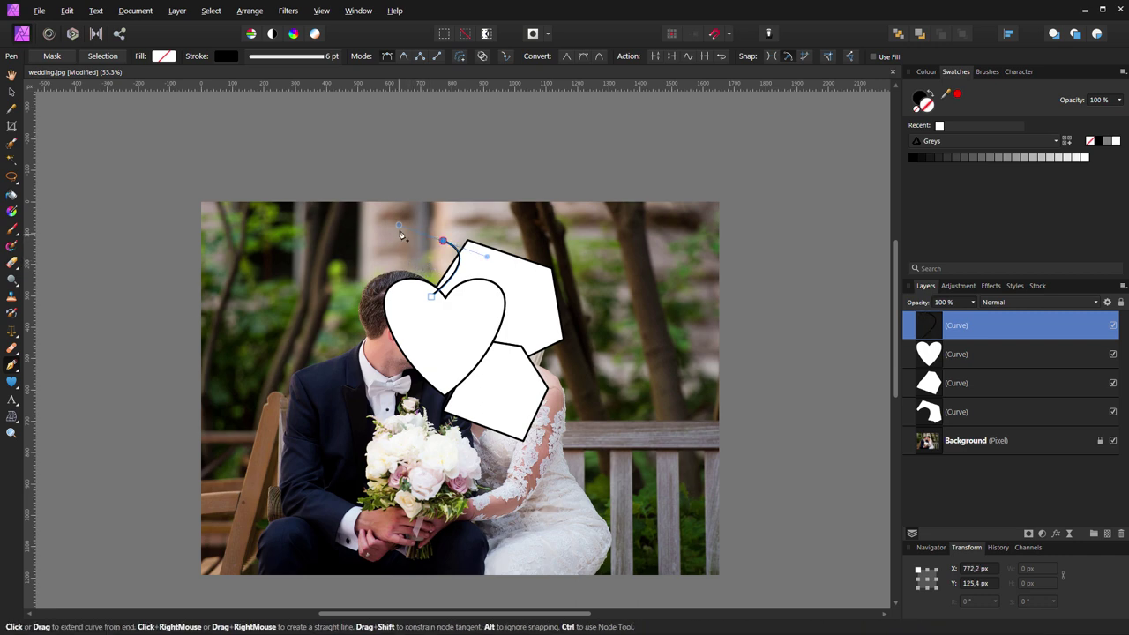
pyautogui.moveTo(391, 236)
pyautogui.mouseDown()
pyautogui.moveTo(376, 243)
pyautogui.moveTo(392, 254)
pyautogui.mouseUp()
pyautogui.moveTo(401, 300); pyautogui.dragTo(443, 321)
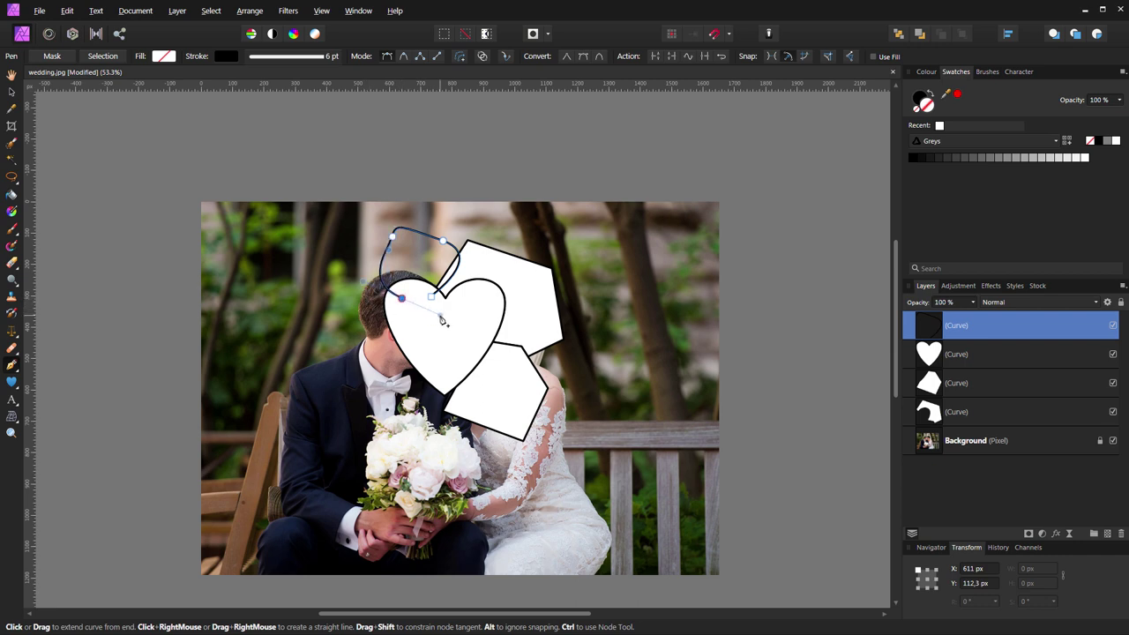
pyautogui.click(427, 307)
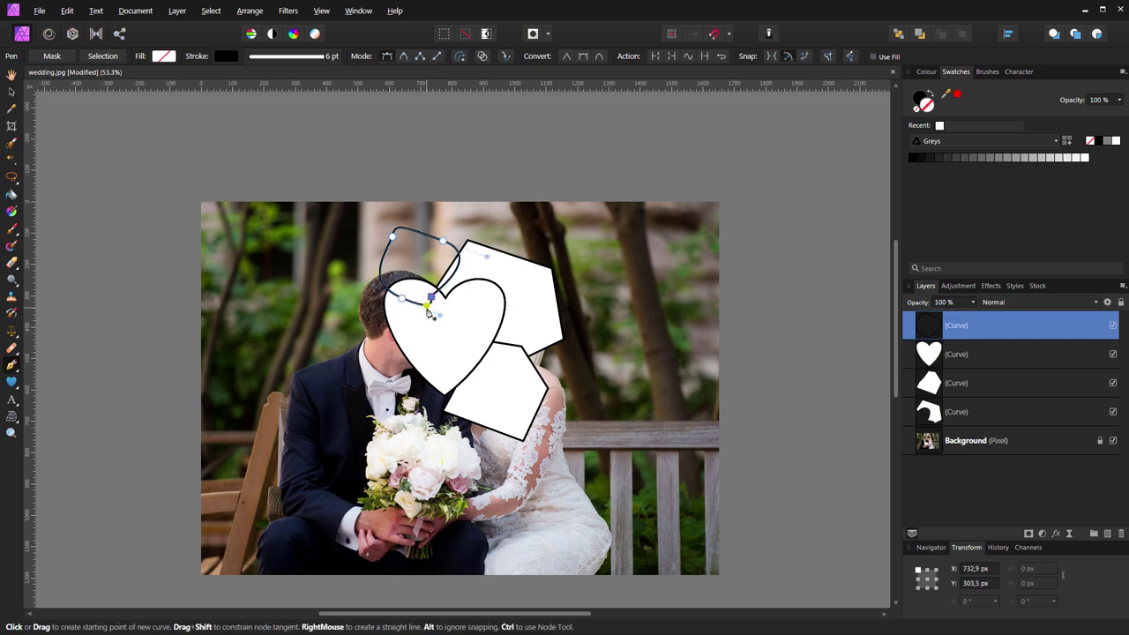
pyautogui.click(1084, 158)
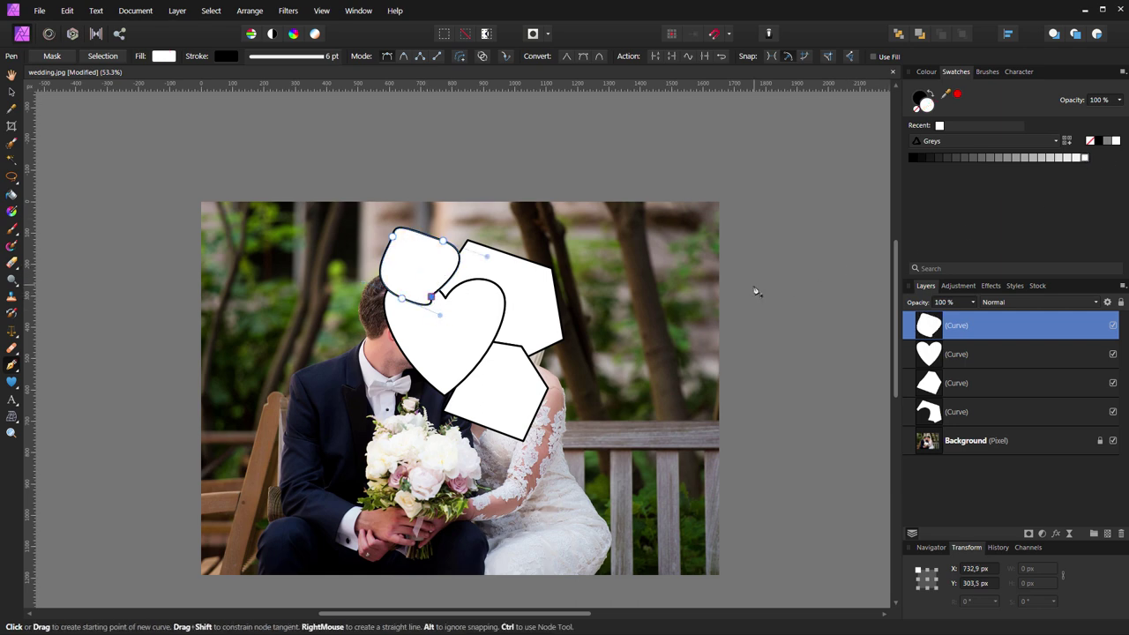
pyautogui.press('v')
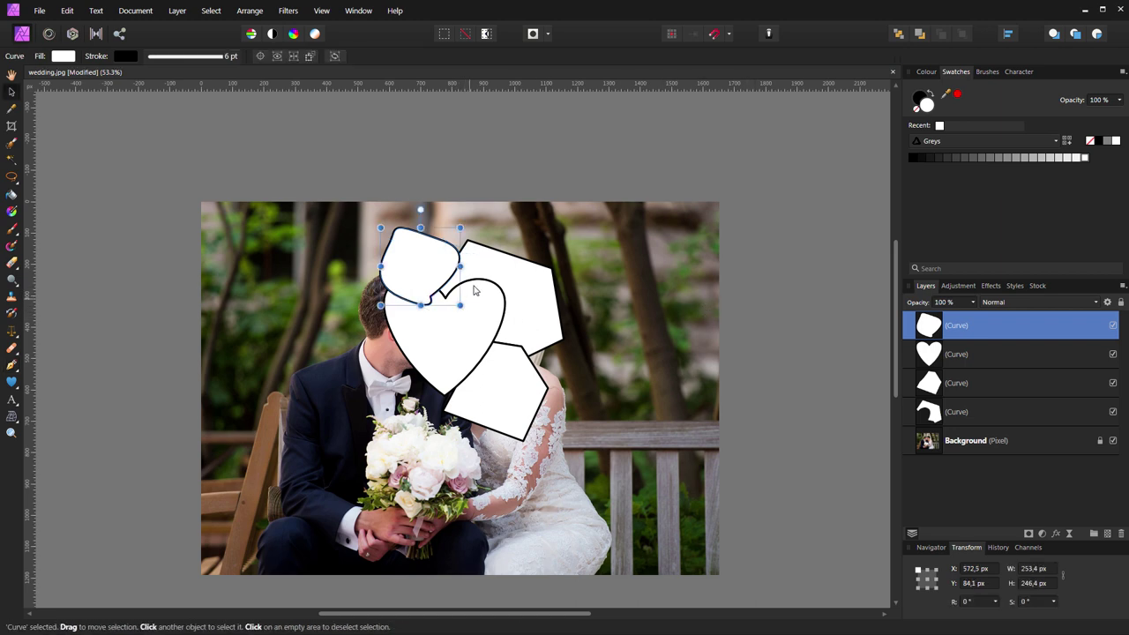
# Divide the heart and the pentagon tile where they overlap.
pyautogui.keyDown('shift'); pyautogui.click(449, 331); pyautogui.keyUp('shift')
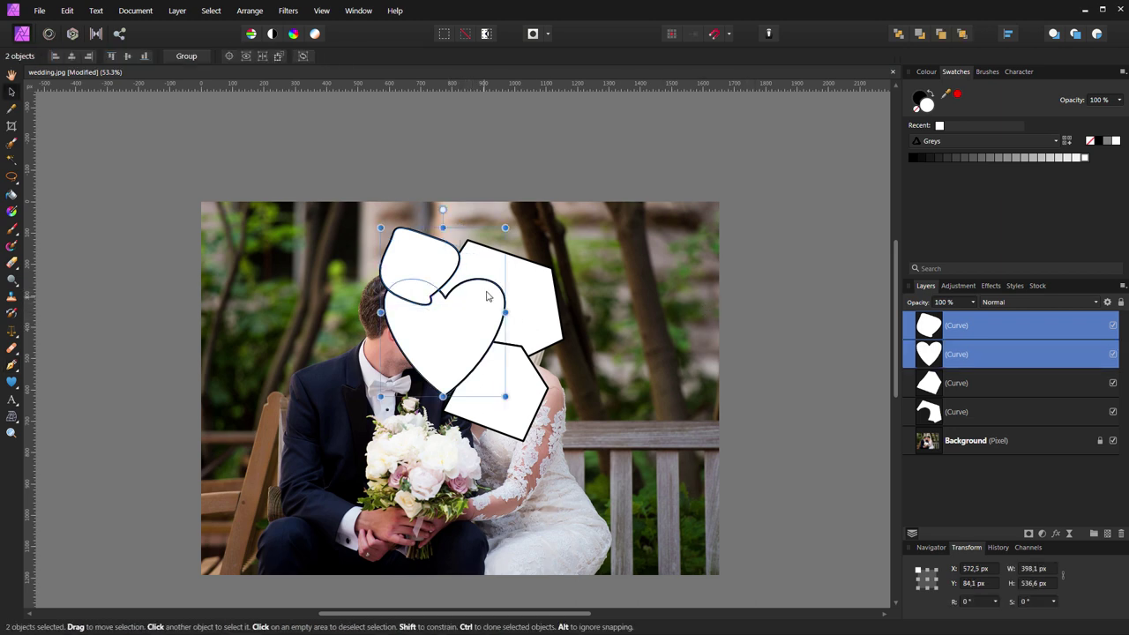
pyautogui.keyDown('shift'); pyautogui.click(480, 271); pyautogui.keyUp('shift')
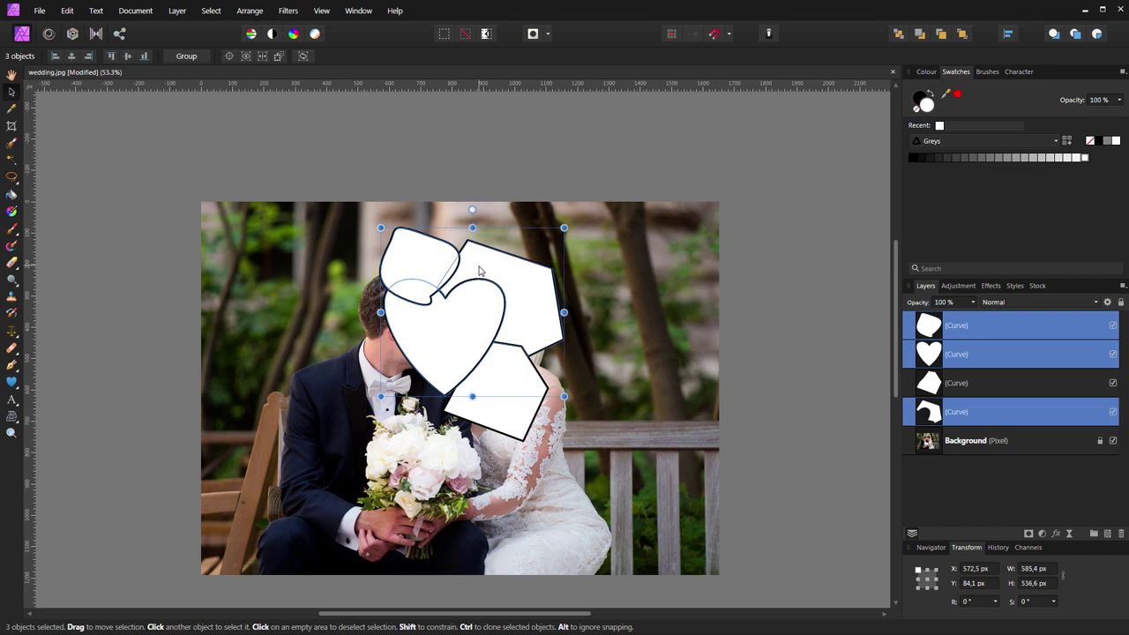
pyautogui.rightClick(480, 270)
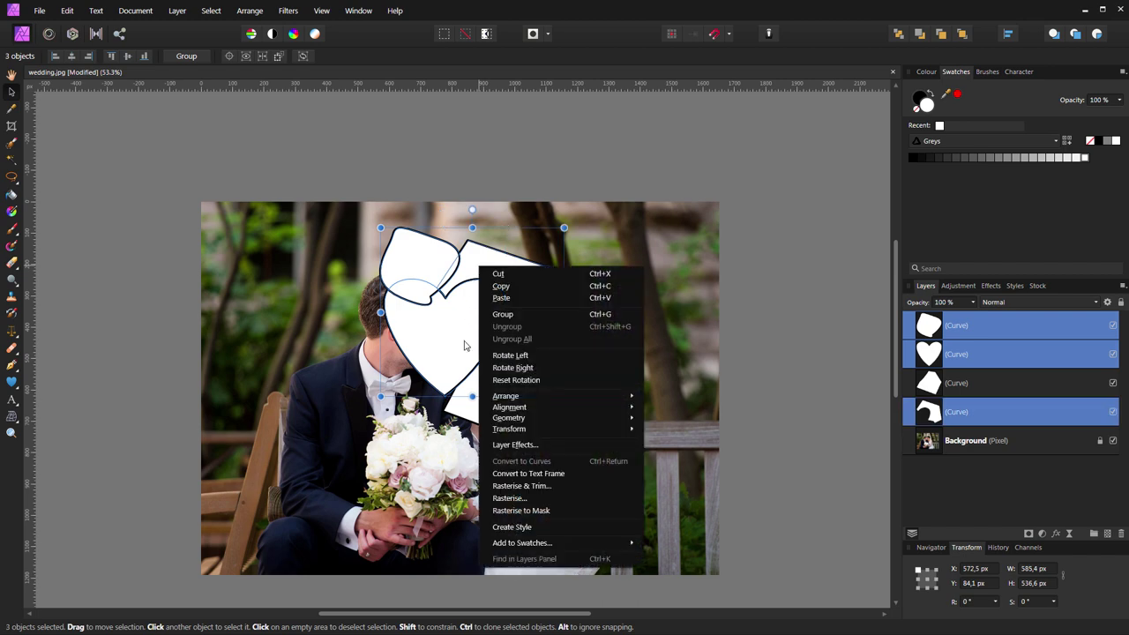
pyautogui.moveTo(509, 417)
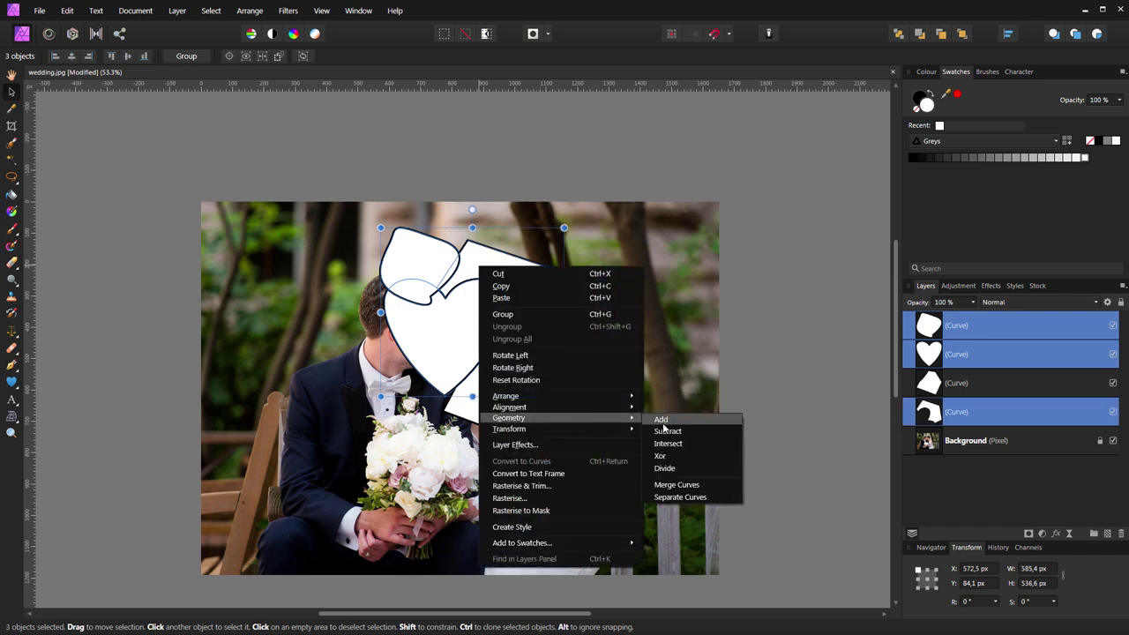
pyautogui.click(667, 468)
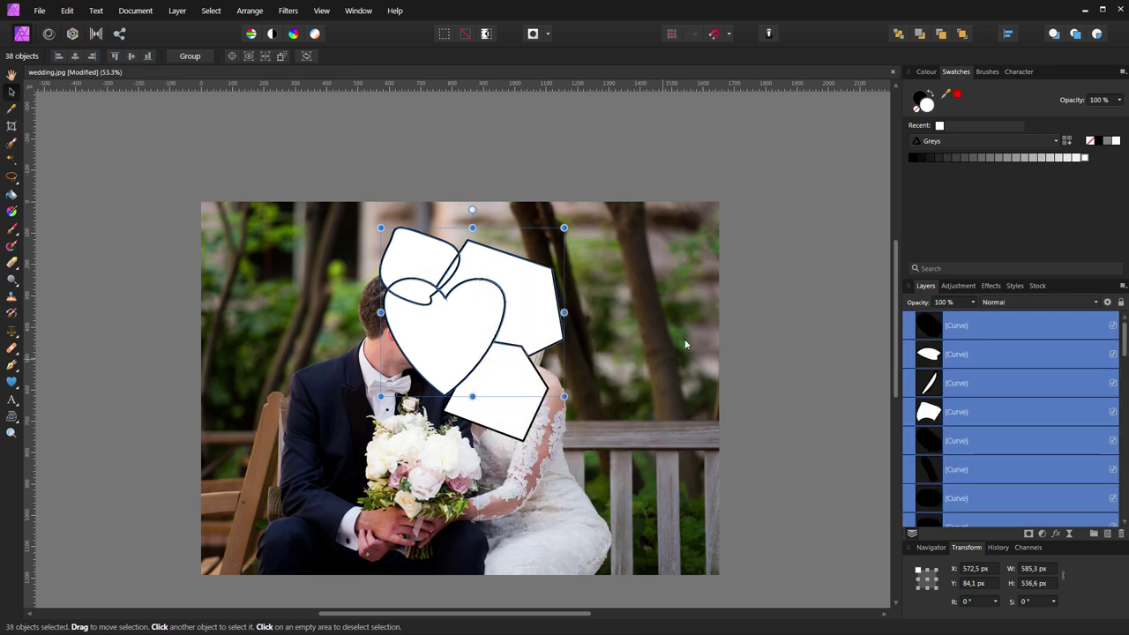
pyautogui.click(782, 329)
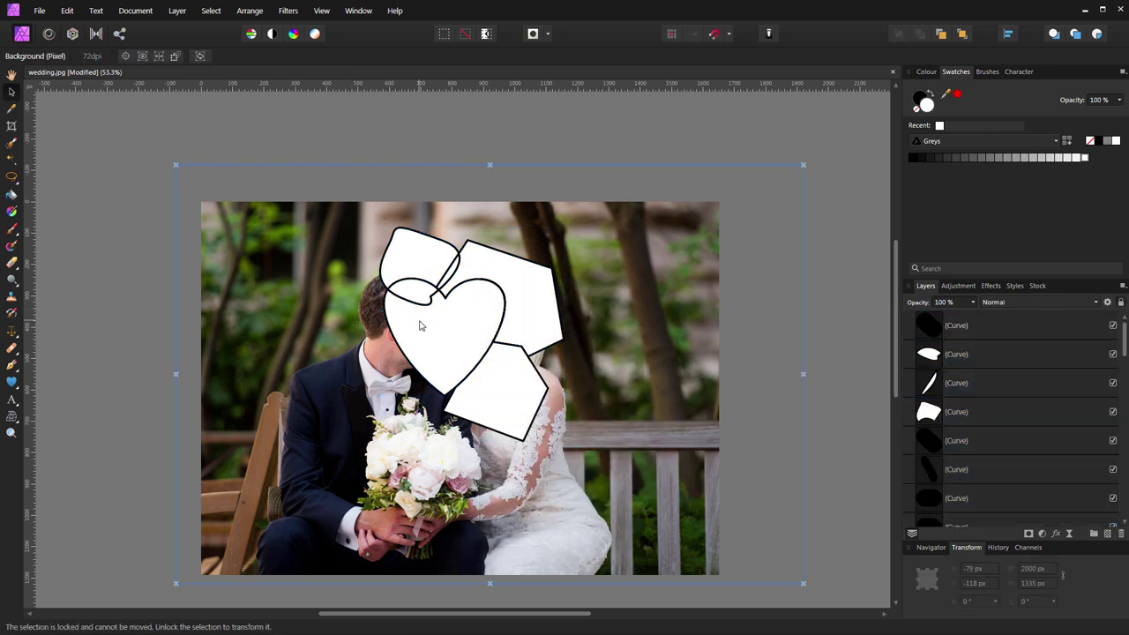
# Merge the small piece above the heart into the heart with Geometry > Add.
pyautogui.click(418, 294)
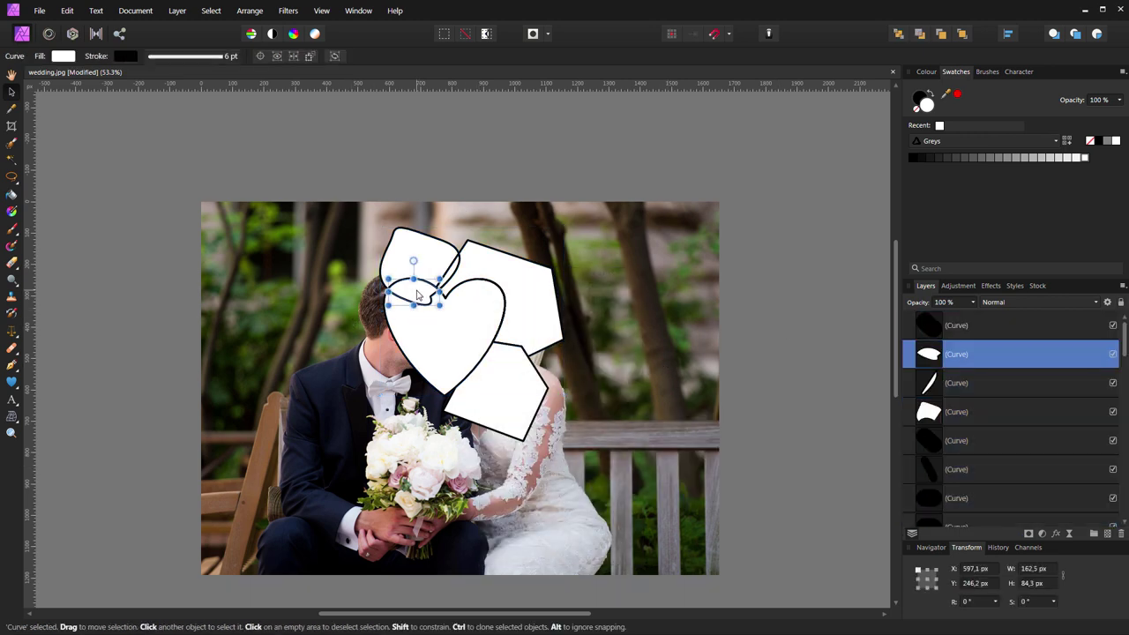
pyautogui.keyDown('shift'); pyautogui.click(439, 335); pyautogui.keyUp('shift')
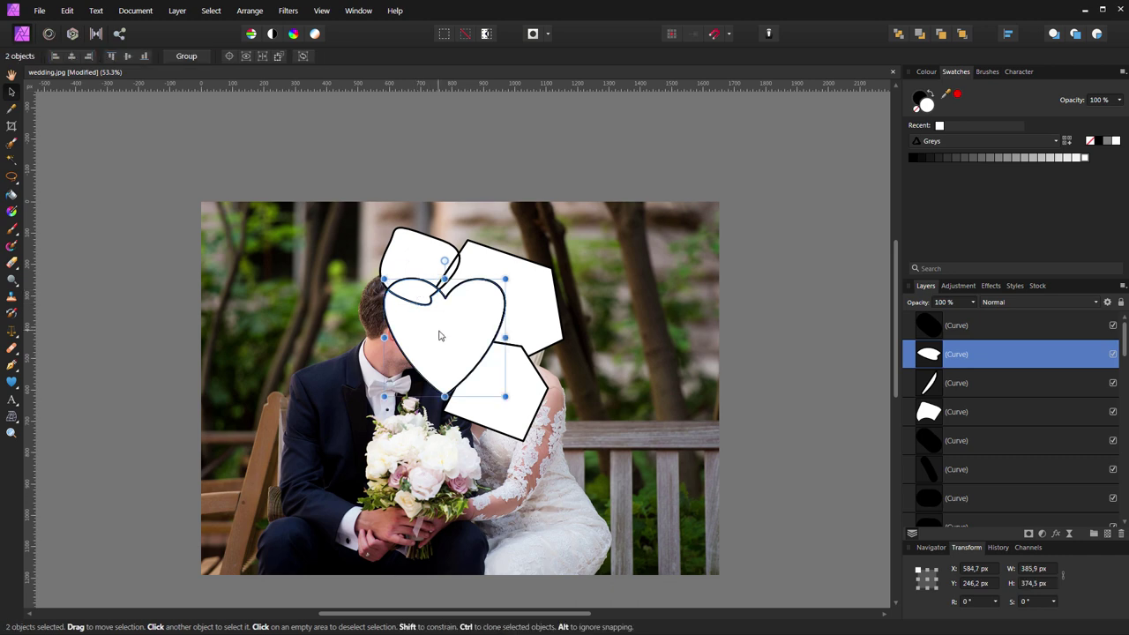
pyautogui.rightClick(440, 335)
pyautogui.moveTo(468, 482)
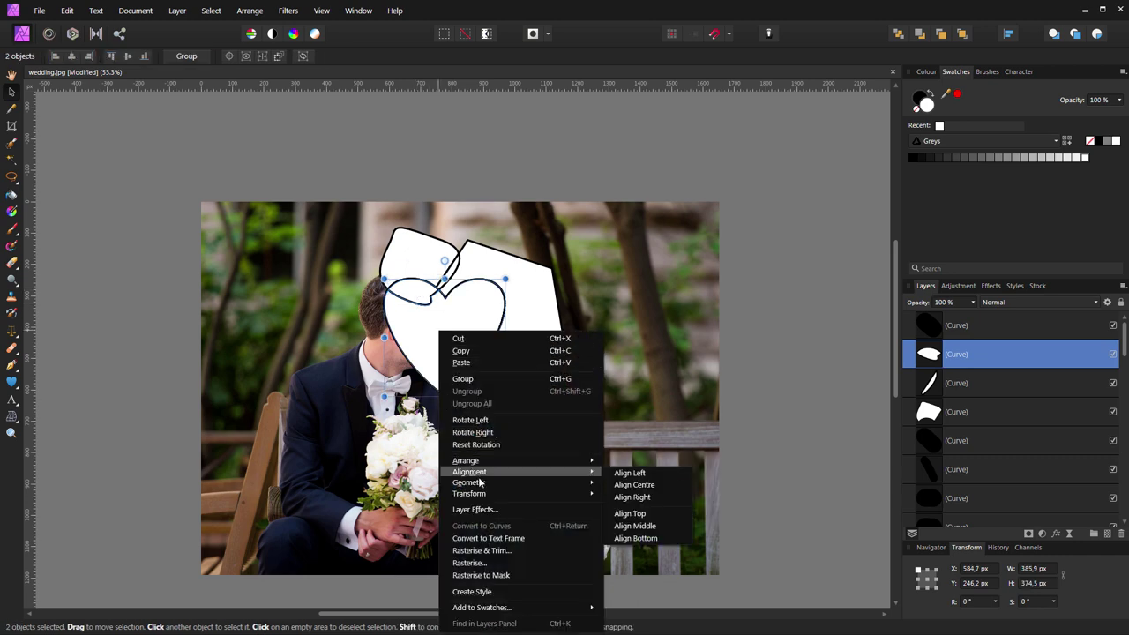
pyautogui.click(622, 484)
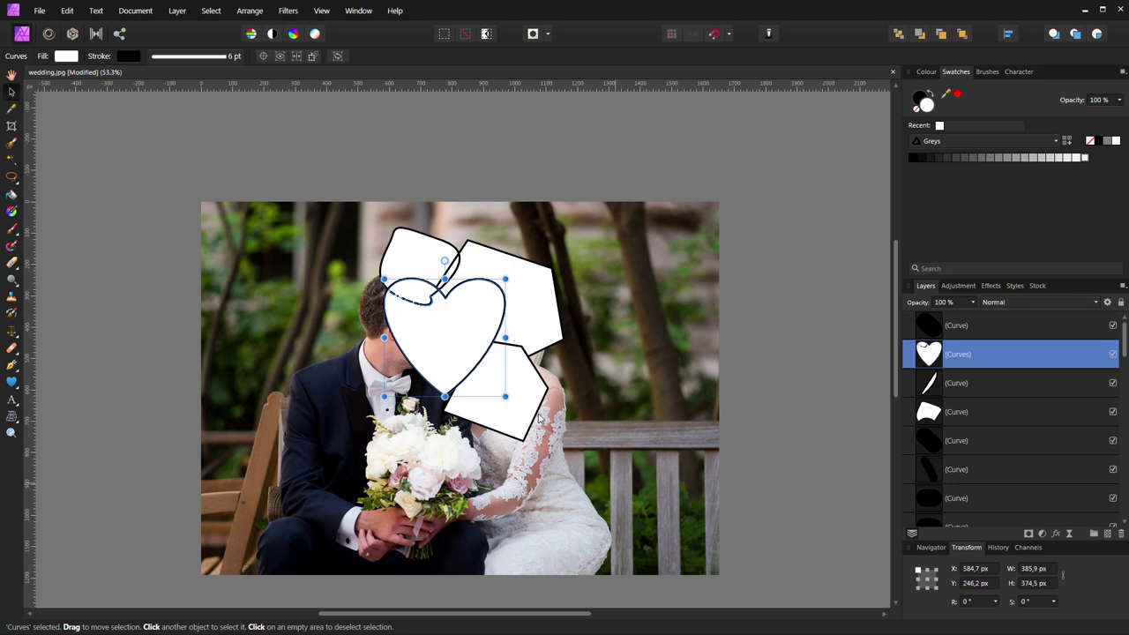
pyautogui.click(747, 309)
# Combine the thin slanted sliver with the blob above the heart.
pyautogui.click(454, 273)
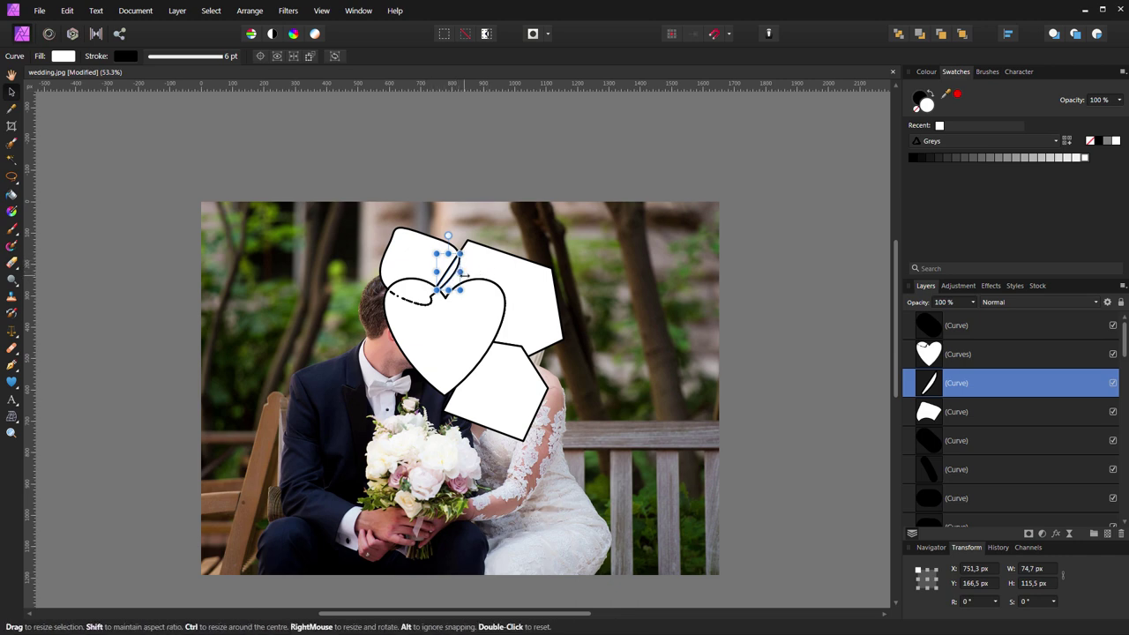
pyautogui.keyDown('shift'); pyautogui.click(420, 261); pyautogui.keyUp('shift')
pyautogui.rightClick(420, 258)
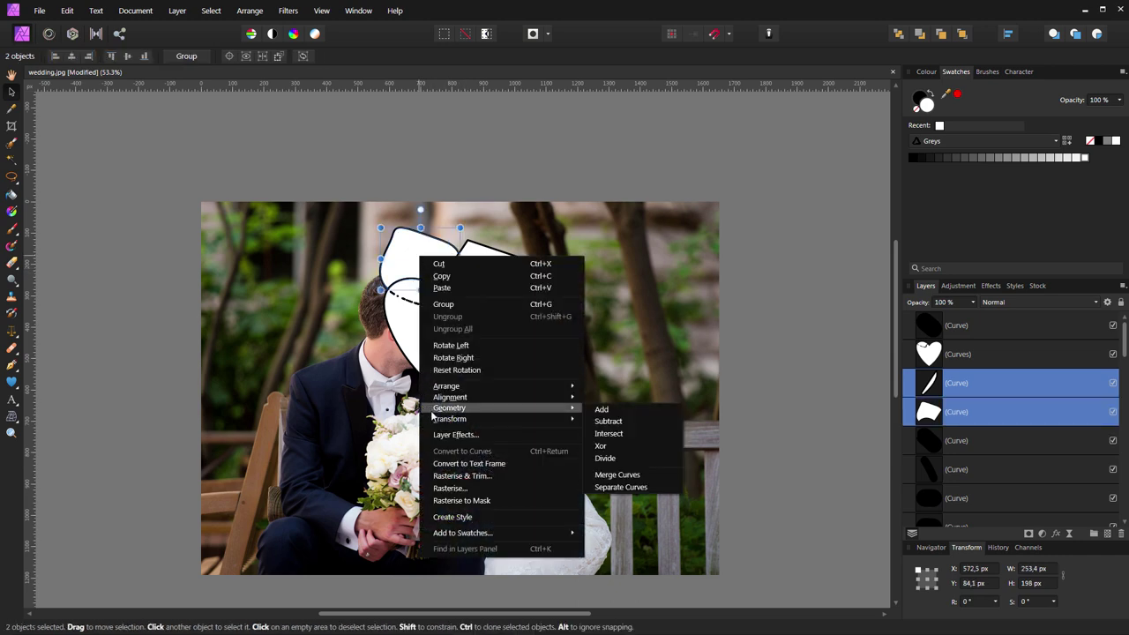
pyautogui.click(600, 409)
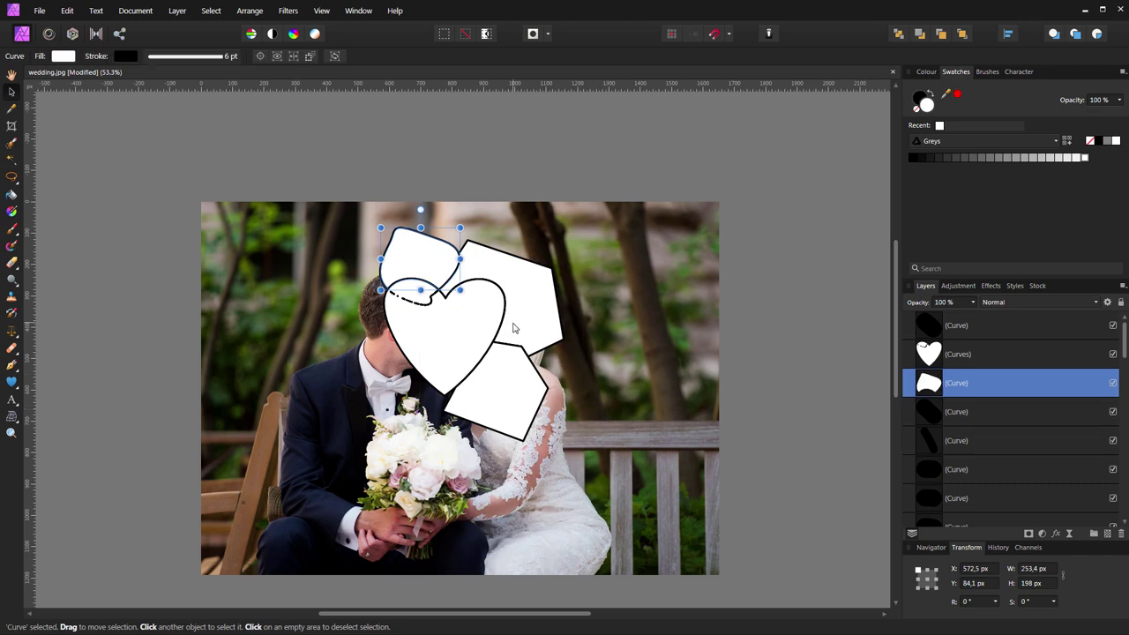
# Delete the stray dashed nodes inside the heart using the Node Tool.
pyautogui.press('a')
pyautogui.scroll(3, 431, 305)
pyautogui.scroll(3, 431, 305)
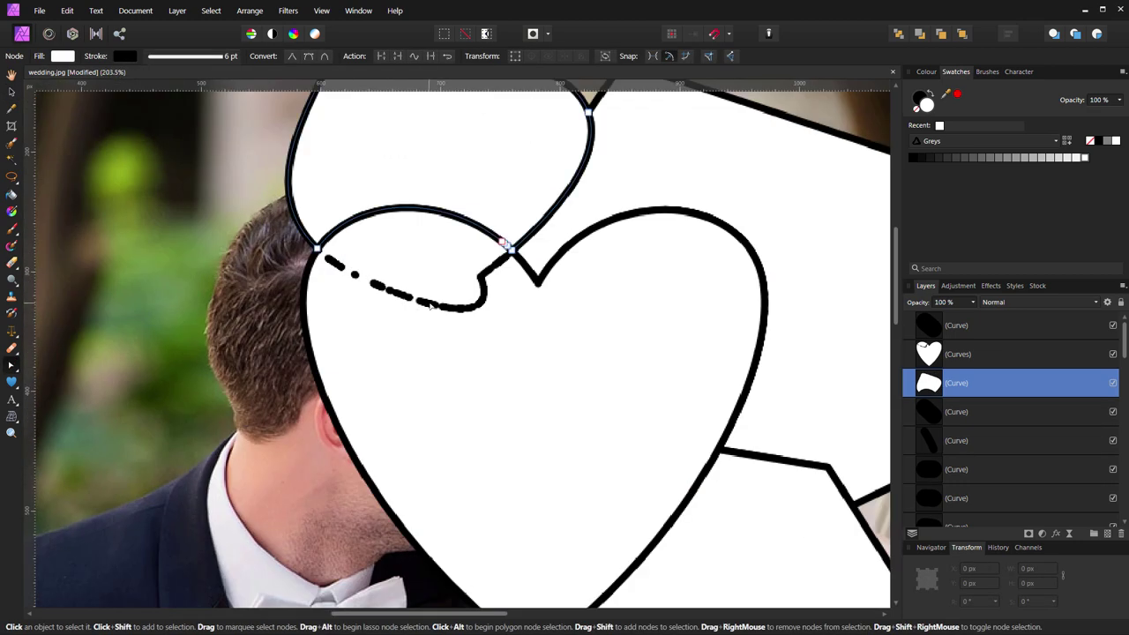
pyautogui.click(431, 305)
pyautogui.moveTo(353, 269)
pyautogui.mouseDown()
pyautogui.moveTo(324, 257)
pyautogui.moveTo(498, 343)
pyautogui.mouseUp()
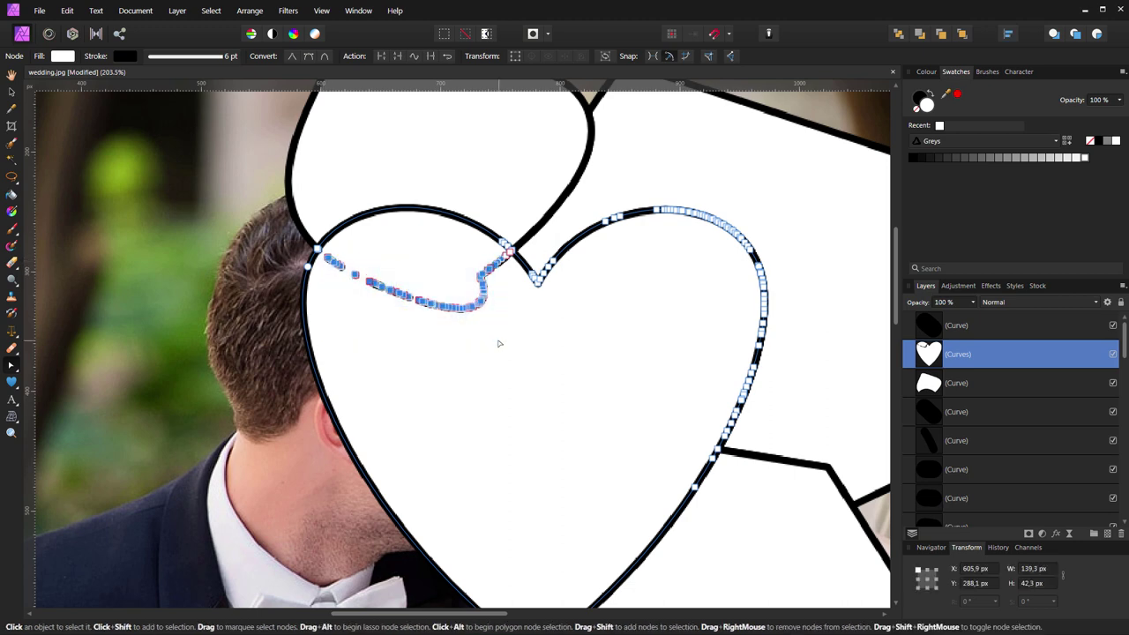
pyautogui.press('Delete')
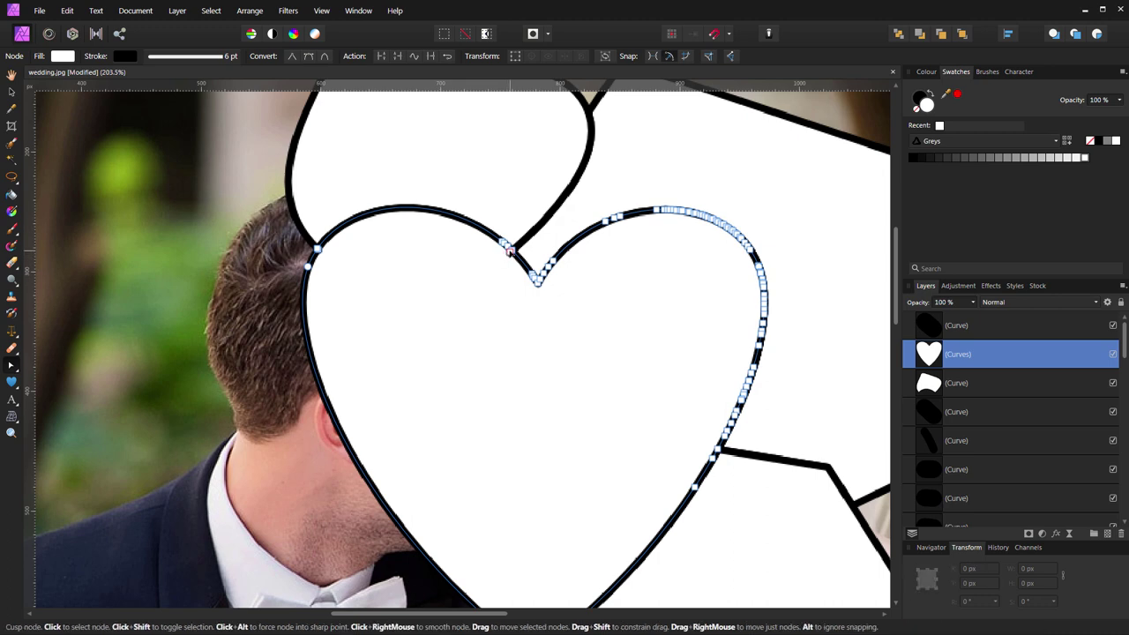
pyautogui.click(509, 251)
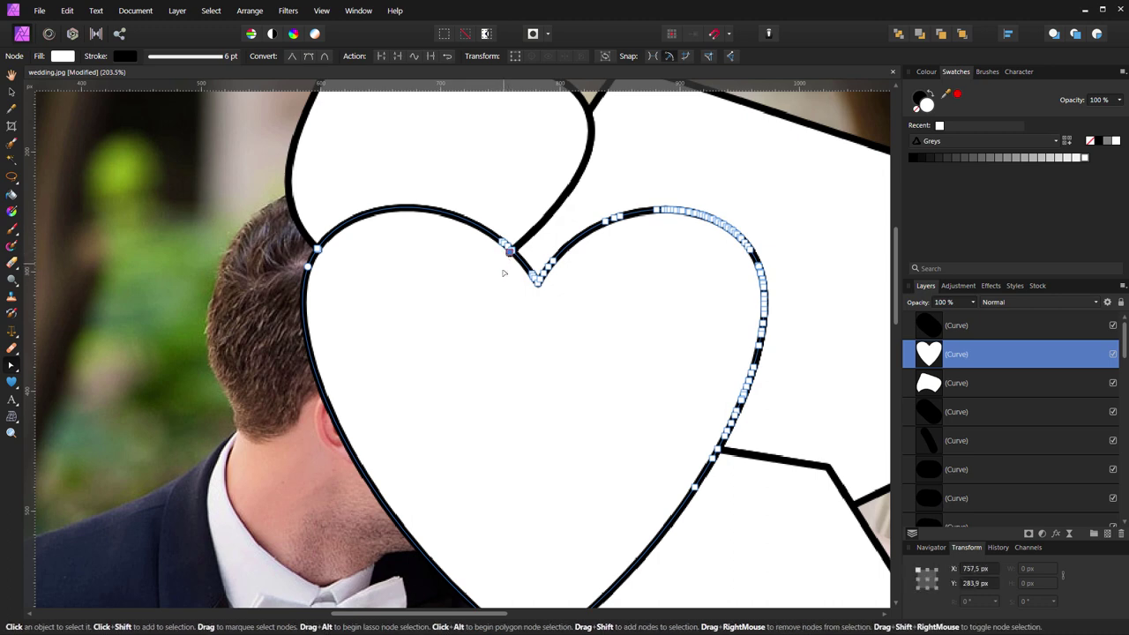
pyautogui.click(499, 275)
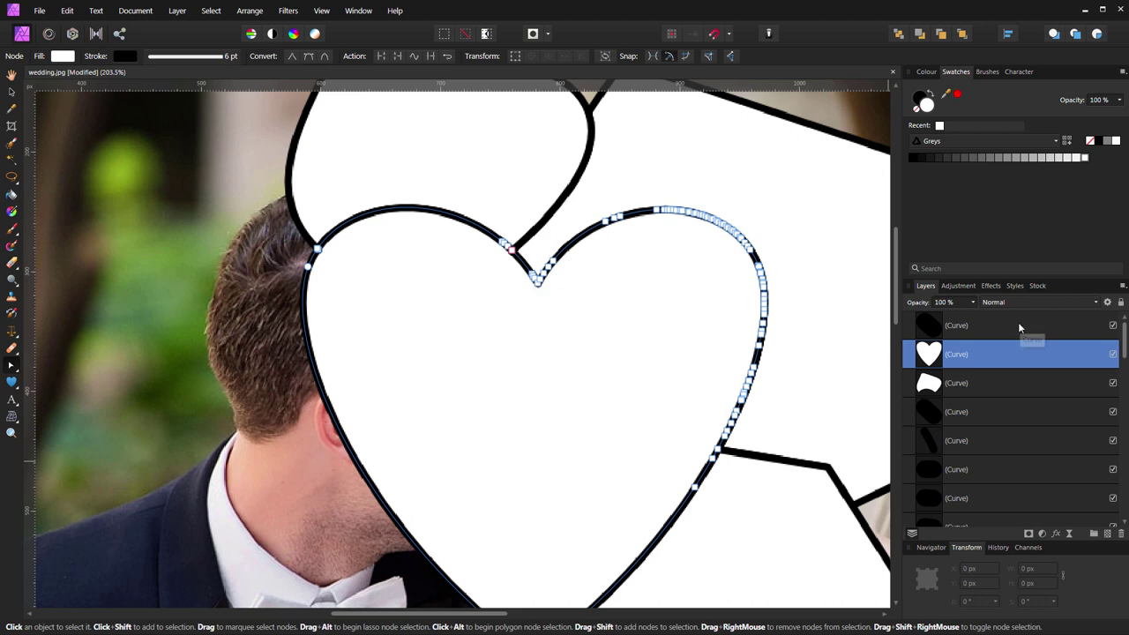
# Move the heart layer to the top of the stack, then select the Background layer.
pyautogui.moveTo(1018, 327); pyautogui.dragTo(1007, 323)
pyautogui.scroll(-5, 836, 381)
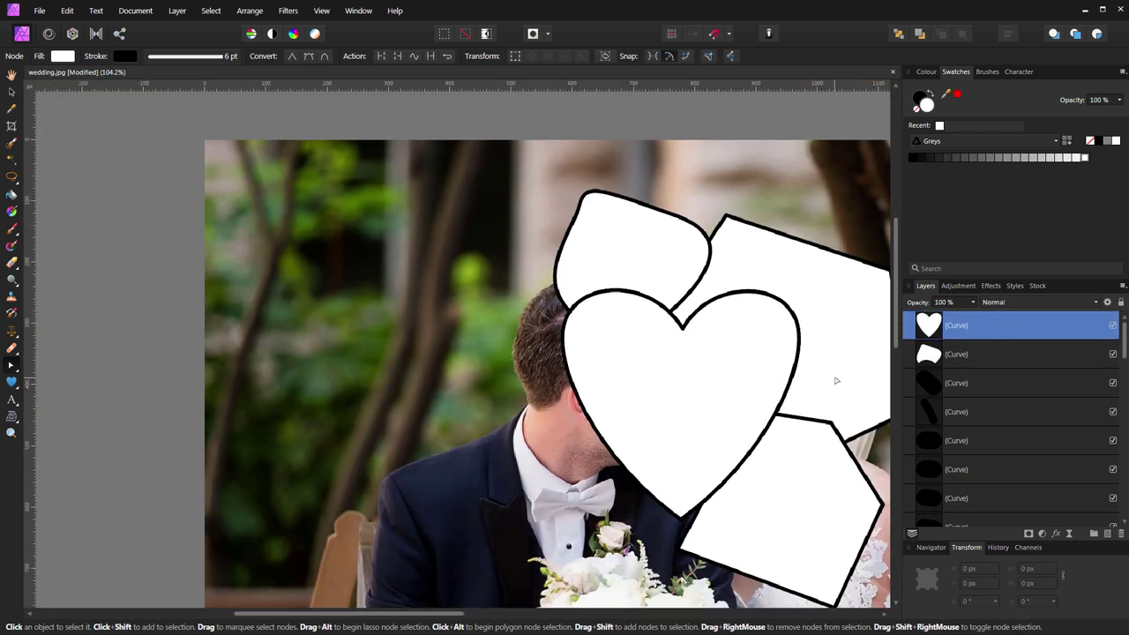
pyautogui.scroll(-3, 836, 381)
pyautogui.click(1011, 383)
pyautogui.scroll(-3, 1015, 384)
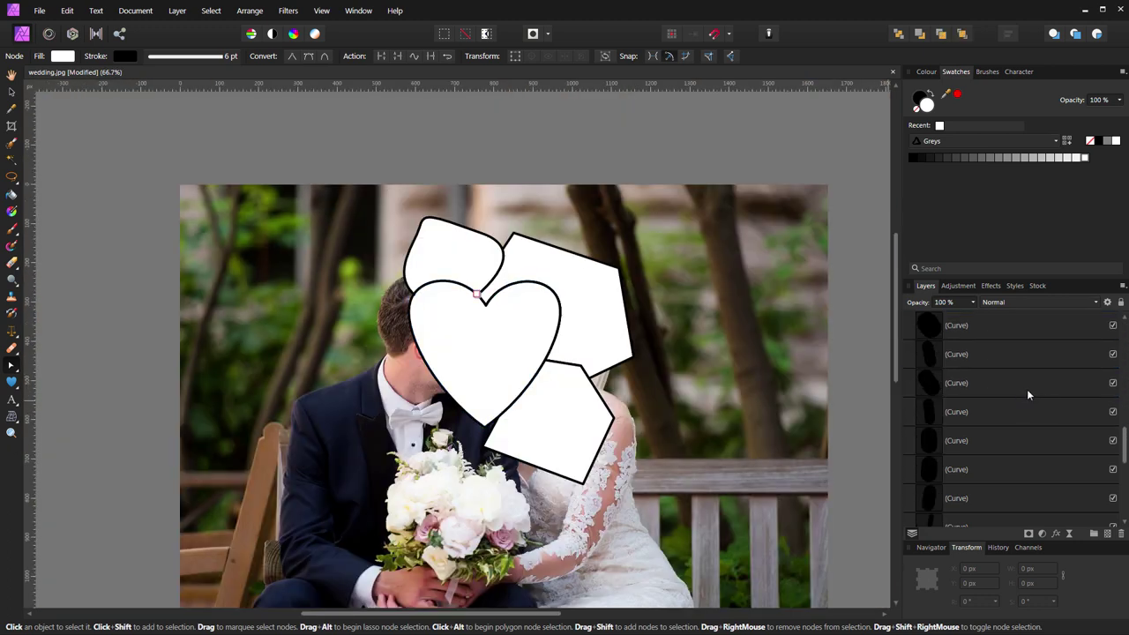
pyautogui.scroll(-1, 1028, 389)
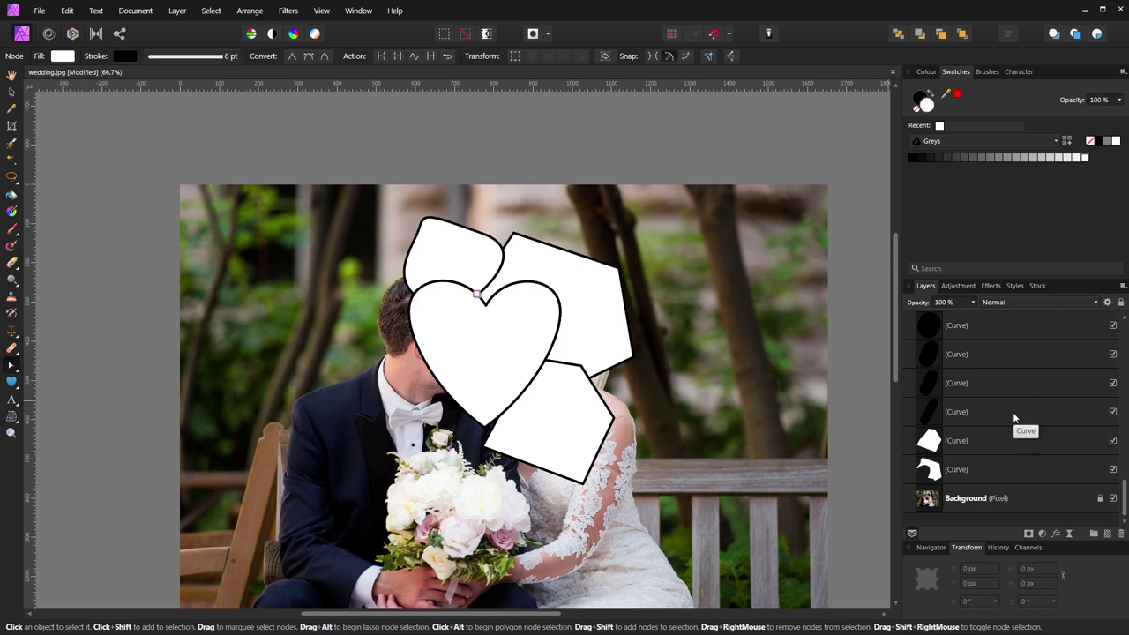
pyautogui.click(1012, 412)
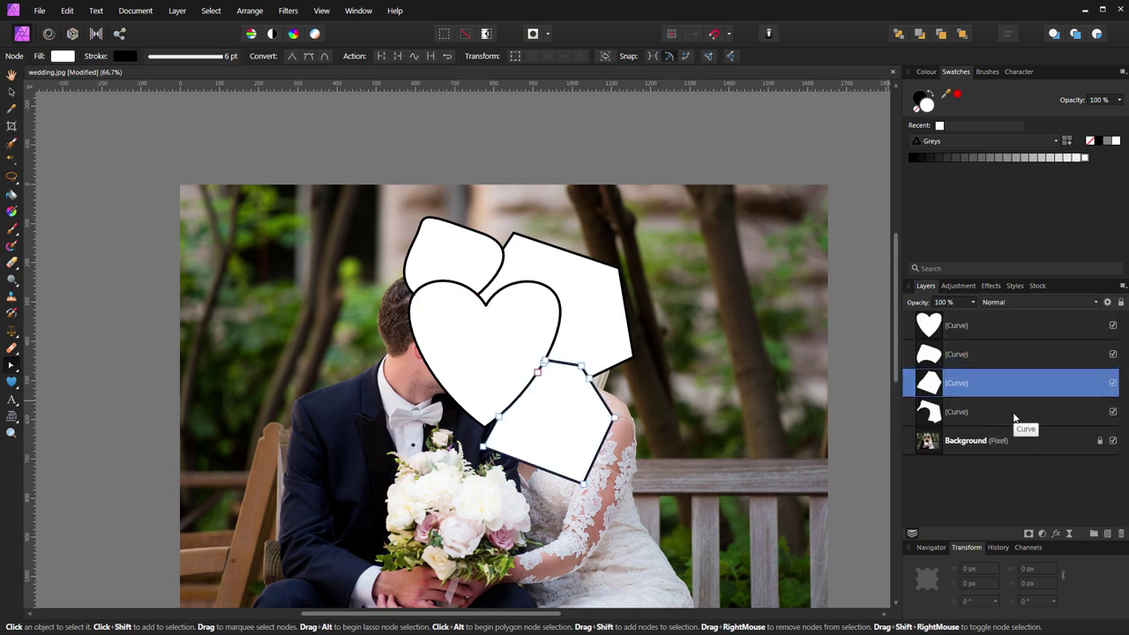
pyautogui.click(859, 444)
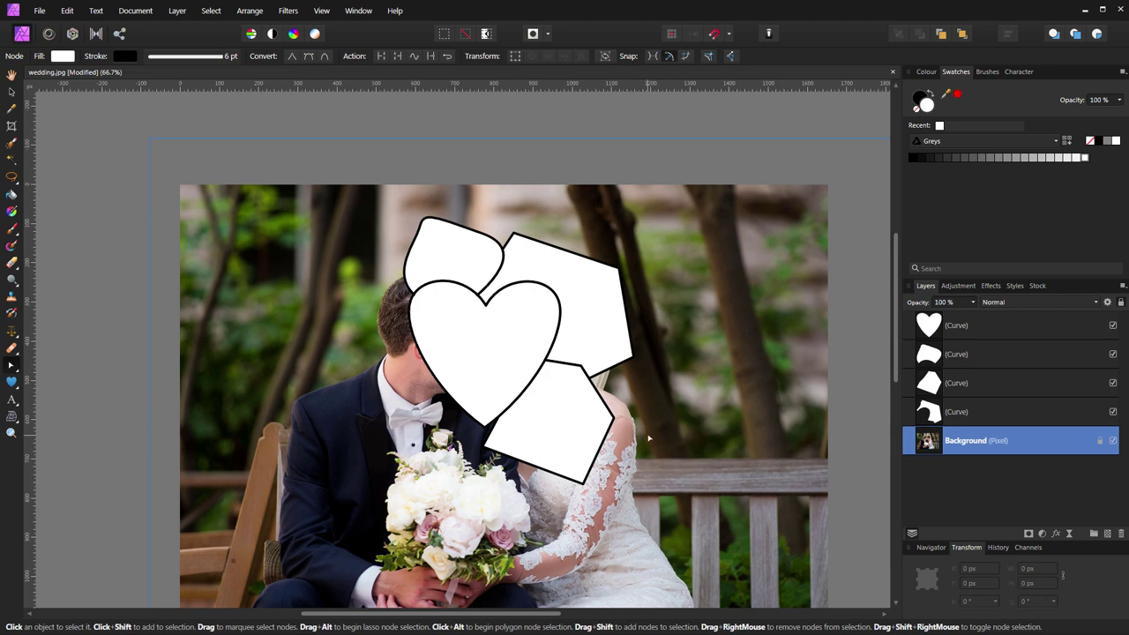
# Draw a closed curve over the groom's head, fill it white, and stack it on top.
pyautogui.press('p')
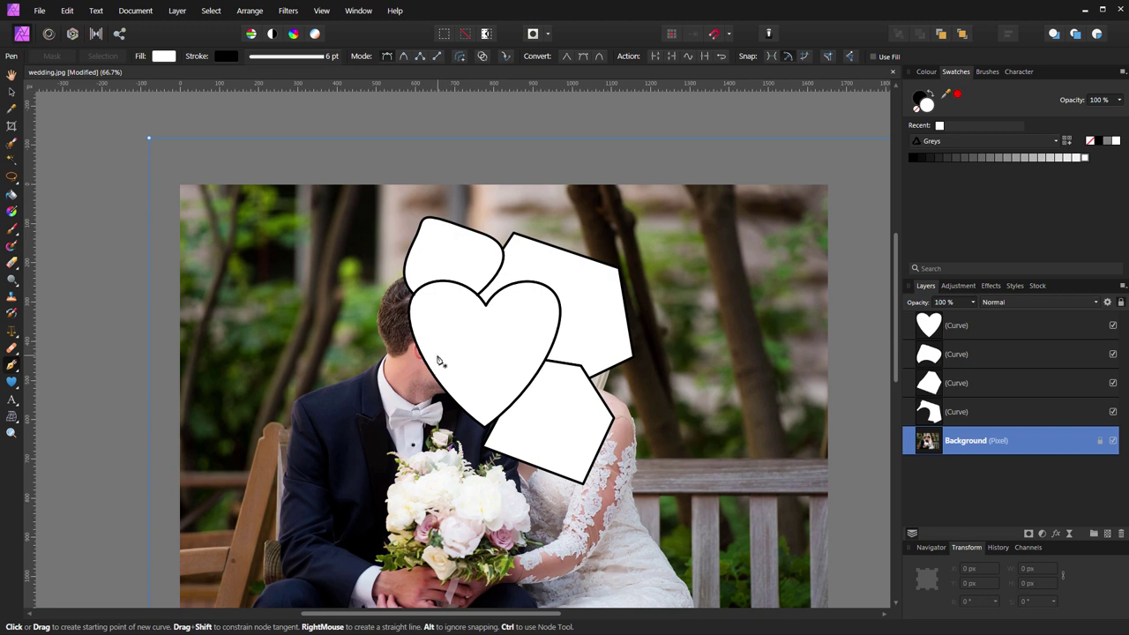
pyautogui.click(441, 347)
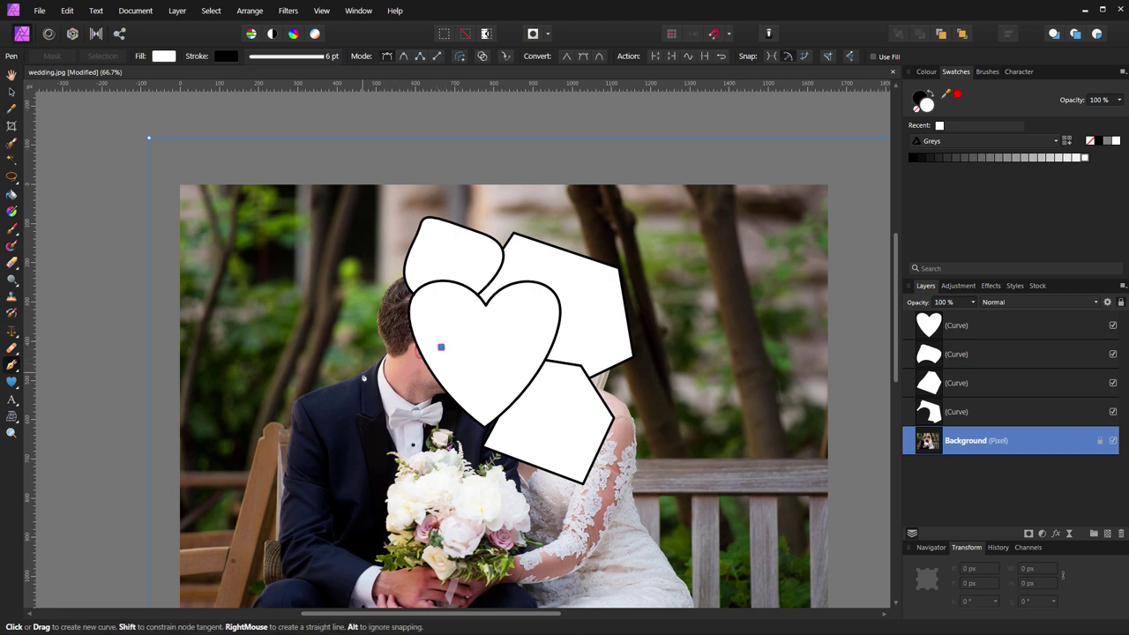
pyautogui.moveTo(362, 372); pyautogui.dragTo(324, 439)
pyautogui.moveTo(435, 253); pyautogui.dragTo(544, 285)
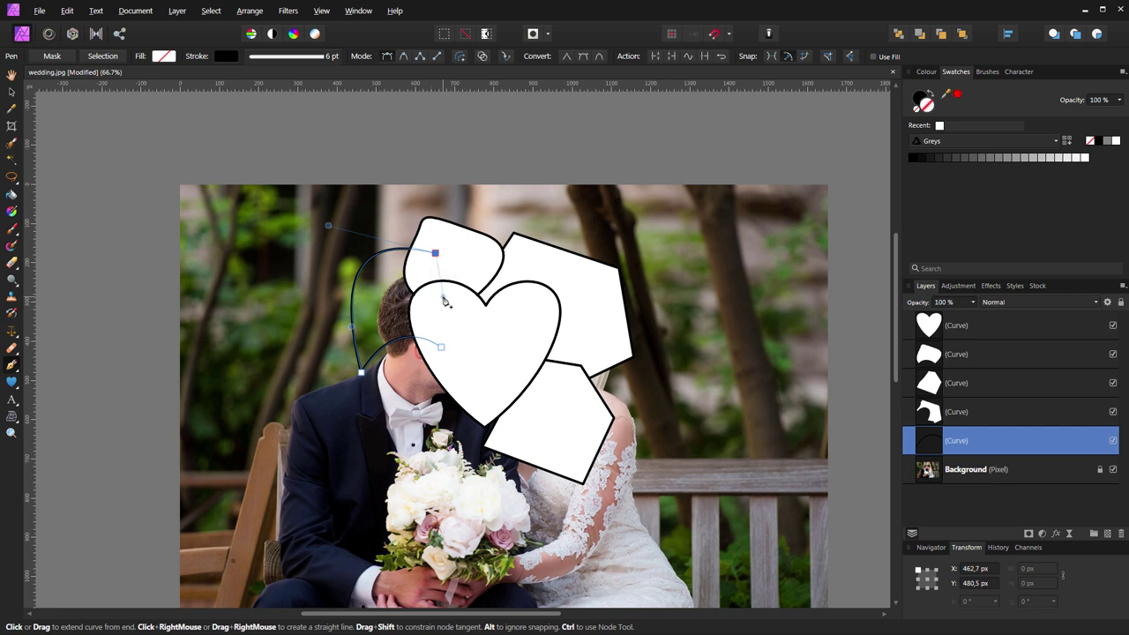
pyautogui.click(437, 297)
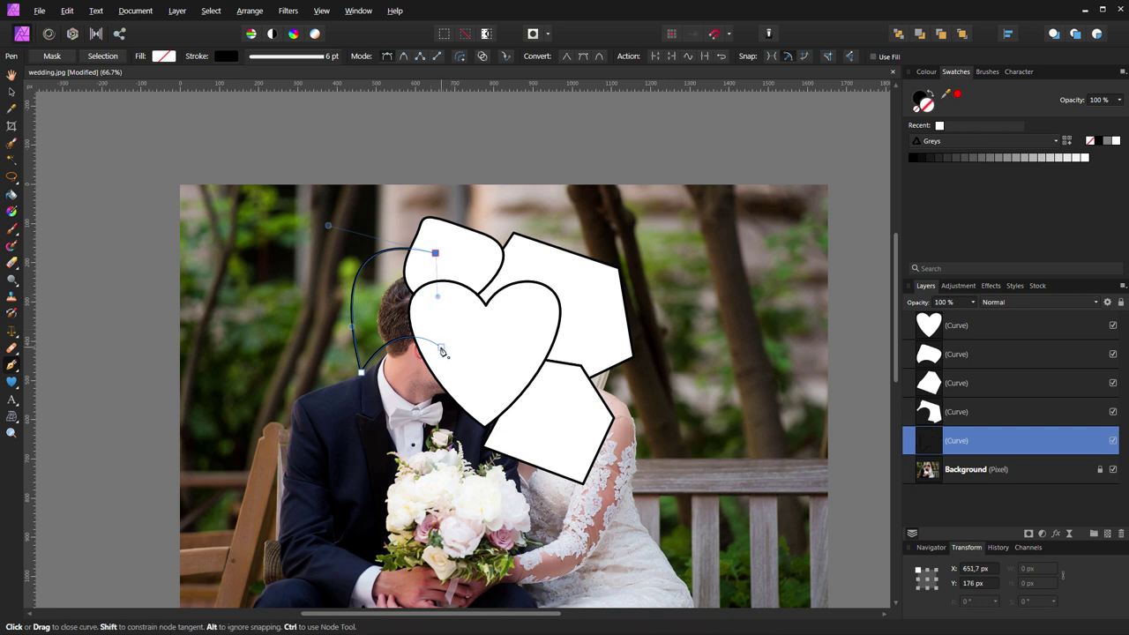
pyautogui.click(442, 351)
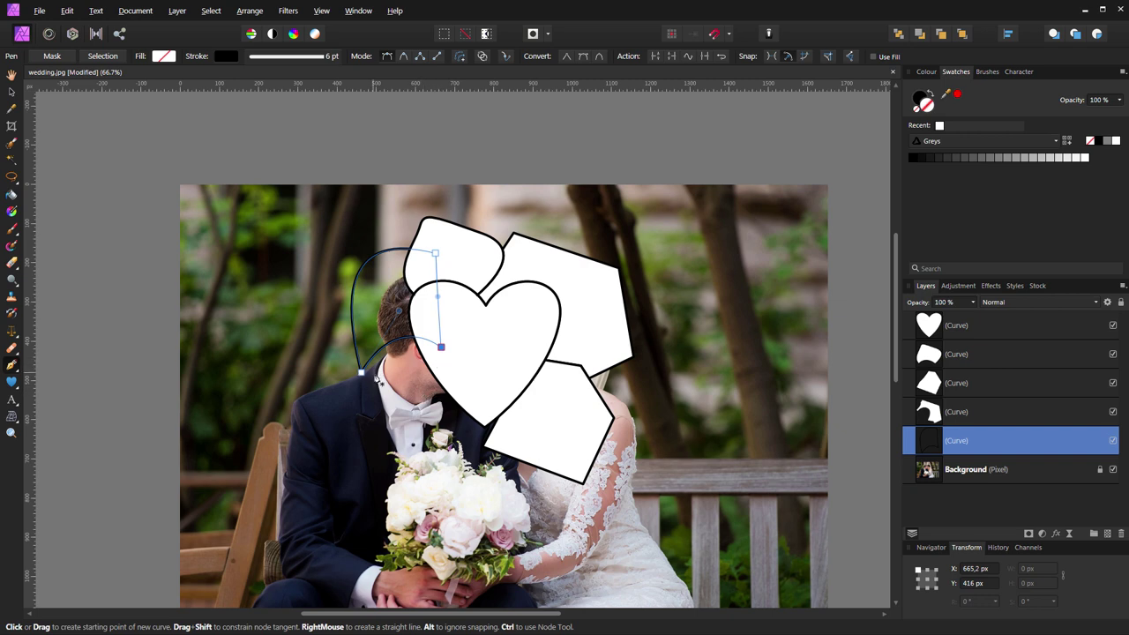
pyautogui.click(1082, 159)
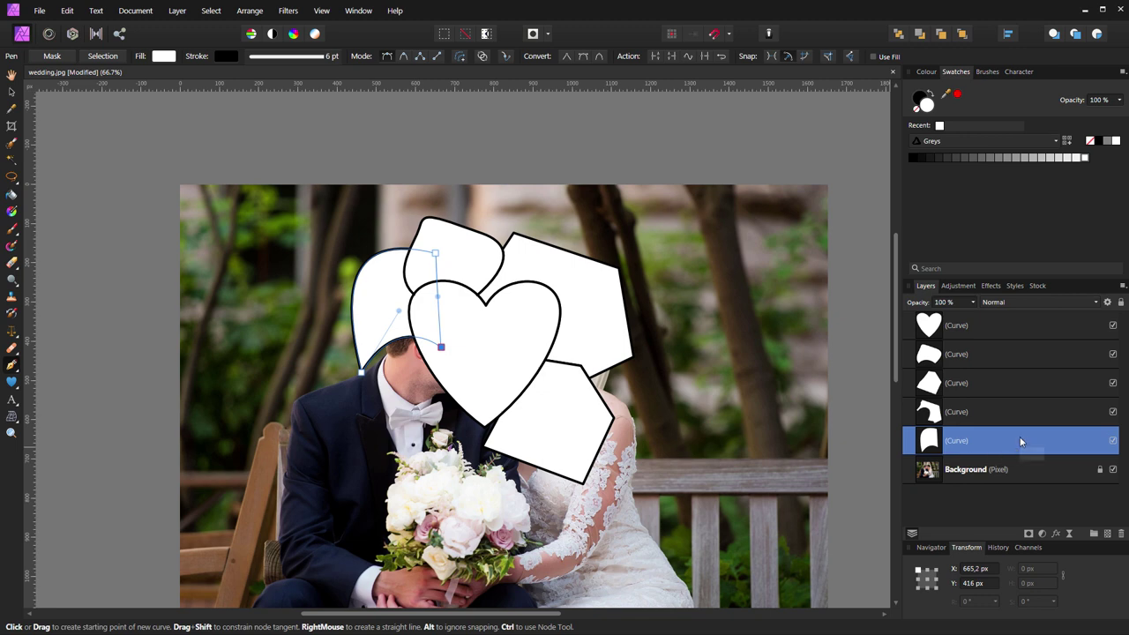
pyautogui.moveTo(1021, 440); pyautogui.dragTo(1023, 324)
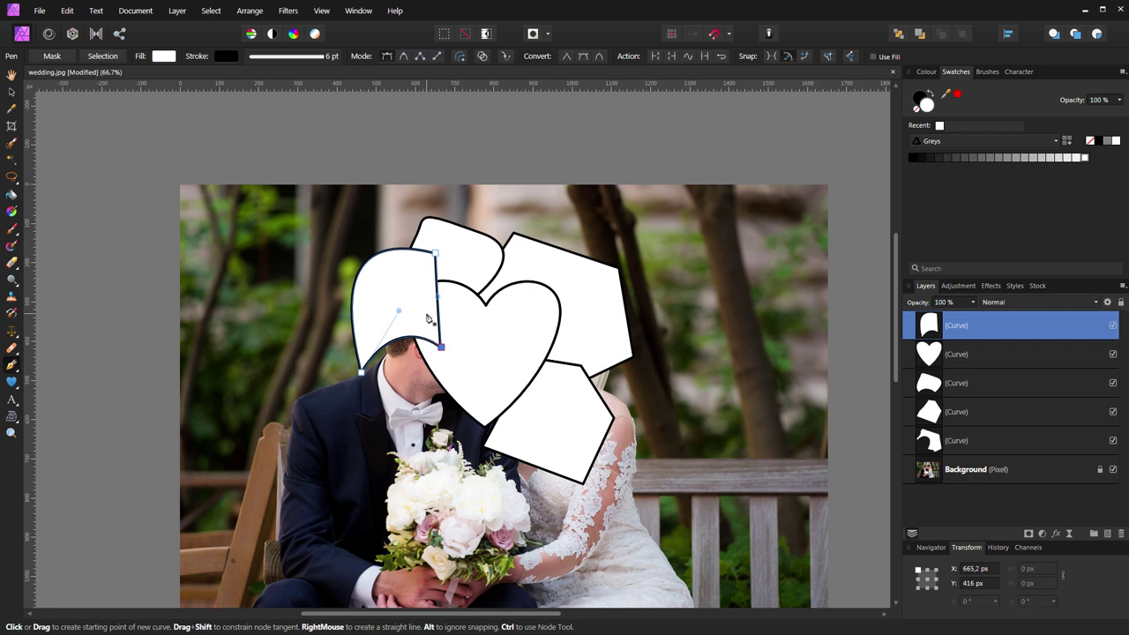
# Divide the heart and the two overlapping blob pieces along their outlines.
pyautogui.press('v')
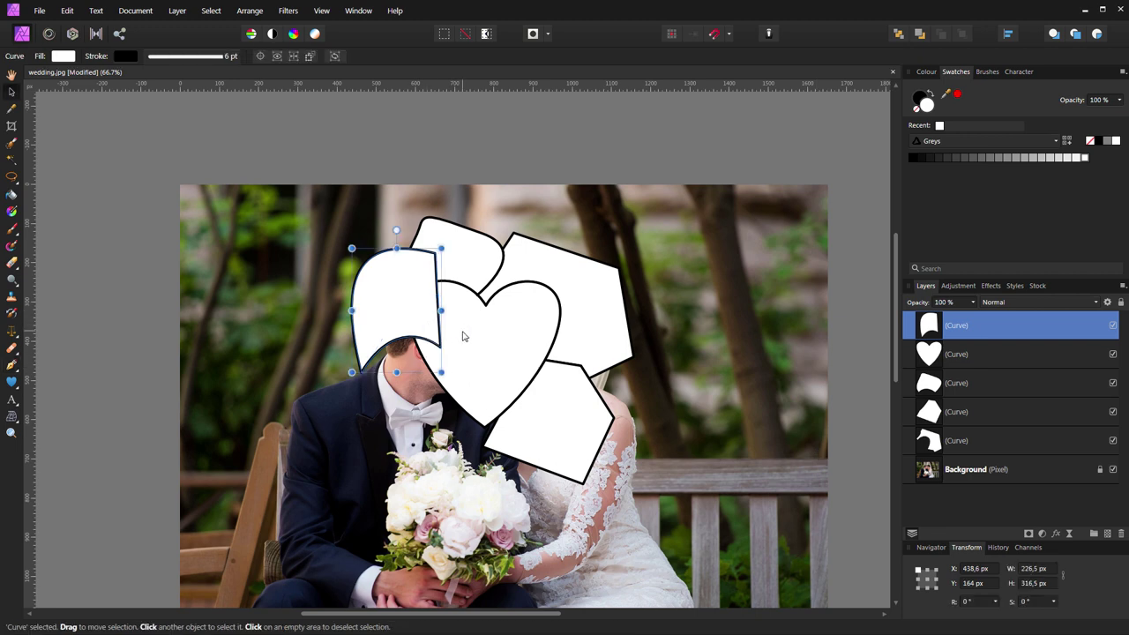
pyautogui.keyDown('shift'); pyautogui.click(464, 337); pyautogui.keyUp('shift')
pyautogui.keyDown('shift'); pyautogui.click(467, 263); pyautogui.keyUp('shift')
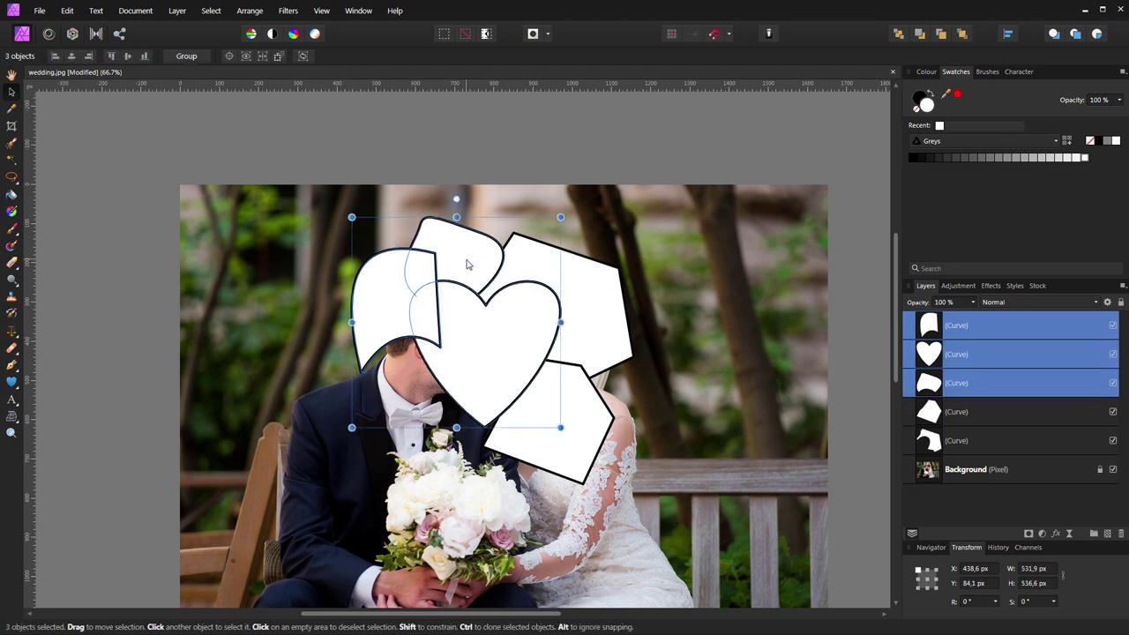
pyautogui.rightClick(467, 264)
pyautogui.moveTo(497, 411)
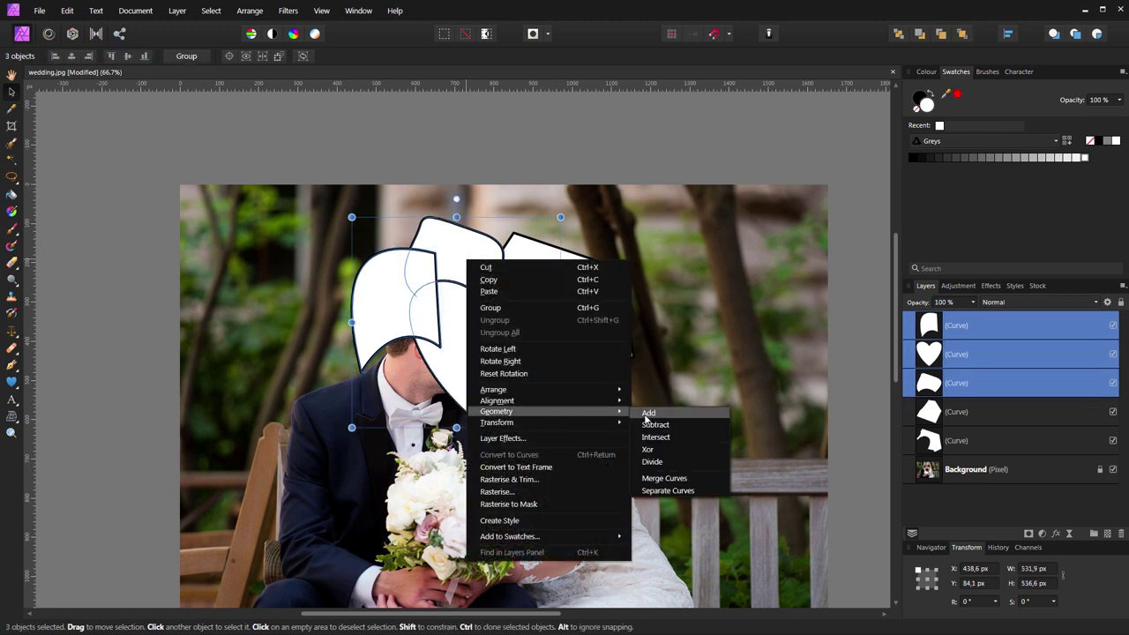
pyautogui.click(659, 462)
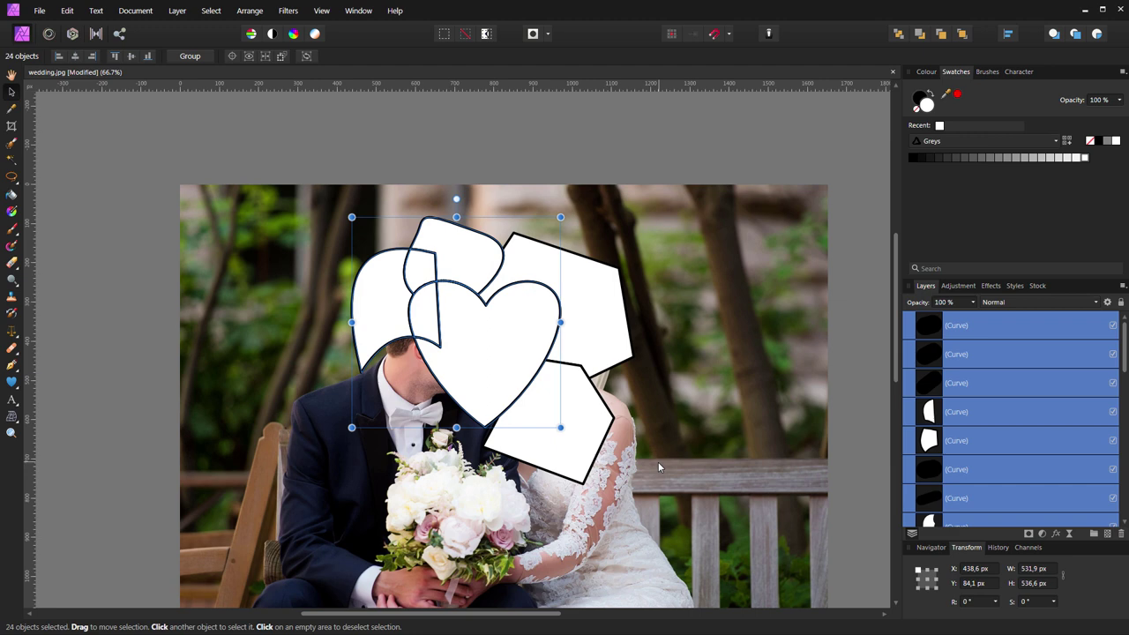
pyautogui.click(760, 374)
# Merge the heart with its adjoining piece, and the small leftover piece into the top blob.
pyautogui.click(481, 327)
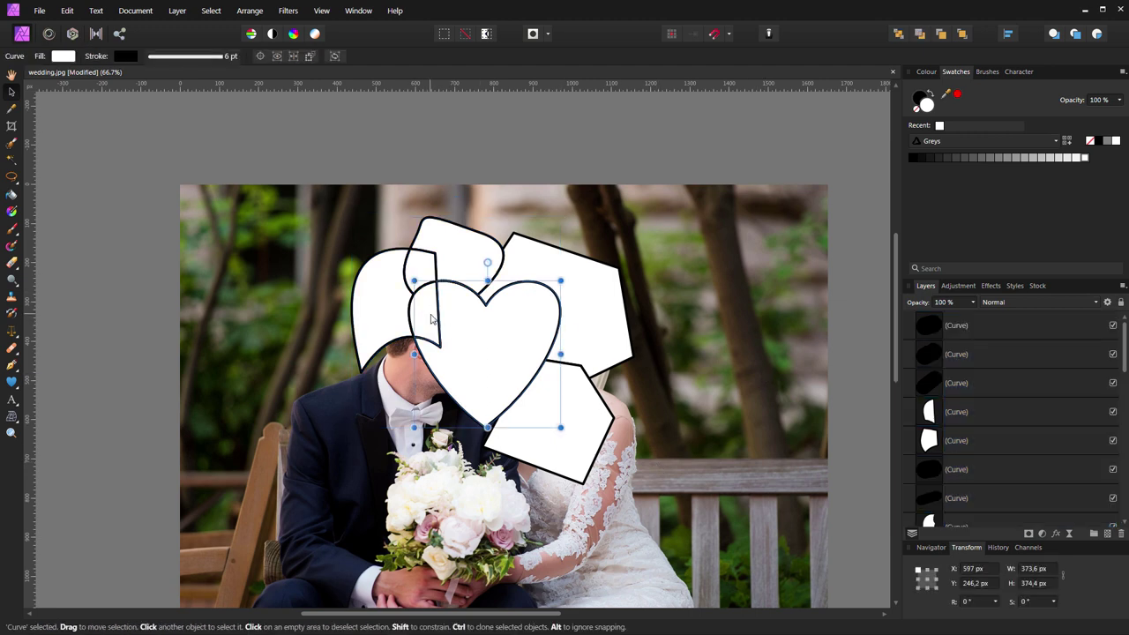
pyautogui.keyDown('shift'); pyautogui.click(431, 318); pyautogui.keyUp('shift')
pyautogui.rightClick(474, 332)
pyautogui.moveTo(503, 479)
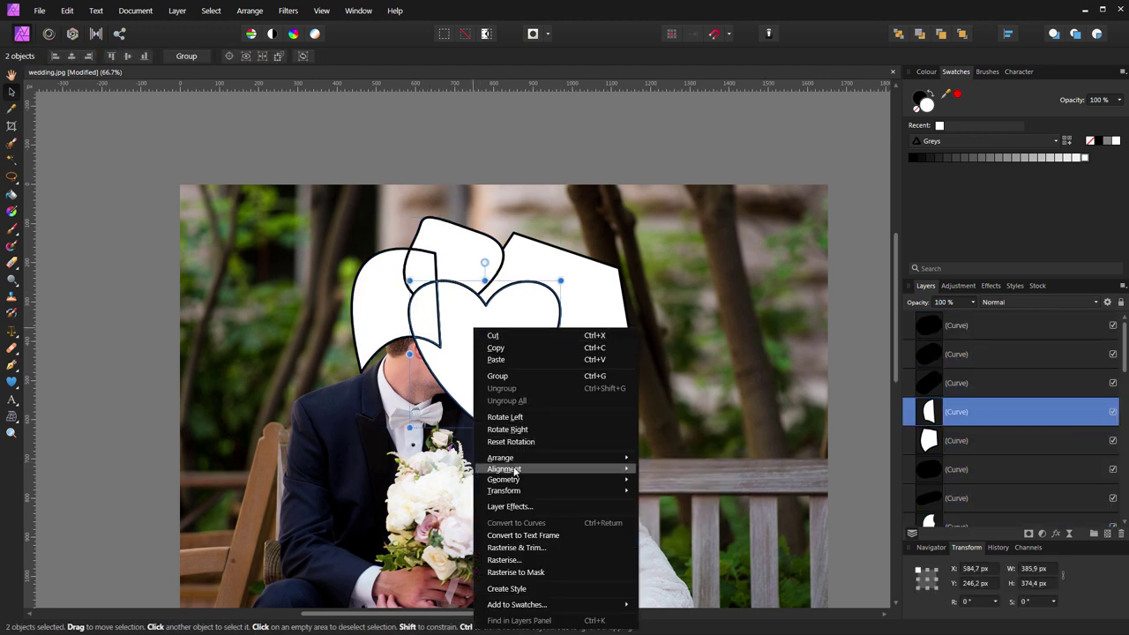
pyautogui.click(654, 481)
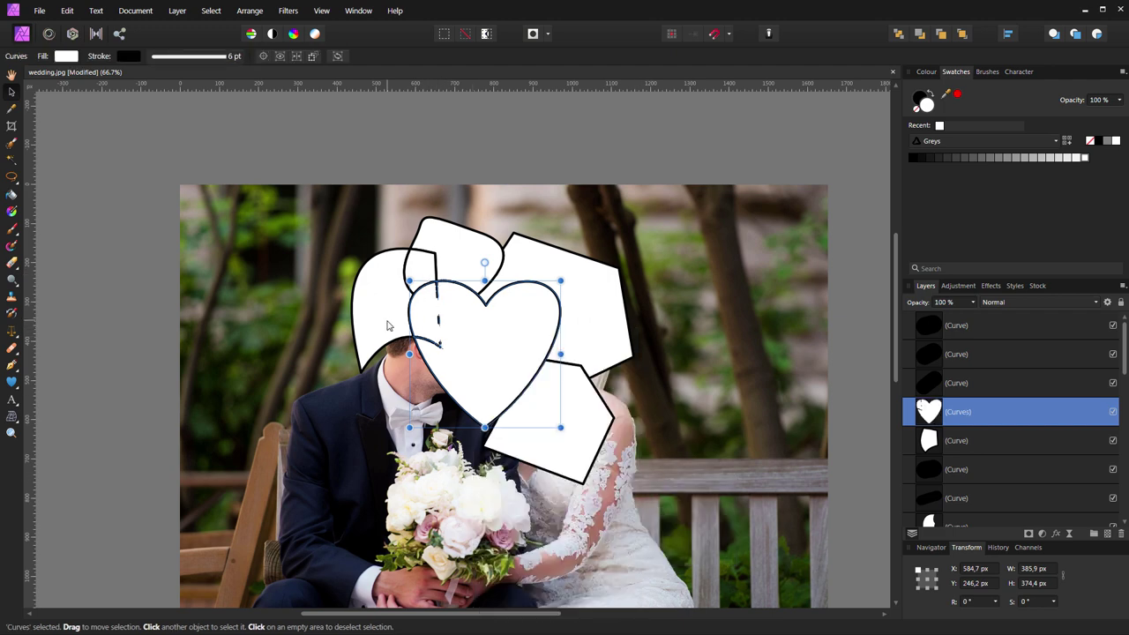
pyautogui.click(431, 271)
pyautogui.keyDown('shift'); pyautogui.click(464, 266); pyautogui.keyUp('shift')
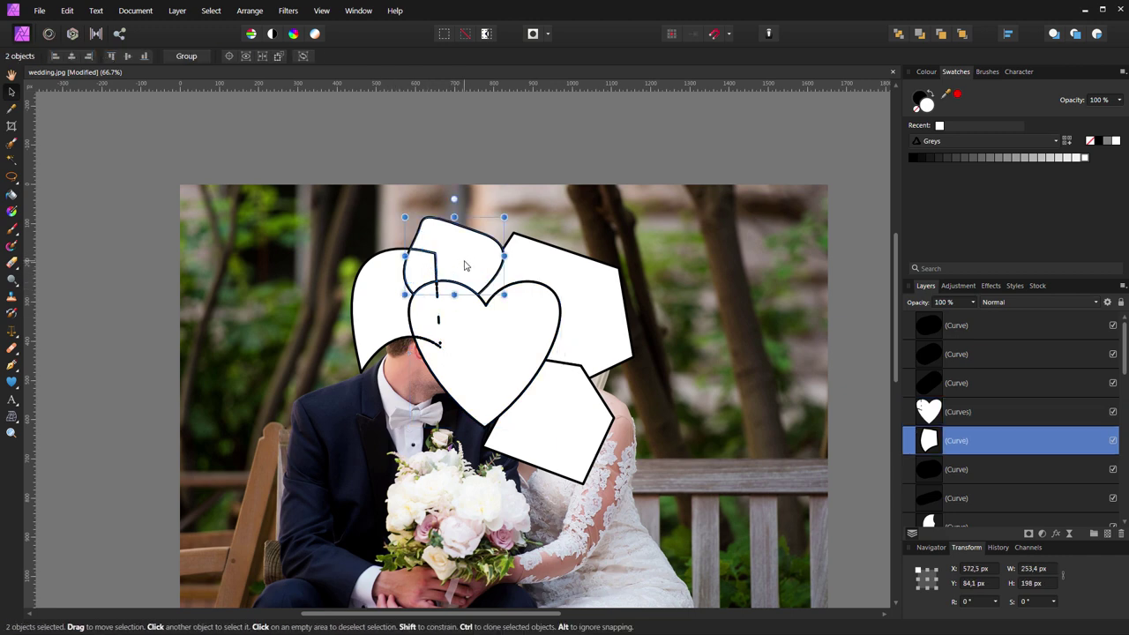
pyautogui.rightClick(465, 265)
pyautogui.moveTo(494, 412)
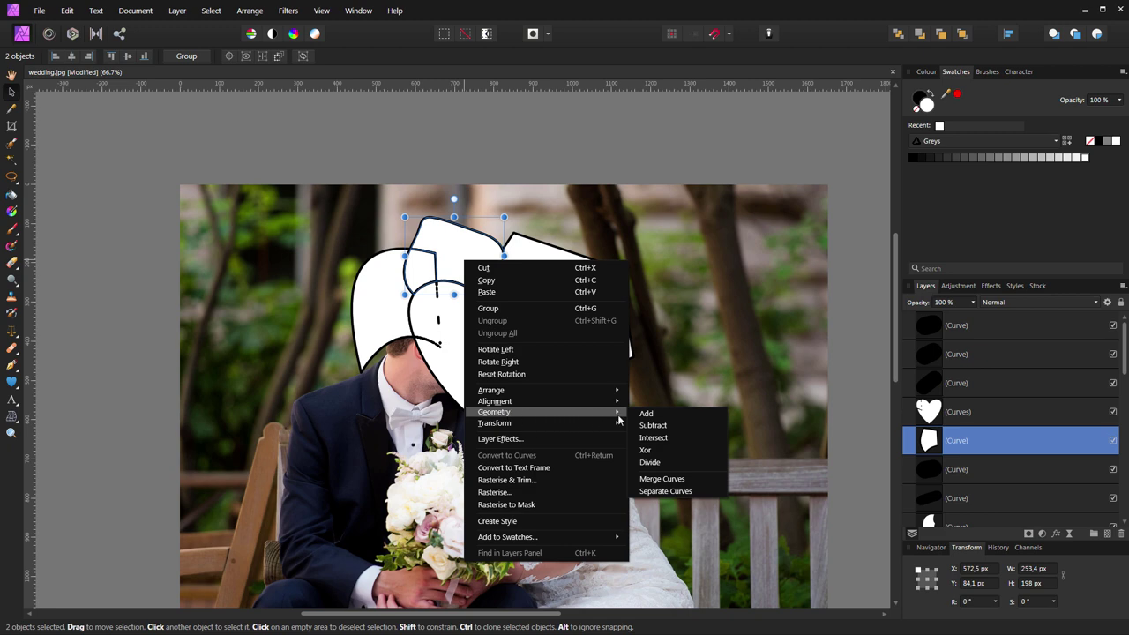
pyautogui.click(646, 414)
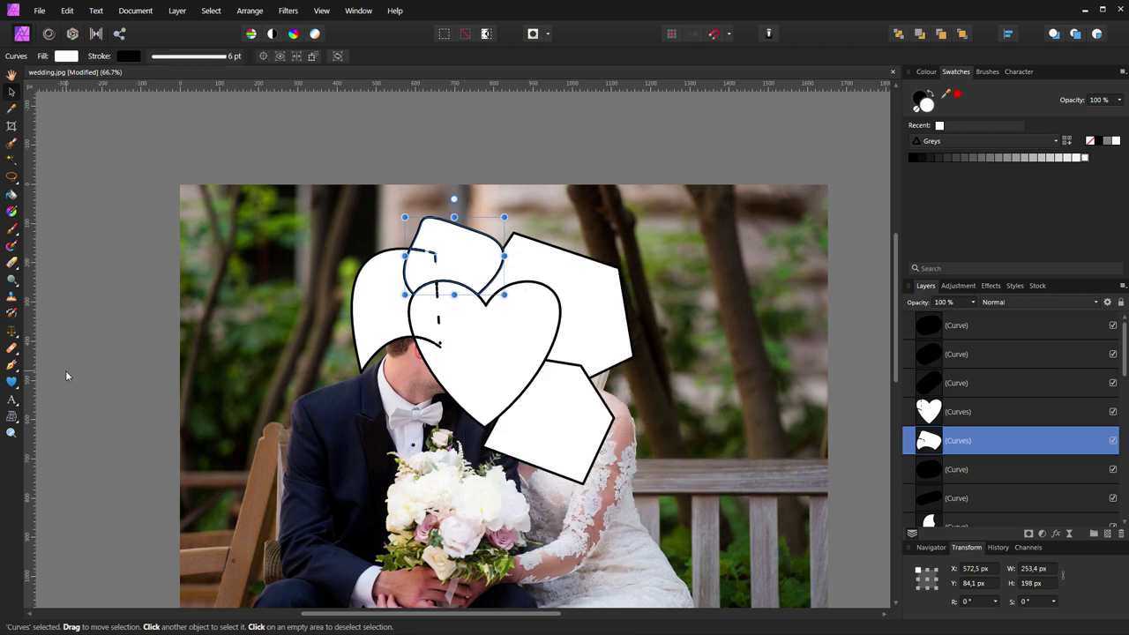
# Delete the small stray dashed fragment above the heart.
pyautogui.press('p')
pyautogui.scroll(2, 328, 324)
pyautogui.scroll(2, 370, 333)
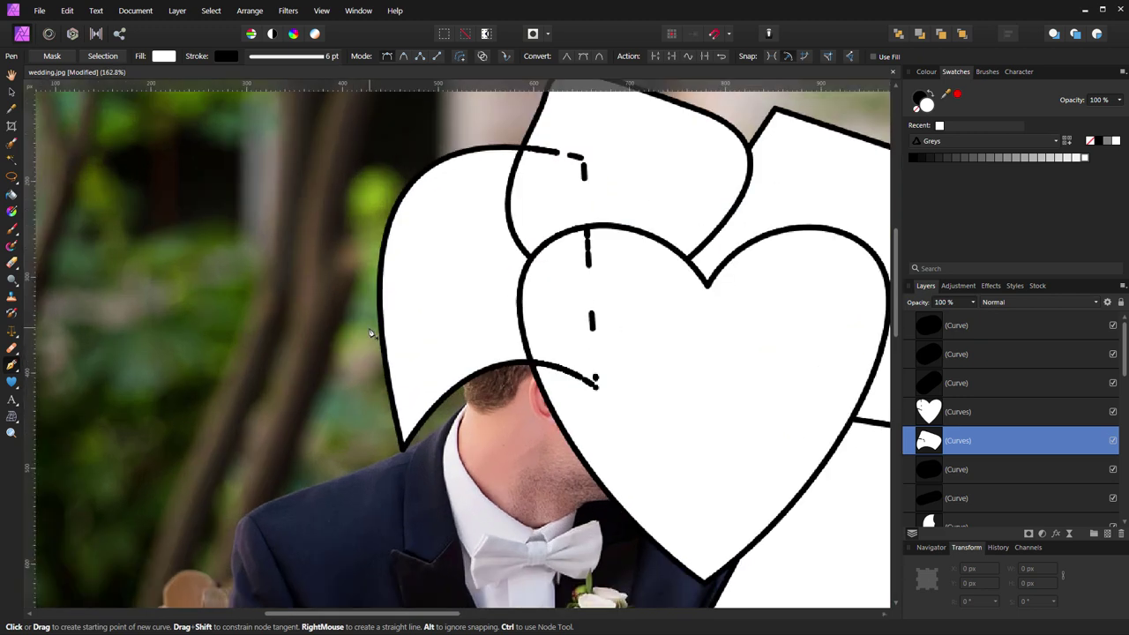
pyautogui.click(583, 168)
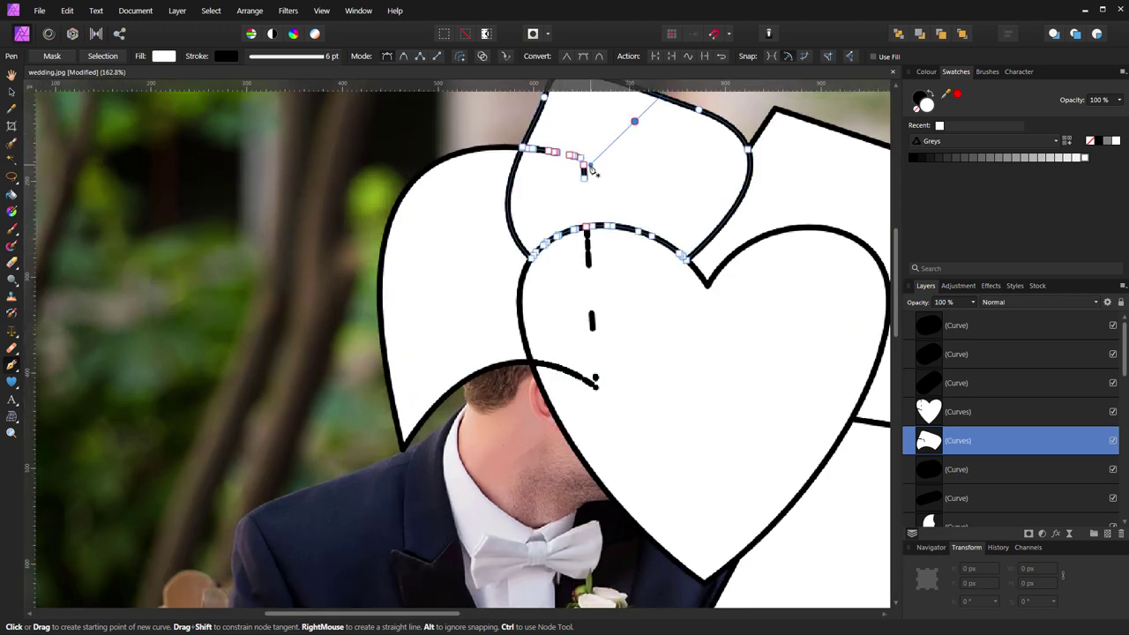
pyautogui.press('a')
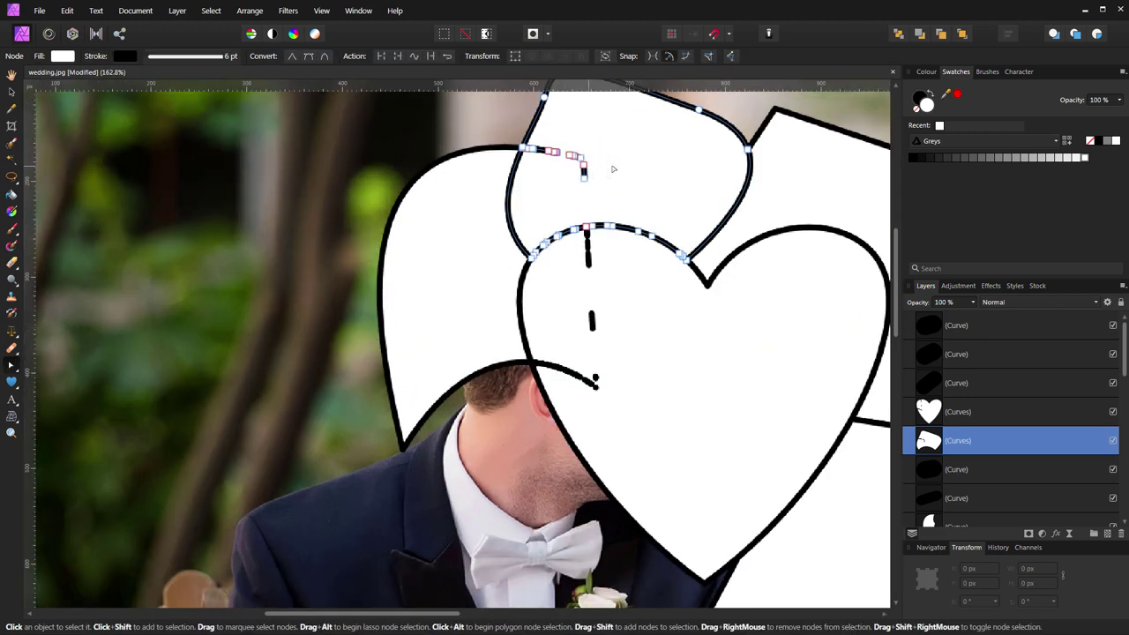
pyautogui.moveTo(620, 139); pyautogui.dragTo(532, 203)
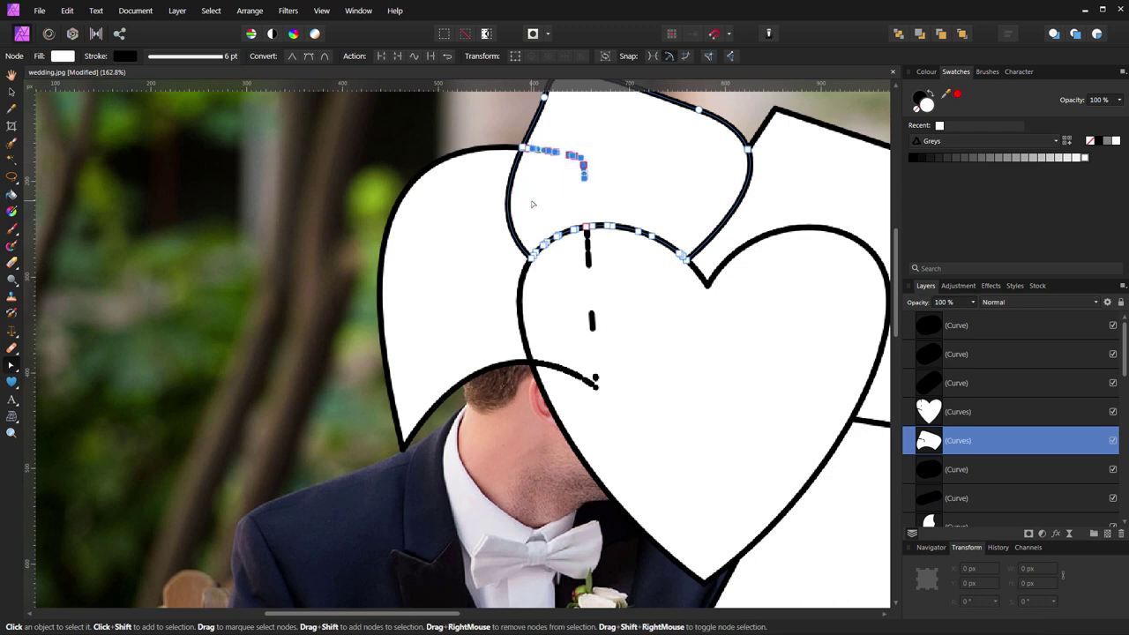
pyautogui.press('Delete')
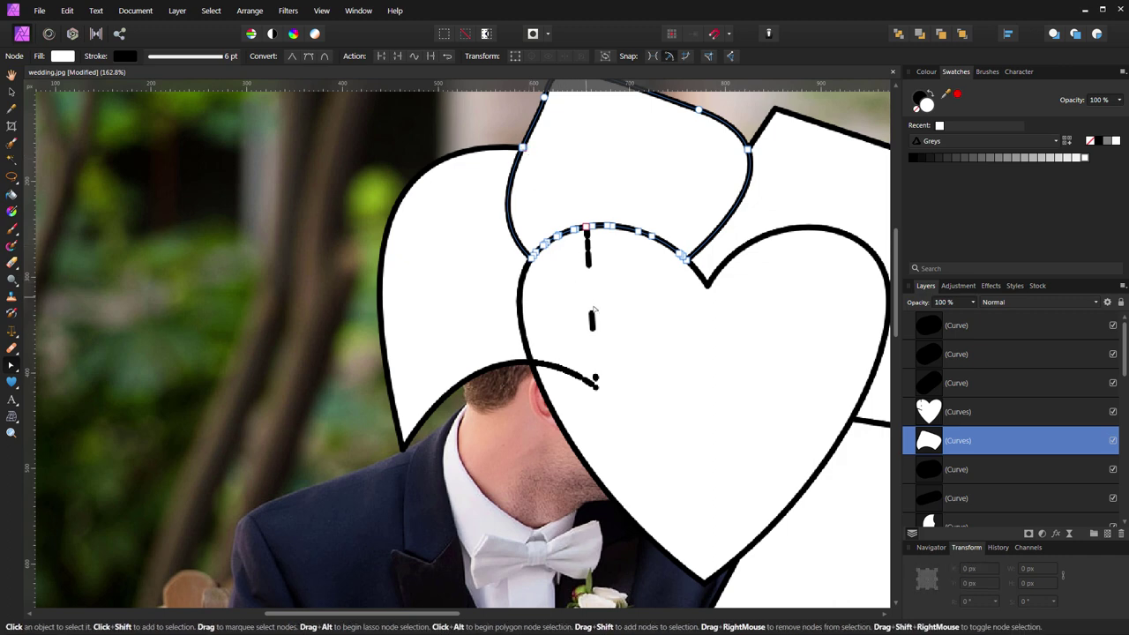
# Remove the stray nodes near the groom's neck, undoing the accidental heart deletion.
pyautogui.click(610, 377)
pyautogui.moveTo(635, 416); pyautogui.dragTo(562, 335)
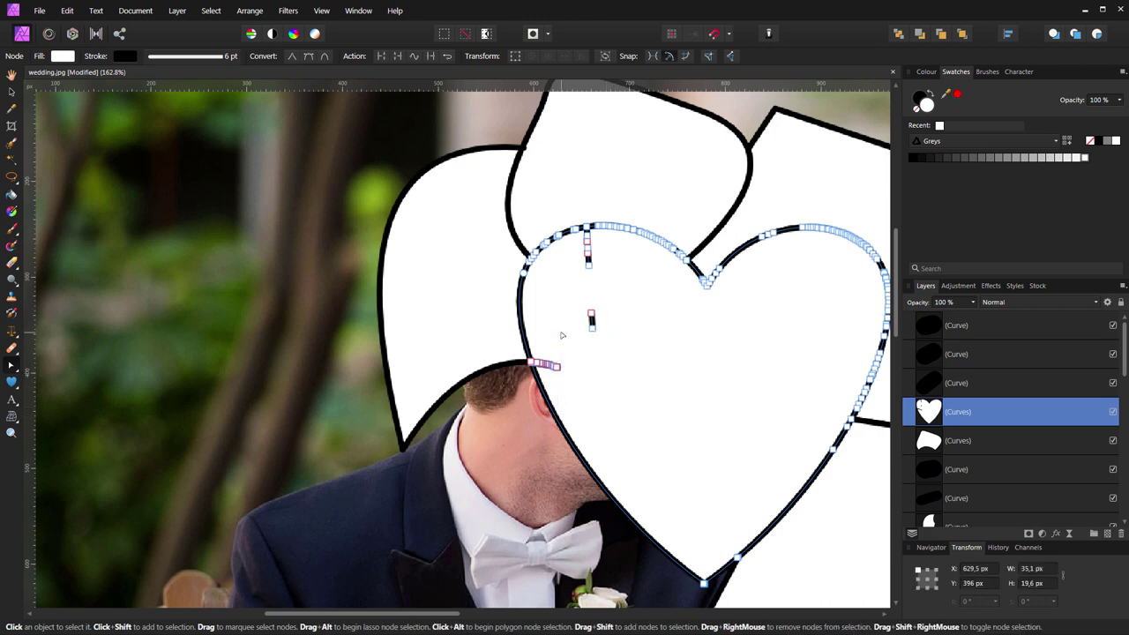
pyautogui.moveTo(622, 340)
pyautogui.mouseDown()
pyautogui.moveTo(577, 256)
pyautogui.moveTo(584, 209)
pyautogui.mouseUp()
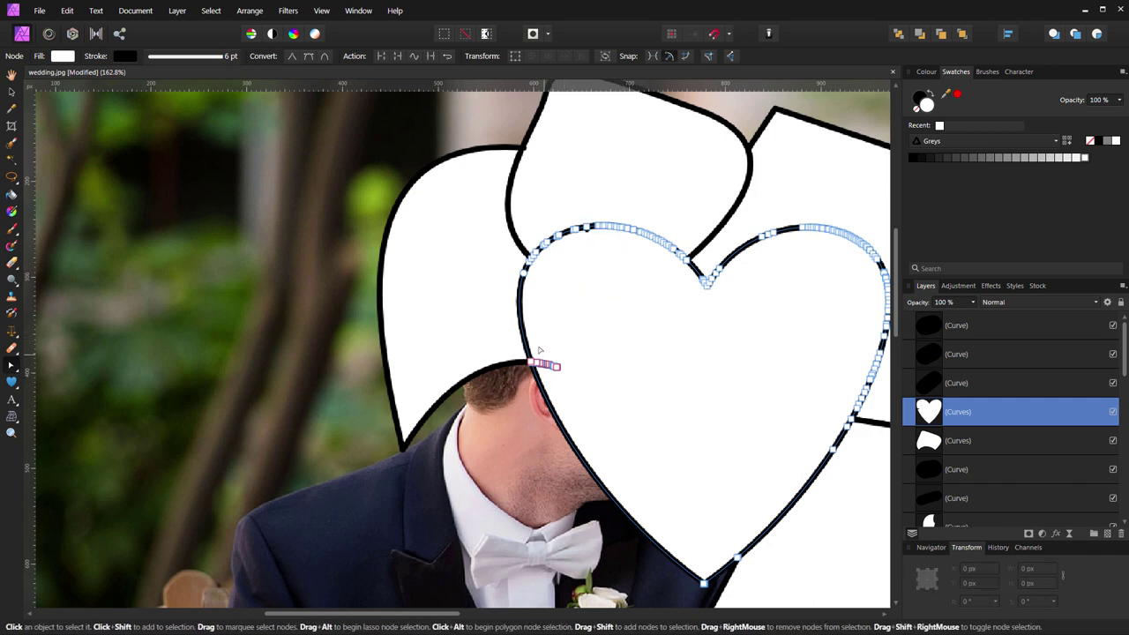
pyautogui.moveTo(539, 350); pyautogui.dragTo(553, 375)
pyautogui.press('Delete')
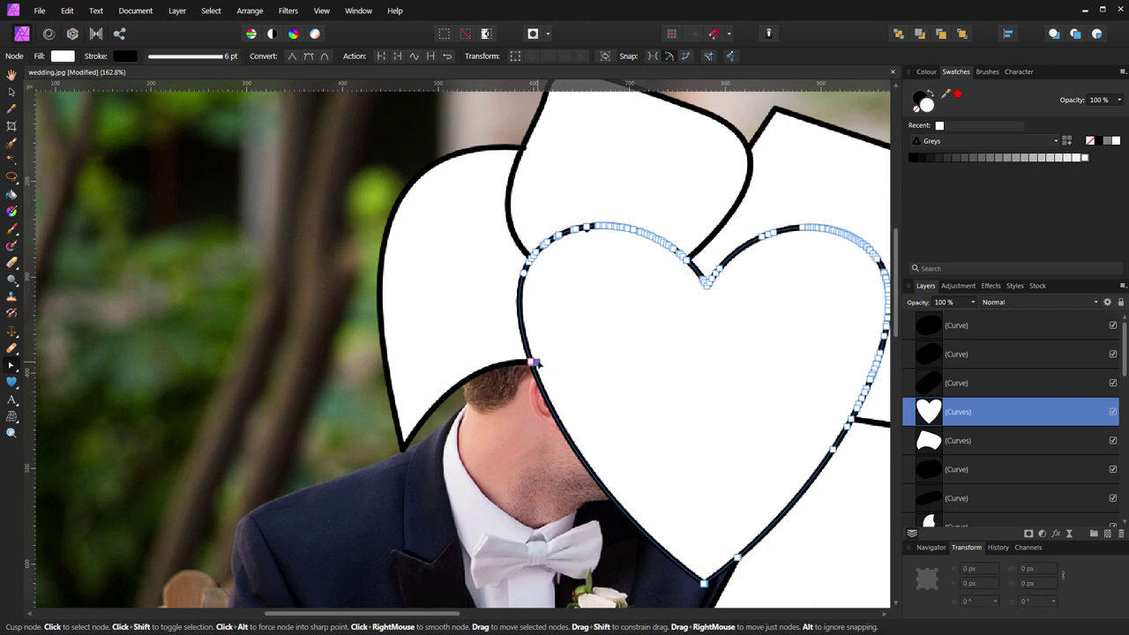
pyautogui.press('Delete')
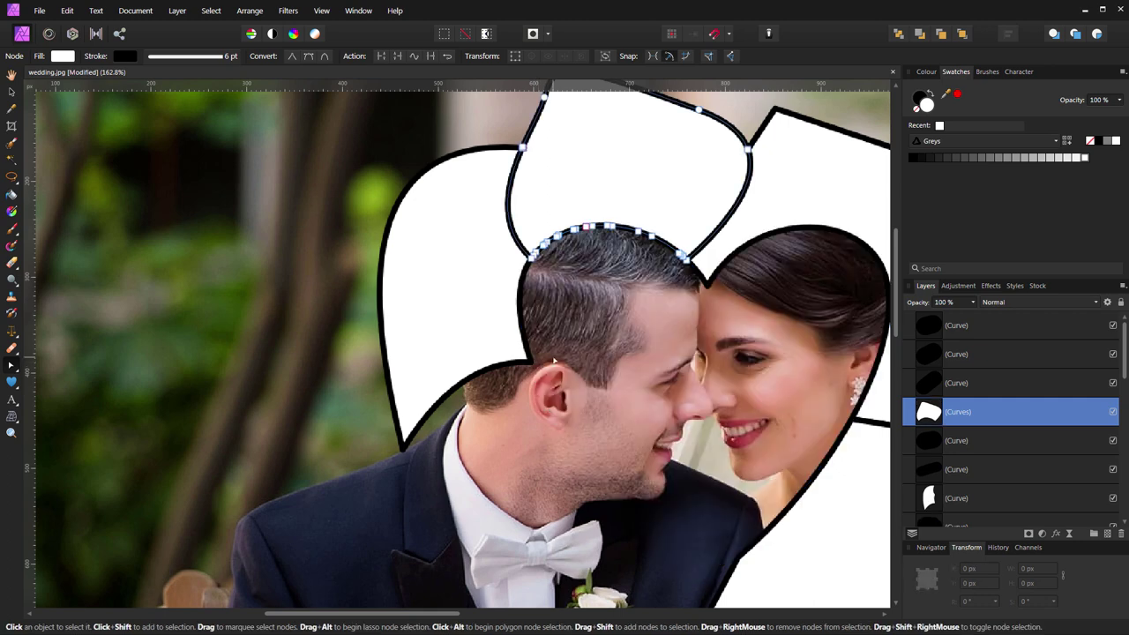
pyautogui.hotkey('ctrl', 'z')
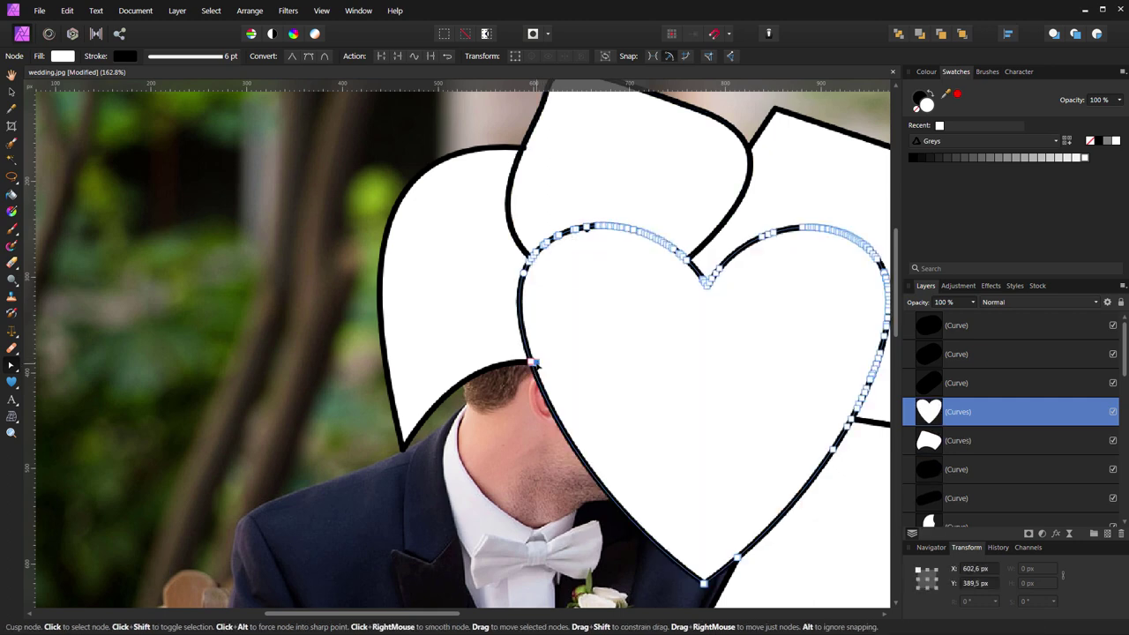
pyautogui.click(537, 364)
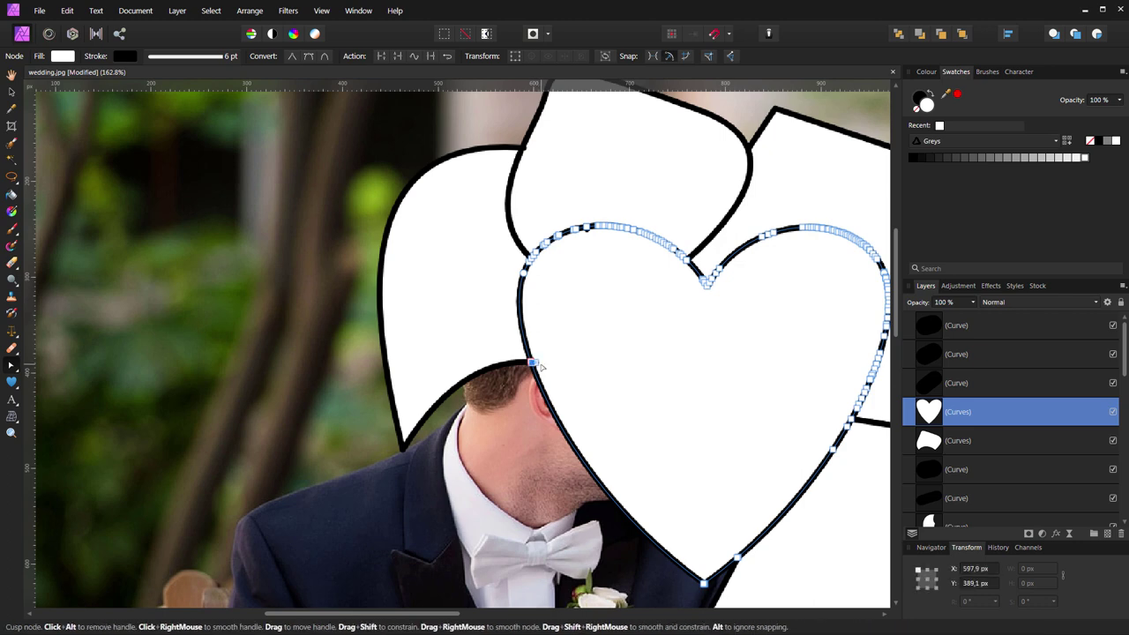
pyautogui.click(532, 362)
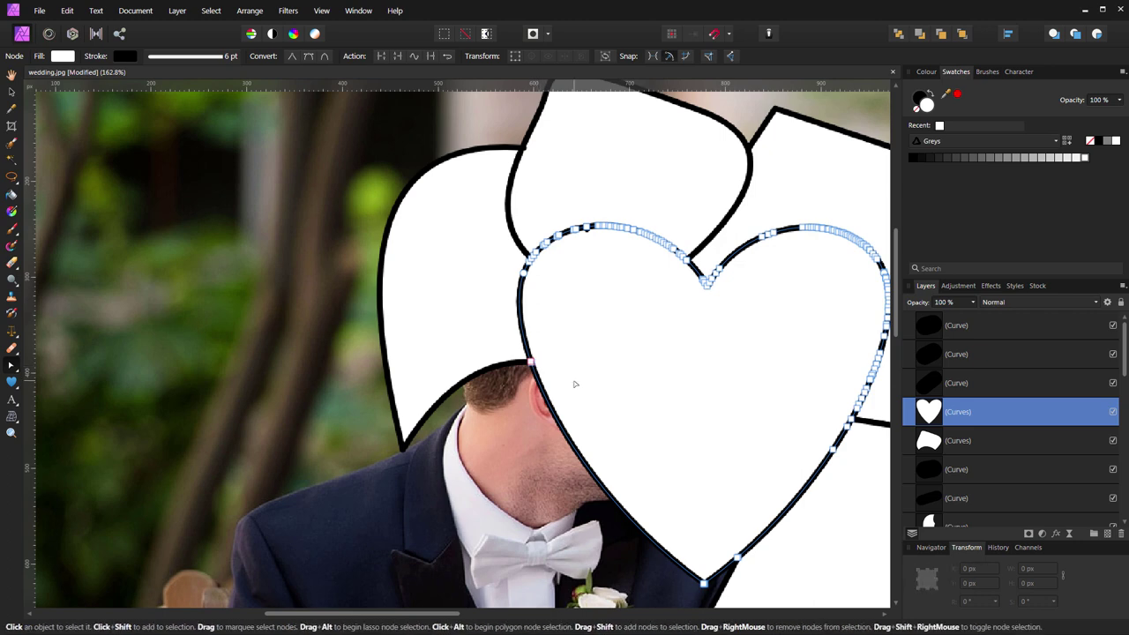
# Delete all leftover black Curve layers from the Layers panel.
pyautogui.scroll(-3, 684, 373)
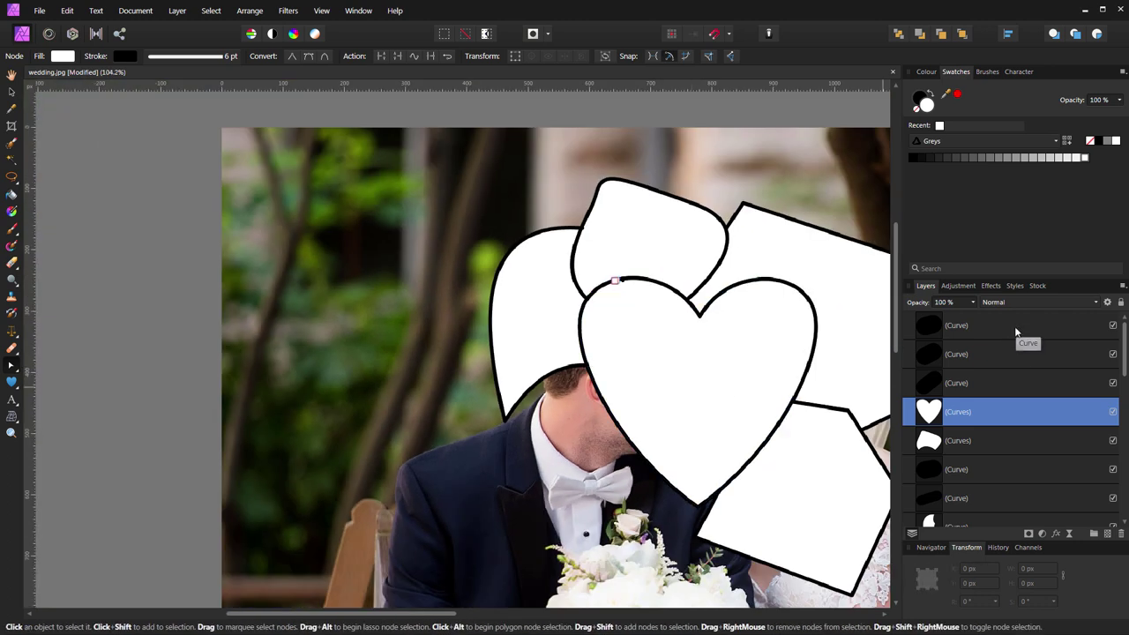
pyautogui.click(1020, 332)
pyautogui.keyDown('ctrl'); pyautogui.click(1017, 372); pyautogui.keyUp('ctrl')
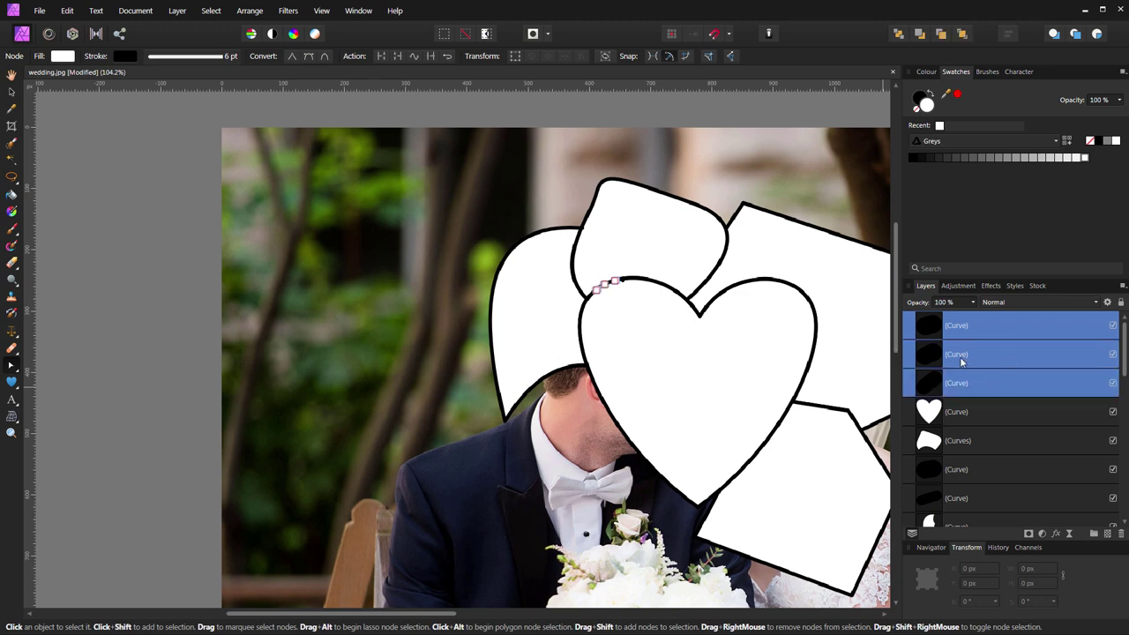
pyautogui.press('Delete')
pyautogui.click(1012, 393)
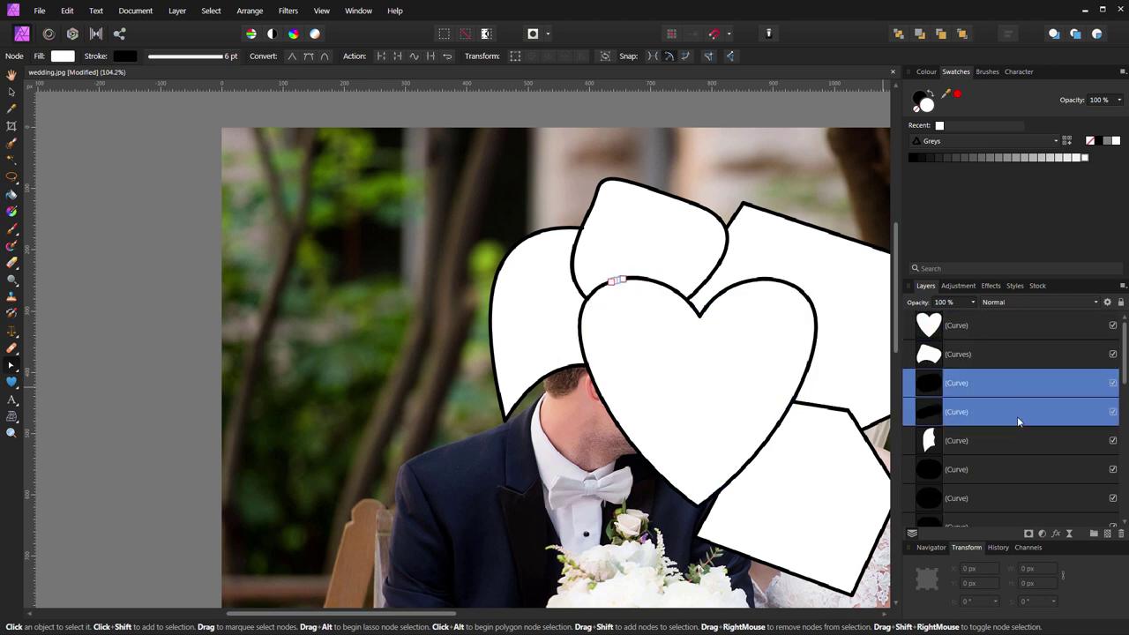
pyautogui.keyDown('ctrl'); pyautogui.click(1026, 469); pyautogui.keyUp('ctrl')
pyautogui.press('Delete')
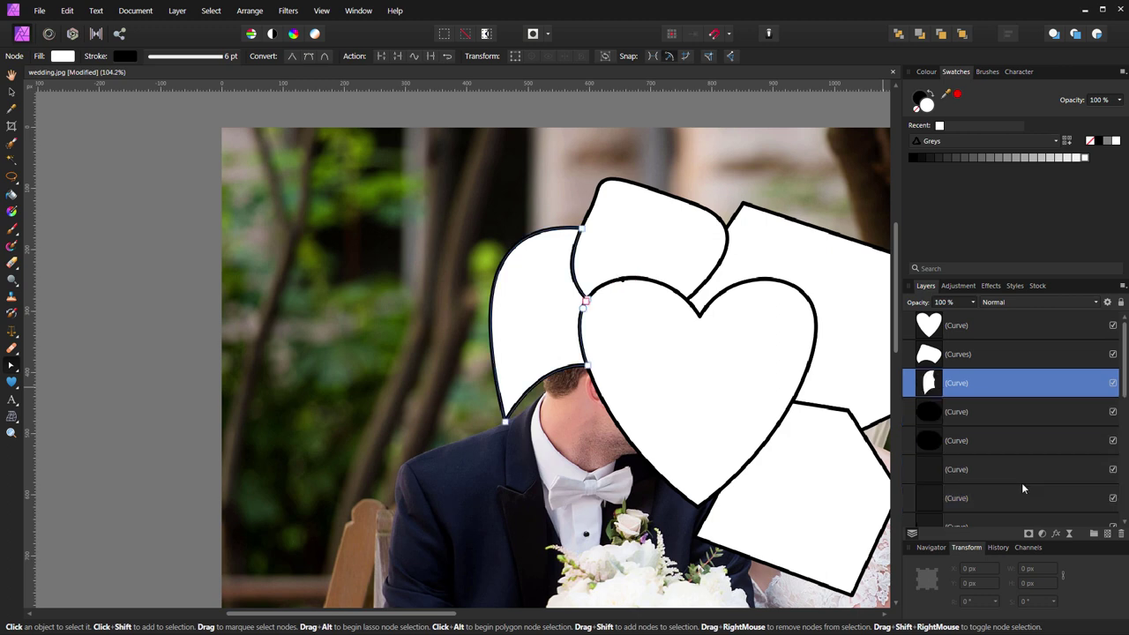
pyautogui.click(1021, 416)
pyautogui.press('Delete')
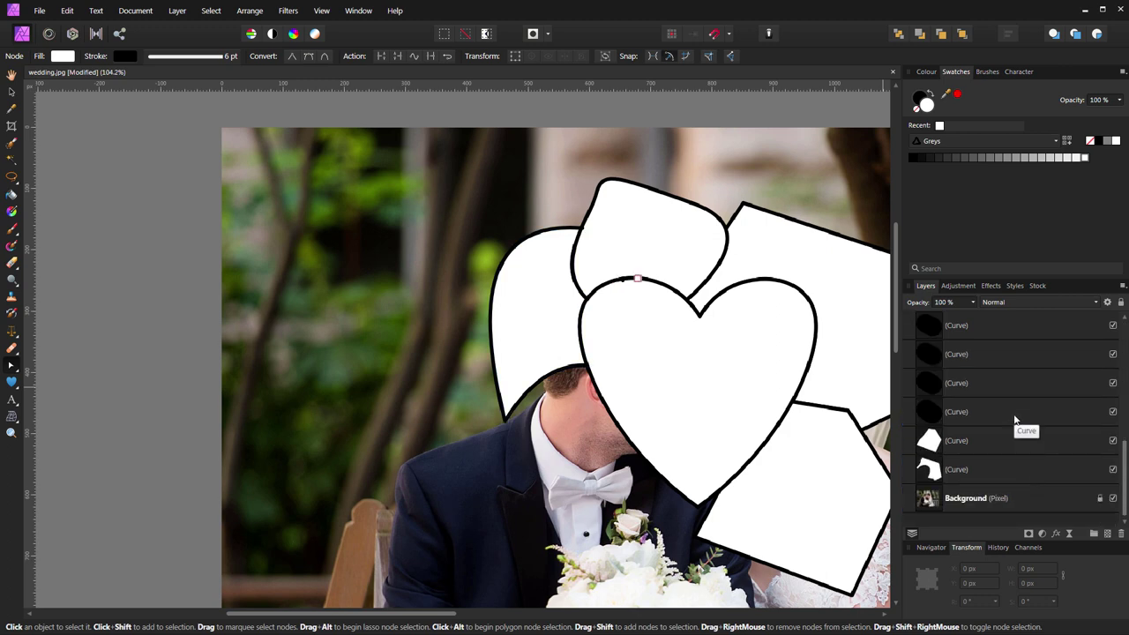
pyautogui.keyDown('shift'); pyautogui.click(1013, 420); pyautogui.keyUp('shift')
pyautogui.press('Delete')
# Test nudging the white shape left of the heart 30 px left, then undo it.
pyautogui.scroll(-3, 762, 455)
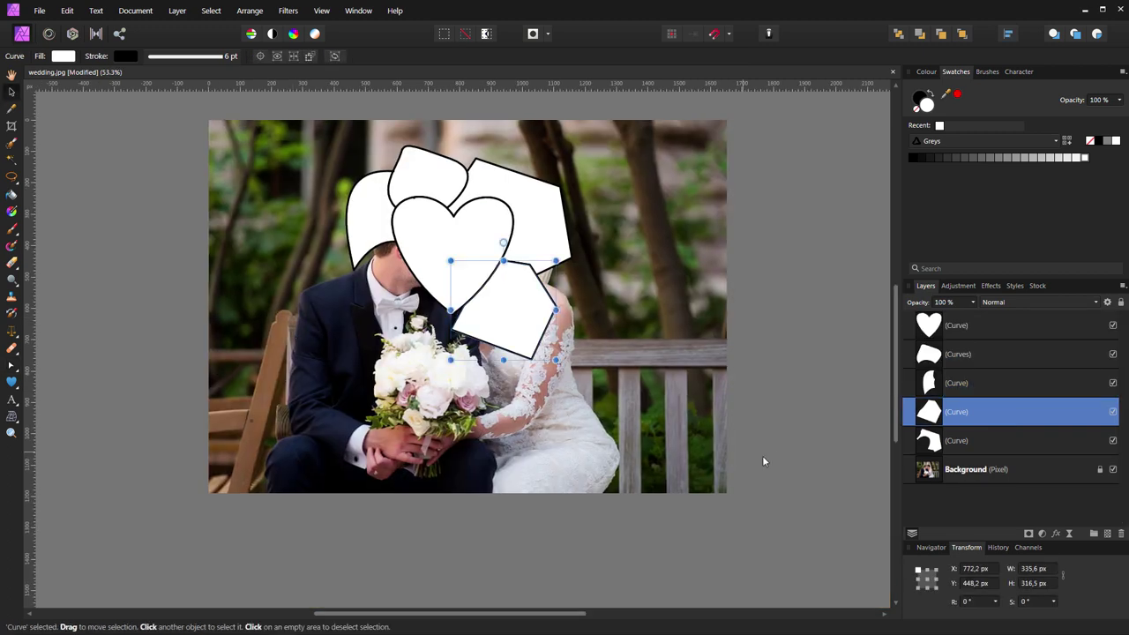
pyautogui.click(762, 455)
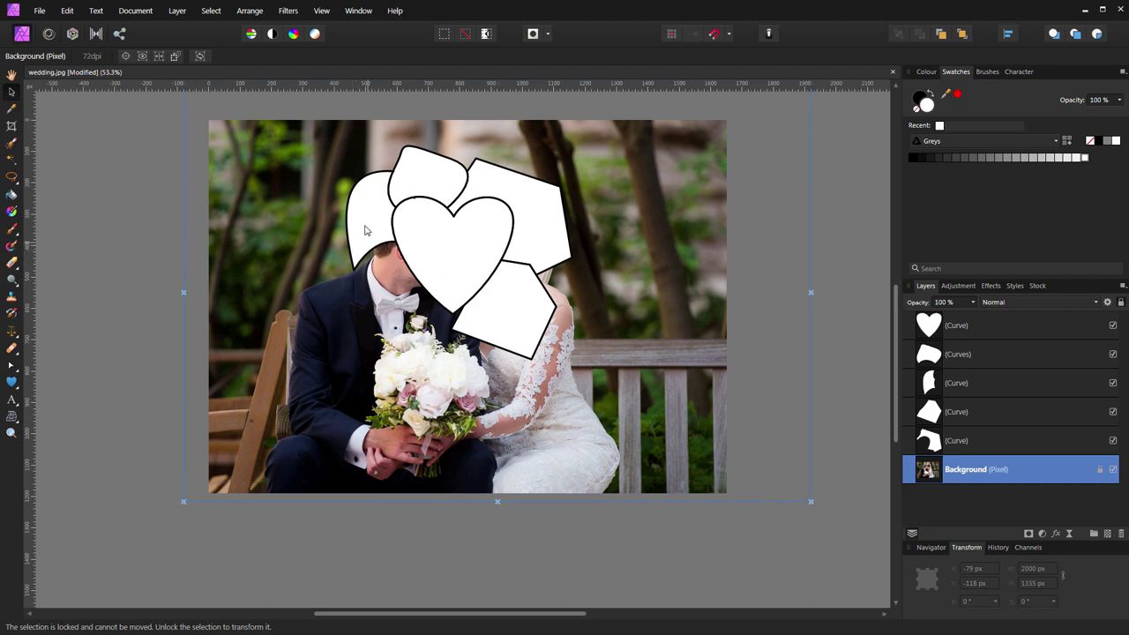
pyautogui.click(366, 225)
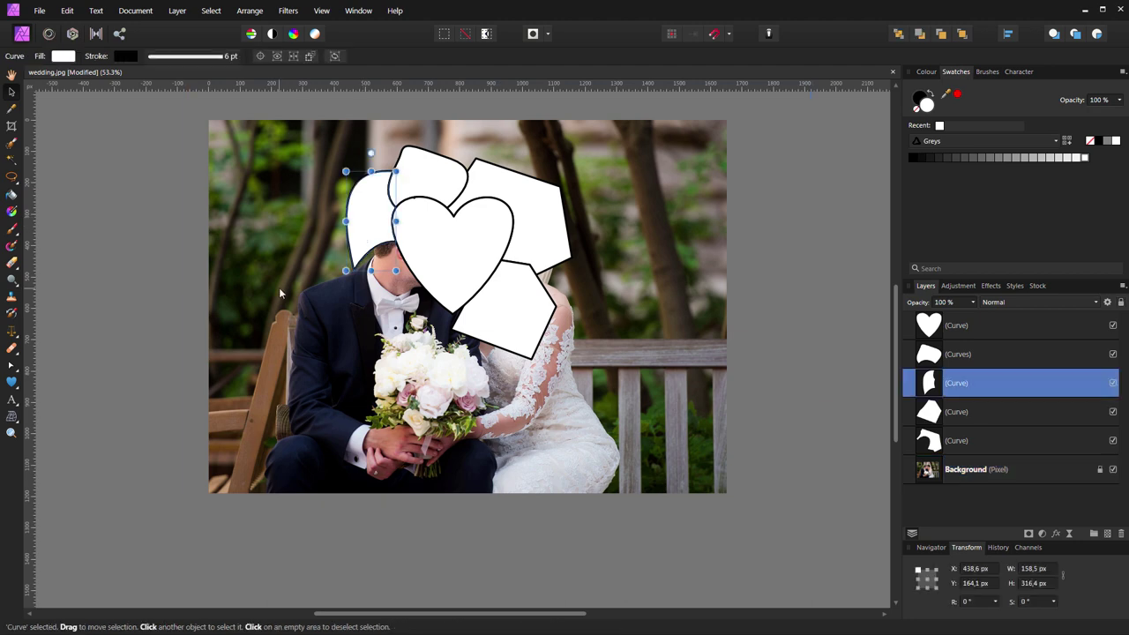
pyautogui.hotkey('shift', 'Left')
pyautogui.hotkey('shift', 'Left')
pyautogui.hotkey('shift', 'Left')
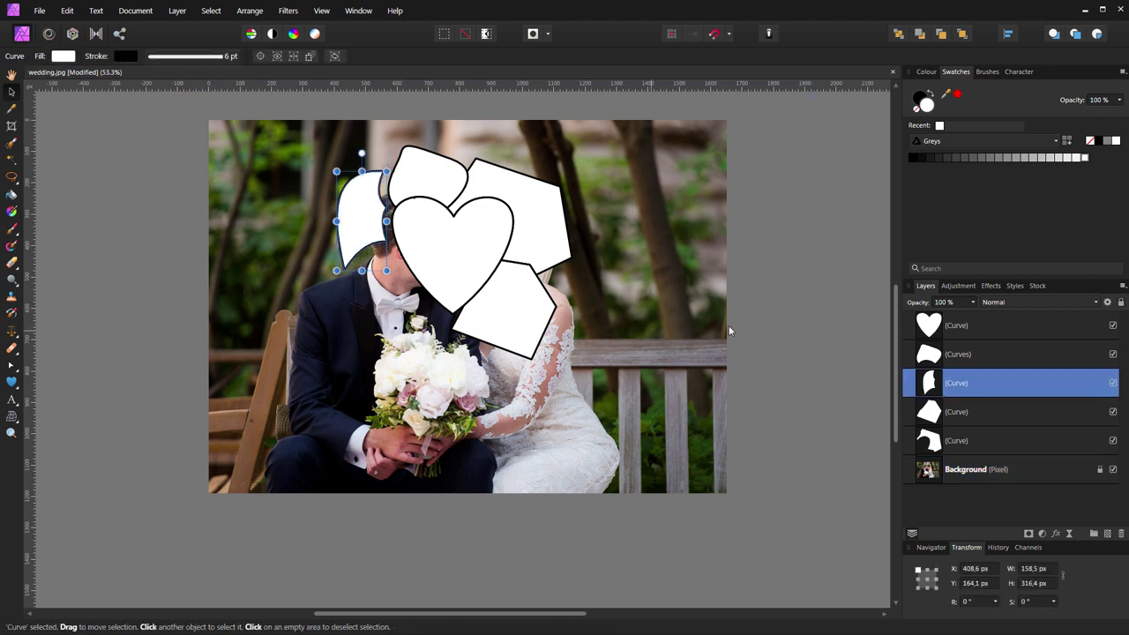
pyautogui.click(728, 328)
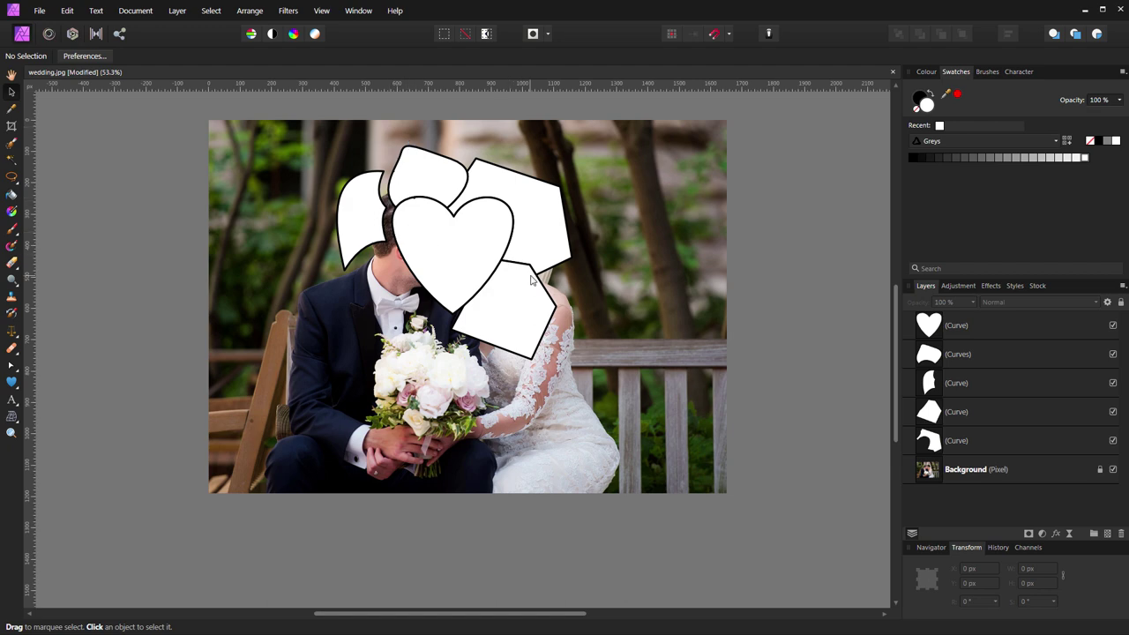
pyautogui.hotkey('ctrl', 'z')
pyautogui.hotkey('ctrl', 'z')
pyautogui.hotkey('ctrl', 'z')
pyautogui.hotkey('ctrl', 'z')
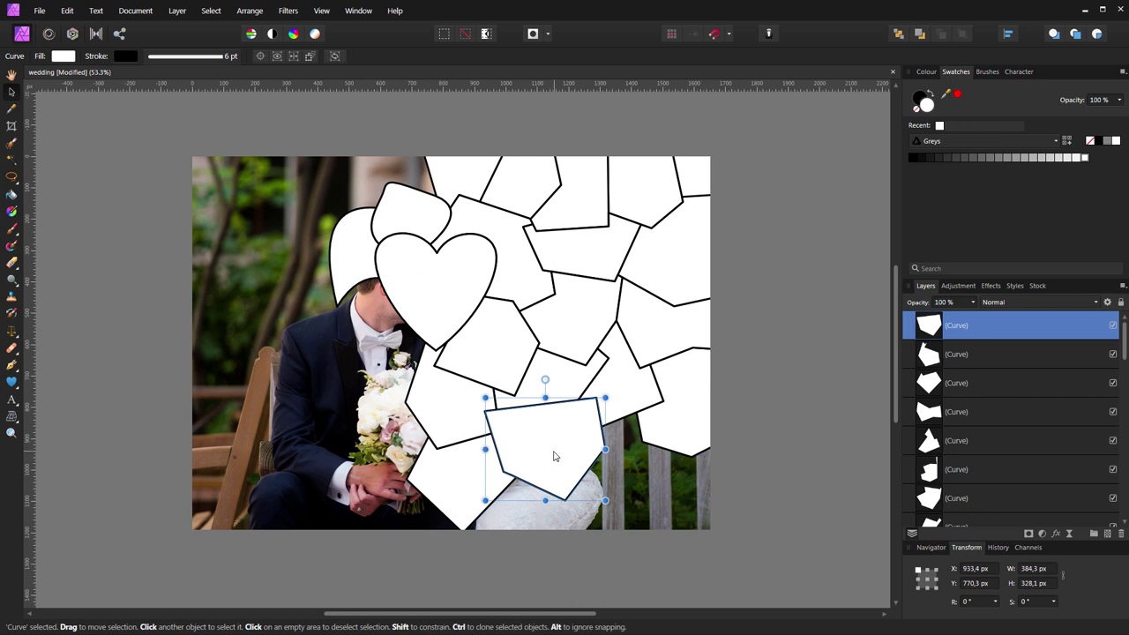
# Apply Geometry > Divide to the newest lower tile and four overlapping tiles.
pyautogui.keyDown('shift'); pyautogui.click(622, 411); pyautogui.keyUp('shift')
pyautogui.keyDown('shift'); pyautogui.click(568, 391); pyautogui.keyUp('shift')
pyautogui.keyDown('shift'); pyautogui.click(464, 424); pyautogui.keyUp('shift')
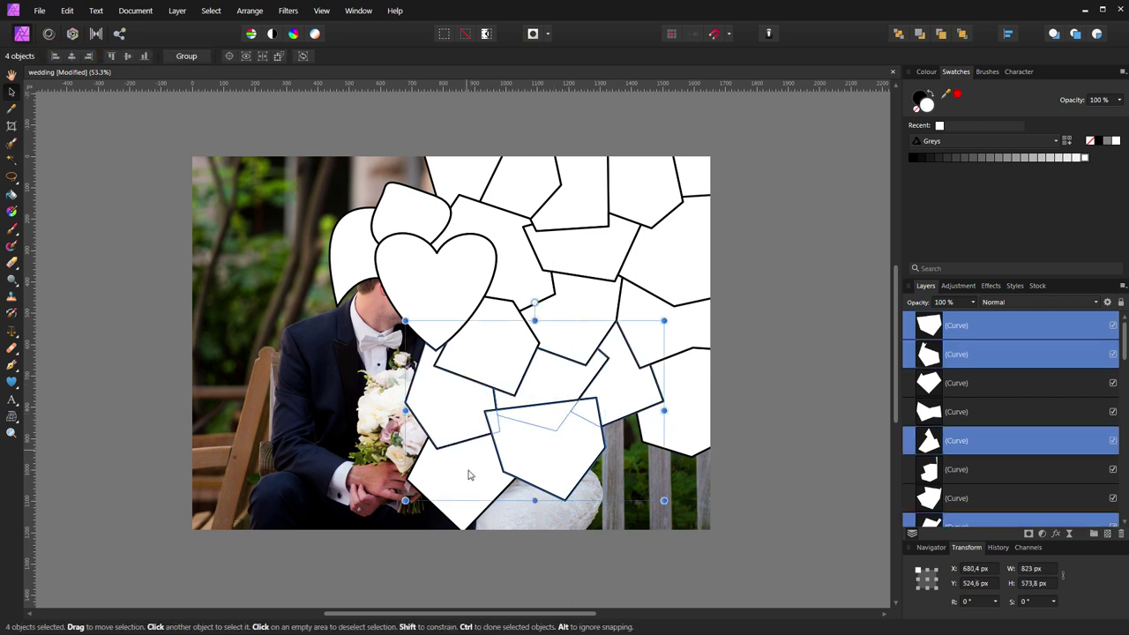
pyautogui.keyDown('shift'); pyautogui.click(470, 476); pyautogui.keyUp('shift')
pyautogui.rightClick(532, 443)
pyautogui.moveTo(562, 278)
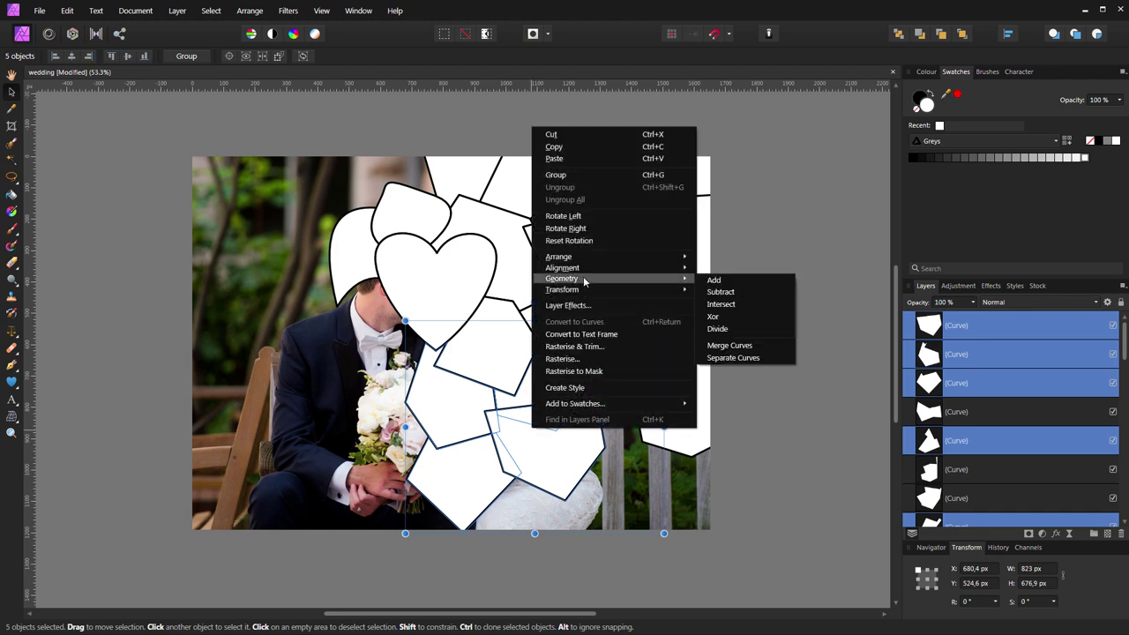
pyautogui.click(719, 329)
pyautogui.click(835, 413)
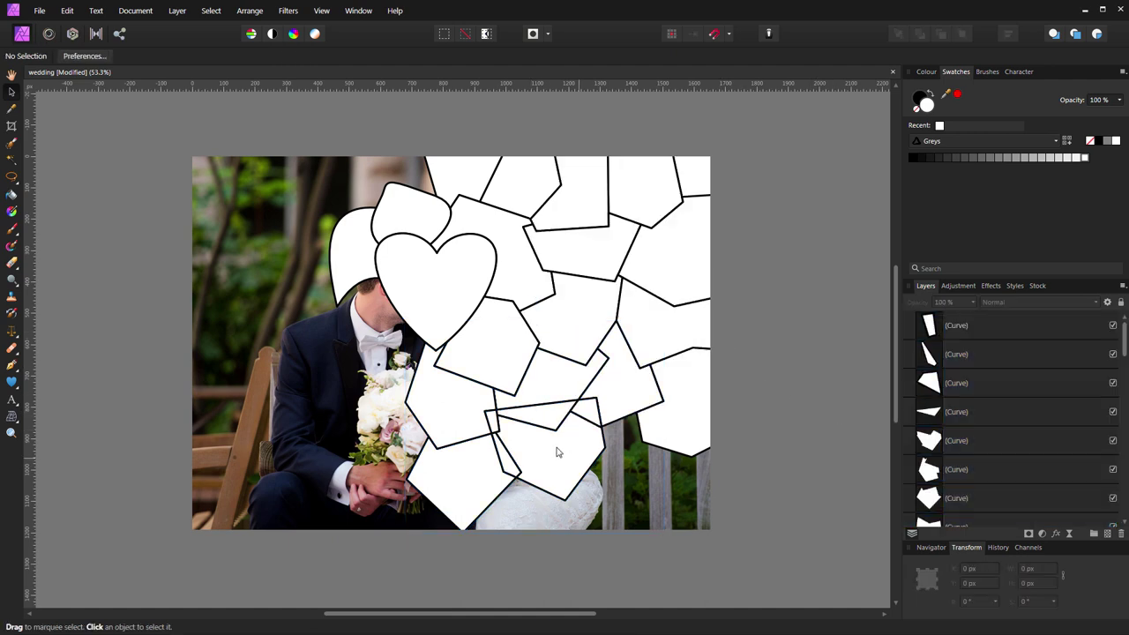
# Merge the first small sliver into its adjacent tile with Geometry > Add.
pyautogui.click(592, 415)
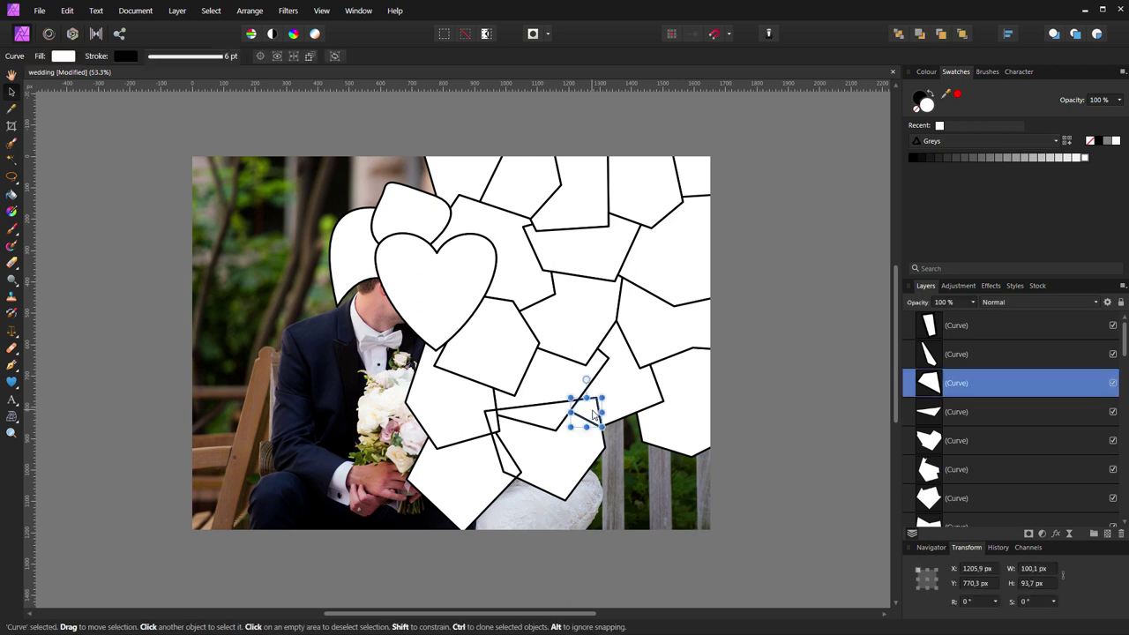
pyautogui.keyDown('shift'); pyautogui.click(624, 398); pyautogui.keyUp('shift')
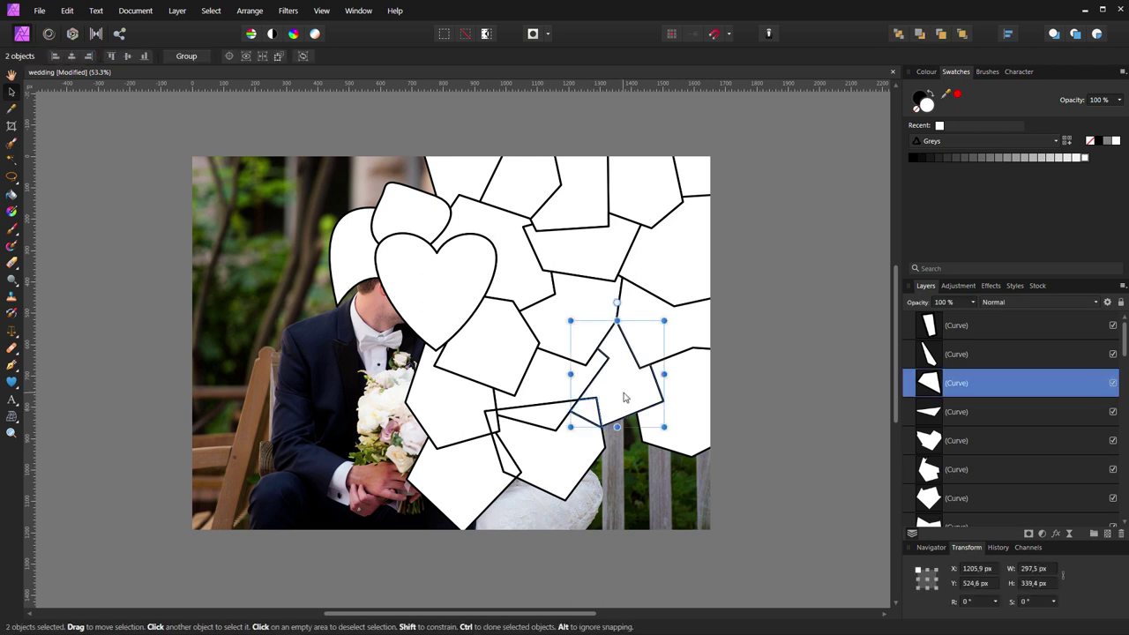
pyautogui.click(785, 392)
pyautogui.click(586, 412)
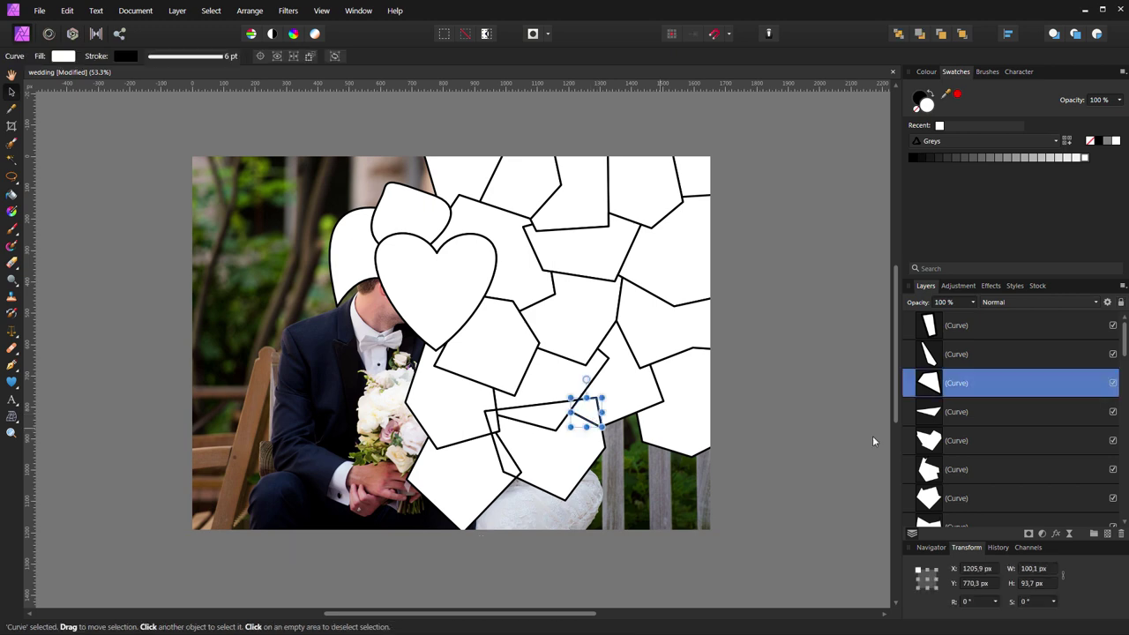
pyautogui.scroll(-3, 979, 429)
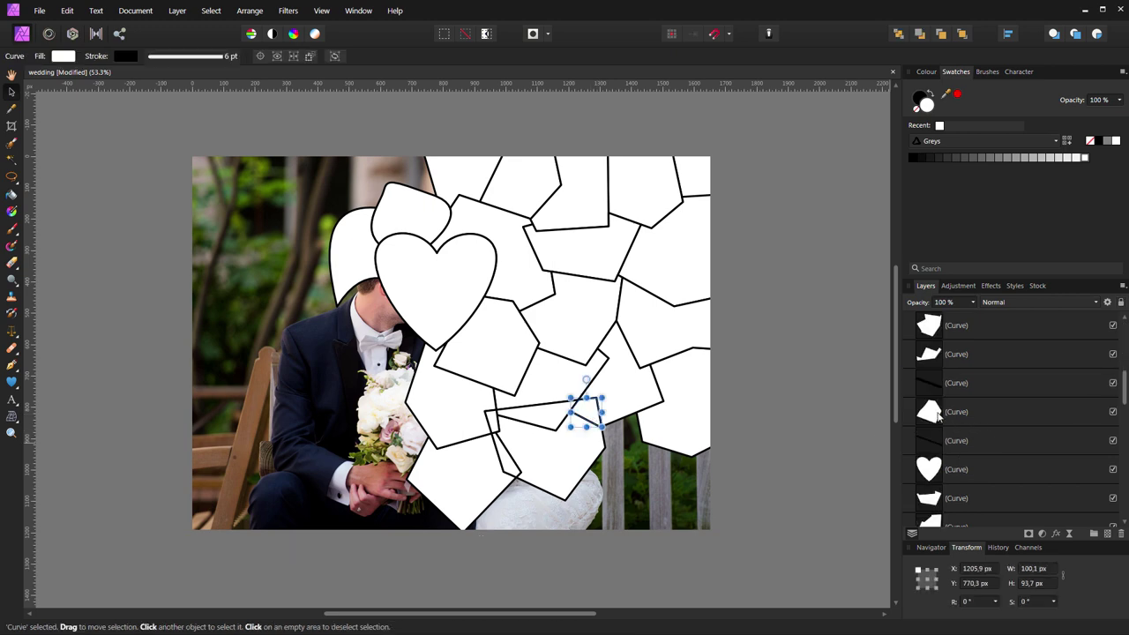
pyautogui.click(938, 417)
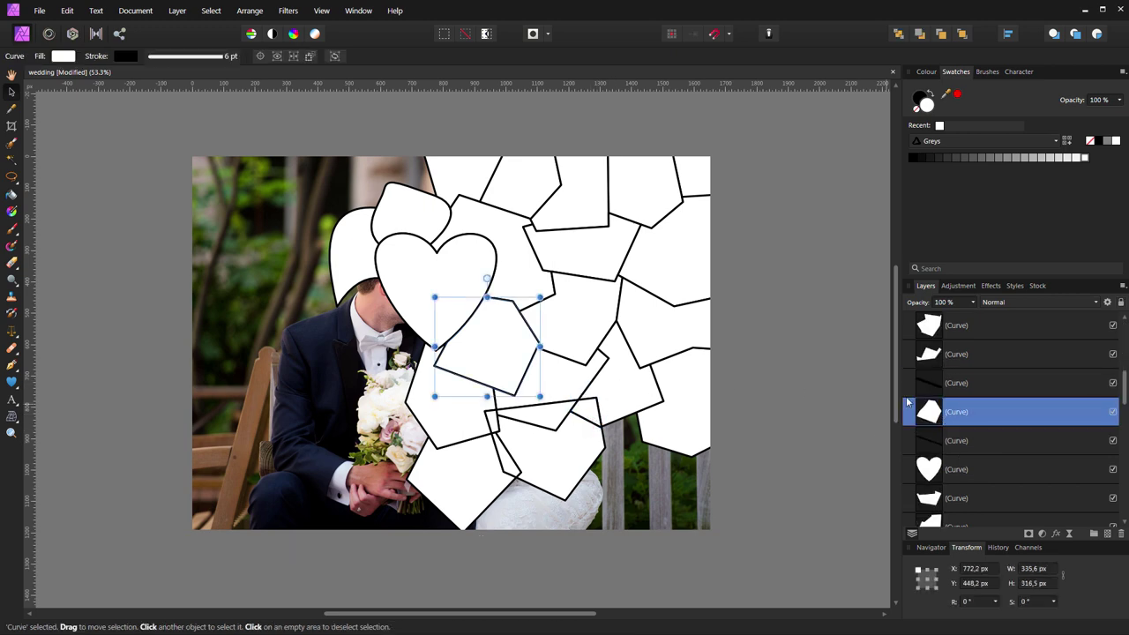
pyautogui.click(937, 330)
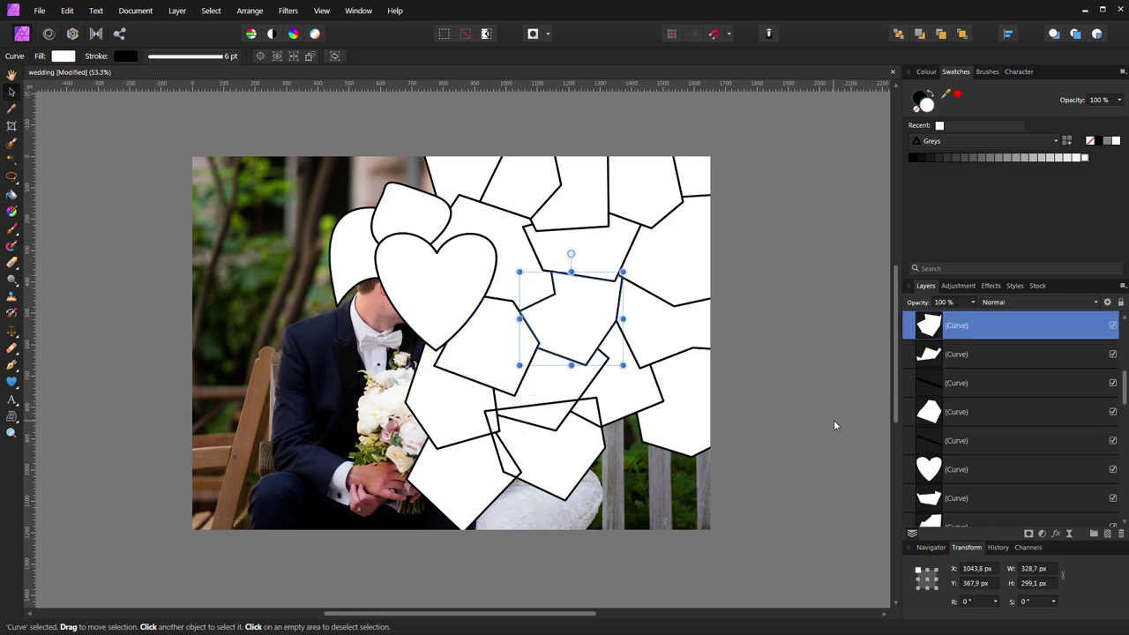
pyautogui.click(598, 414)
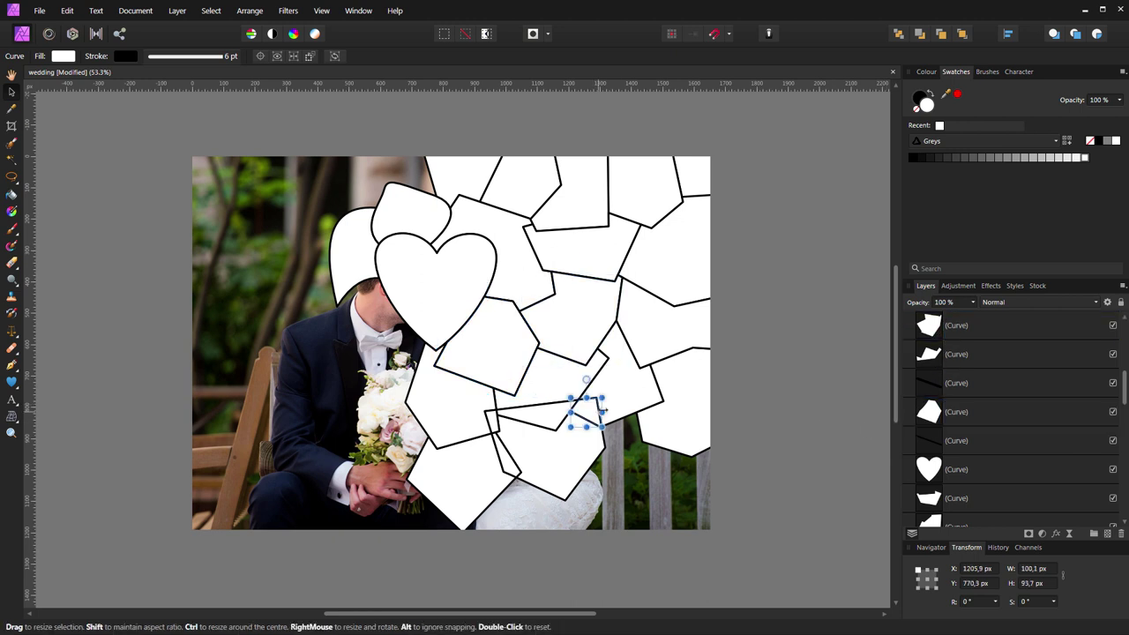
pyautogui.keyDown('shift'); pyautogui.click(624, 398); pyautogui.keyUp('shift')
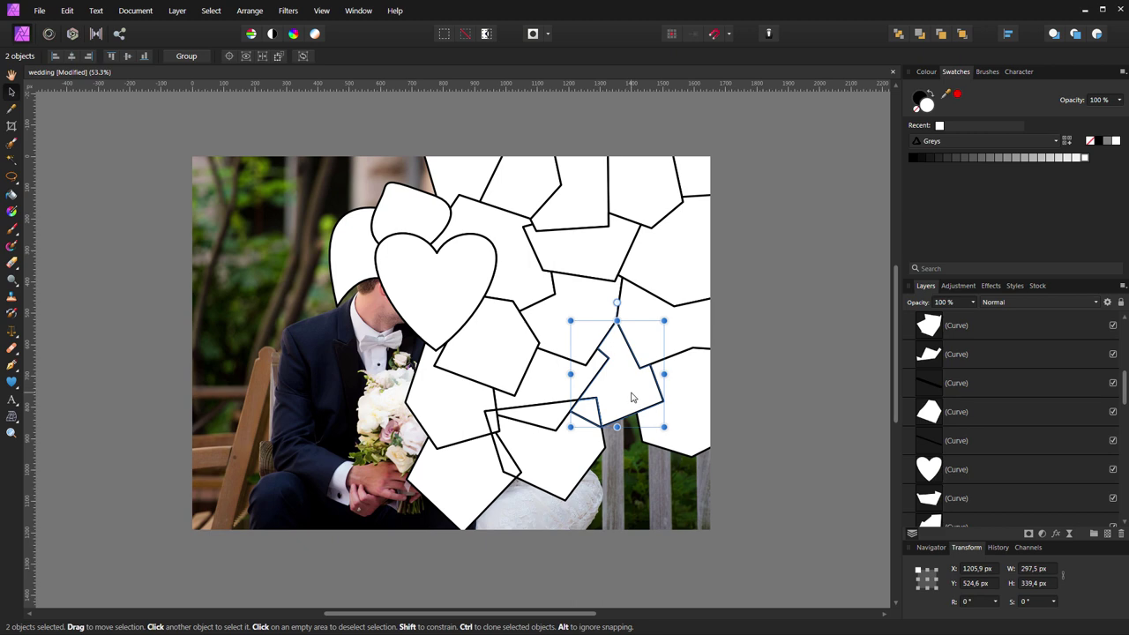
pyautogui.rightClick(622, 394)
pyautogui.moveTo(652, 240)
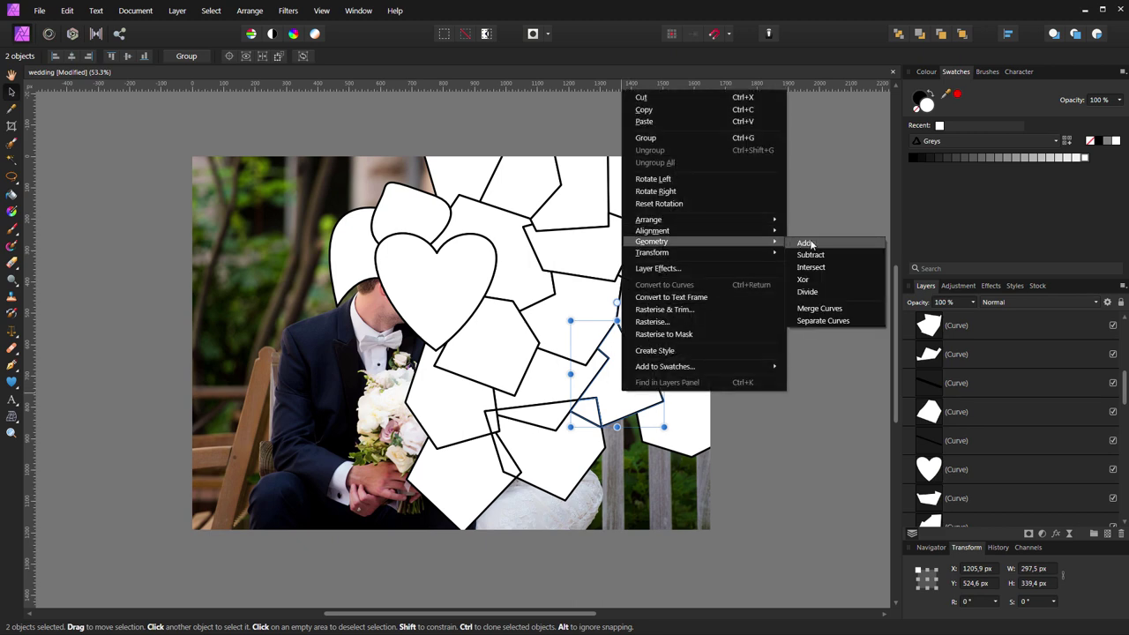
pyautogui.click(805, 243)
# Merge the thin quadrilateral sliver and the thin shape near the dress into neighbouring tiles.
pyautogui.click(553, 414)
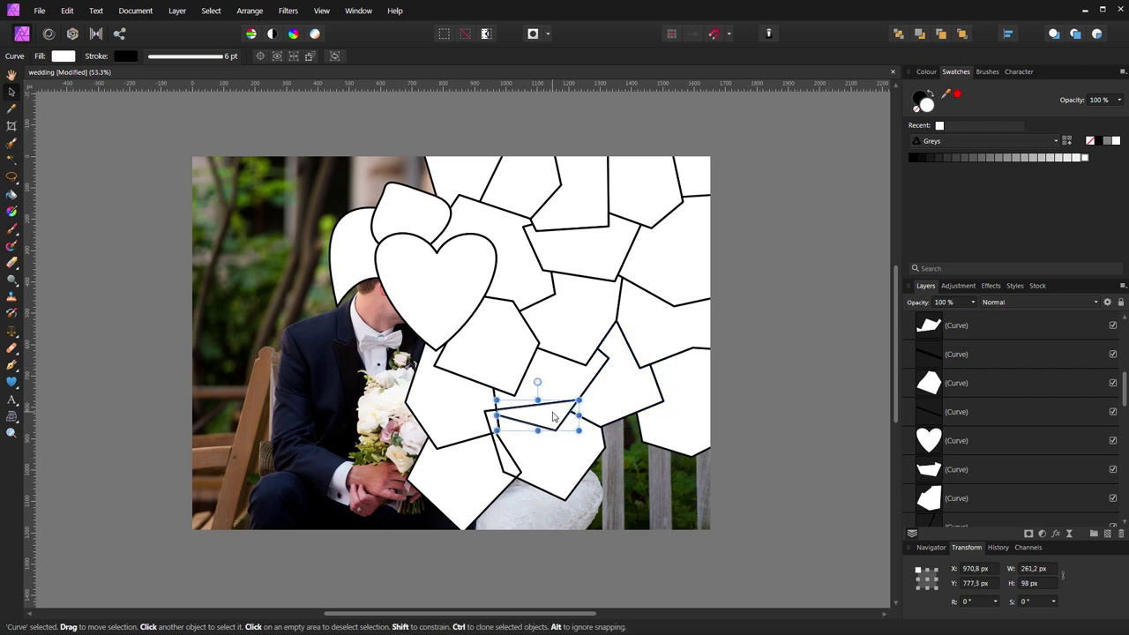
pyautogui.keyDown('shift'); pyautogui.click(547, 383); pyautogui.keyUp('shift')
pyautogui.rightClick(547, 379)
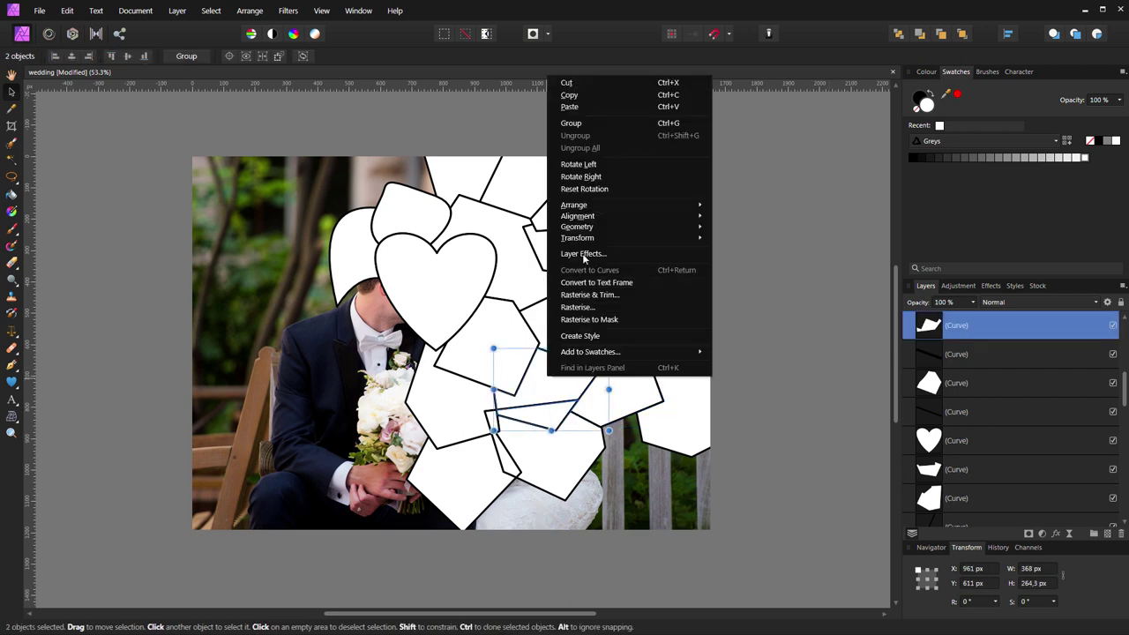
pyautogui.click(731, 228)
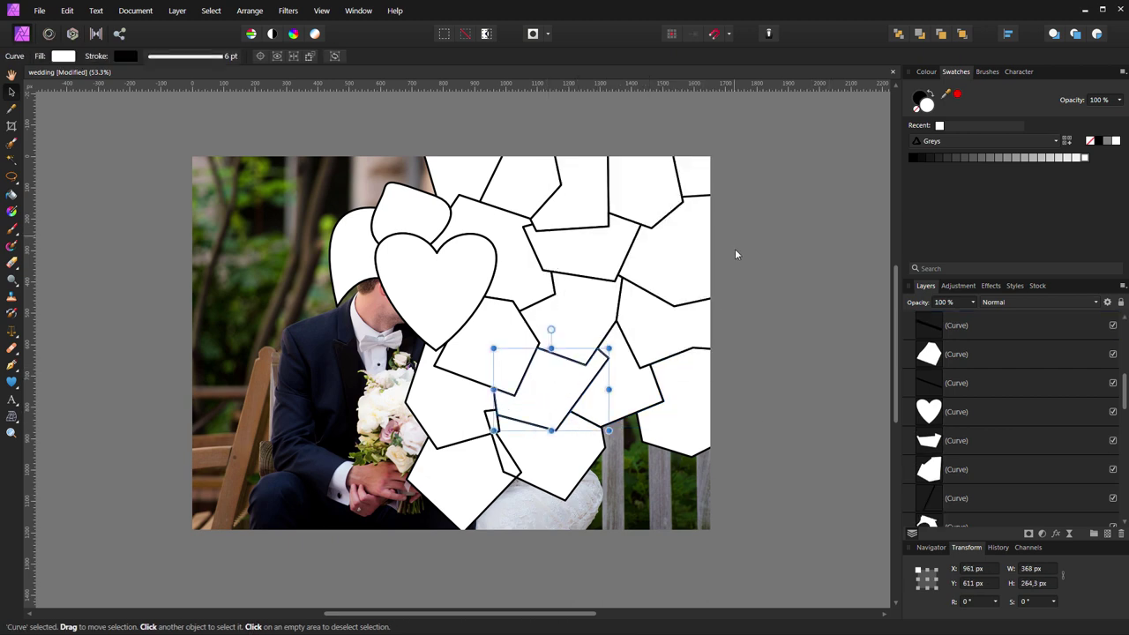
pyautogui.click(813, 415)
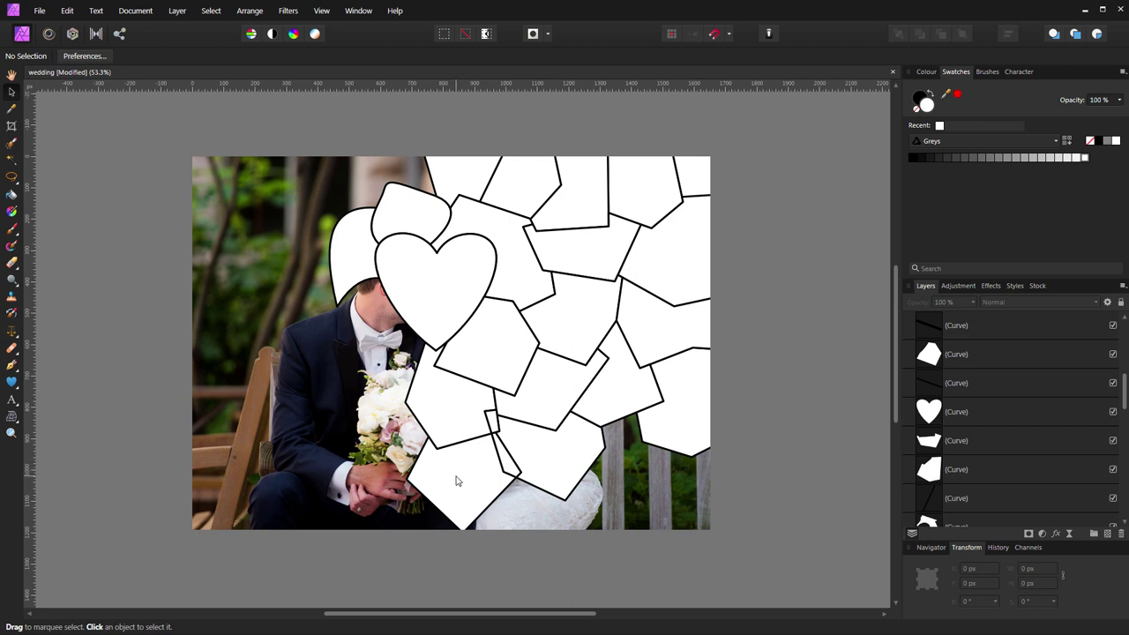
pyautogui.click(516, 466)
pyautogui.keyDown('shift'); pyautogui.click(542, 465); pyautogui.keyUp('shift')
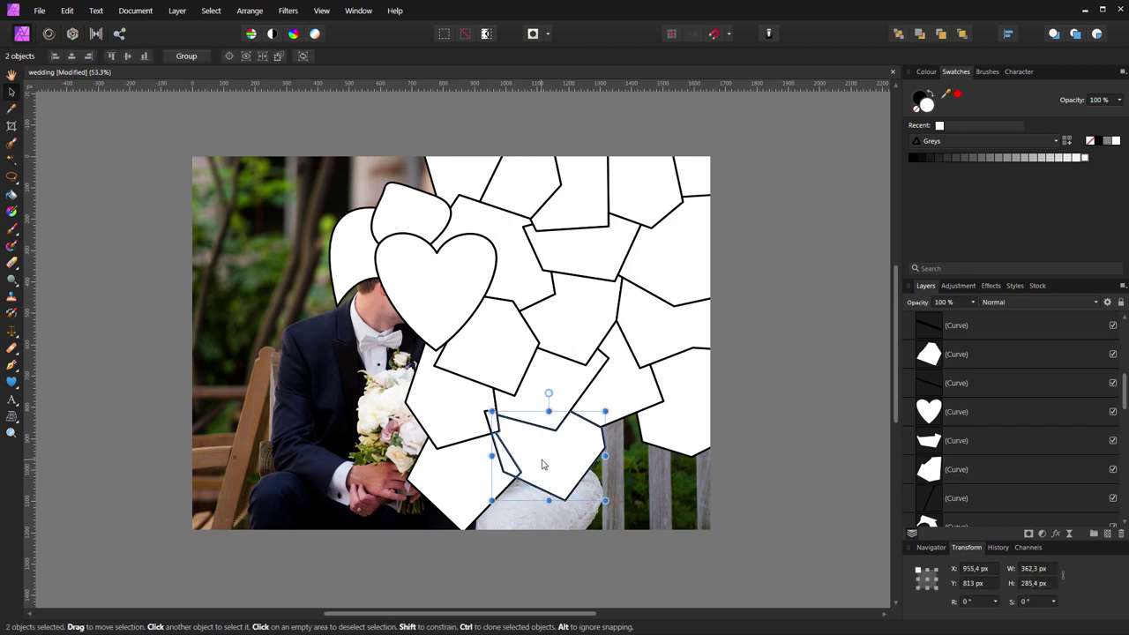
pyautogui.rightClick(542, 465)
pyautogui.moveTo(573, 304)
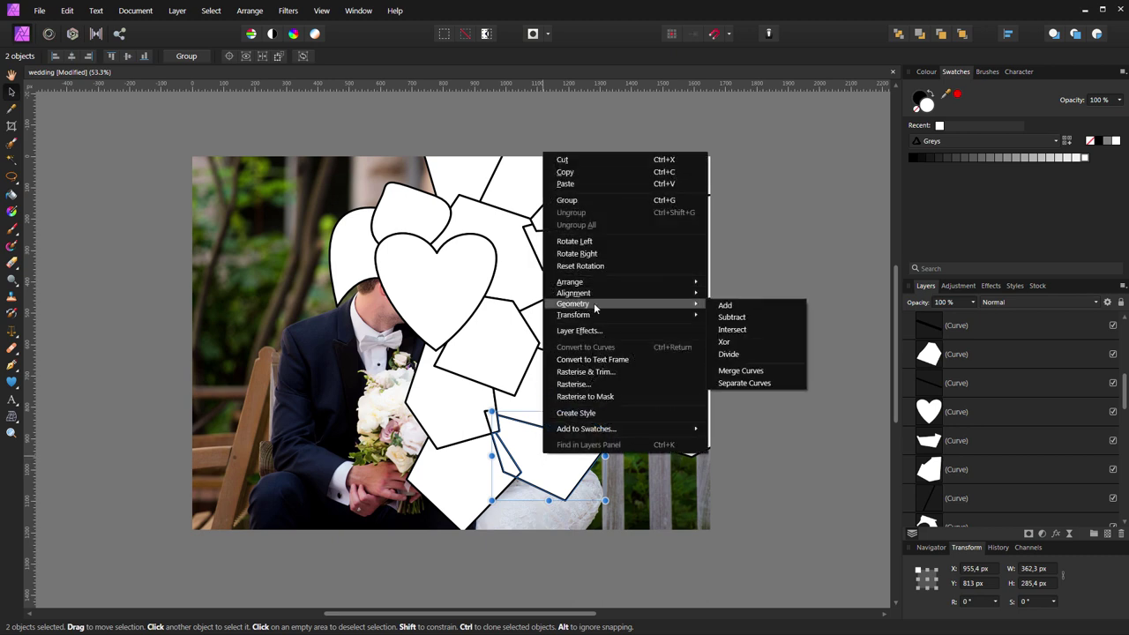
pyautogui.click(724, 305)
pyautogui.click(574, 488)
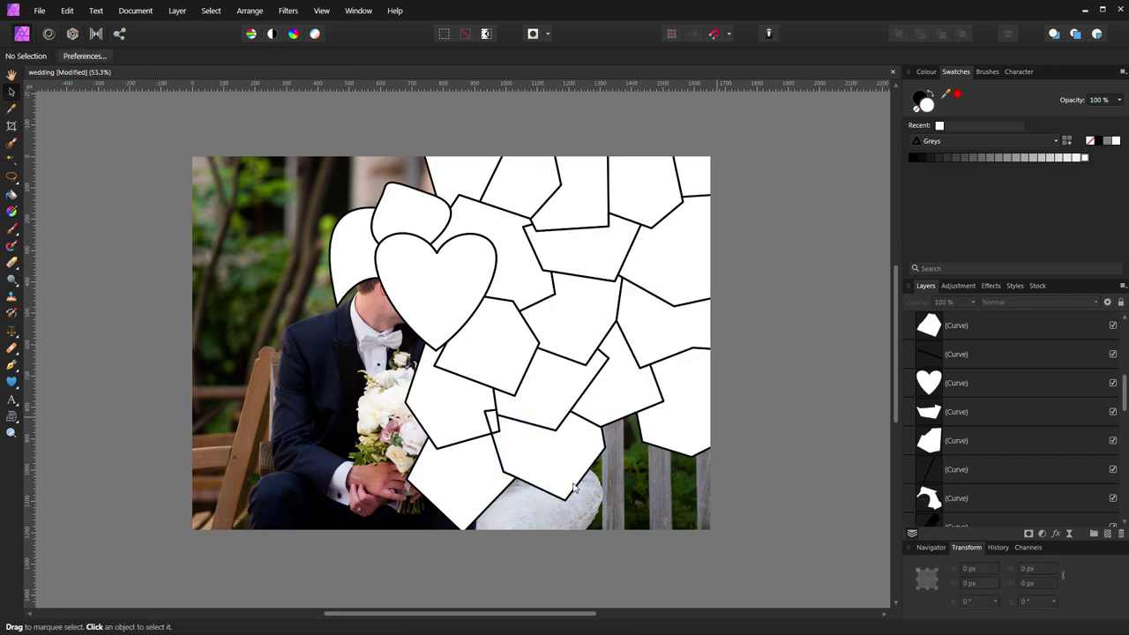
# Merge the thin piece near the bouquet into its neighbouring tile.
pyautogui.click(495, 428)
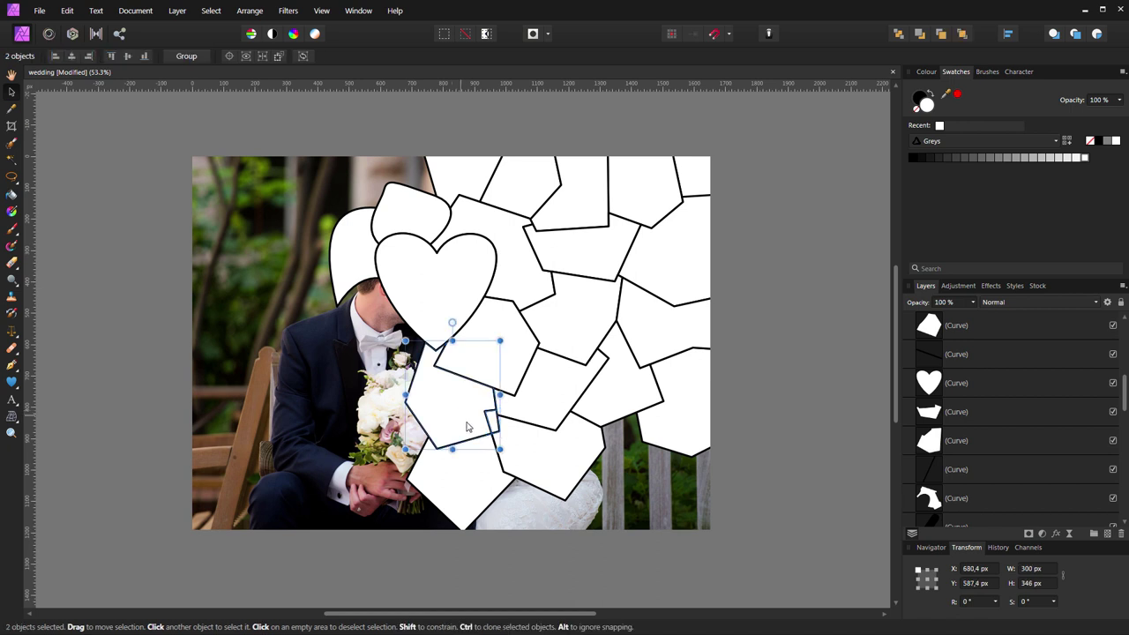
pyautogui.rightClick(459, 409)
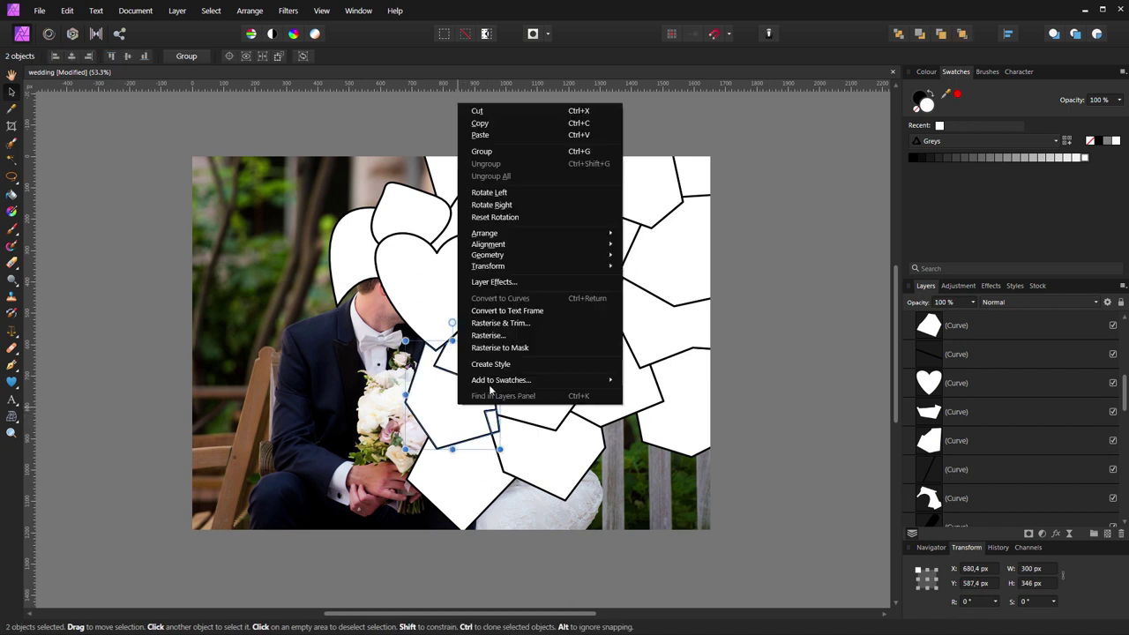
pyautogui.moveTo(488, 254)
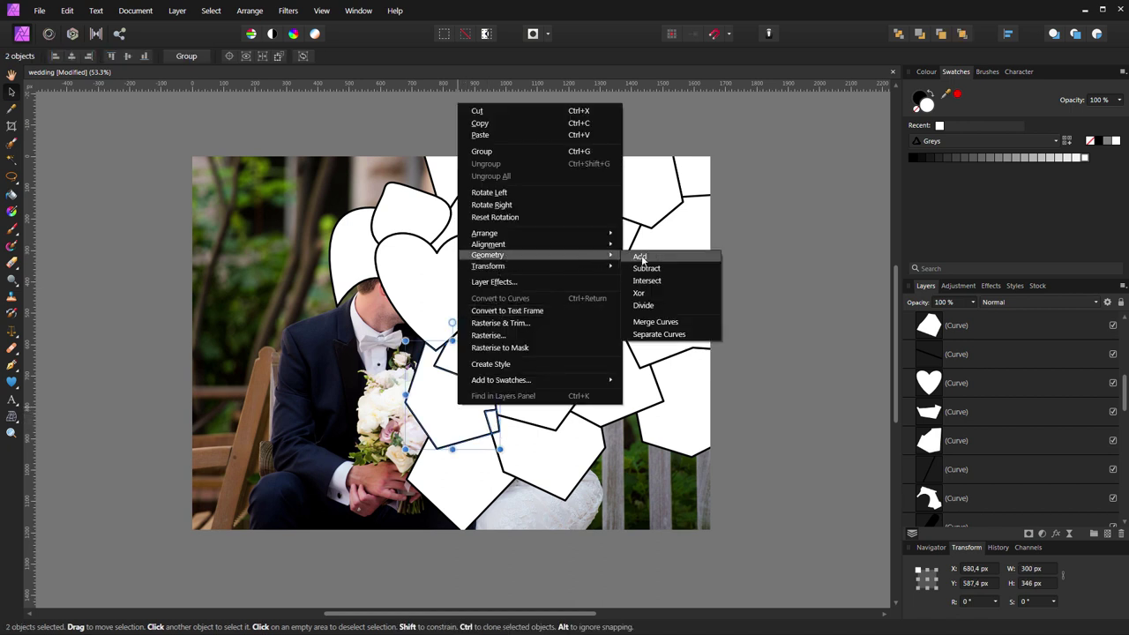
pyautogui.click(642, 259)
pyautogui.click(789, 473)
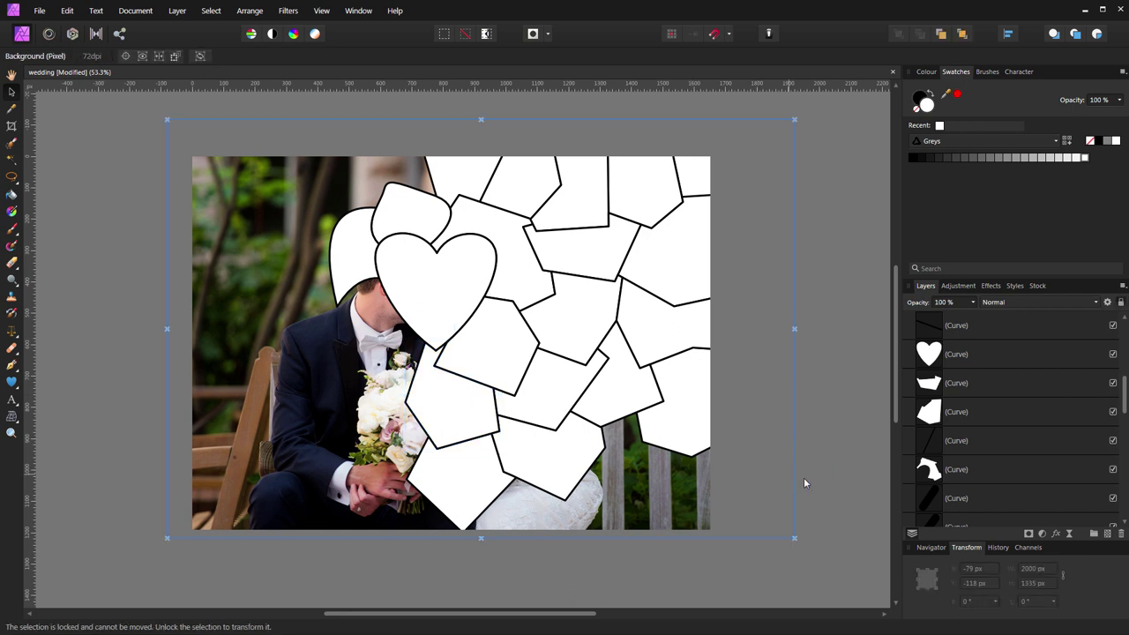
pyautogui.click(837, 494)
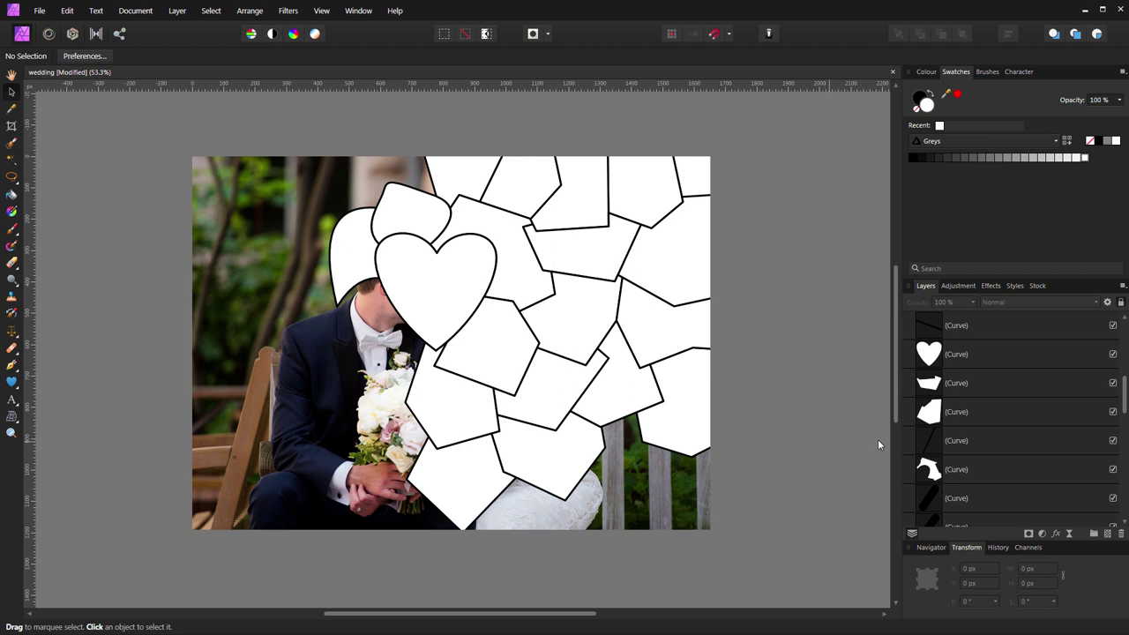
# Browse the small curve layers in the Layers panel to locate the stray one.
pyautogui.click(934, 334)
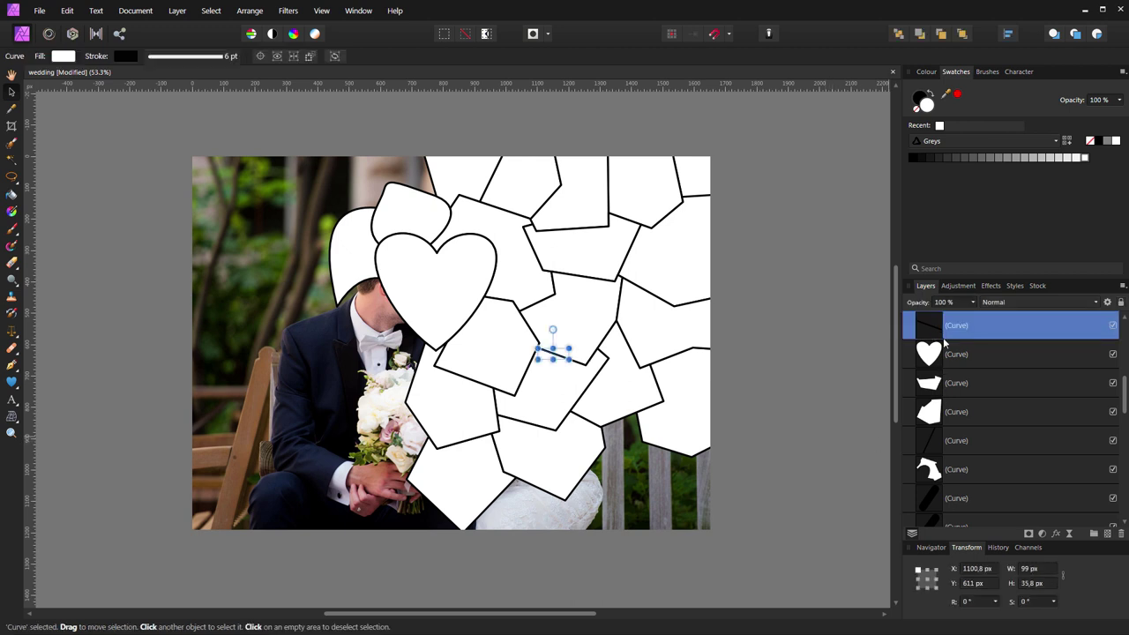
pyautogui.keyDown('ctrl'); pyautogui.click(939, 441); pyautogui.keyUp('ctrl')
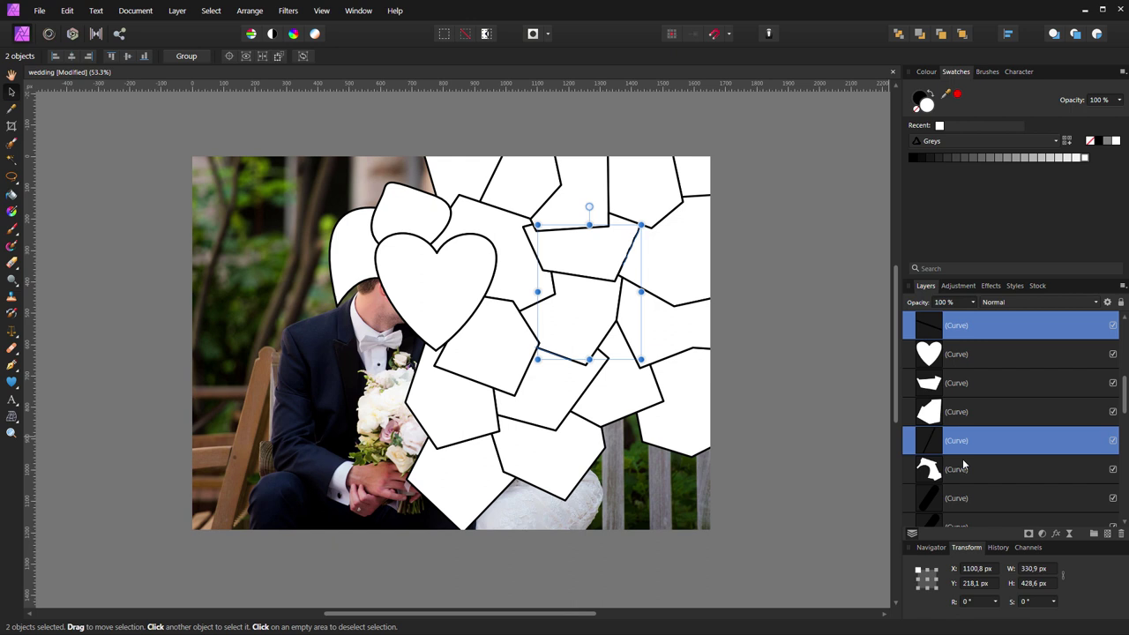
pyautogui.keyDown('ctrl'); pyautogui.click(988, 507); pyautogui.keyUp('ctrl')
pyautogui.keyDown('ctrl'); pyautogui.click(986, 516); pyautogui.keyUp('ctrl')
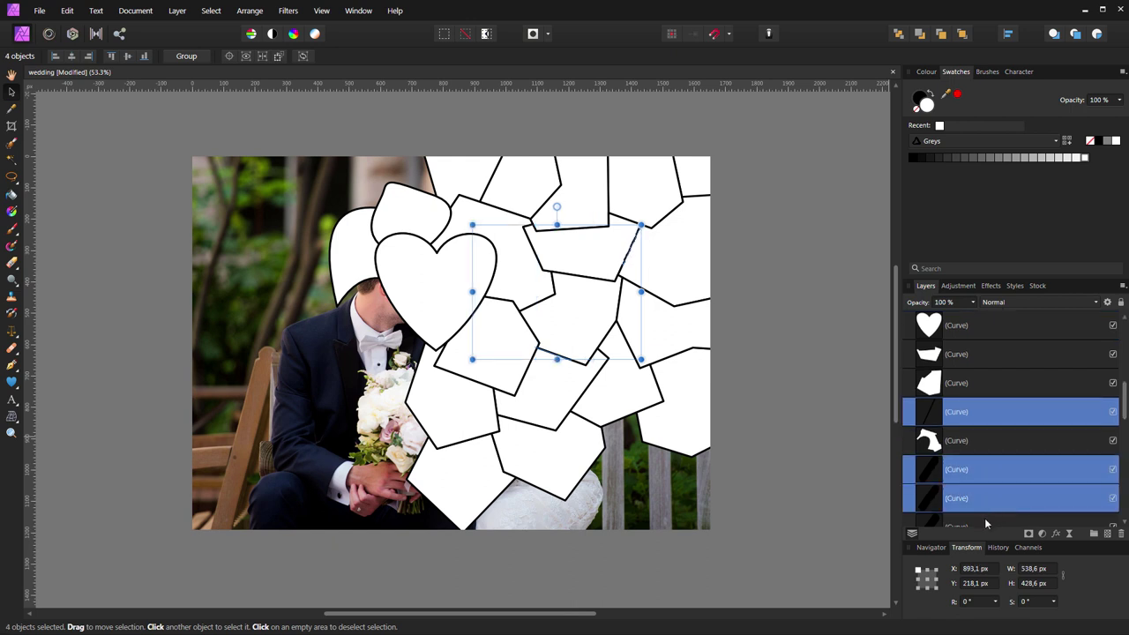
pyautogui.keyDown('ctrl'); pyautogui.click(986, 524); pyautogui.keyUp('ctrl')
pyautogui.click(980, 512)
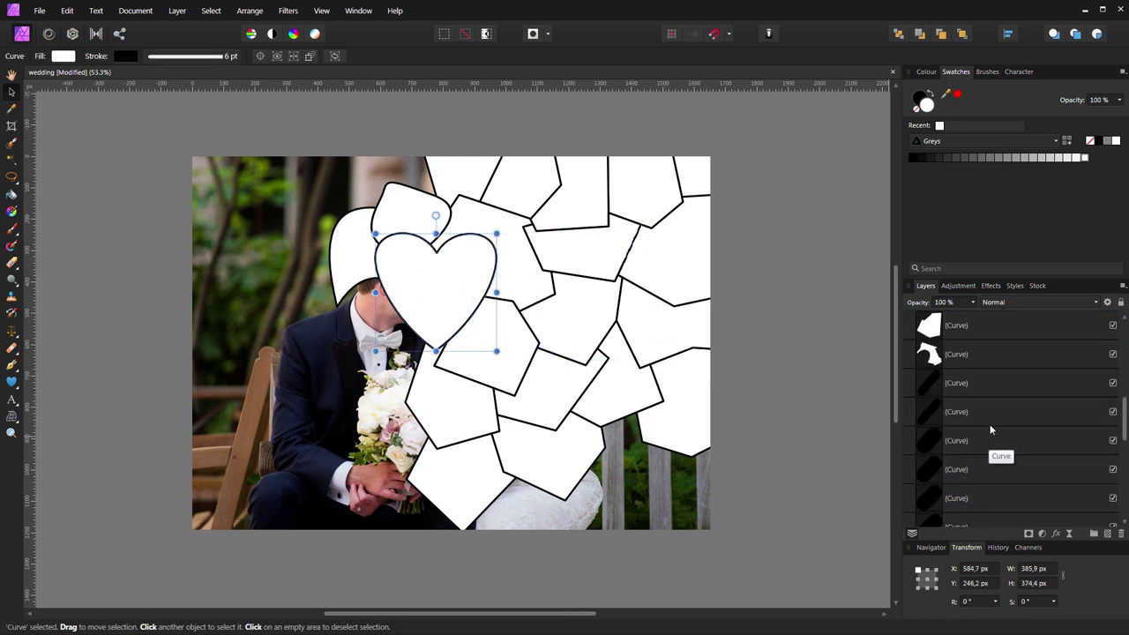
pyautogui.click(992, 381)
pyautogui.scroll(3, 998, 417)
pyautogui.scroll(2, 1001, 427)
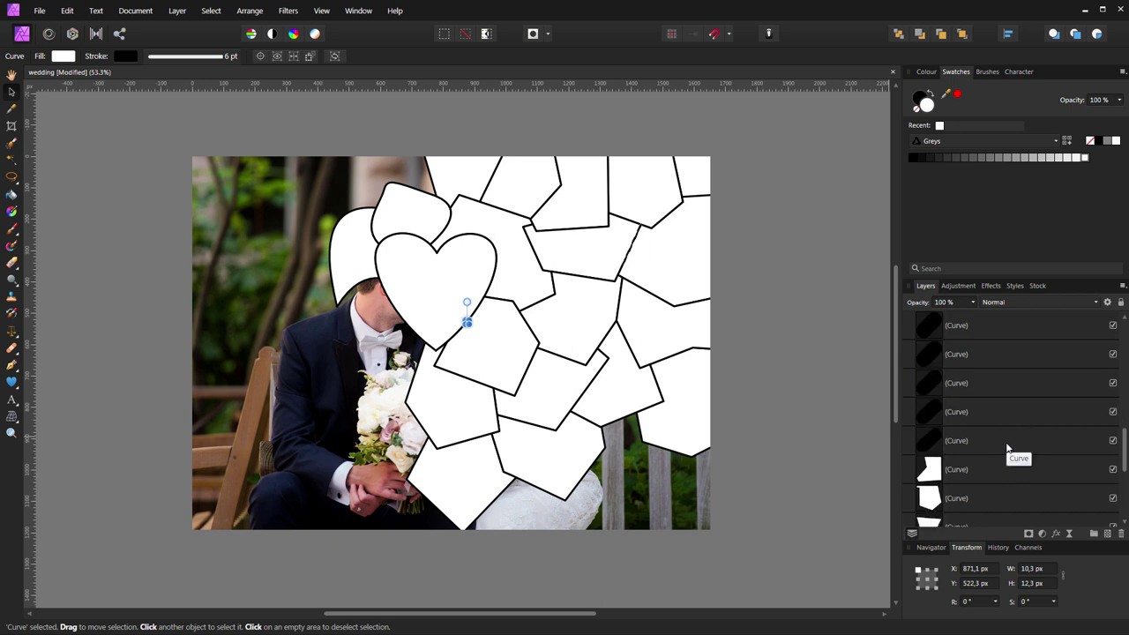
pyautogui.keyDown('shift'); pyautogui.click(1008, 441); pyautogui.keyUp('shift')
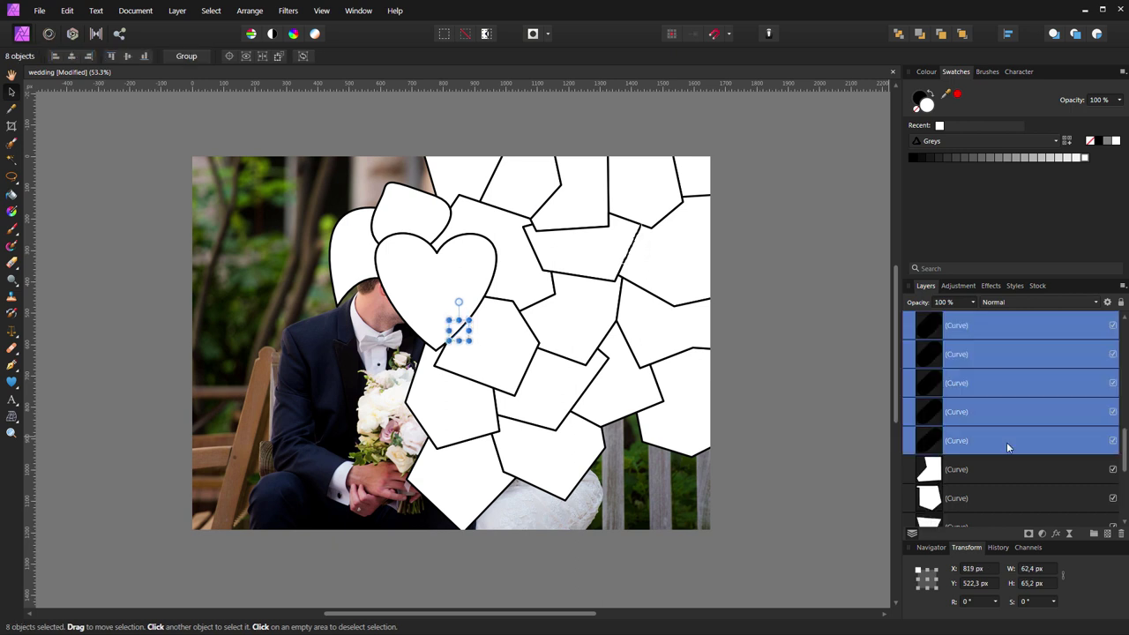
pyautogui.click(1006, 442)
pyautogui.scroll(2, 1006, 442)
pyautogui.scroll(1, 1010, 442)
pyautogui.scroll(1, 1012, 445)
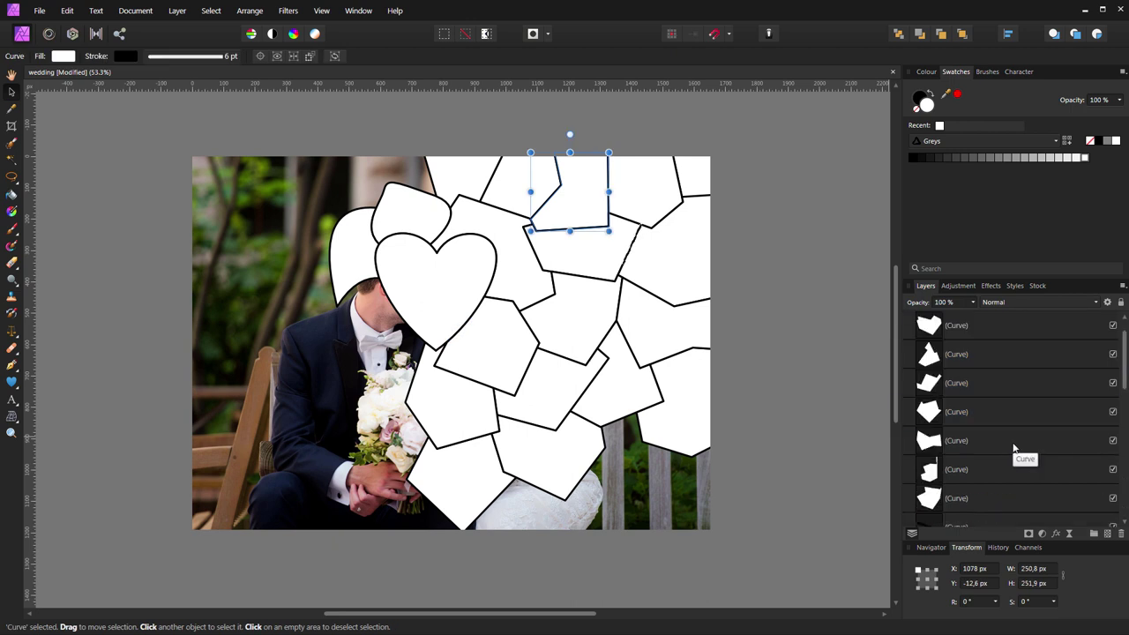
pyautogui.scroll(-2, 1014, 449)
# Delete the tiny stray curve layer among the tiles and select the top curve.
pyautogui.click(1005, 385)
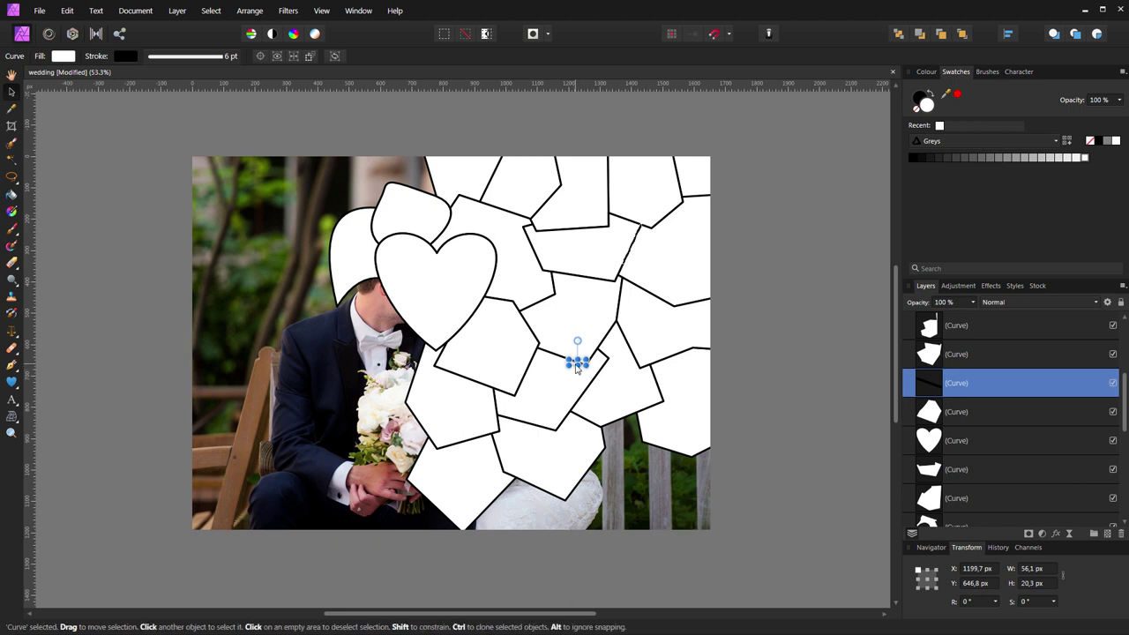
pyautogui.press('Delete')
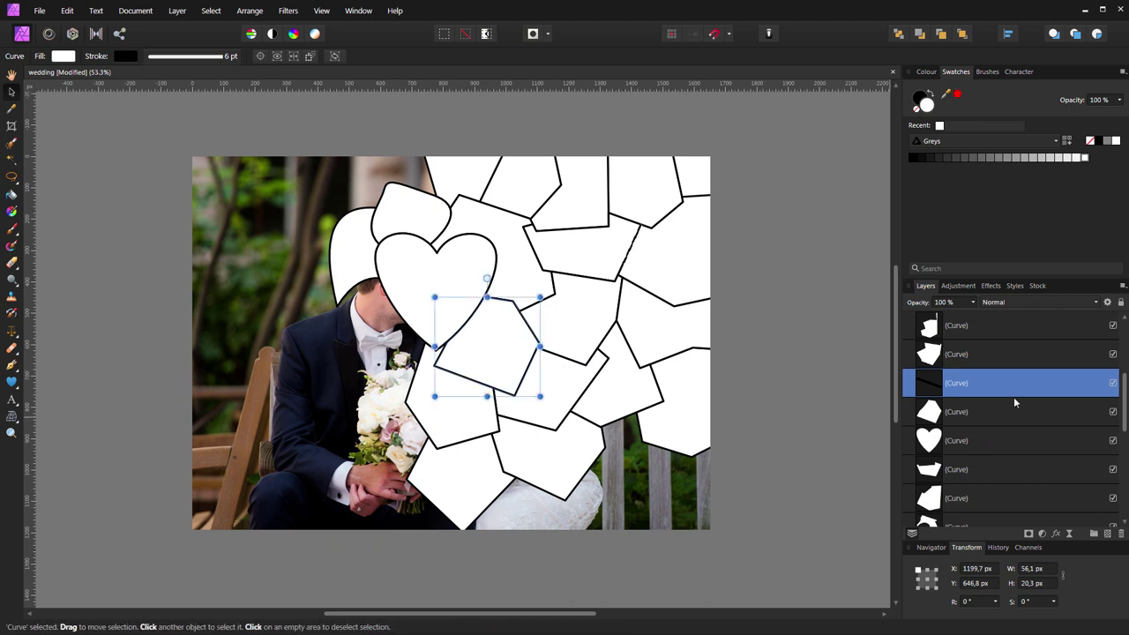
pyautogui.scroll(-5, 1017, 398)
pyautogui.scroll(2, 1027, 400)
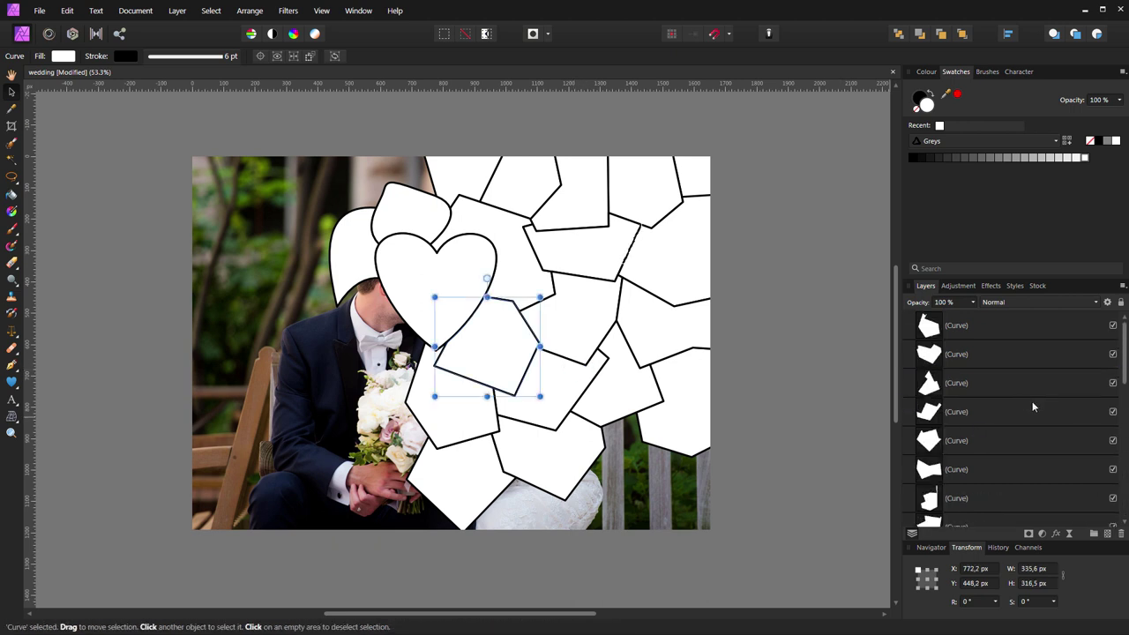
pyautogui.click(1039, 326)
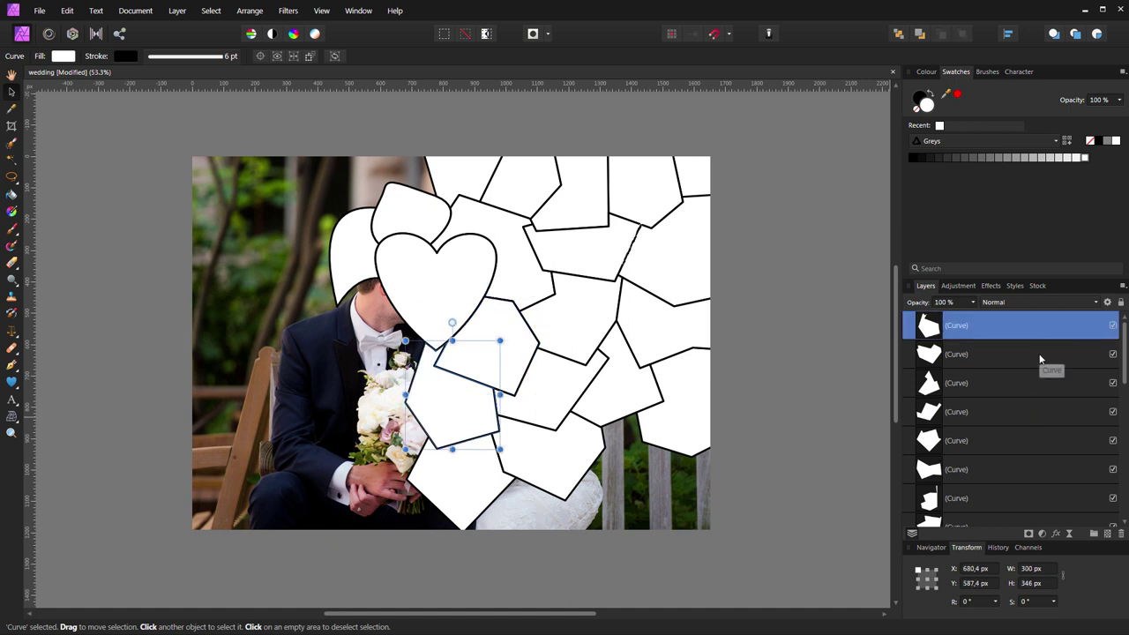
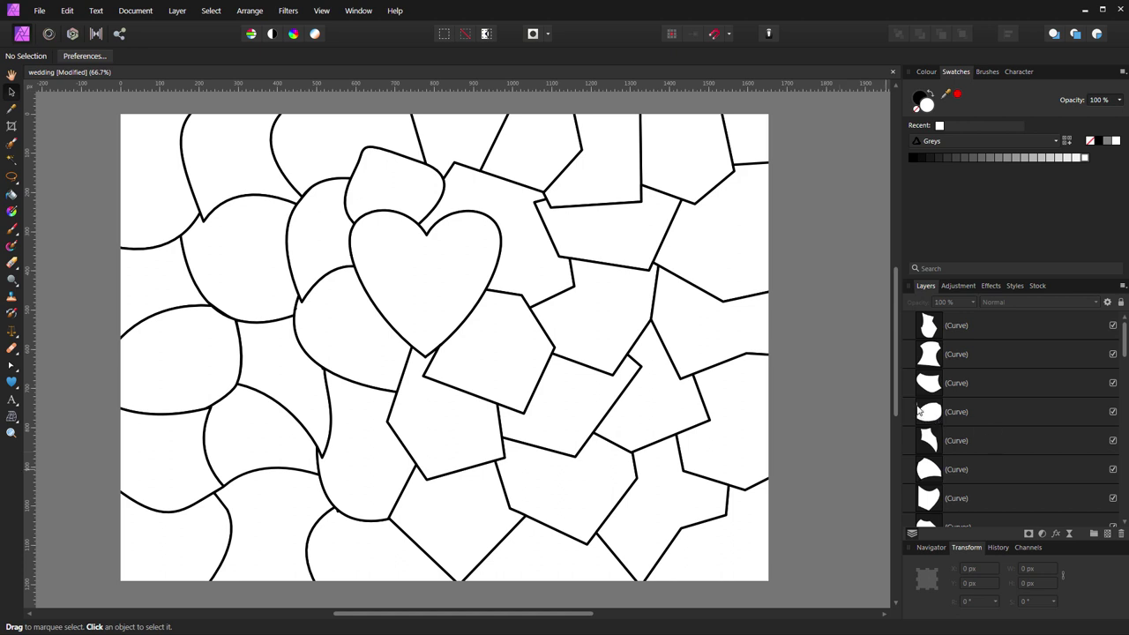
# Select several puzzle-piece curves to find the thin stray sliver near the top.
pyautogui.click(1074, 422)
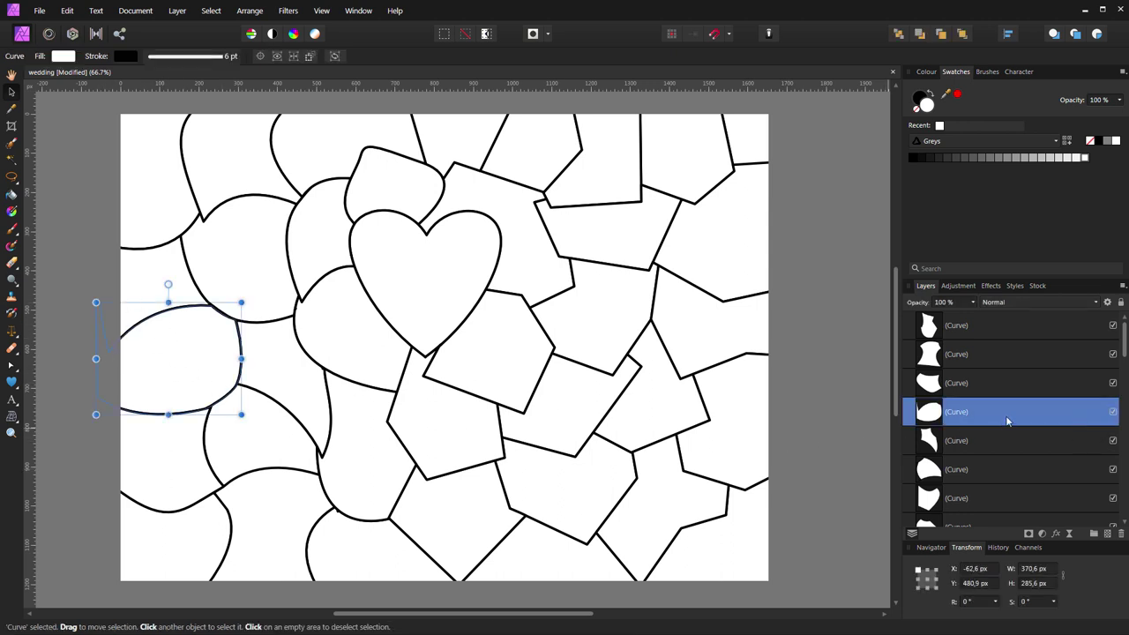
pyautogui.scroll(-5, 1013, 420)
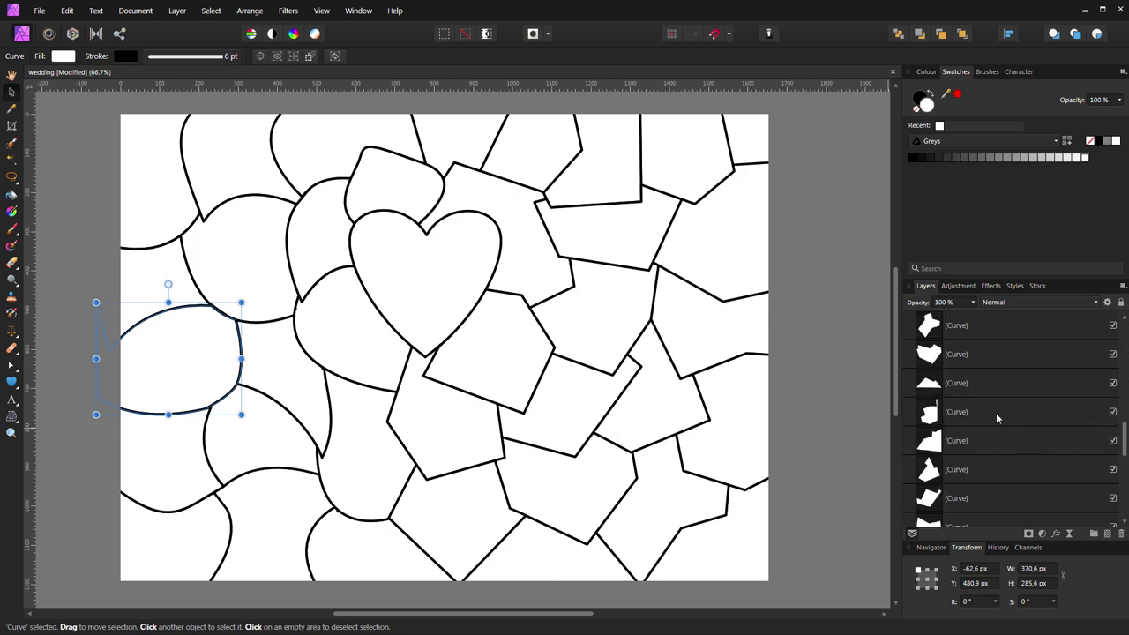
pyautogui.click(996, 412)
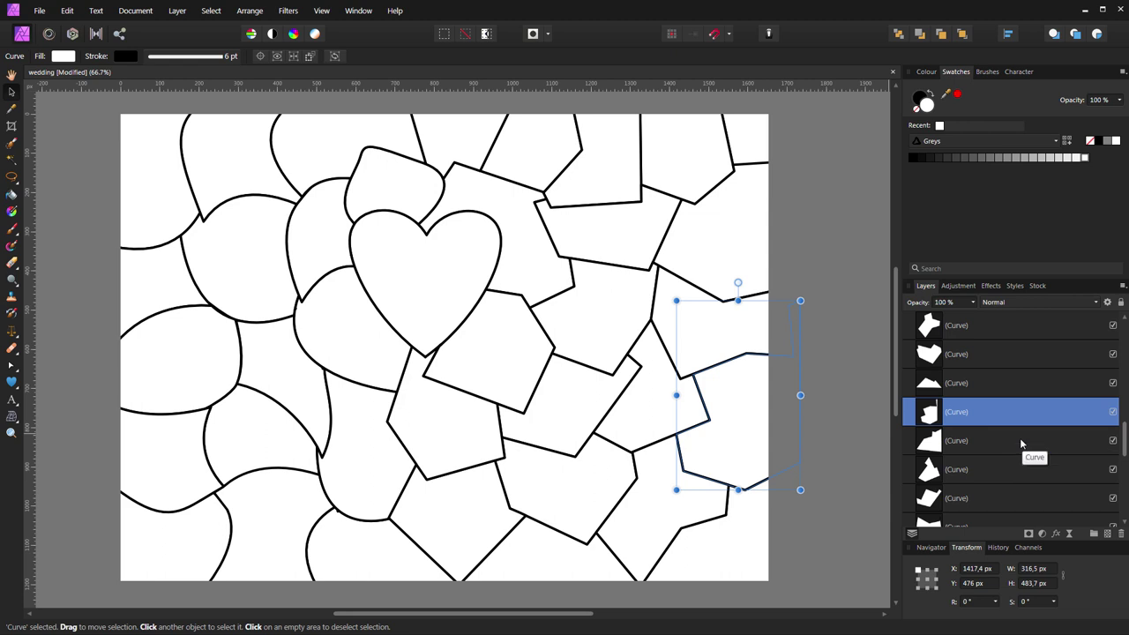
pyautogui.scroll(-3, 1017, 438)
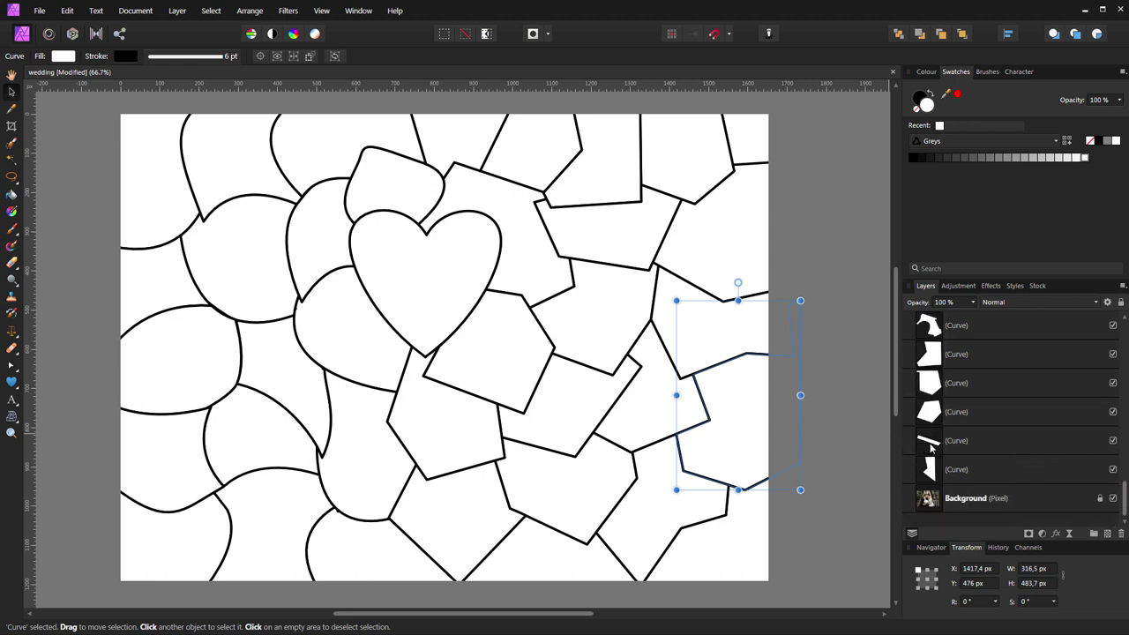
pyautogui.click(988, 443)
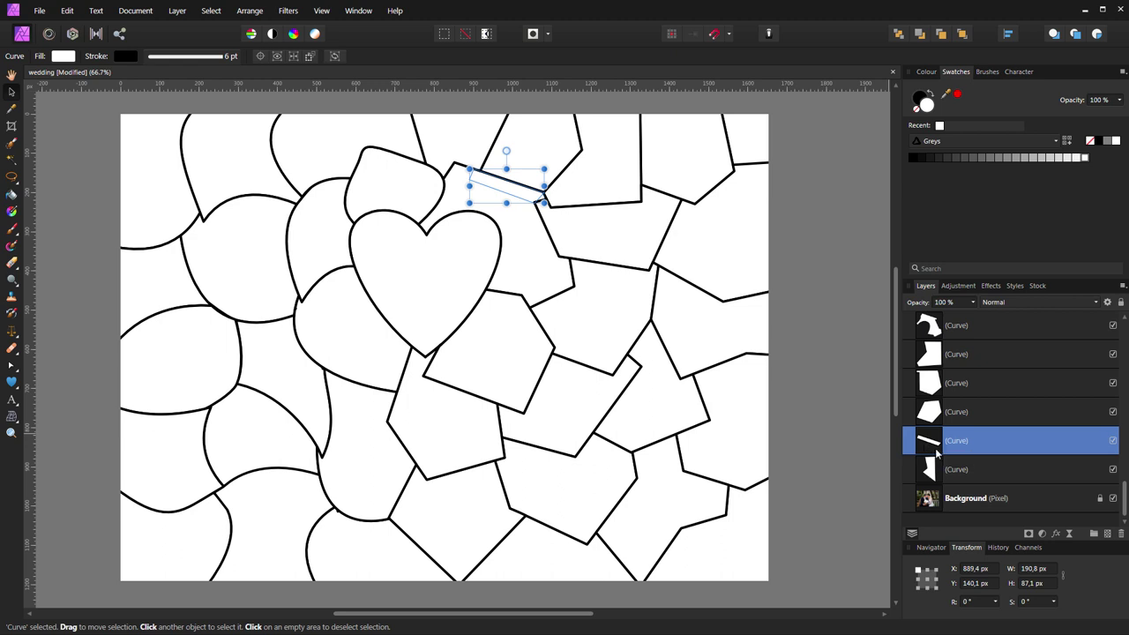
pyautogui.scroll(-1, 647, 398)
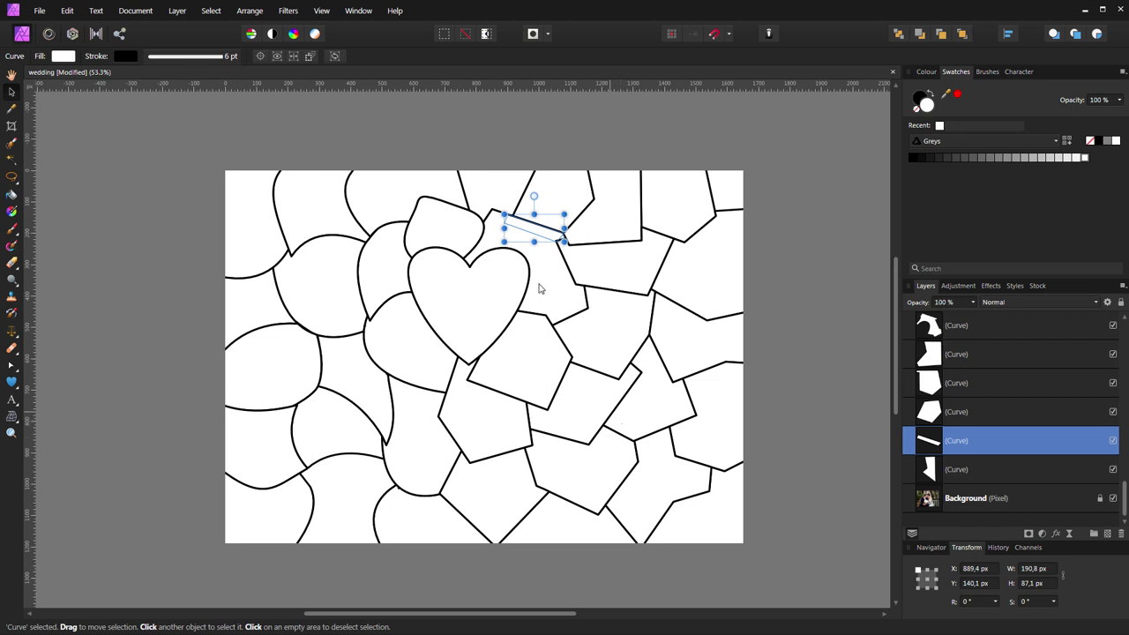
# Switch to the Node Tool and zoom in close on the sliver shape.
pyautogui.doubleClick(1098, 440)
pyautogui.press('Escape')
pyautogui.click(11, 365)
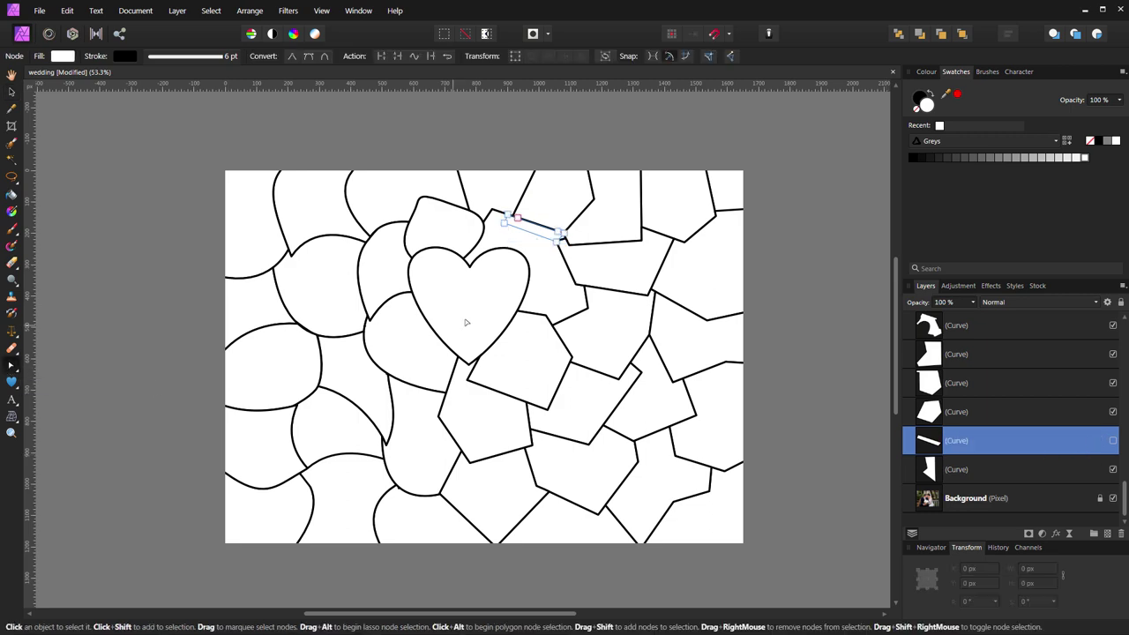
pyautogui.scroll(3, 466, 320)
pyautogui.scroll(3, 453, 415)
pyautogui.moveTo(454, 416); pyautogui.dragTo(449, 501)
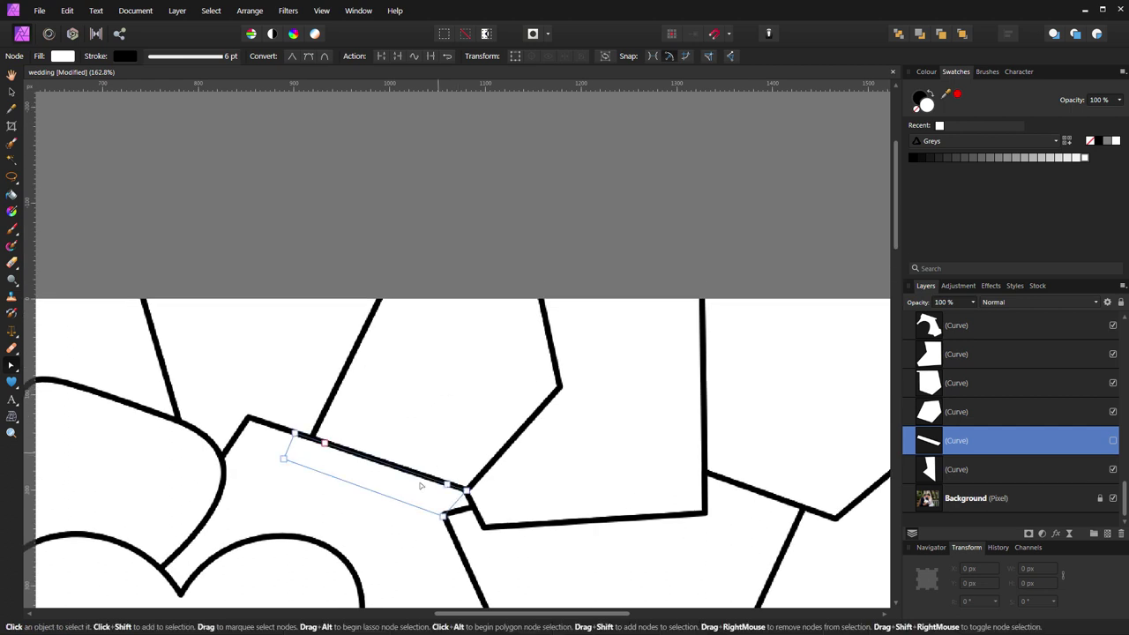
# Delete the sliver's nodes one by one until the stray curve is gone.
pyautogui.click(284, 459)
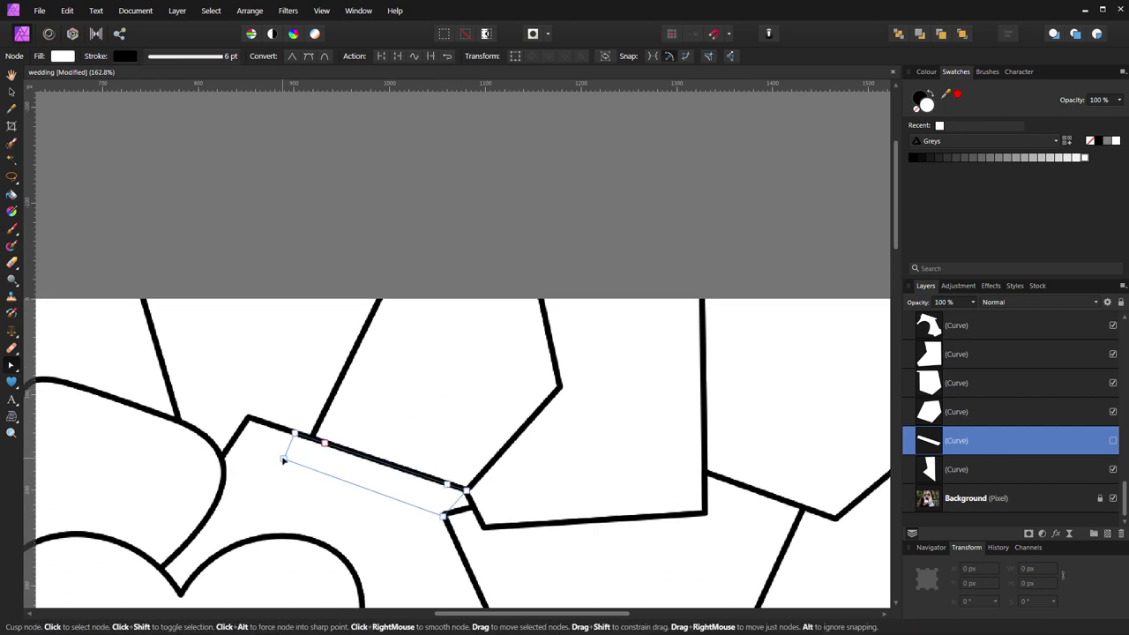
pyautogui.press('Delete')
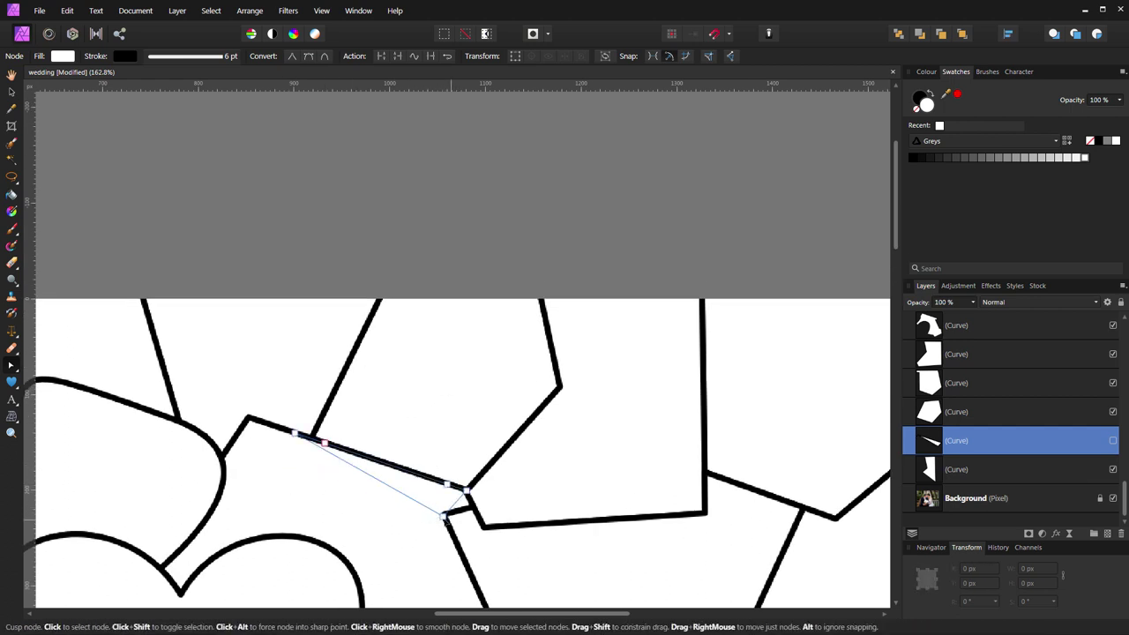
pyautogui.click(443, 515)
pyautogui.press('Delete')
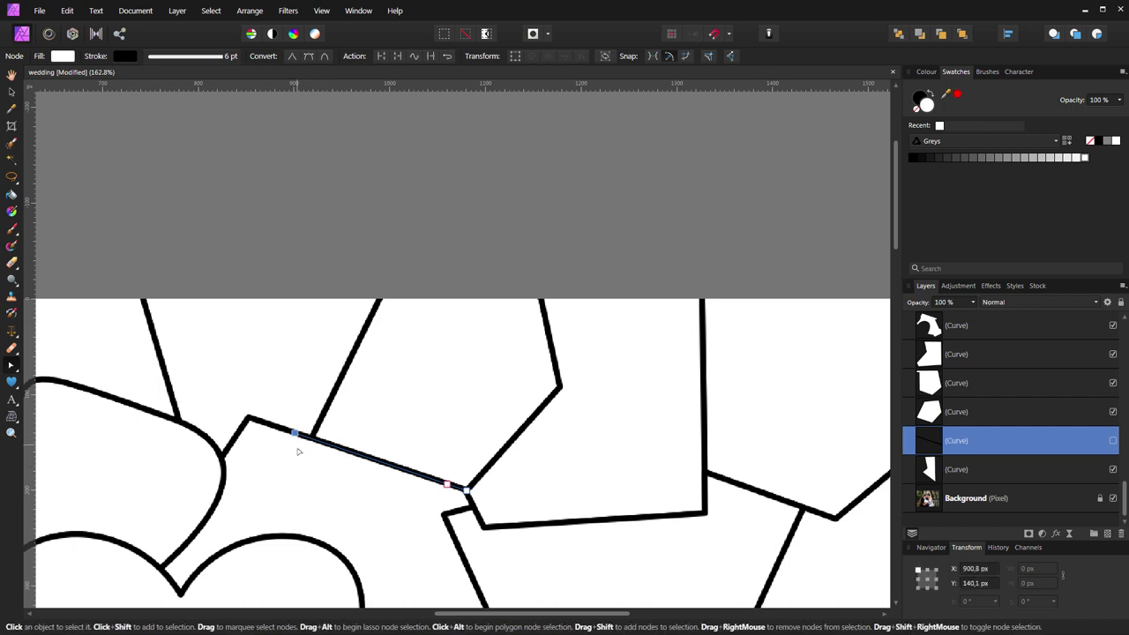
pyautogui.moveTo(296, 434); pyautogui.dragTo(312, 437)
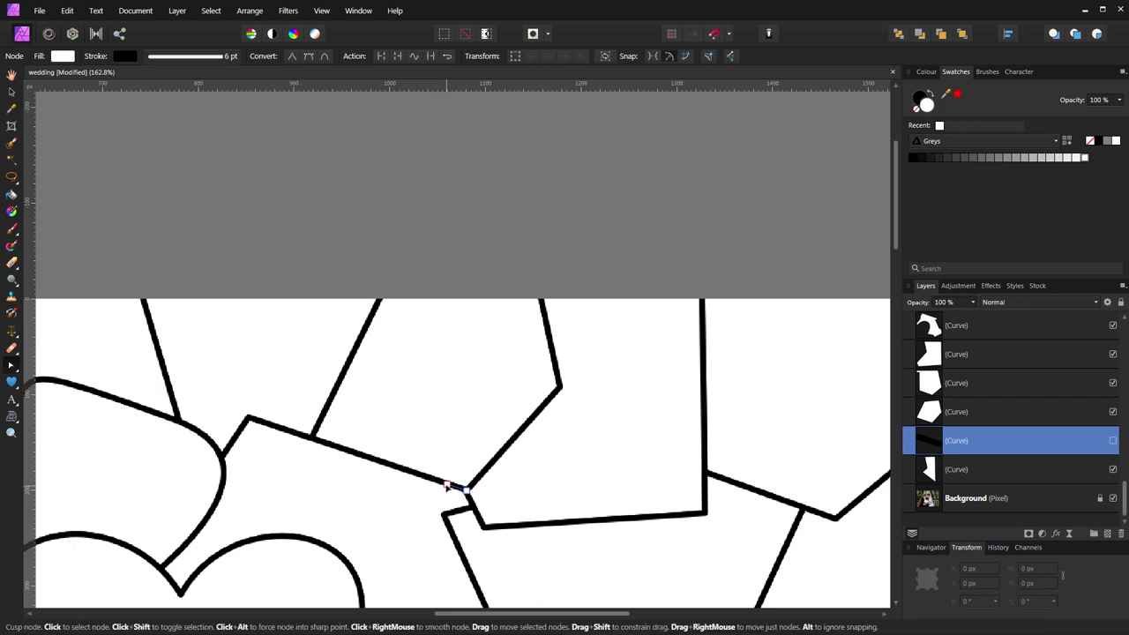
pyautogui.press('Delete')
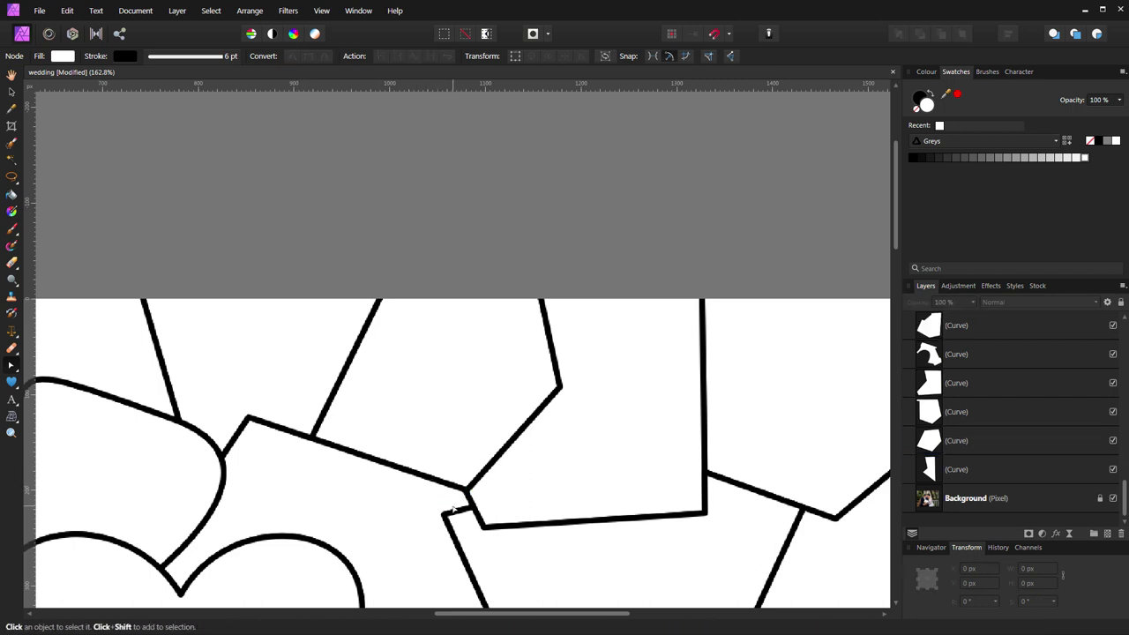
# Select every puzzle-piece curve layer, first to last, and group them with Ctrl+G.
pyautogui.scroll(-2, 449, 502)
pyautogui.scroll(-2, 448, 520)
pyautogui.scroll(-1, 448, 538)
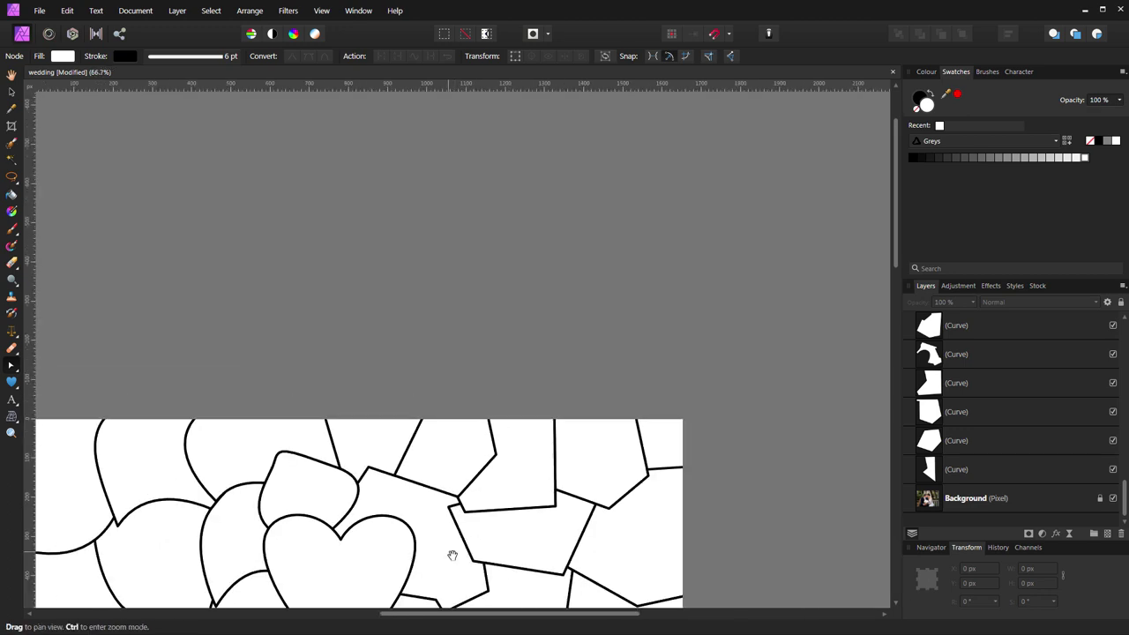
pyautogui.moveTo(448, 548)
pyautogui.mouseDown()
pyautogui.moveTo(576, 328)
pyautogui.moveTo(524, 276)
pyautogui.mouseUp()
pyautogui.scroll(-1, 524, 278)
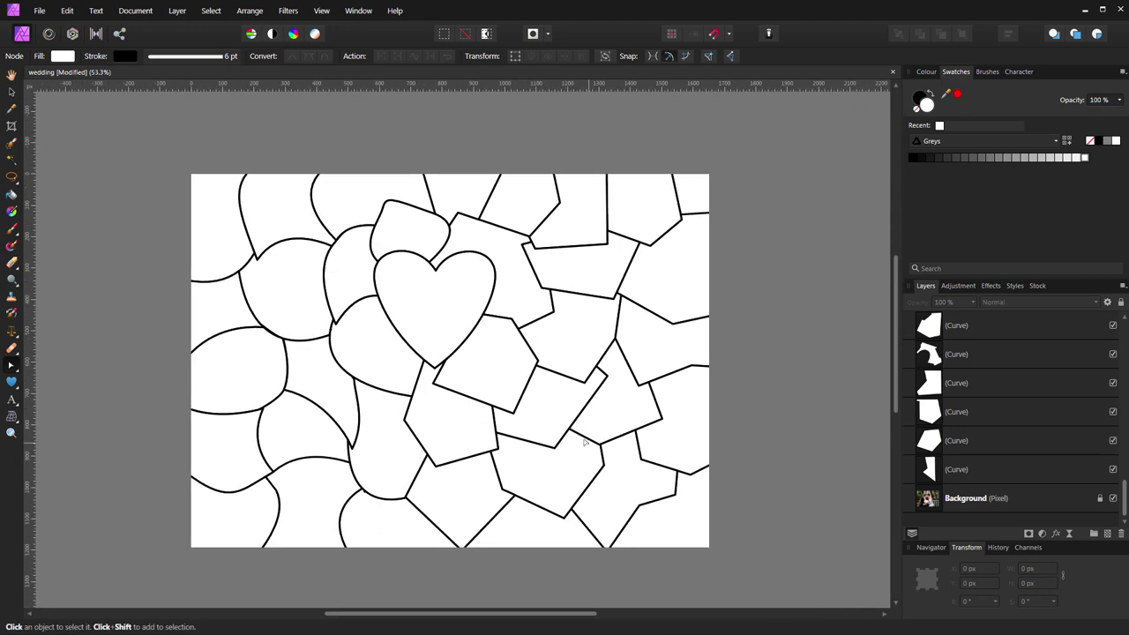
pyautogui.moveTo(1124, 501)
pyautogui.mouseDown()
pyautogui.moveTo(1124, 335)
pyautogui.moveTo(1124, 503)
pyautogui.mouseUp()
pyautogui.click(1060, 325)
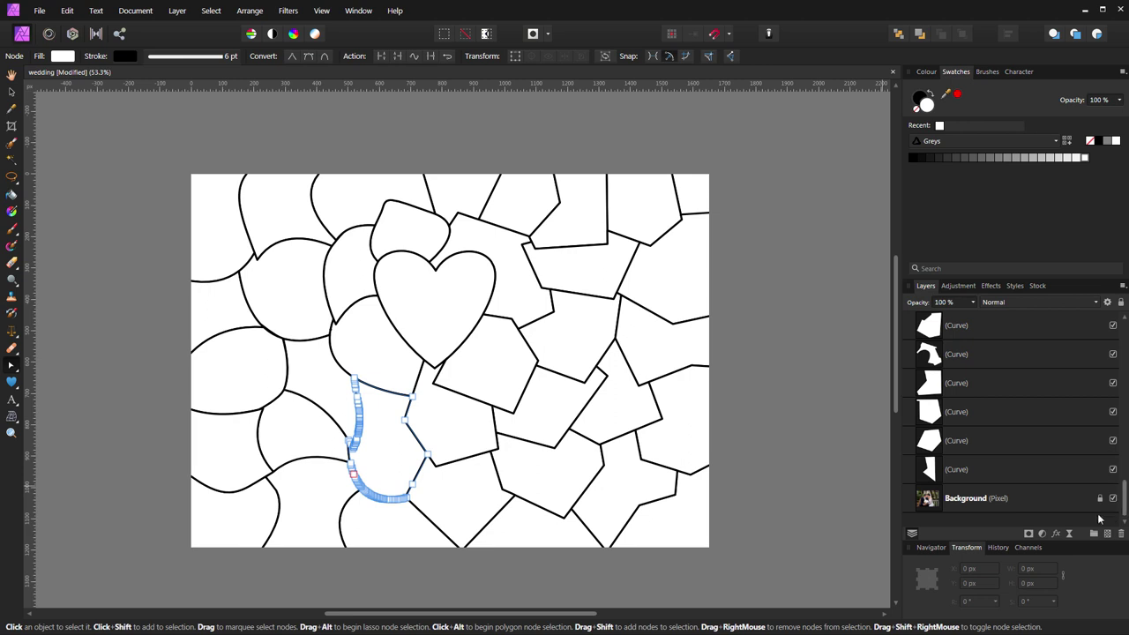
pyautogui.keyDown('shift'); pyautogui.click(1050, 469); pyautogui.keyUp('shift')
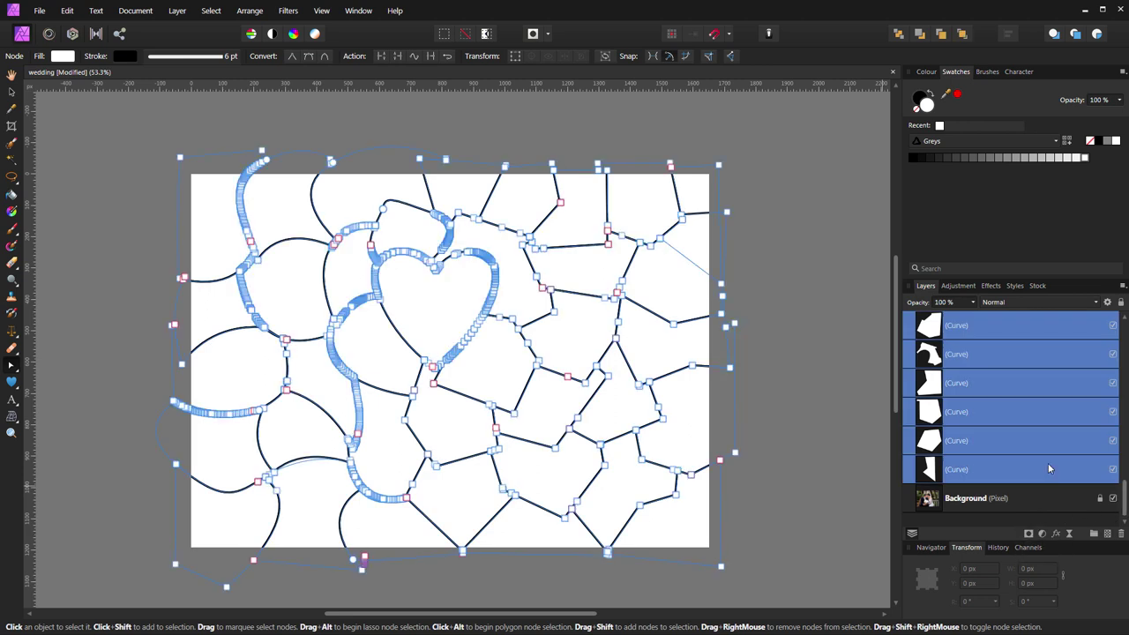
pyautogui.hotkey('ctrl', 'g')
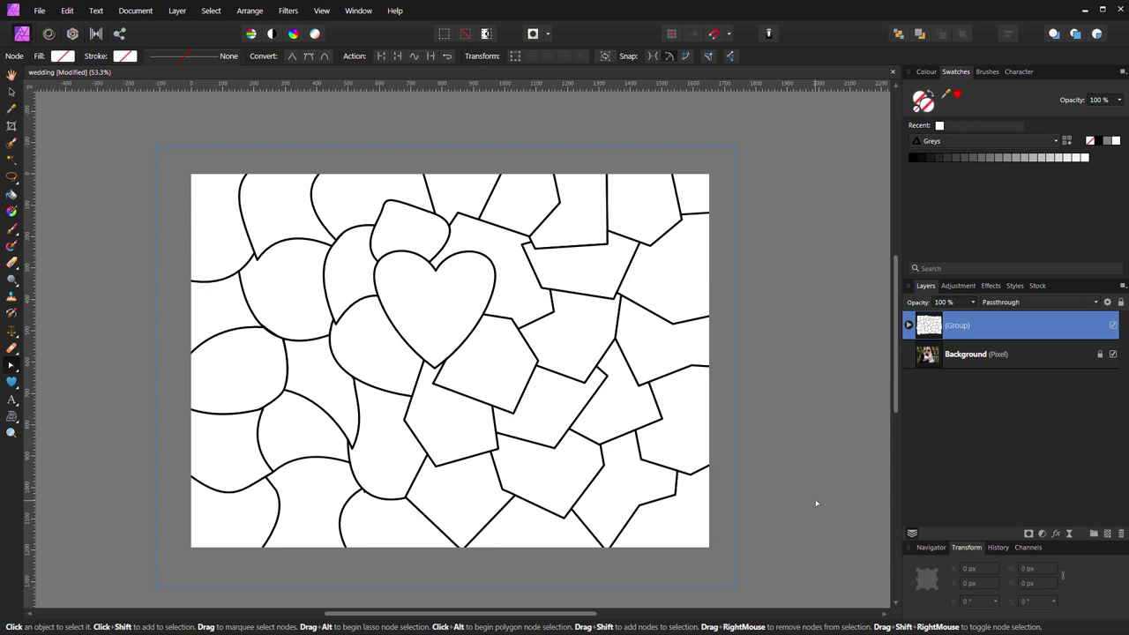
# Unlock the Background layer and place a duplicate of the puzzle group beneath it.
pyautogui.click(1058, 354)
pyautogui.click(1100, 355)
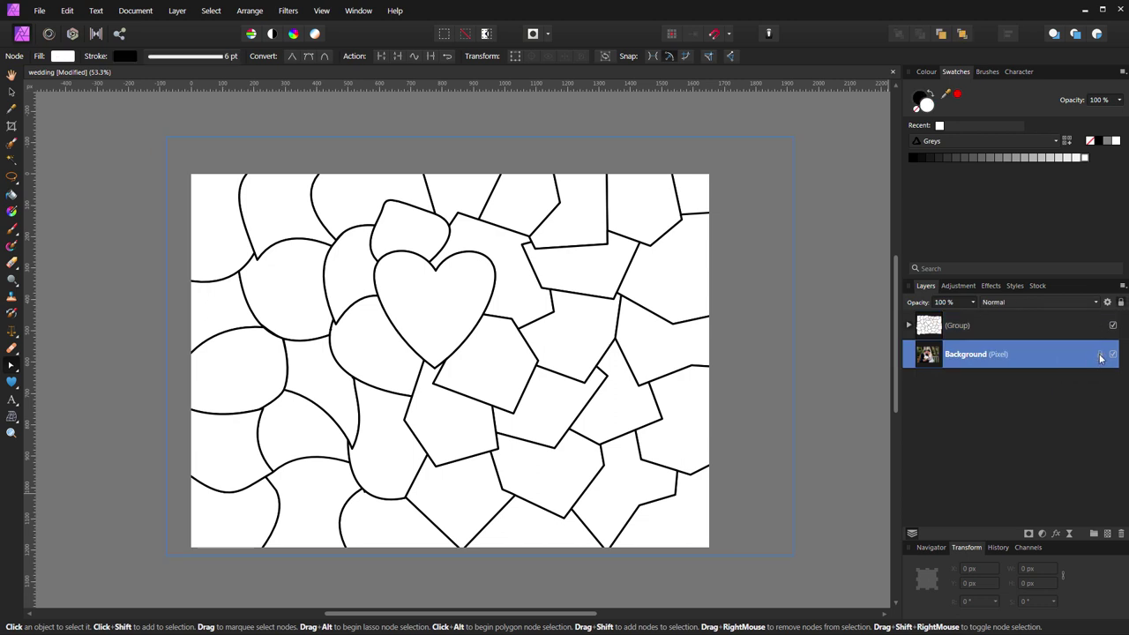
pyautogui.click(1029, 326)
pyautogui.hotkey('ctrl', 'j')
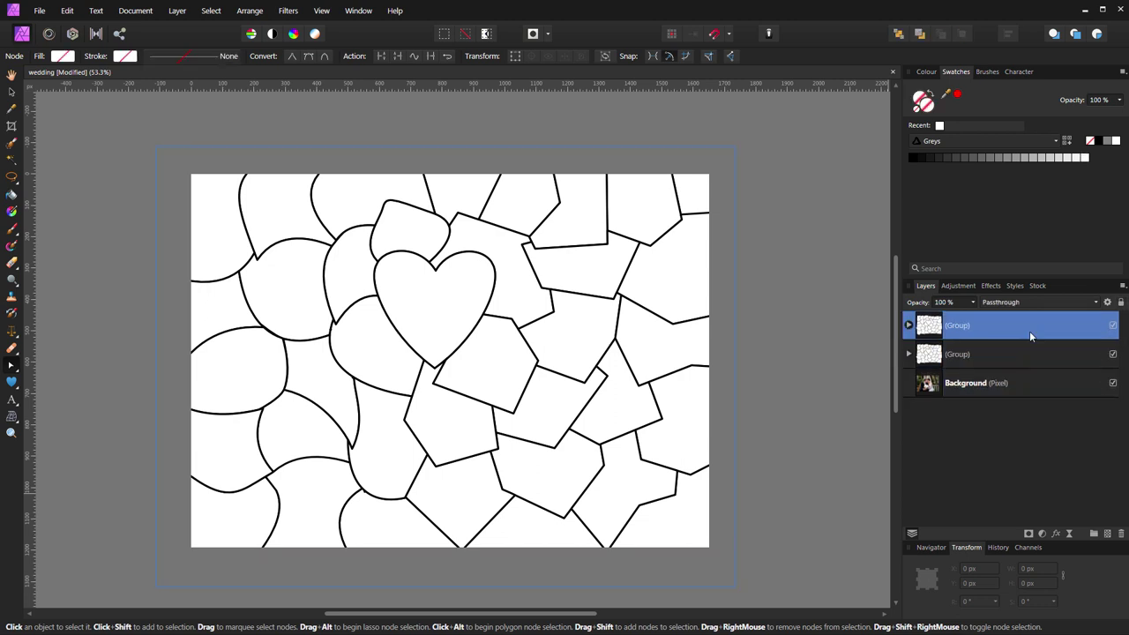
pyautogui.moveTo(1036, 351); pyautogui.dragTo(1041, 400)
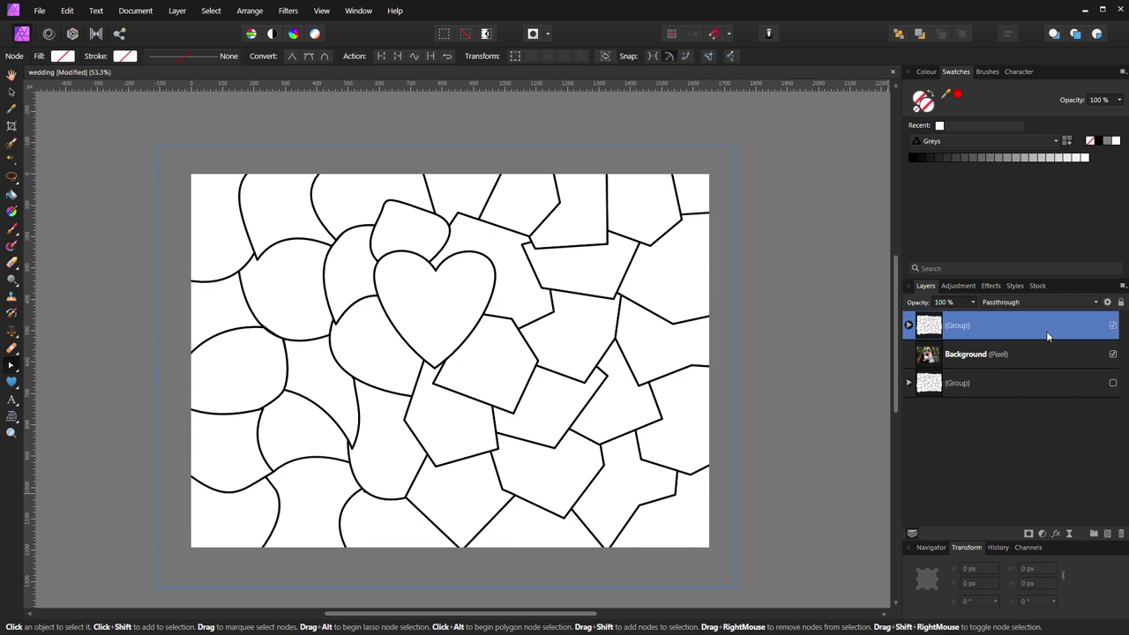
# Set the top group's fill to none, then add a pixel layer above the bottom group.
pyautogui.click(63, 56)
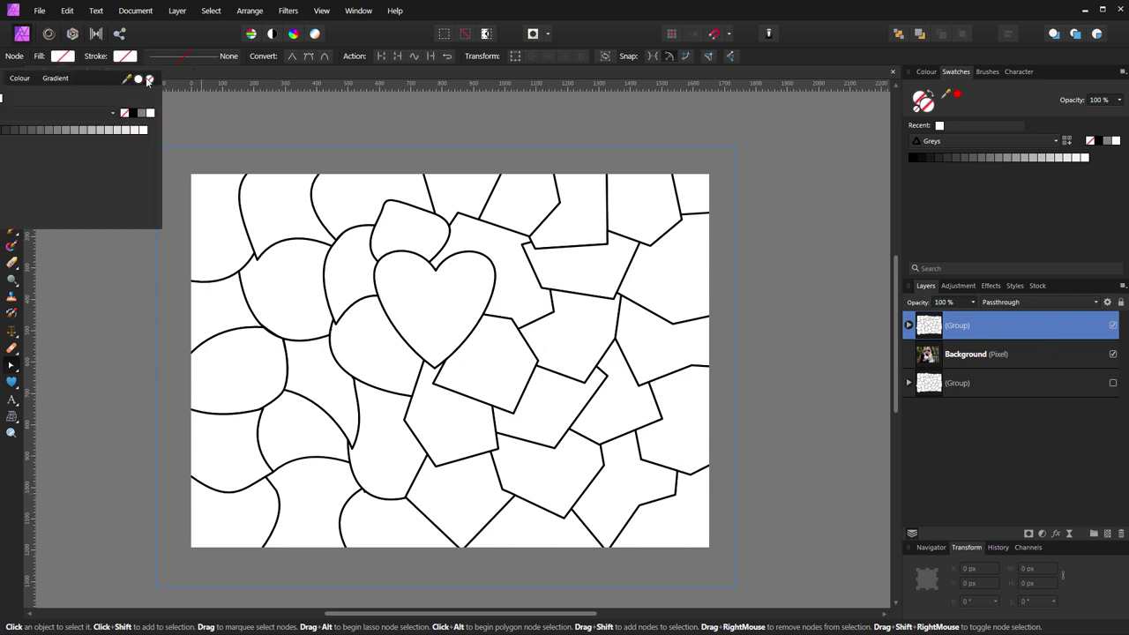
pyautogui.click(149, 79)
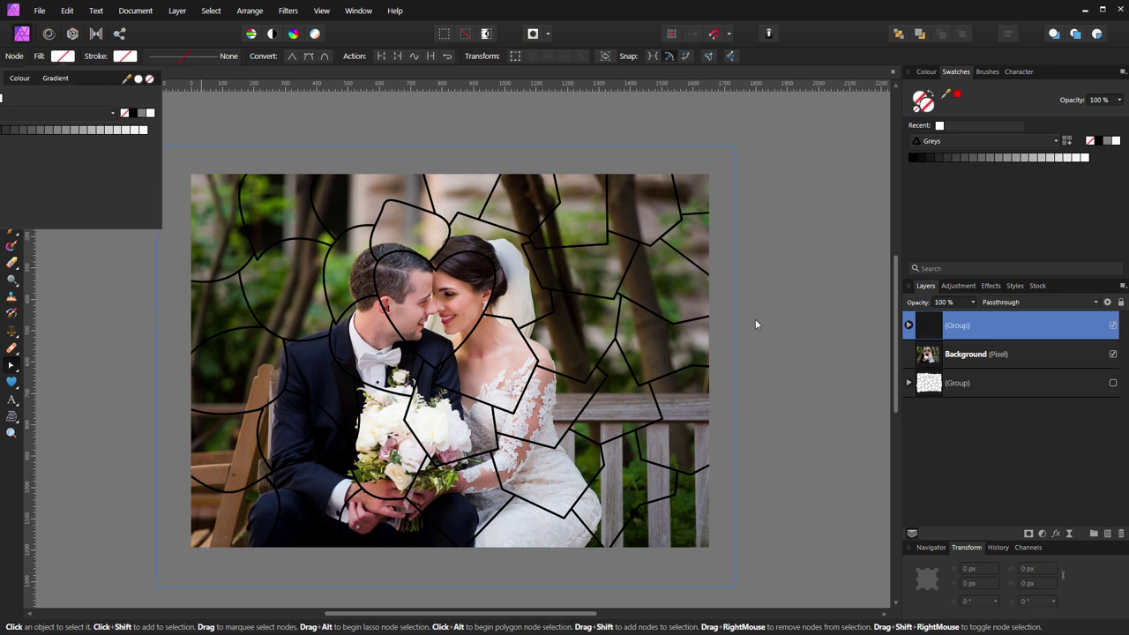
pyautogui.click(851, 234)
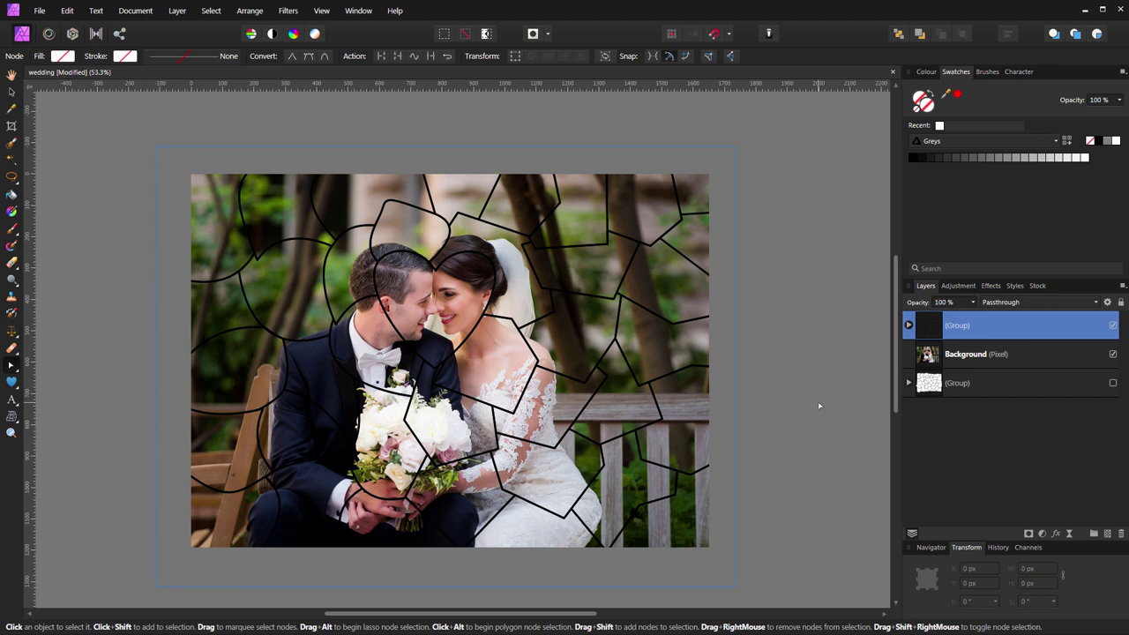
pyautogui.click(1040, 384)
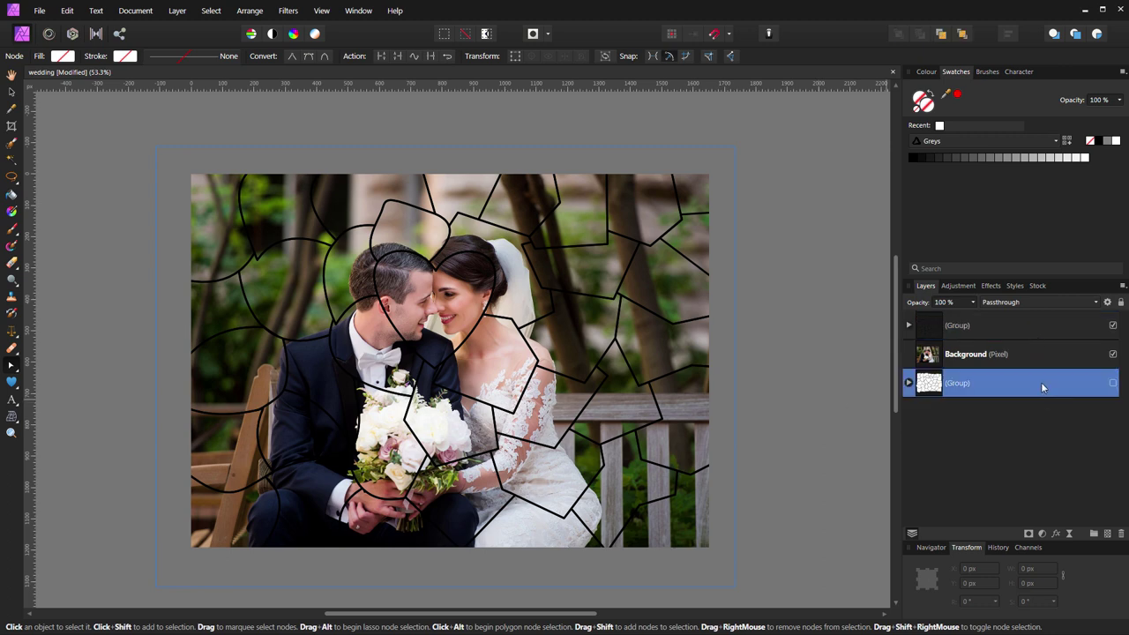
pyautogui.click(1107, 533)
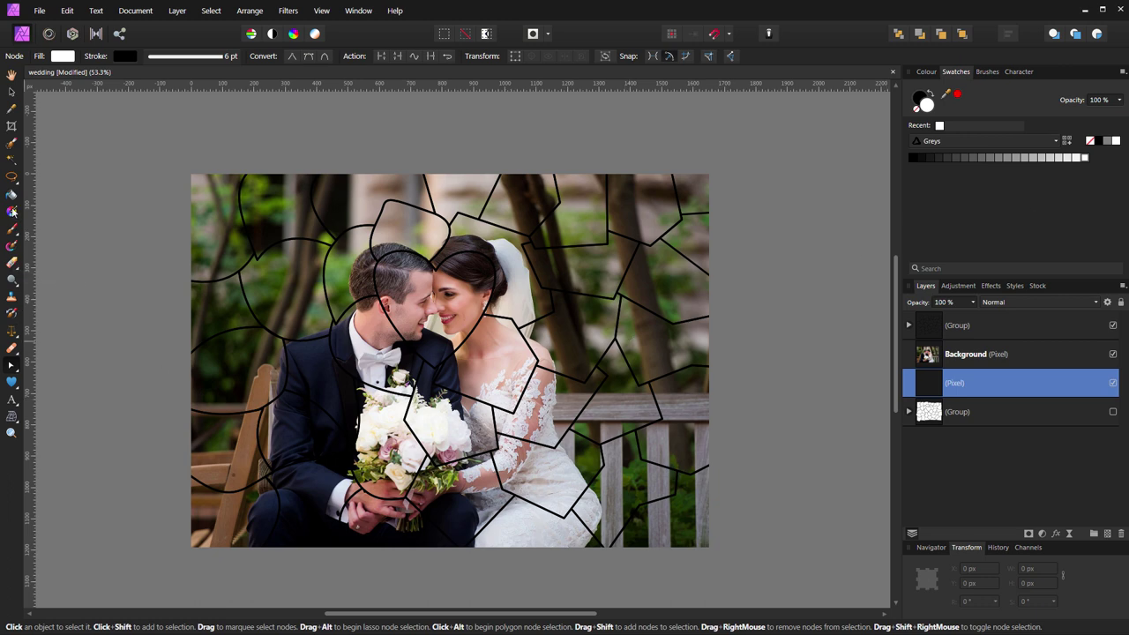
pyautogui.click(12, 194)
pyautogui.click(86, 57)
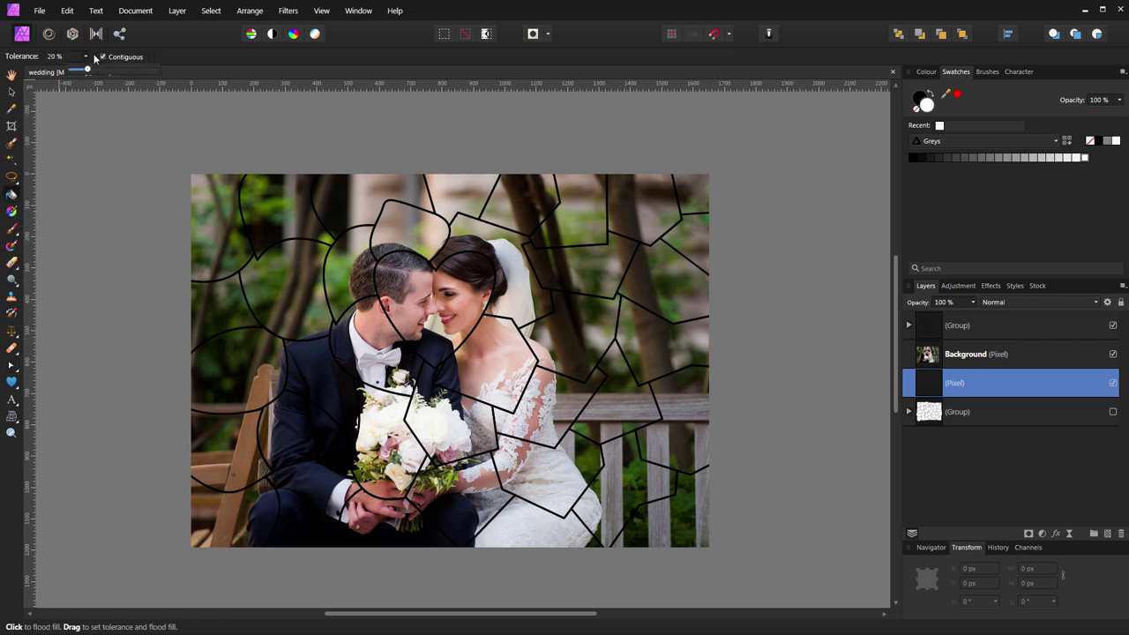
pyautogui.moveTo(88, 72); pyautogui.dragTo(69, 72)
pyautogui.click(401, 386)
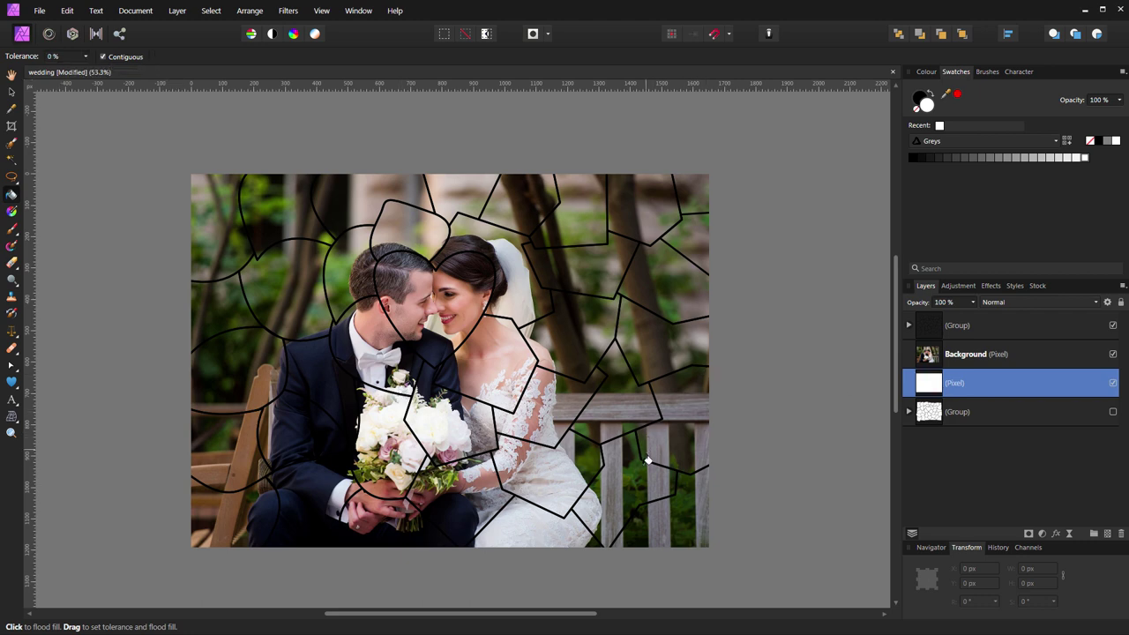
pyautogui.press('v')
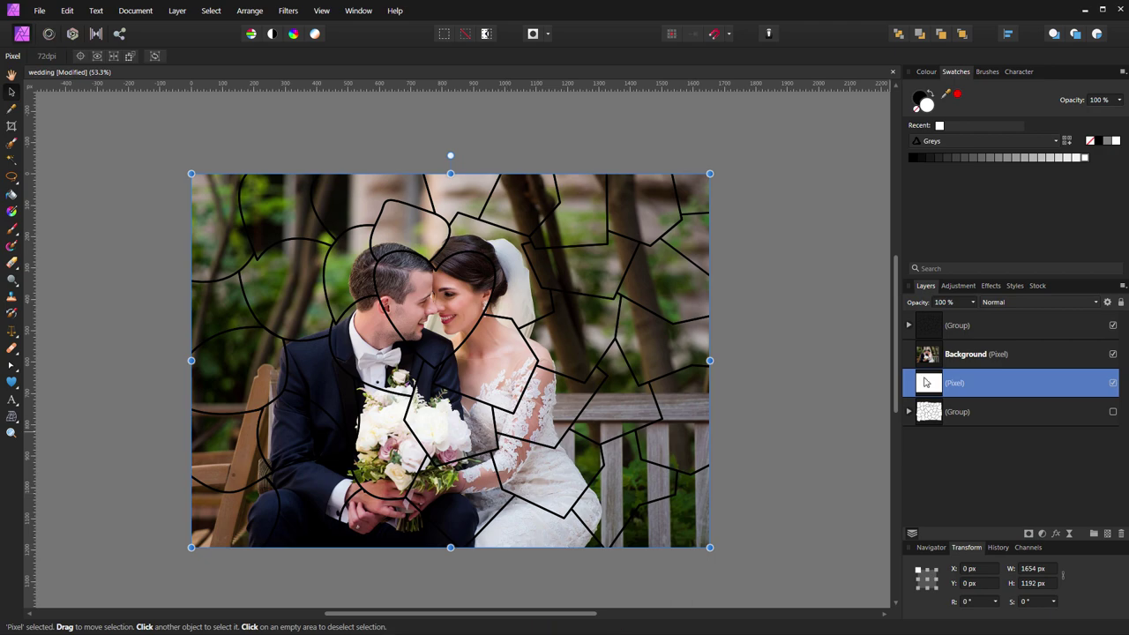
pyautogui.click(992, 332)
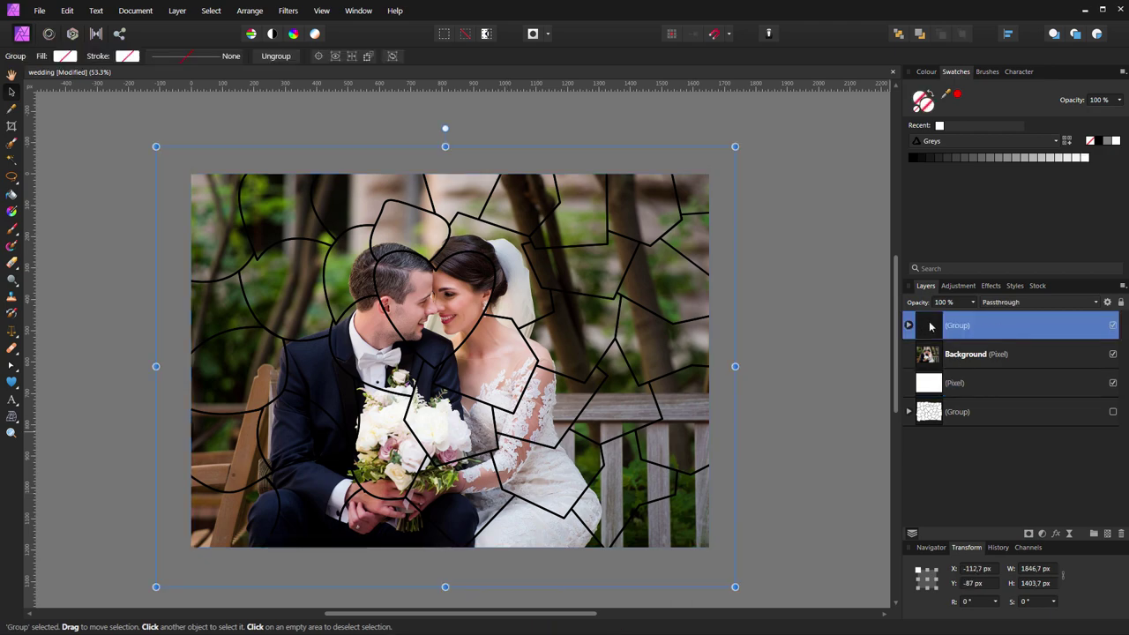
pyautogui.keyDown('ctrl'); pyautogui.click(930, 326); pyautogui.keyUp('ctrl')
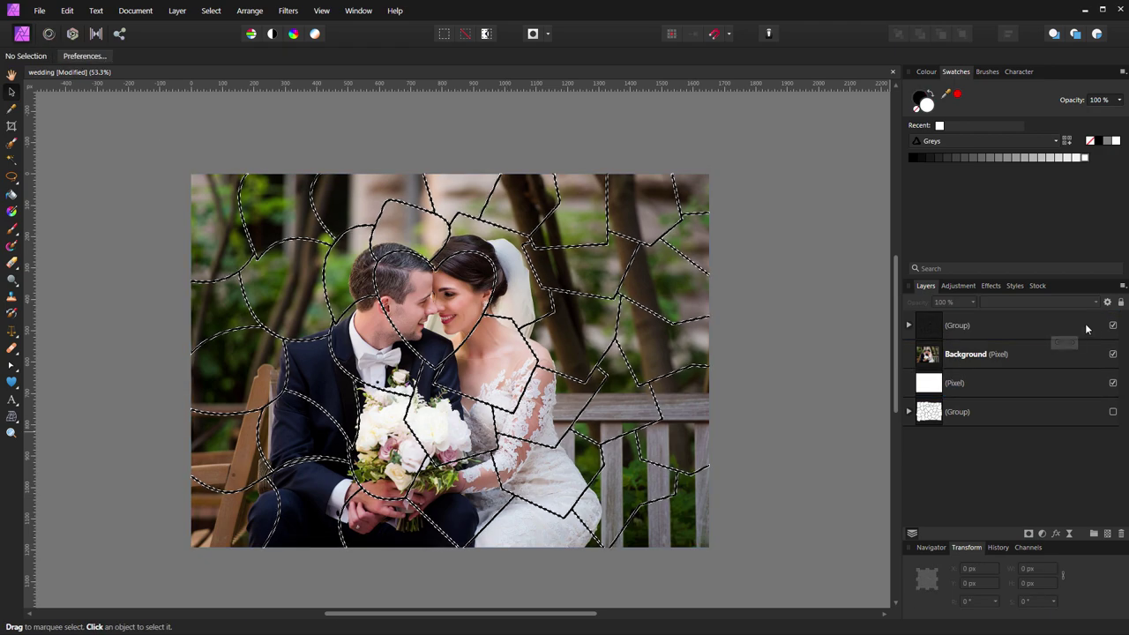
pyautogui.click(1112, 326)
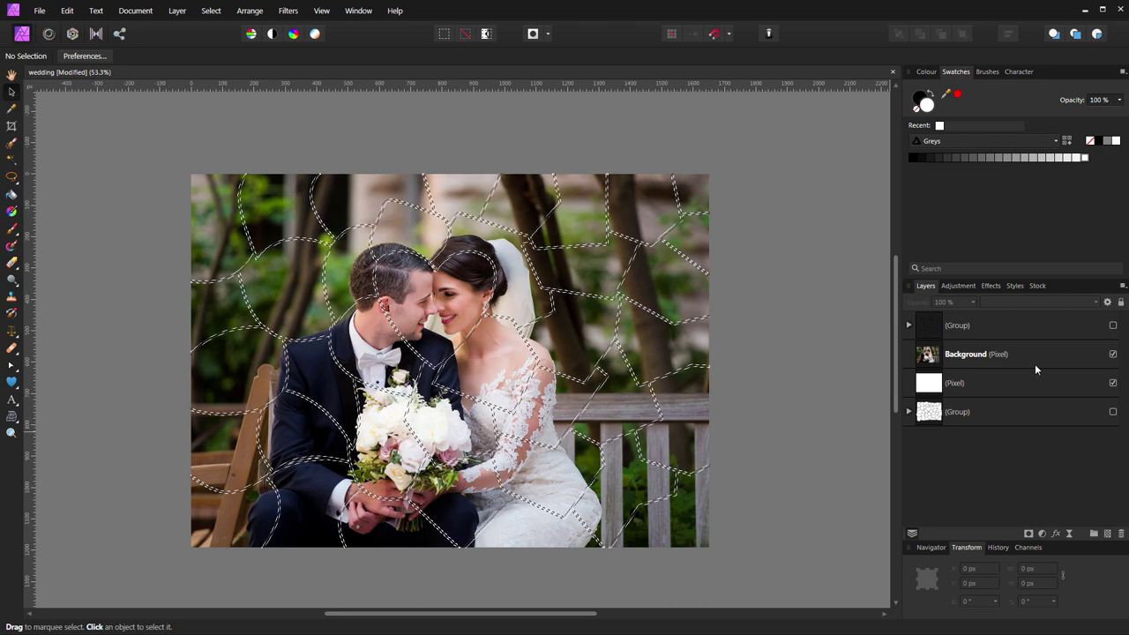
pyautogui.click(1060, 353)
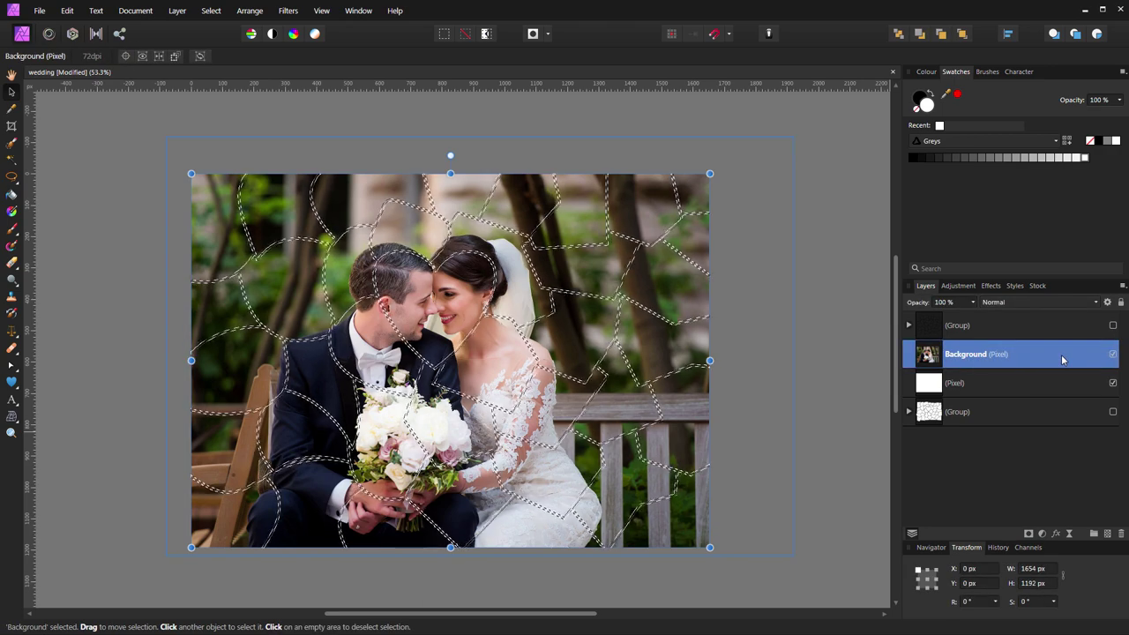
pyautogui.hotkey('ctrl', 'z')
pyautogui.hotkey('ctrl', 'z')
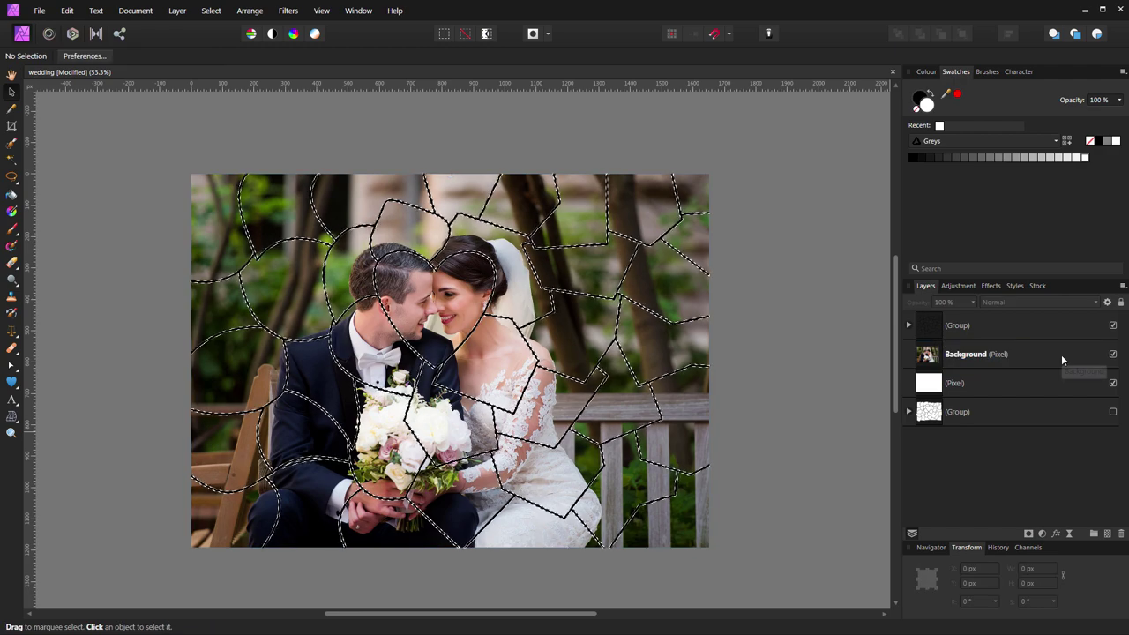
pyautogui.hotkey('ctrl', 'z')
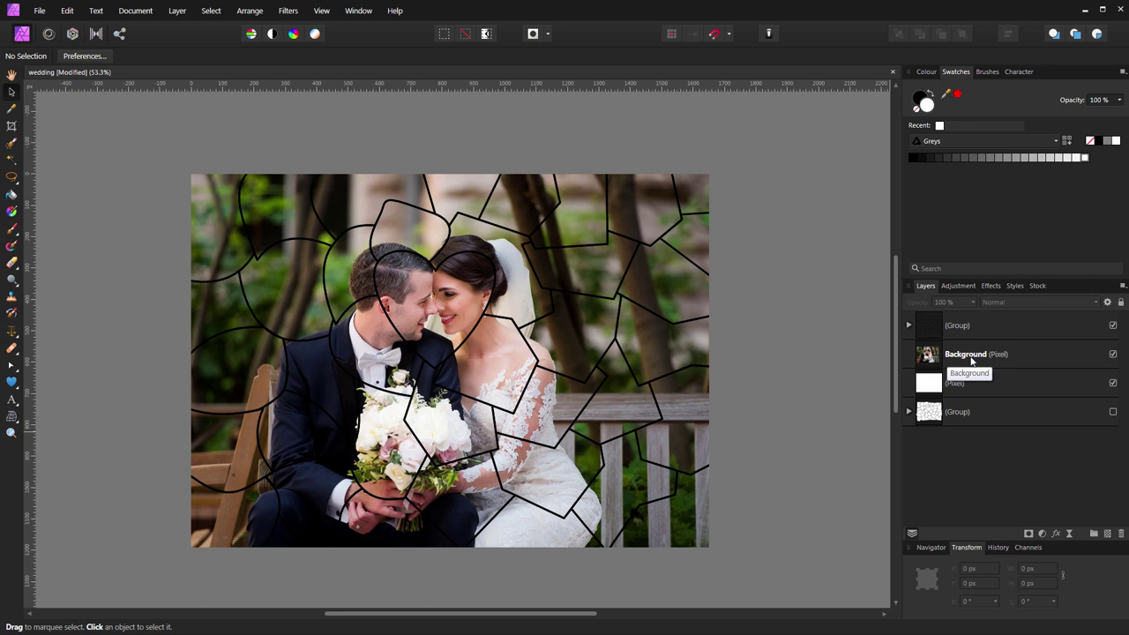
# Add a mask to the Background layer and turn the hidden puzzle outlines into a selection.
pyautogui.click(1047, 361)
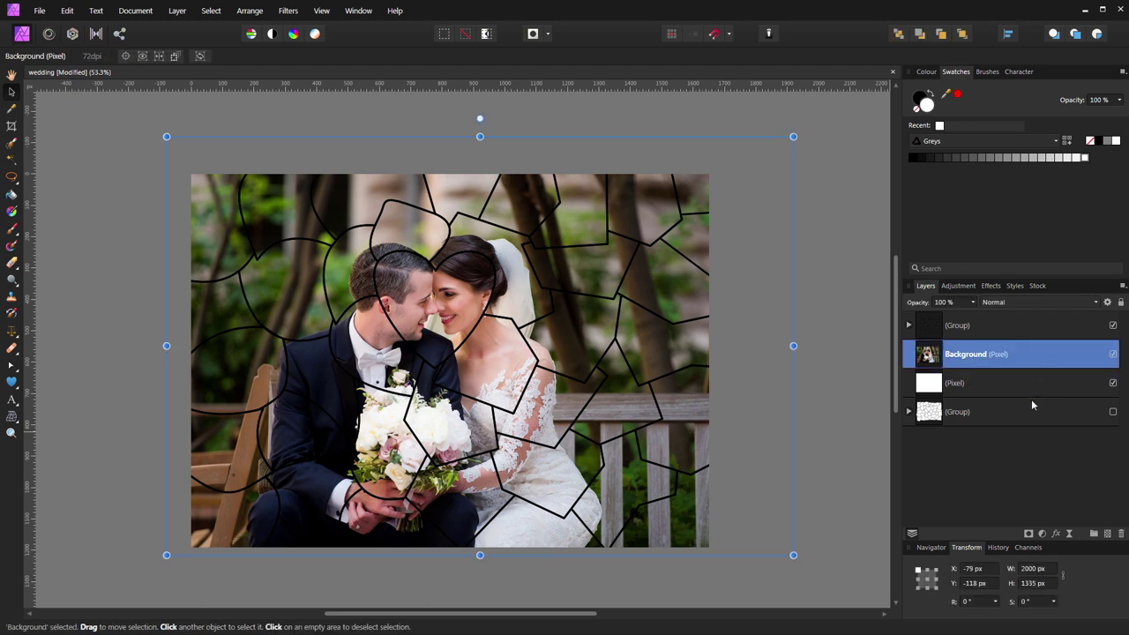
pyautogui.click(1041, 534)
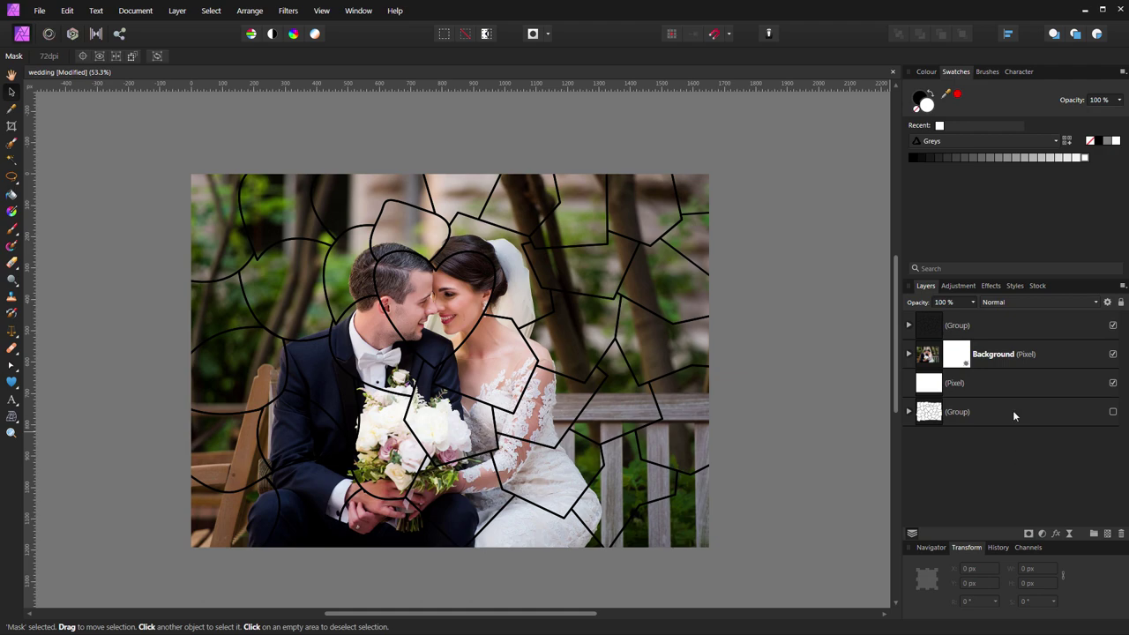
pyautogui.click(965, 327)
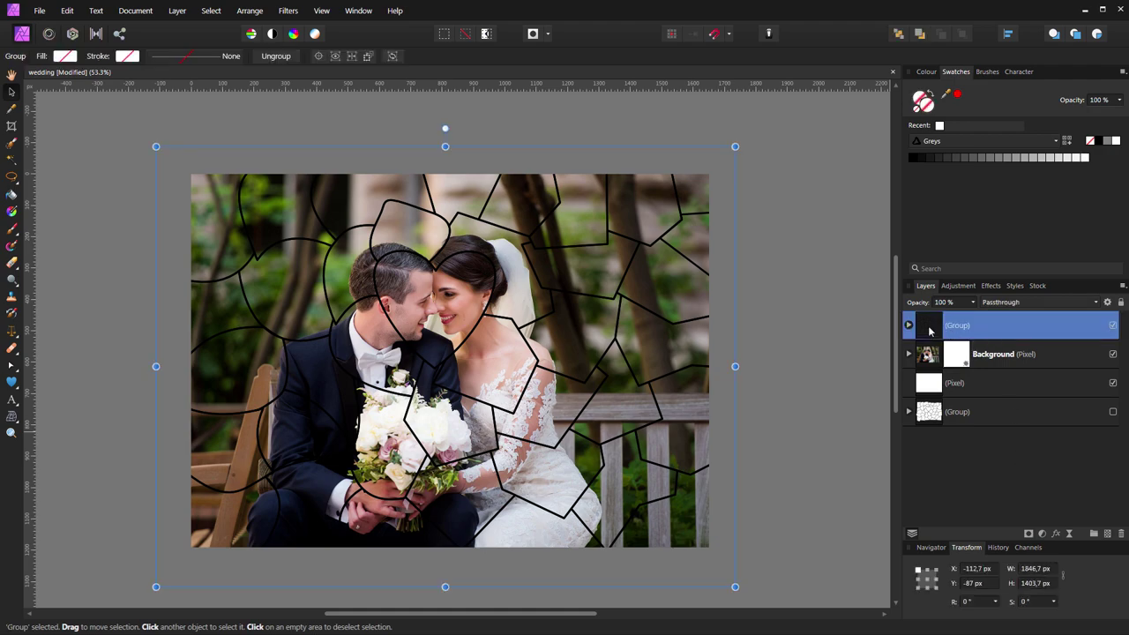
pyautogui.keyDown('ctrl'); pyautogui.click(929, 329); pyautogui.keyUp('ctrl')
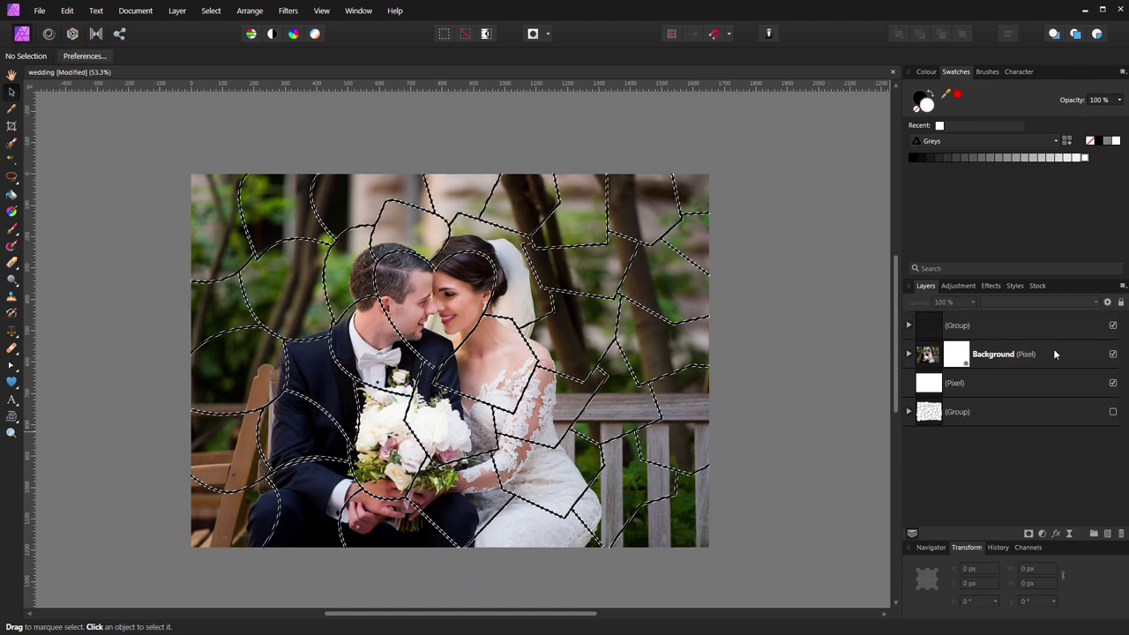
pyautogui.click(1112, 325)
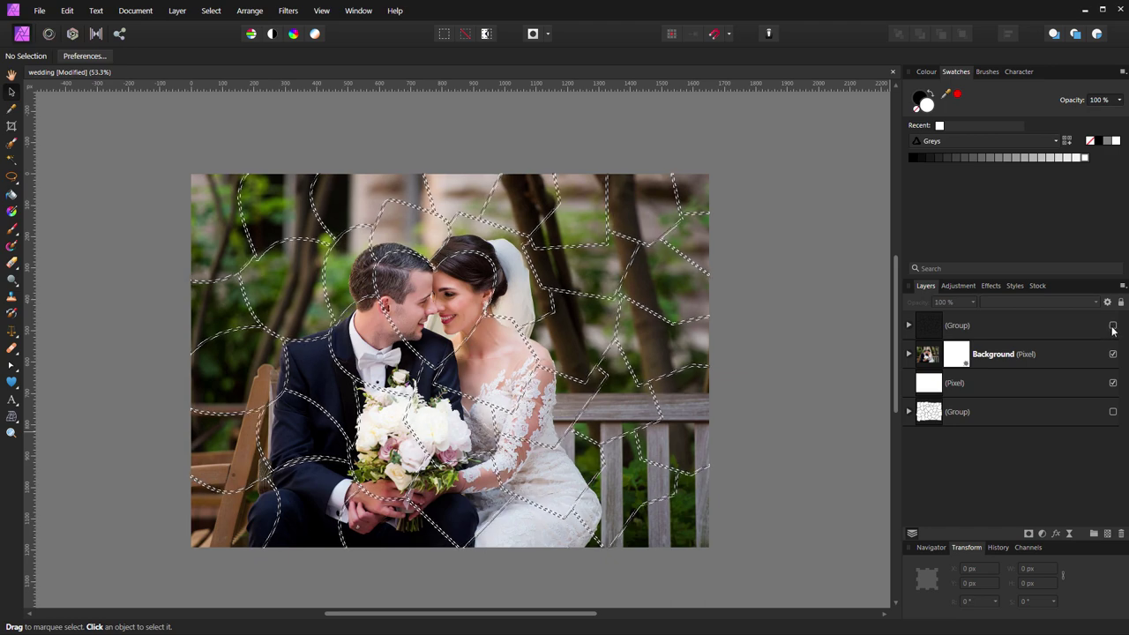
# Flood fill the puzzle-line selection on the mask with black at 100% tolerance.
pyautogui.click(960, 355)
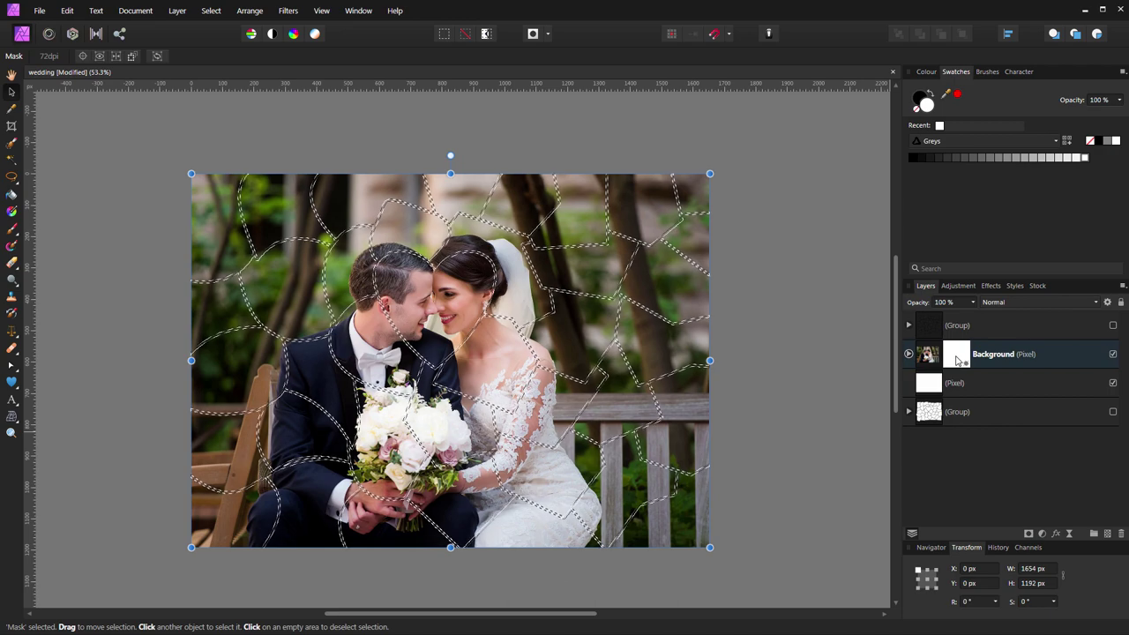
pyautogui.click(13, 196)
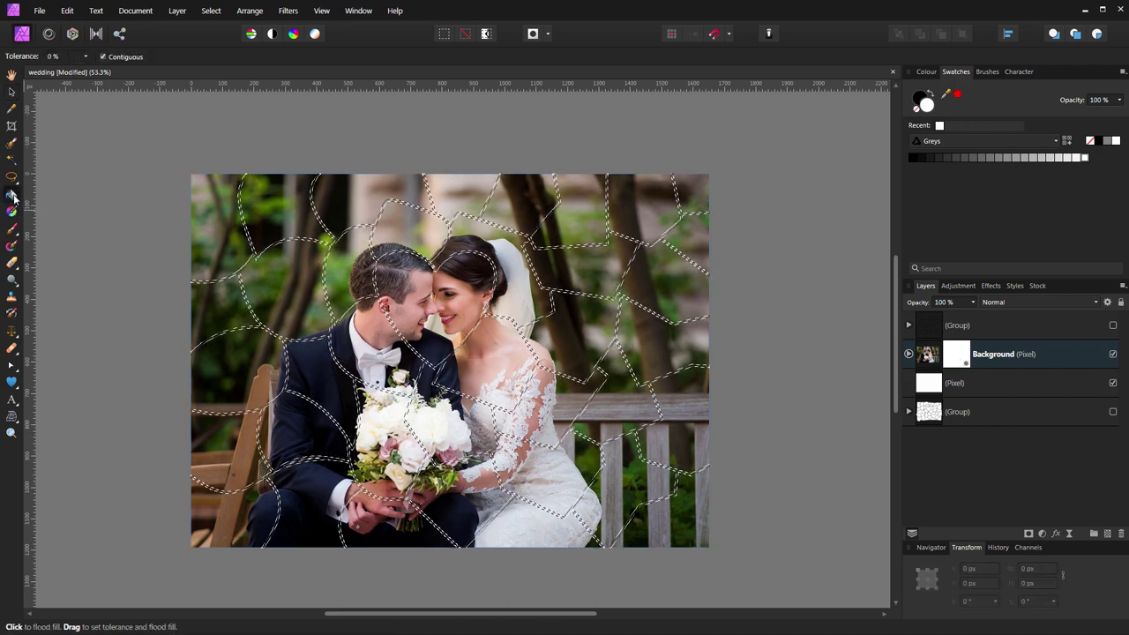
pyautogui.click(85, 56)
pyautogui.moveTo(88, 68); pyautogui.dragTo(194, 78)
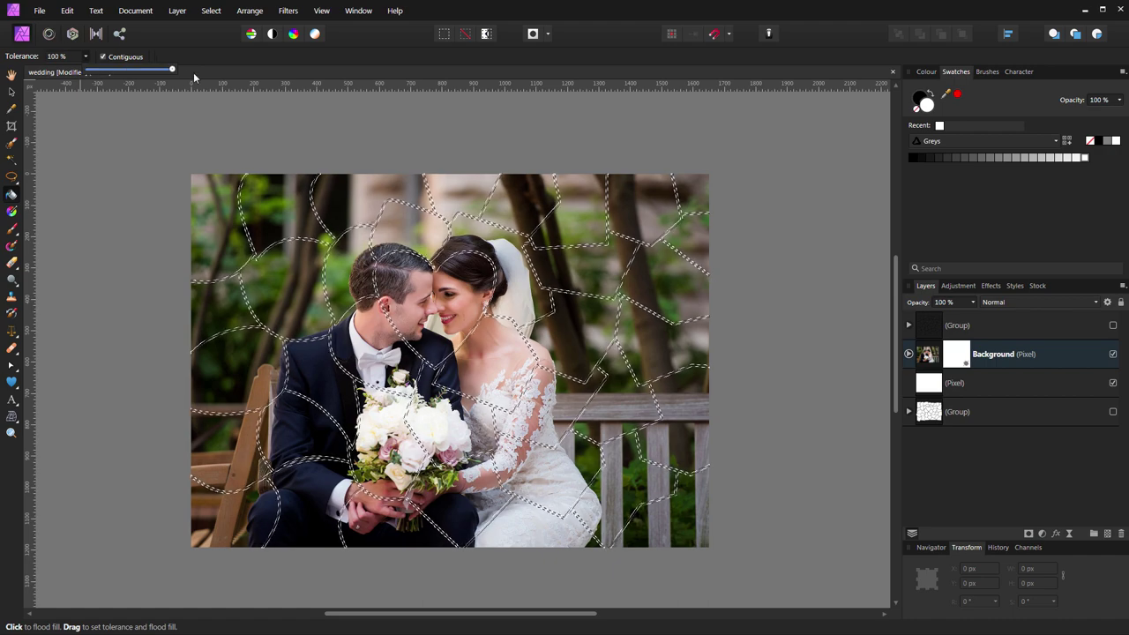
pyautogui.scroll(3, 357, 299)
pyautogui.scroll(3, 378, 314)
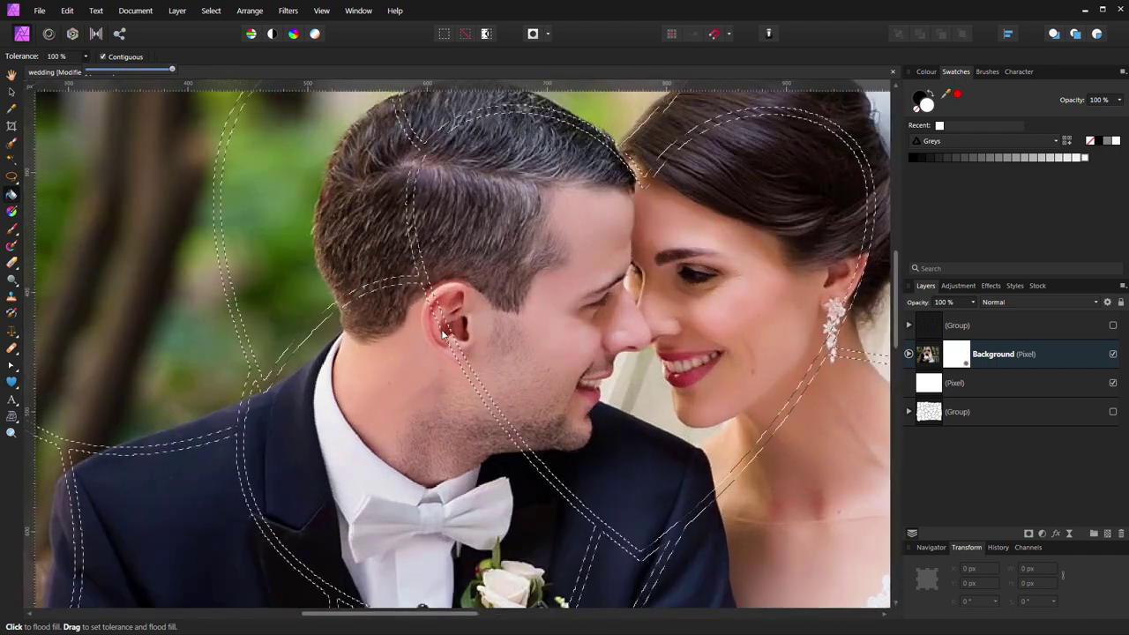
pyautogui.click(956, 354)
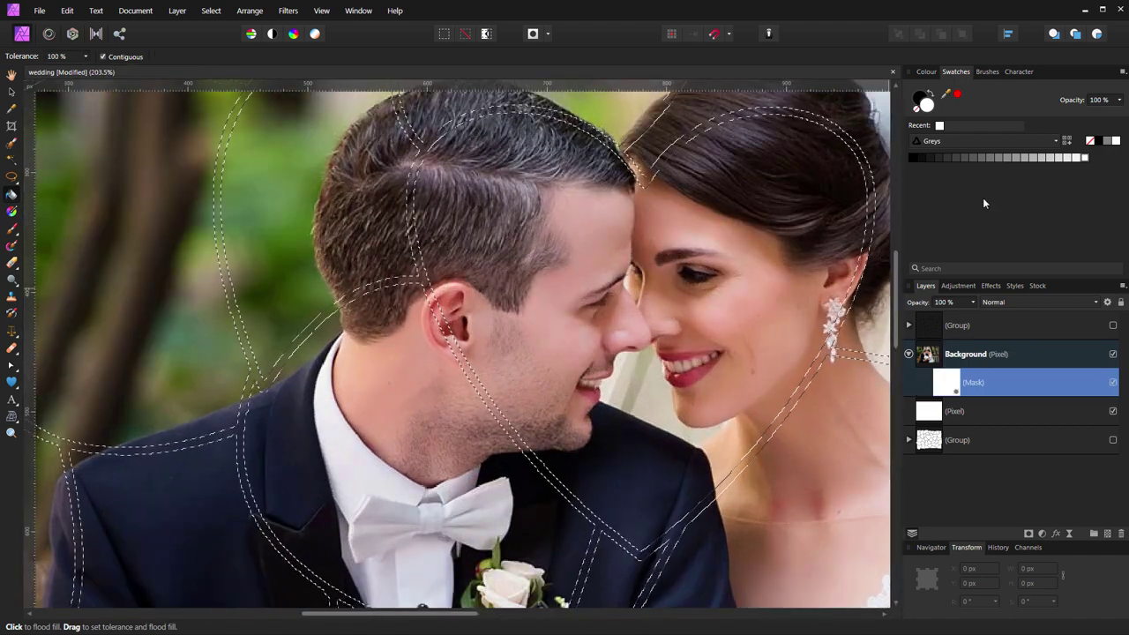
pyautogui.press('x')
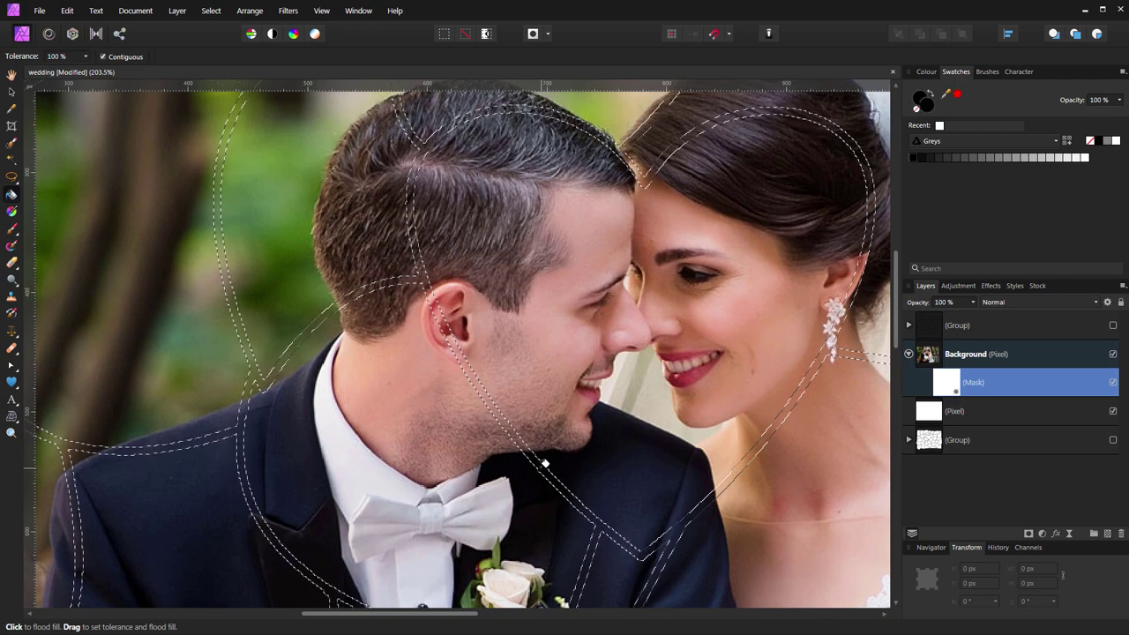
pyautogui.click(545, 462)
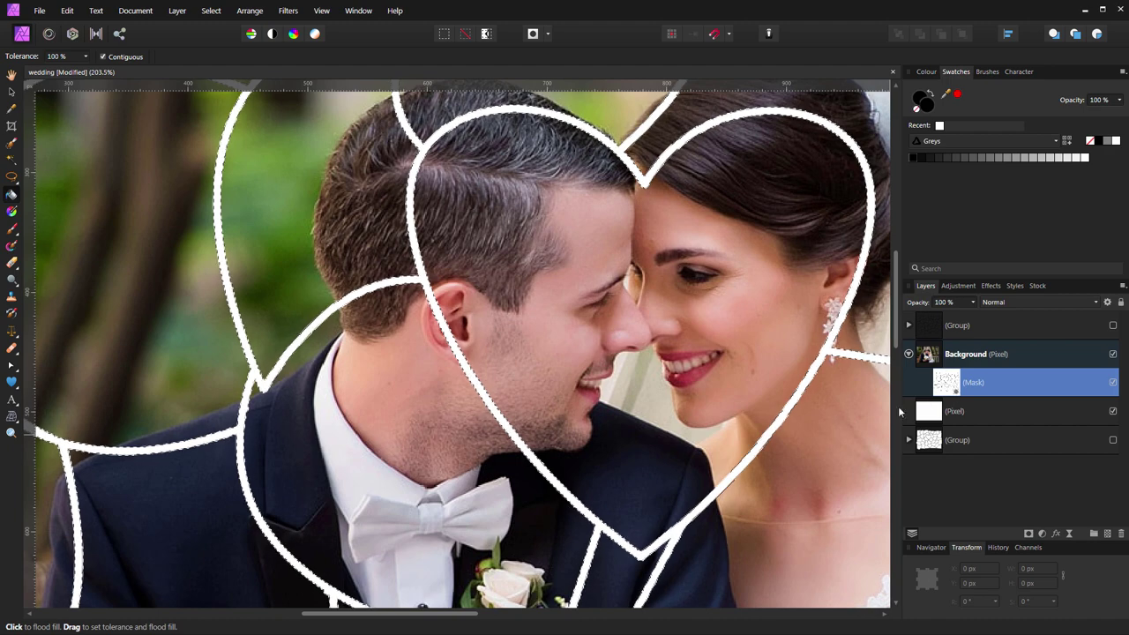
pyautogui.scroll(-2, 628, 425)
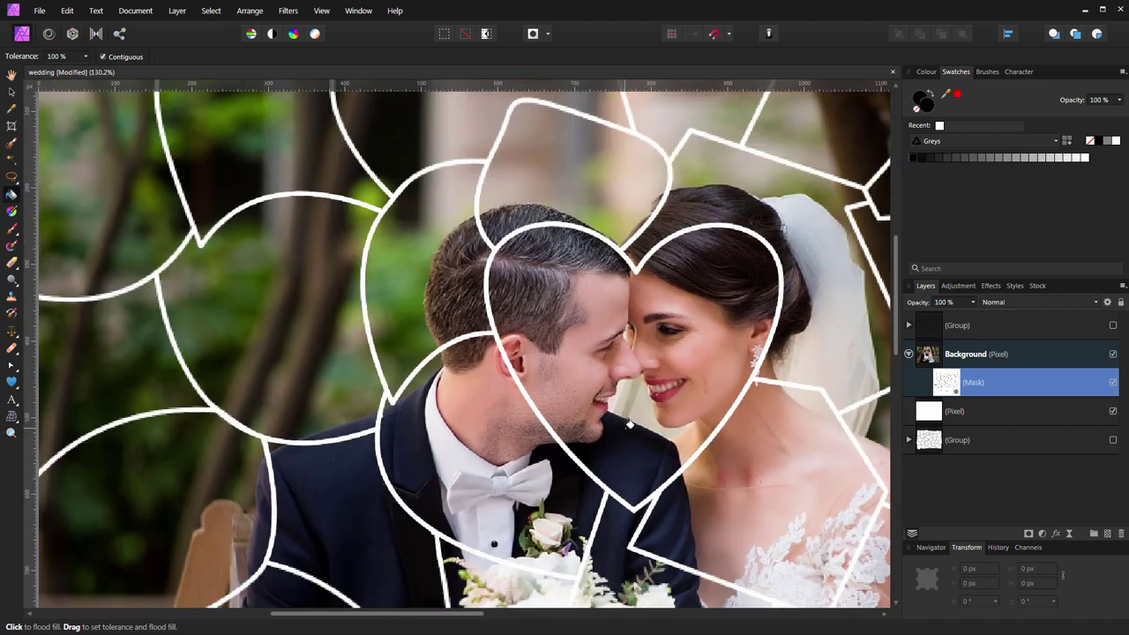
pyautogui.scroll(-3, 629, 425)
pyautogui.scroll(-1, 629, 425)
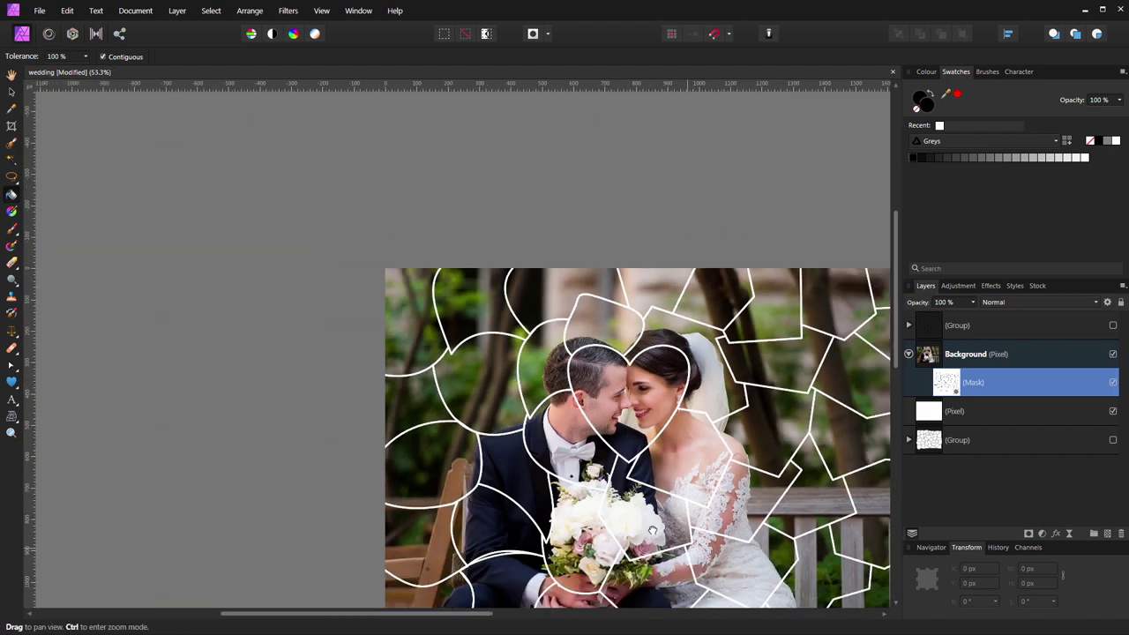
# Make the puzzle-piece group visible and move it below the white pixel layer.
pyautogui.moveTo(653, 530); pyautogui.dragTo(579, 457)
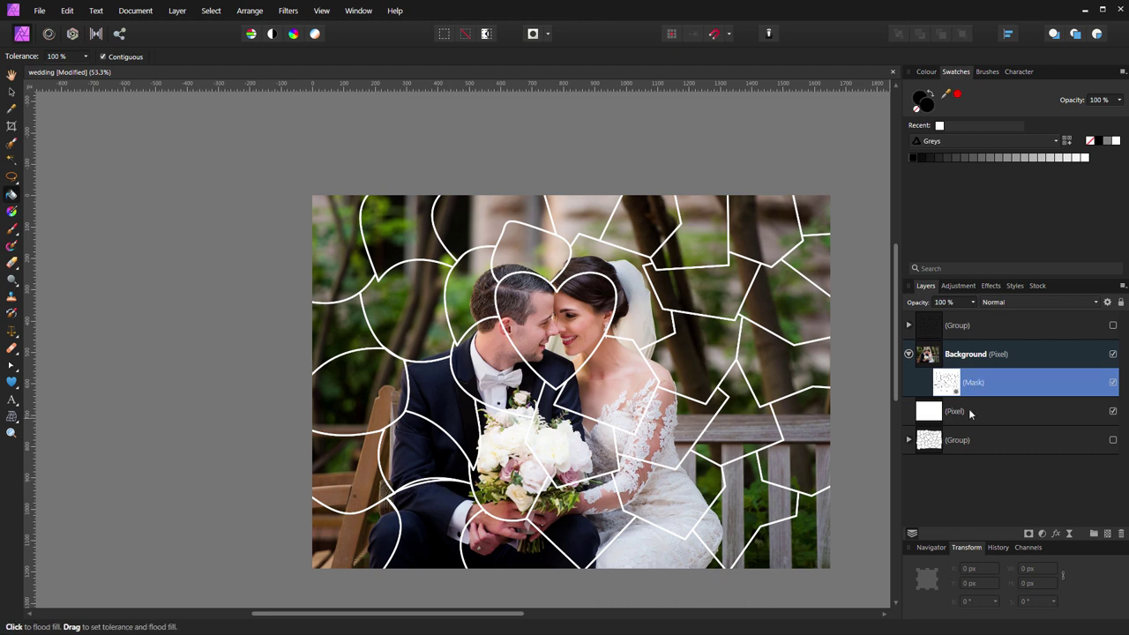
pyautogui.moveTo(1024, 380); pyautogui.dragTo(1014, 314)
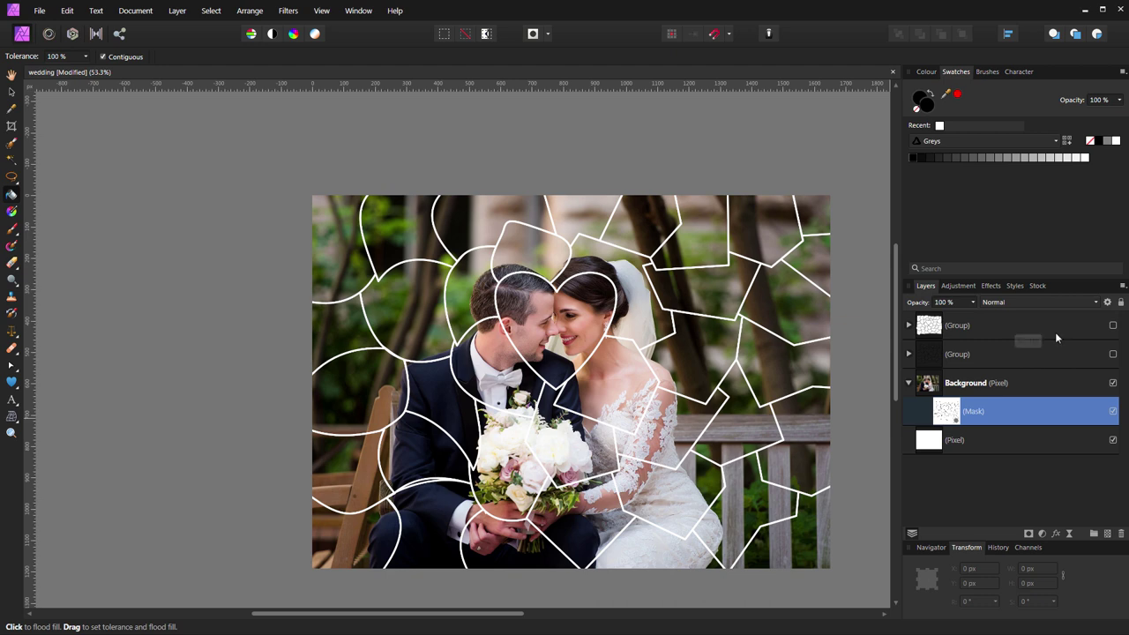
pyautogui.click(1112, 326)
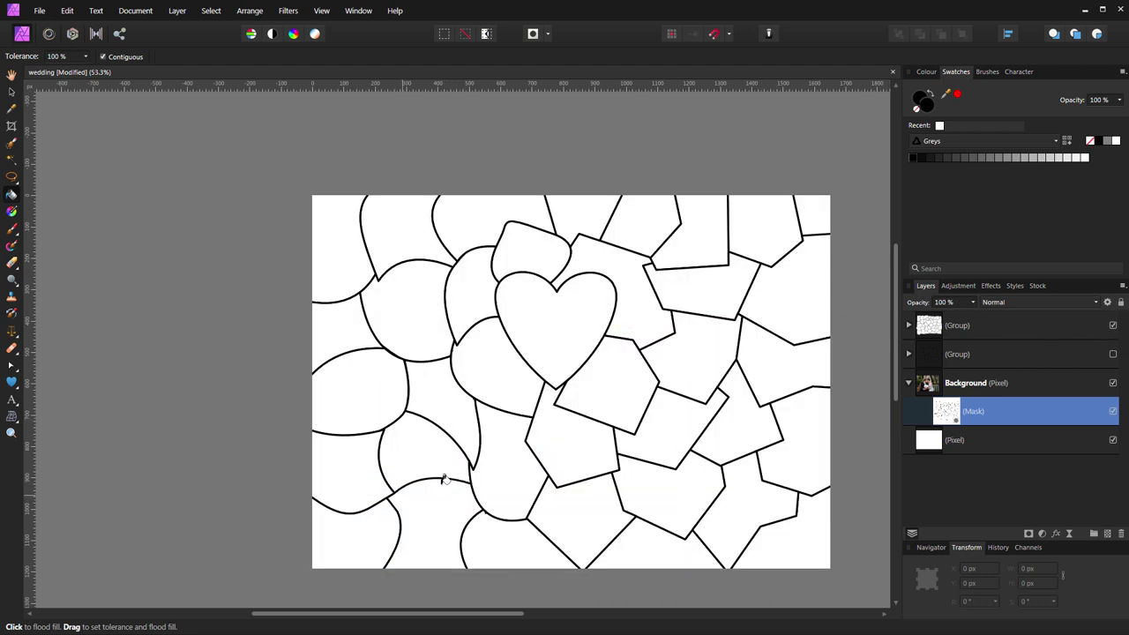
pyautogui.press('v')
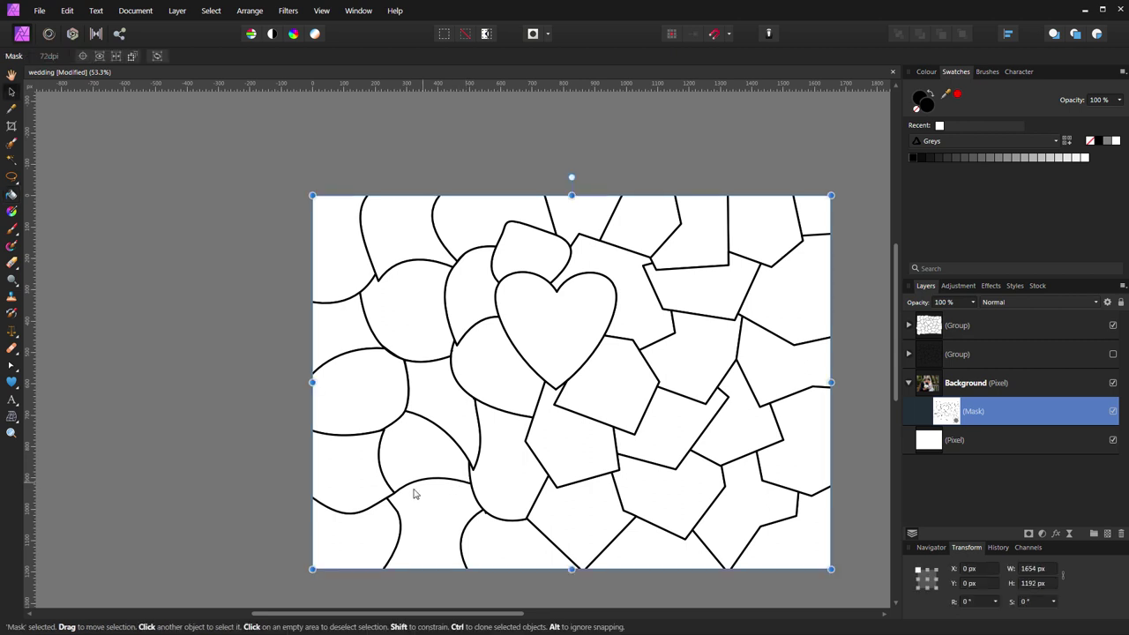
pyautogui.click(1033, 325)
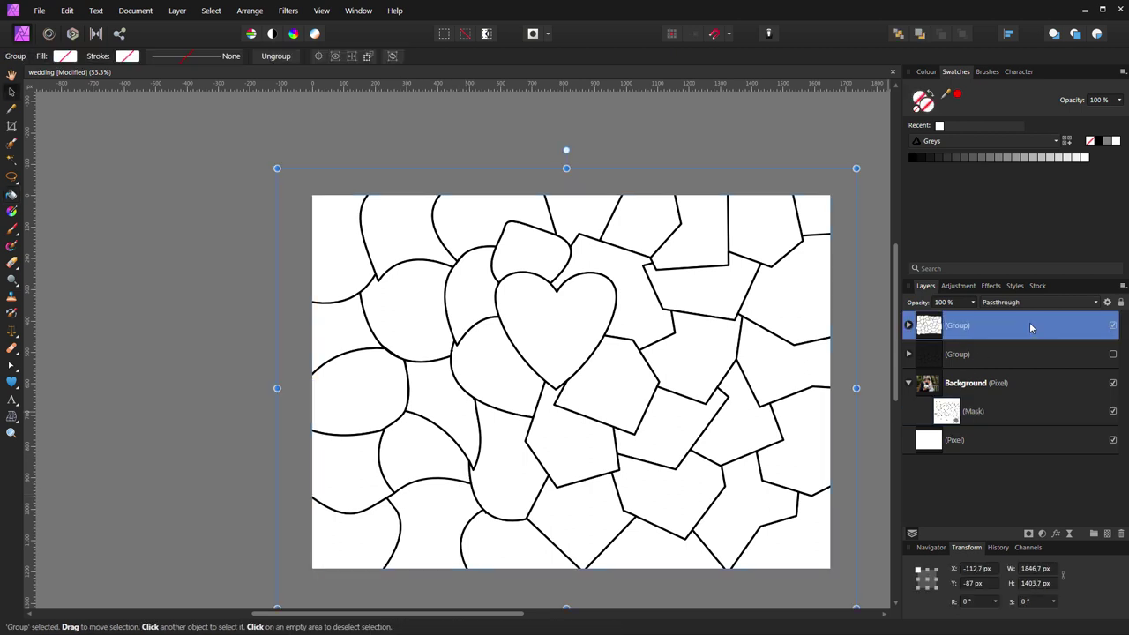
pyautogui.moveTo(1030, 328); pyautogui.dragTo(1025, 470)
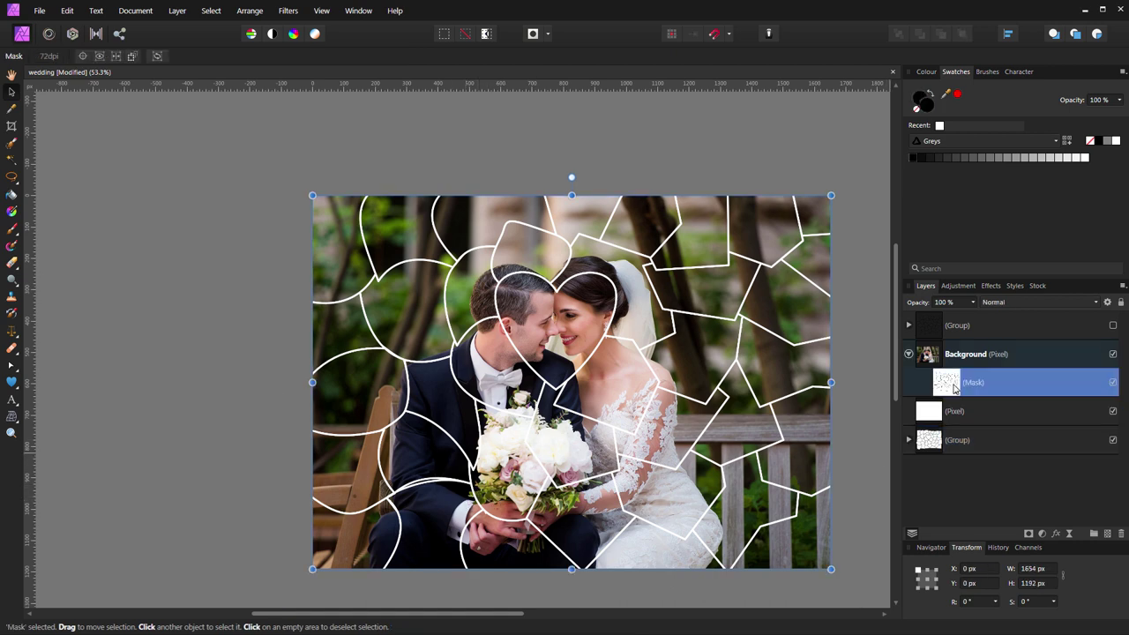
# Set the Paint Brush to full opacity and full hardness, and paint a test spot on the mask.
pyautogui.click(11, 227)
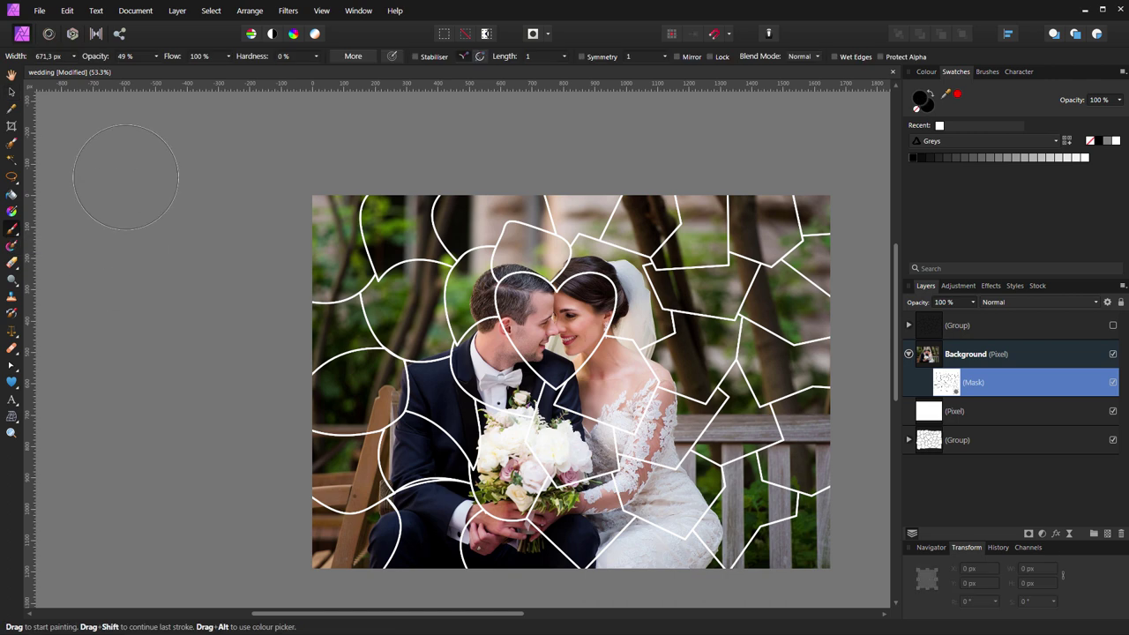
pyautogui.click(156, 57)
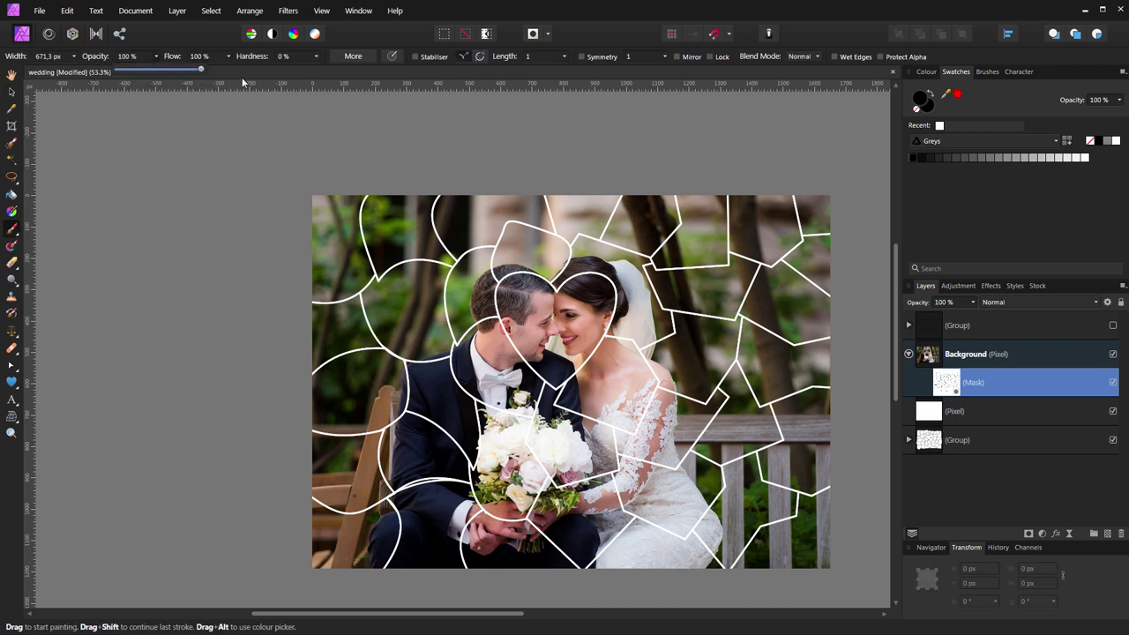
pyautogui.click(315, 57)
pyautogui.moveTo(316, 68); pyautogui.dragTo(411, 77)
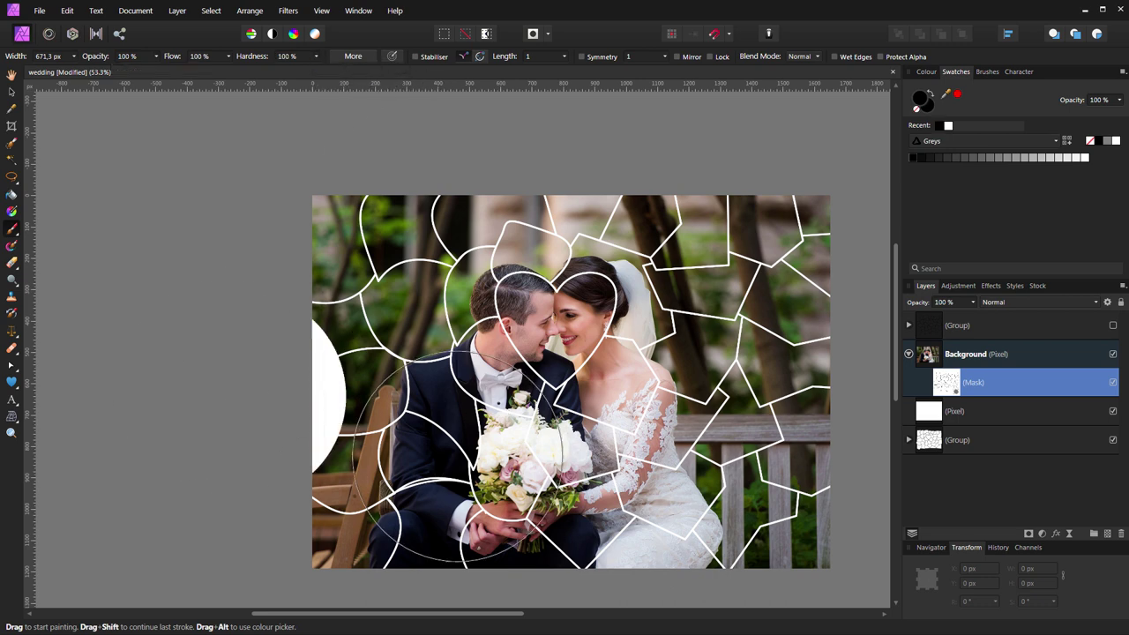
pyautogui.click(507, 464)
# Zoom onto the groom's sleeve and shrink the brush to 6 px.
pyautogui.press('[')
pyautogui.press('[')
pyautogui.press('[')
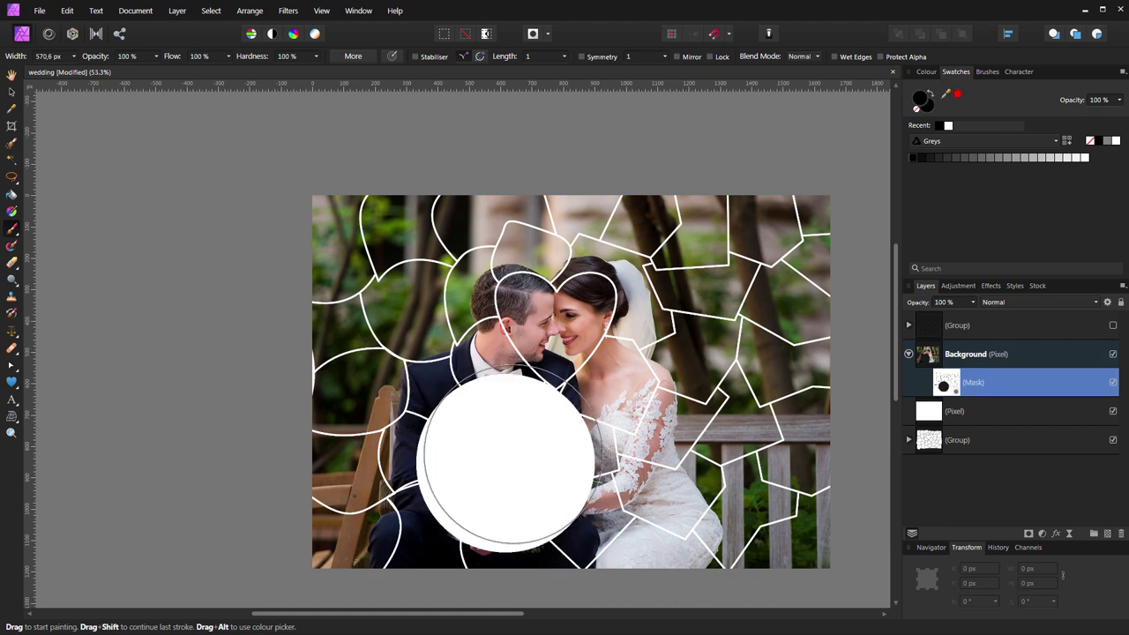
pyautogui.scroll(2, 430, 487)
pyautogui.scroll(3, 429, 486)
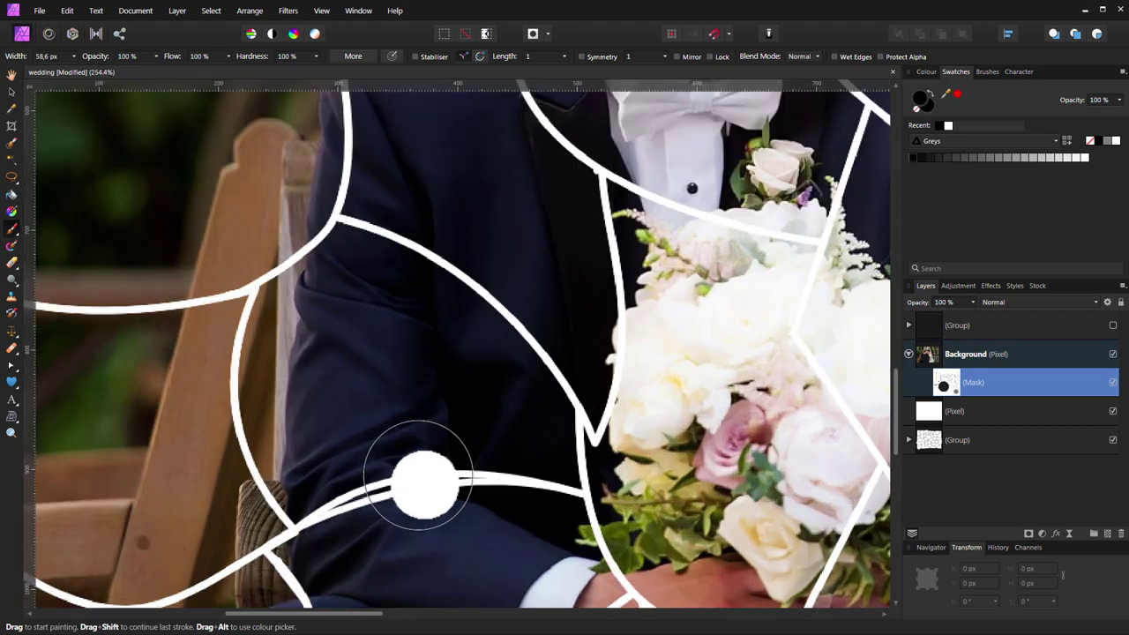
pyautogui.scroll(3, 423, 481)
pyautogui.moveTo(403, 422)
pyautogui.mouseDown()
pyautogui.moveTo(398, 497)
pyautogui.moveTo(318, 414)
pyautogui.mouseUp()
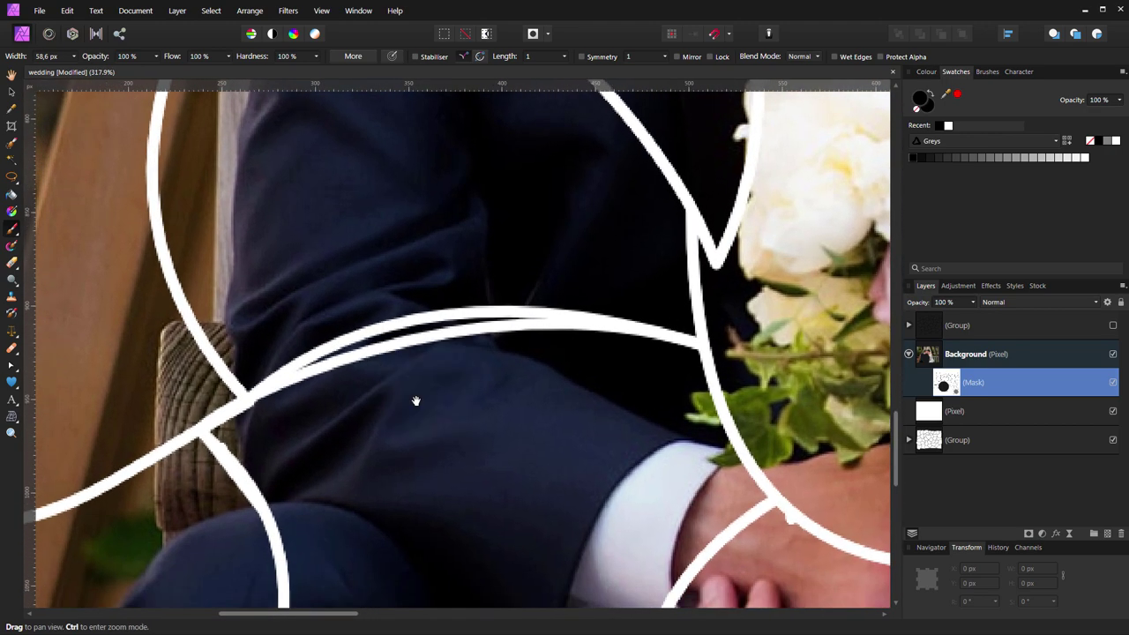
pyautogui.press('[')
pyautogui.press('[')
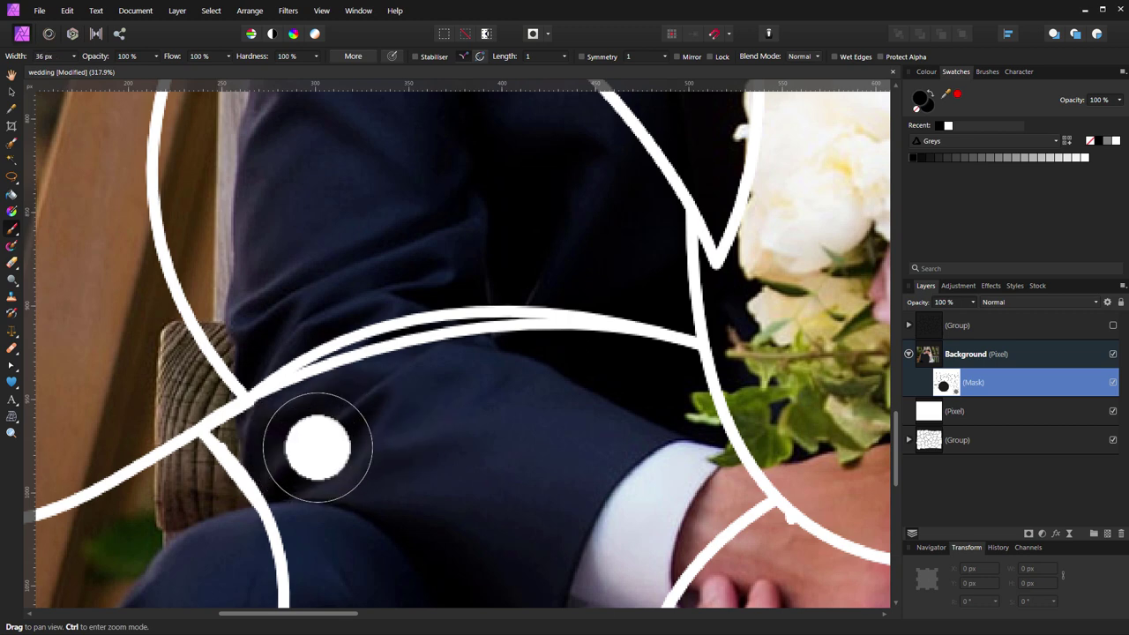
pyautogui.press('[')
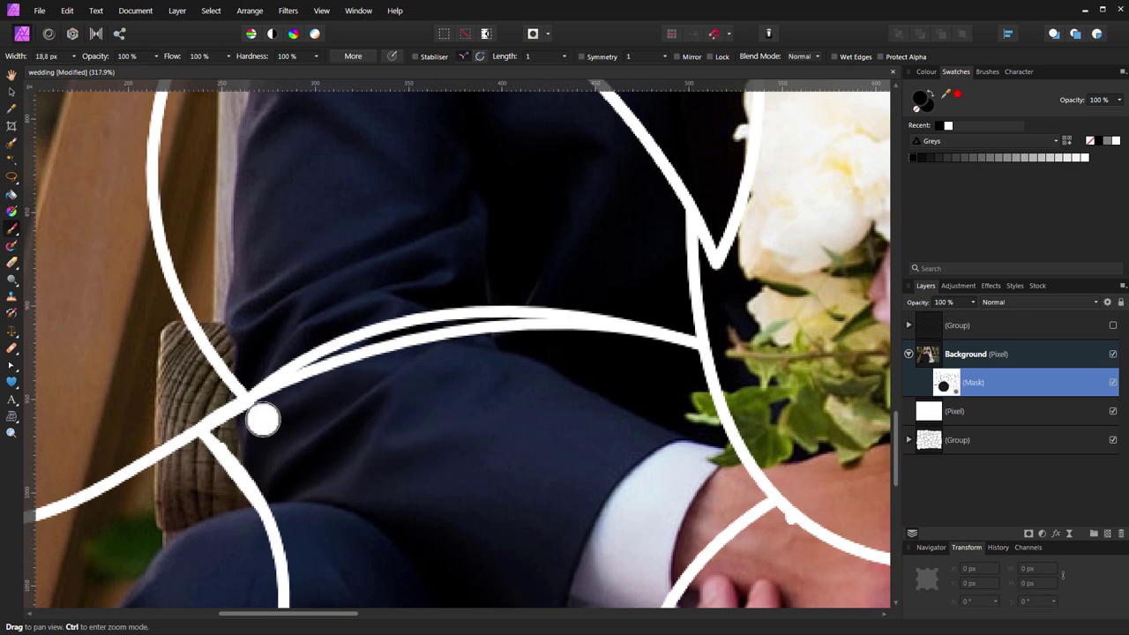
pyautogui.press('[')
pyautogui.press('[')
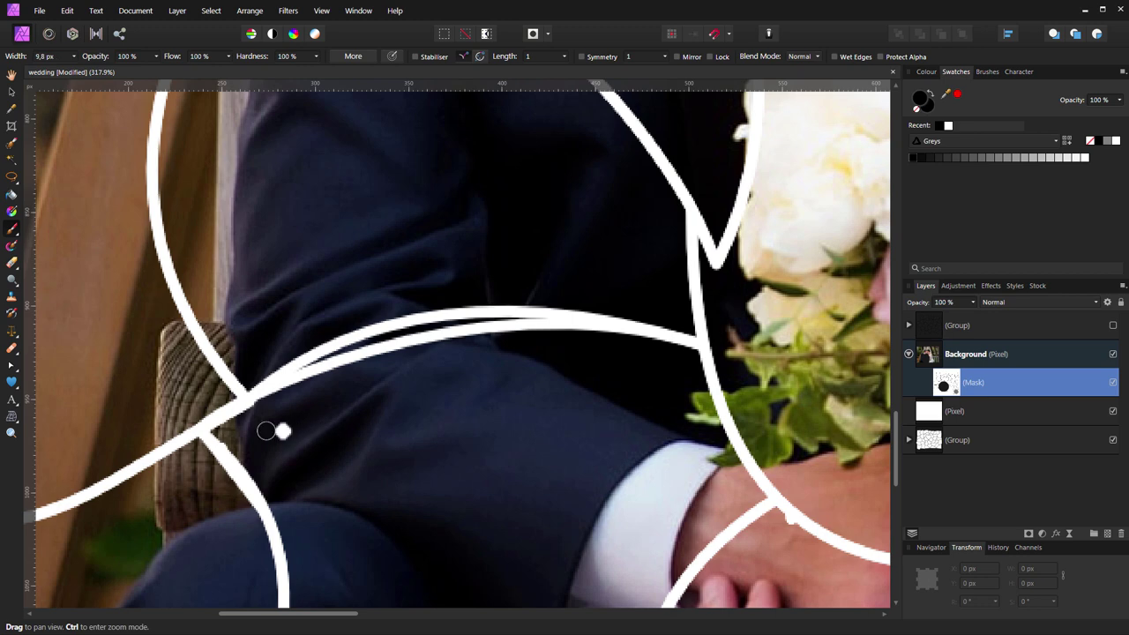
pyautogui.press('[')
pyautogui.press('[')
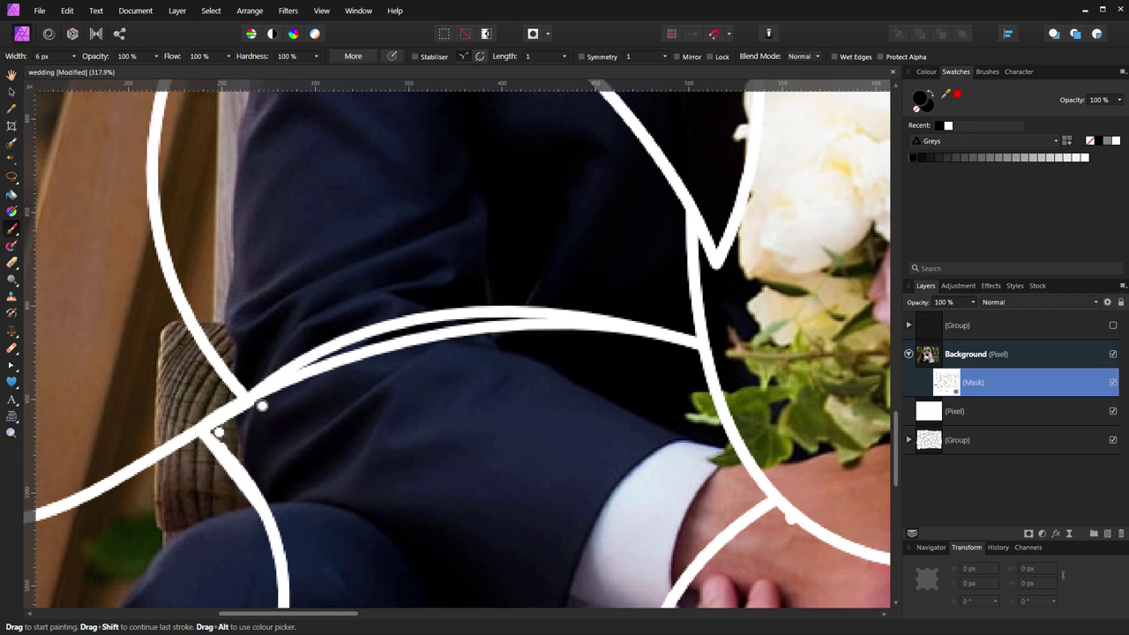
# Try a straight stroke up from the dot, undo it, and switch to white paint.
pyautogui.keyDown('shift'); pyautogui.click(264, 408); pyautogui.keyUp('shift')
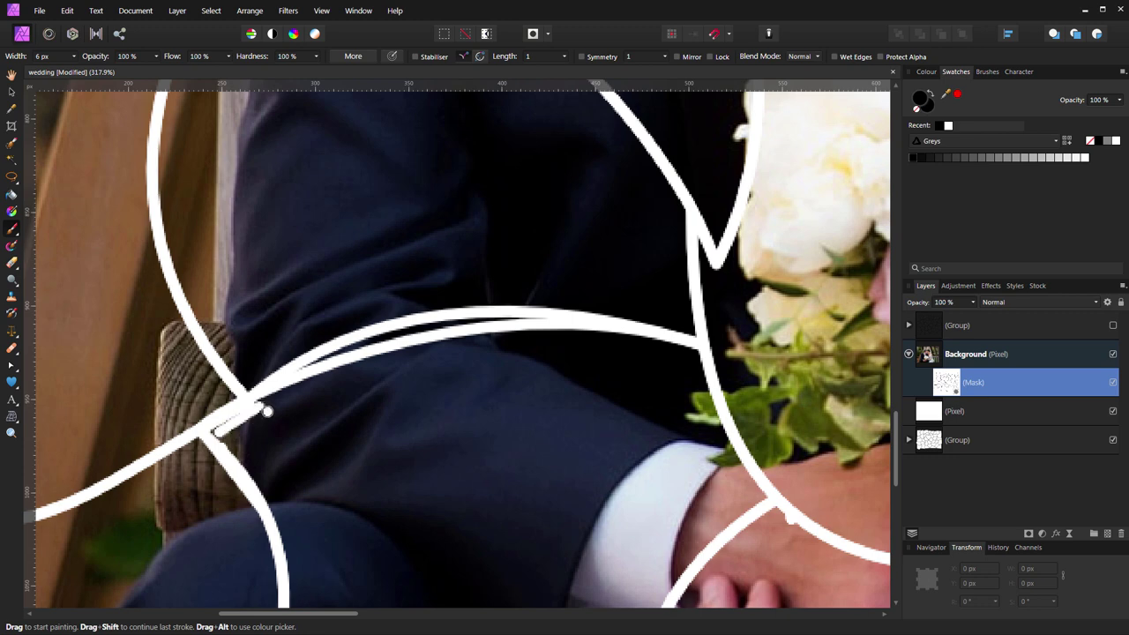
pyautogui.hotkey('ctrl', 'z')
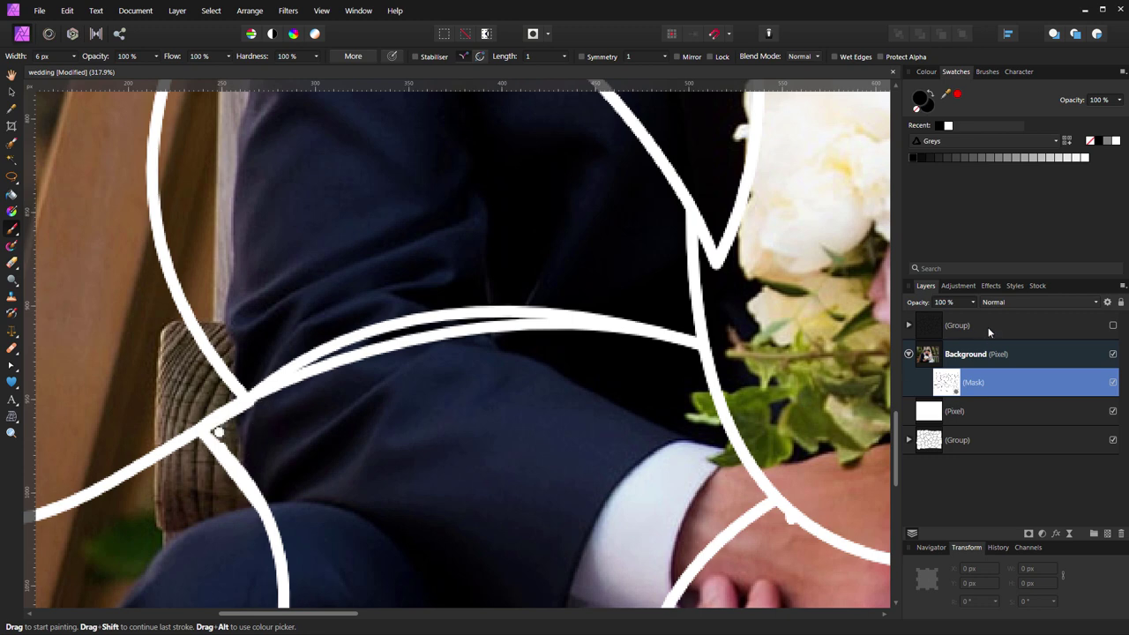
pyautogui.press('x')
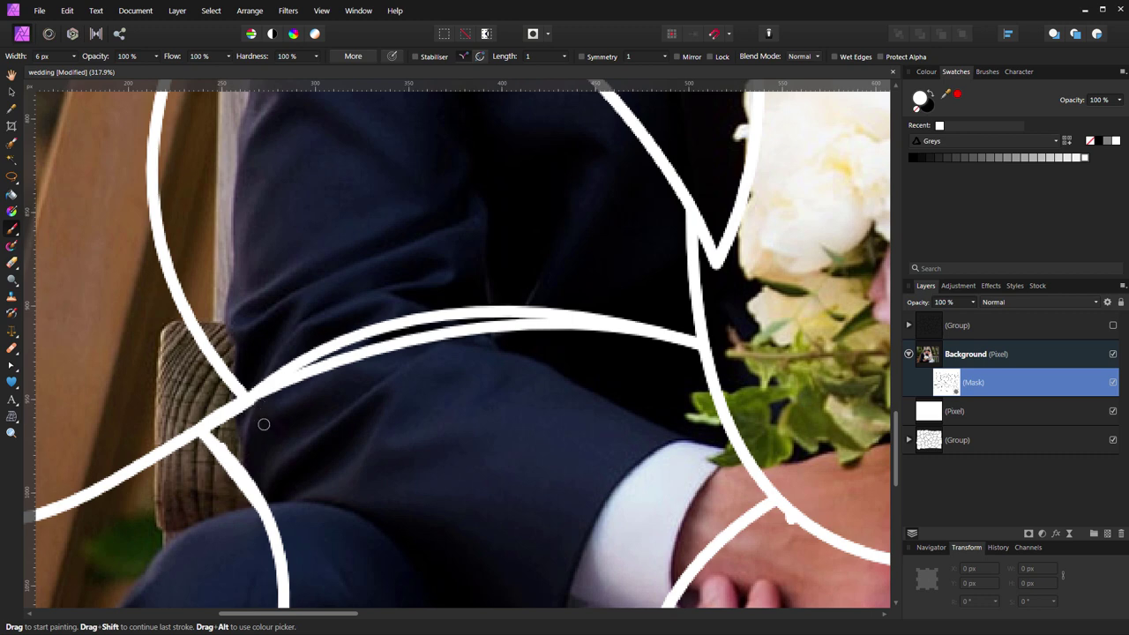
# Paint out the thin spiky remnants above the jacket curve and trim its upper edge.
pyautogui.moveTo(324, 343)
pyautogui.mouseDown()
pyautogui.moveTo(509, 304)
pyautogui.moveTo(350, 341)
pyautogui.moveTo(250, 382)
pyautogui.mouseUp()
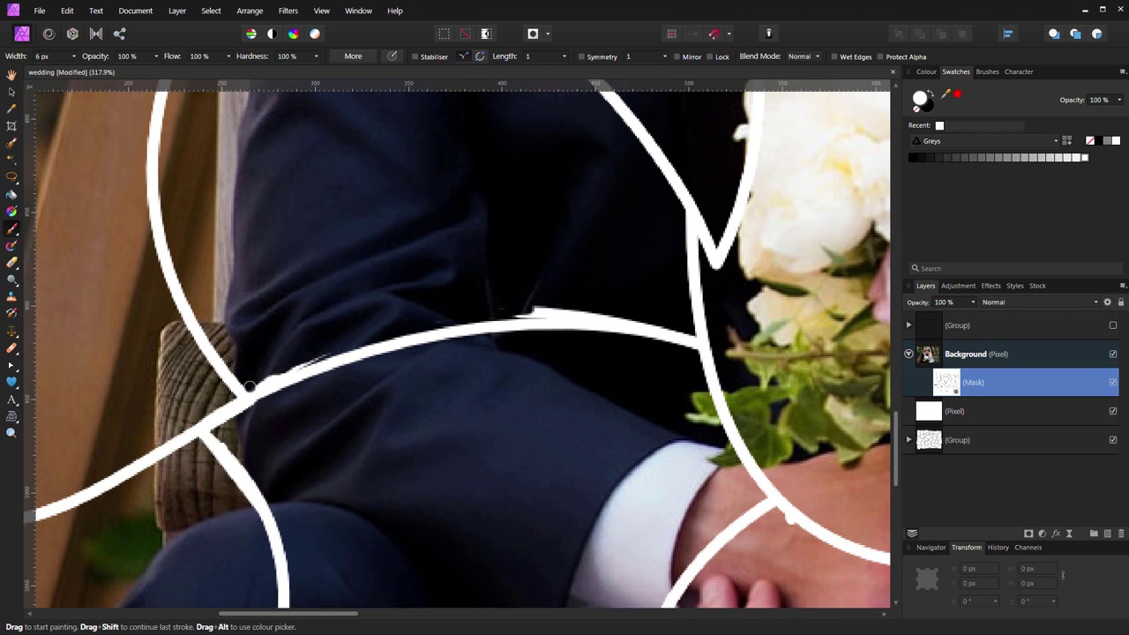
pyautogui.moveTo(251, 385); pyautogui.dragTo(328, 354)
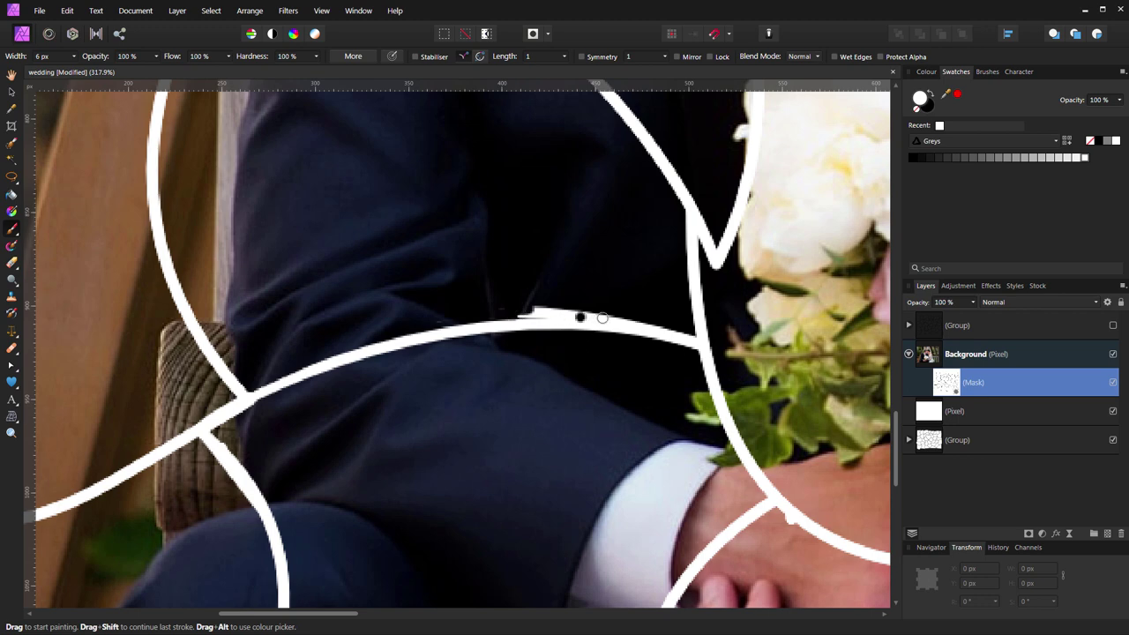
pyautogui.moveTo(640, 318); pyautogui.dragTo(649, 335)
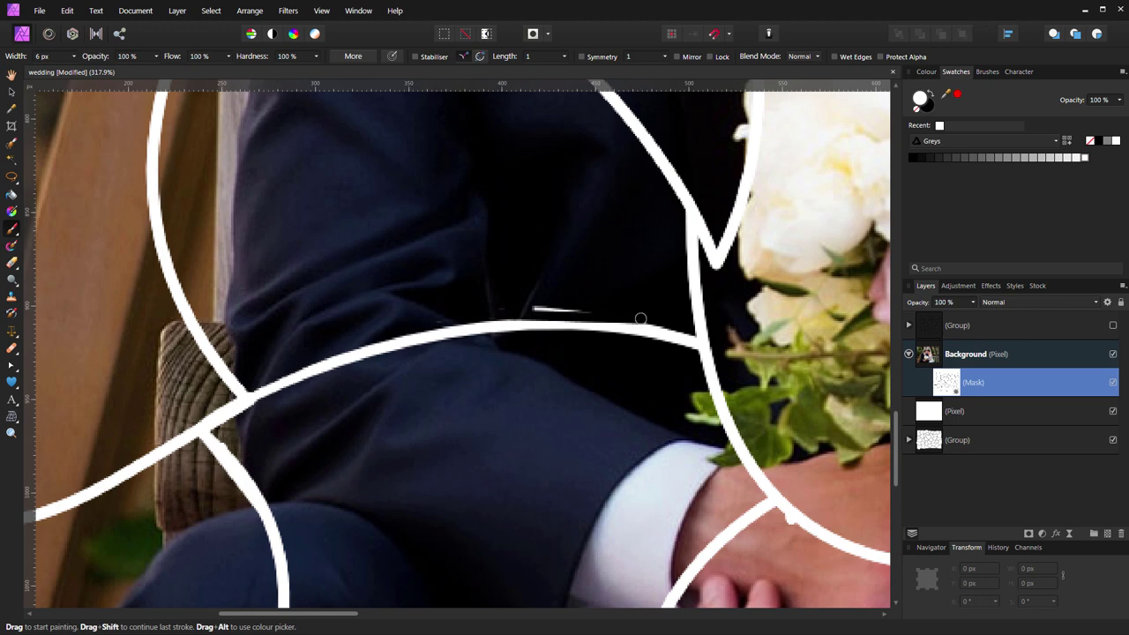
pyautogui.hotkey('ctrl', 'z')
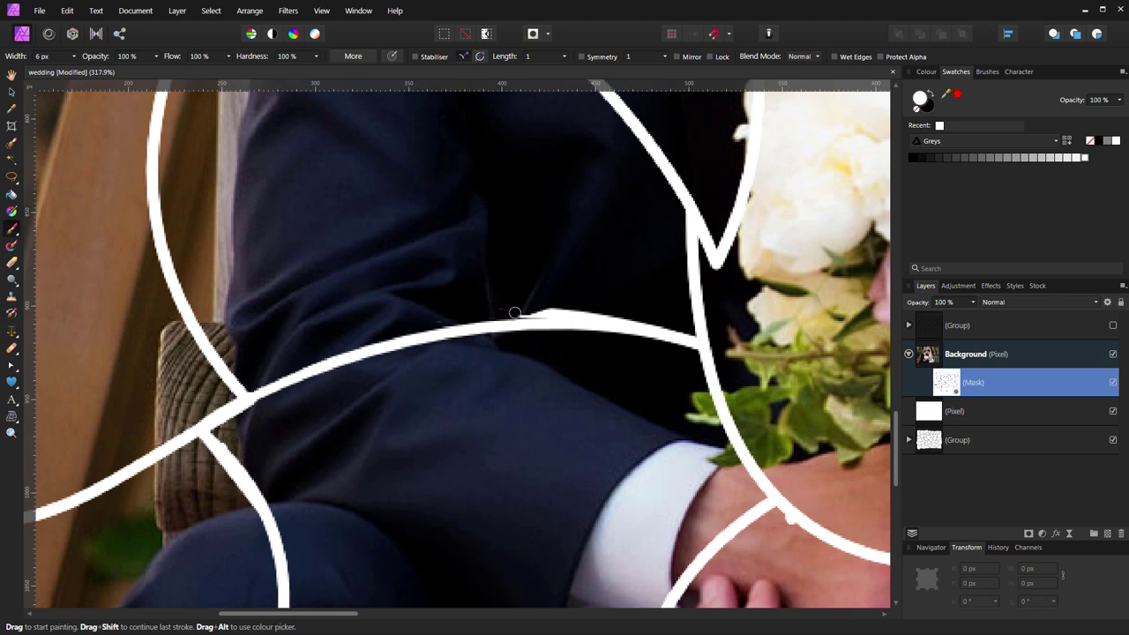
pyautogui.moveTo(514, 313); pyautogui.dragTo(646, 322)
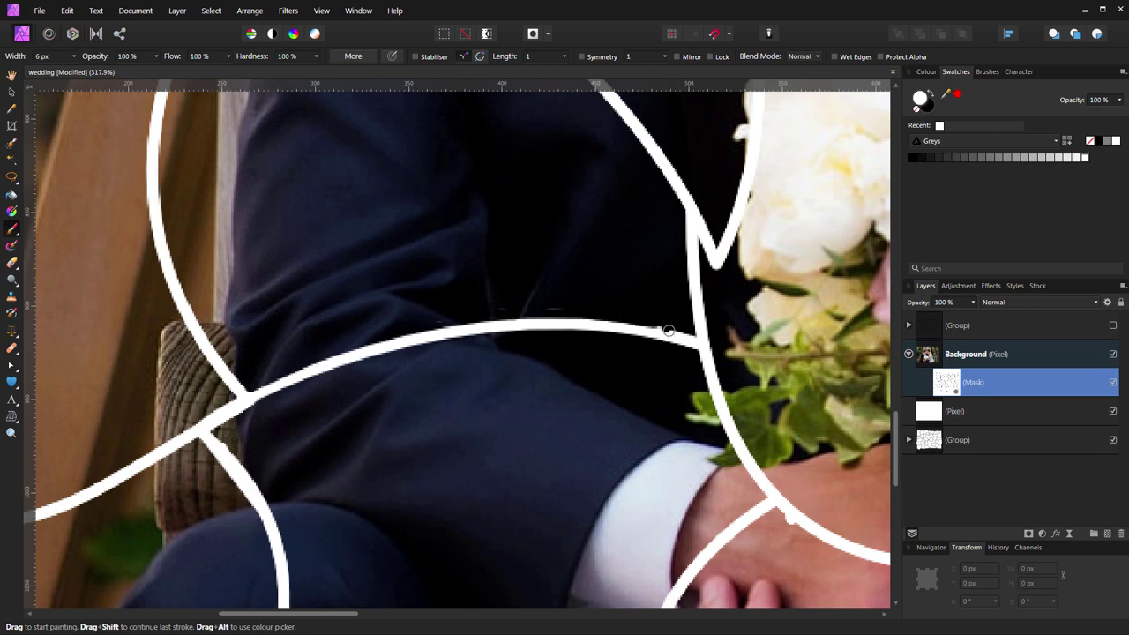
# Repaint the curve near the bouquet alternately in white and black to make it continuous.
pyautogui.scroll(-2, 609, 405)
pyautogui.scroll(-2, 589, 413)
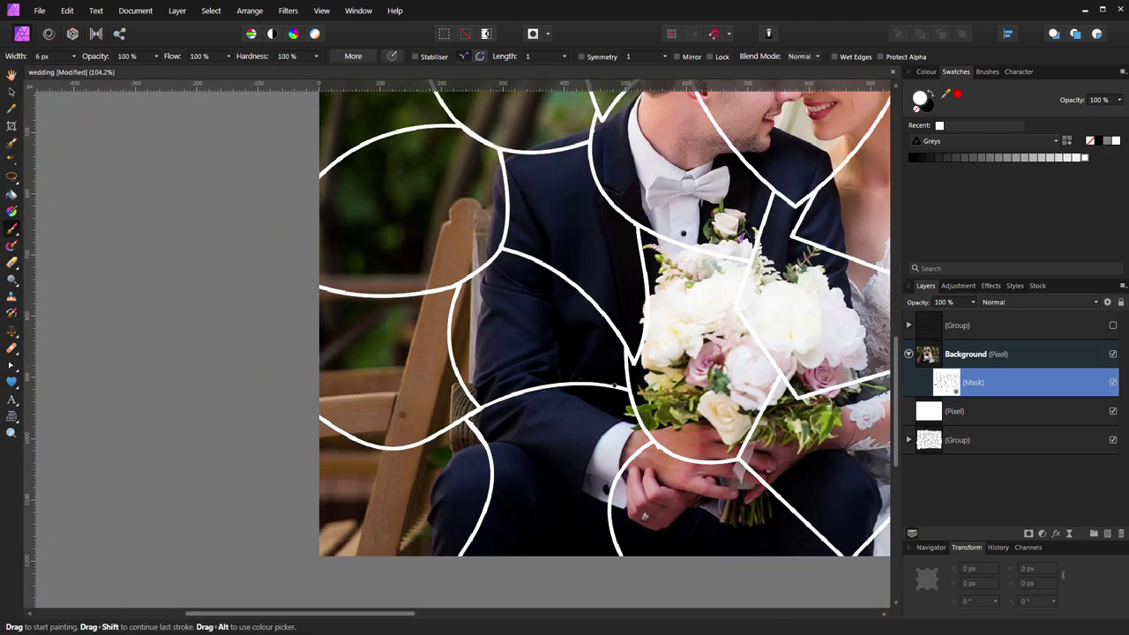
pyautogui.scroll(2, 605, 423)
pyautogui.scroll(2, 609, 410)
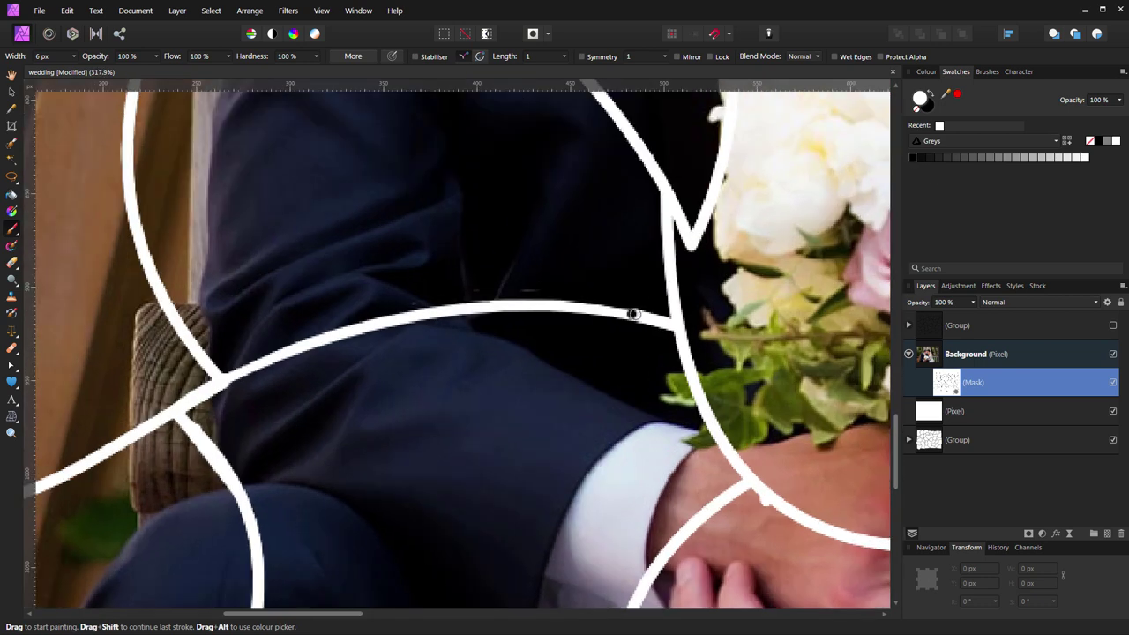
pyautogui.moveTo(631, 313); pyautogui.dragTo(614, 314)
pyautogui.hotkey('ctrl', 'z')
pyautogui.click(1084, 158)
pyautogui.moveTo(622, 315); pyautogui.dragTo(641, 317)
pyautogui.click(913, 157)
pyautogui.moveTo(640, 318); pyautogui.dragTo(622, 313)
# Thicken the curve where it meets the vertical line, then zoom back out.
pyautogui.scroll(2, 632, 313)
pyautogui.scroll(1, 632, 314)
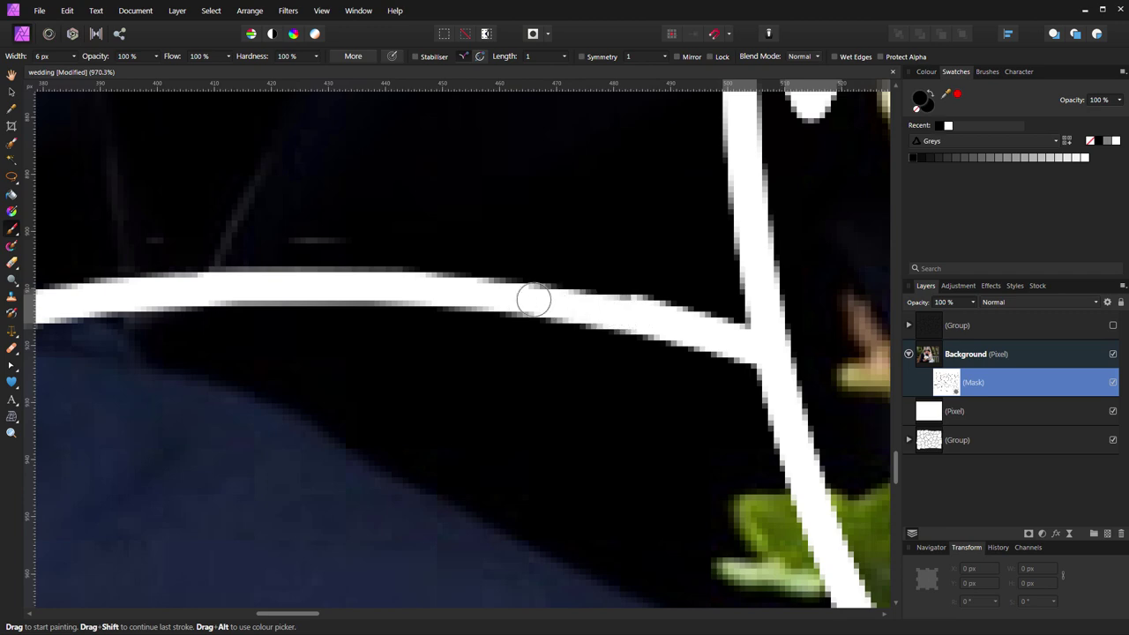
pyautogui.moveTo(451, 291); pyautogui.dragTo(654, 342)
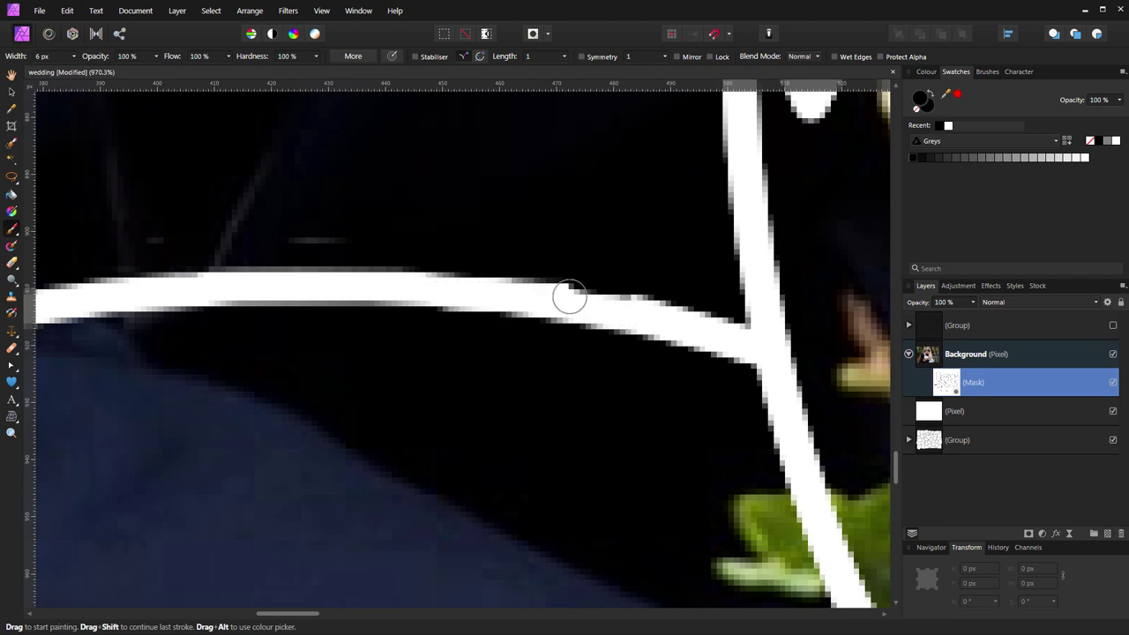
pyautogui.scroll(-3, 654, 341)
pyautogui.scroll(-3, 650, 370)
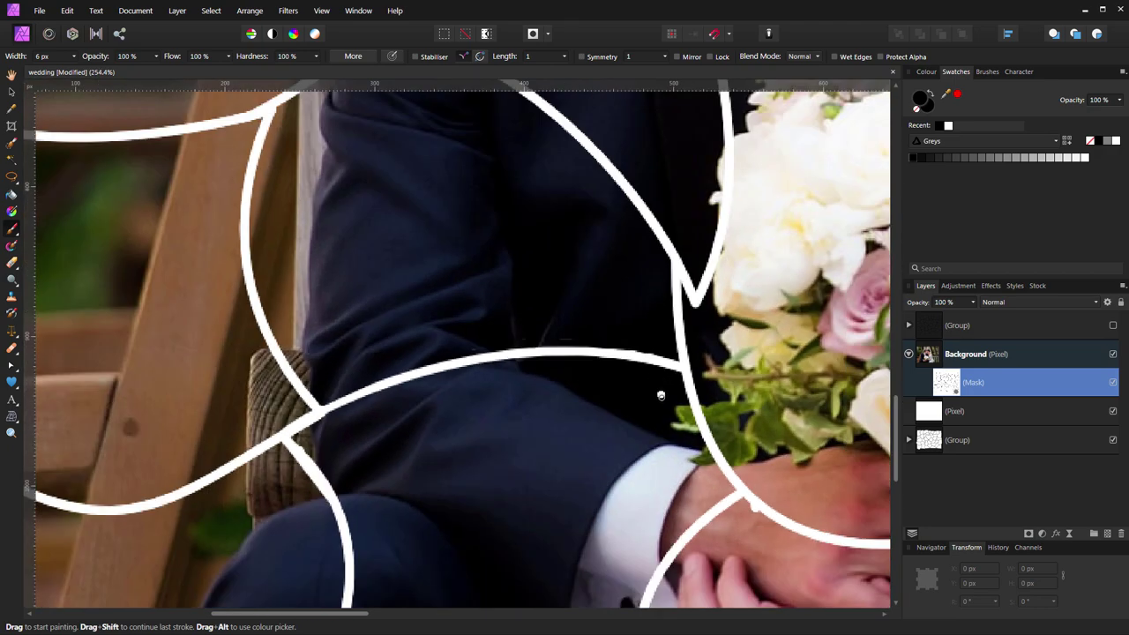
pyautogui.scroll(-3, 660, 396)
pyautogui.scroll(-1, 661, 396)
pyautogui.moveTo(766, 440); pyautogui.dragTo(447, 464)
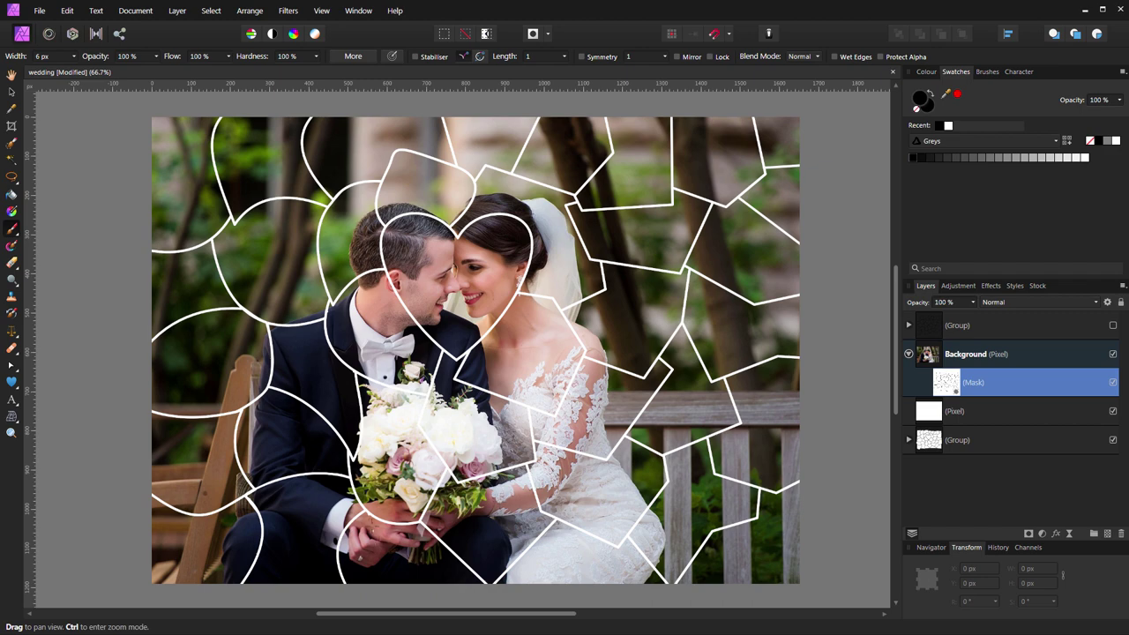
pyautogui.scroll(3, 369, 525)
pyautogui.scroll(3, 370, 525)
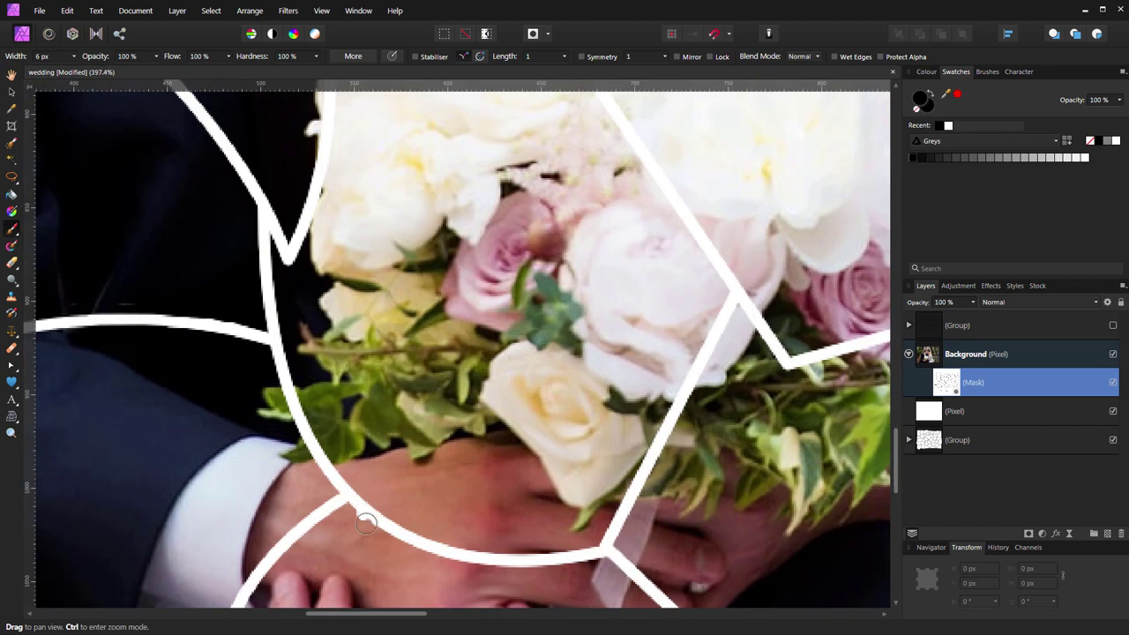
pyautogui.scroll(2, 352, 524)
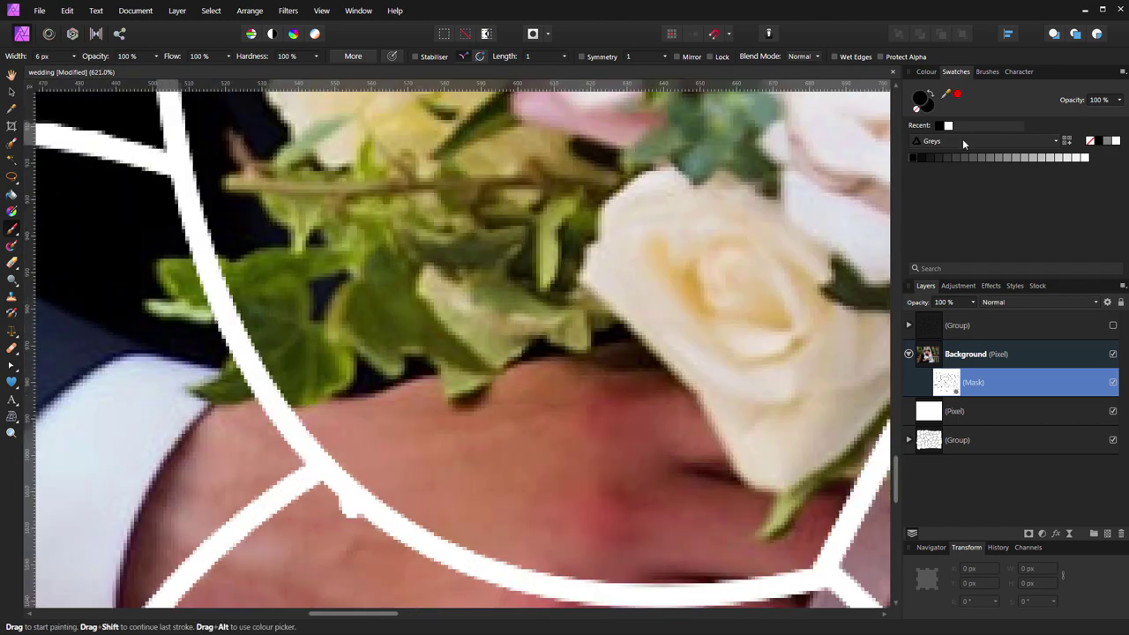
# Set white as the painting colour, review the whole photo, and return to the Move Tool.
pyautogui.click(1085, 157)
pyautogui.scroll(-5, 381, 537)
pyautogui.scroll(-3, 441, 529)
pyautogui.scroll(-2, 480, 520)
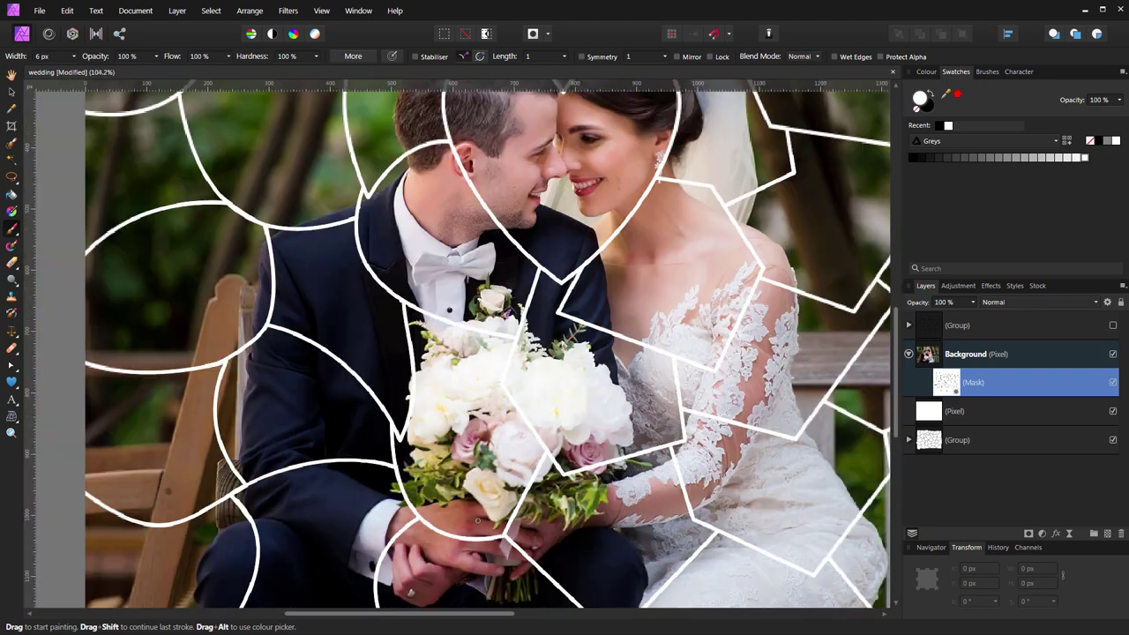
pyautogui.scroll(4, 404, 318)
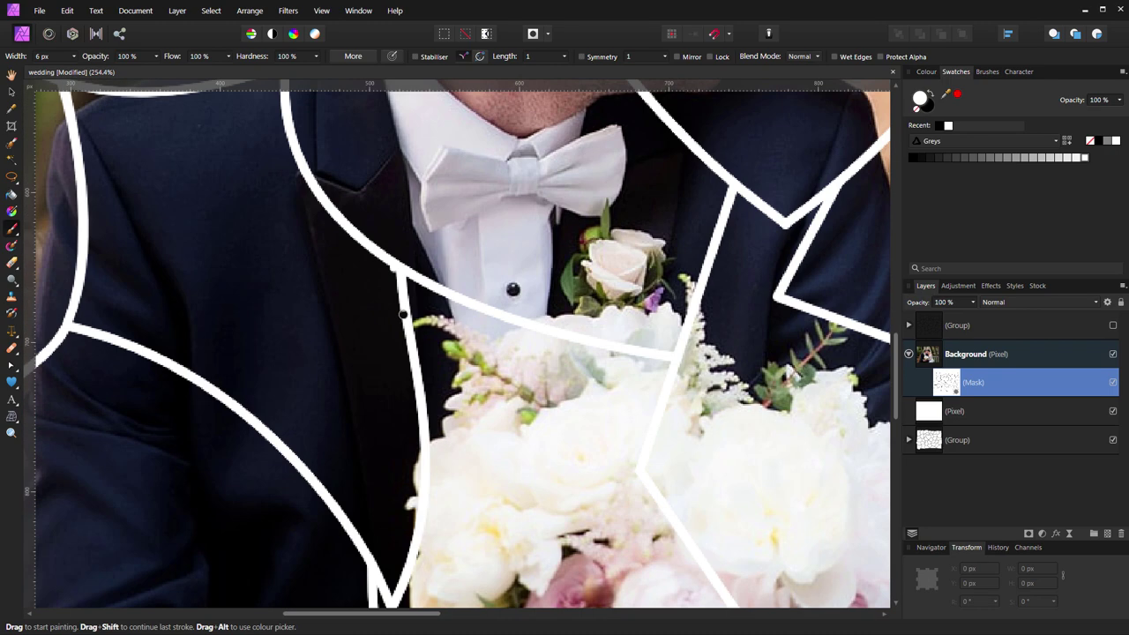
pyautogui.scroll(3, 388, 269)
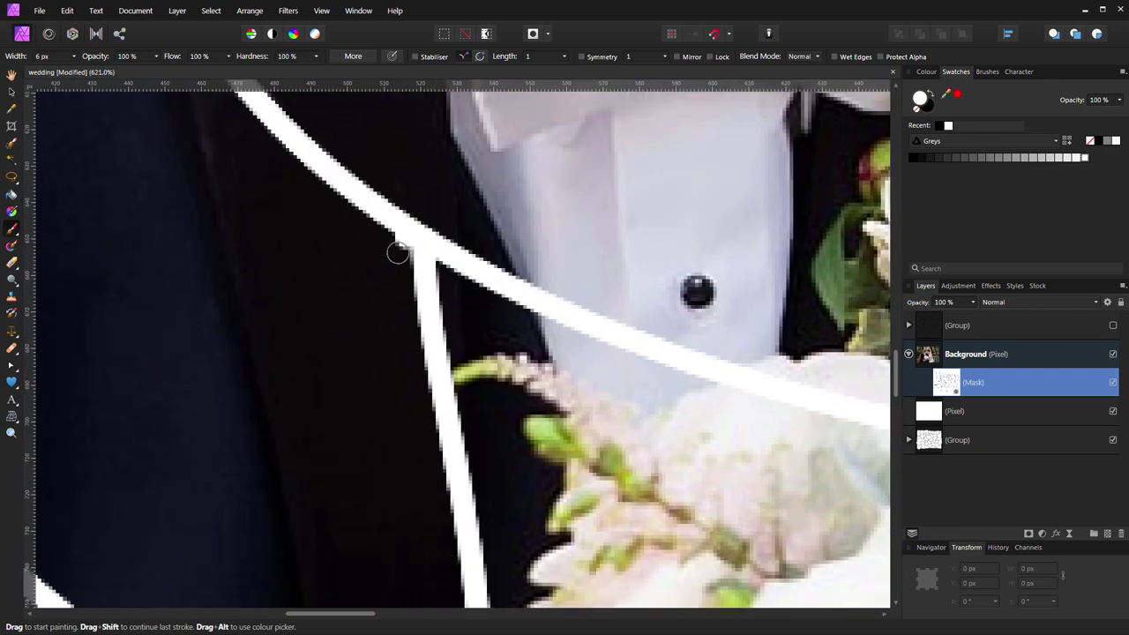
pyautogui.scroll(-5, 381, 317)
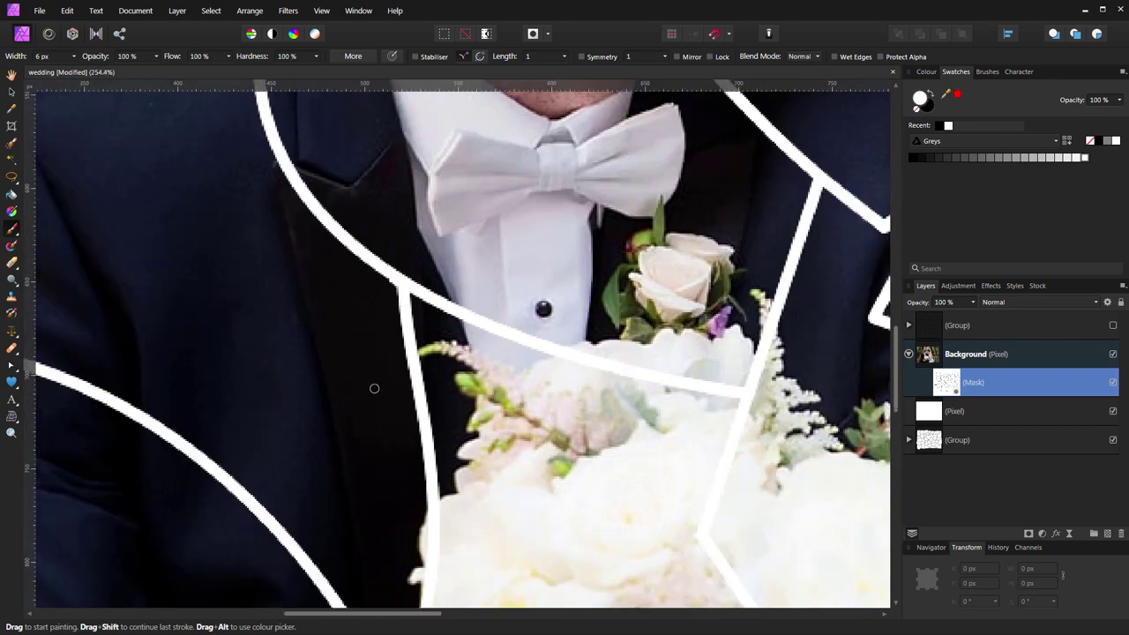
pyautogui.scroll(-2, 373, 385)
pyautogui.scroll(-2, 361, 423)
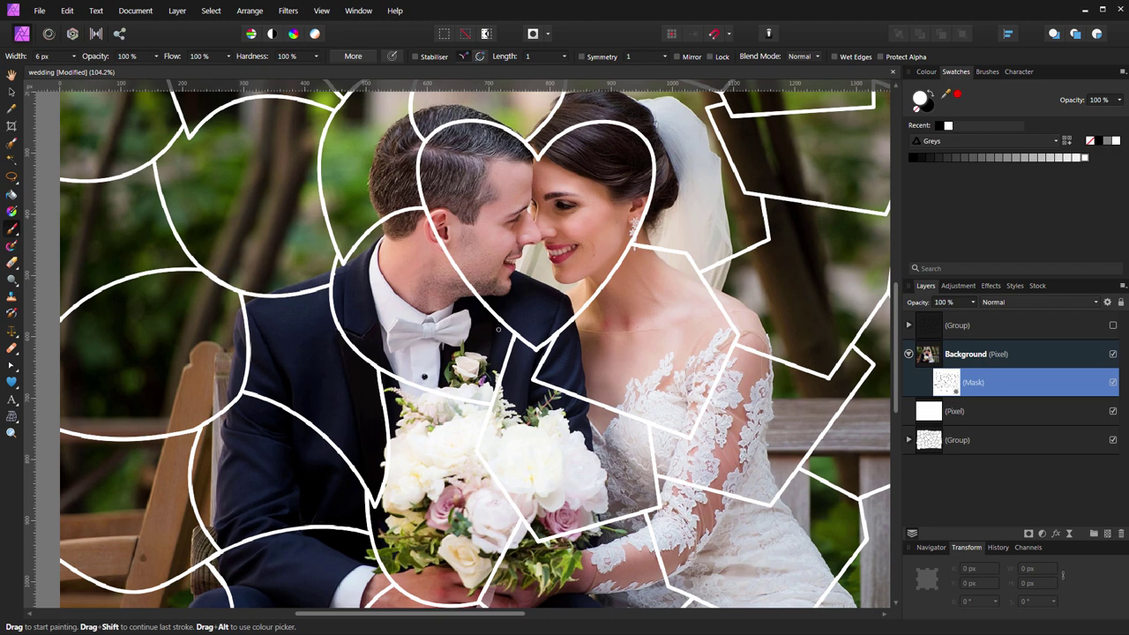
pyautogui.moveTo(498, 329)
pyautogui.mouseDown()
pyautogui.moveTo(410, 456)
pyautogui.moveTo(401, 415)
pyautogui.mouseUp()
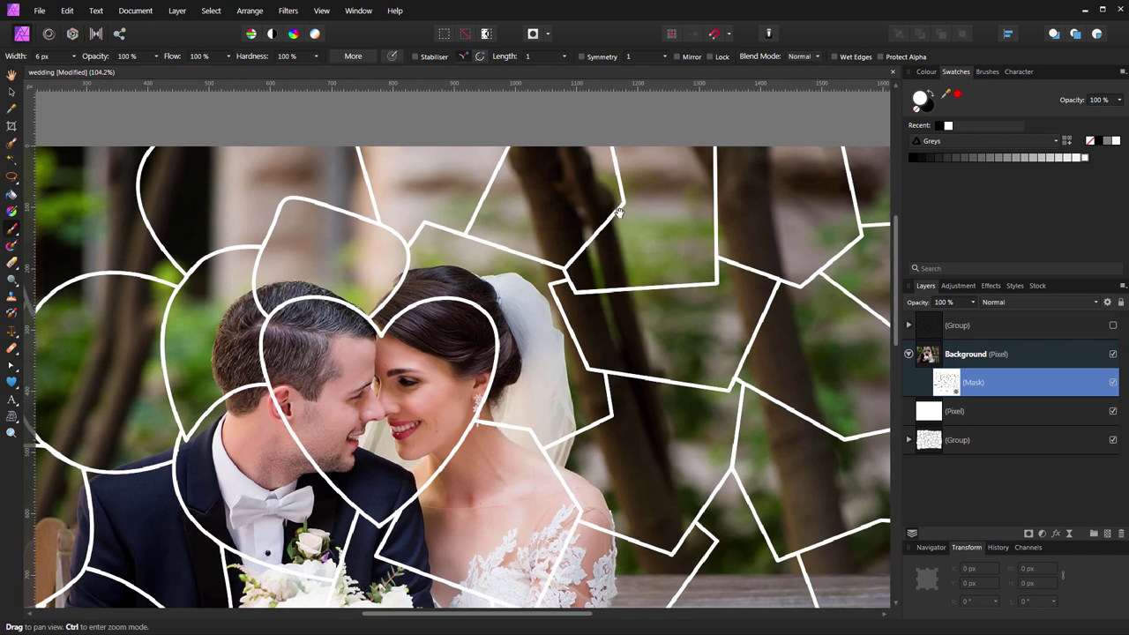
pyautogui.moveTo(495, 408); pyautogui.dragTo(458, 325)
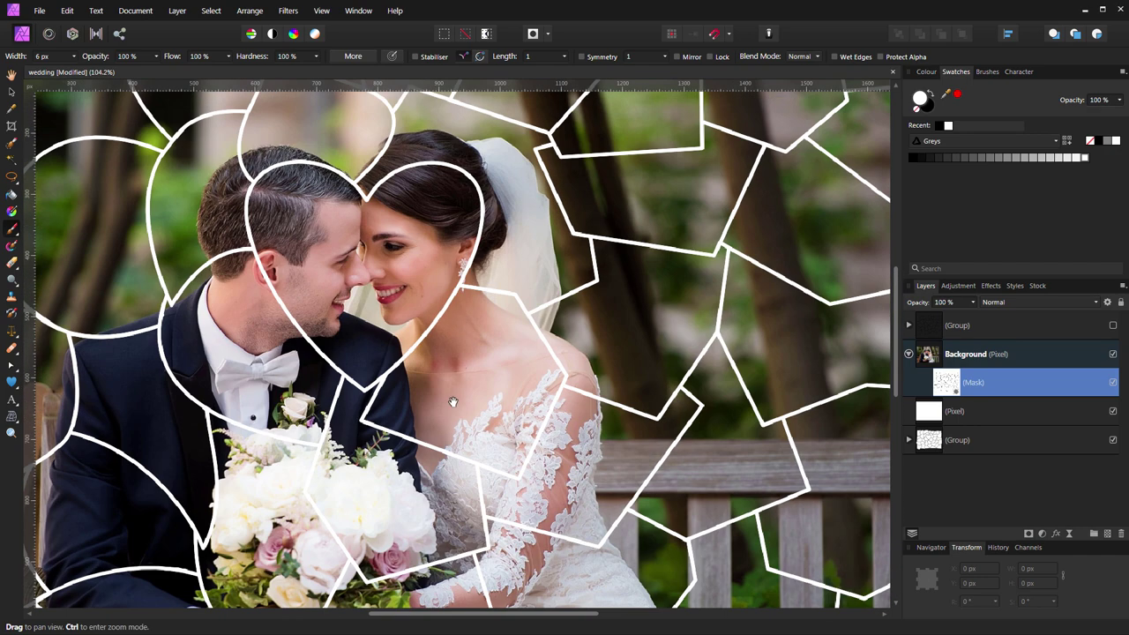
pyautogui.moveTo(453, 401); pyautogui.dragTo(451, 309)
pyautogui.scroll(-5, 439, 401)
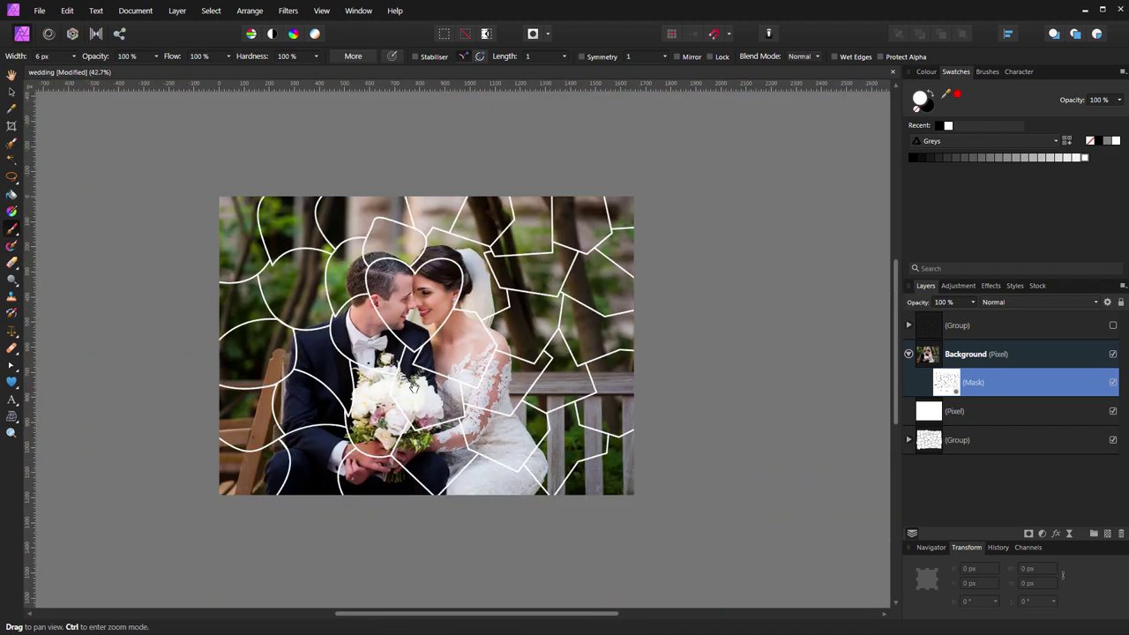
pyautogui.moveTo(407, 384); pyautogui.dragTo(453, 406)
pyautogui.press('v')
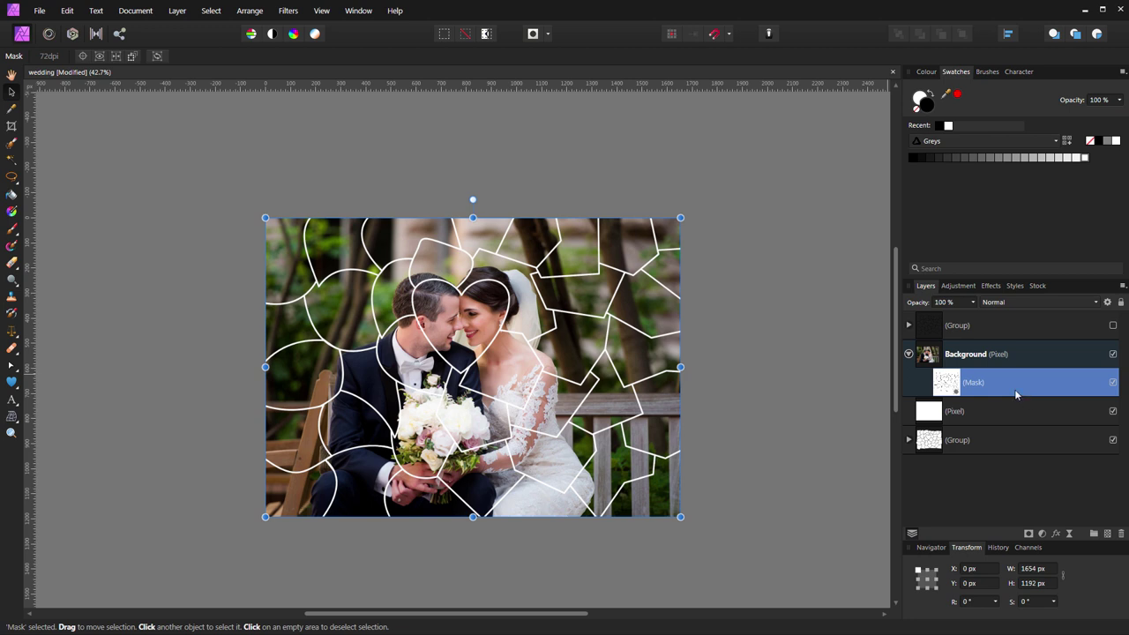
# Collapse the Background layer's rows and add a new mask to it.
pyautogui.click(908, 354)
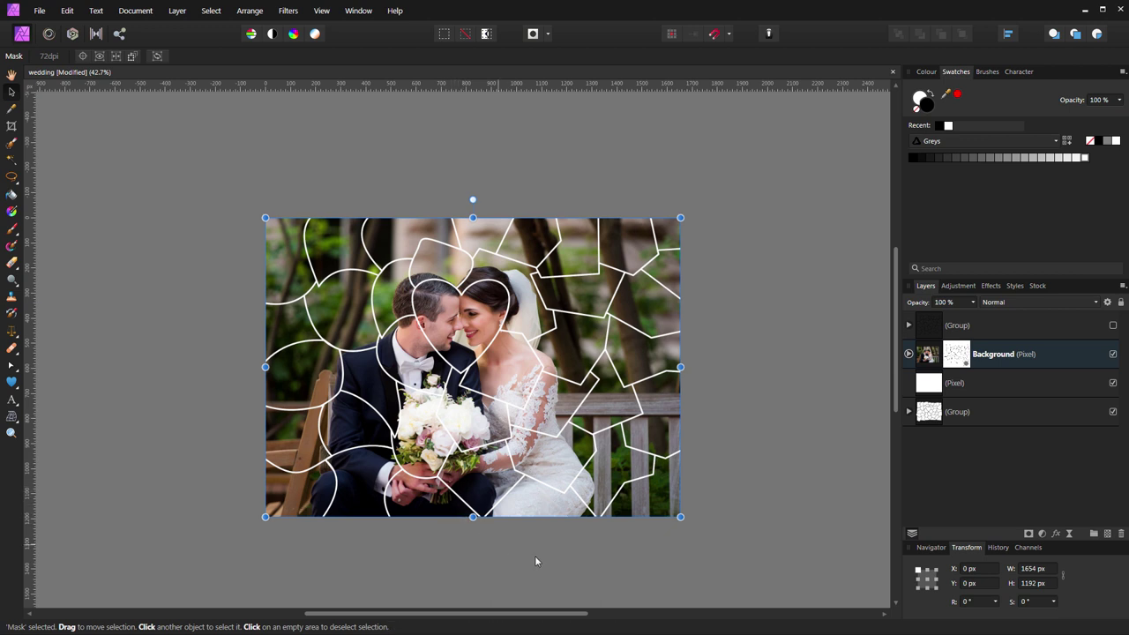
pyautogui.click(1060, 358)
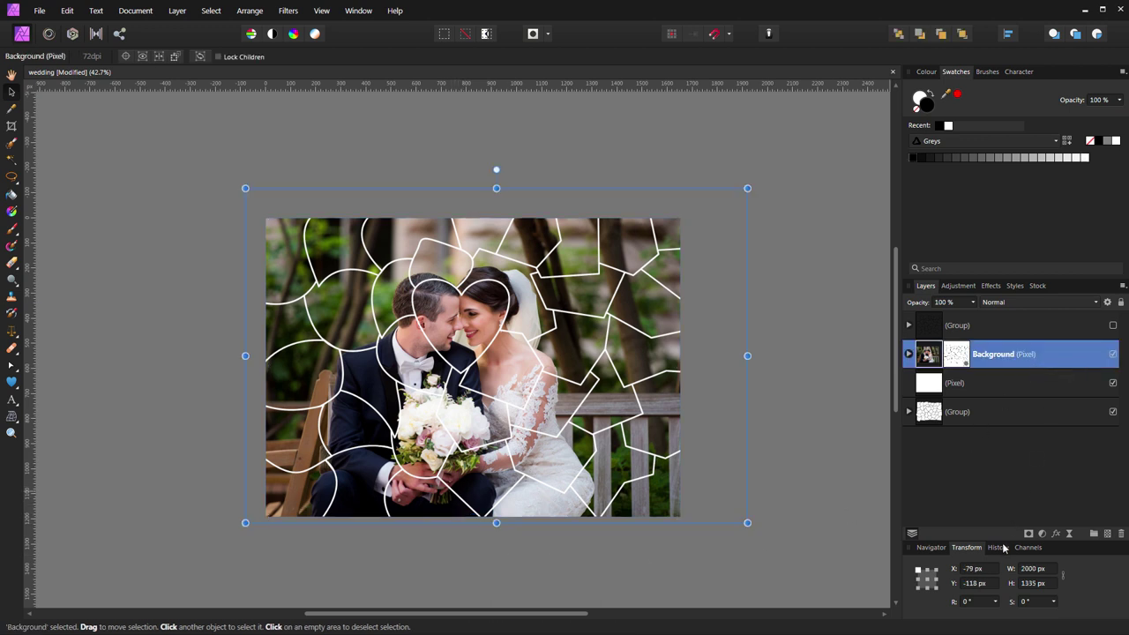
pyautogui.click(1029, 534)
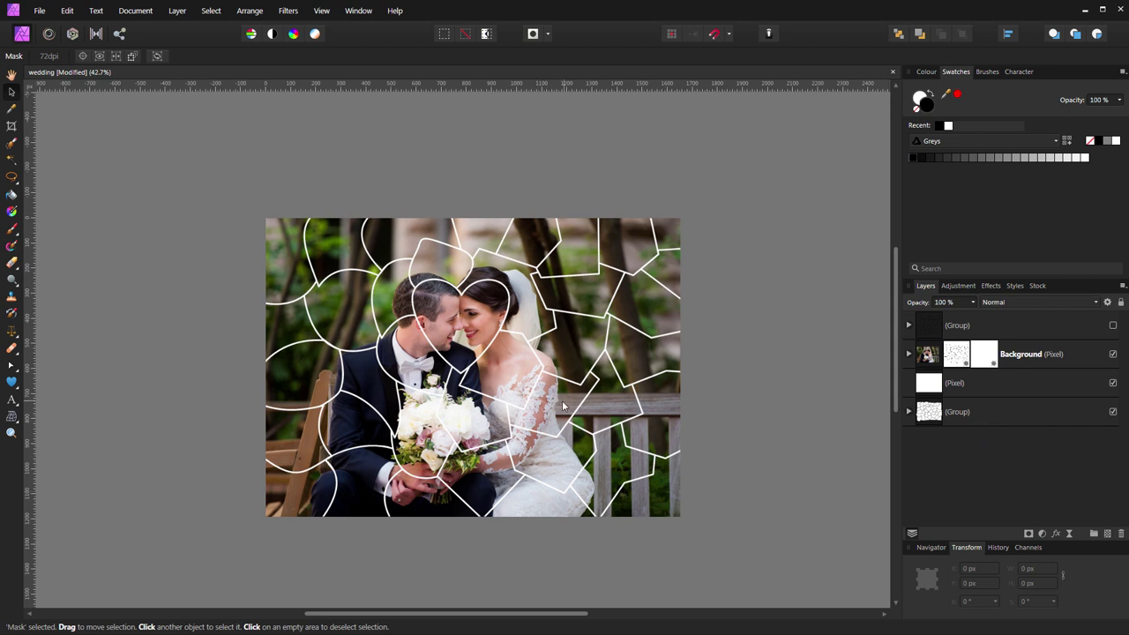
# Draw a vertical linear gradient with a black end stop on the mask to fade the bottom.
pyautogui.click(11, 212)
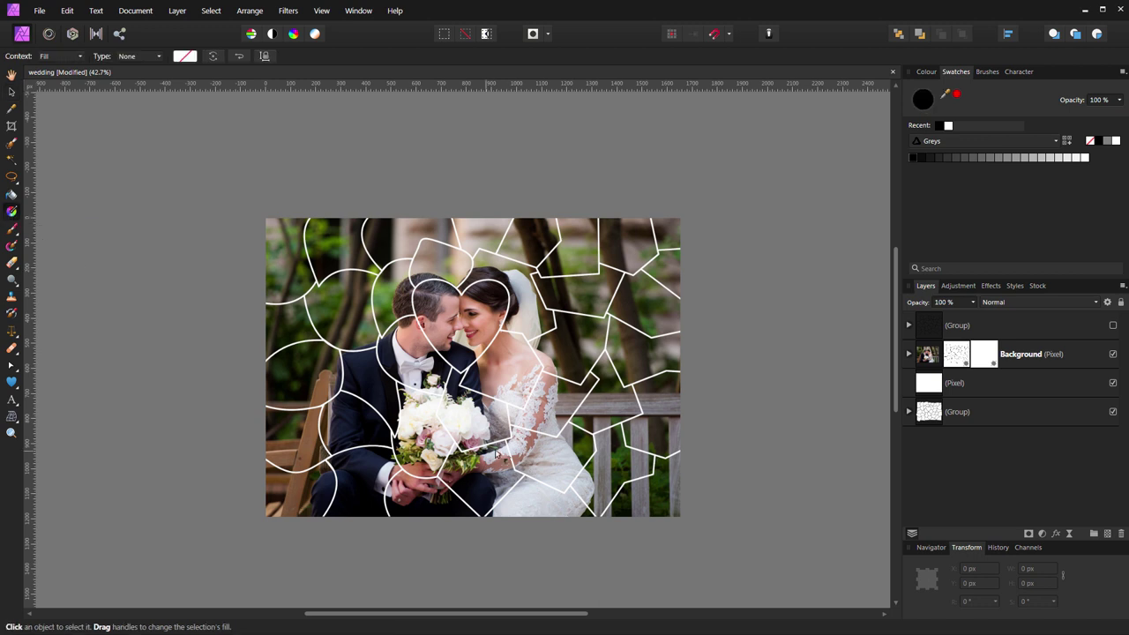
pyautogui.moveTo(471, 450)
pyautogui.mouseDown()
pyautogui.moveTo(471, 517)
pyautogui.moveTo(470, 507)
pyautogui.mouseUp()
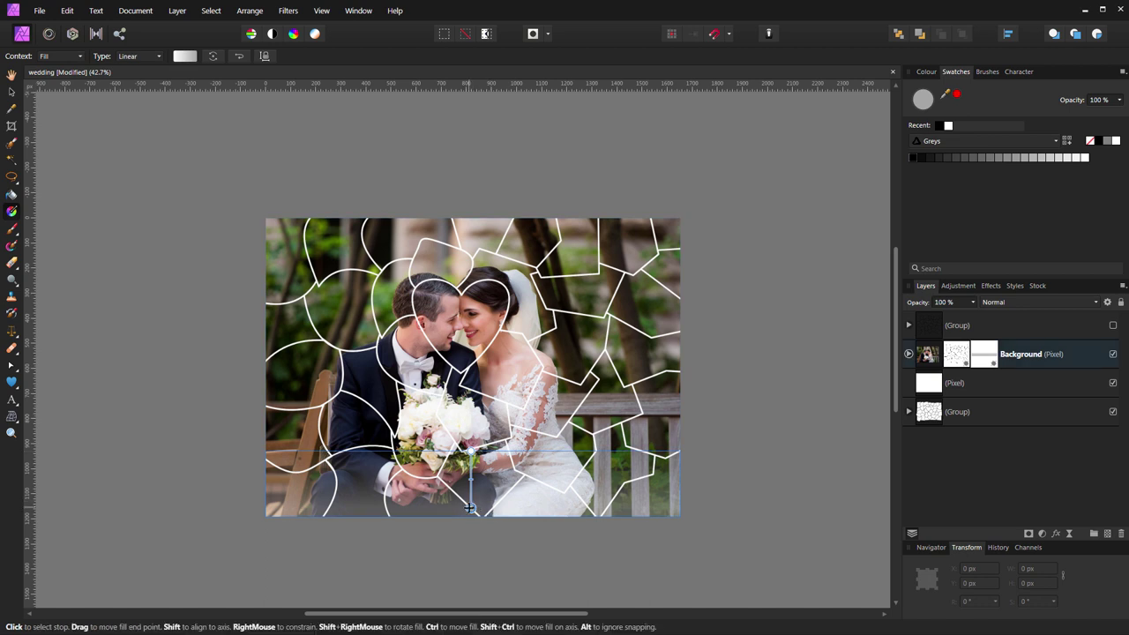
pyautogui.click(913, 158)
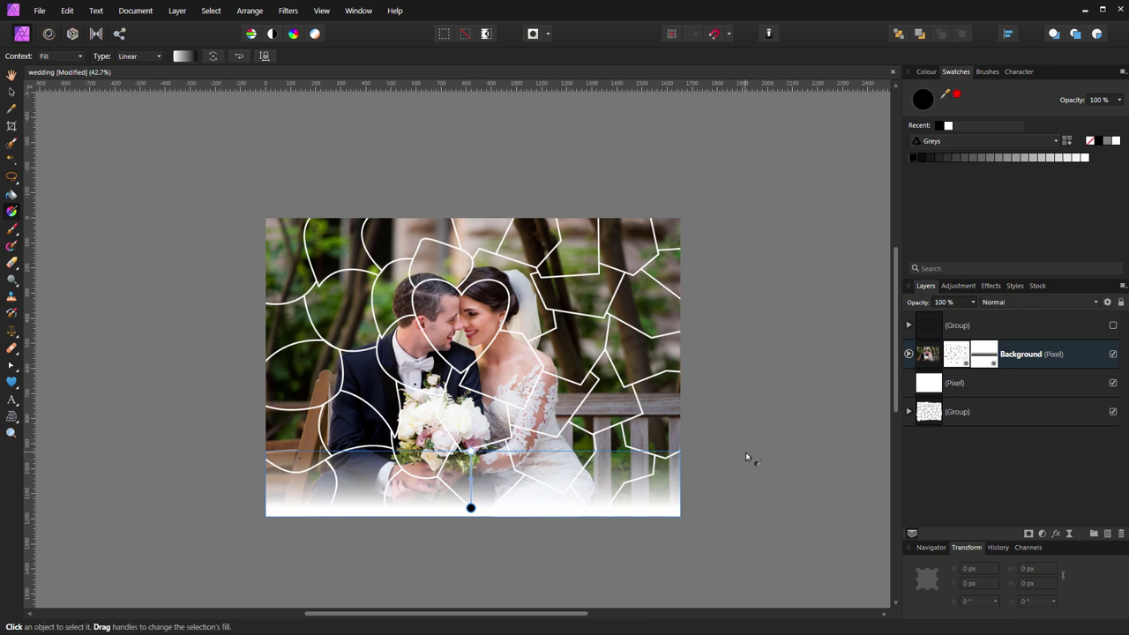
pyautogui.press('v')
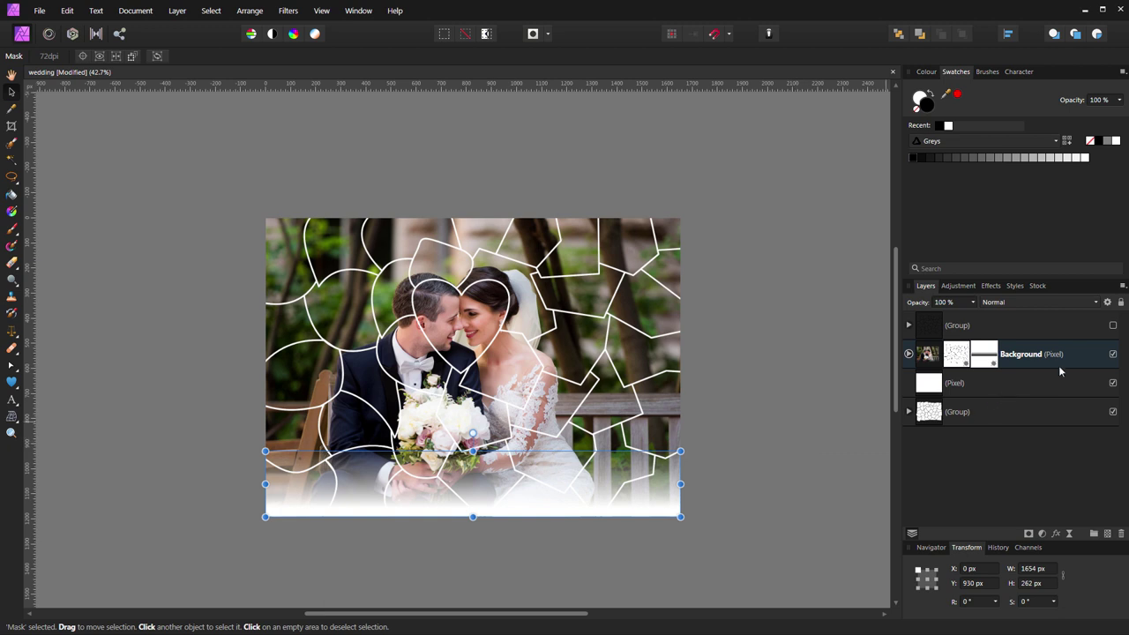
pyautogui.click(1071, 364)
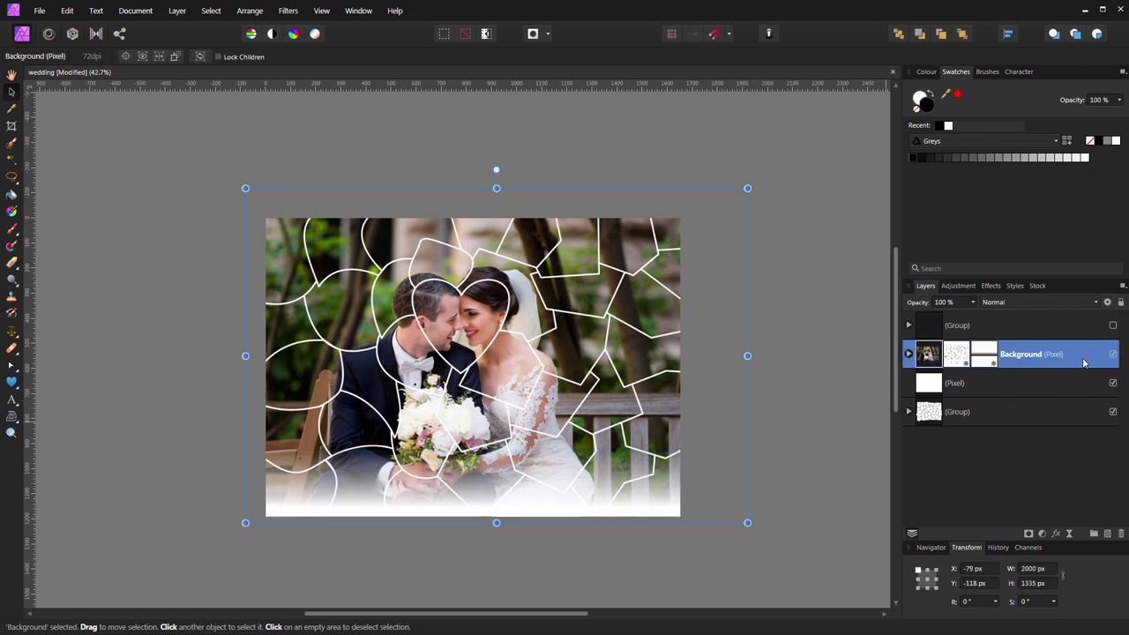
# Duplicate the Background layer and nudge the copy's fade mask slightly down.
pyautogui.hotkey('ctrl', 'j')
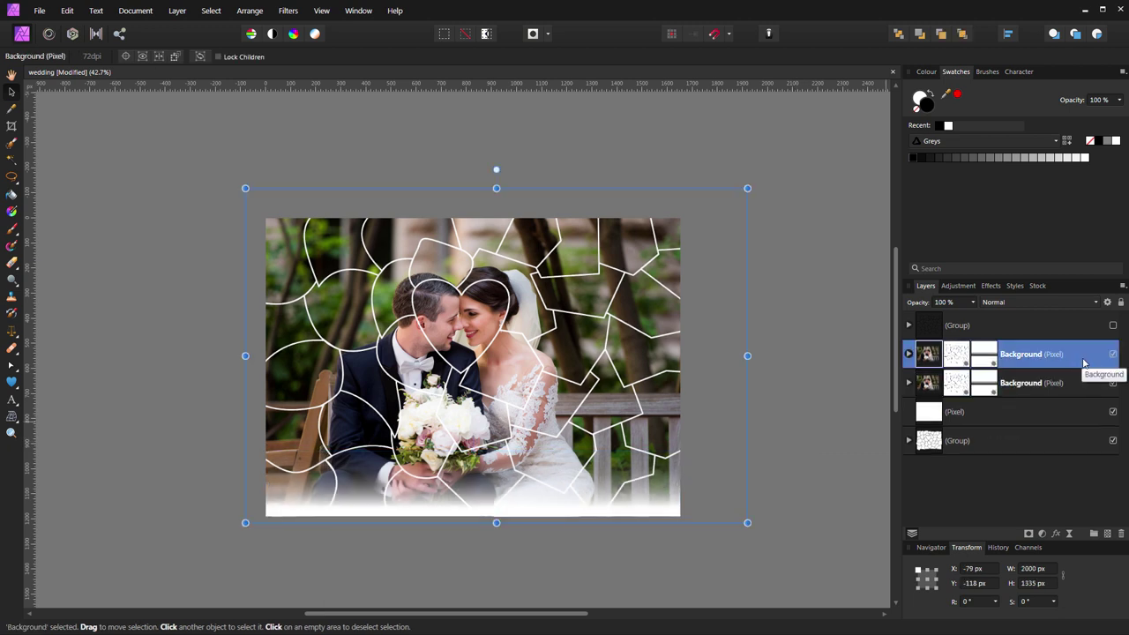
pyautogui.click(985, 355)
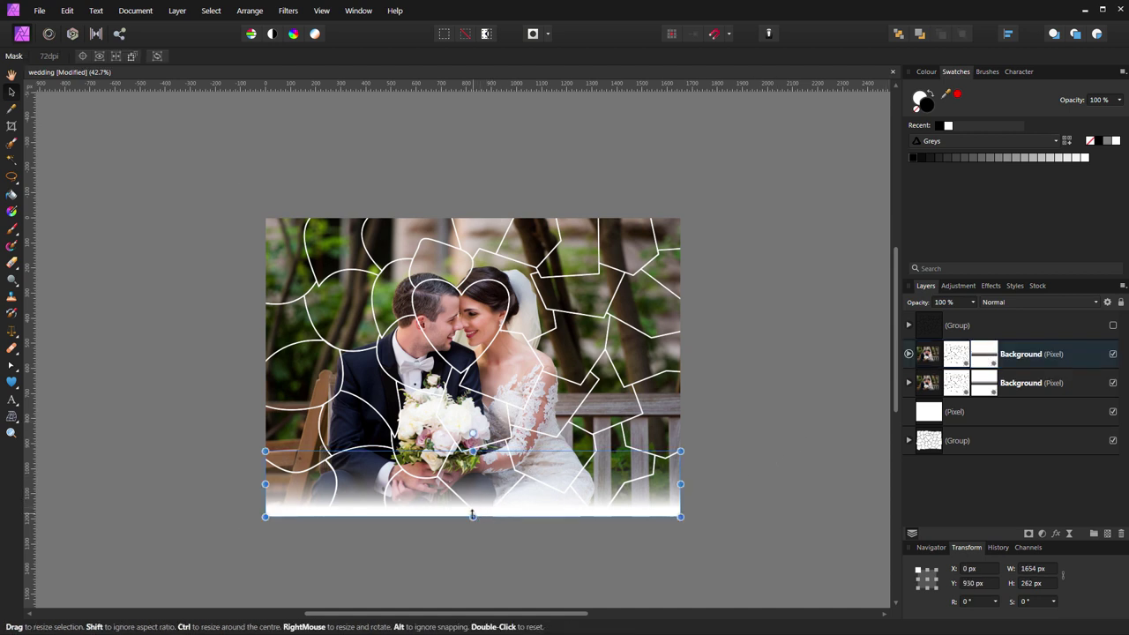
pyautogui.moveTo(470, 493)
pyautogui.mouseDown()
pyautogui.moveTo(472, 476)
pyautogui.moveTo(472, 515)
pyautogui.mouseUp()
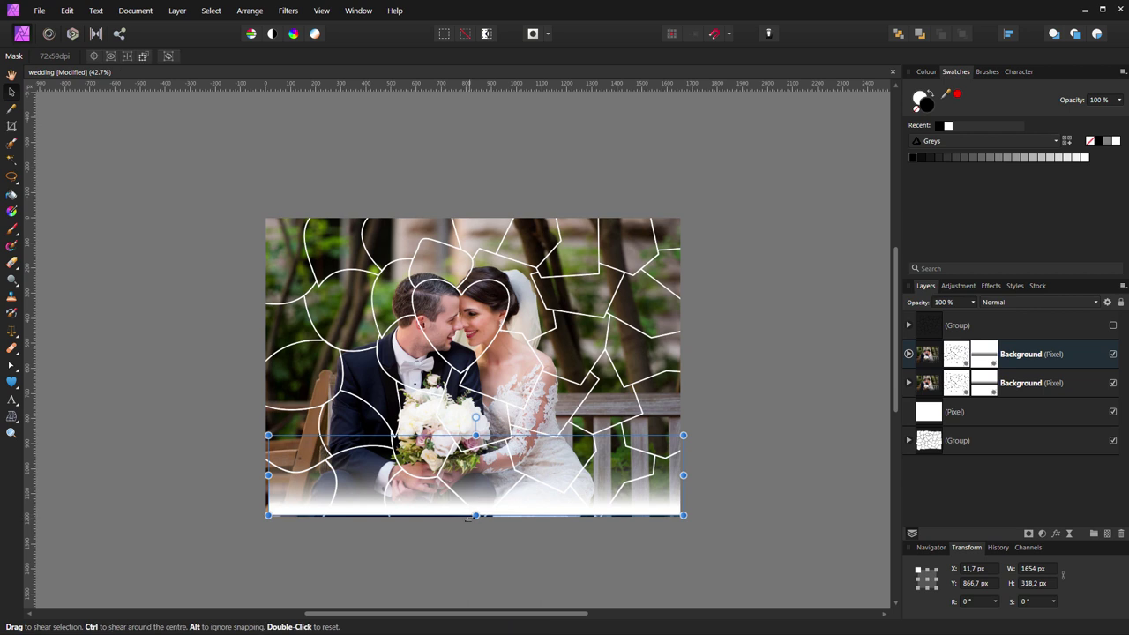
# Make a second Background copy and stretch its fade mask taller, to about 337 px.
pyautogui.click(1084, 366)
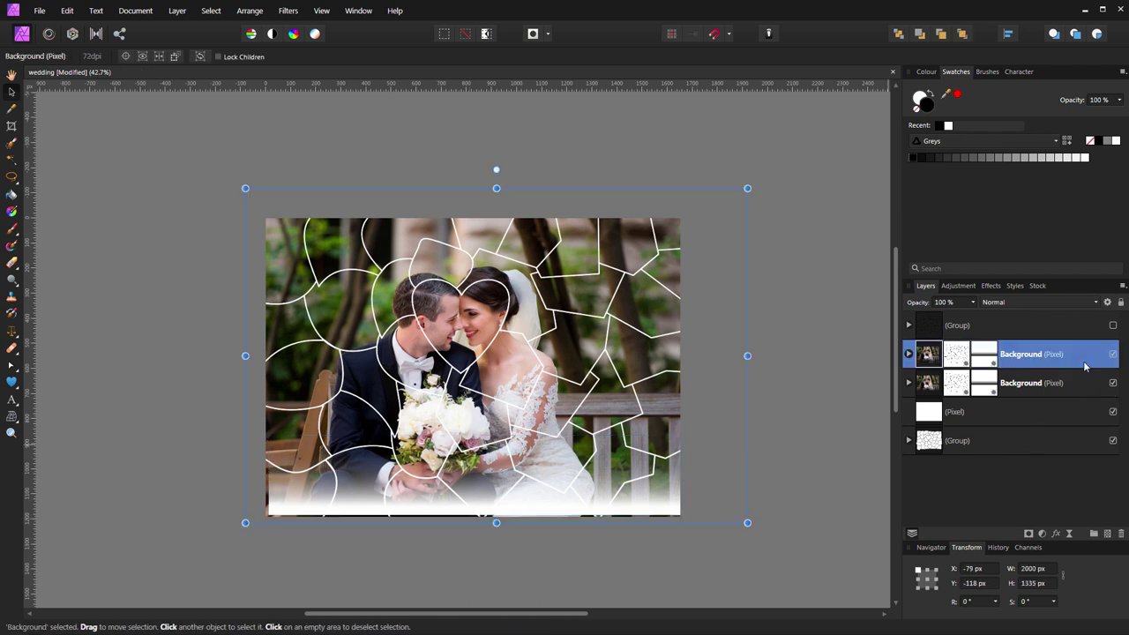
pyautogui.hotkey('ctrl', 'j')
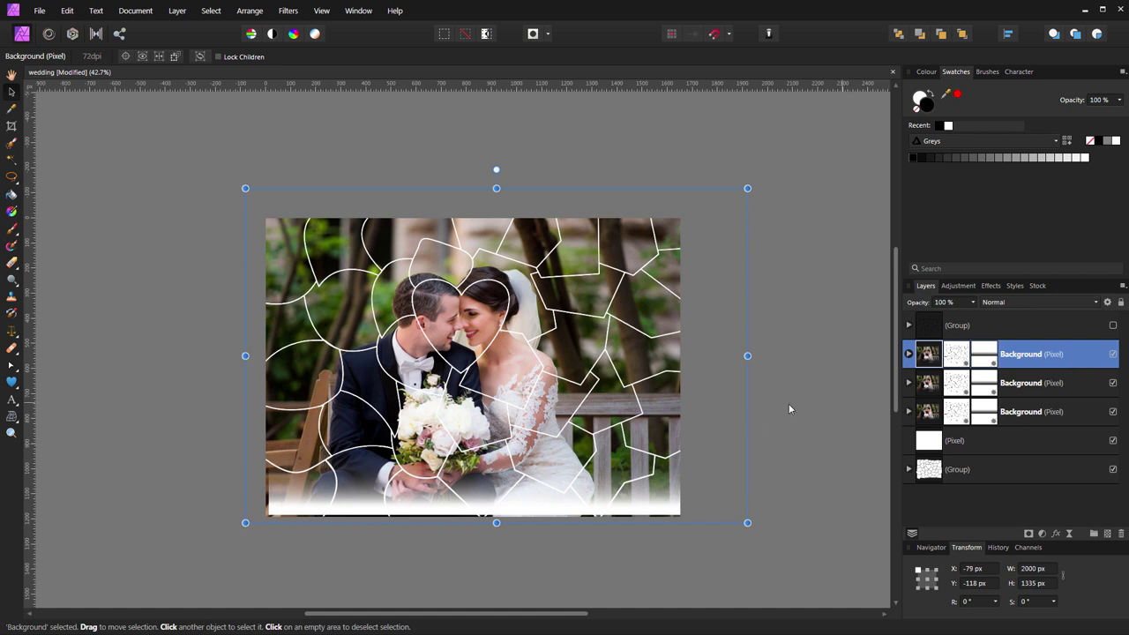
pyautogui.click(982, 361)
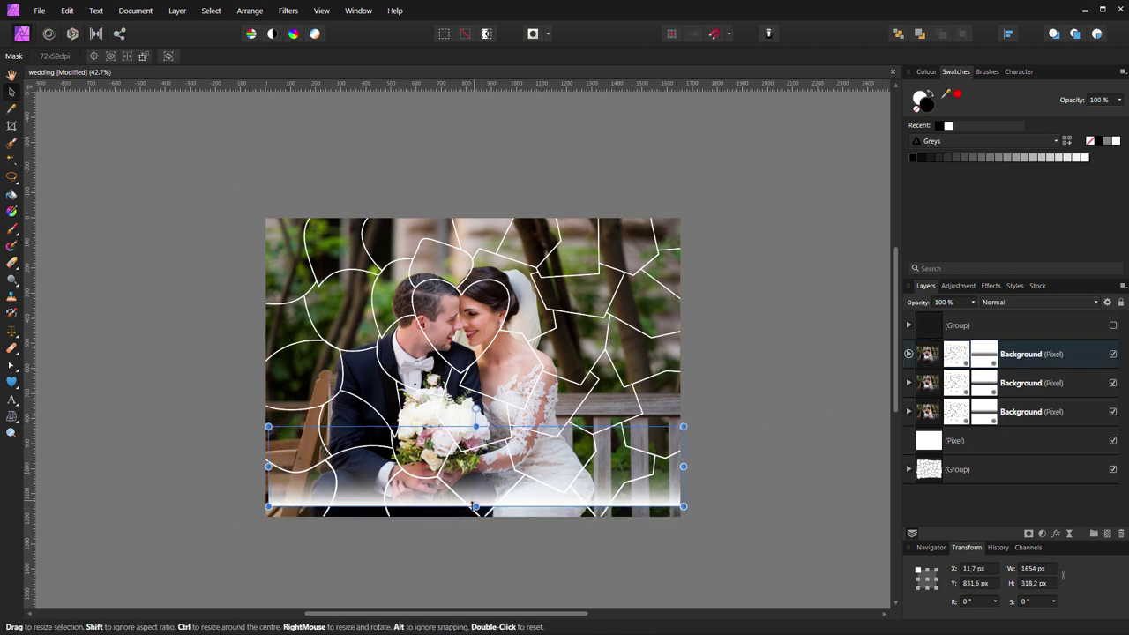
pyautogui.moveTo(476, 515); pyautogui.dragTo(476, 520)
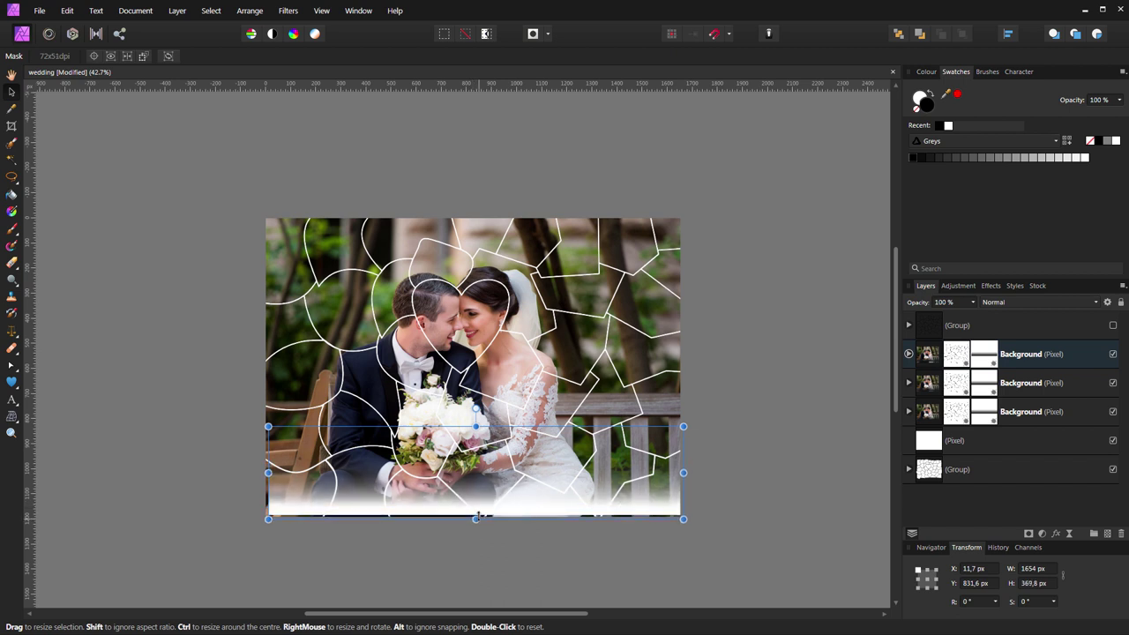
pyautogui.moveTo(479, 470); pyautogui.dragTo(479, 460)
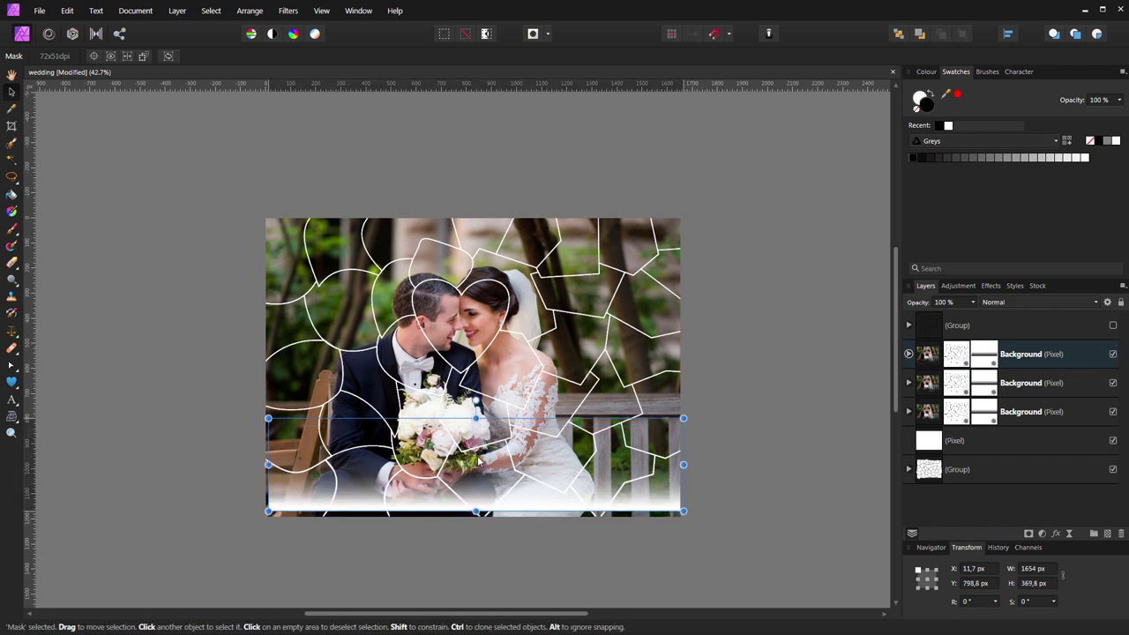
pyautogui.moveTo(476, 512); pyautogui.dragTo(476, 516)
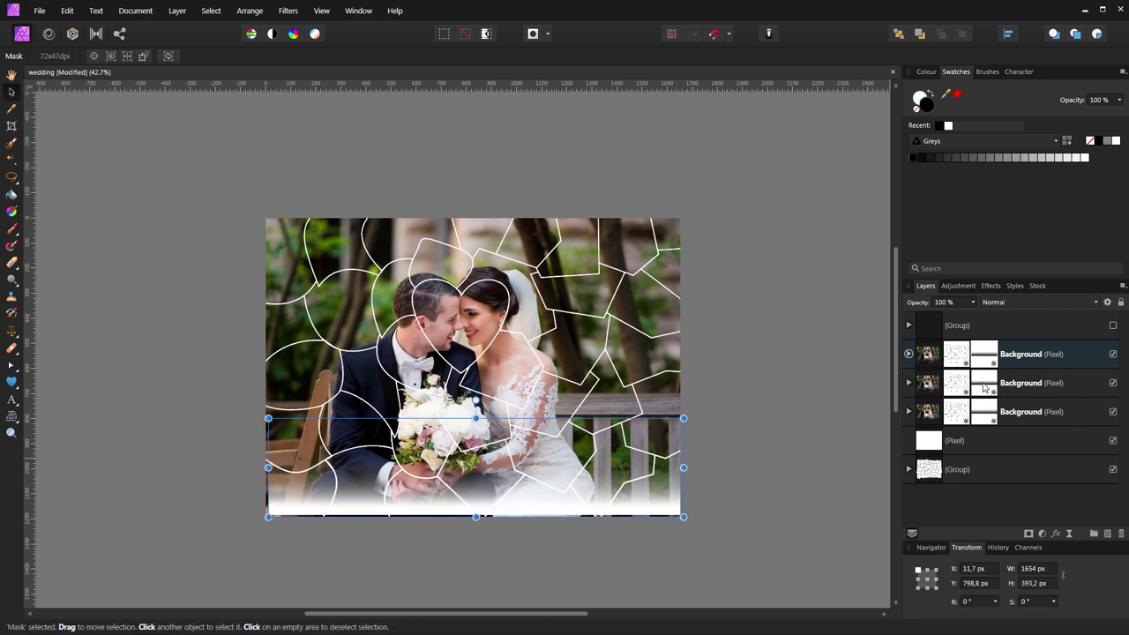
pyautogui.click(529, 502)
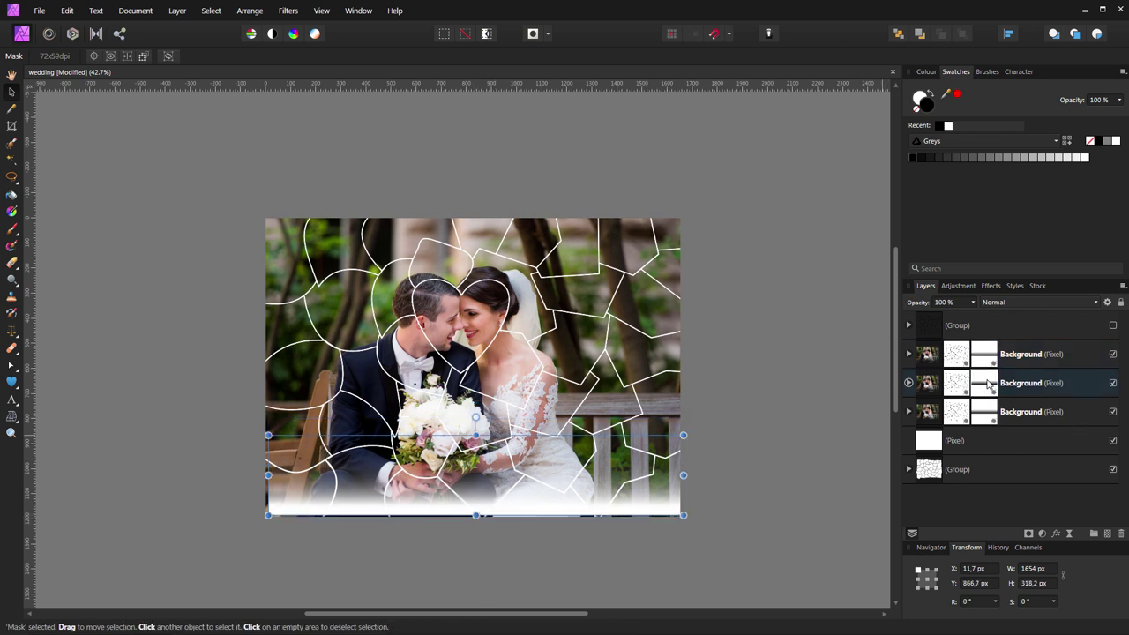
pyautogui.moveTo(476, 516); pyautogui.dragTo(477, 520)
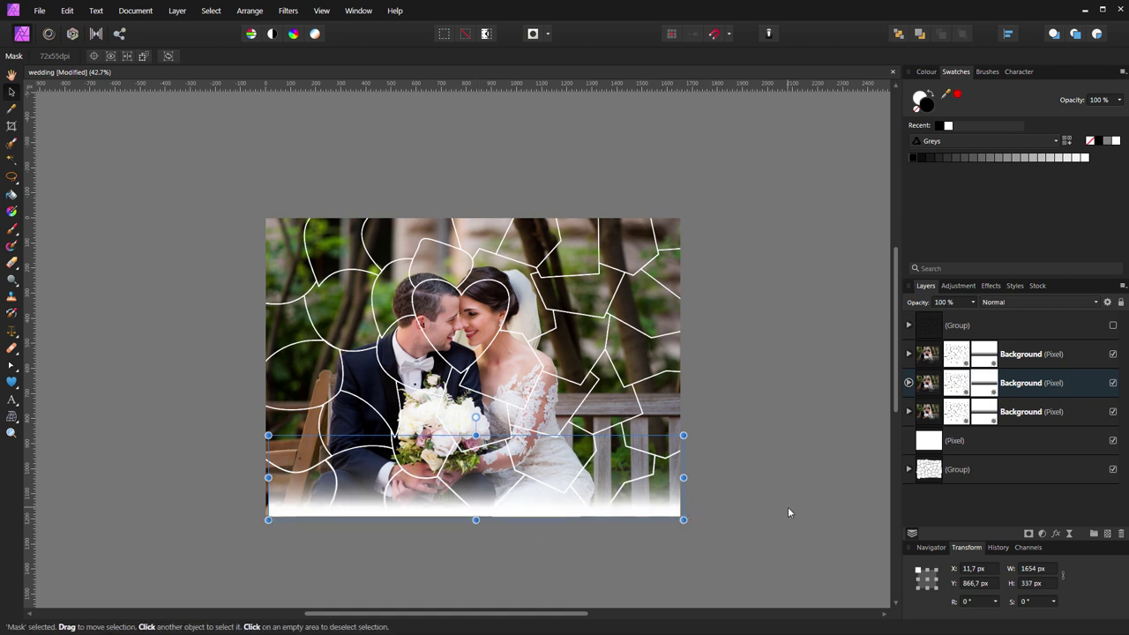
# Rename the bottom and middle Background layers to Zdjęcie and Niebieski.
pyautogui.click(847, 417)
pyautogui.doubleClick(1022, 413)
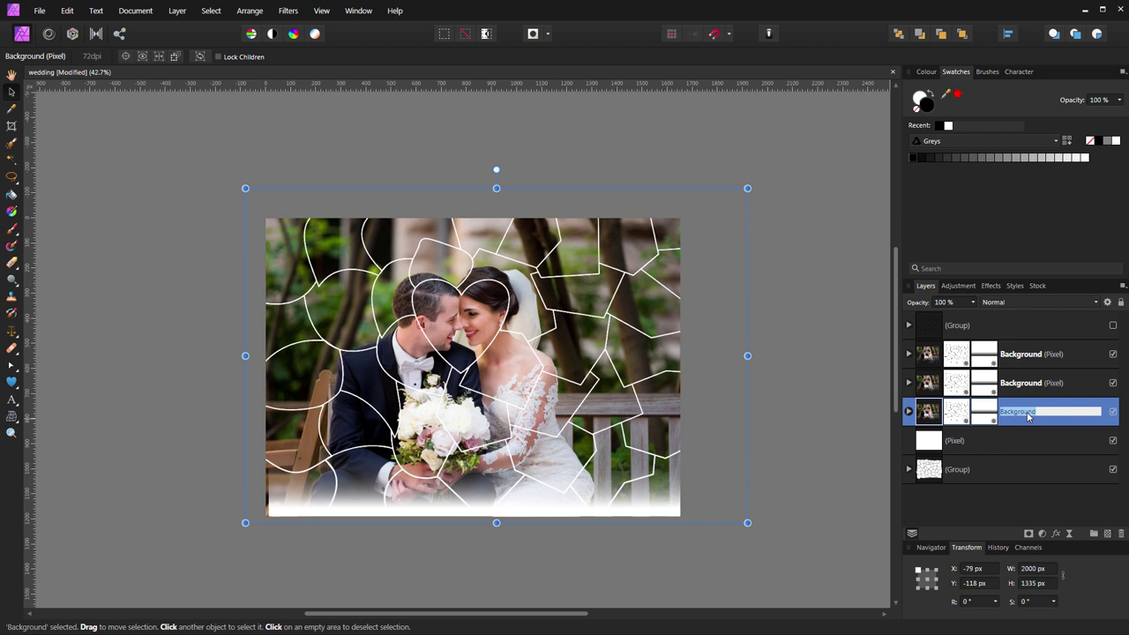
pyautogui.write('Zo')
pyautogui.write('cie')
pyautogui.press('Return')
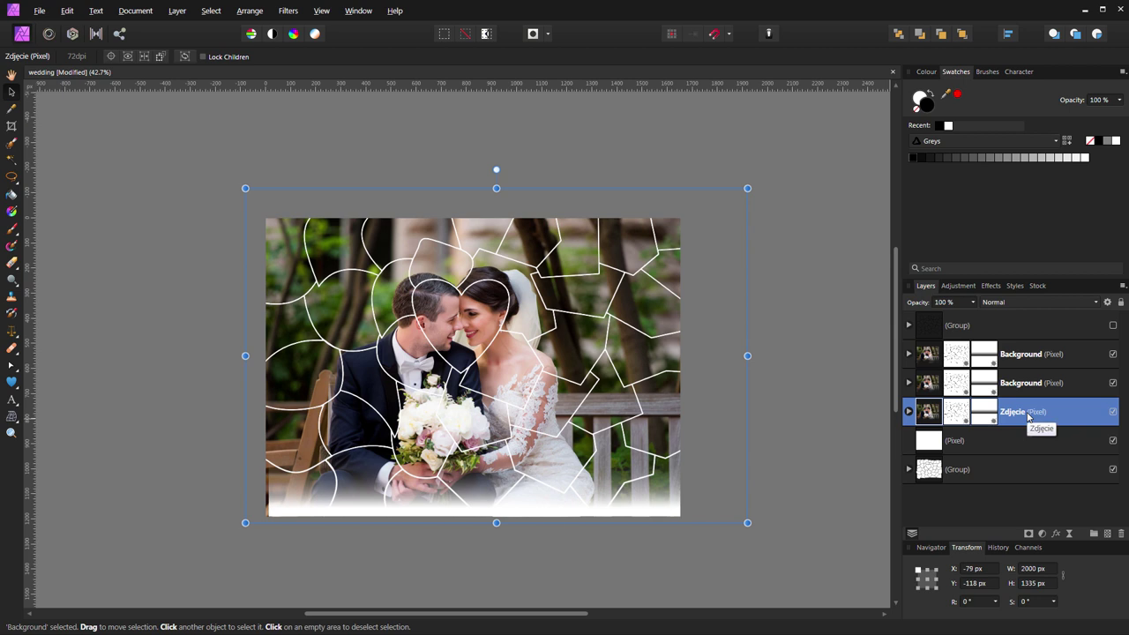
pyautogui.click(1023, 386)
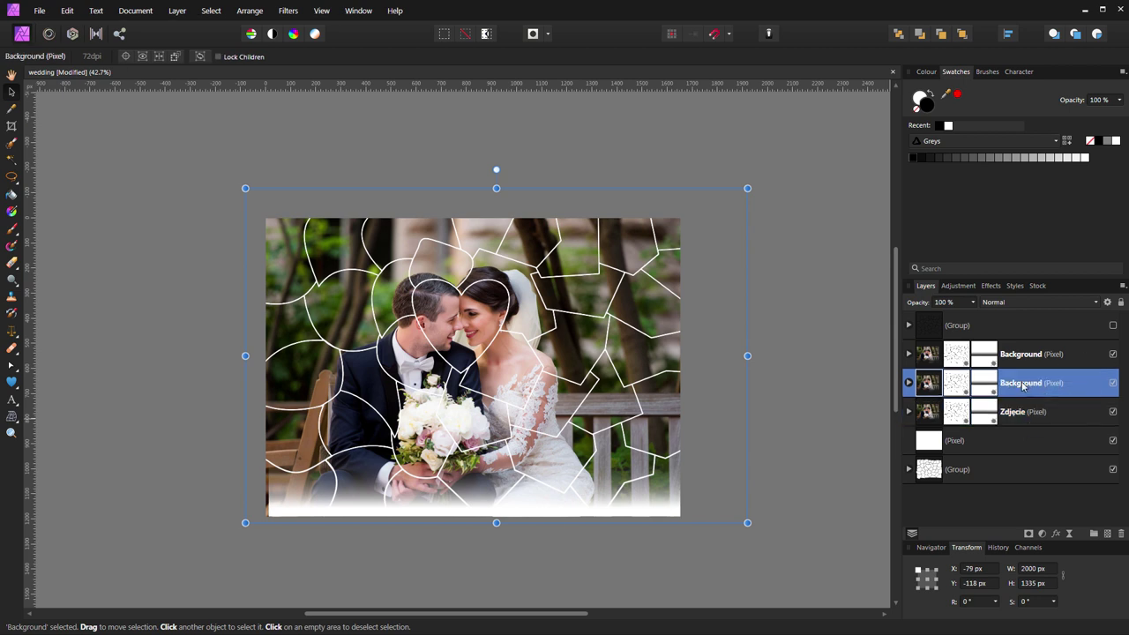
pyautogui.doubleClick(1023, 385)
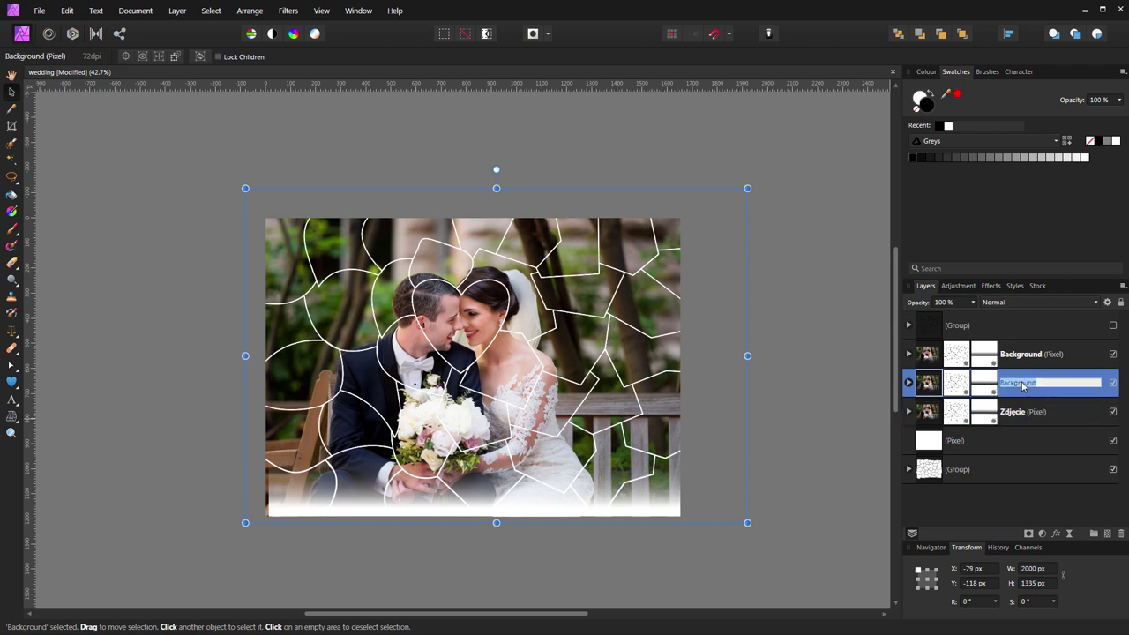
pyautogui.write('Niebiesk')
pyautogui.write('i')
pyautogui.press('Return')
# Rename the top Background layer to Złoty and hide it.
pyautogui.click(1026, 357)
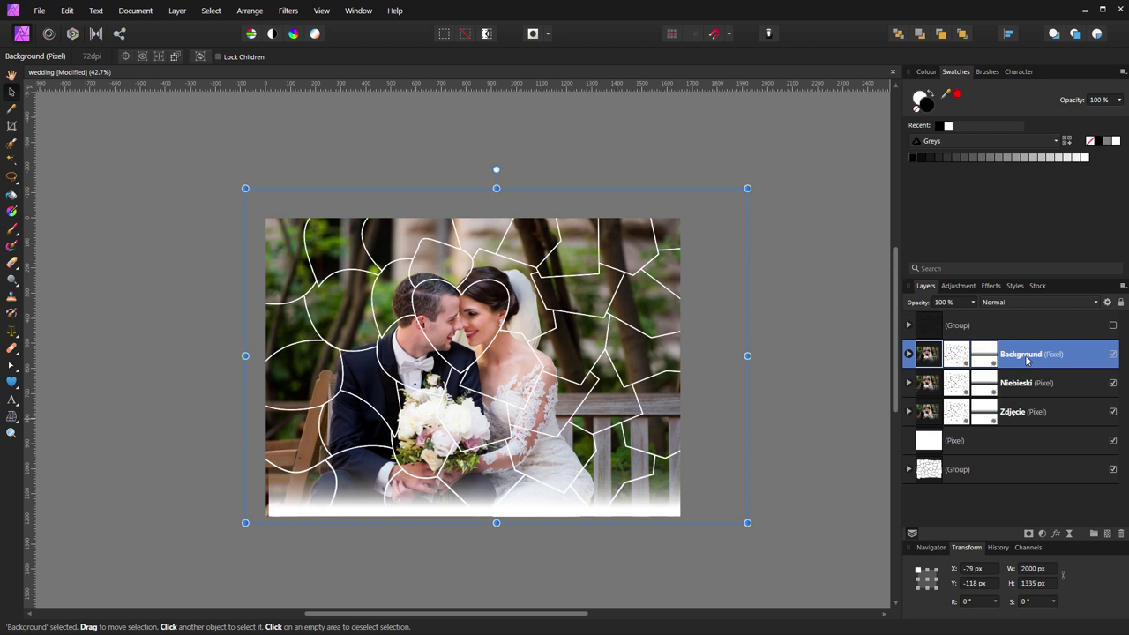
pyautogui.doubleClick(1026, 359)
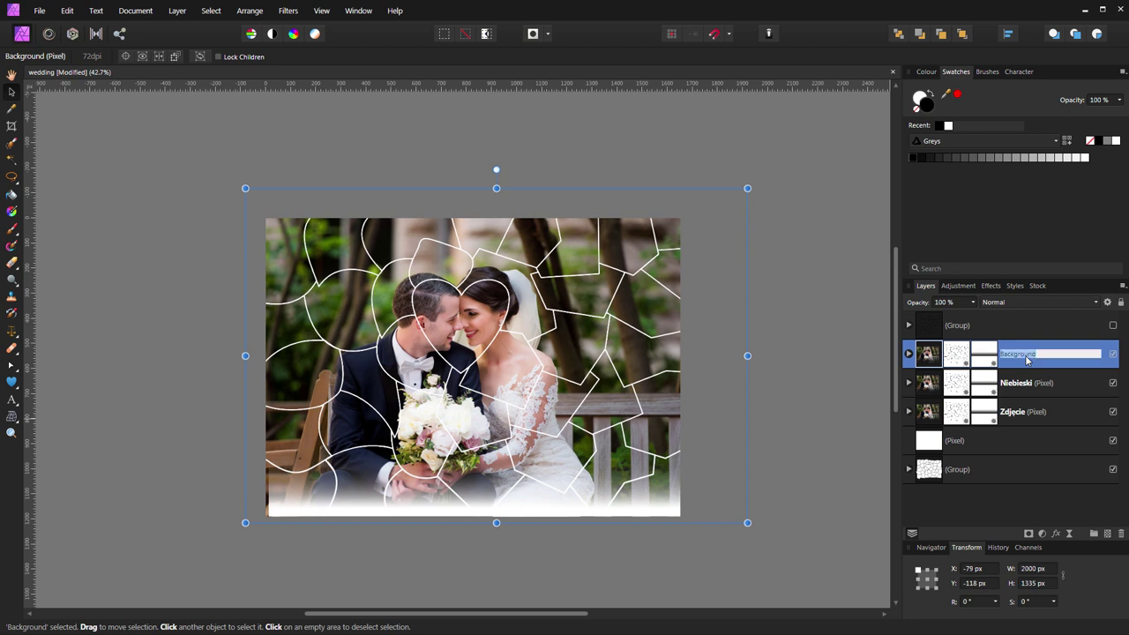
pyautogui.write('Z')
pyautogui.write('dj')
pyautogui.press('Return')
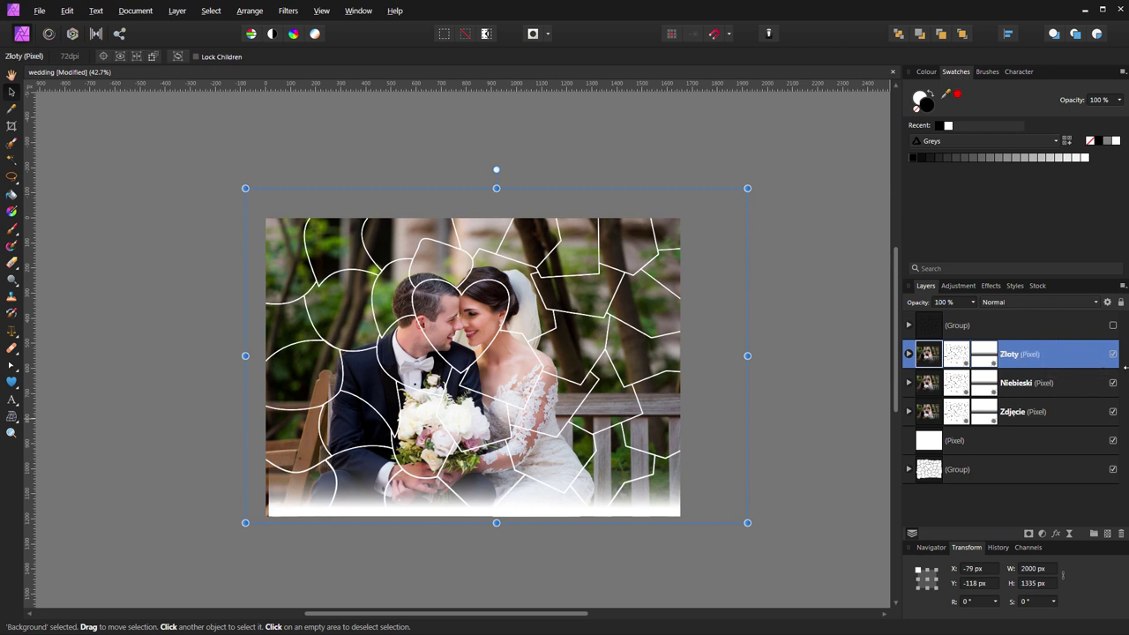
pyautogui.click(1113, 354)
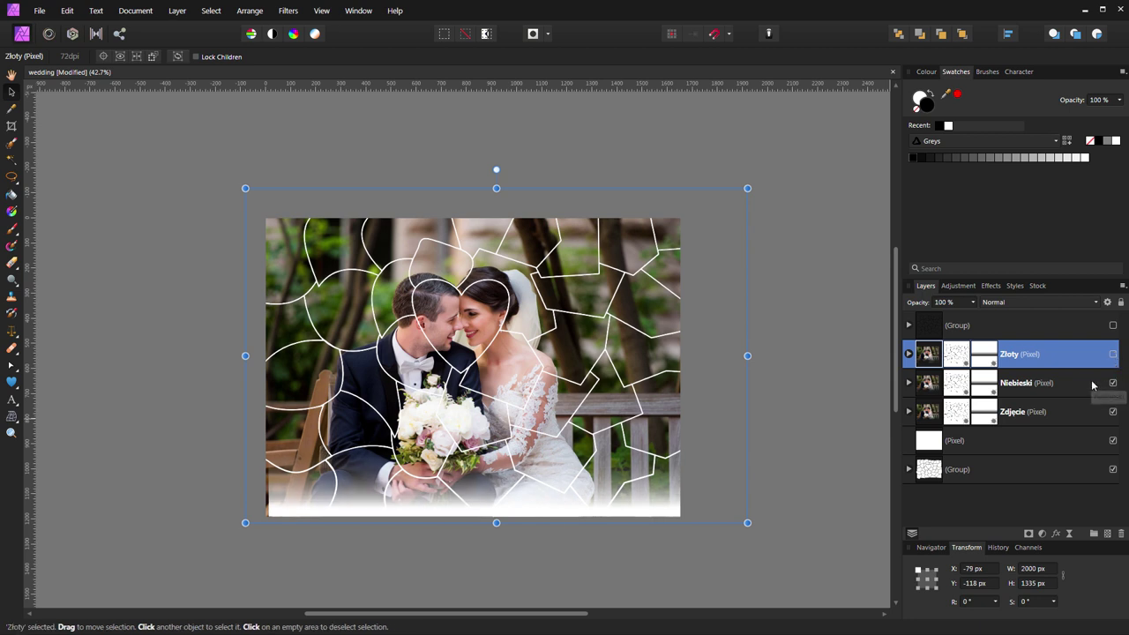
pyautogui.click(1093, 385)
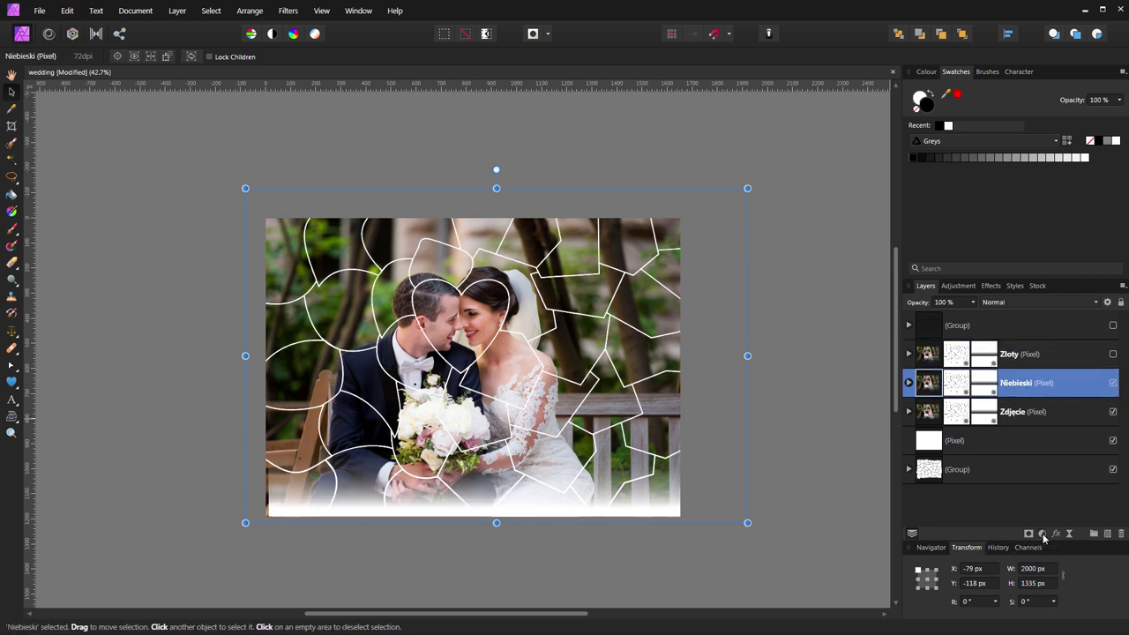
# Nest a blue Recolour adjustment (hue 202°, 78% saturation) in Niebieski, then unhide Złoty.
pyautogui.click(1041, 534)
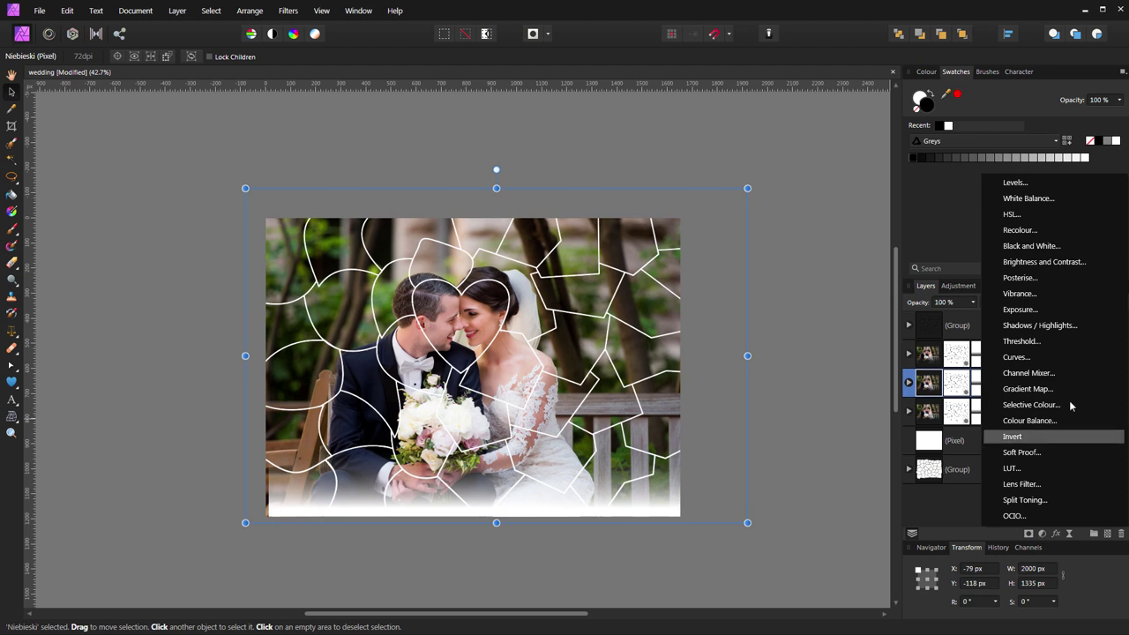
pyautogui.click(1032, 230)
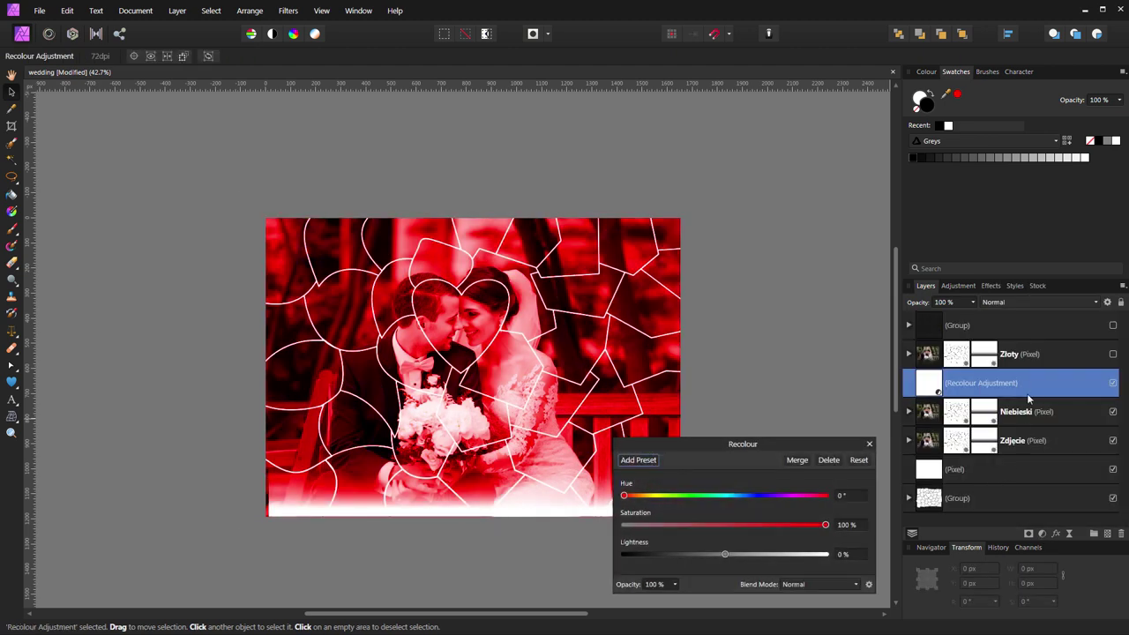
pyautogui.moveTo(1046, 381); pyautogui.dragTo(1014, 411)
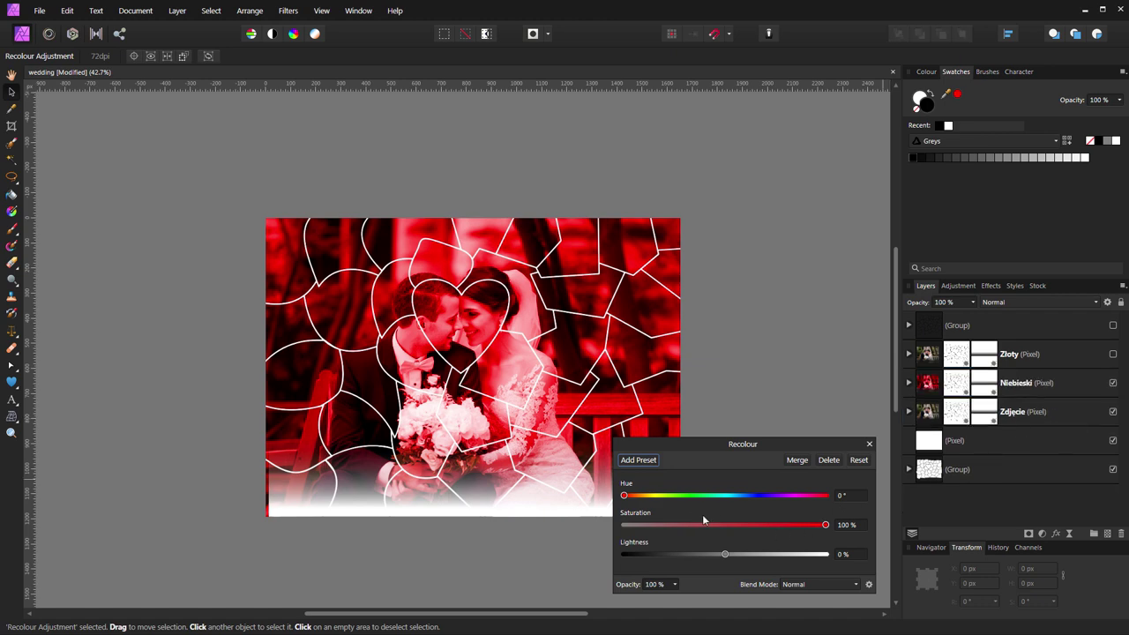
pyautogui.click(737, 495)
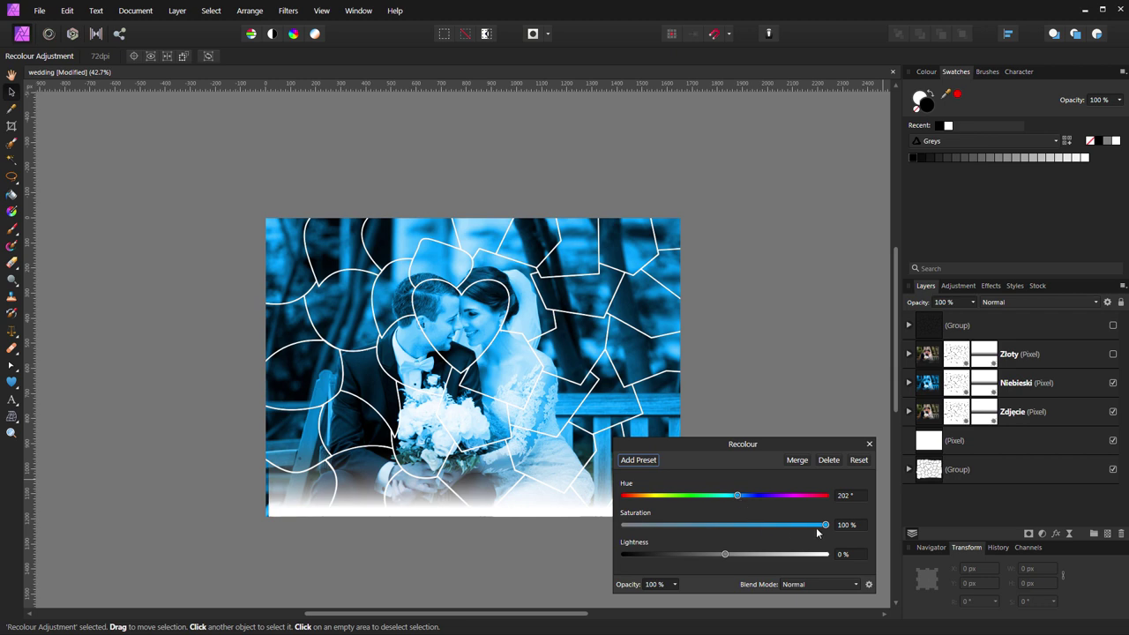
pyautogui.moveTo(825, 525); pyautogui.dragTo(780, 537)
pyautogui.click(869, 443)
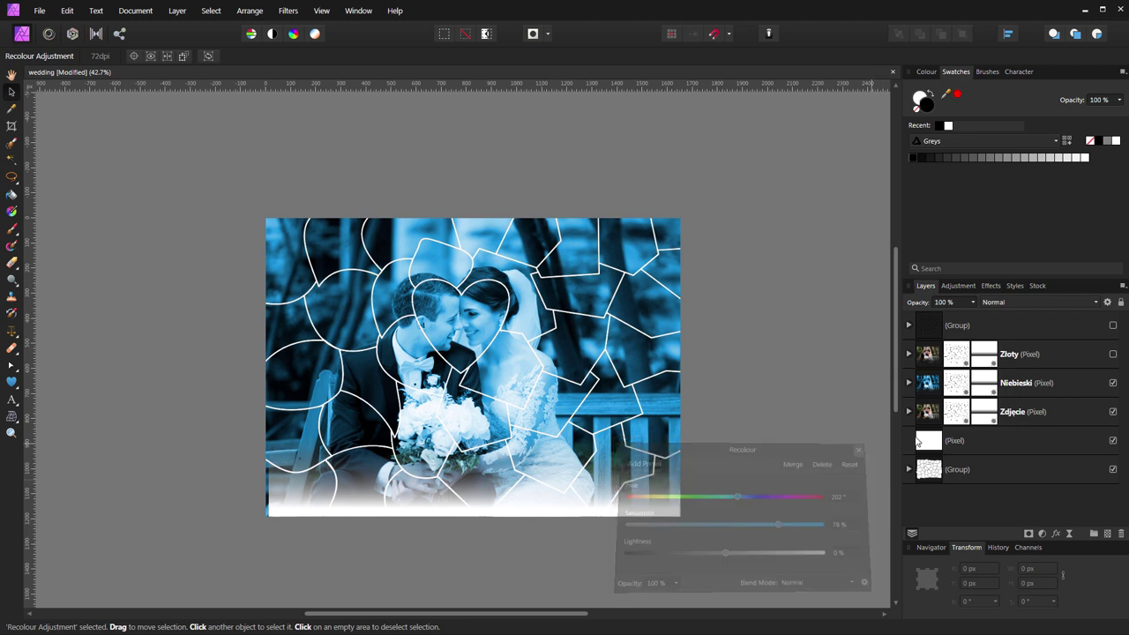
pyautogui.click(1113, 354)
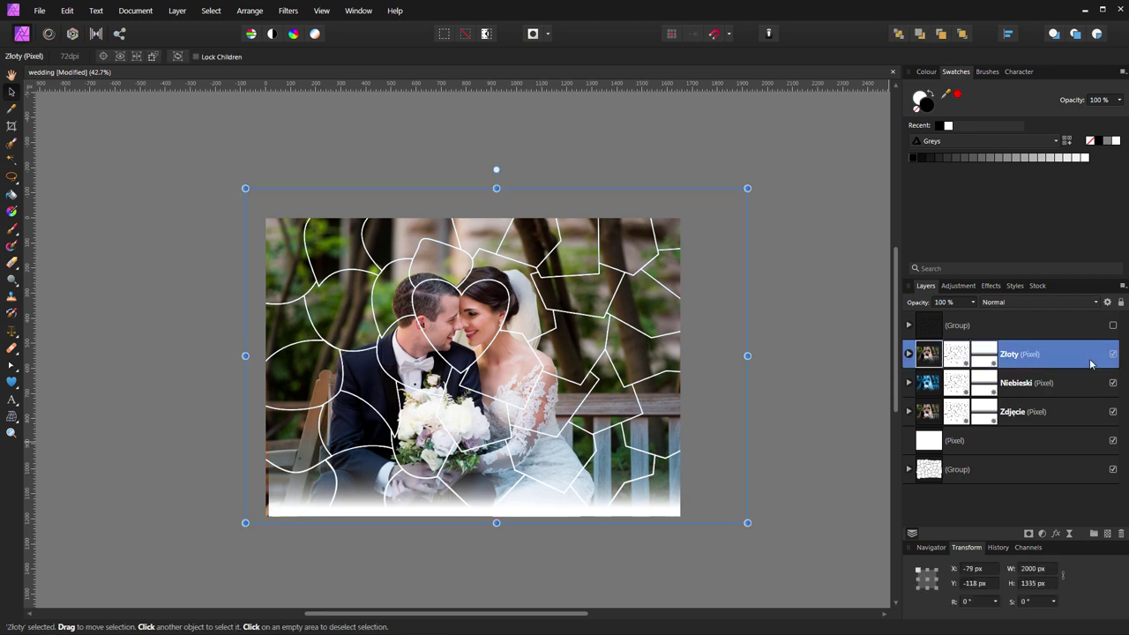
# Nest a gold Recolour adjustment at hue 38.3° and 76% saturation in the Zloty layer.
pyautogui.click(1042, 533)
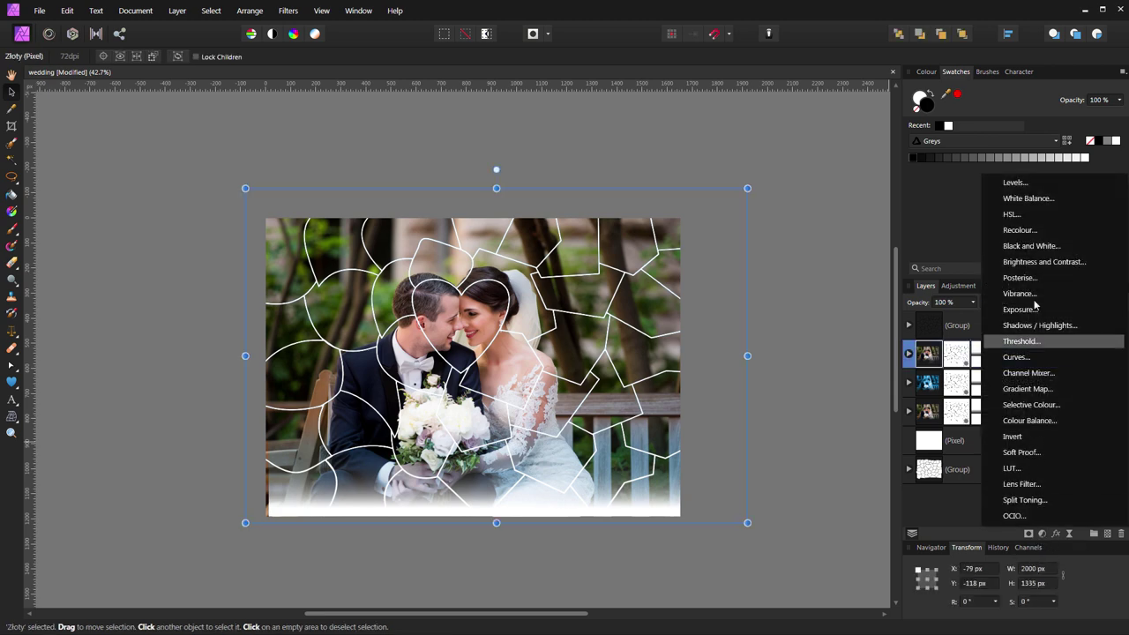
pyautogui.click(1023, 230)
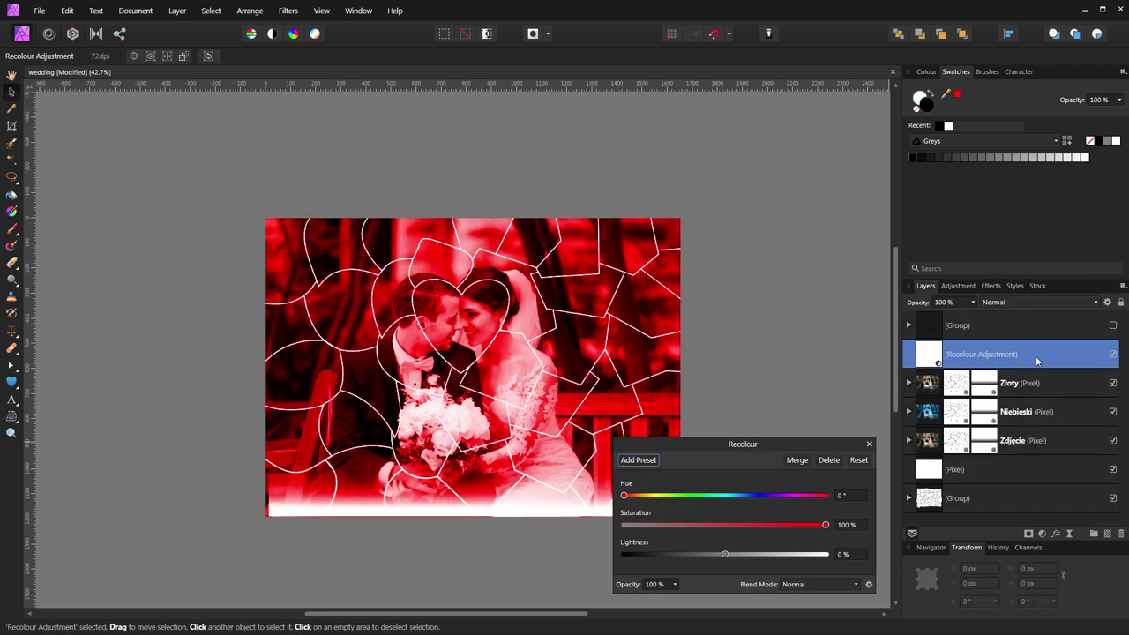
pyautogui.moveTo(1036, 360); pyautogui.dragTo(982, 438)
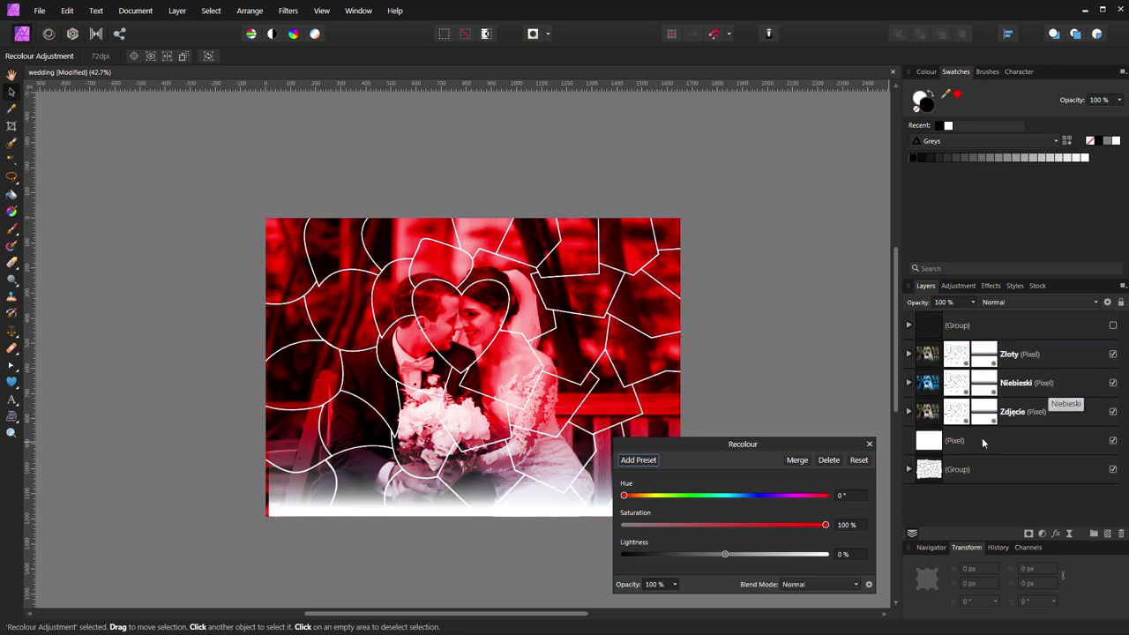
pyautogui.click(645, 495)
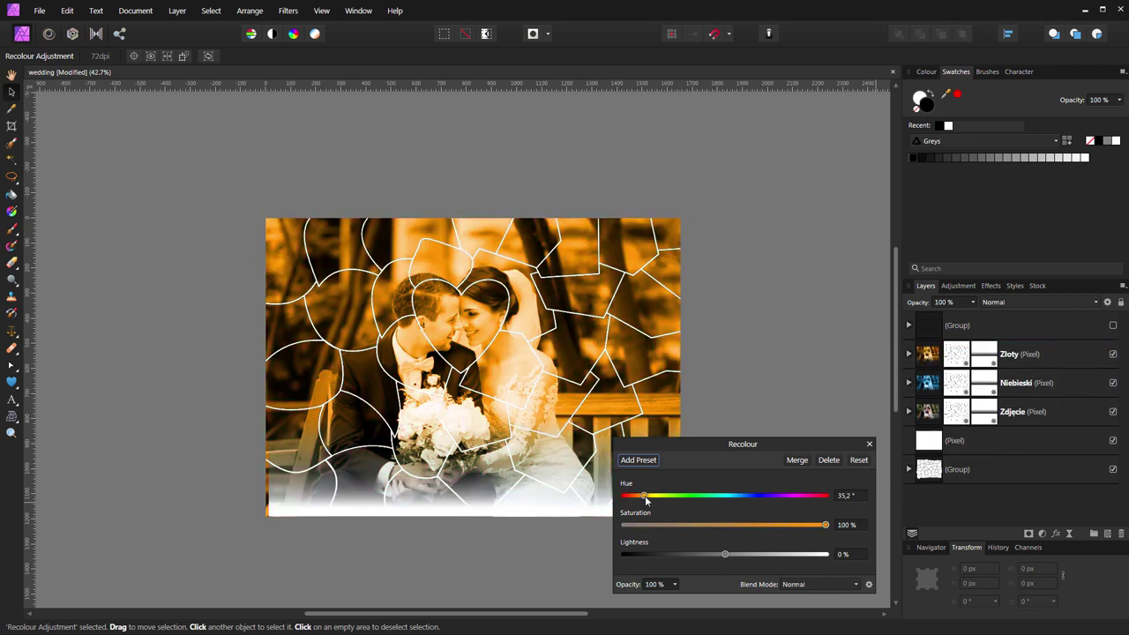
pyautogui.moveTo(824, 524); pyautogui.dragTo(771, 525)
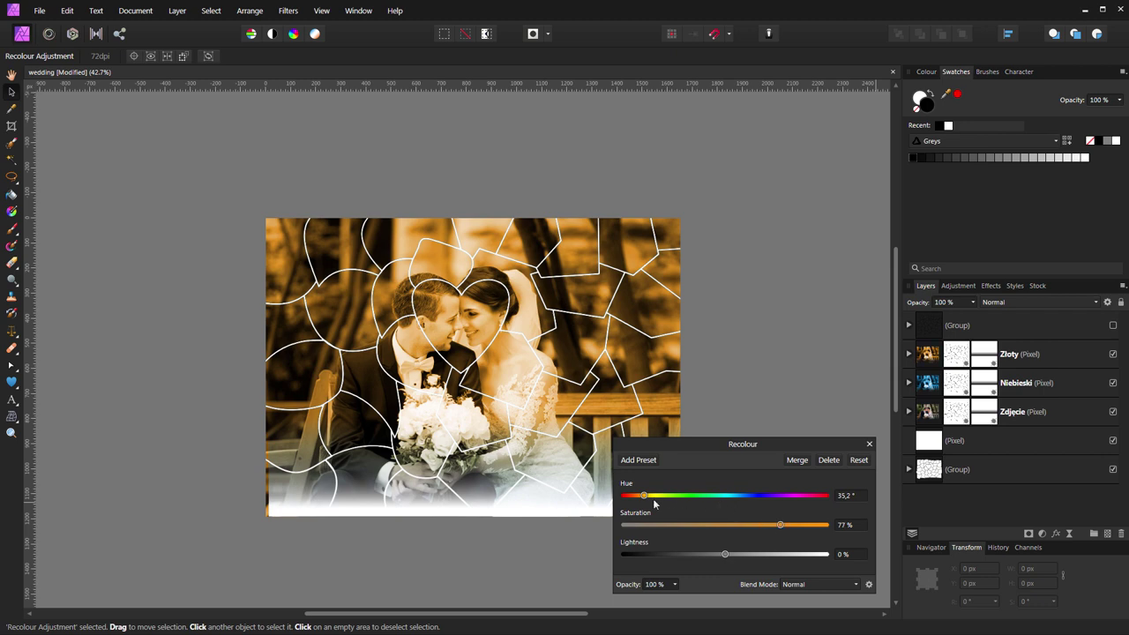
pyautogui.moveTo(644, 495); pyautogui.dragTo(649, 515)
pyautogui.moveTo(763, 525); pyautogui.dragTo(779, 526)
pyautogui.click(868, 444)
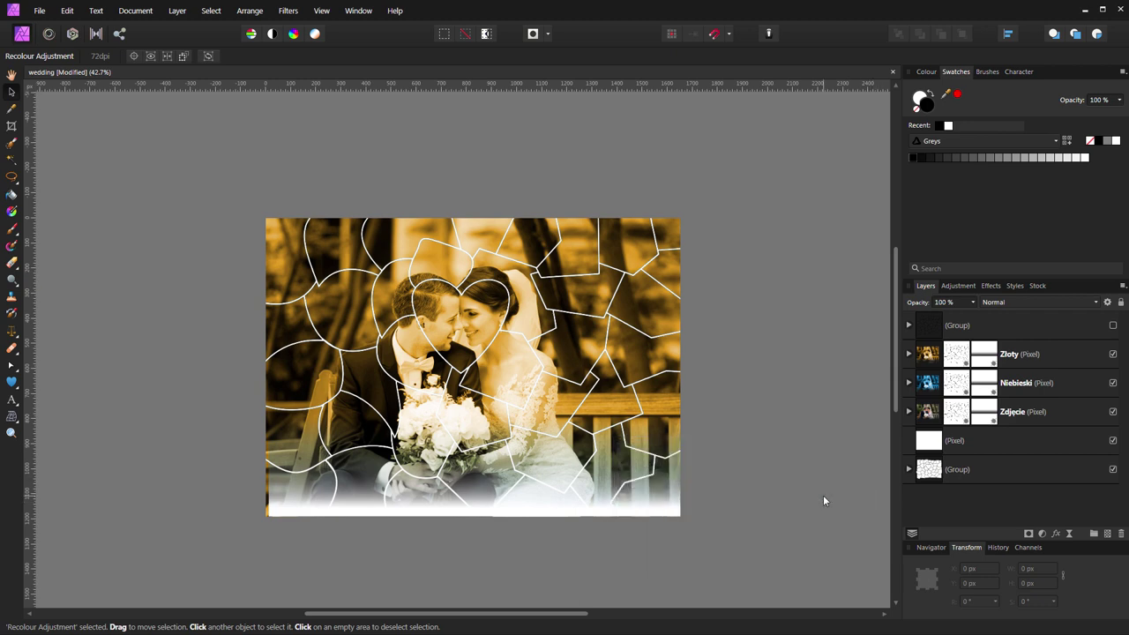
# Show the puzzle-outline group, nudge it slightly right and down, and set opacity to 39%.
pyautogui.click(1001, 327)
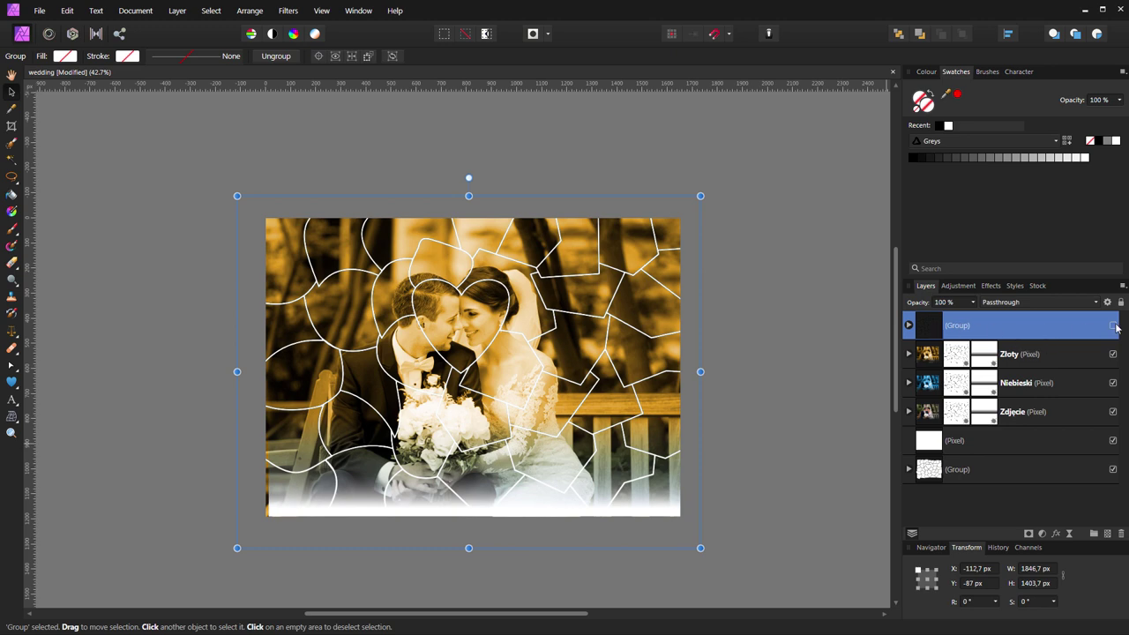
pyautogui.click(1113, 325)
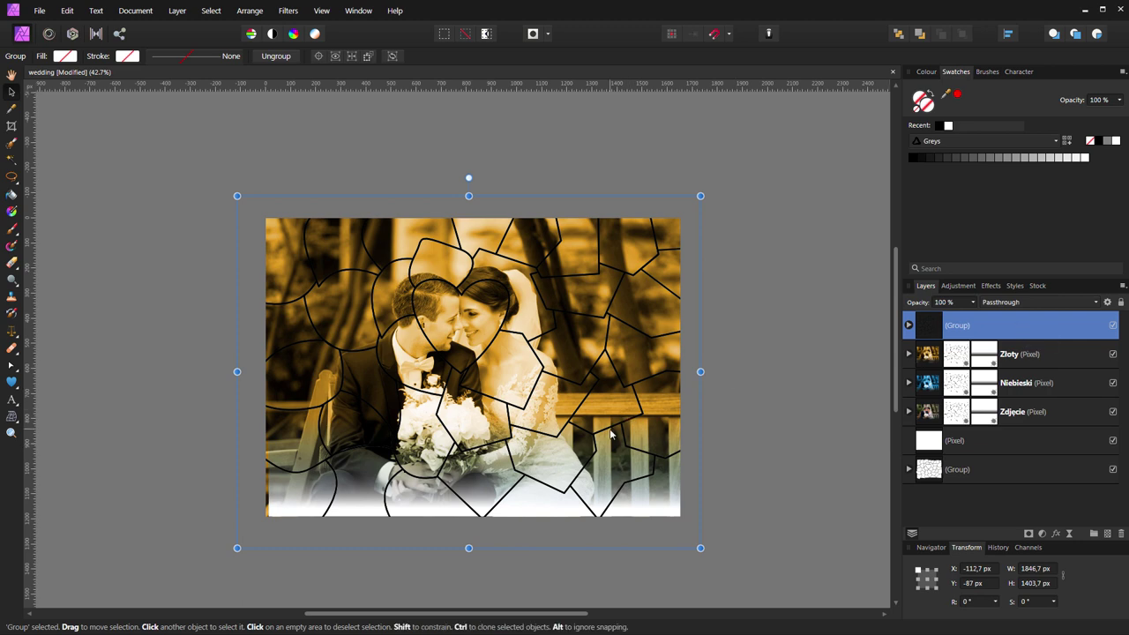
pyautogui.click(1113, 326)
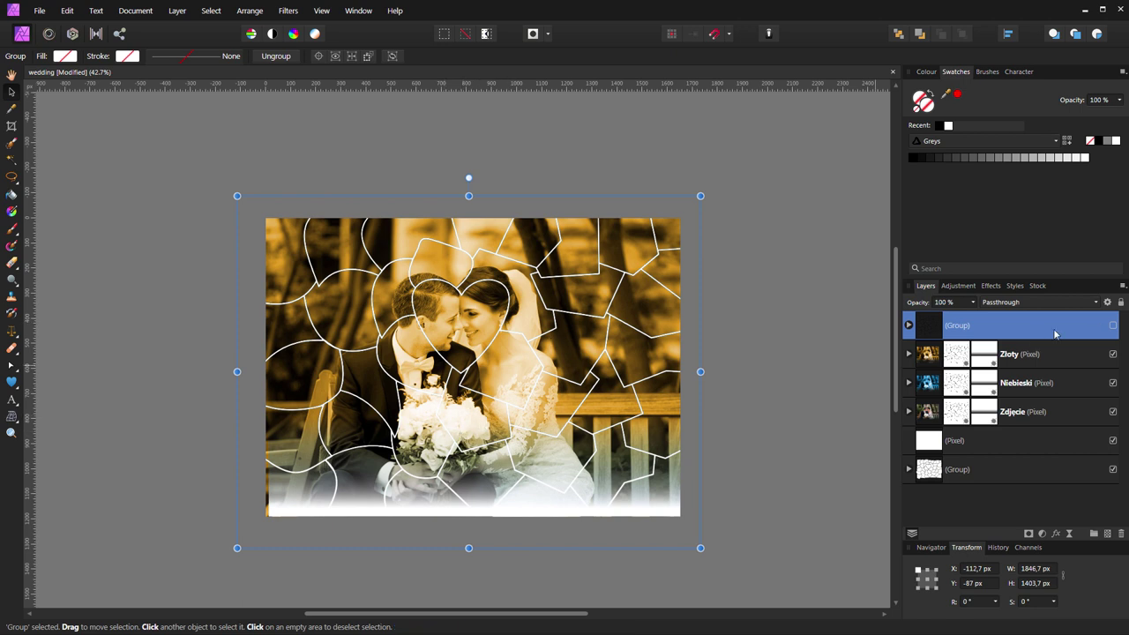
pyautogui.click(1112, 326)
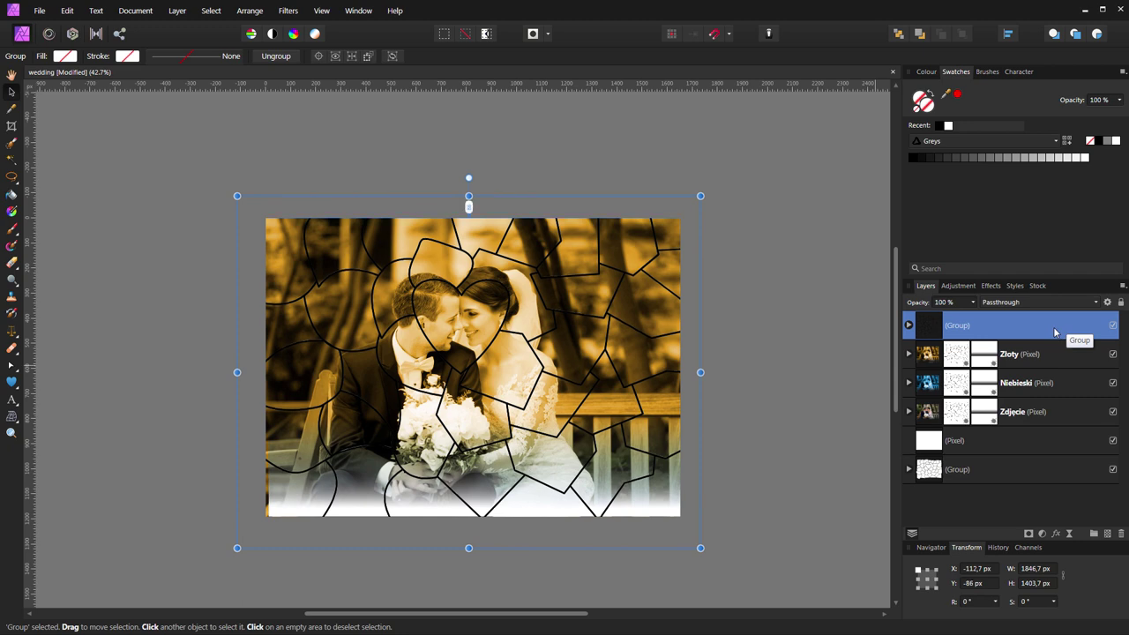
pyautogui.press('Right')
pyautogui.press('Right')
pyautogui.press('Down')
pyautogui.press('Down')
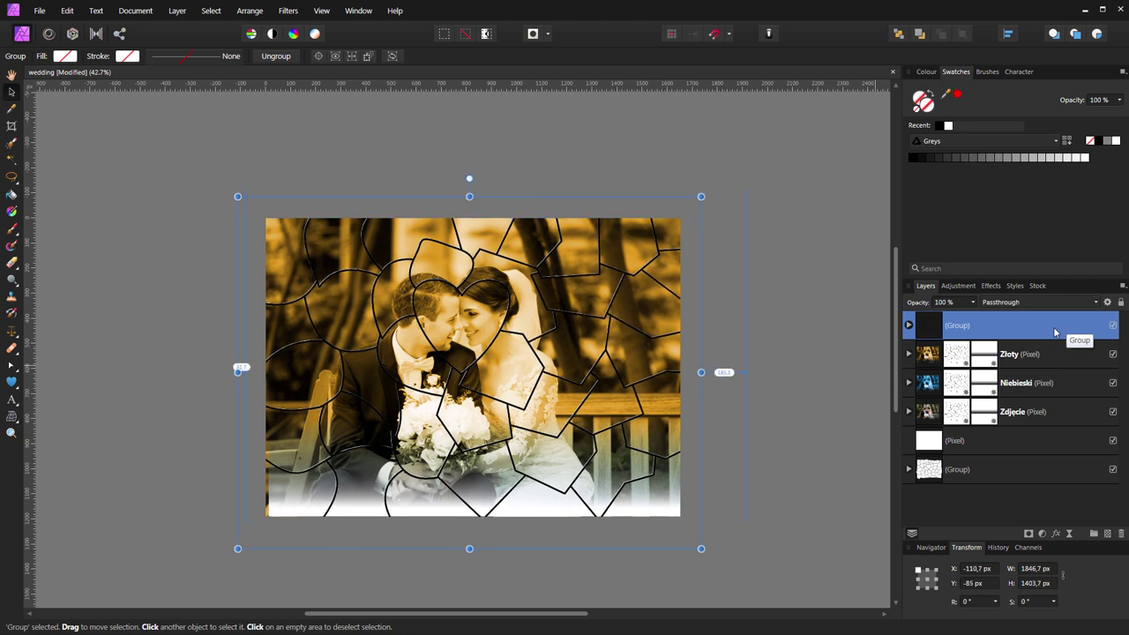
pyautogui.press('Down')
pyautogui.press('Right')
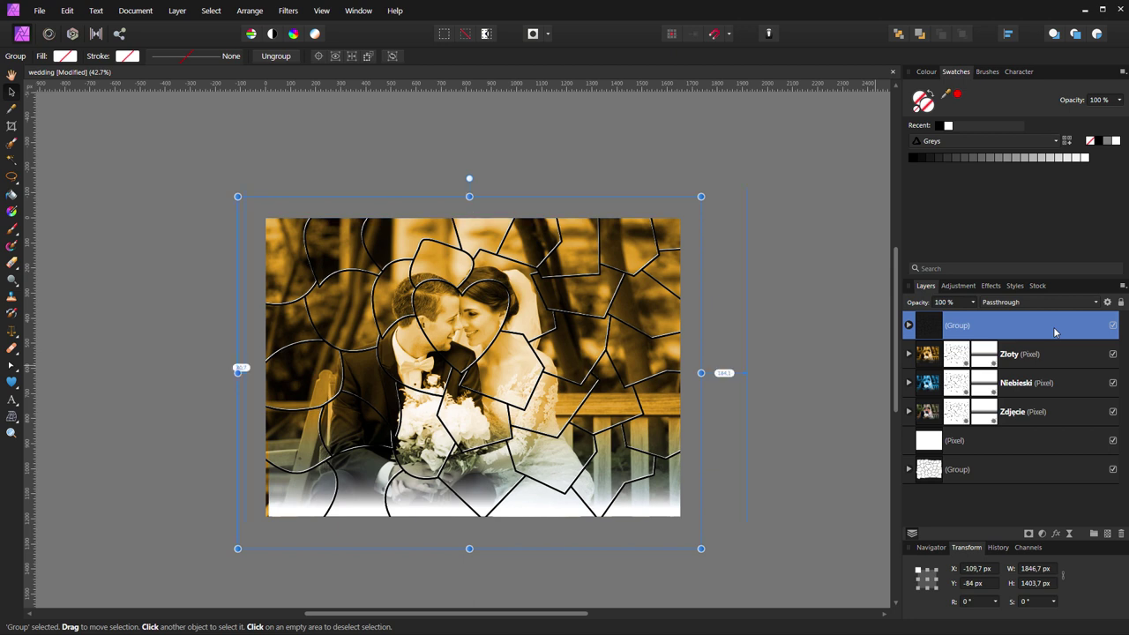
pyautogui.click(972, 301)
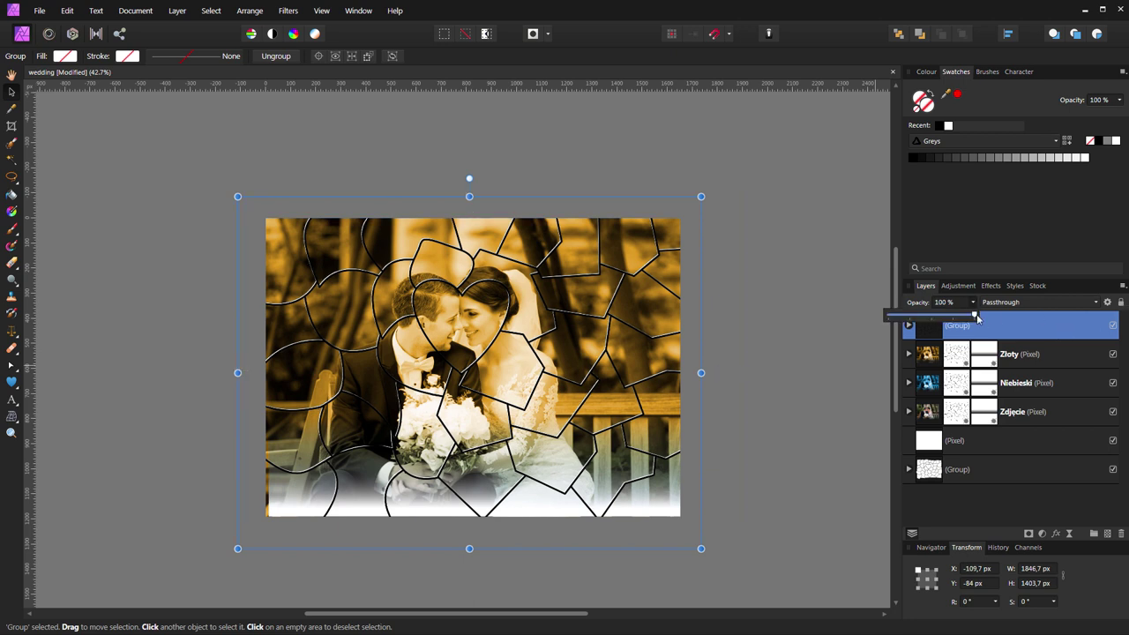
pyautogui.moveTo(976, 315)
pyautogui.mouseDown()
pyautogui.moveTo(911, 332)
pyautogui.moveTo(923, 329)
pyautogui.mouseUp()
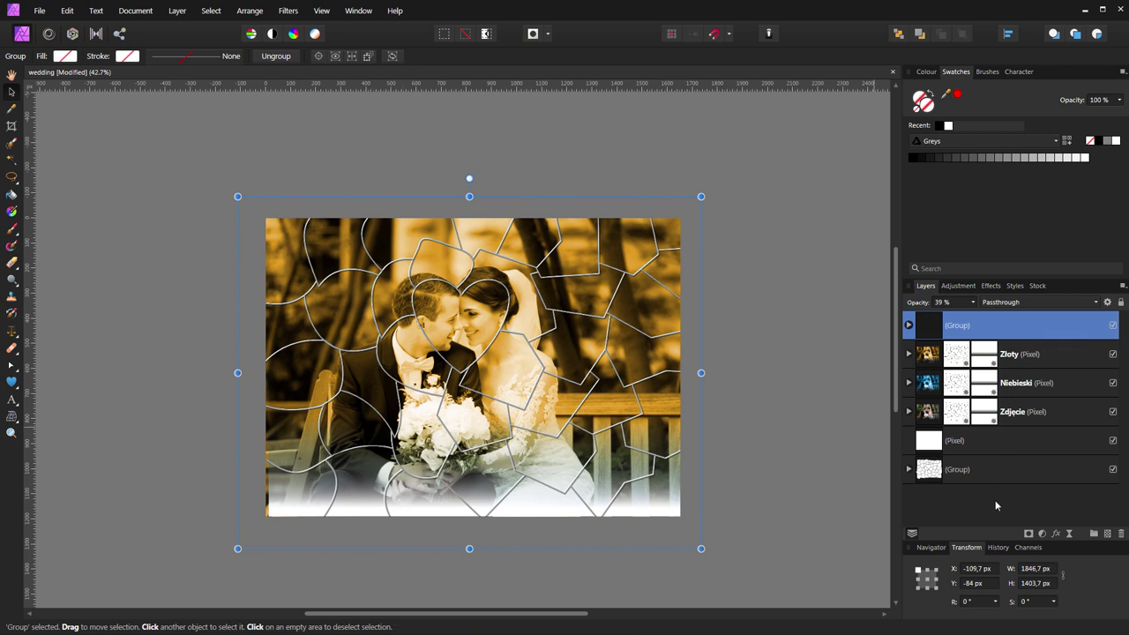
# Mask the outline group with a vertical linear gradient fading to black toward the bottom.
pyautogui.click(1028, 532)
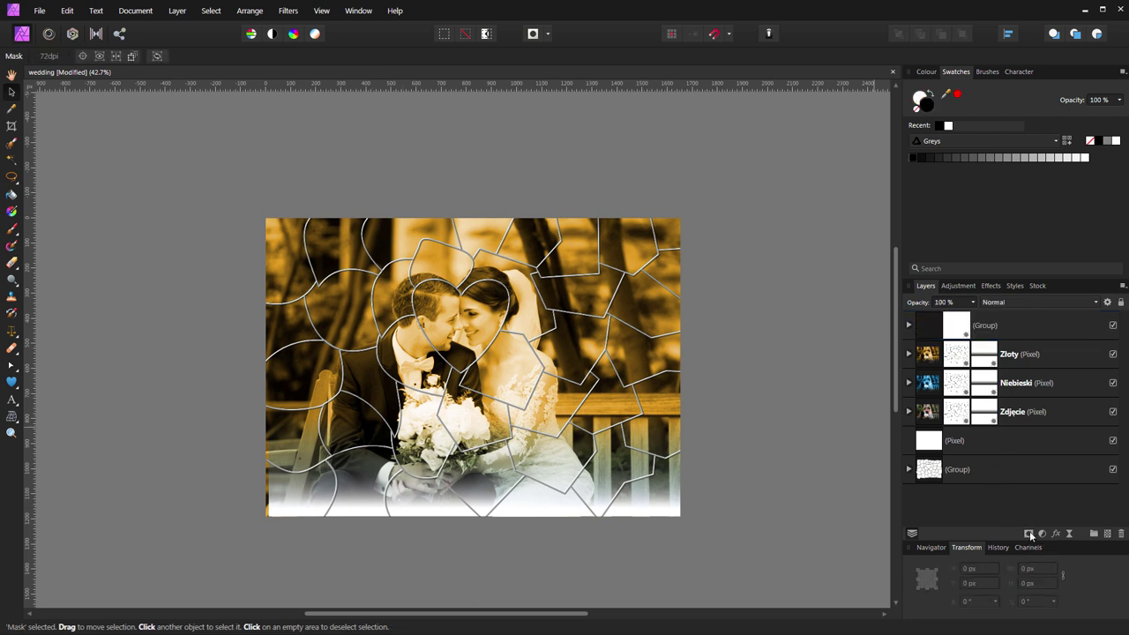
pyautogui.click(11, 211)
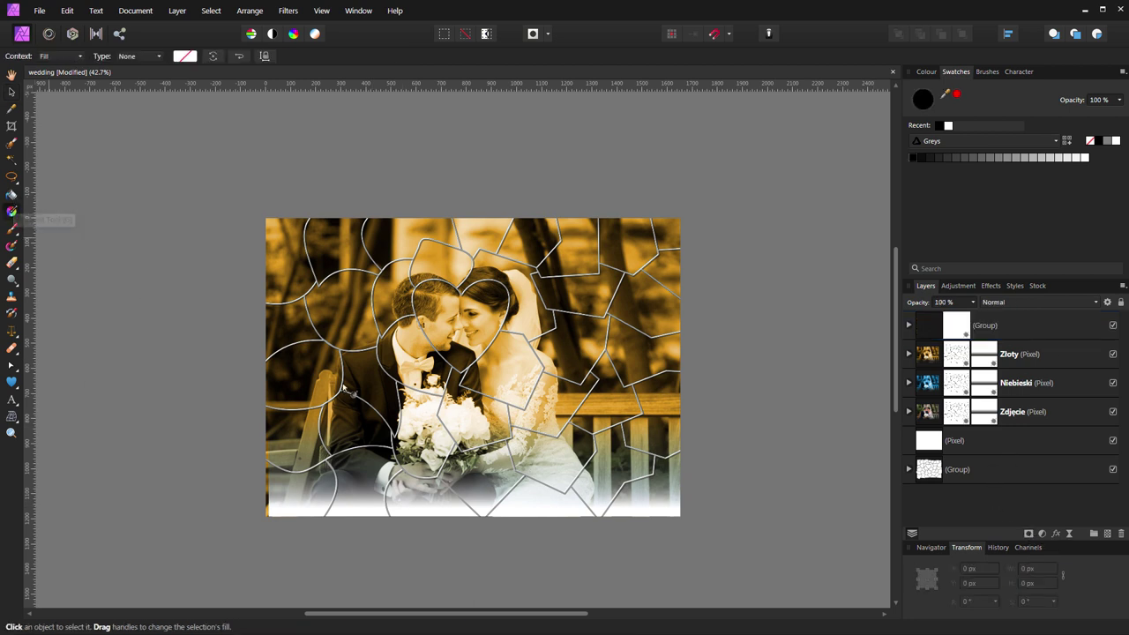
pyautogui.click(466, 445)
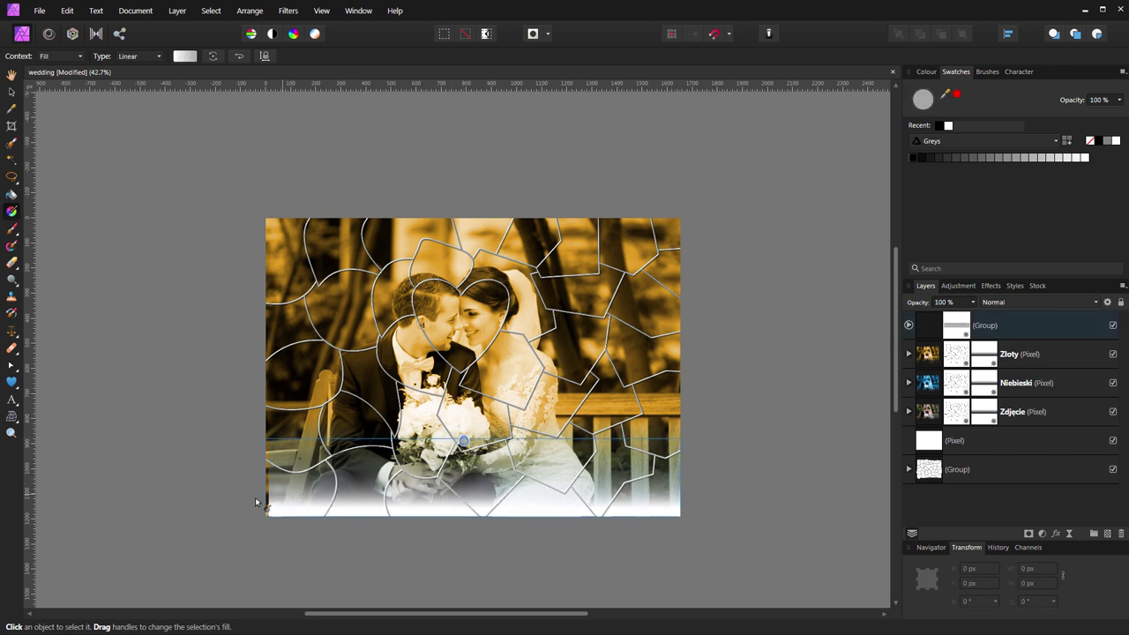
pyautogui.moveTo(463, 441); pyautogui.dragTo(466, 505)
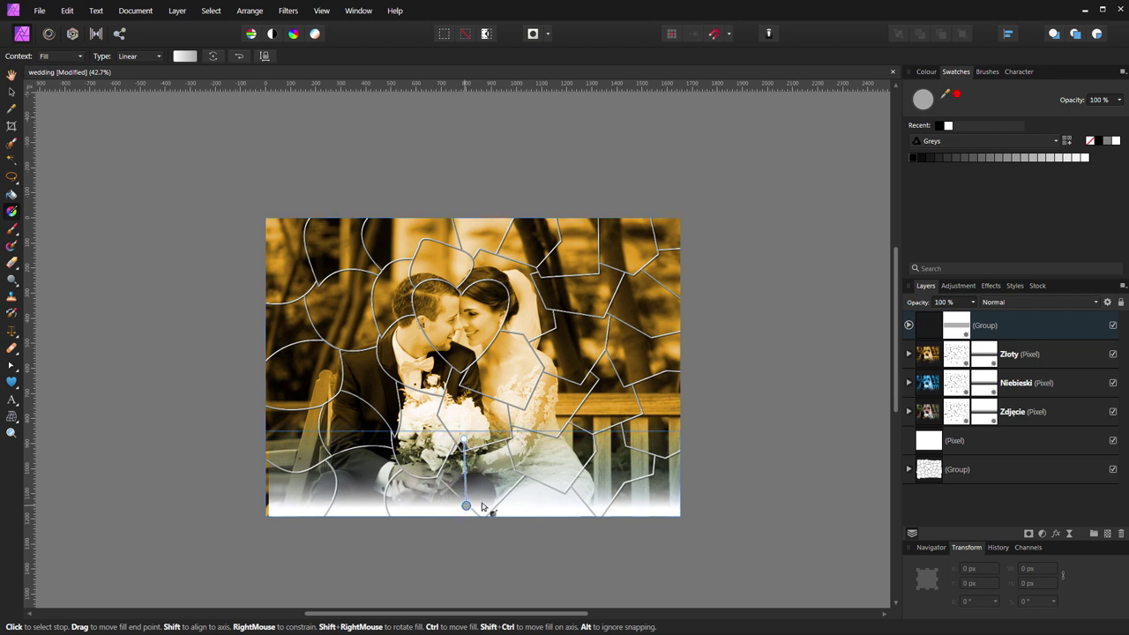
pyautogui.click(912, 157)
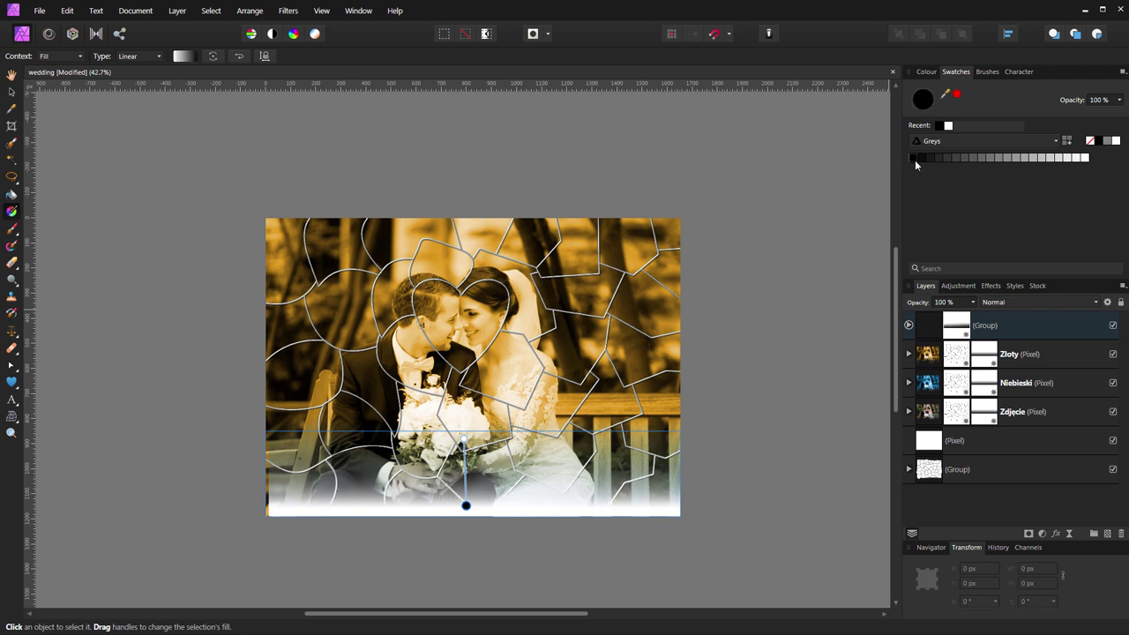
# Widen the Niebieski layer's mask slightly to reach the photo's left edge.
pyautogui.click(987, 357)
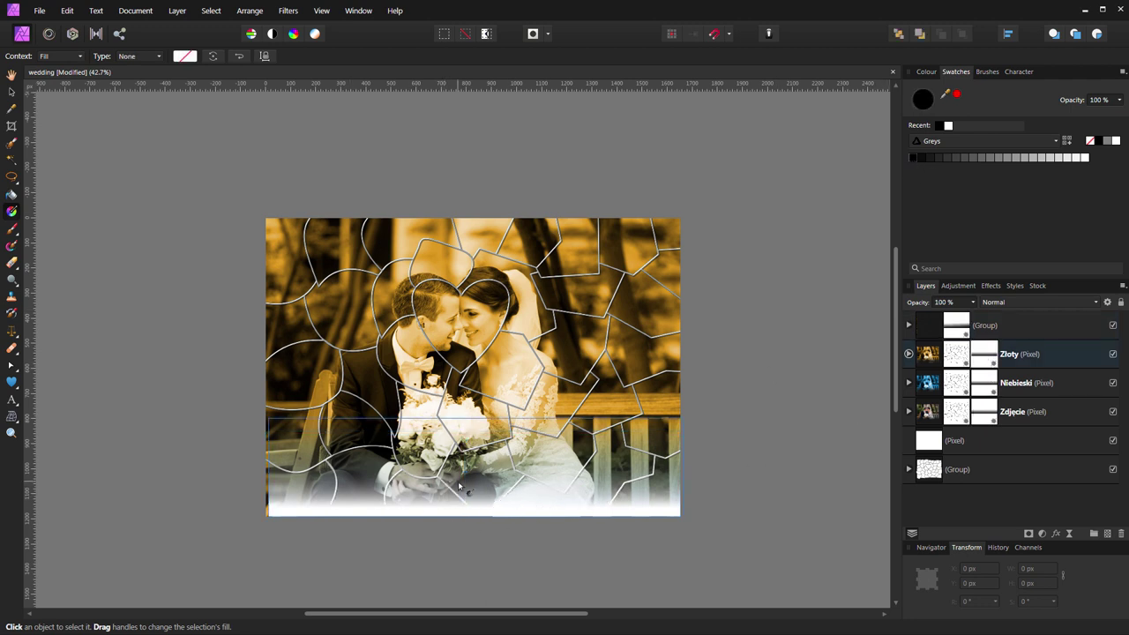
pyautogui.press('v')
pyautogui.click(287, 494)
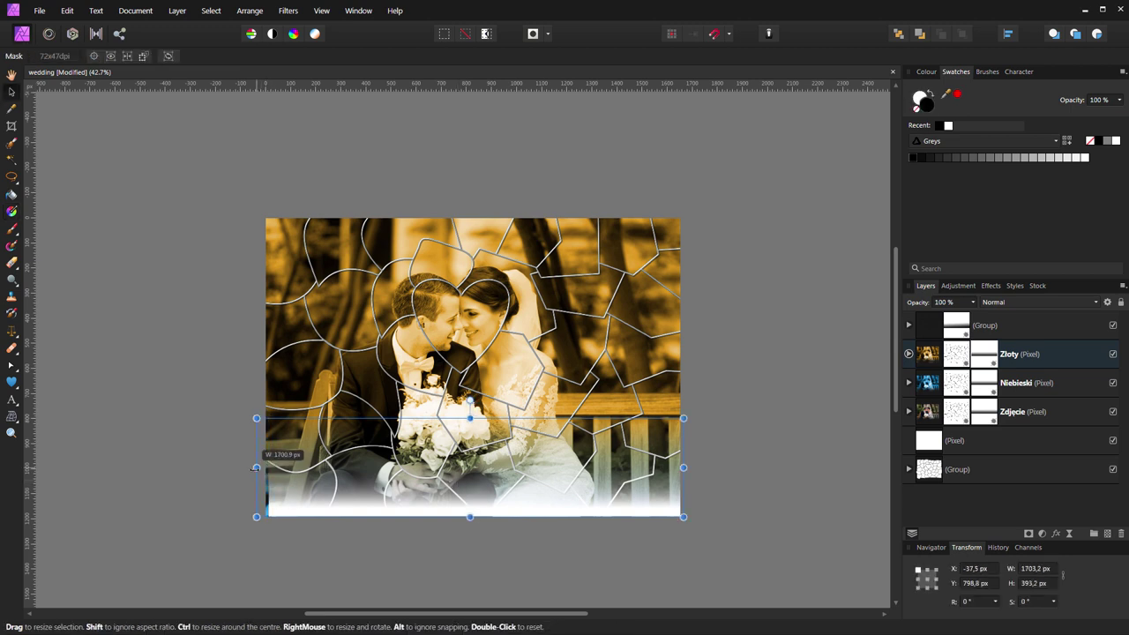
pyautogui.click(987, 380)
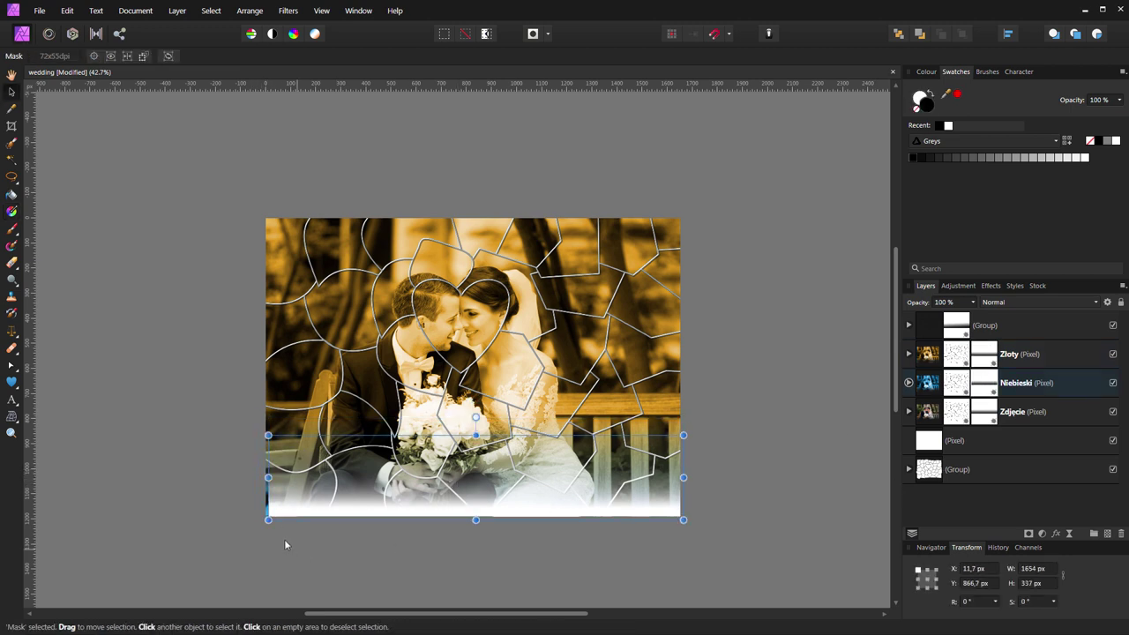
pyautogui.moveTo(268, 477); pyautogui.dragTo(260, 477)
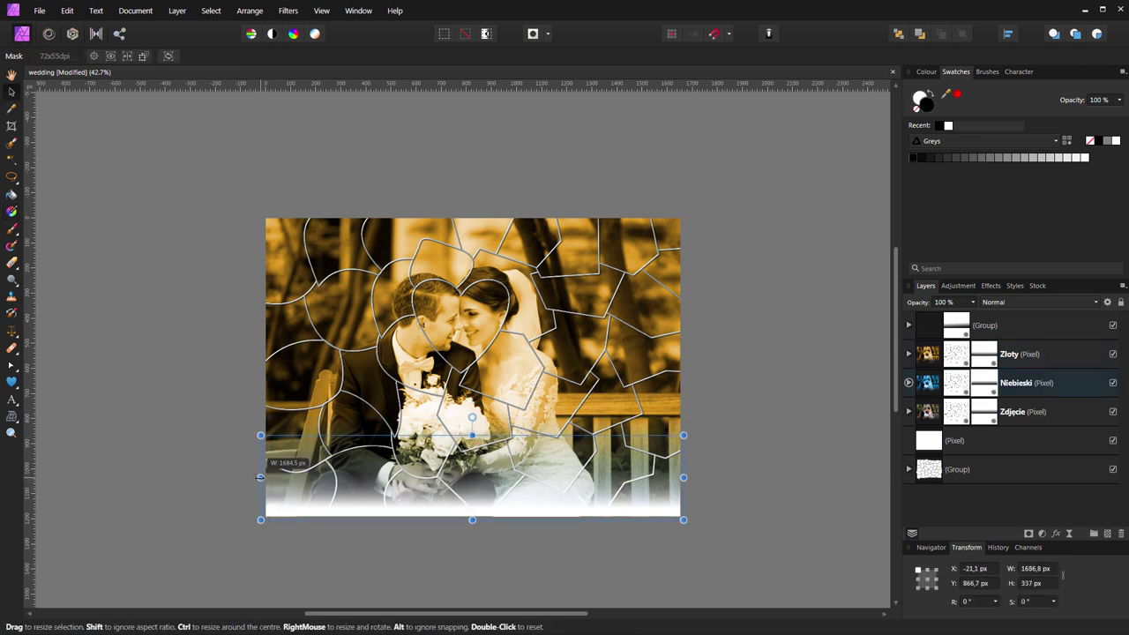
pyautogui.click(984, 412)
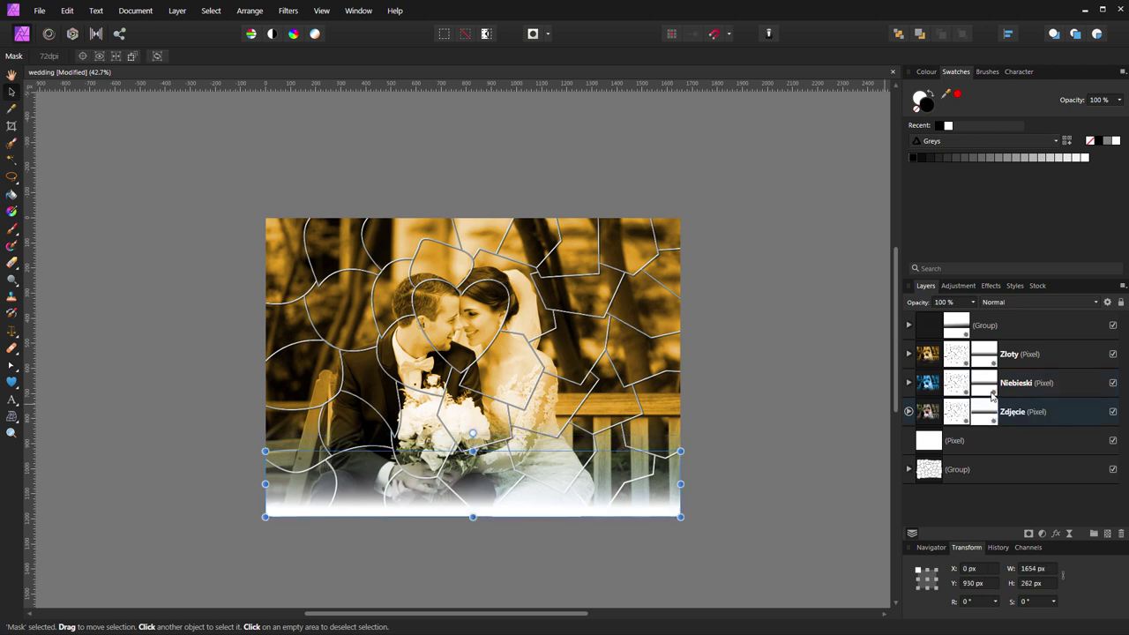
pyautogui.click(992, 384)
pyautogui.click(991, 358)
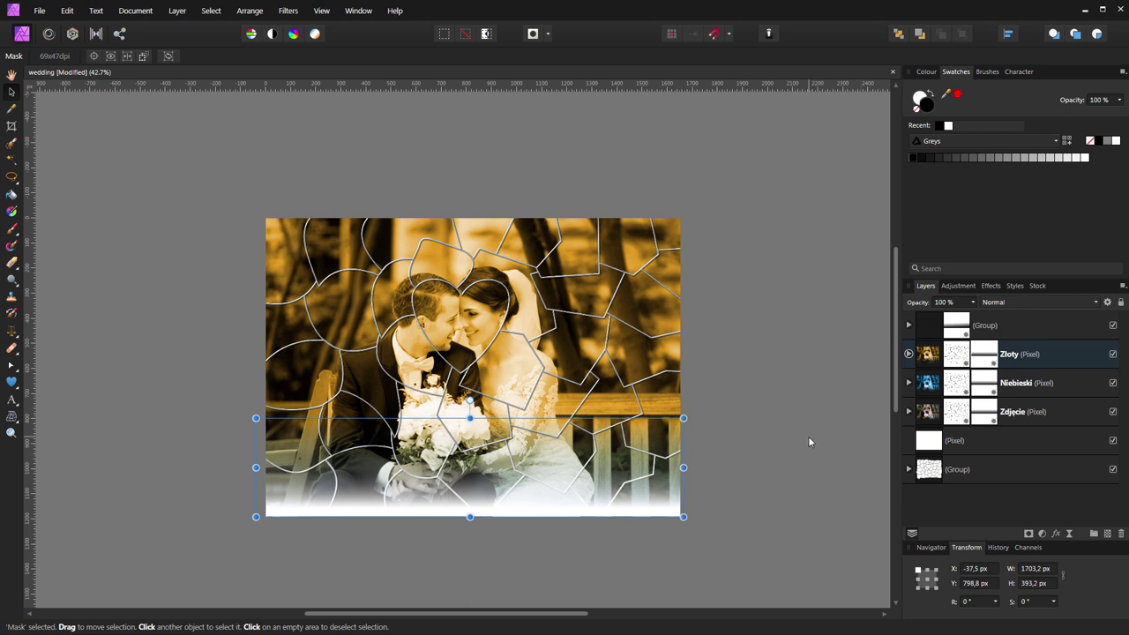
pyautogui.click(1028, 327)
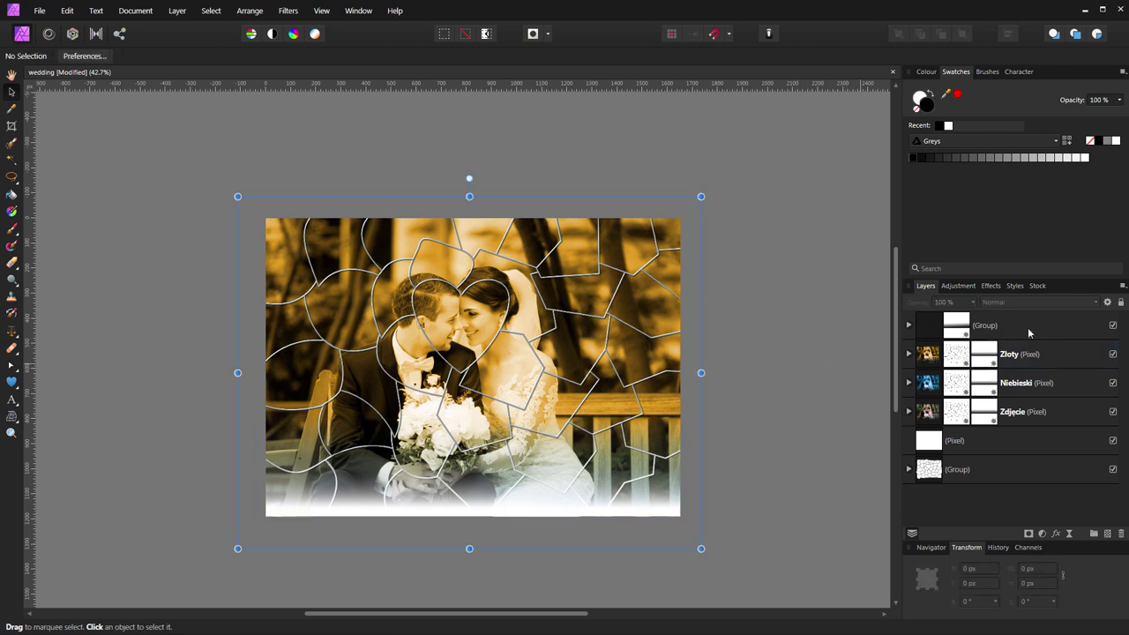
# Move the puzzle shapes group to the top of the layer stack.
pyautogui.click(1112, 325)
pyautogui.click(1112, 325)
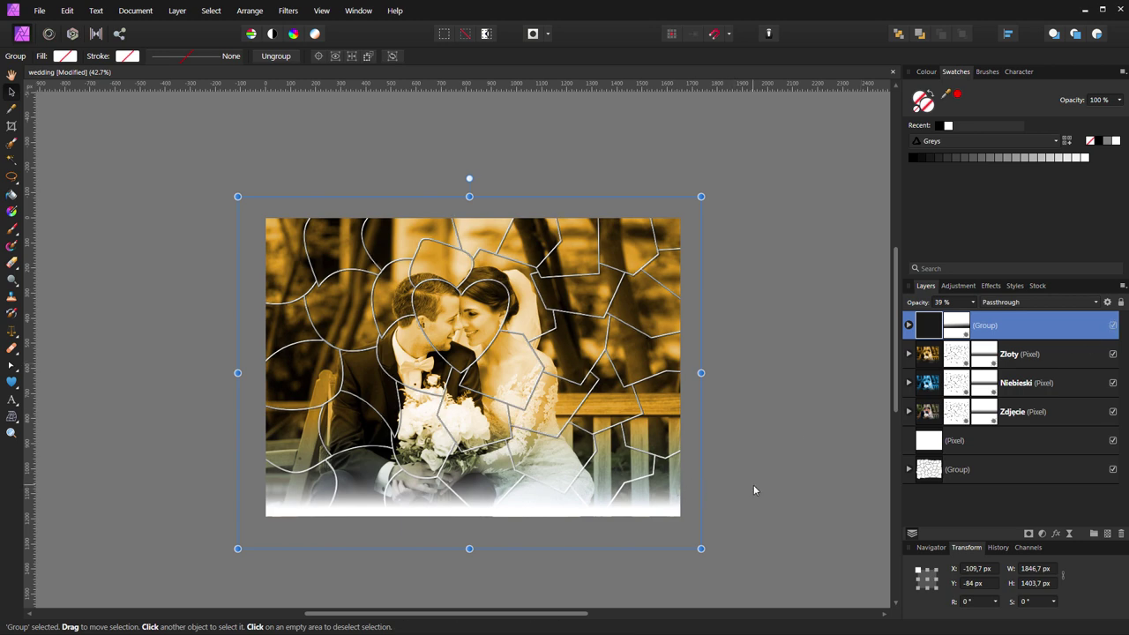
pyautogui.click(1045, 472)
pyautogui.moveTo(1045, 473); pyautogui.dragTo(1038, 322)
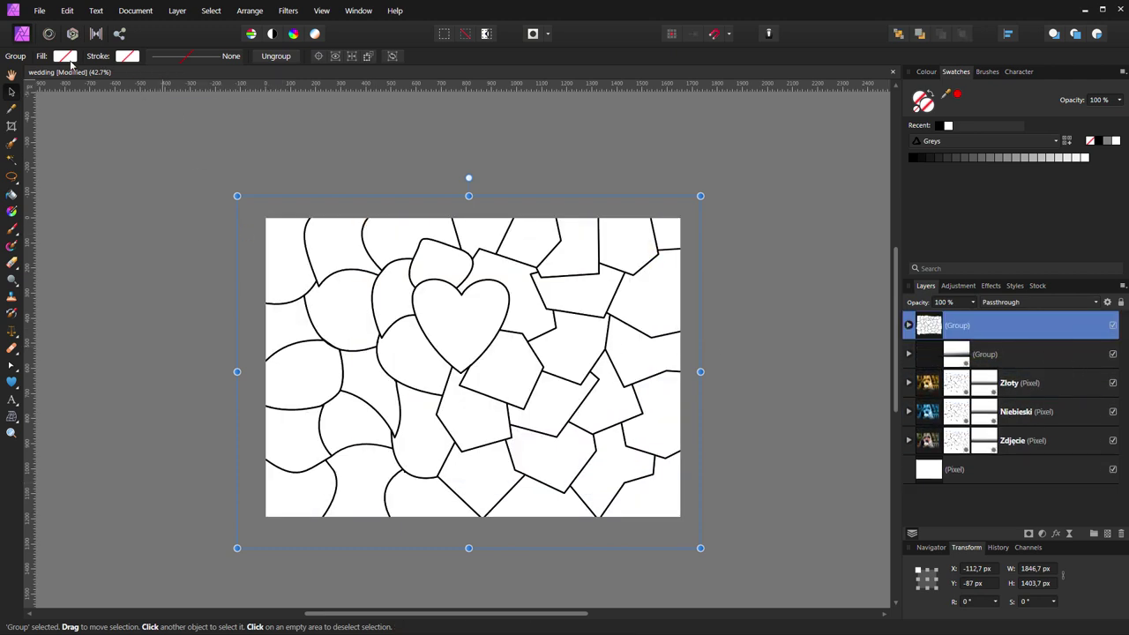
# Fill the puzzle shapes light grey with no outline and set the group opacity to 21%.
pyautogui.click(65, 56)
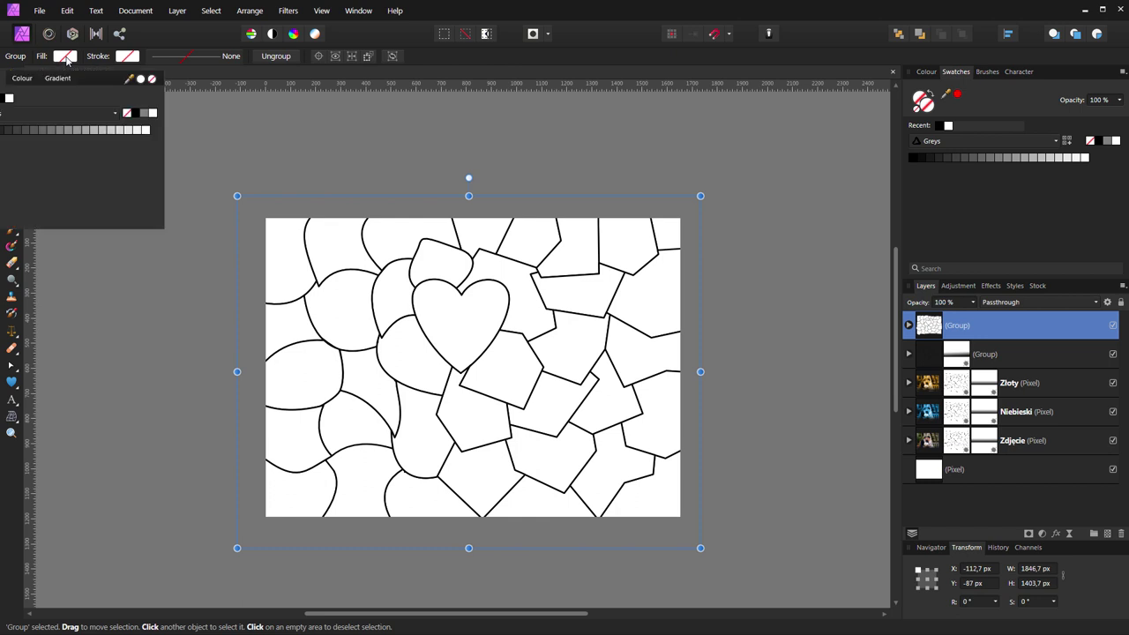
pyautogui.click(85, 129)
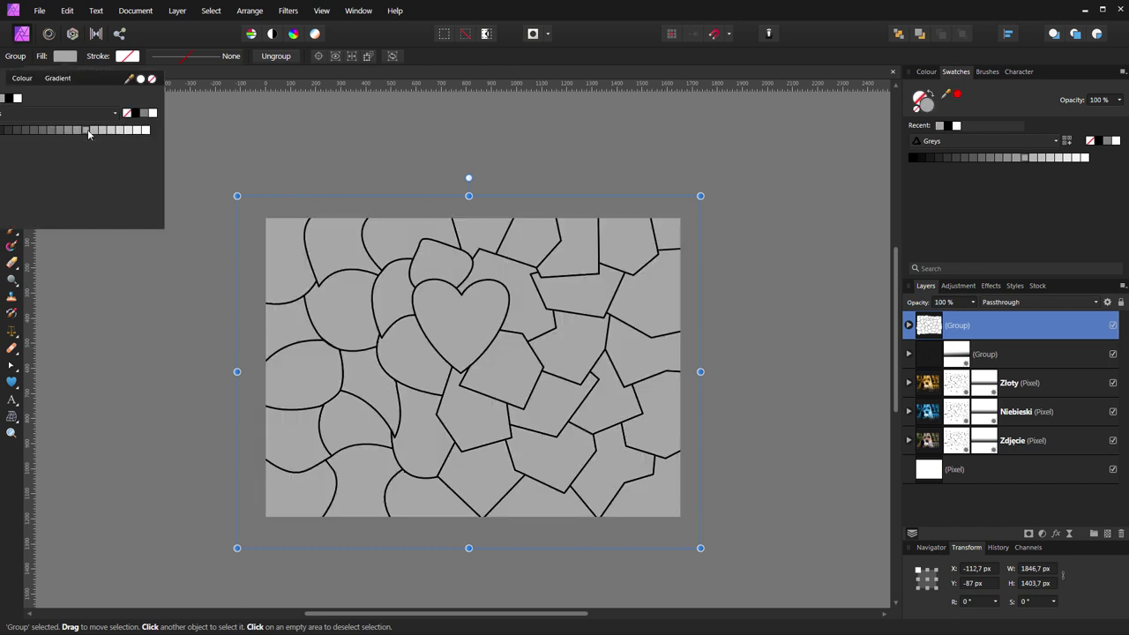
pyautogui.click(134, 57)
pyautogui.click(214, 80)
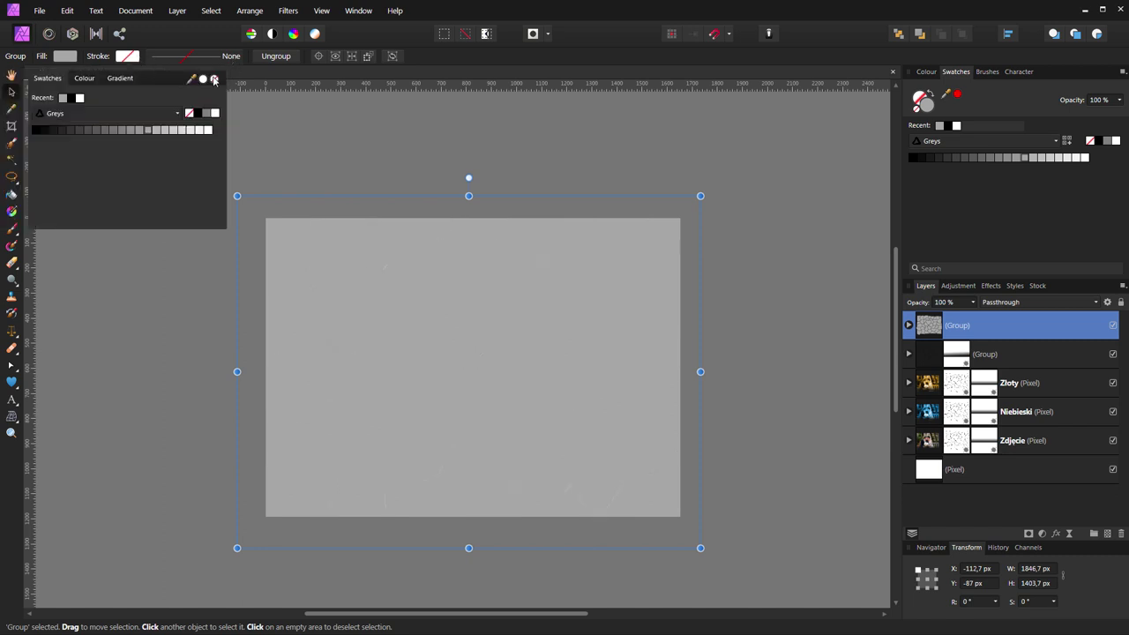
pyautogui.click(476, 56)
pyautogui.click(973, 302)
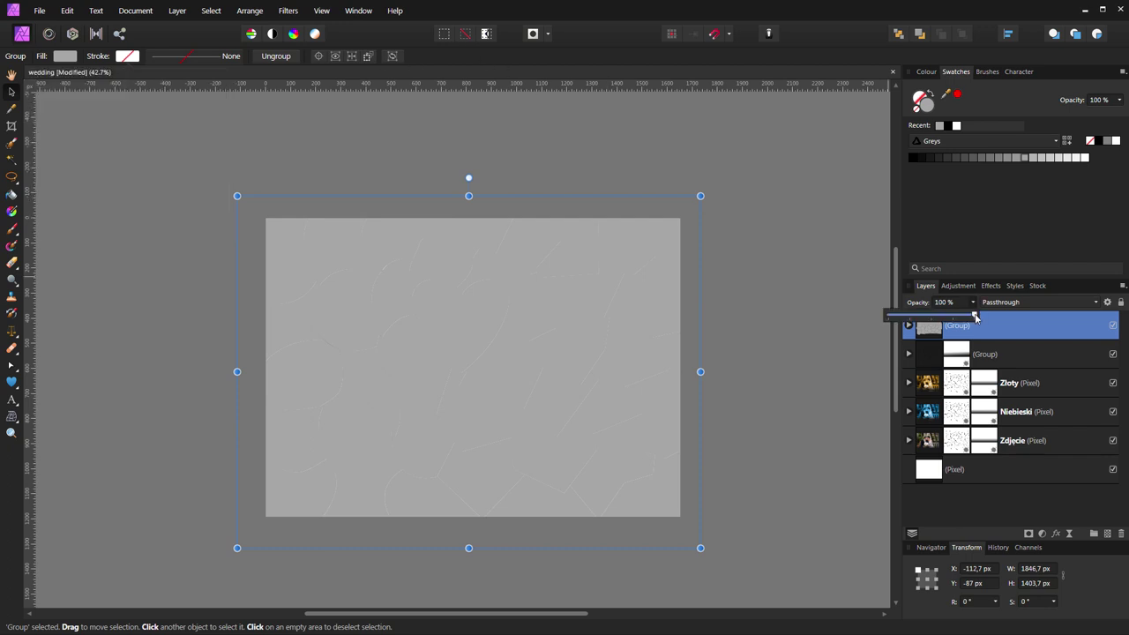
pyautogui.moveTo(975, 315)
pyautogui.mouseDown()
pyautogui.moveTo(900, 316)
pyautogui.moveTo(908, 332)
pyautogui.mouseUp()
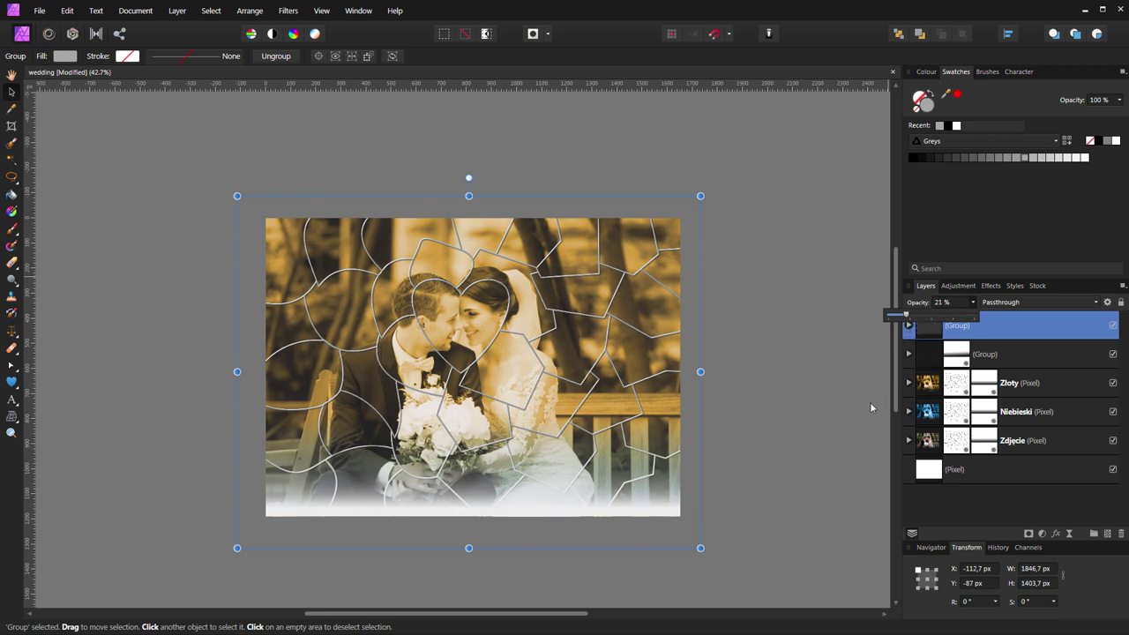
# Load the heart-shaped piece around the couple's faces as a selection from its curve layer.
pyautogui.click(908, 326)
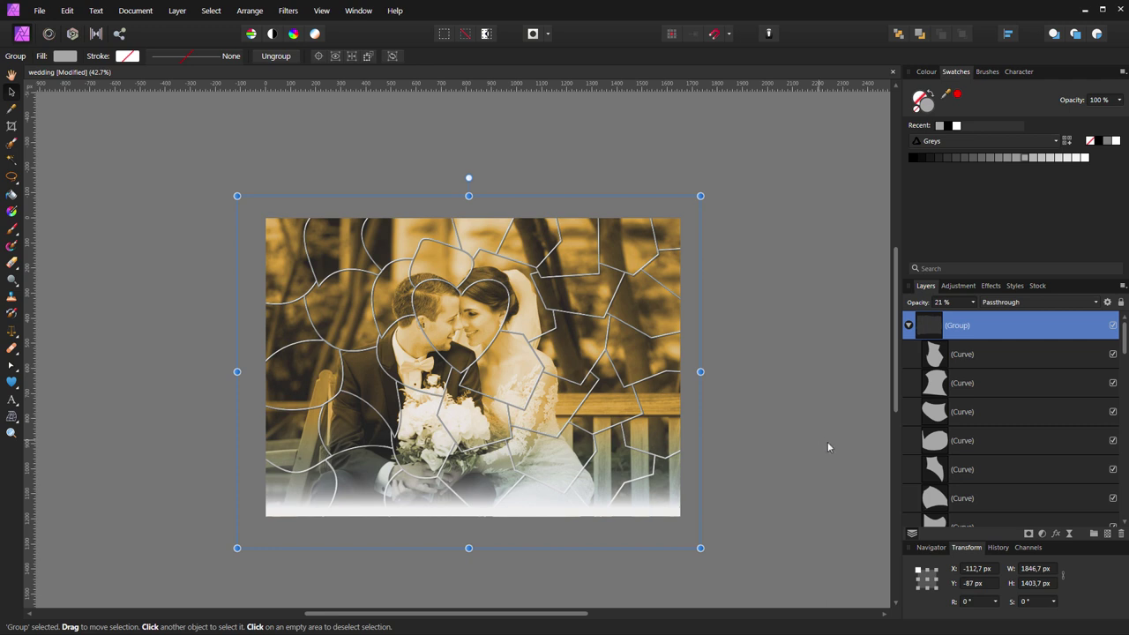
pyautogui.click(959, 441)
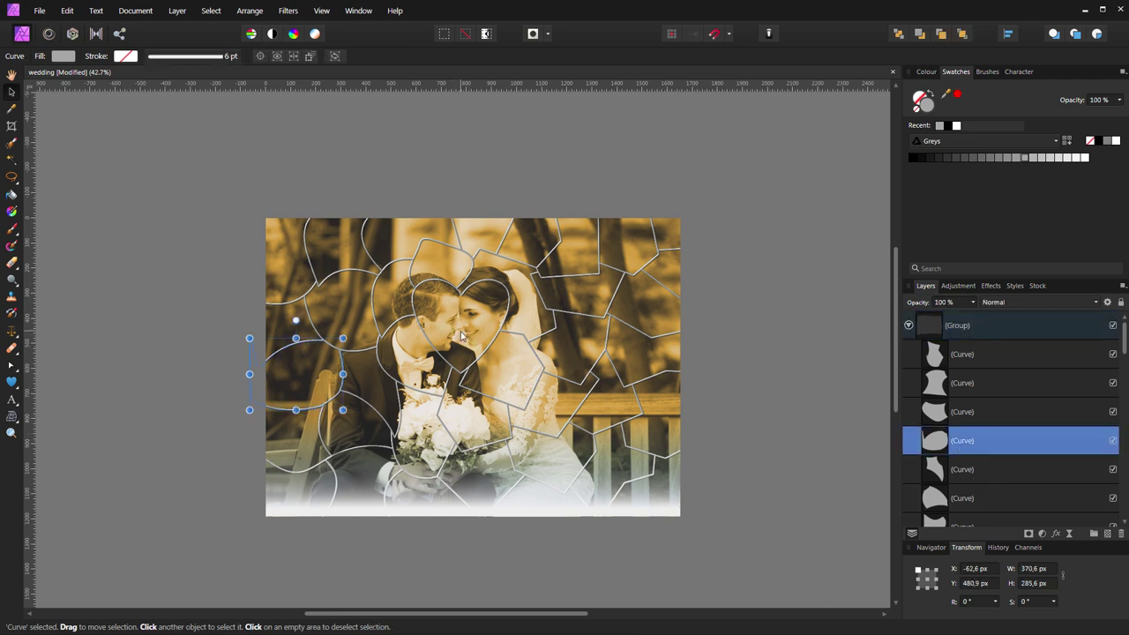
pyautogui.press('g')
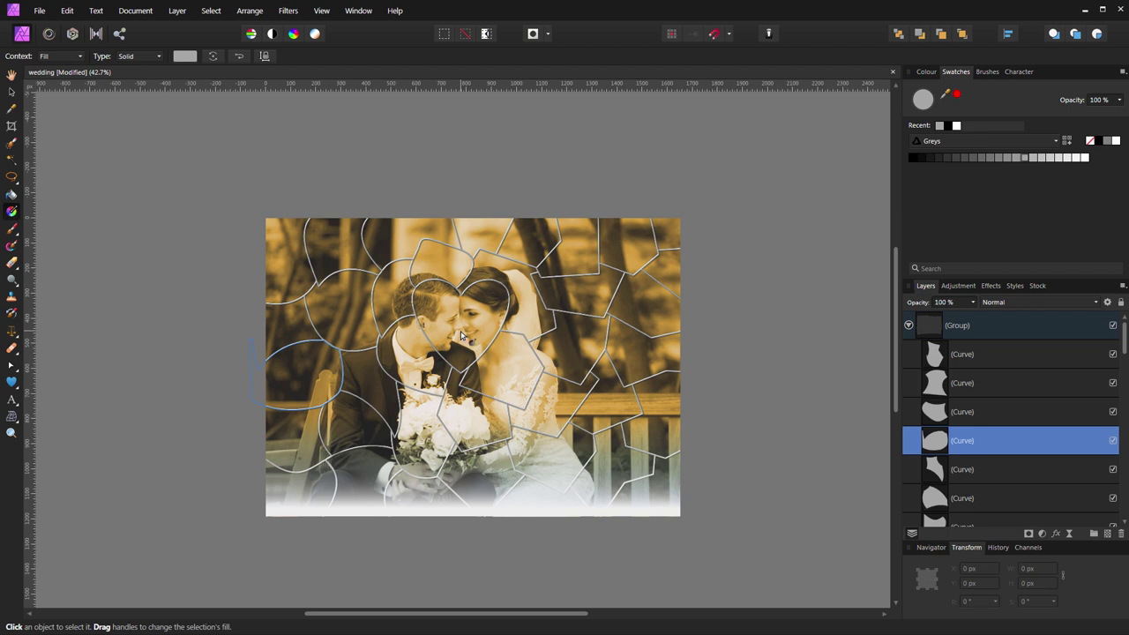
pyautogui.press('v')
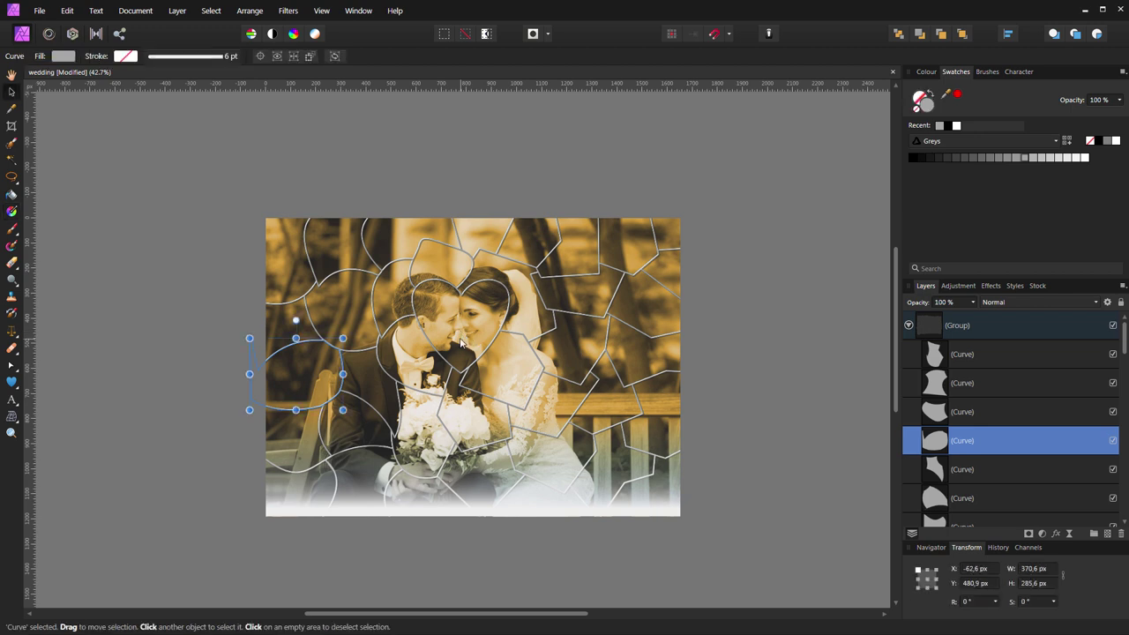
pyautogui.click(460, 335)
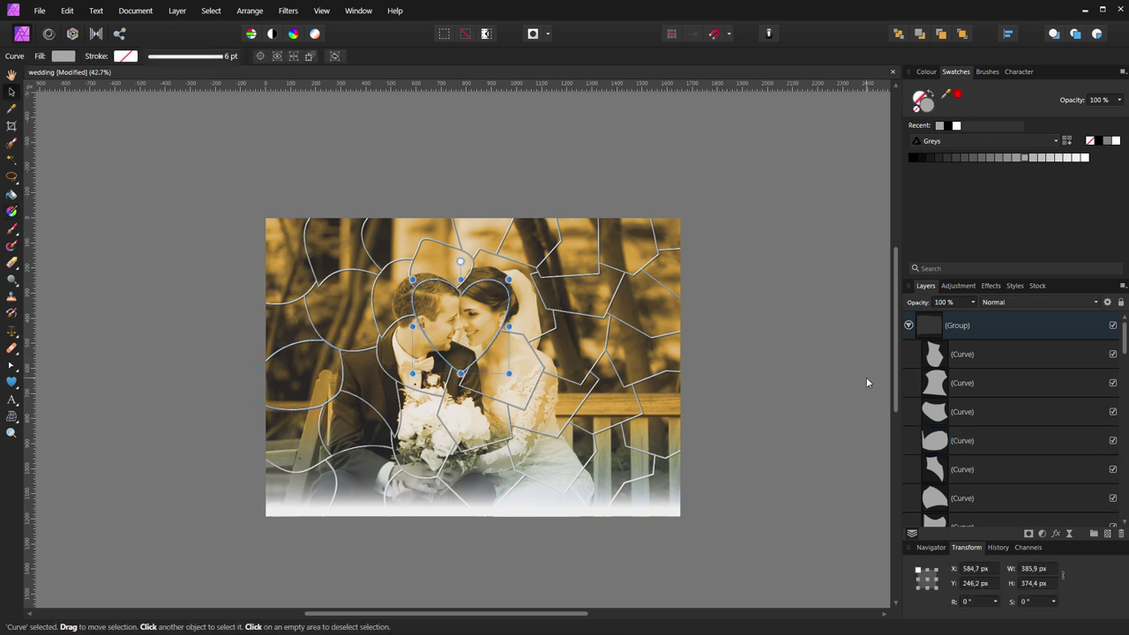
pyautogui.scroll(-5, 1010, 364)
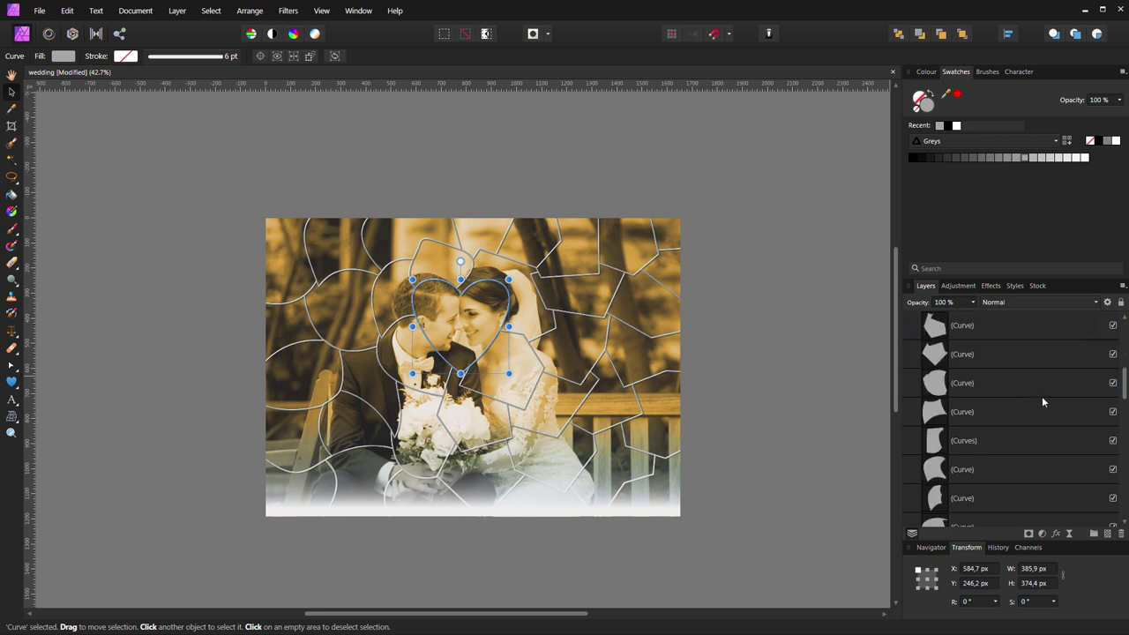
pyautogui.click(1014, 410)
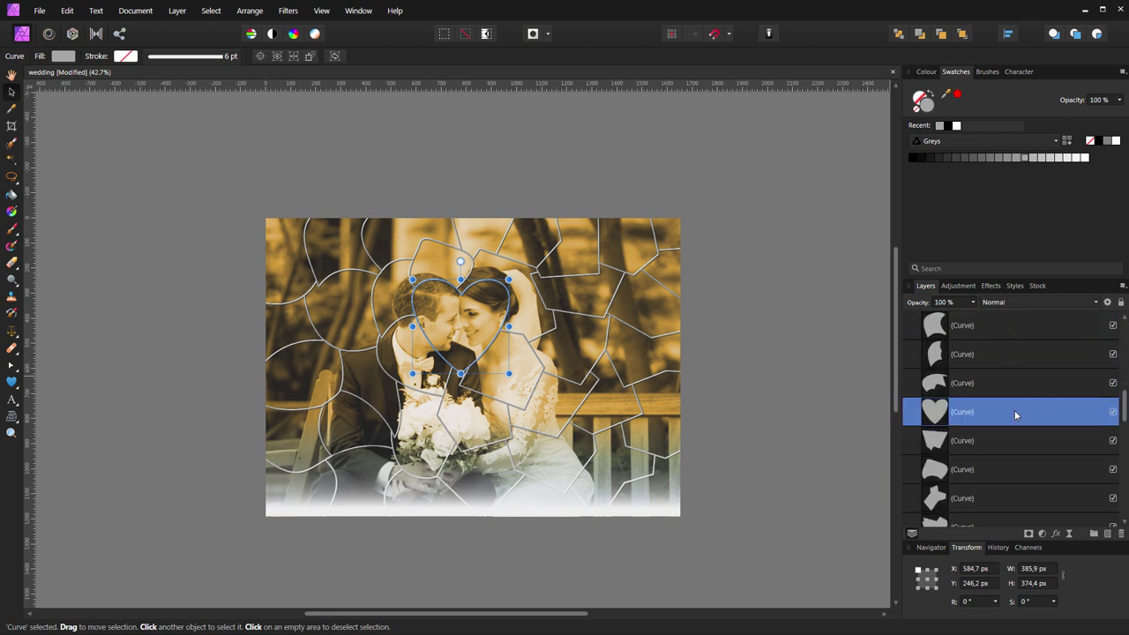
pyautogui.keyDown('ctrl'); pyautogui.click(934, 411); pyautogui.keyUp('ctrl')
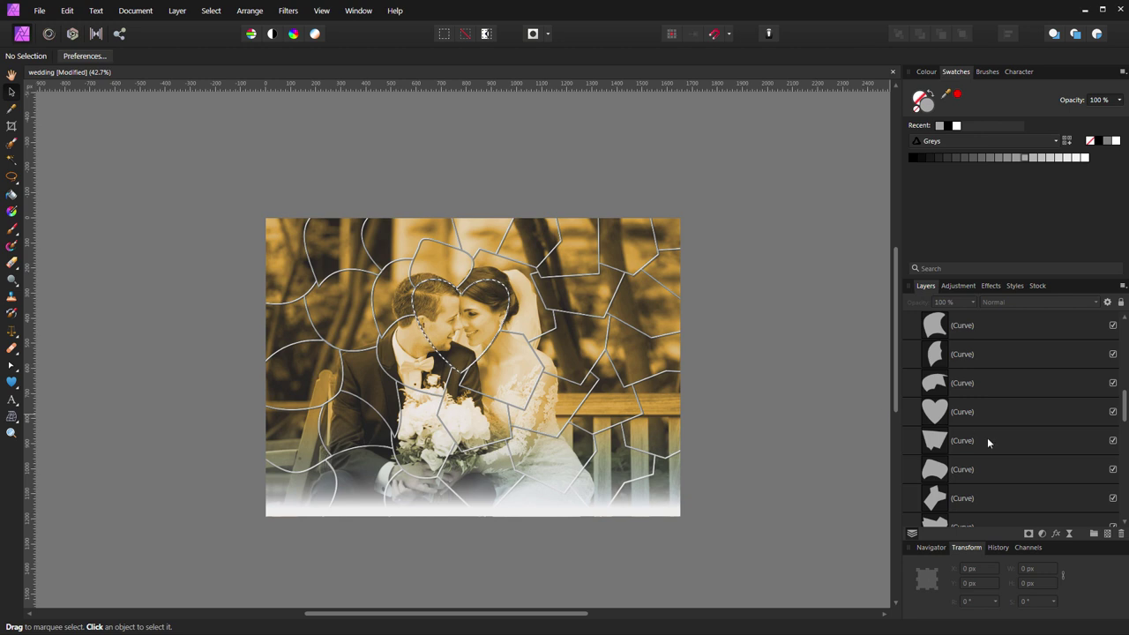
pyautogui.scroll(-3, 987, 438)
pyautogui.scroll(-3, 992, 432)
pyautogui.scroll(-3, 996, 423)
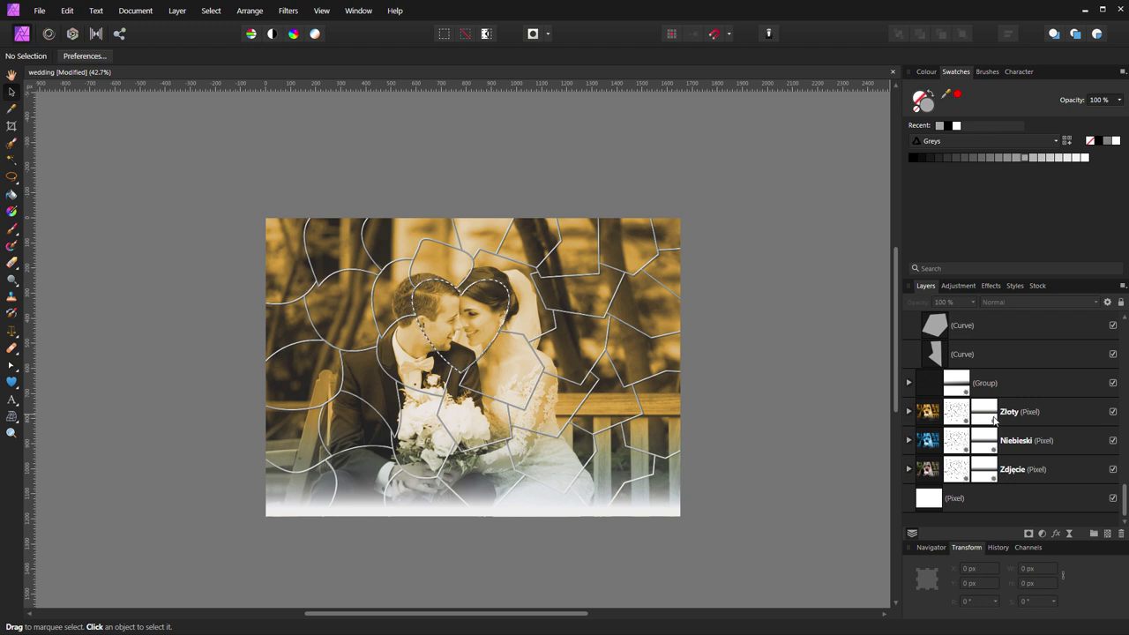
# Flood-fill the heart selection black on both the Złoty and Niebieski masks.
pyautogui.click(989, 419)
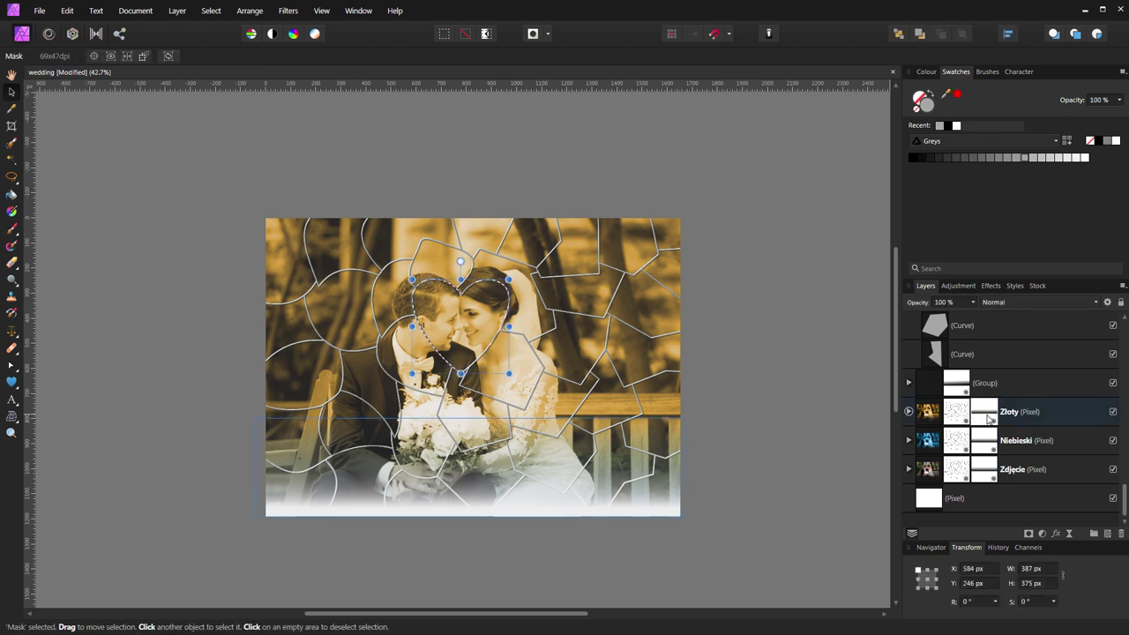
pyautogui.click(11, 194)
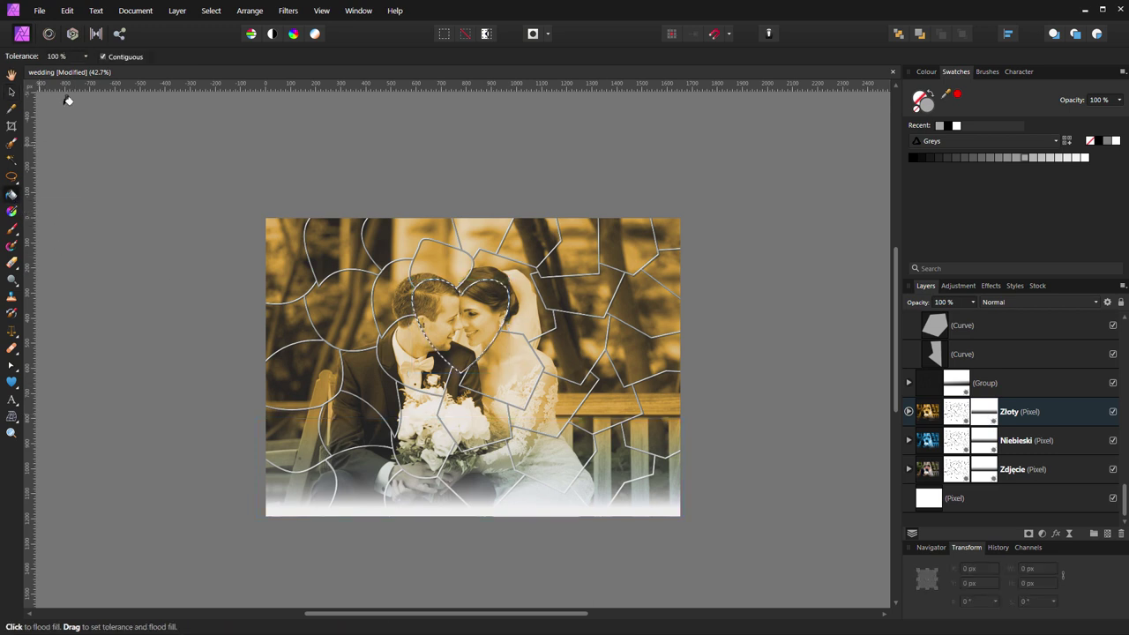
pyautogui.click(465, 324)
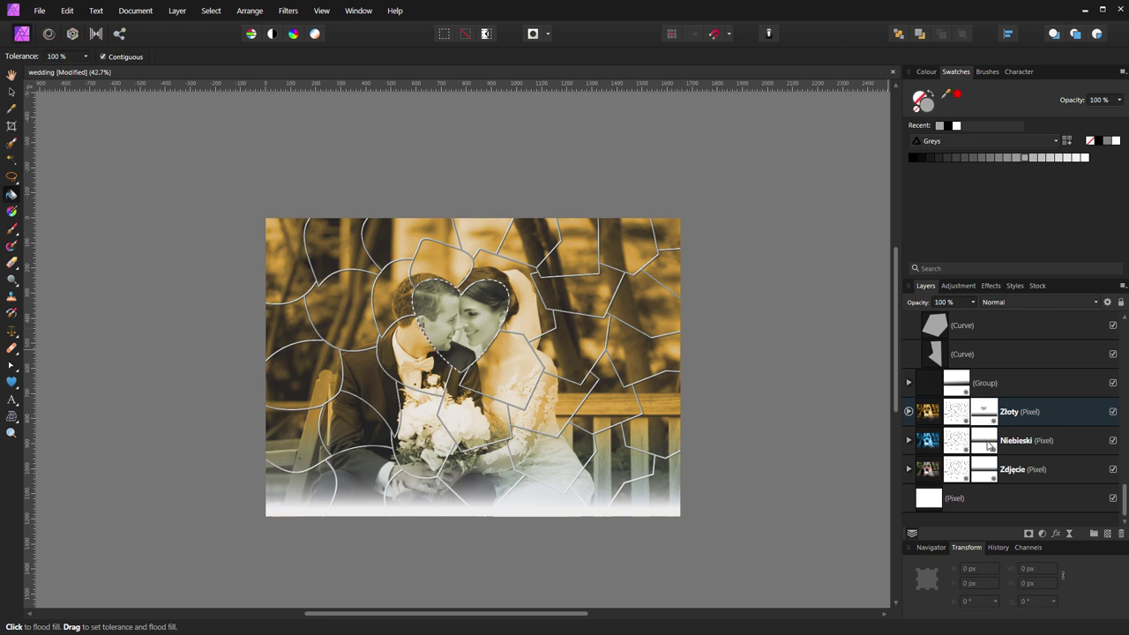
pyautogui.click(917, 159)
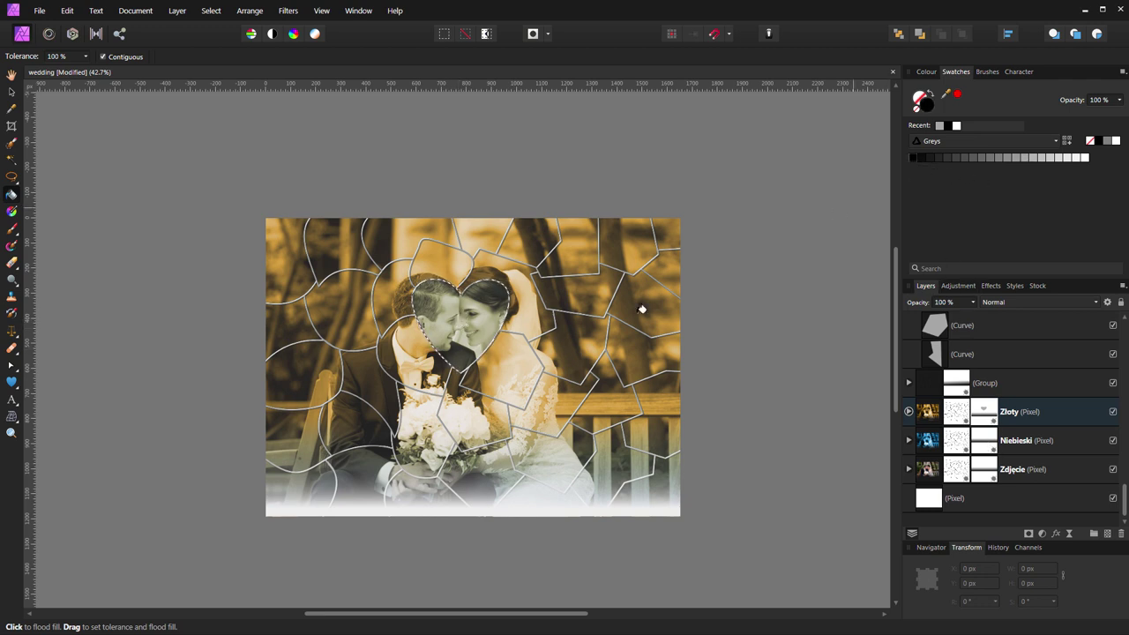
pyautogui.click(473, 324)
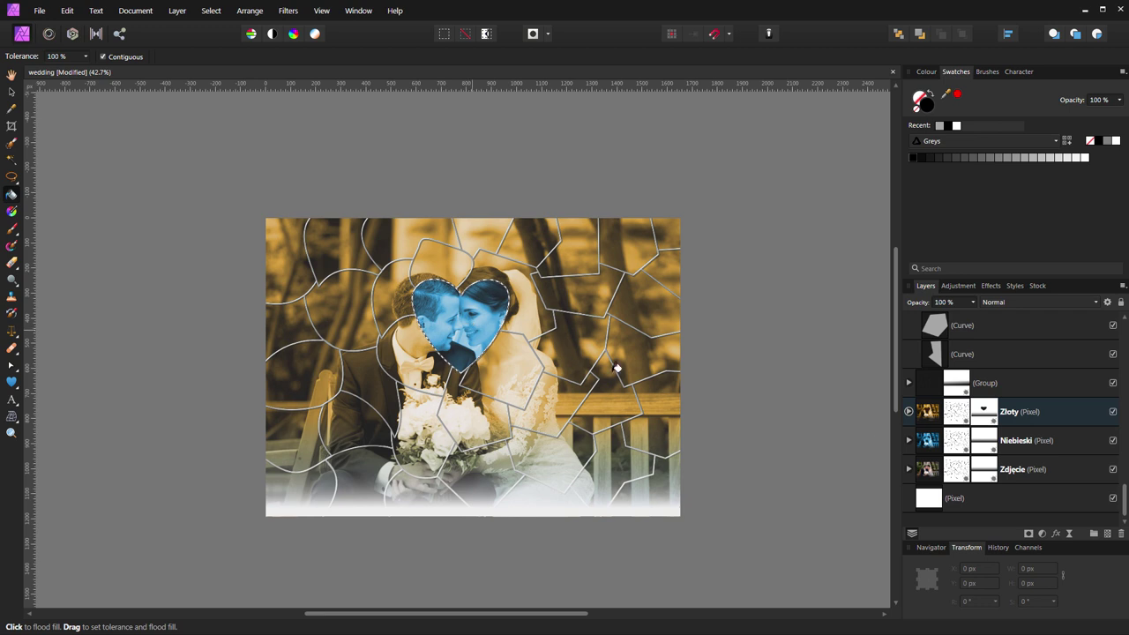
pyautogui.click(974, 444)
pyautogui.click(481, 308)
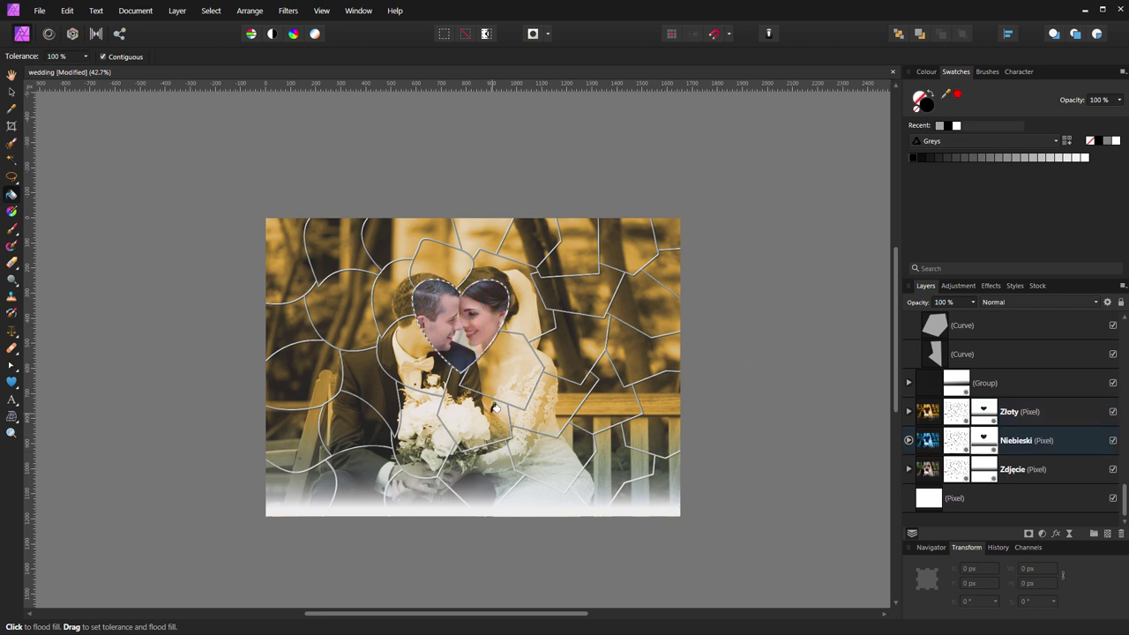
# Load the puzzle piece beside the bride's head and veil as a selection.
pyautogui.press('v')
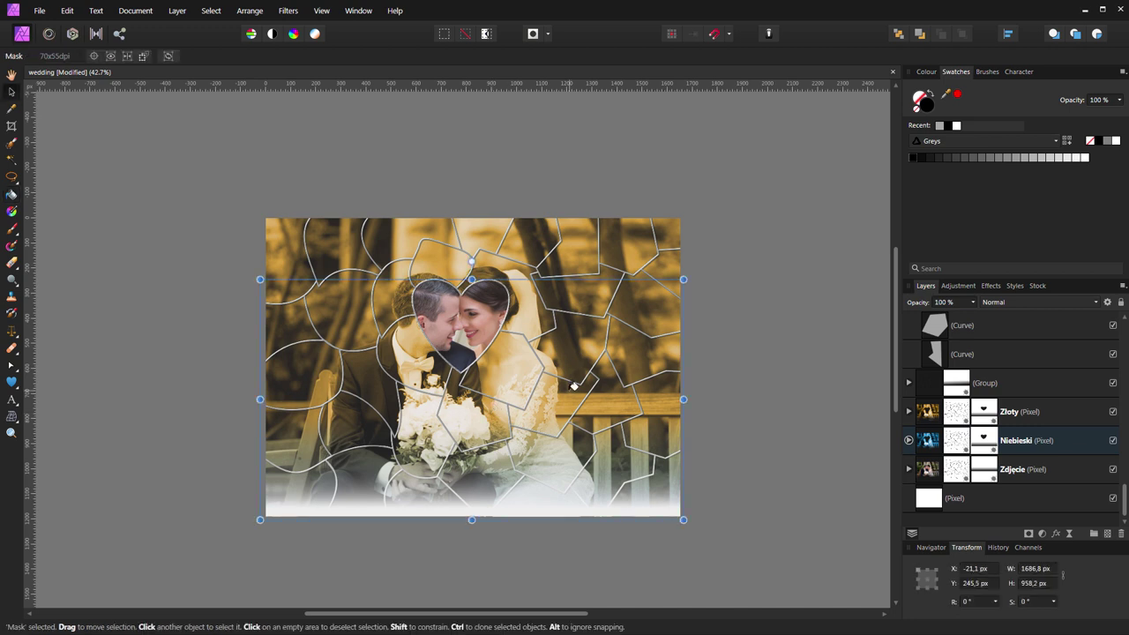
pyautogui.click(812, 349)
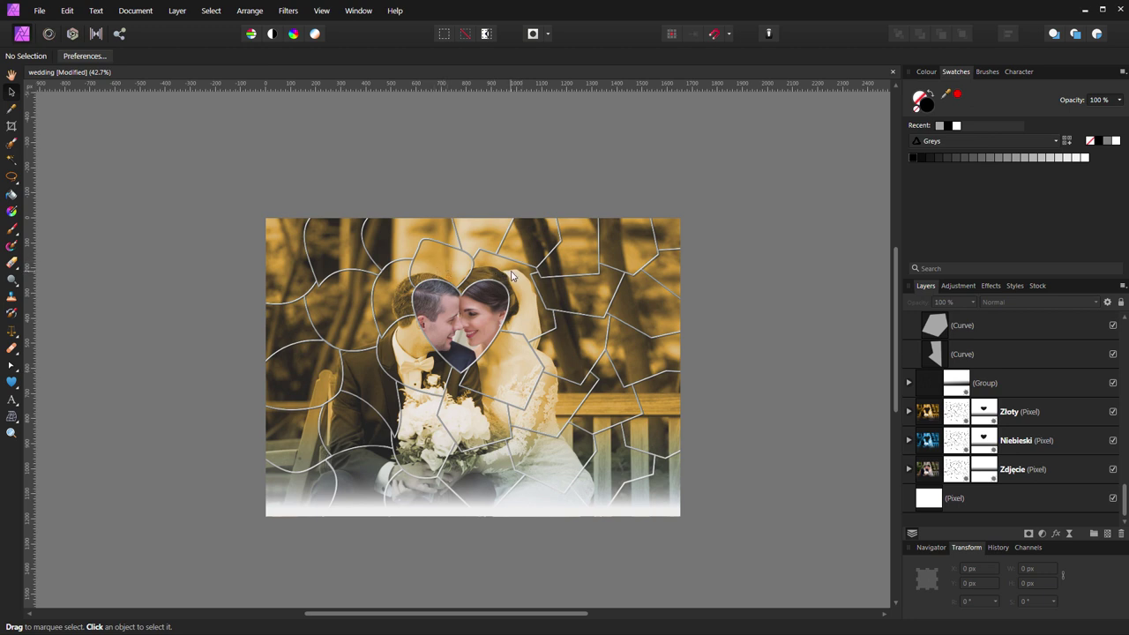
pyautogui.click(511, 276)
pyautogui.click(971, 355)
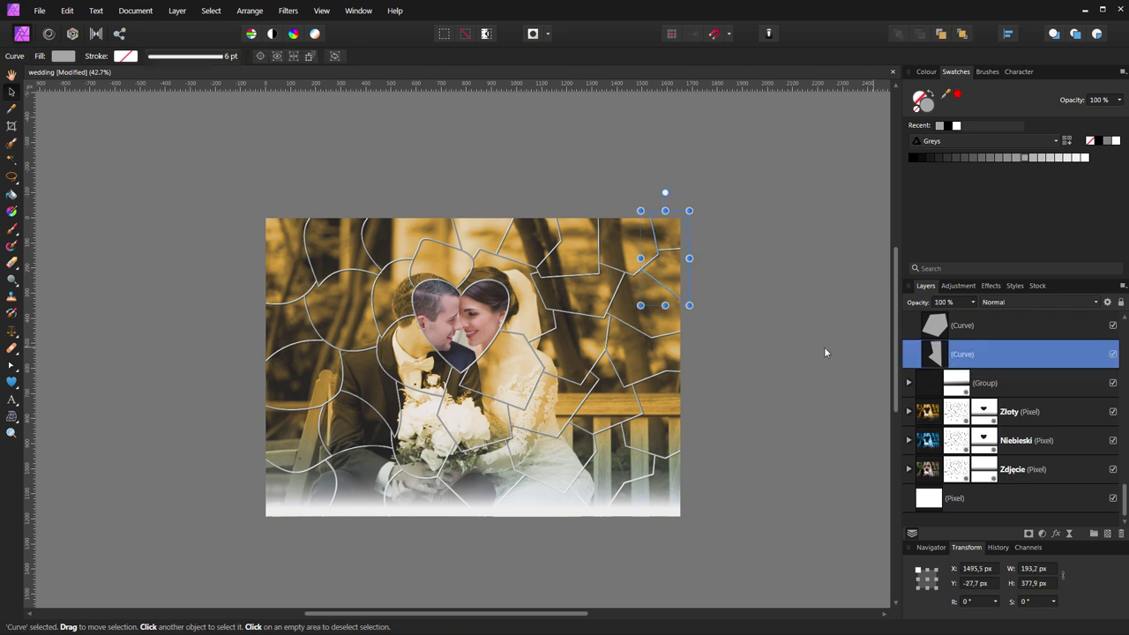
pyautogui.click(541, 302)
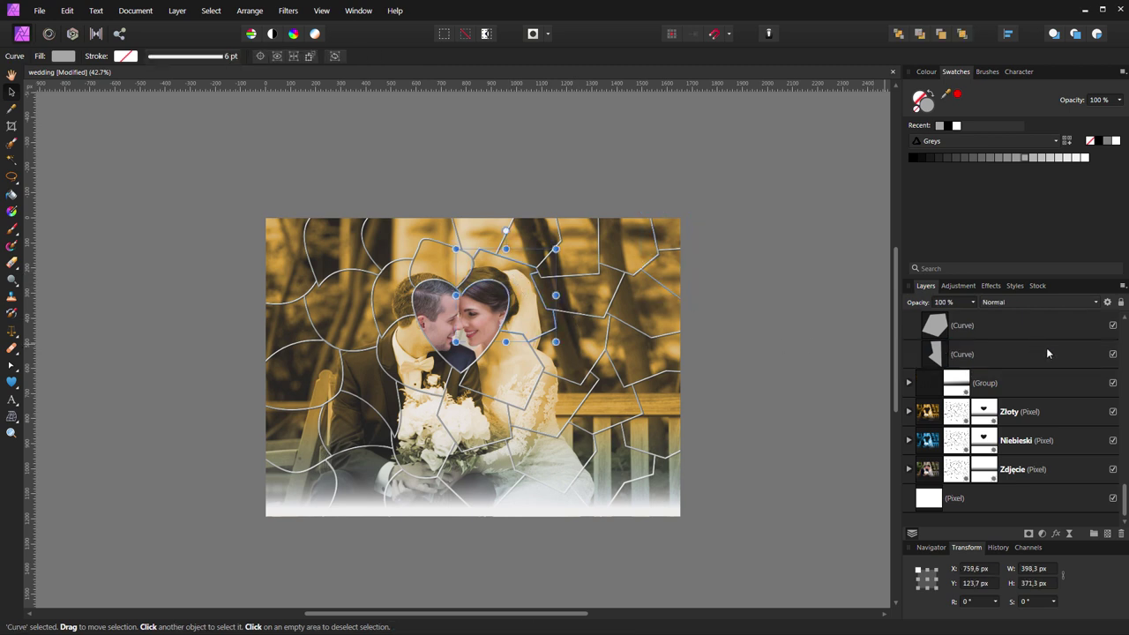
pyautogui.keyDown('ctrl'); pyautogui.click(939, 387); pyautogui.keyUp('ctrl')
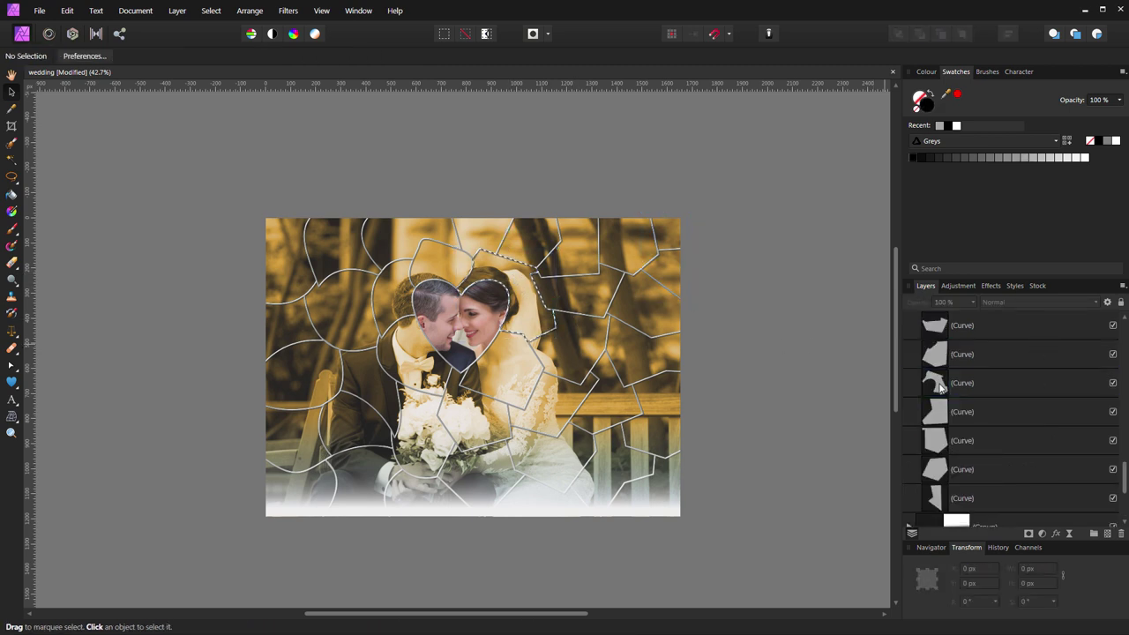
pyautogui.scroll(-3, 1013, 386)
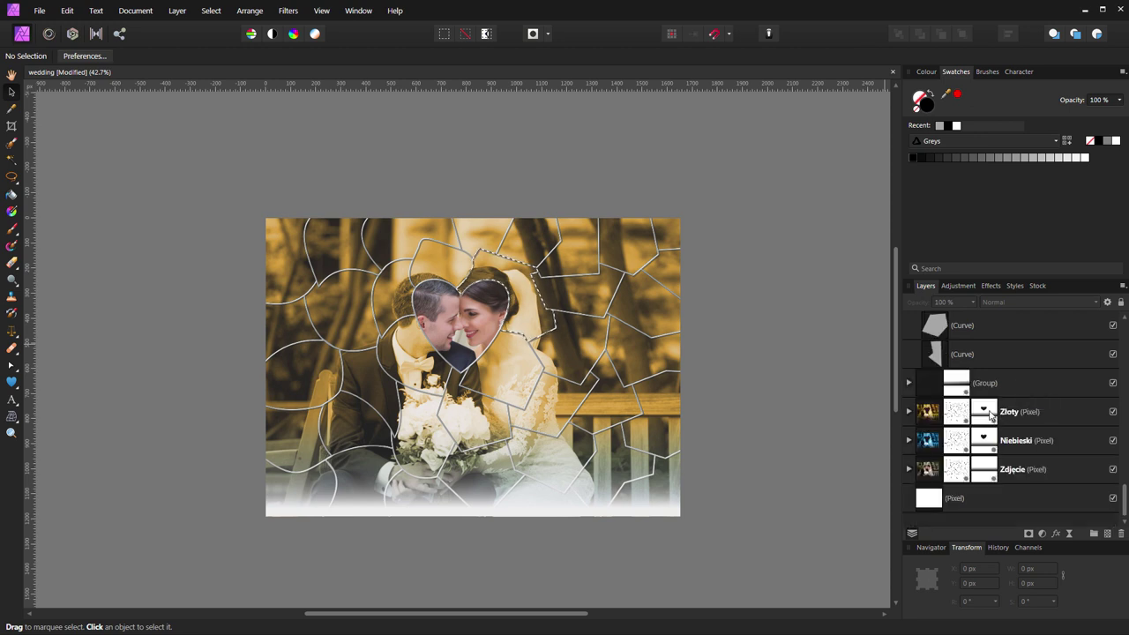
# Flood-fill that piece black on the Złoty mask to reveal blue, then deselect.
pyautogui.click(992, 414)
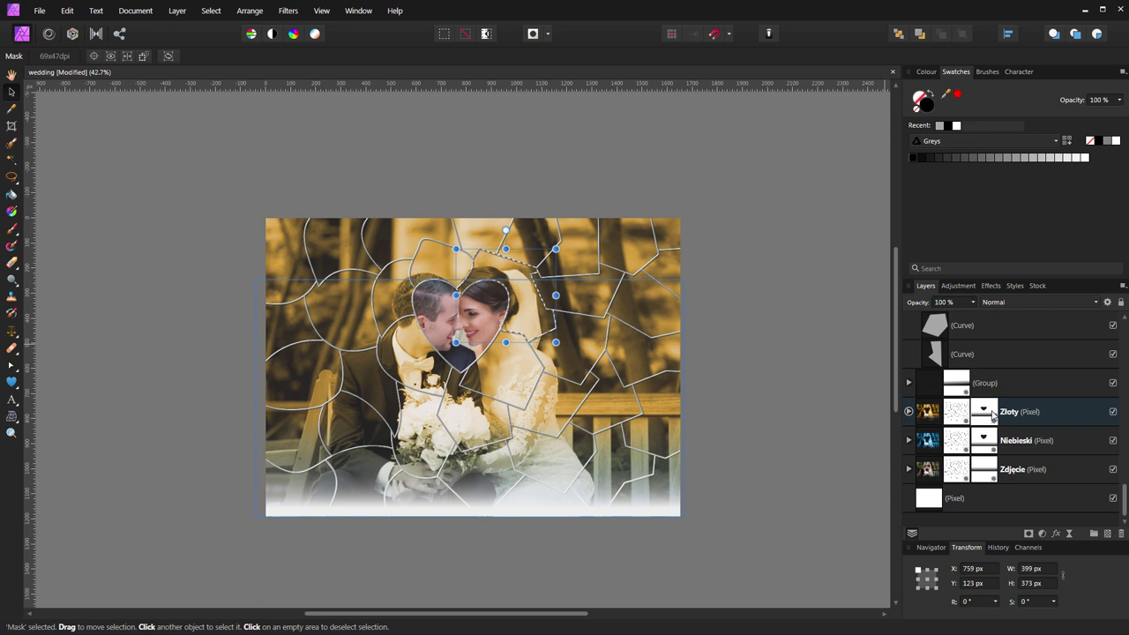
pyautogui.press('g')
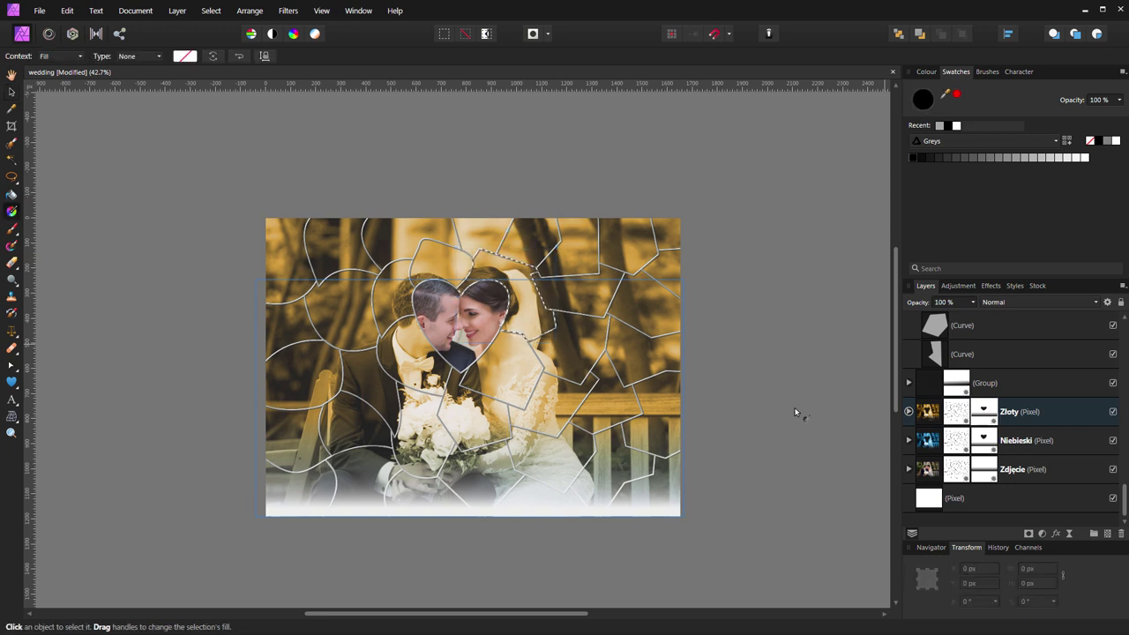
pyautogui.press('g')
pyautogui.click(527, 301)
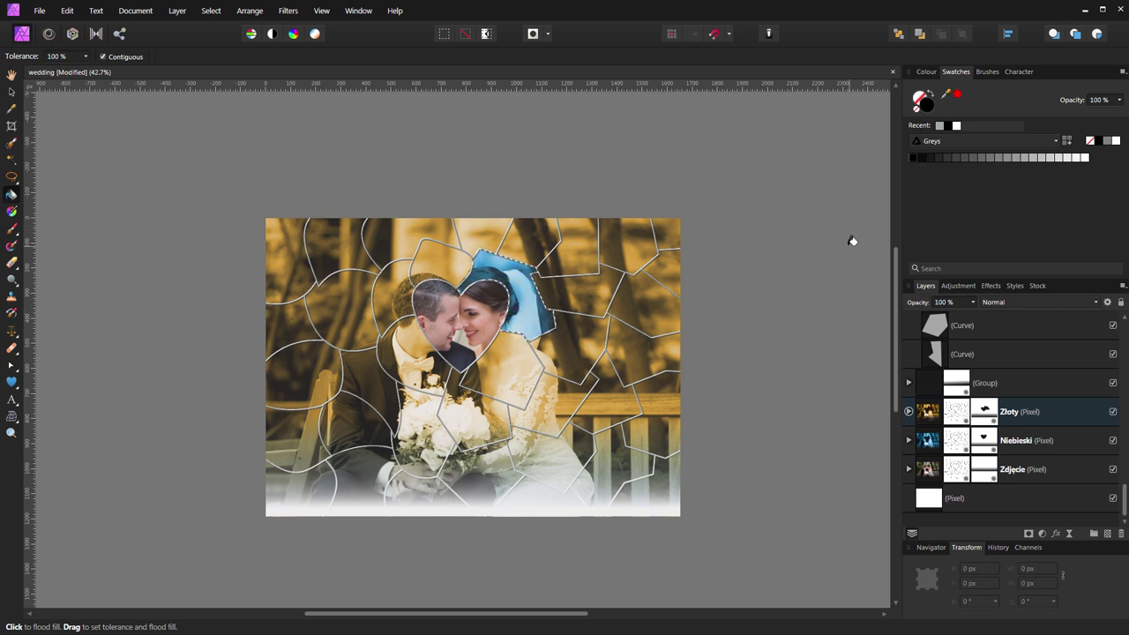
pyautogui.hotkey('ctrl', 'd')
# Load the puzzle piece over the bride's shoulder as a selection.
pyautogui.press('v')
pyautogui.click(528, 374)
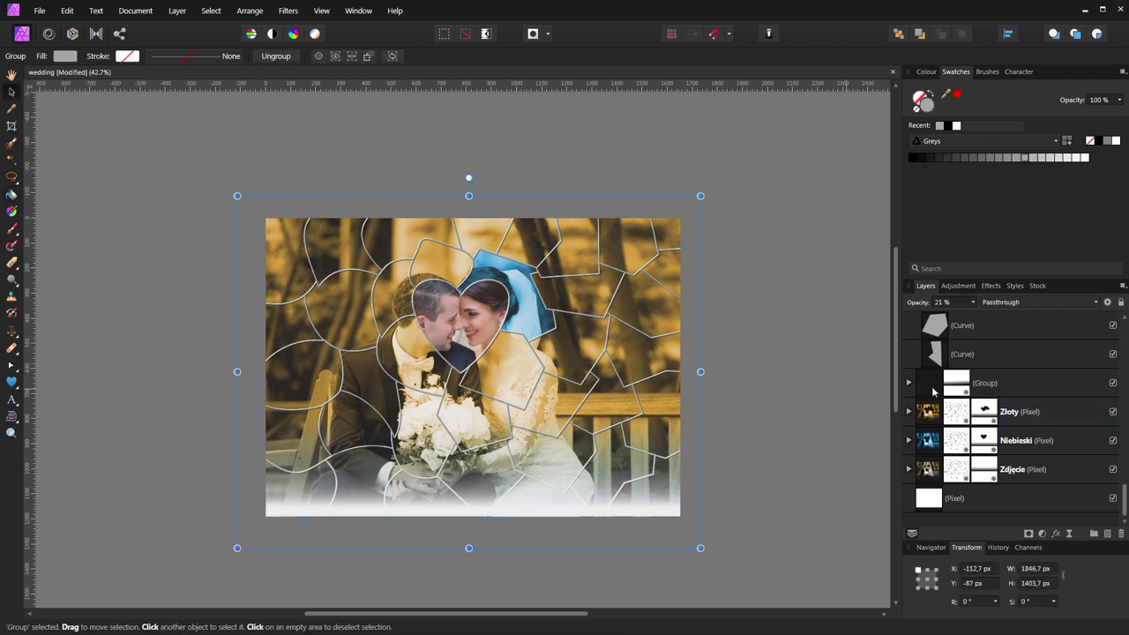
pyautogui.click(950, 328)
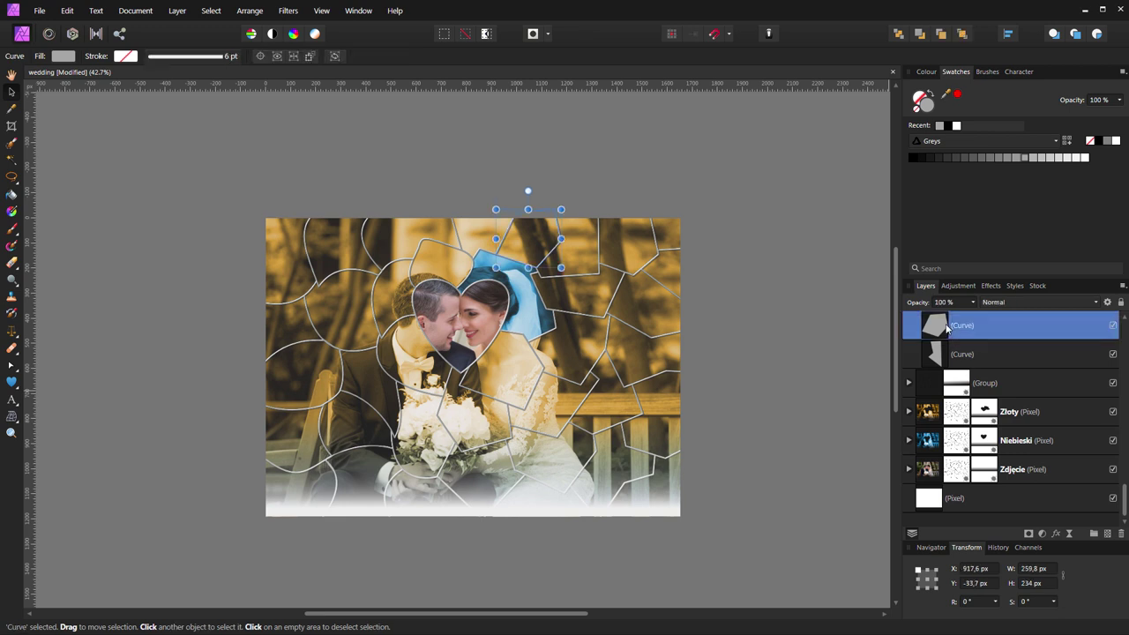
pyautogui.click(514, 375)
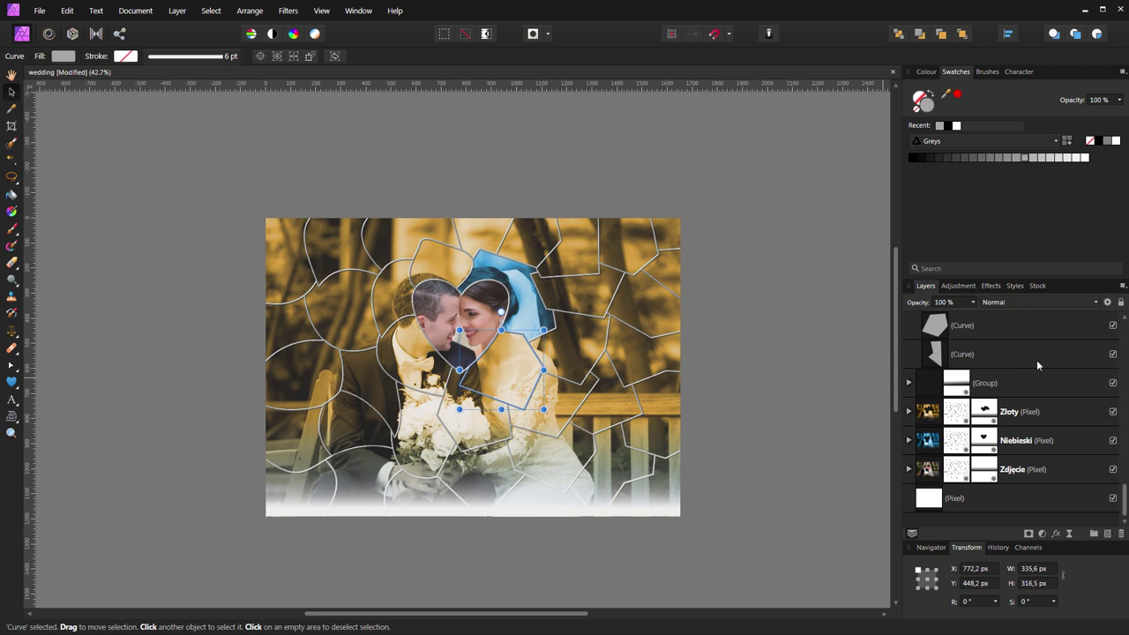
pyautogui.scroll(5, 1036, 360)
pyautogui.keyDown('ctrl'); pyautogui.click(940, 443); pyautogui.keyUp('ctrl')
pyautogui.scroll(-2, 1010, 398)
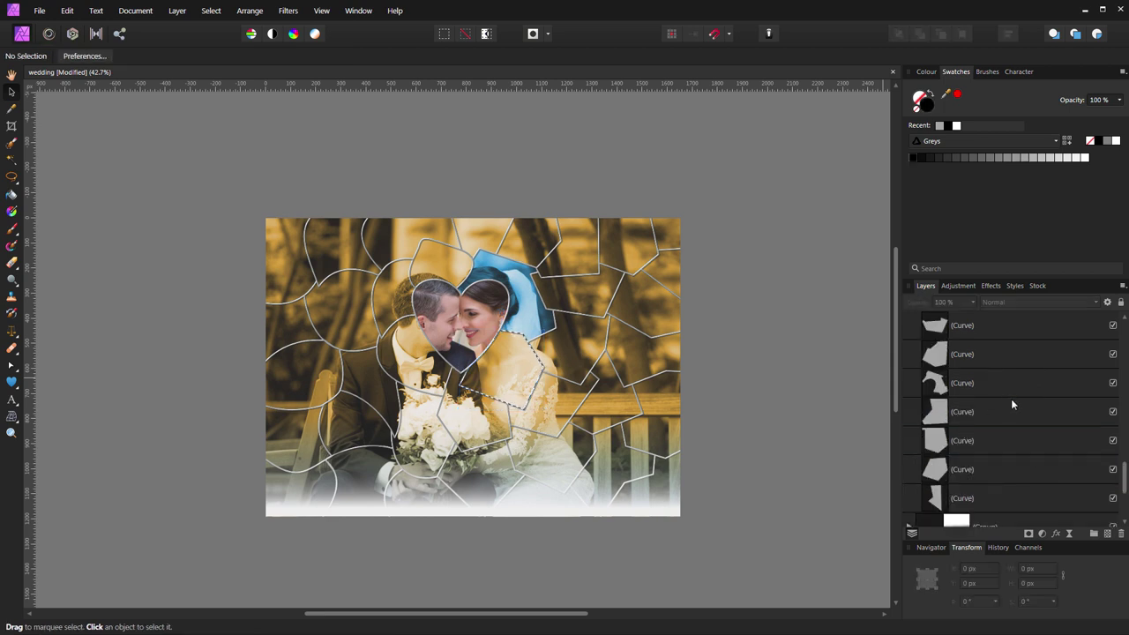
pyautogui.scroll(-3, 1010, 399)
# Flood-fill the shoulder piece on the Złoty layer to show natural colours.
pyautogui.press('g')
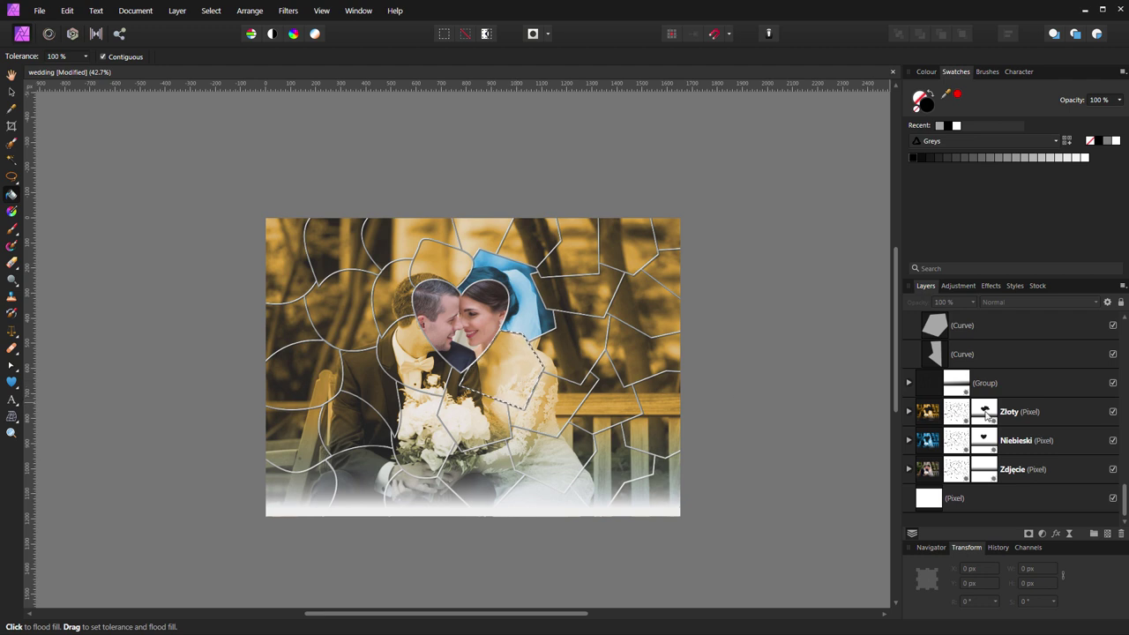
pyautogui.click(1067, 411)
pyautogui.click(490, 376)
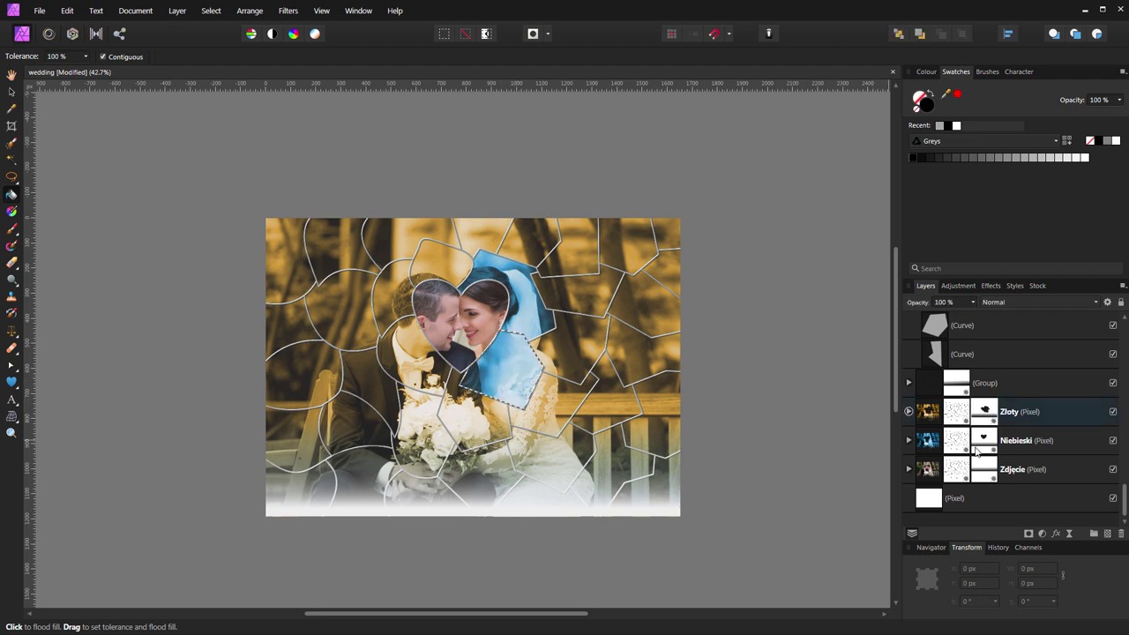
pyautogui.hotkey('alt', '[')
pyautogui.click(509, 372)
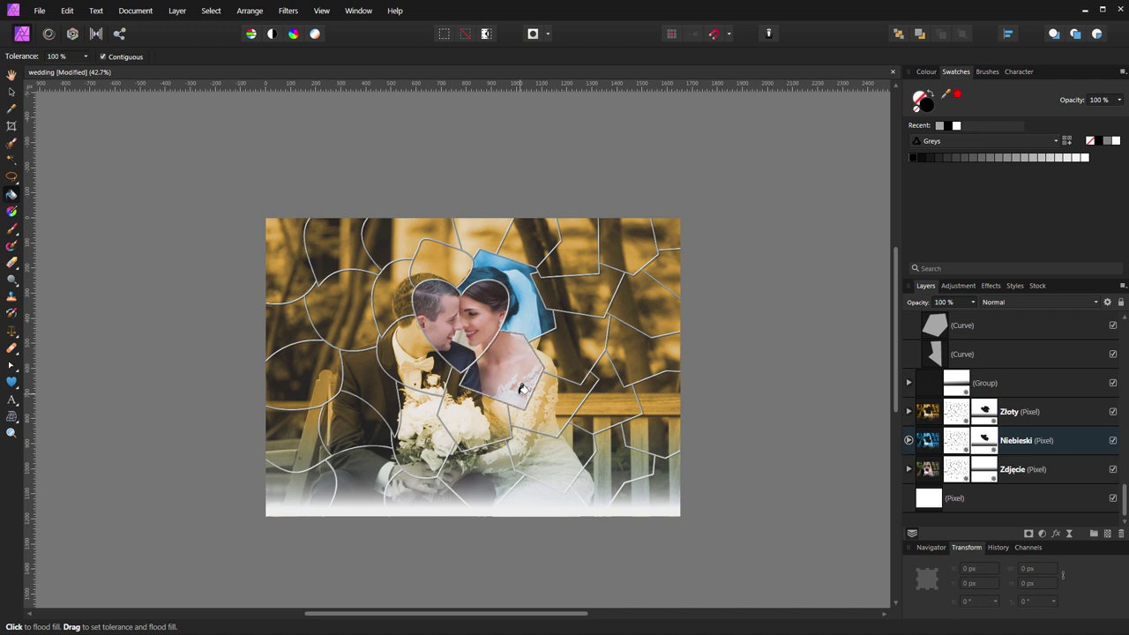
# Clear the groom's head piece from the Złoty and Niebieski masks, then deselect.
pyautogui.press('v')
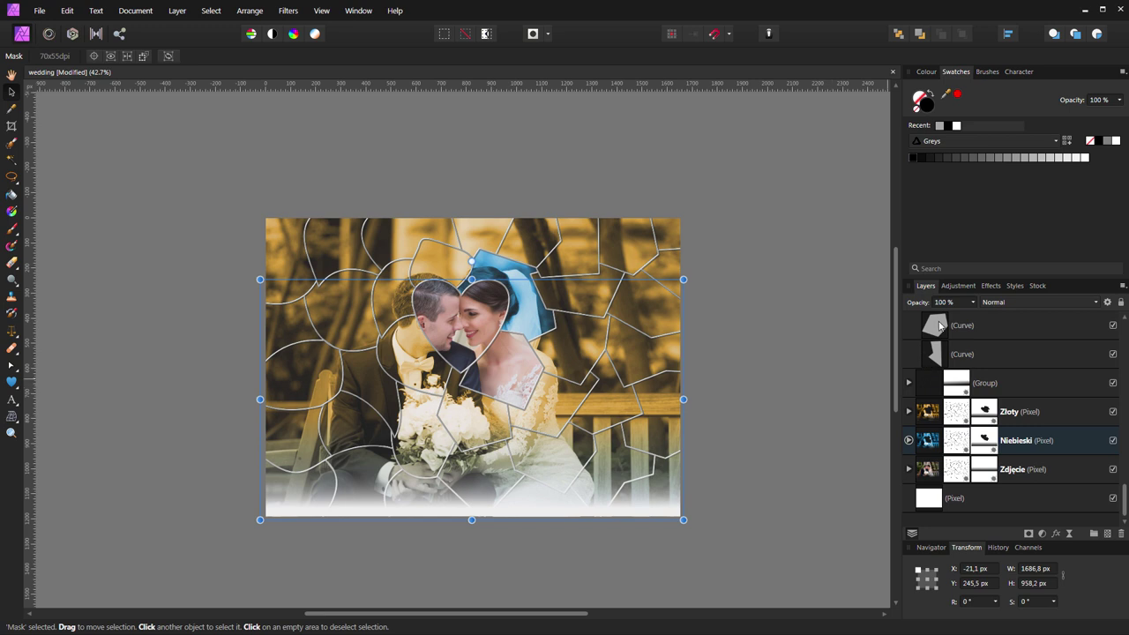
pyautogui.click(939, 327)
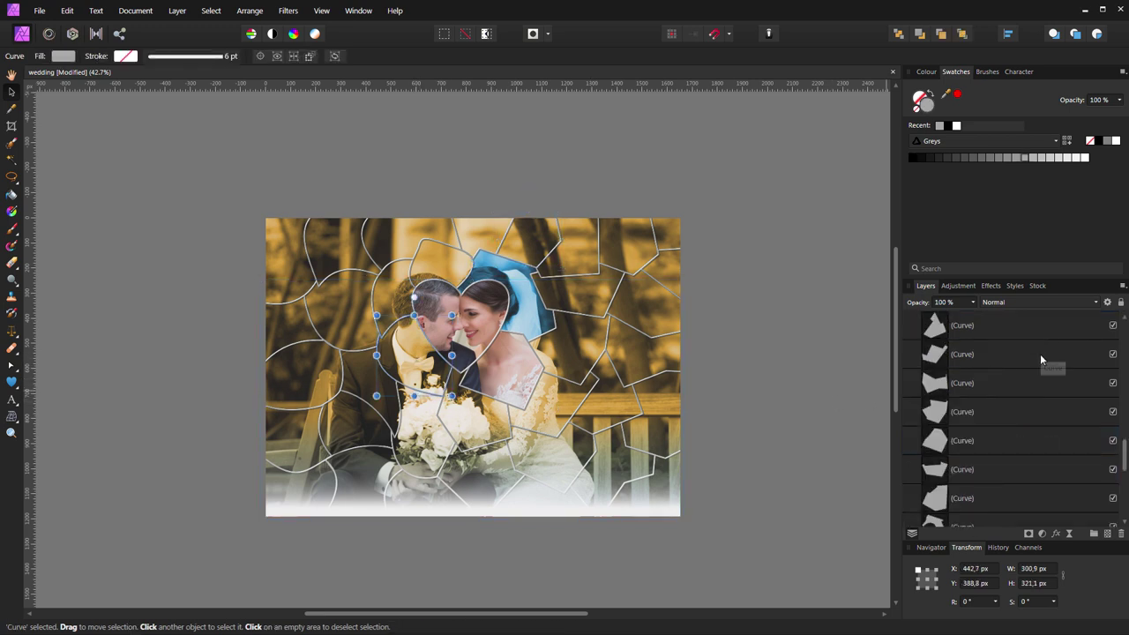
pyautogui.keyDown('ctrl'); pyautogui.click(940, 413); pyautogui.keyUp('ctrl')
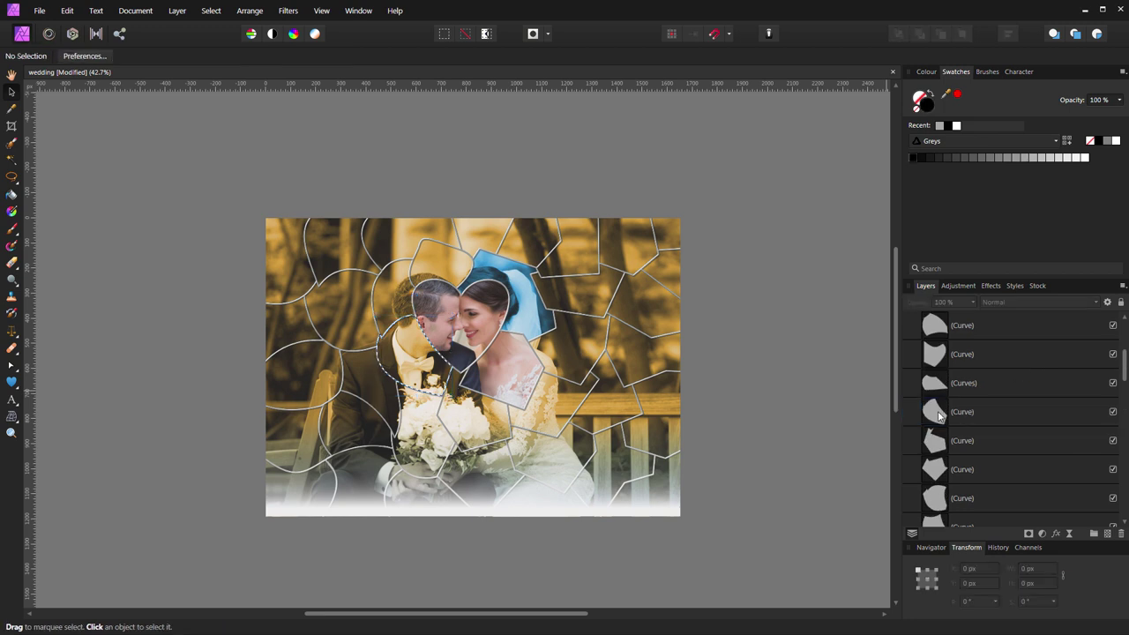
pyautogui.scroll(-5, 998, 415)
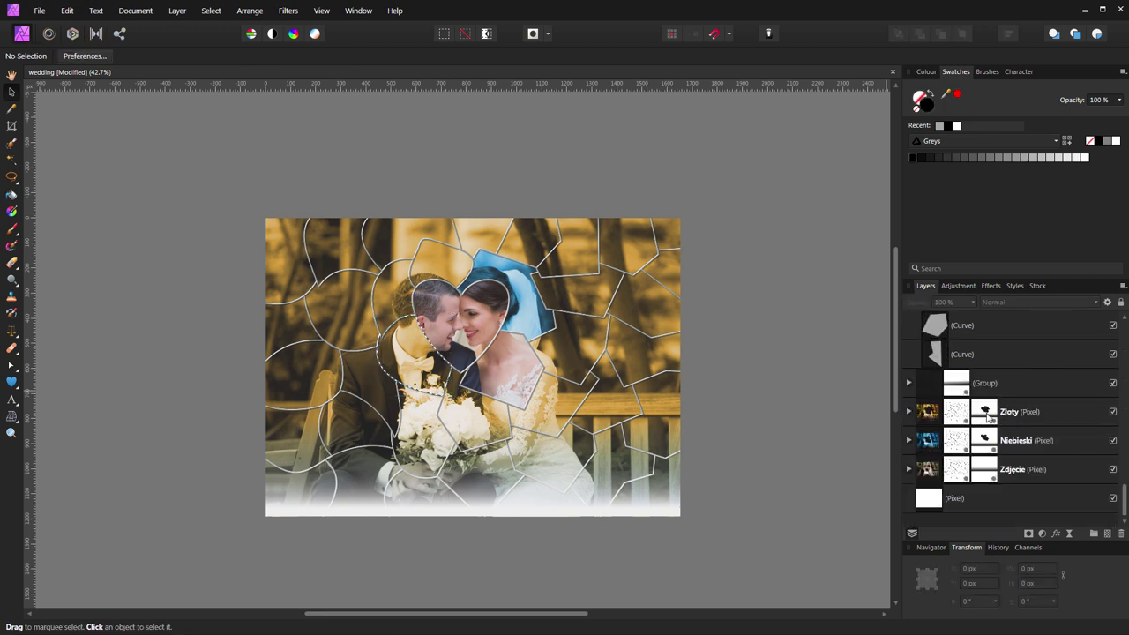
pyautogui.click(985, 413)
pyautogui.press('g')
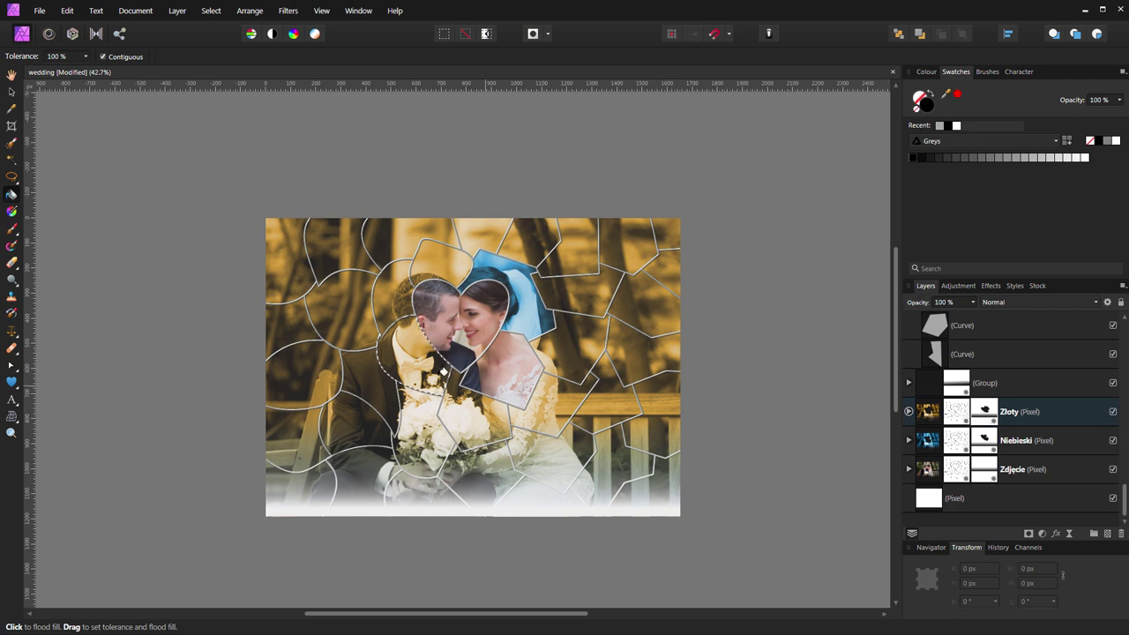
pyautogui.press('Delete')
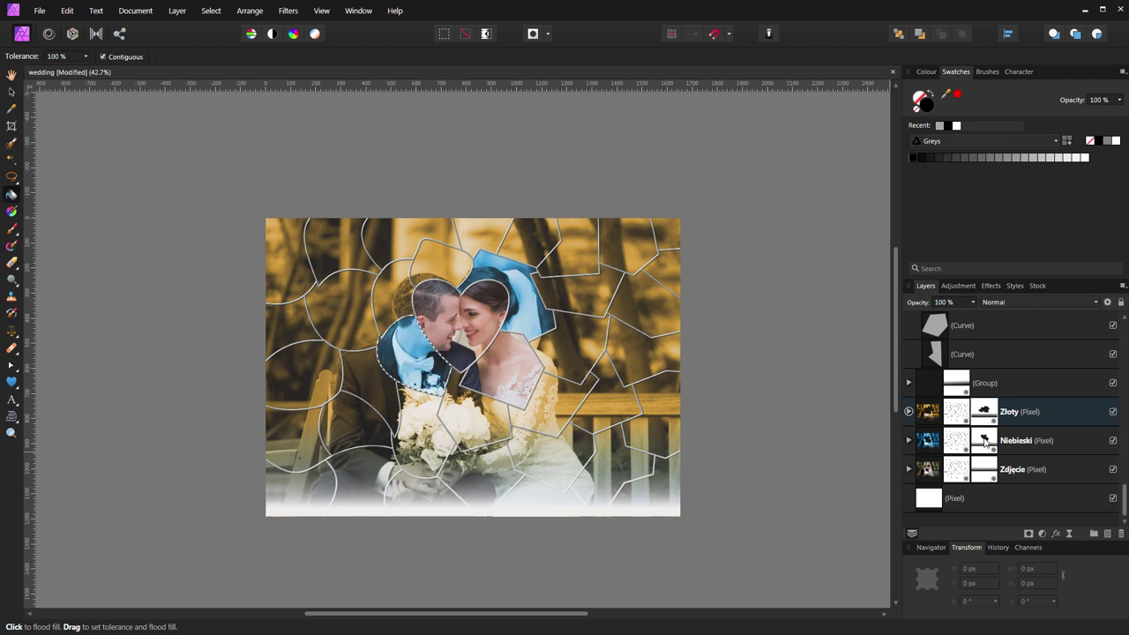
pyautogui.click(978, 441)
pyautogui.press('Delete')
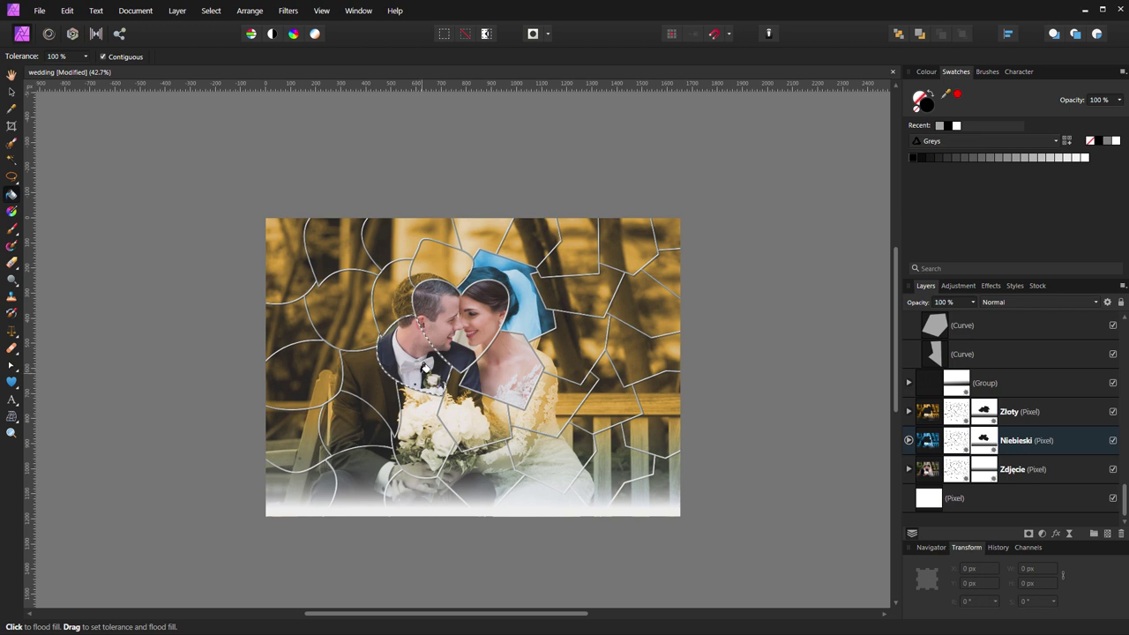
pyautogui.hotkey('ctrl', 'd')
# Load the puzzle piece left of the groom's head as a selection.
pyautogui.press('v')
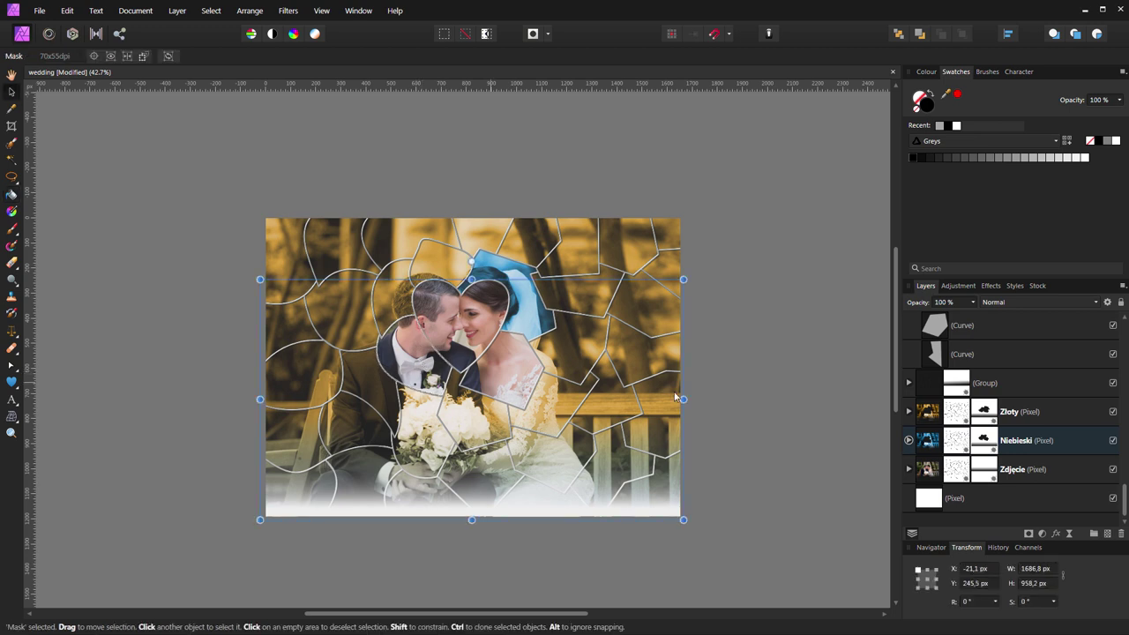
pyautogui.click(942, 326)
pyautogui.click(405, 301)
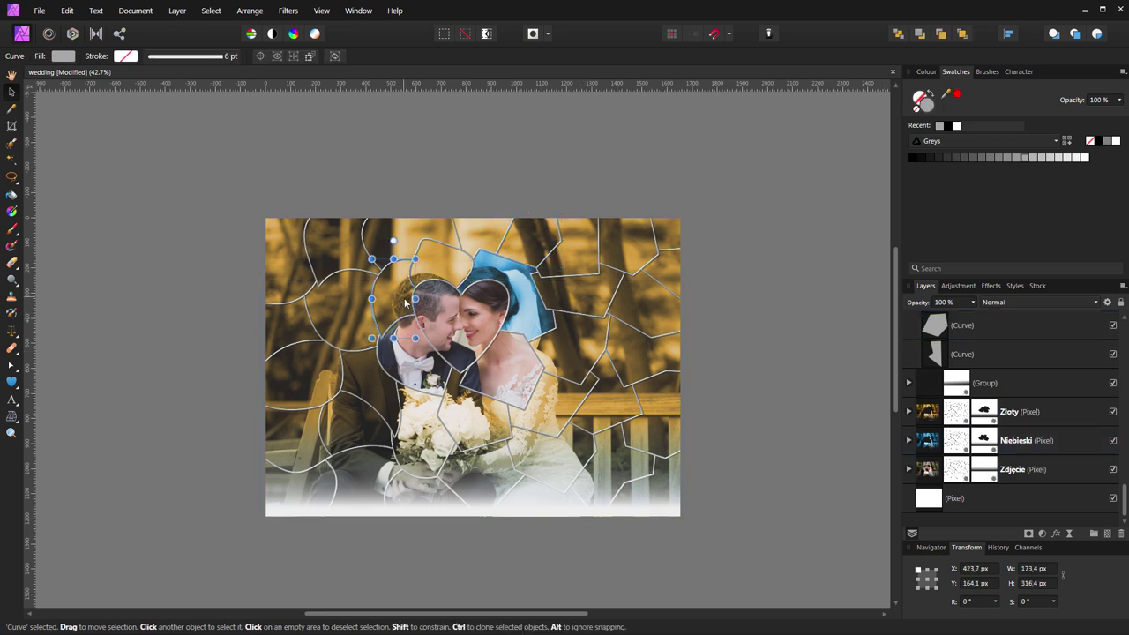
pyautogui.scroll(5, 980, 379)
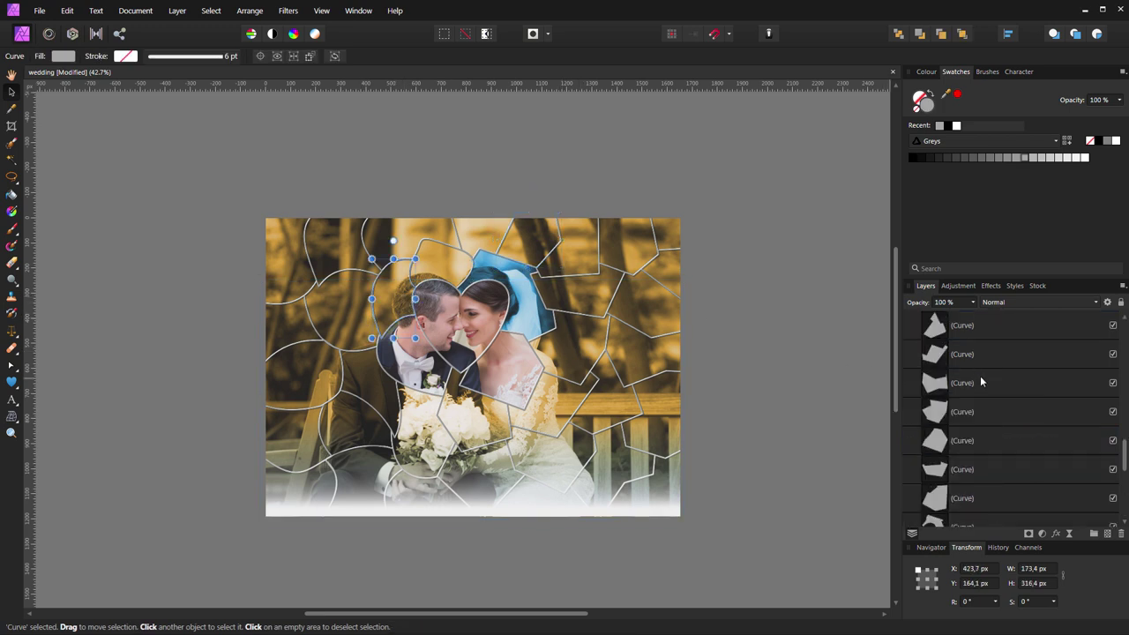
pyautogui.scroll(5, 981, 381)
pyautogui.hotkey('ctrl', 'd')
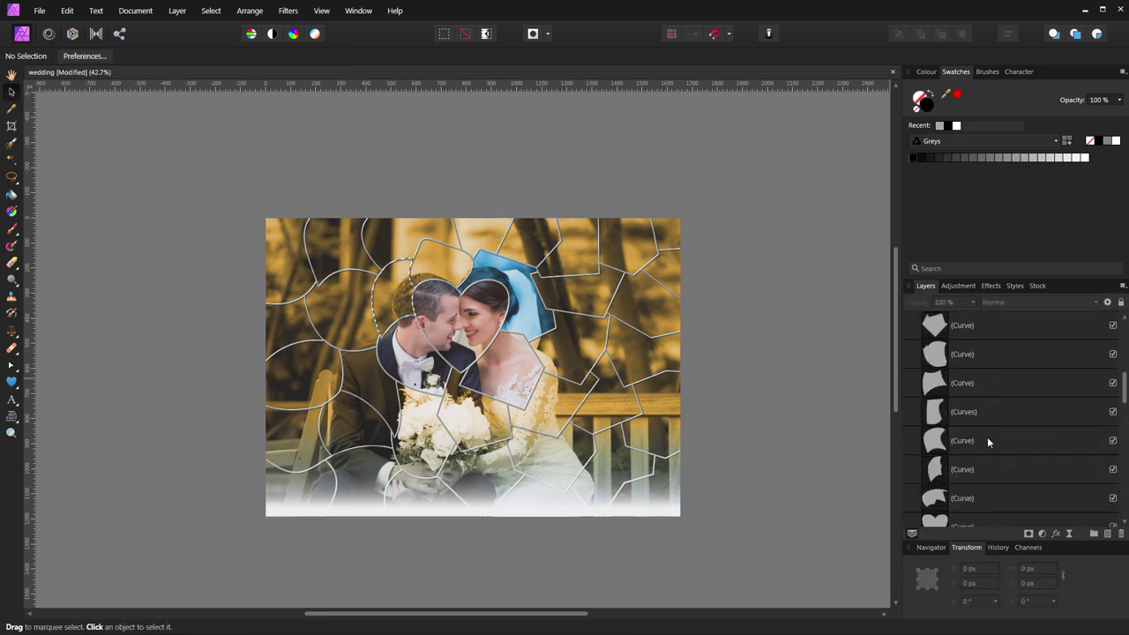
pyautogui.scroll(-5, 987, 437)
pyautogui.scroll(-5, 991, 441)
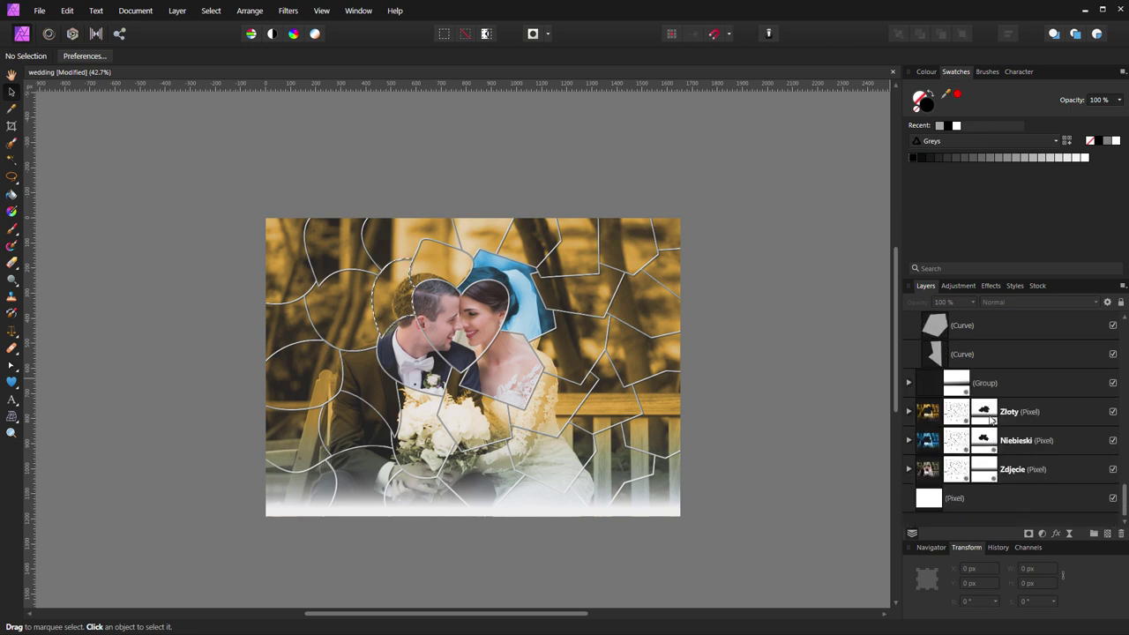
# Flood fill the Złoty mask inside the selection to reveal blue in that piece.
pyautogui.click(990, 420)
pyautogui.press('g')
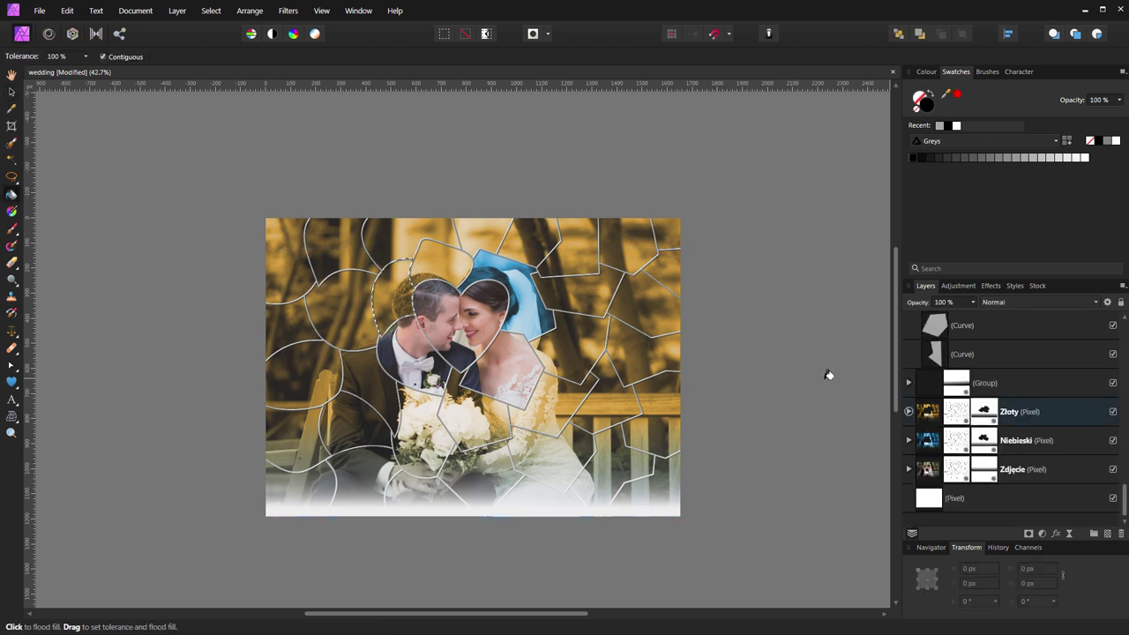
pyautogui.click(402, 303)
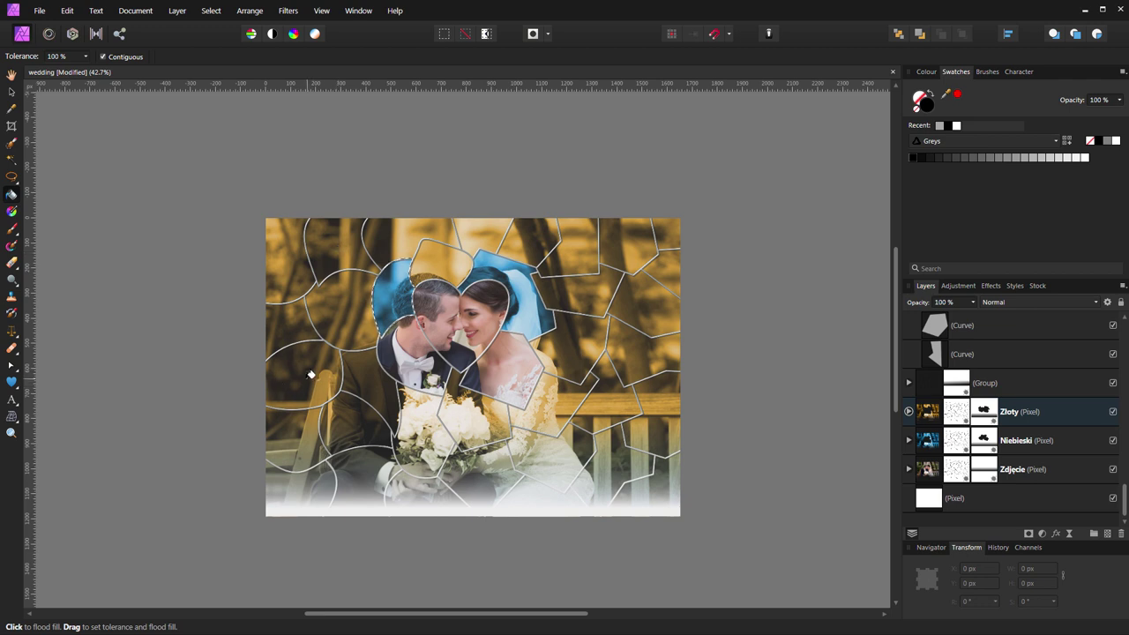
pyautogui.press('v')
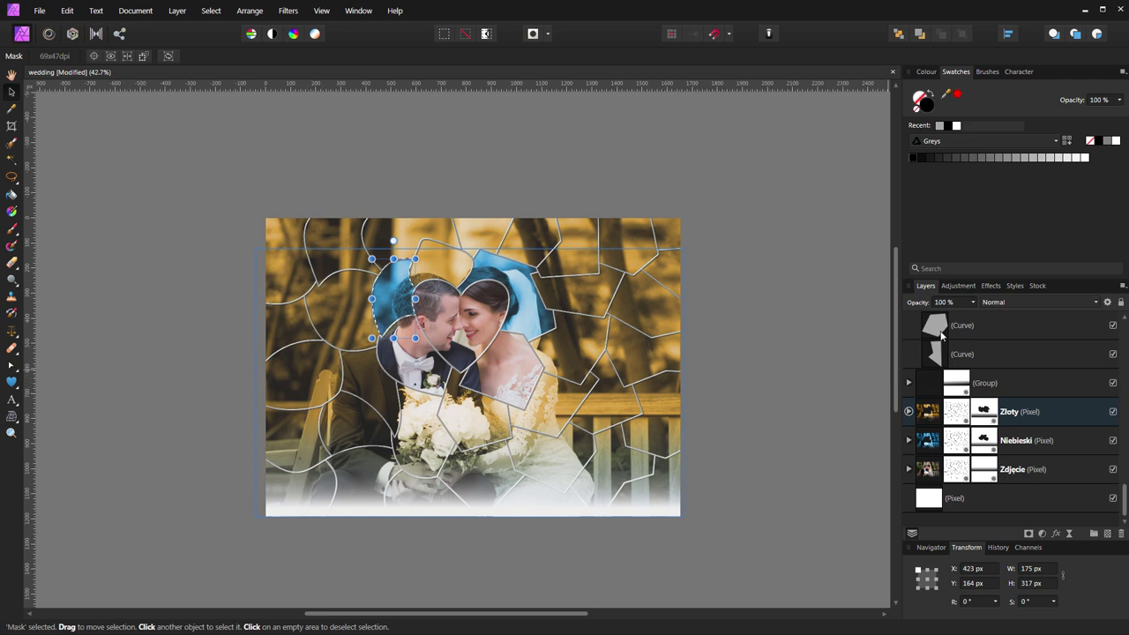
# Load the puzzle piece at the photo's left edge as a selection.
pyautogui.click(942, 328)
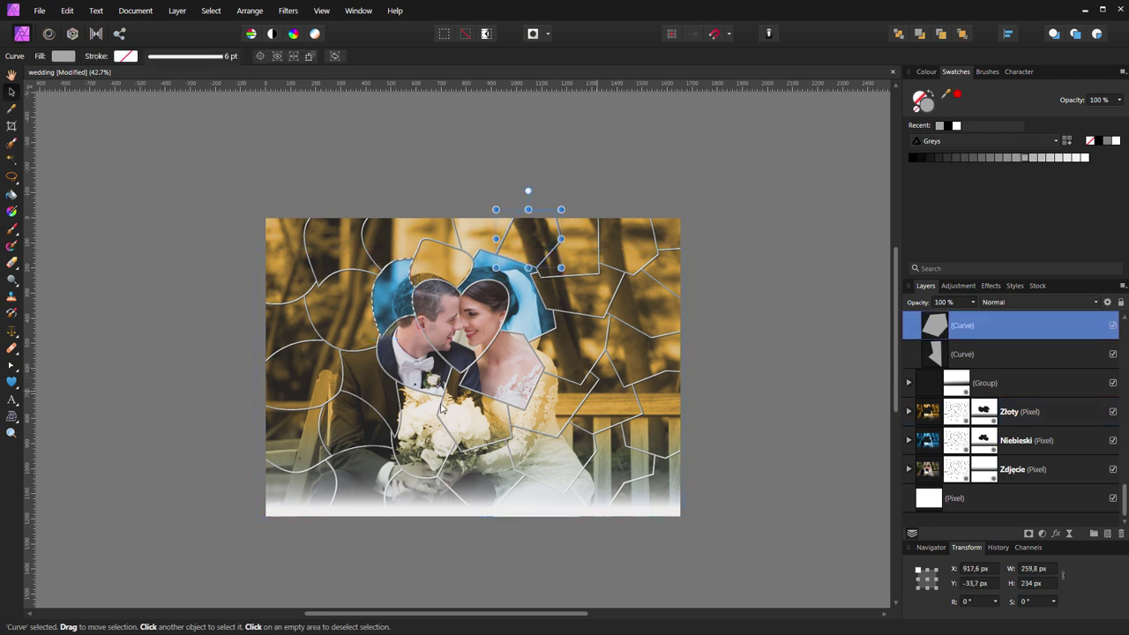
pyautogui.click(312, 379)
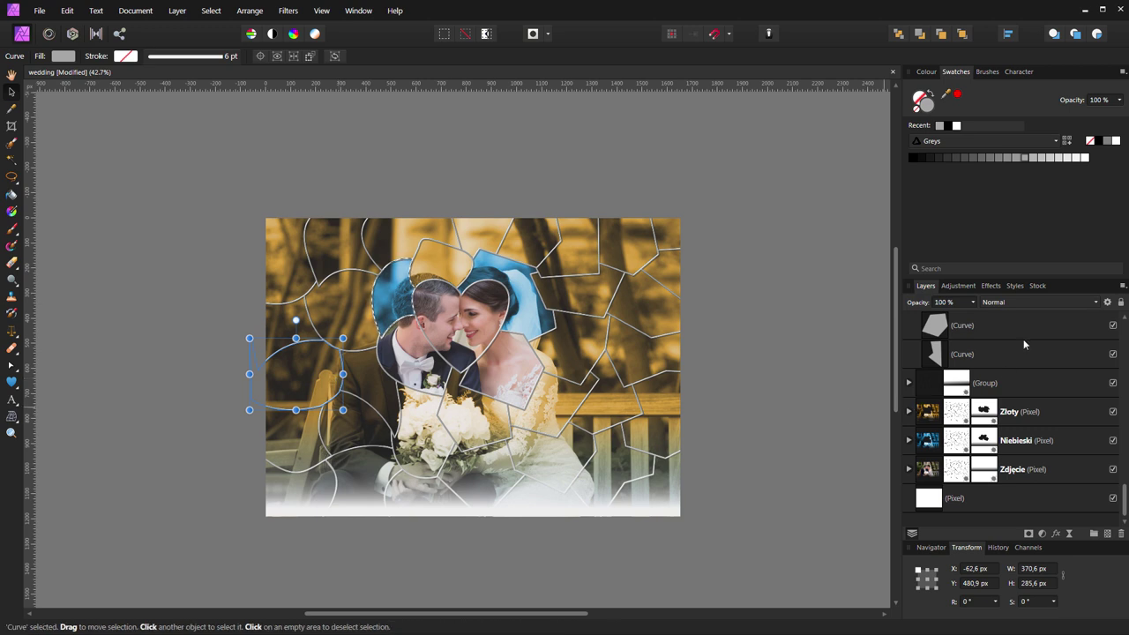
pyautogui.scroll(5, 1018, 353)
pyautogui.scroll(2, 1013, 371)
pyautogui.keyDown('ctrl'); pyautogui.click(971, 412); pyautogui.keyUp('ctrl')
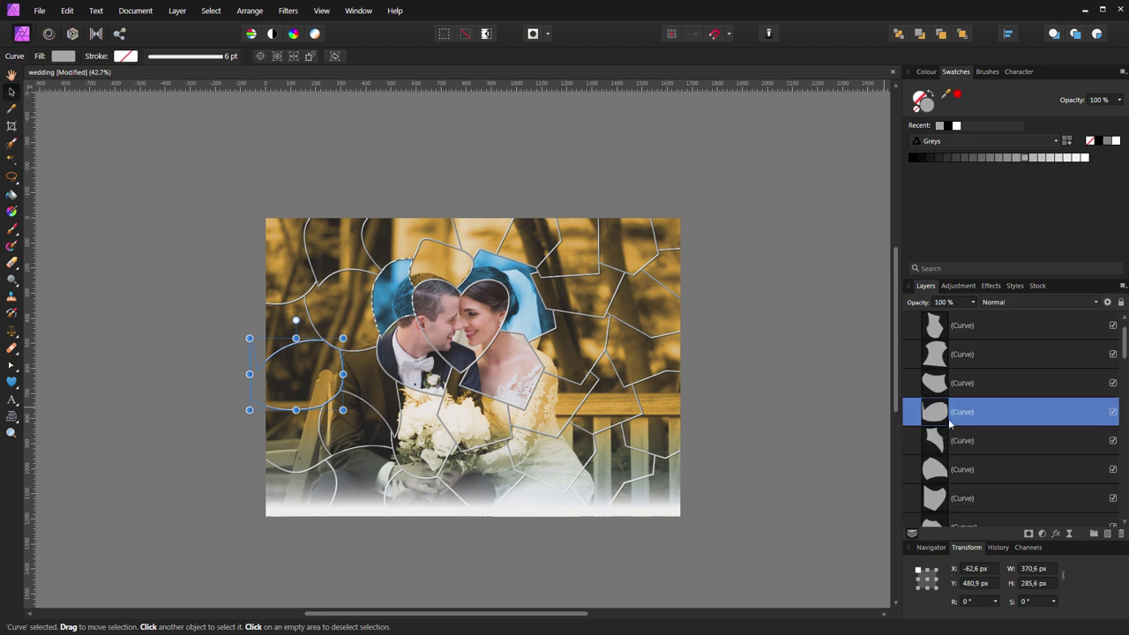
pyautogui.scroll(-7, 974, 415)
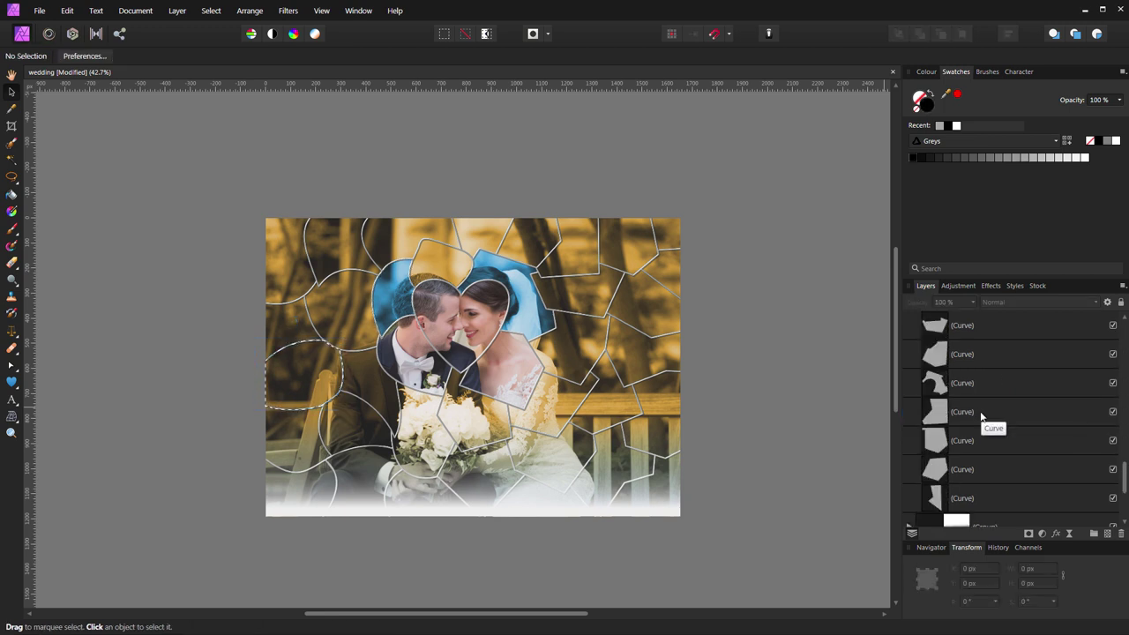
# Flood fill the Złoty and Niebieski masks to hide both tints in the left-edge piece.
pyautogui.click(977, 421)
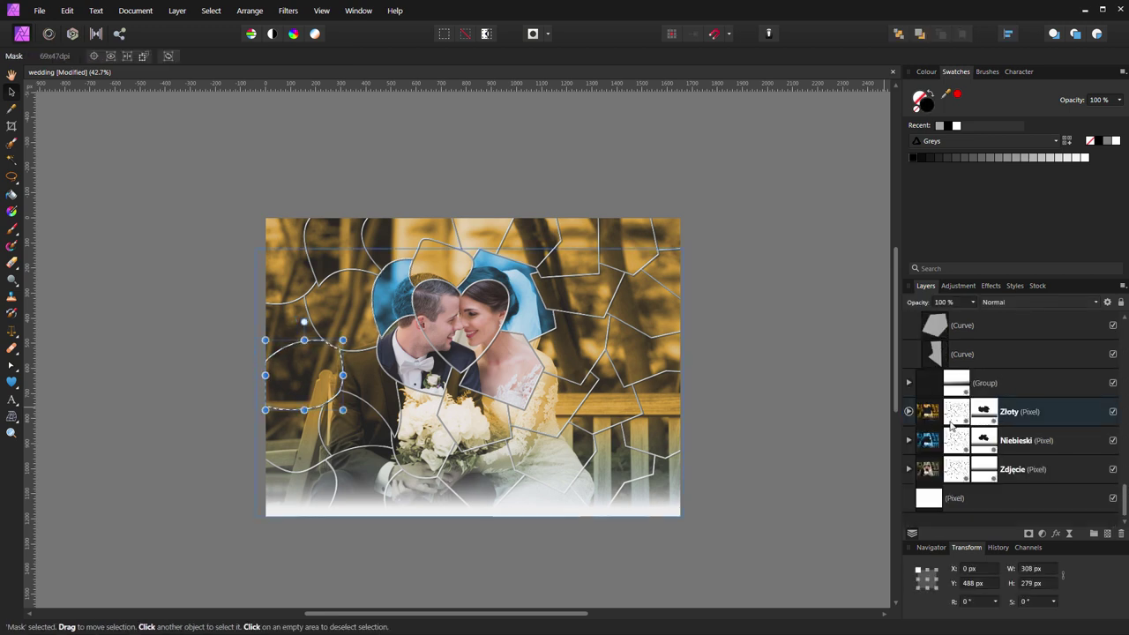
pyautogui.press('g')
pyautogui.click(309, 375)
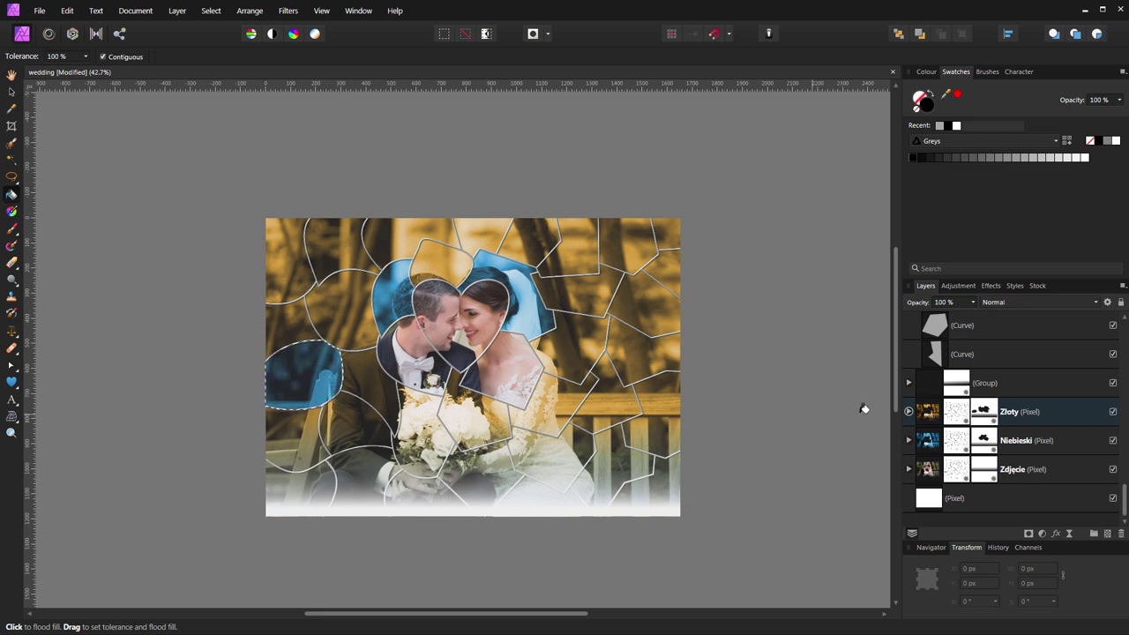
pyautogui.click(984, 446)
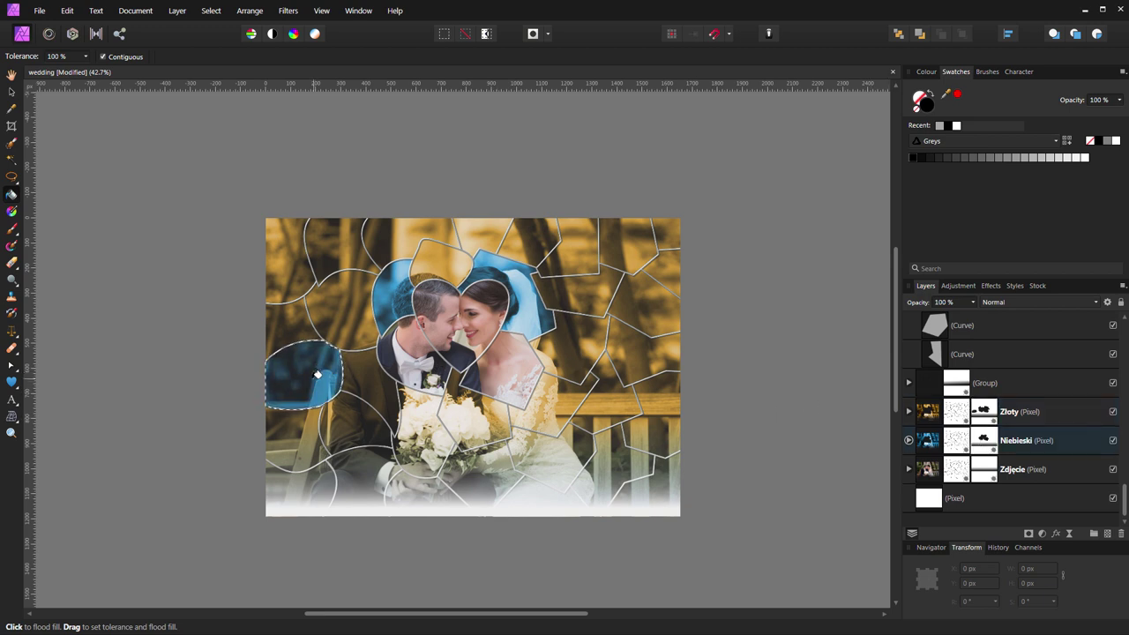
pyautogui.click(308, 375)
# Fill the left-edge piece white on the Zdjęcie layer and clear the selection.
pyautogui.click(969, 467)
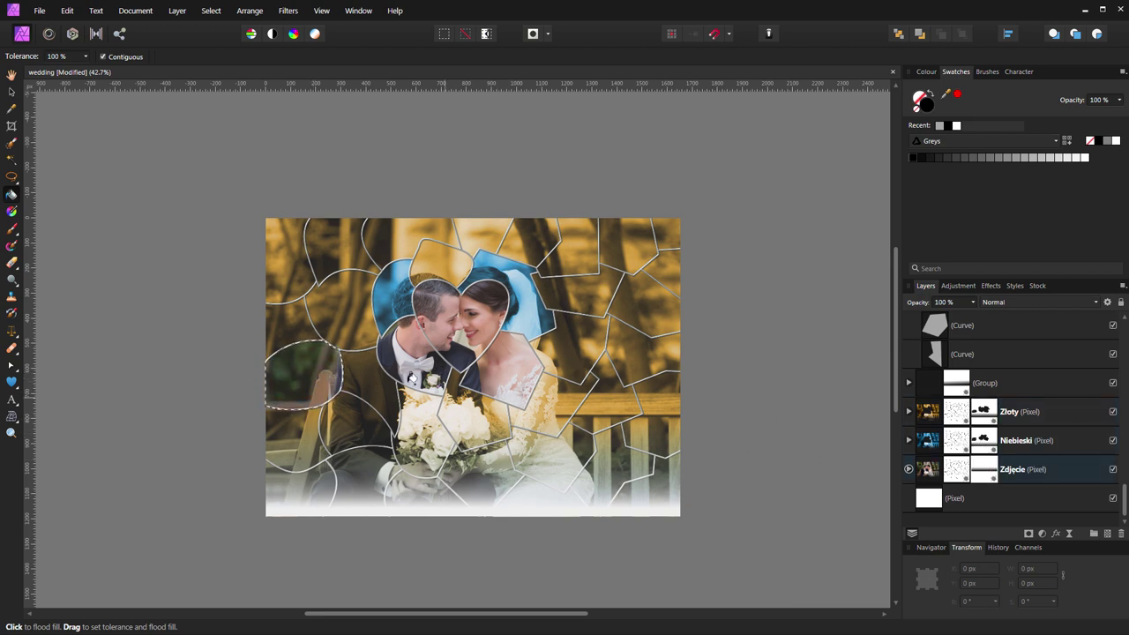
pyautogui.click(311, 376)
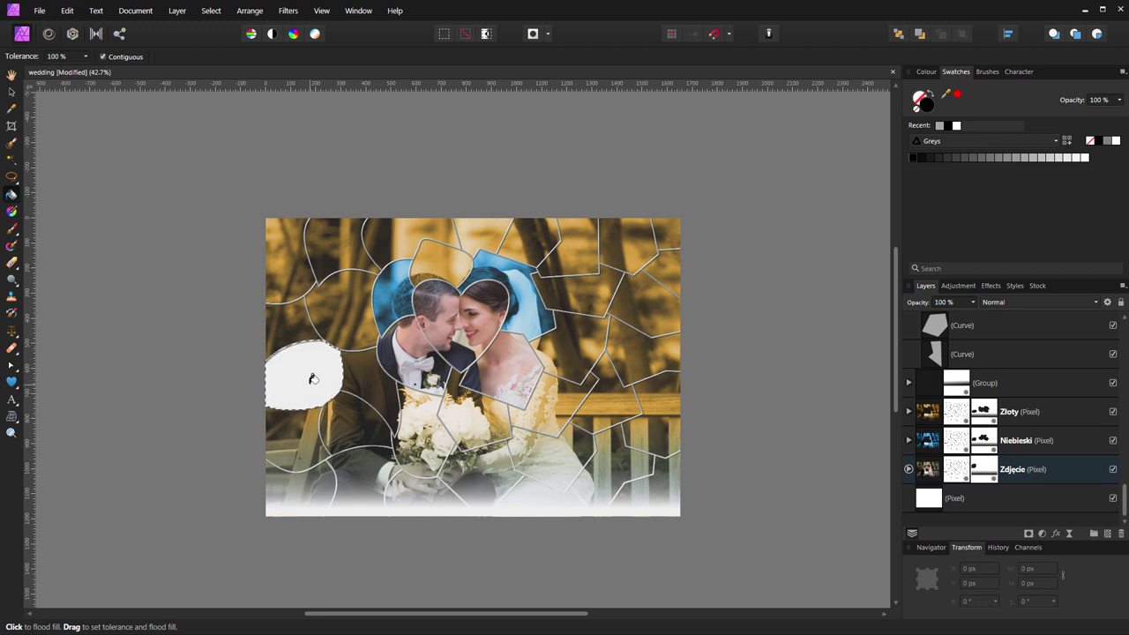
pyautogui.hotkey('ctrl', 'd')
pyautogui.press('v')
pyautogui.click(936, 327)
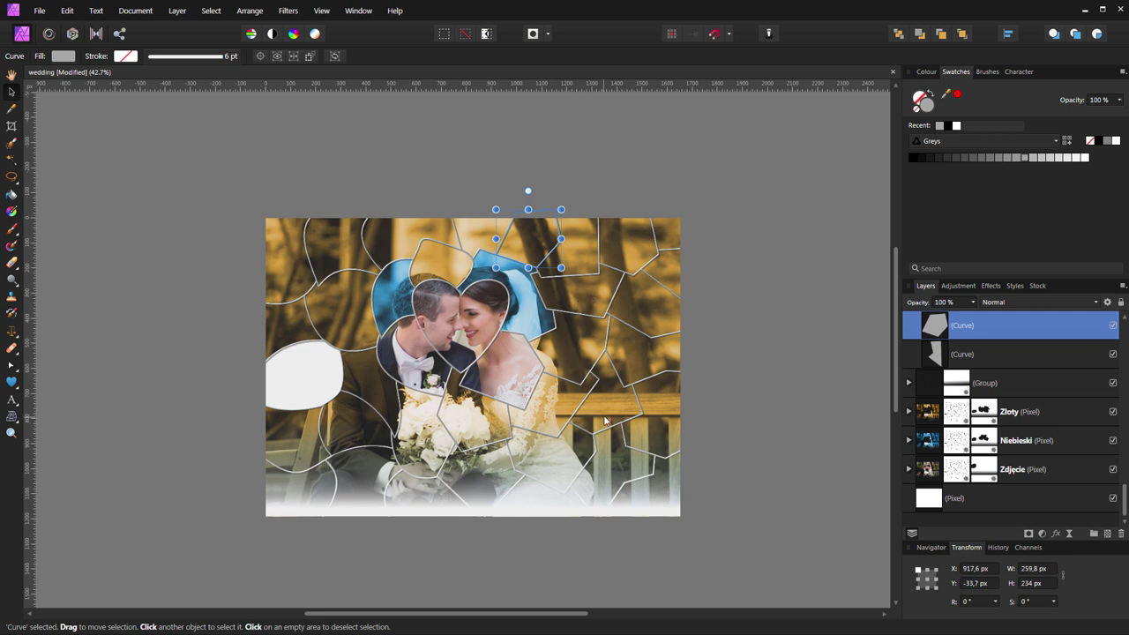
# Make the shard right of the bride's veil plain white by flood-filling it on the Zloty, Niebieski and Zdjecie masks.
pyautogui.click(589, 305)
pyautogui.scroll(5, 1012, 345)
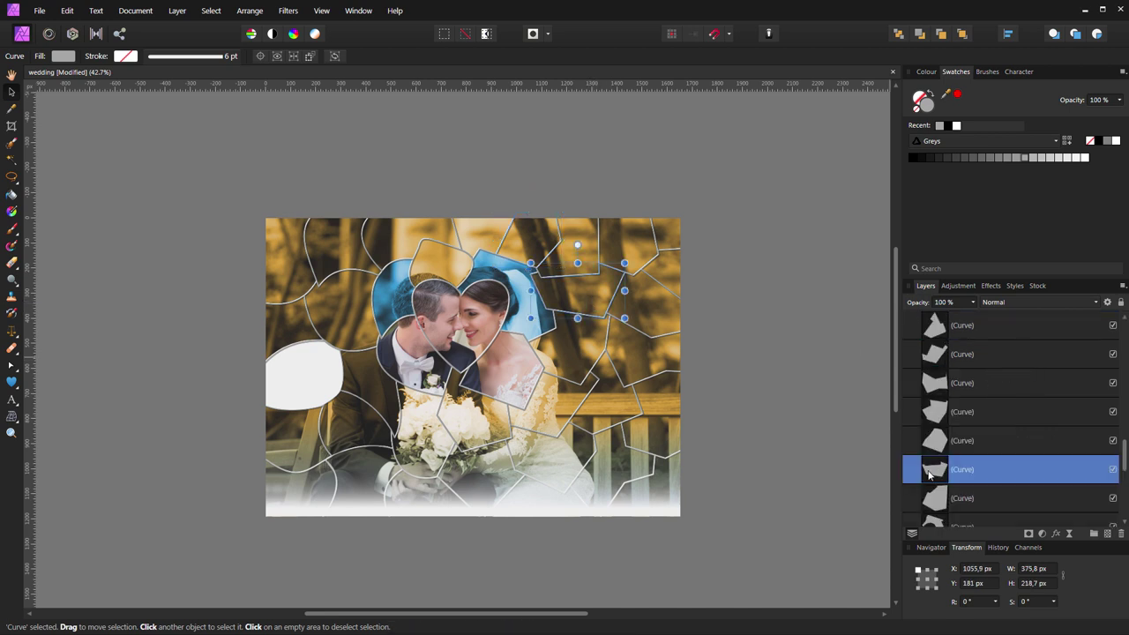
pyautogui.hotkey('ctrl', 'd')
pyautogui.scroll(-3, 990, 430)
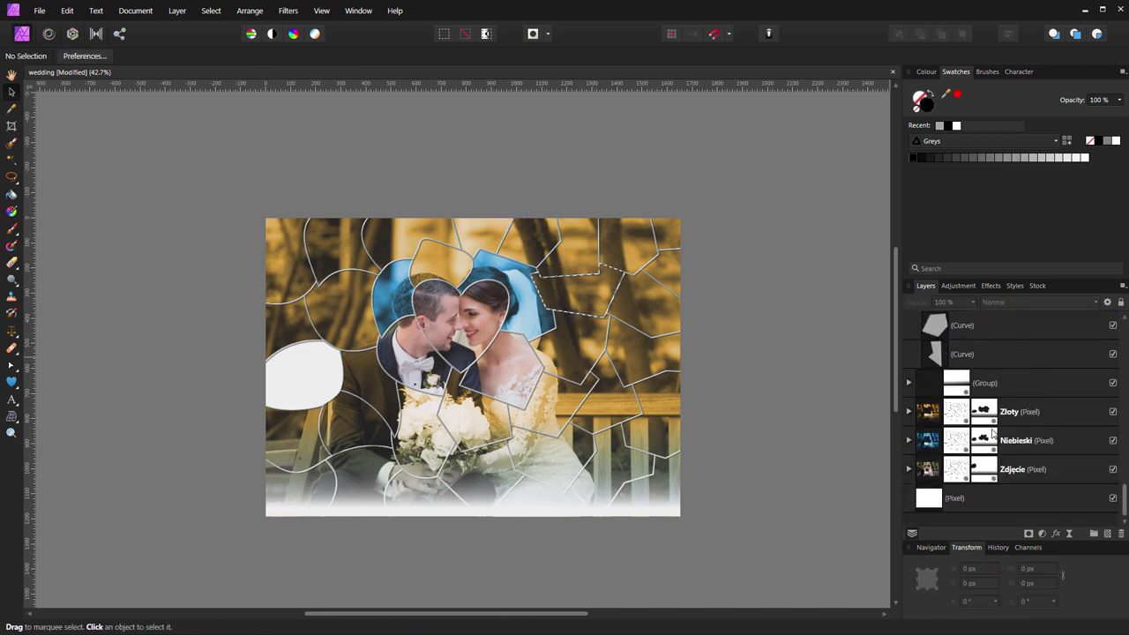
pyautogui.click(982, 409)
pyautogui.press('g')
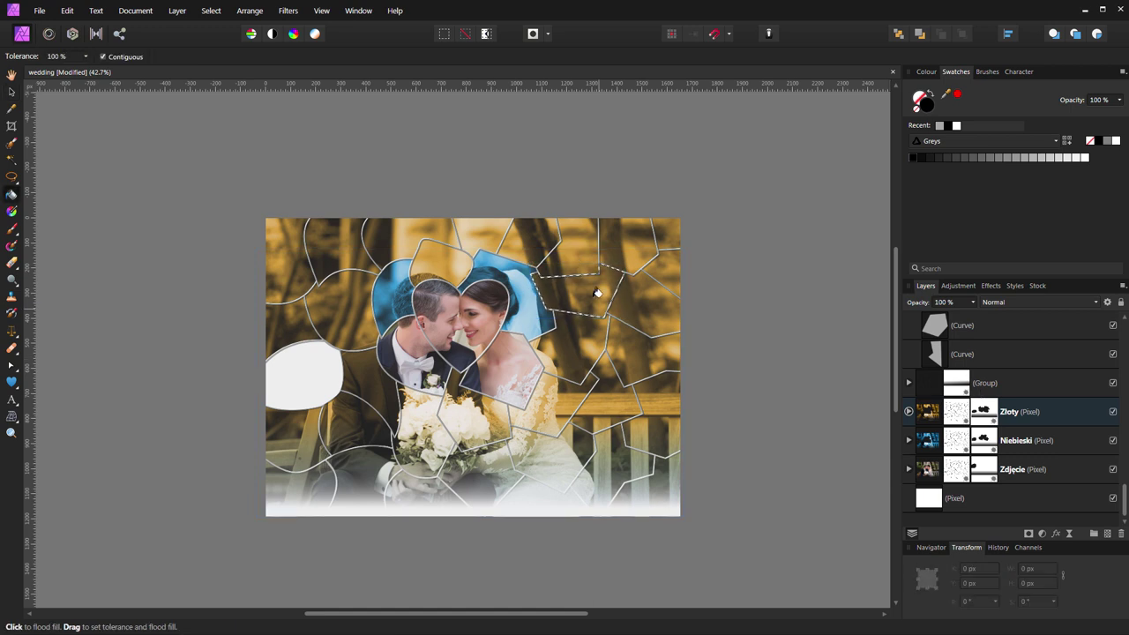
pyautogui.click(983, 440)
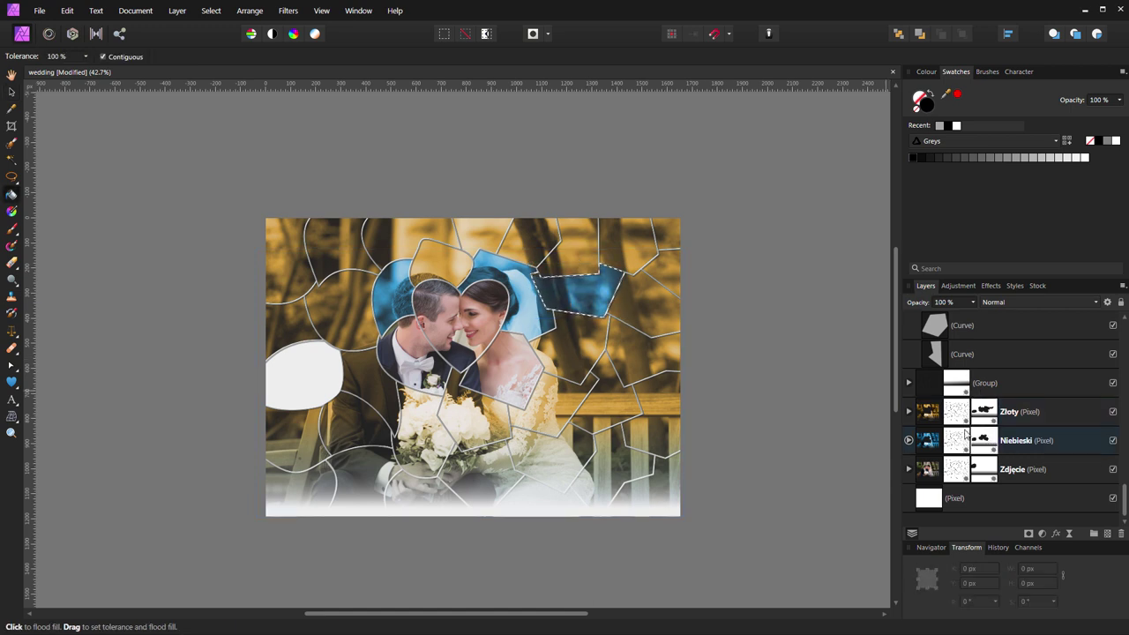
pyautogui.click(988, 469)
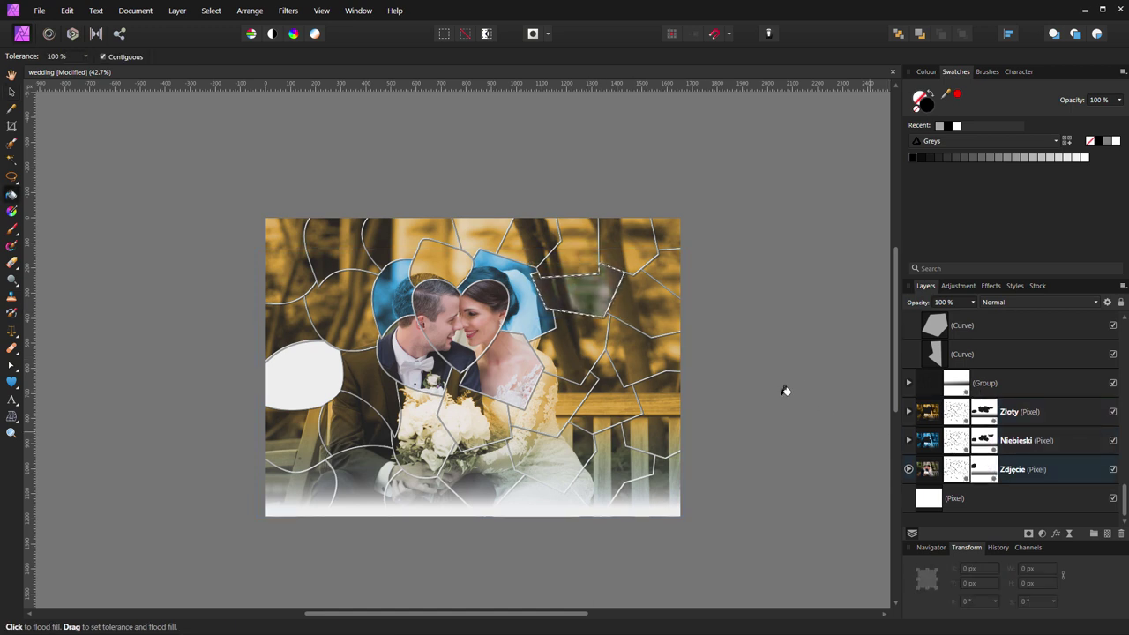
pyautogui.click(583, 296)
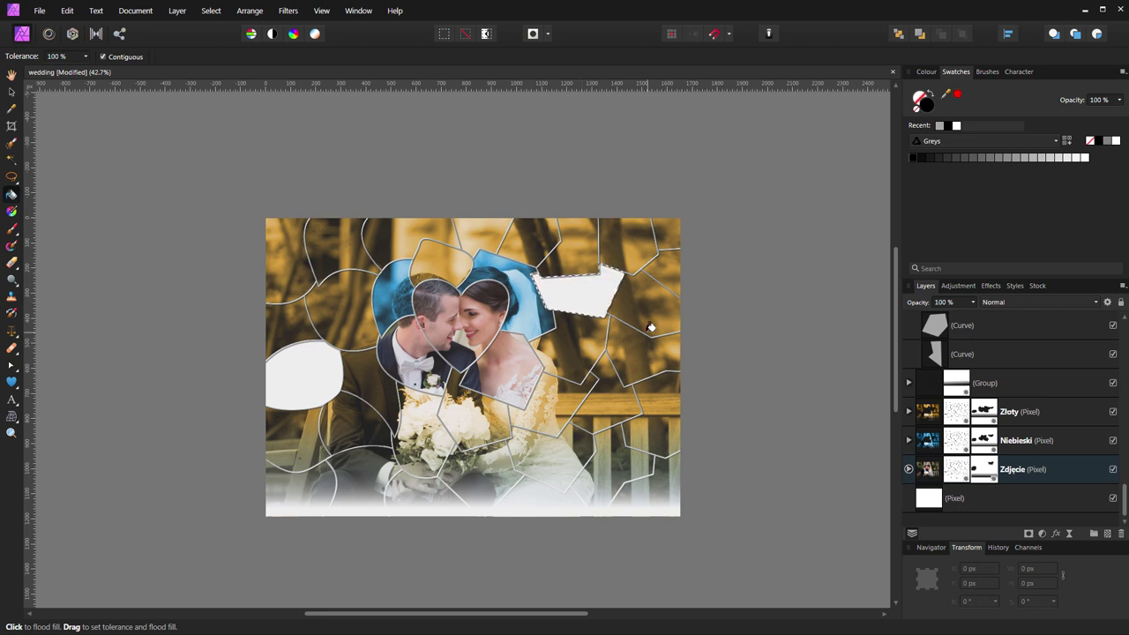
# Make the shard over the right bench white by flood-filling it out of the Zloty, Niebieski and Zdjecie masks.
pyautogui.press('v')
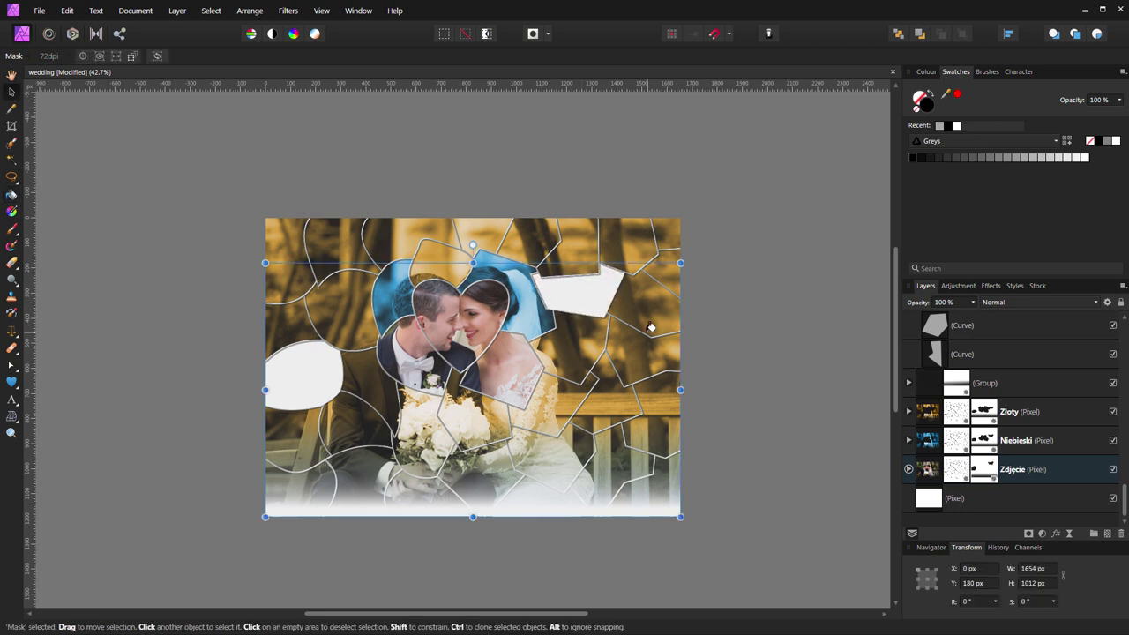
pyautogui.click(934, 332)
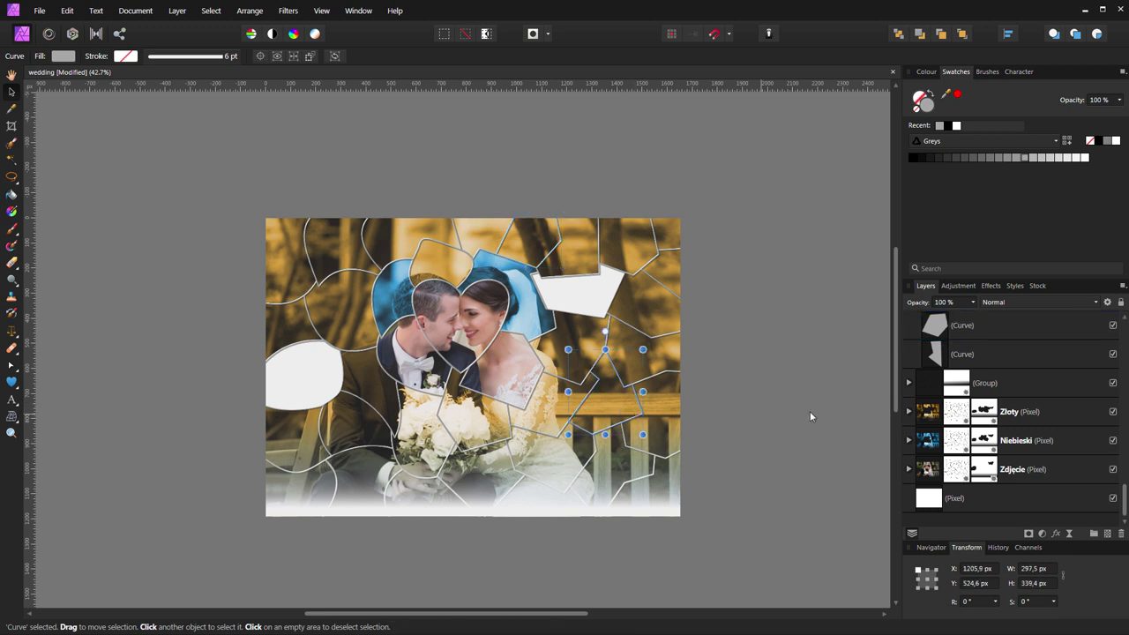
pyautogui.scroll(5, 996, 376)
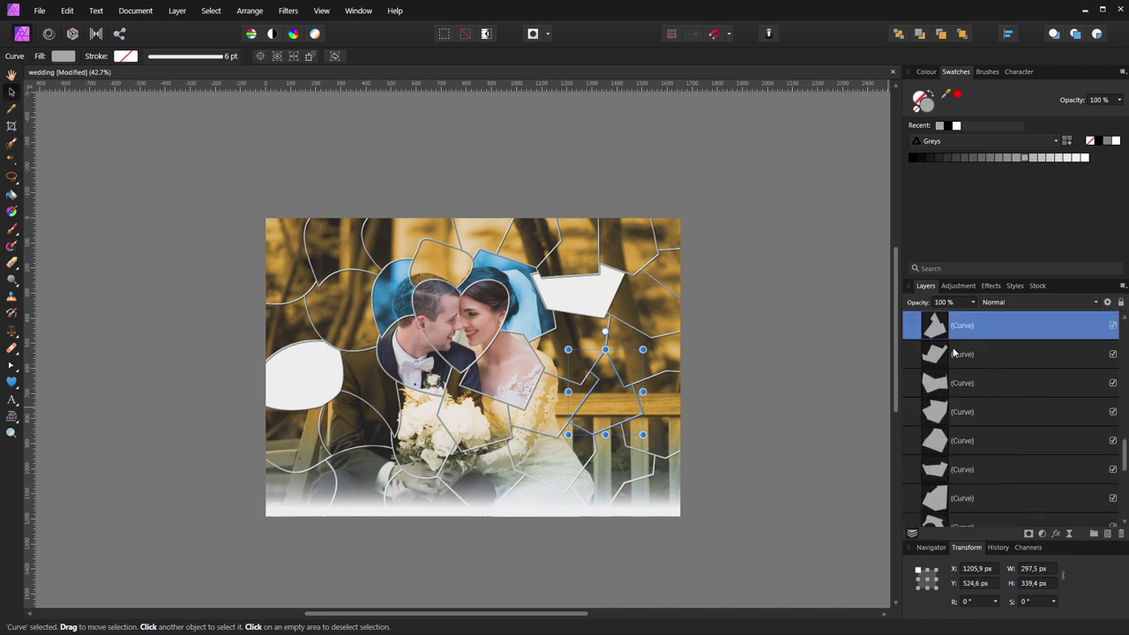
pyautogui.keyDown('ctrl'); pyautogui.click(934, 326); pyautogui.keyUp('ctrl')
pyautogui.scroll(-5, 978, 397)
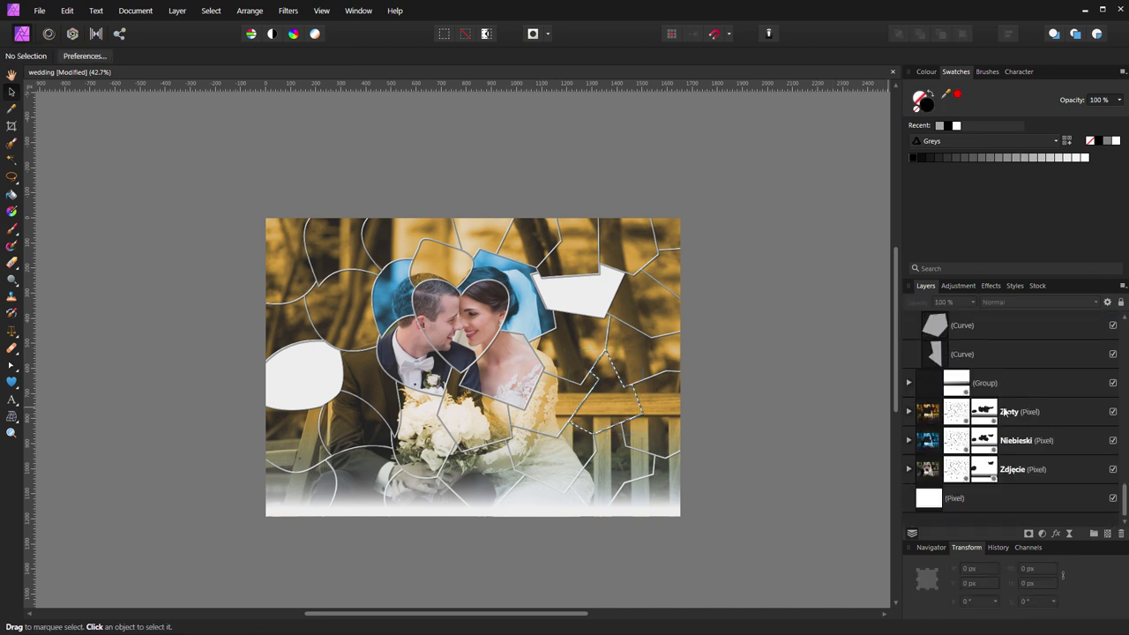
pyautogui.click(986, 416)
pyautogui.press('g')
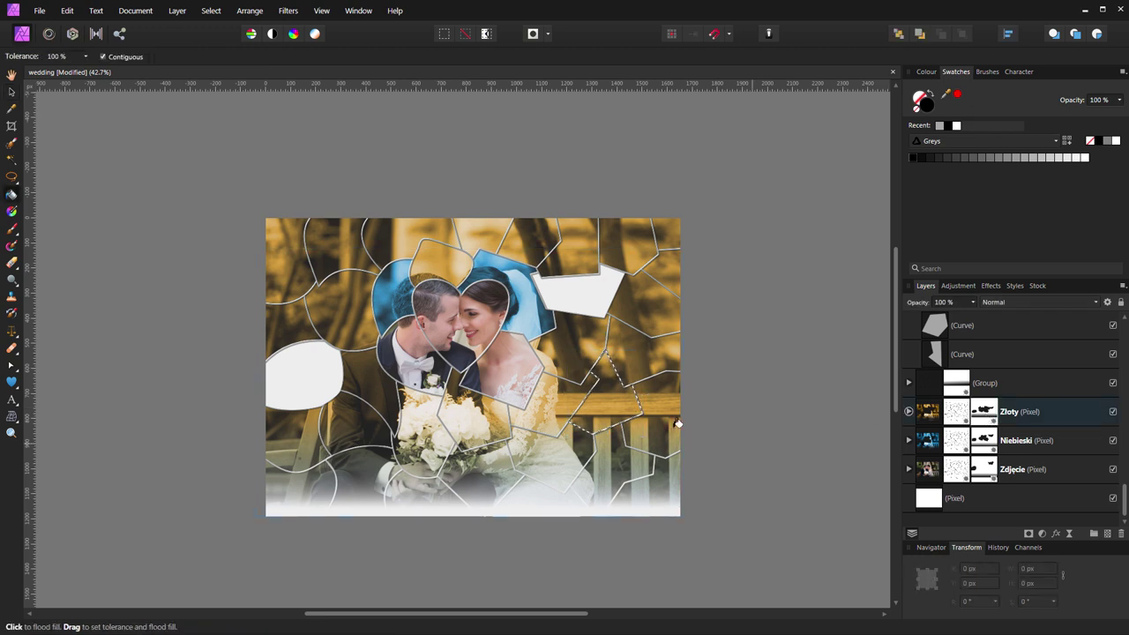
pyautogui.click(617, 397)
pyautogui.hotkey('alt', '[')
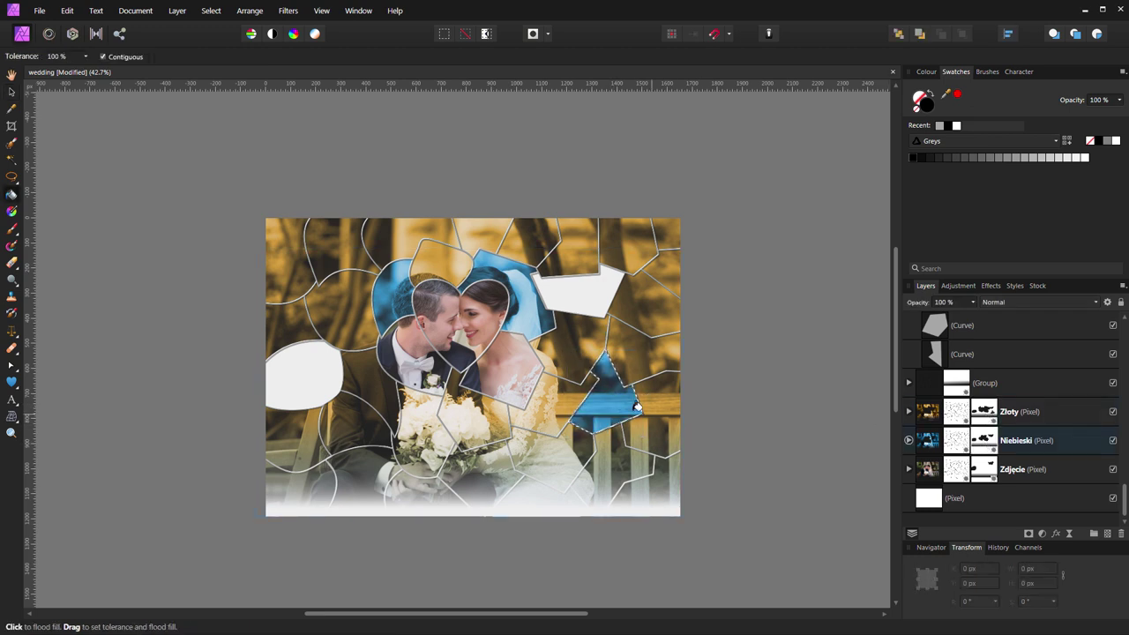
pyautogui.click(615, 403)
pyautogui.hotkey('alt', '[')
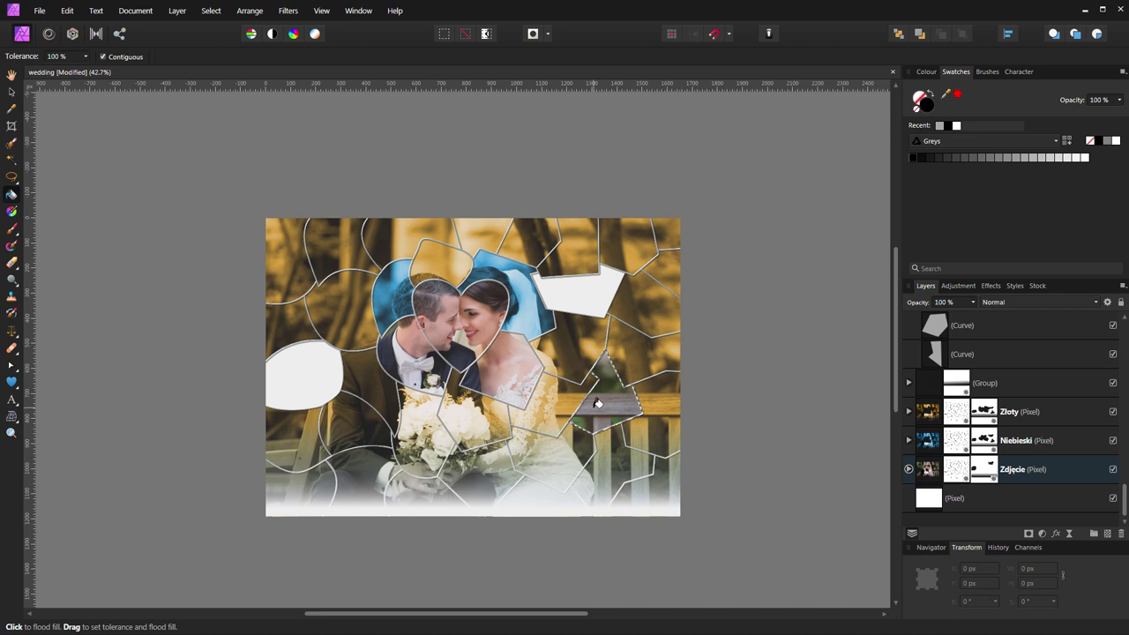
pyautogui.click(631, 422)
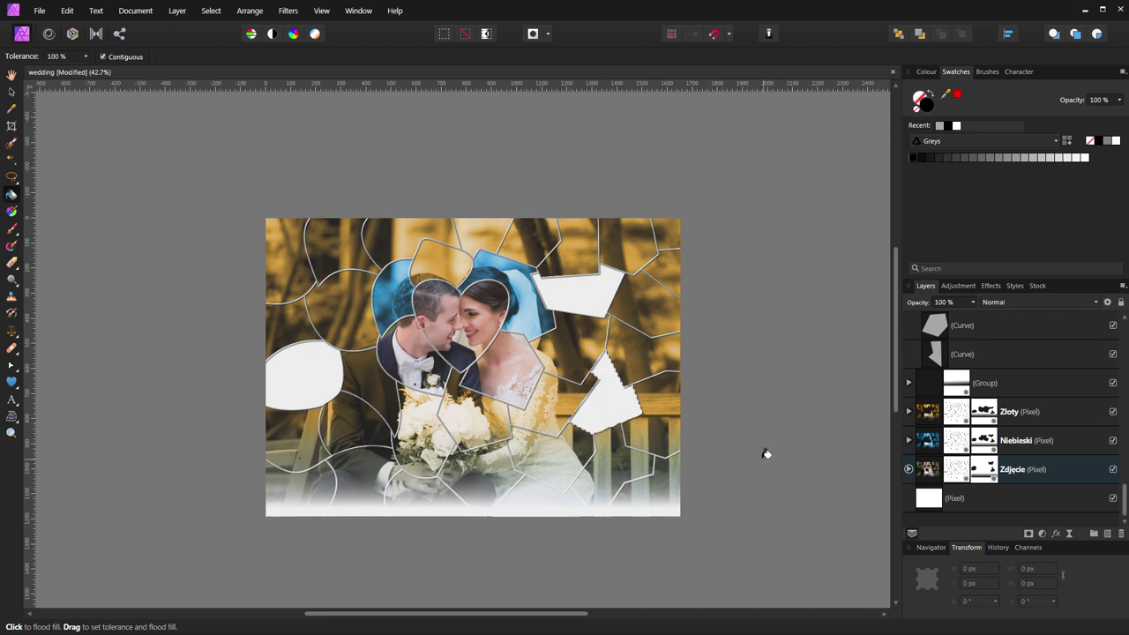
pyautogui.hotkey('ctrl', 'd')
pyautogui.press('v')
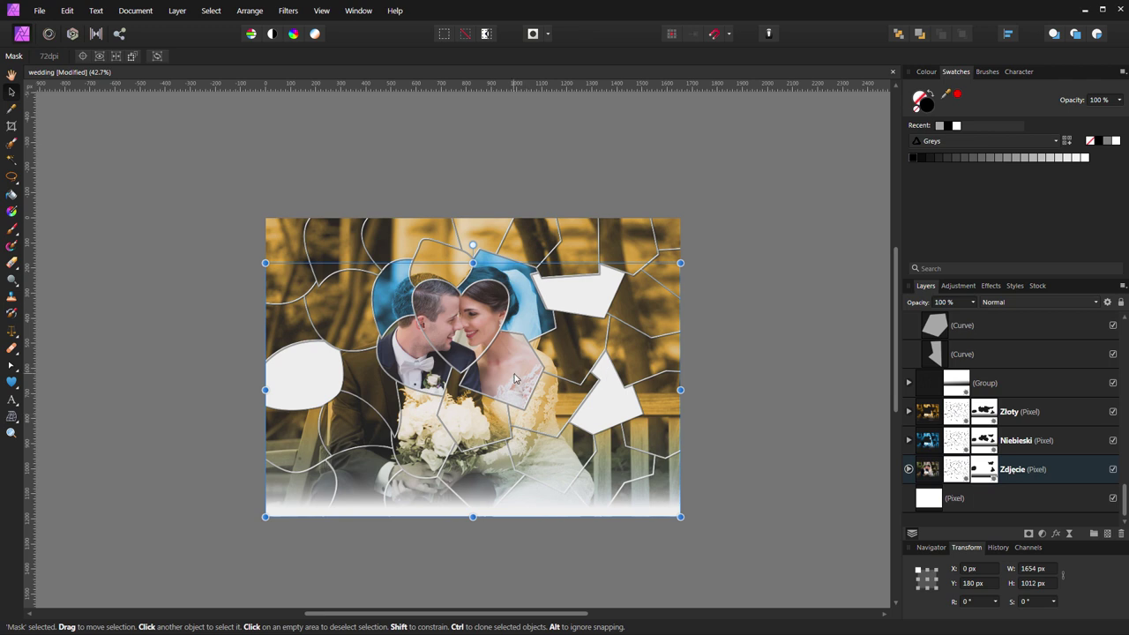
# Tint the shard below the bride's shoulder blue by flood-filling it out of the Zloty mask.
pyautogui.click(561, 409)
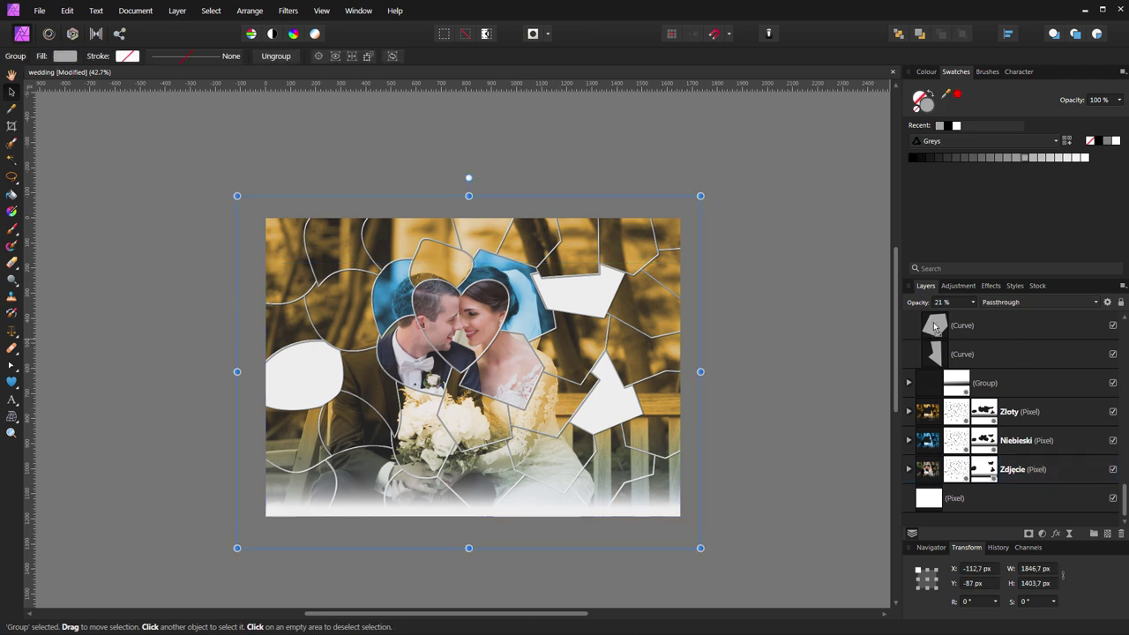
pyautogui.click(915, 350)
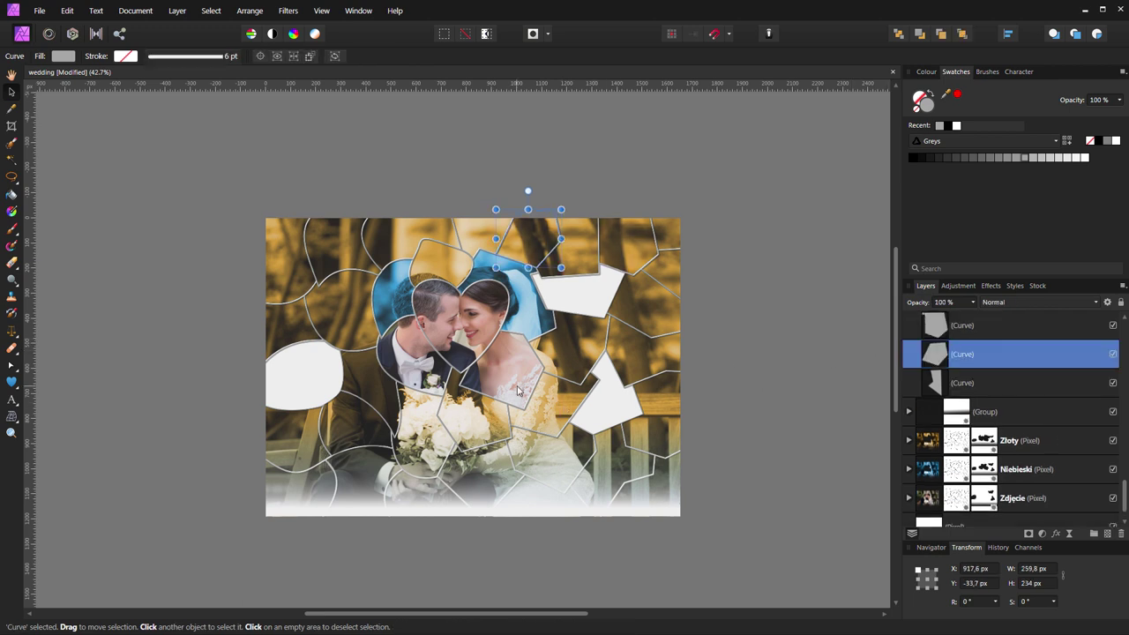
pyautogui.scroll(-5, 937, 385)
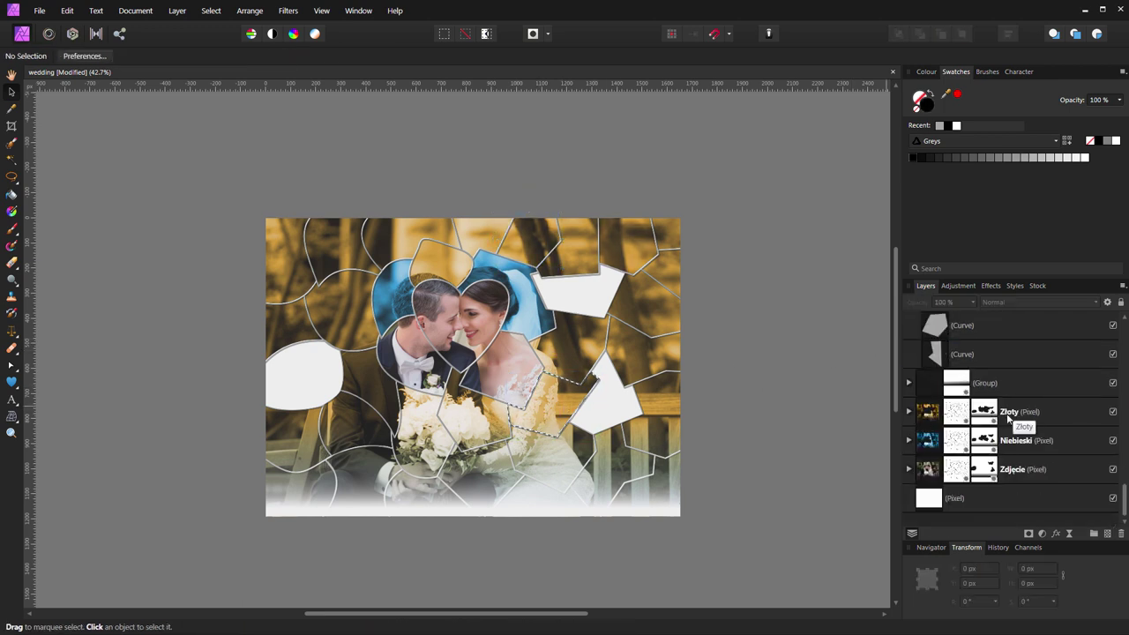
pyautogui.click(1005, 411)
pyautogui.press('g')
pyautogui.click(571, 407)
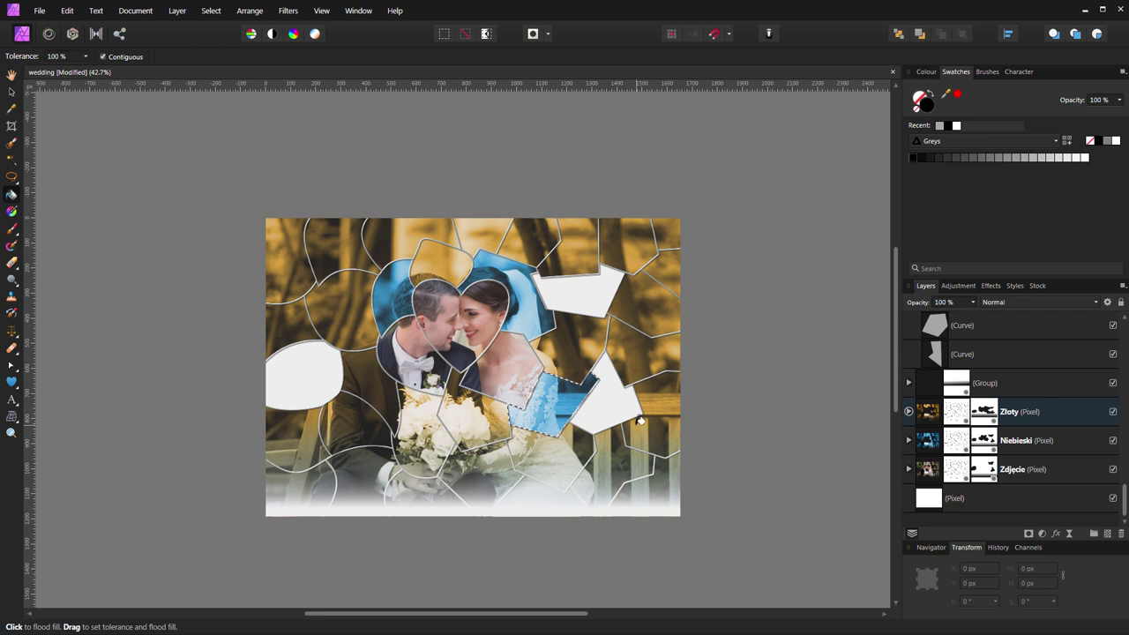
pyautogui.hotkey('ctrl', 'd')
# Flood-fill the groom's jacket shard with white on the Zloty and Niebieski masks.
pyautogui.press('v')
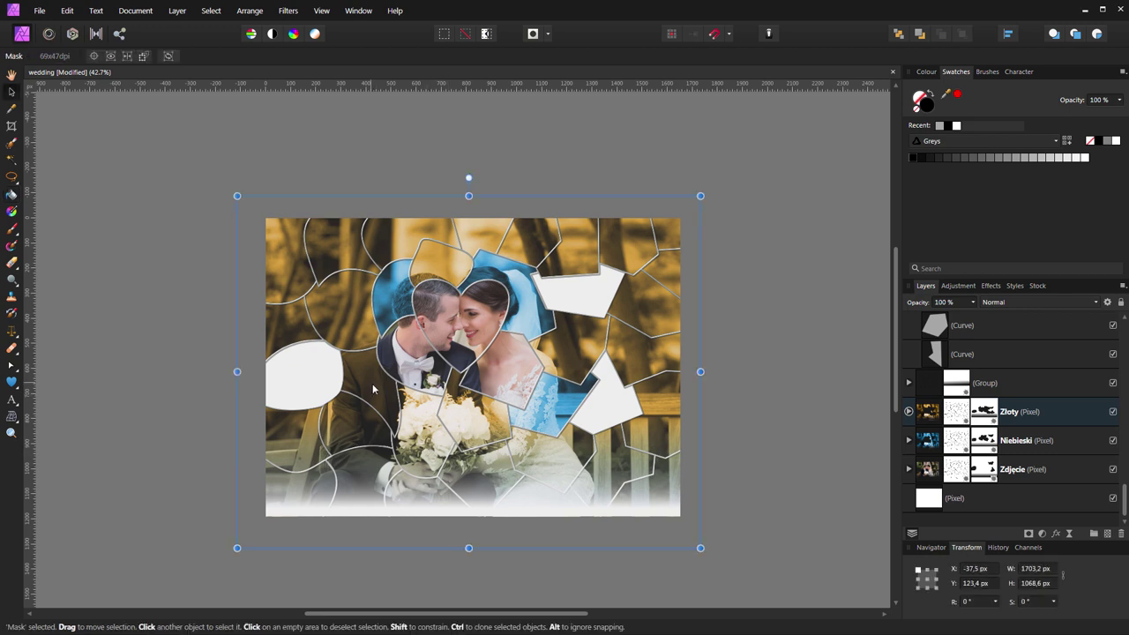
pyautogui.click(375, 391)
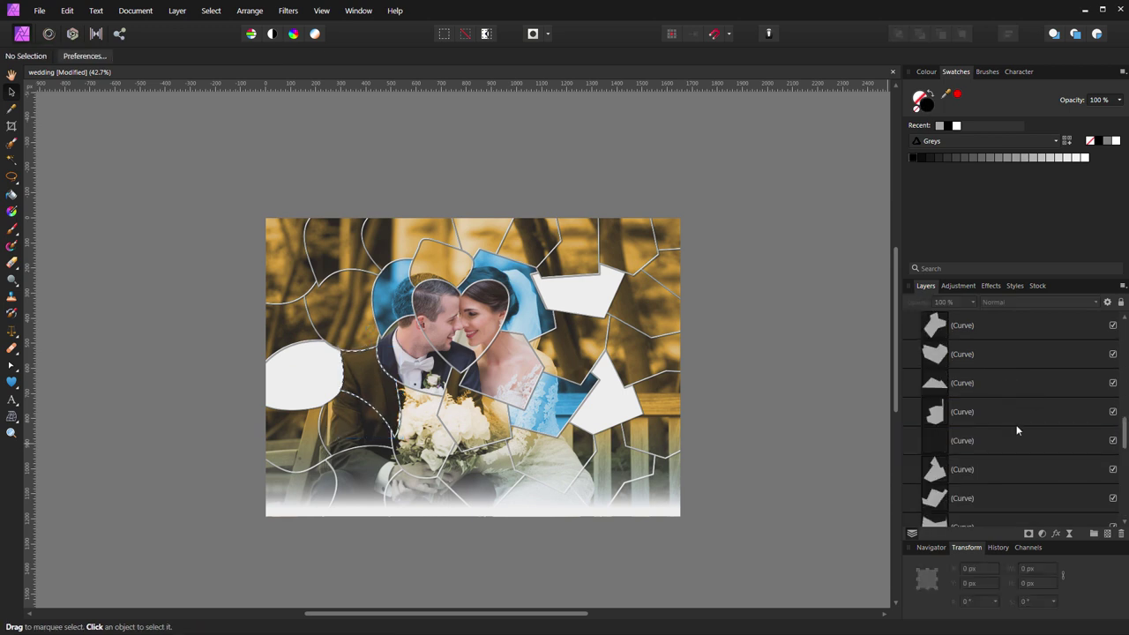
pyautogui.moveTo(937, 441); pyautogui.dragTo(990, 419)
pyautogui.press('g')
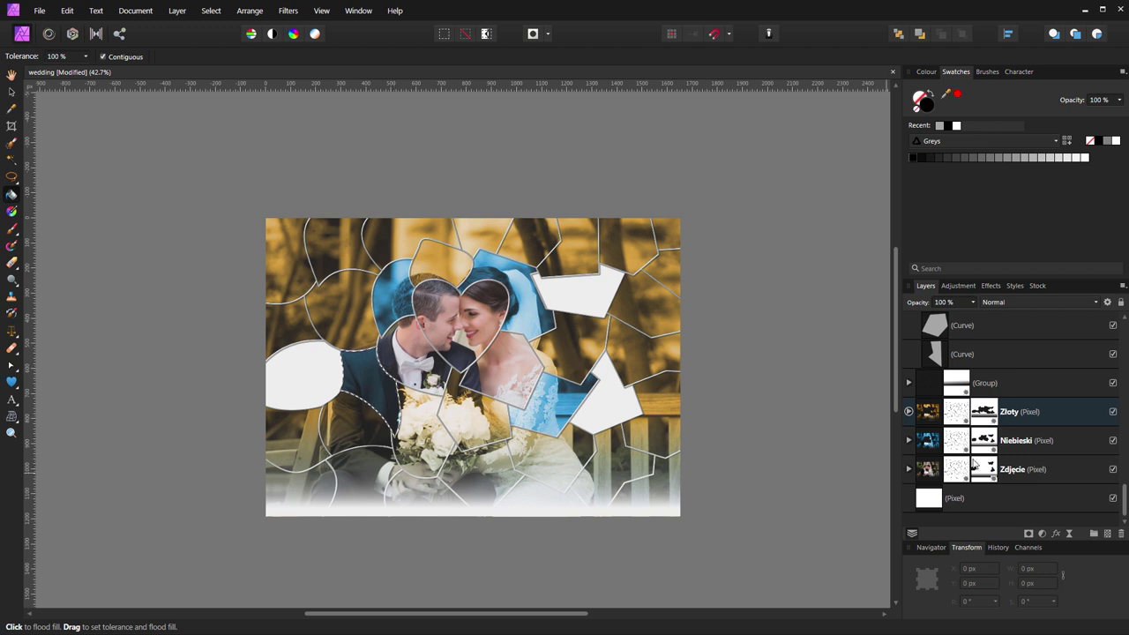
pyautogui.hotkey('alt', '[')
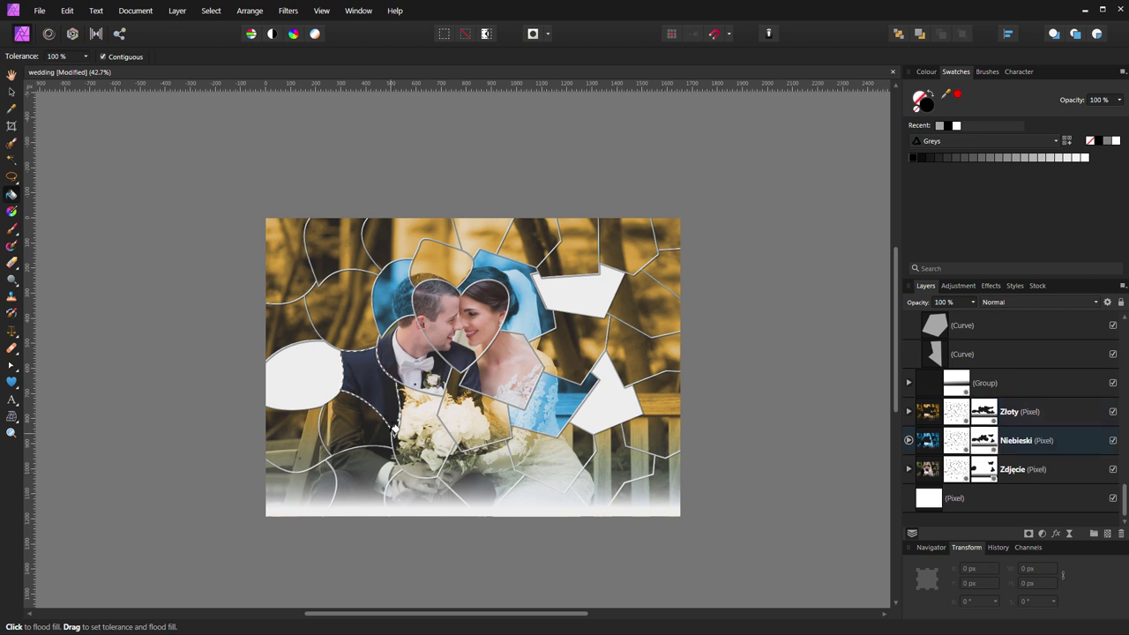
pyautogui.click(1084, 157)
pyautogui.hotkey('ctrl', 'd')
# Reset the fill colour to black and refill the groom's jacket shard on the Zloty mask.
pyautogui.click(919, 159)
pyautogui.press('g')
pyautogui.click(1021, 411)
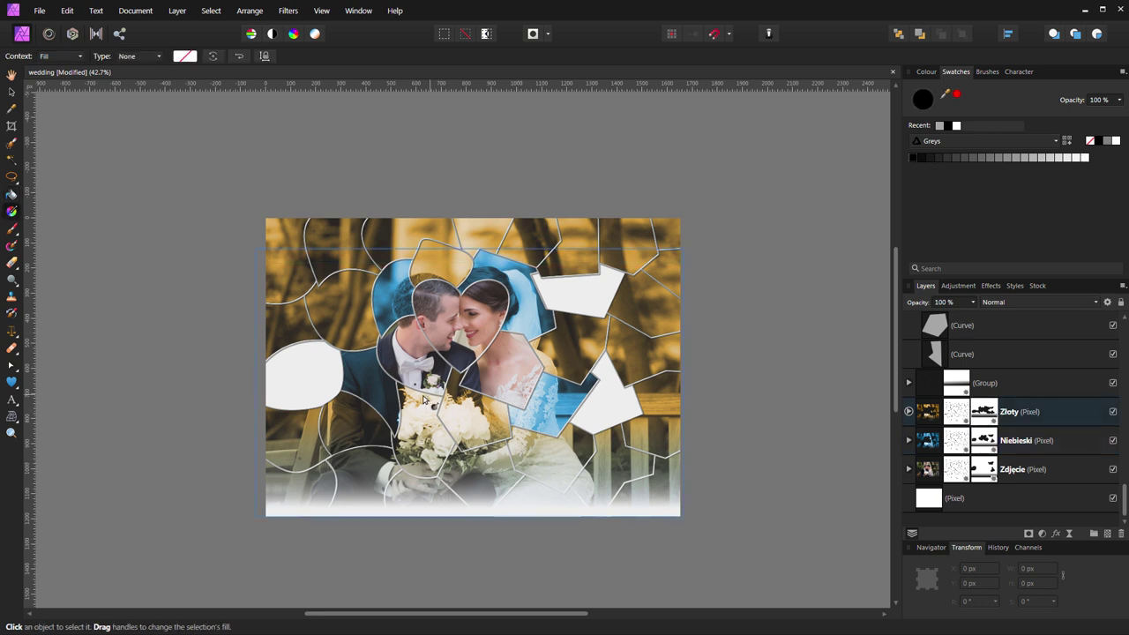
pyautogui.click(385, 378)
pyautogui.press('g')
pyautogui.click(984, 418)
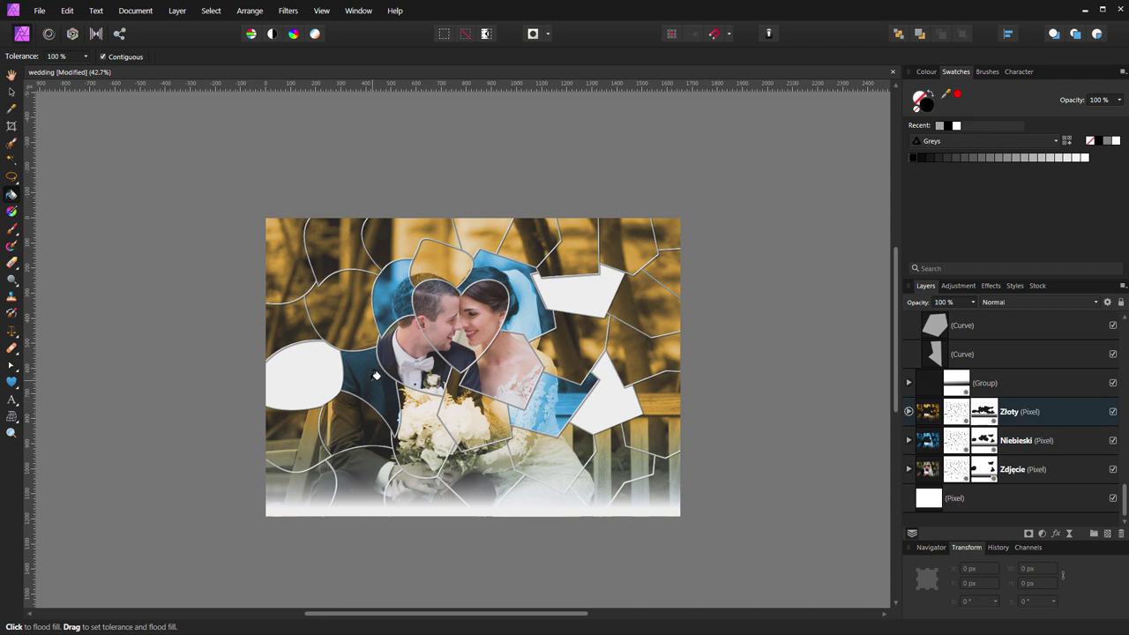
# Load the shard left of the groom as a selection, ready to fill on the Złoty mask.
pyautogui.press('v')
pyautogui.click(997, 342)
pyautogui.scroll(-2, 956, 377)
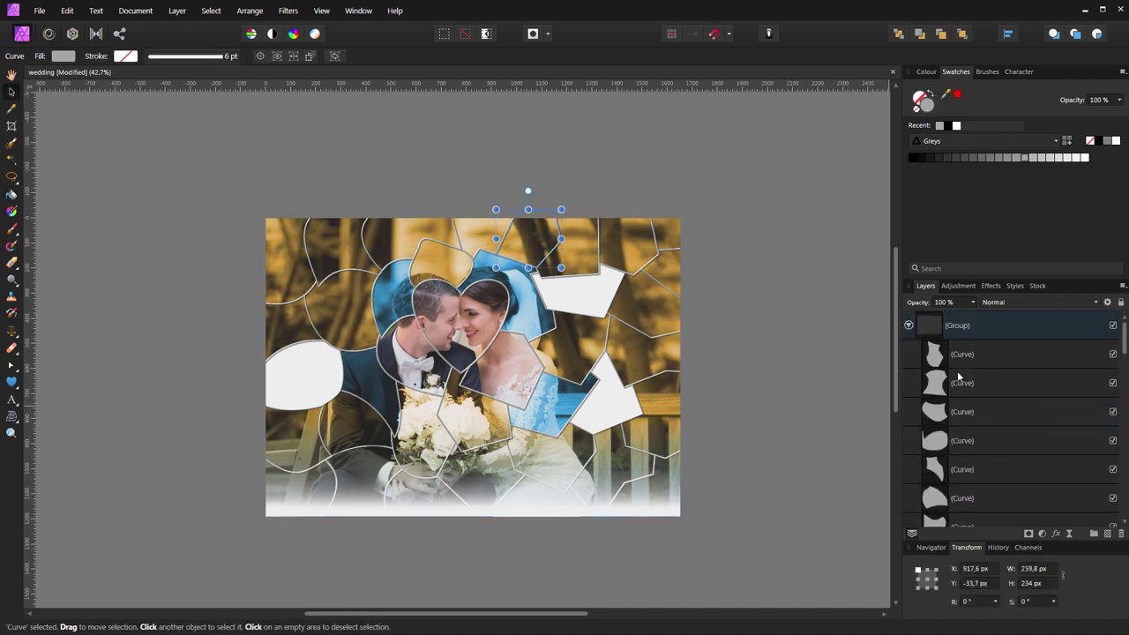
pyautogui.scroll(-2, 956, 376)
pyautogui.scroll(-2, 956, 376)
pyautogui.click(366, 394)
pyautogui.scroll(3, 987, 389)
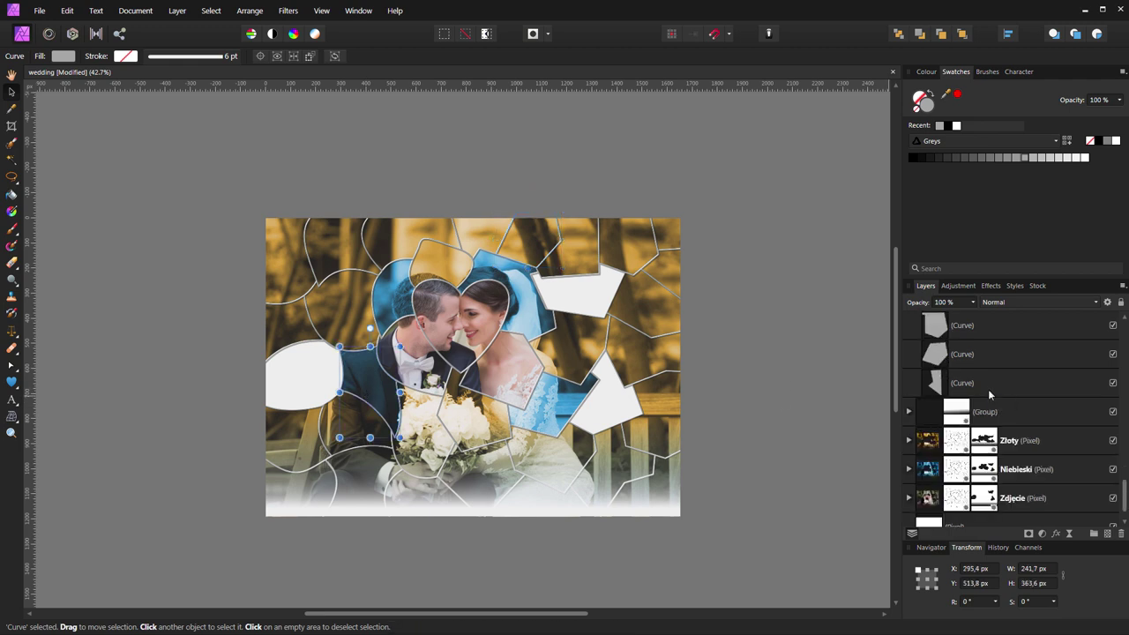
pyautogui.scroll(-3, 988, 389)
pyautogui.hotkey('ctrl', 'd')
pyautogui.scroll(-5, 1000, 387)
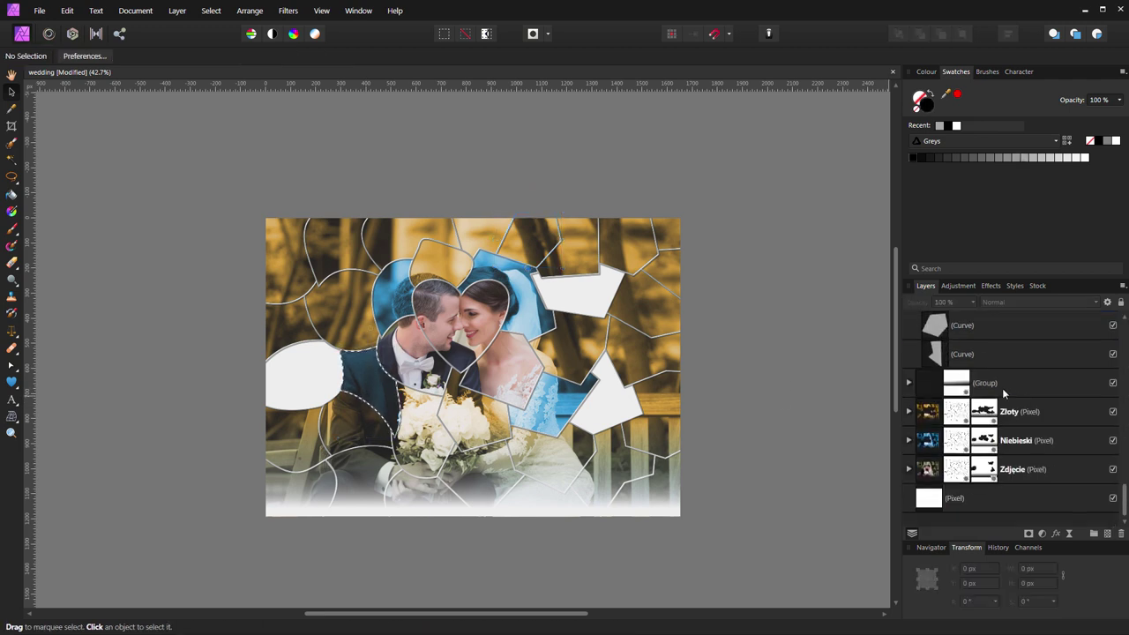
pyautogui.click(957, 411)
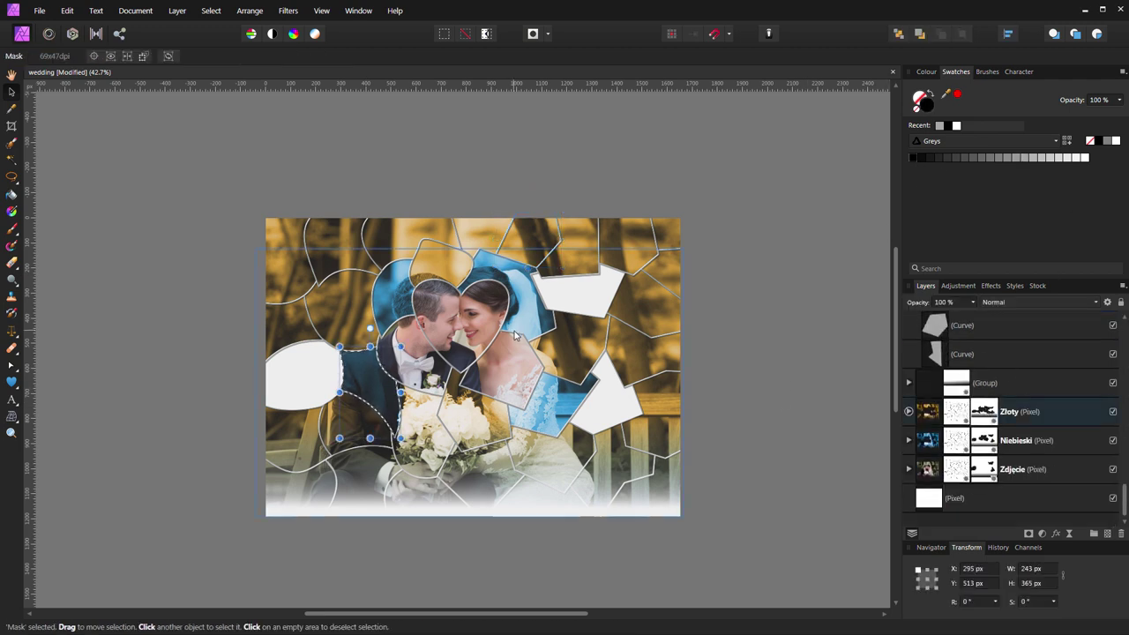
pyautogui.press('g')
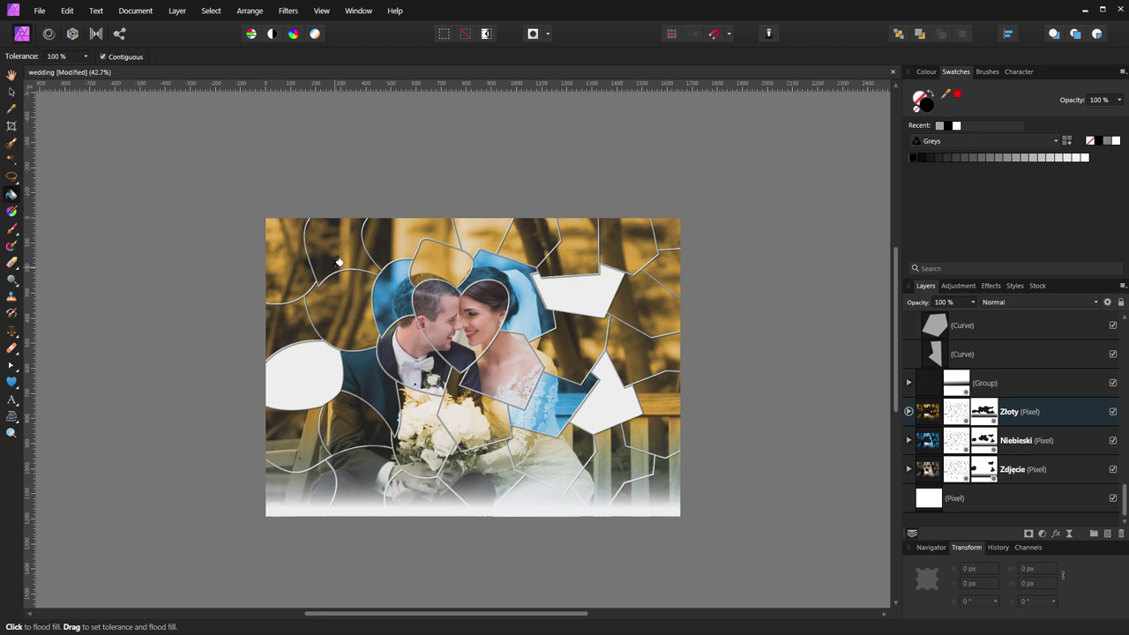
# Flood-fill the top-left shard on the Złoty and Niebieski masks so it shows the natural photo.
pyautogui.press('v')
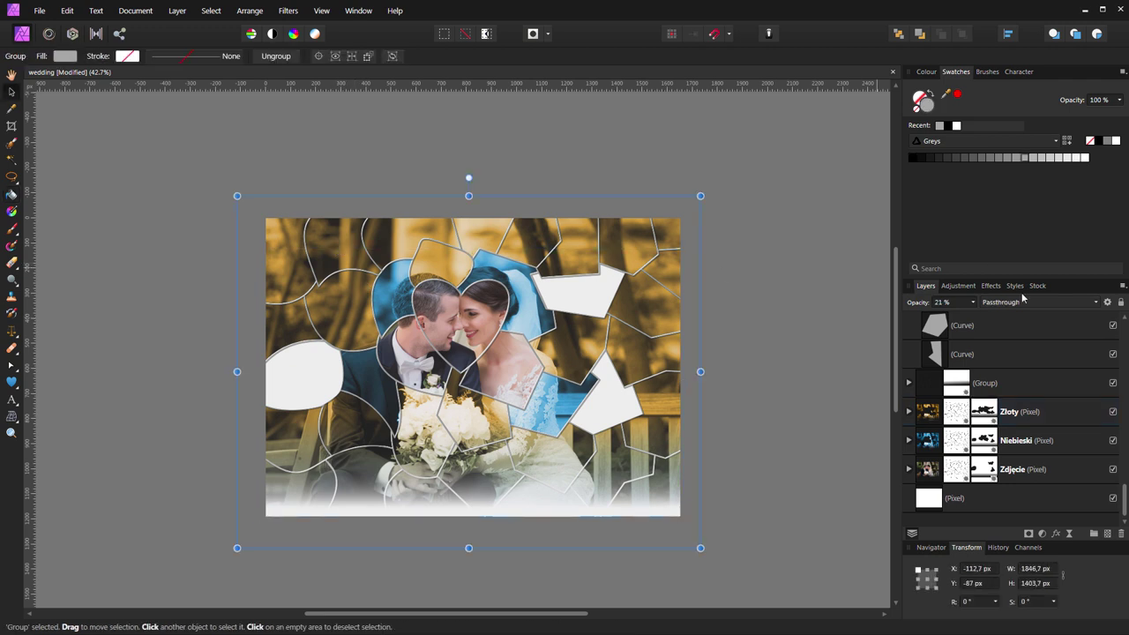
pyautogui.click(333, 254)
pyautogui.scroll(3, 1003, 374)
pyautogui.scroll(3, 1004, 388)
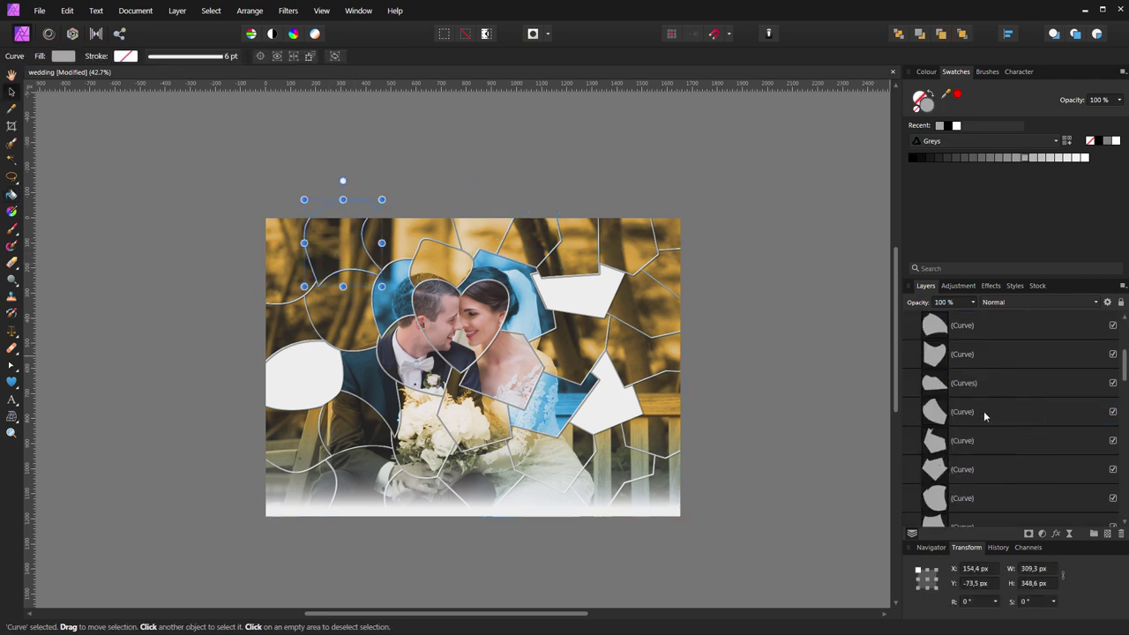
pyautogui.scroll(3, 1014, 401)
pyautogui.hotkey('ctrl', 'd')
pyautogui.scroll(-5, 1020, 412)
pyautogui.click(986, 413)
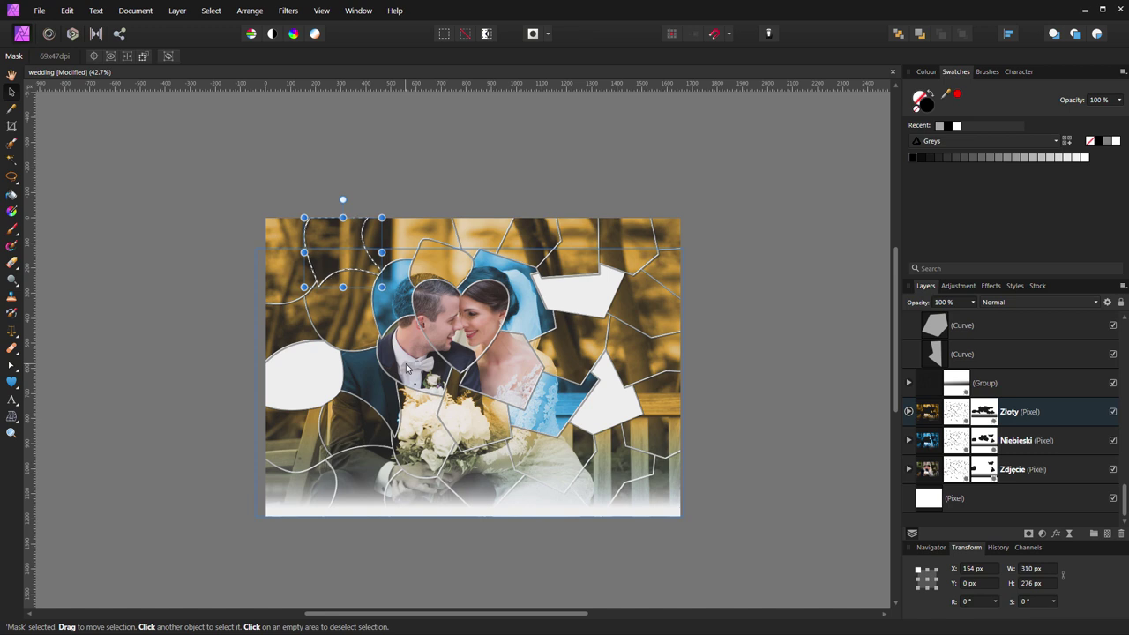
pyautogui.press('g')
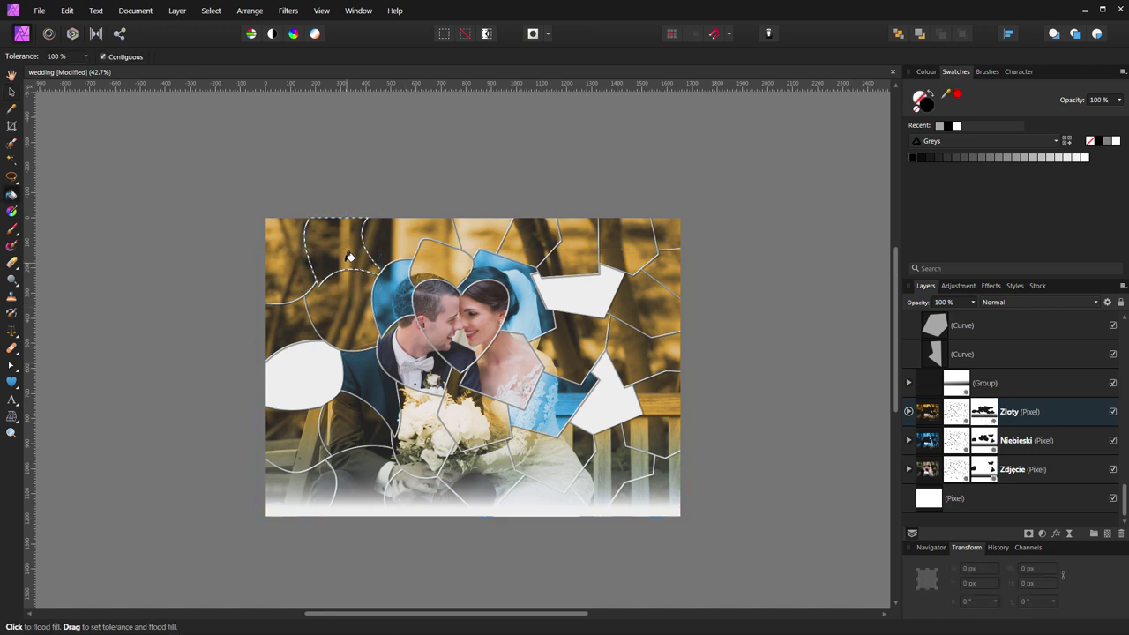
pyautogui.click(345, 253)
pyautogui.click(949, 445)
pyautogui.click(375, 266)
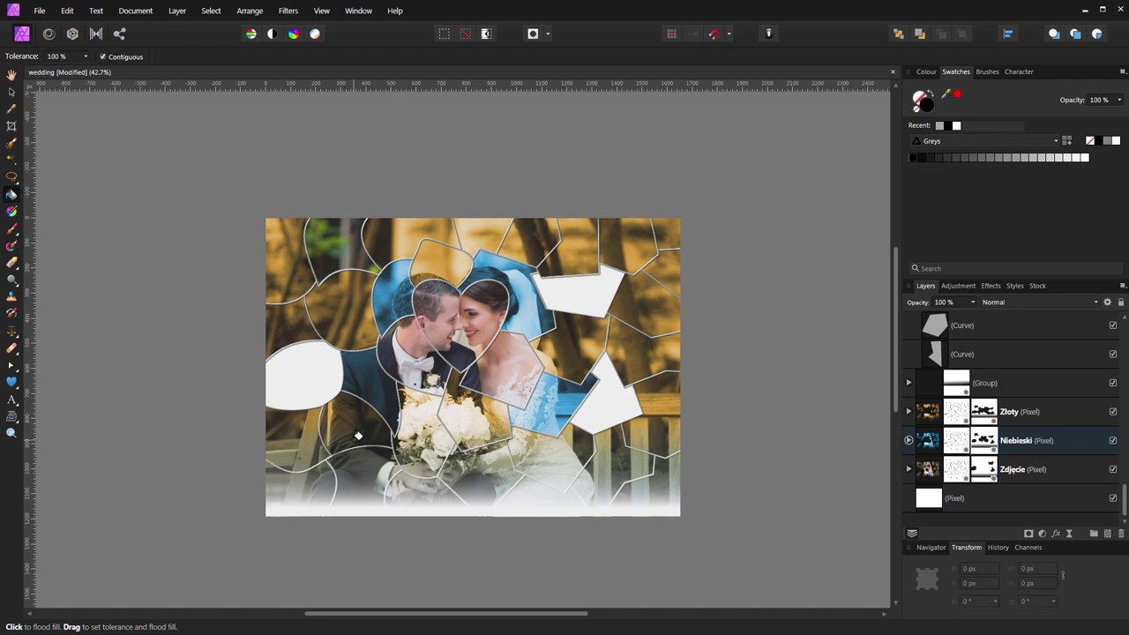
# Turn the shard at the photo's left gold by flood-filling its Złoty mask area.
pyautogui.press('v')
pyautogui.click(285, 328)
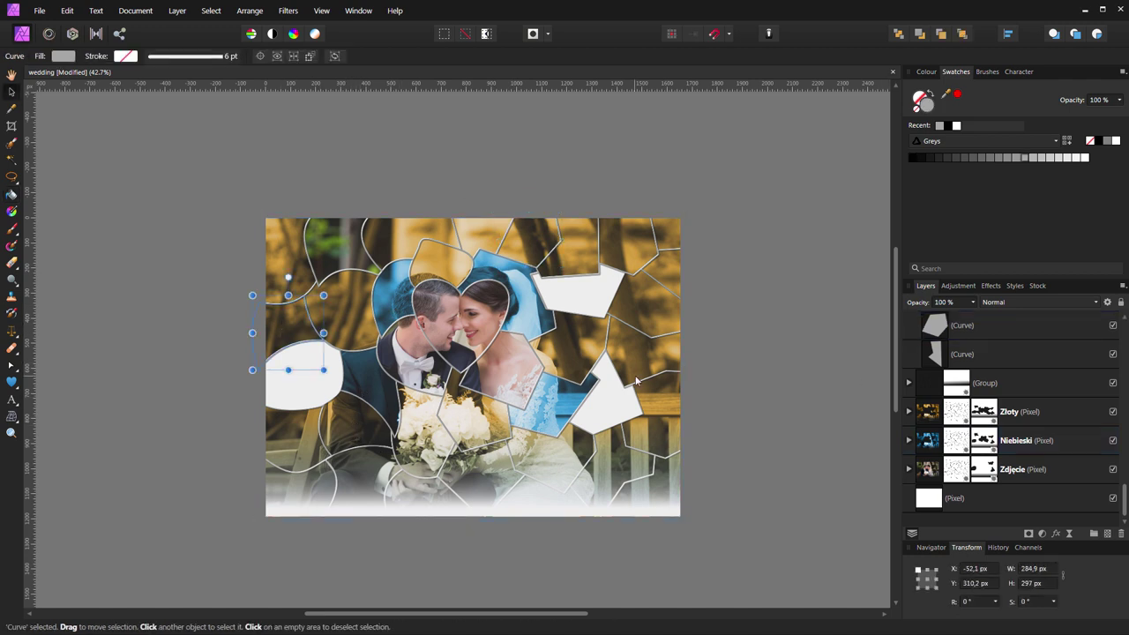
pyautogui.keyDown('ctrl'); pyautogui.click(964, 446); pyautogui.keyUp('ctrl')
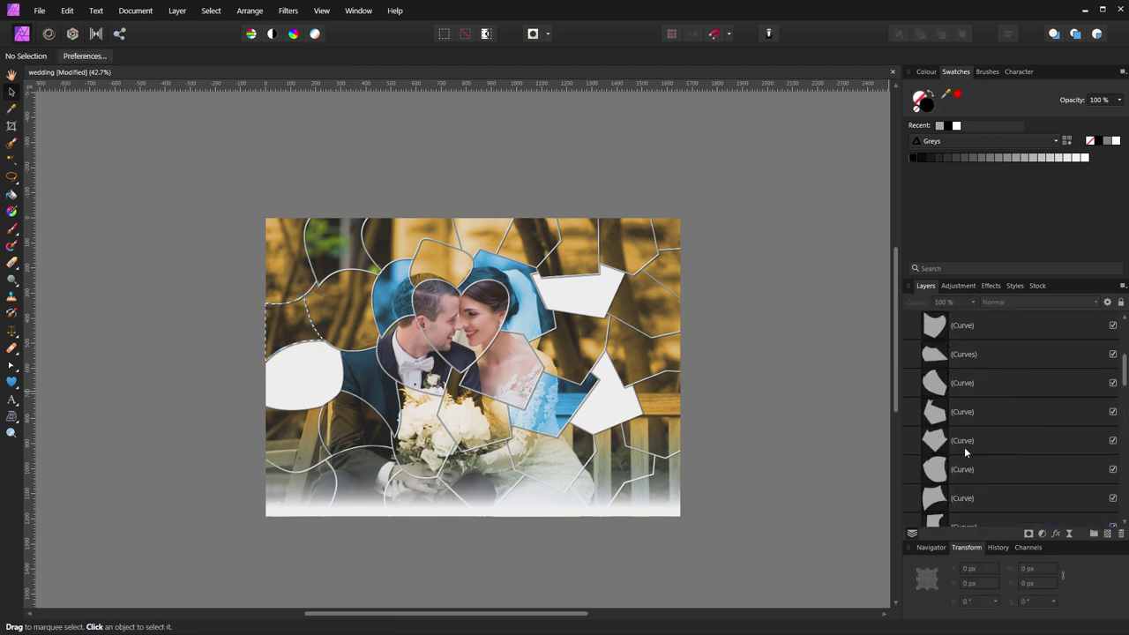
pyautogui.click(993, 424)
pyautogui.press('g')
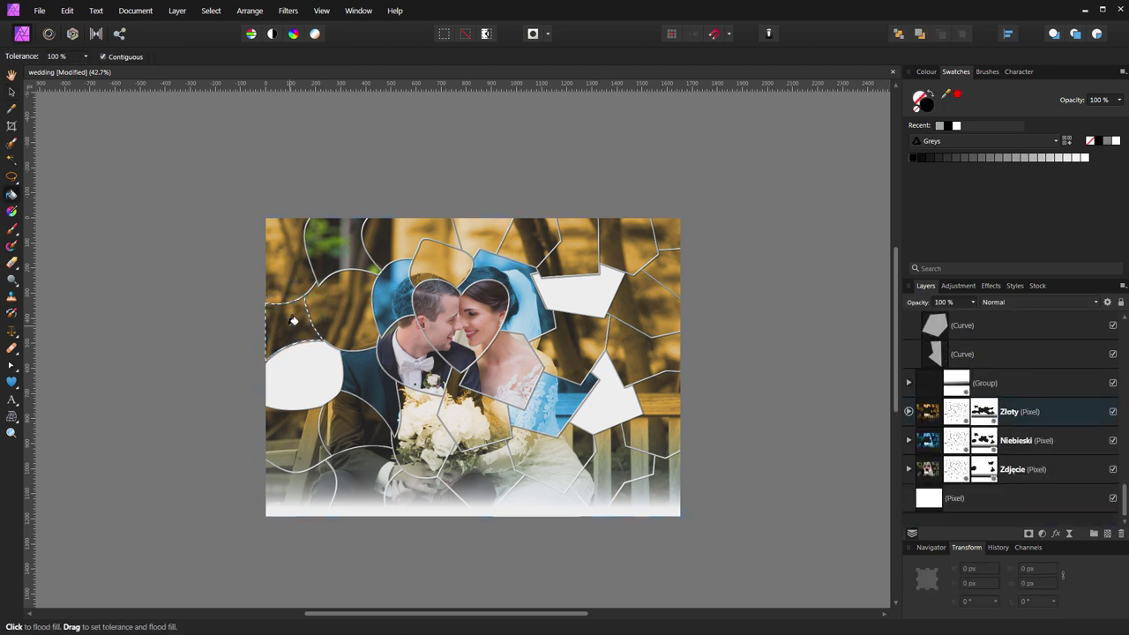
pyautogui.click(980, 441)
pyautogui.click(307, 323)
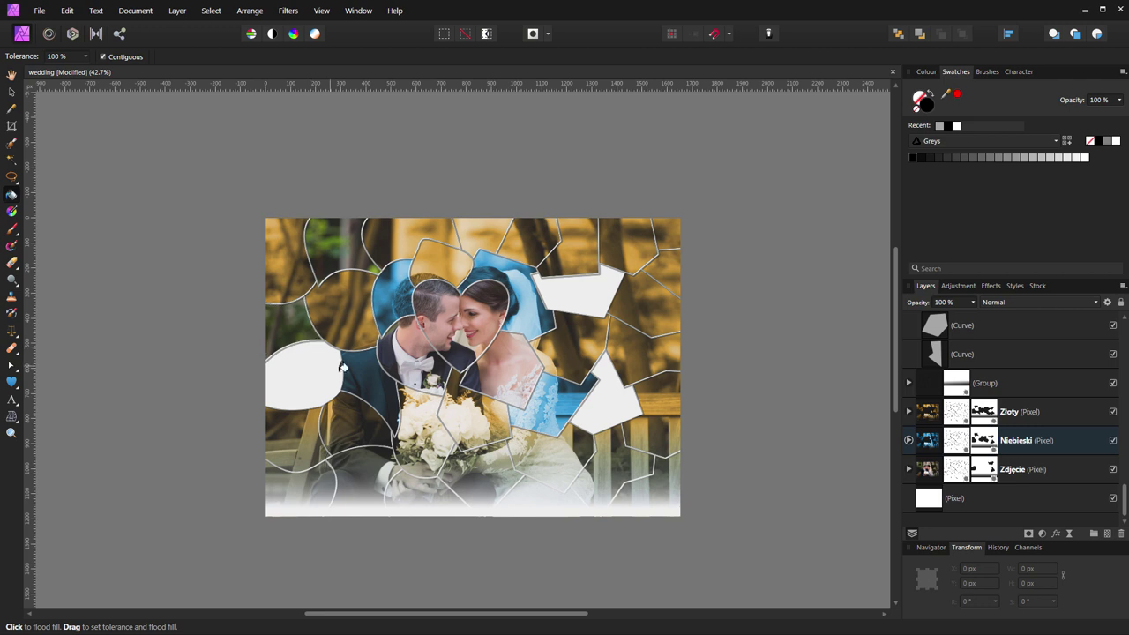
# Load the lower-left shard as a pixel selection for flood filling.
pyautogui.press('v')
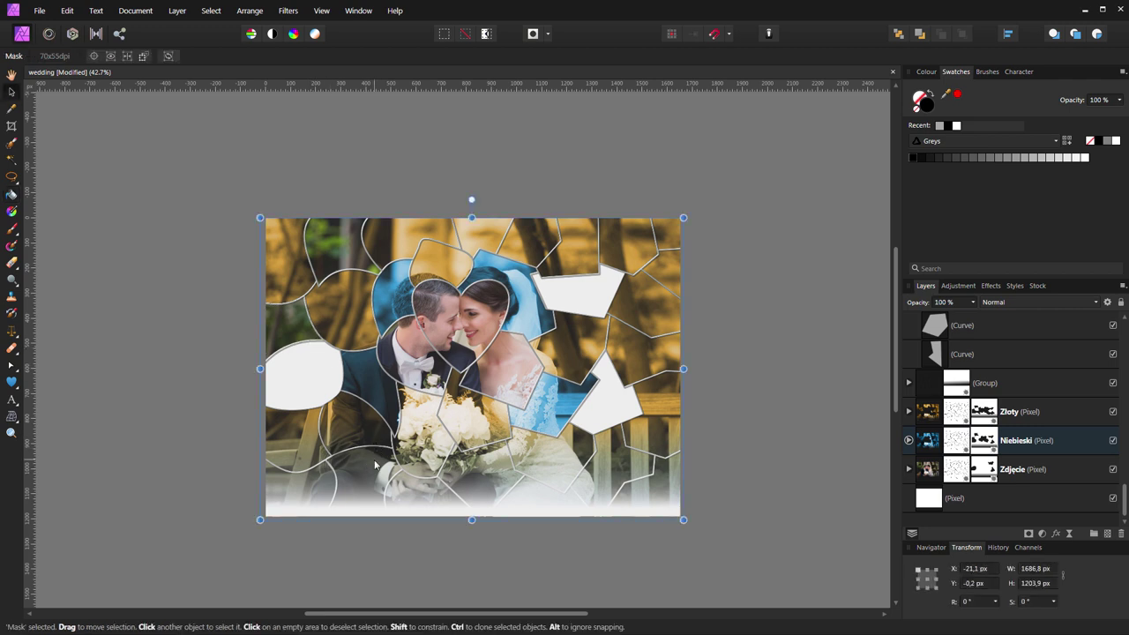
pyautogui.click(962, 354)
pyautogui.click(273, 457)
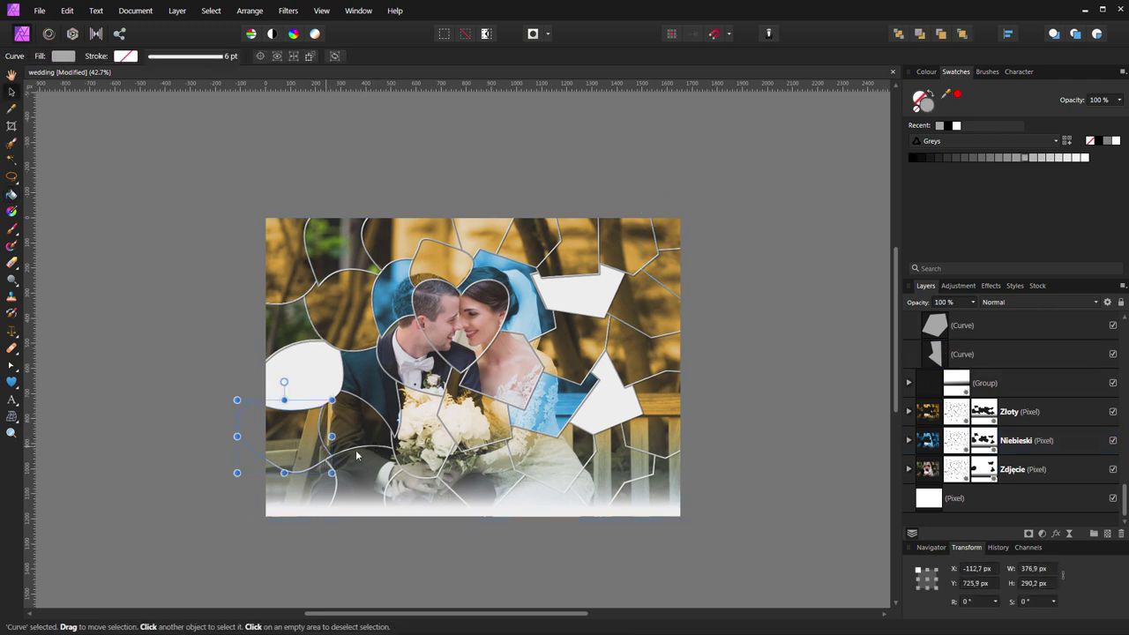
pyautogui.scroll(-5, 970, 414)
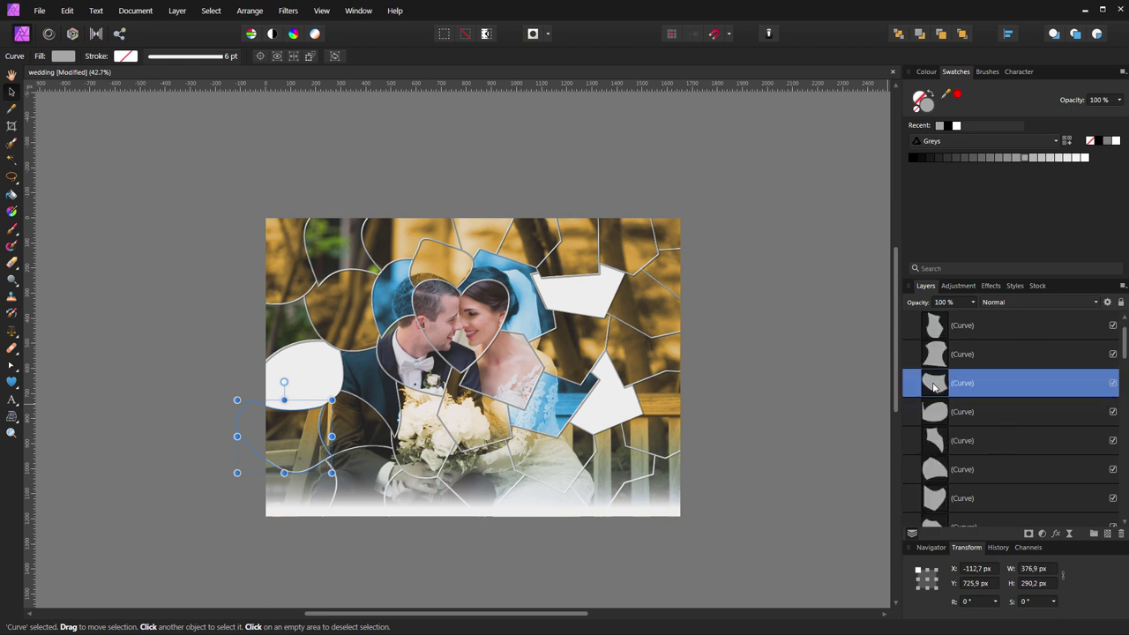
pyautogui.hotkey('ctrl', 'd')
pyautogui.scroll(-5, 1001, 426)
pyautogui.press('g')
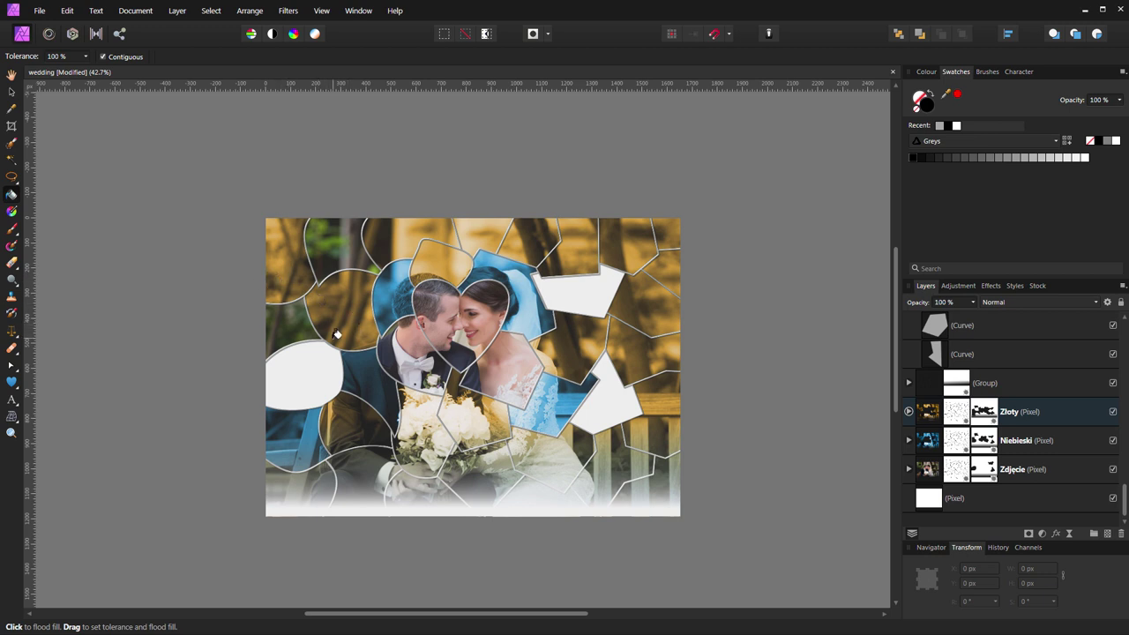
# Tint the top-left shard blue by flood-filling it on the Złoty mask.
pyautogui.press('v')
pyautogui.click(961, 354)
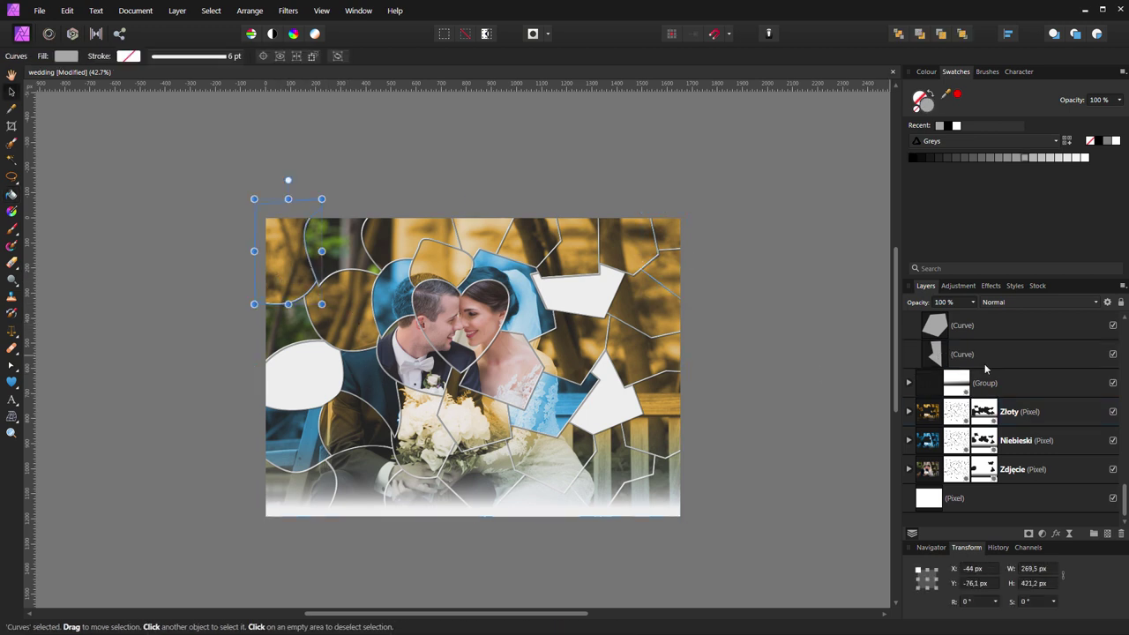
pyautogui.click(984, 416)
pyautogui.press('g')
pyautogui.click(286, 259)
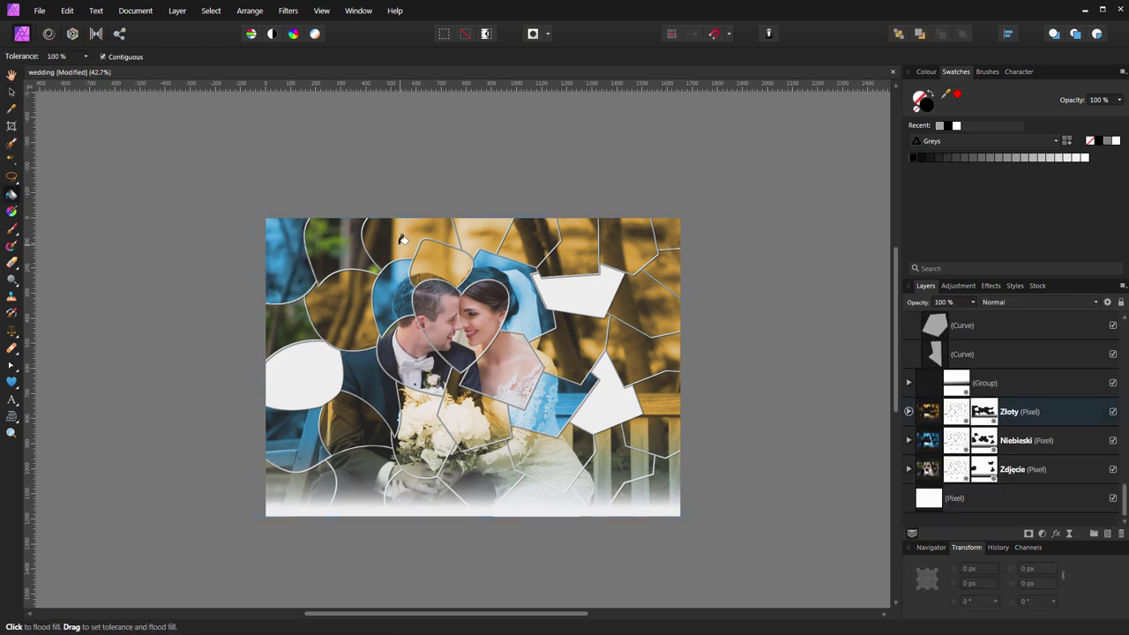
# Make the top-centre shard show the natural photo via flood fills on the Złoty and Niebieski masks.
pyautogui.press('v')
pyautogui.click(489, 242)
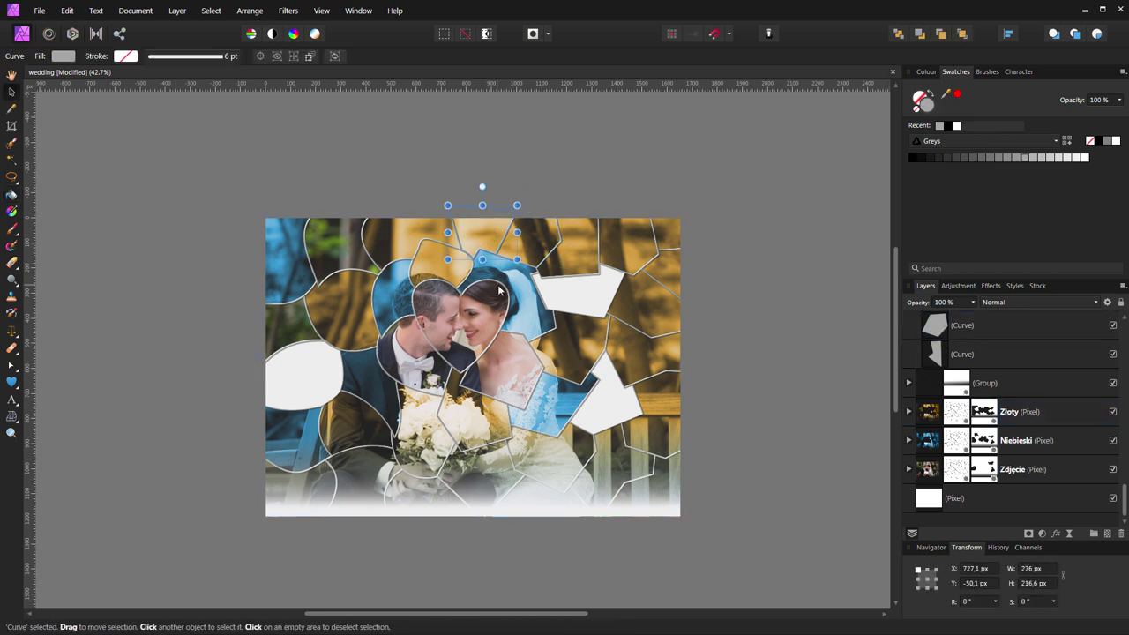
pyautogui.click(908, 383)
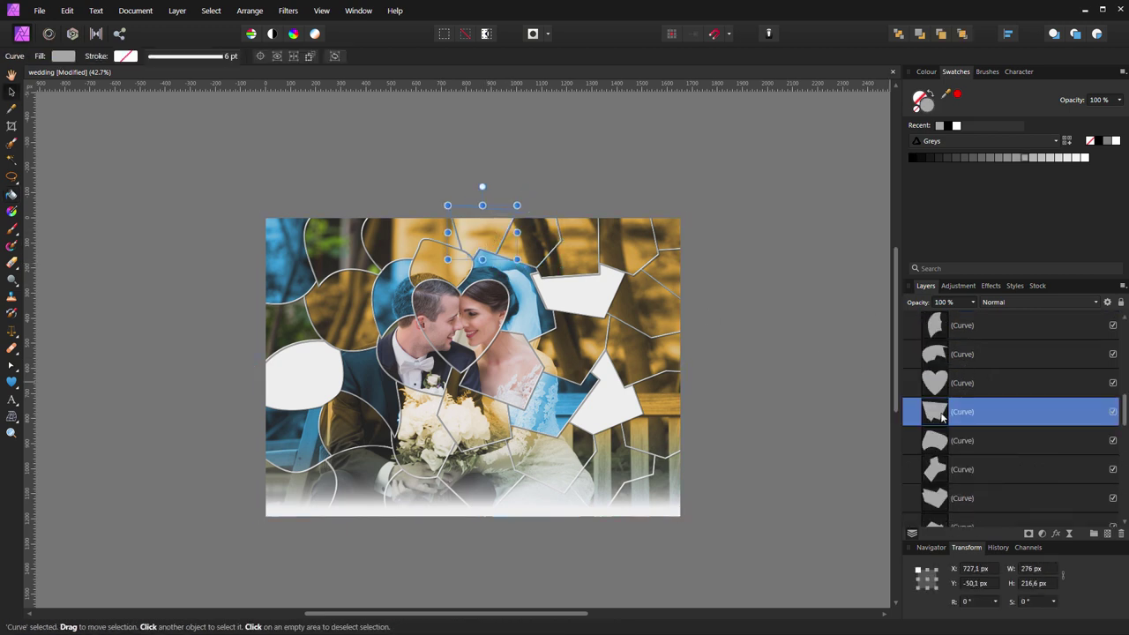
pyautogui.keyDown('ctrl'); pyautogui.click(986, 408); pyautogui.keyUp('ctrl')
pyautogui.scroll(-3, 986, 409)
pyautogui.press('g')
pyautogui.click(480, 247)
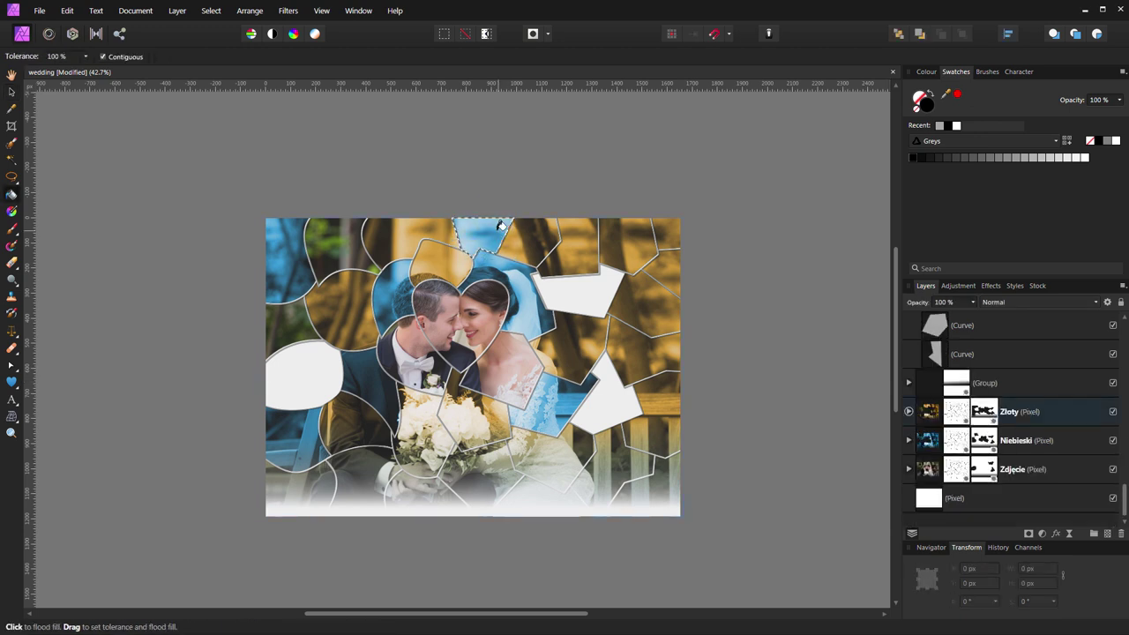
pyautogui.click(984, 440)
pyautogui.click(485, 231)
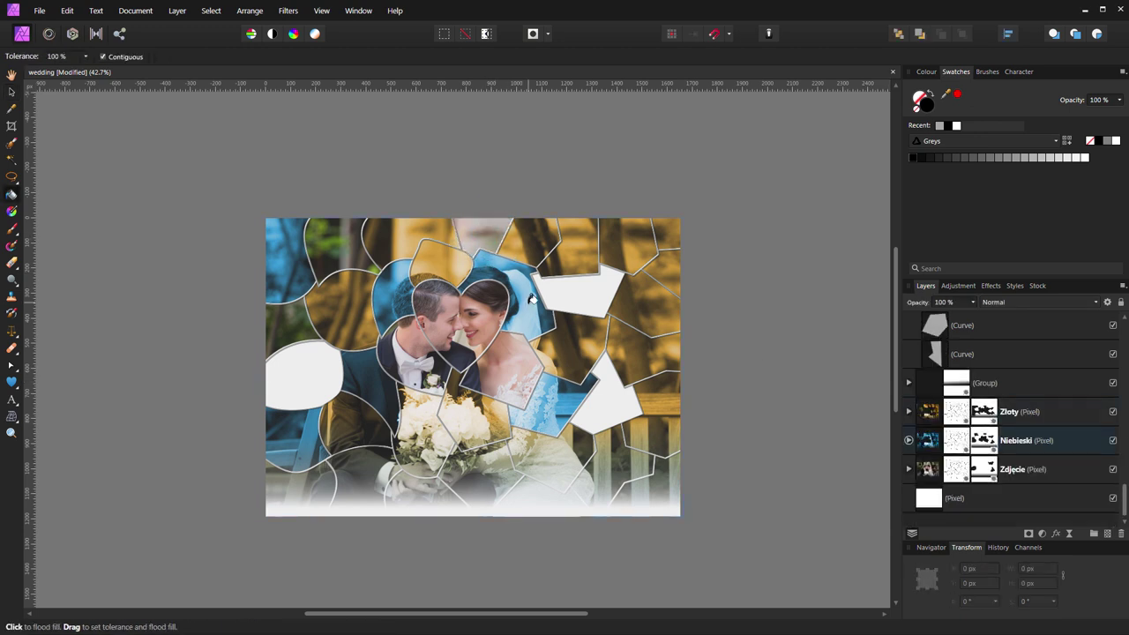
# Make the shard right of the bouquet show the natural photo by filling both Złoty and Niebieski masks.
pyautogui.press('v')
pyautogui.click(552, 461)
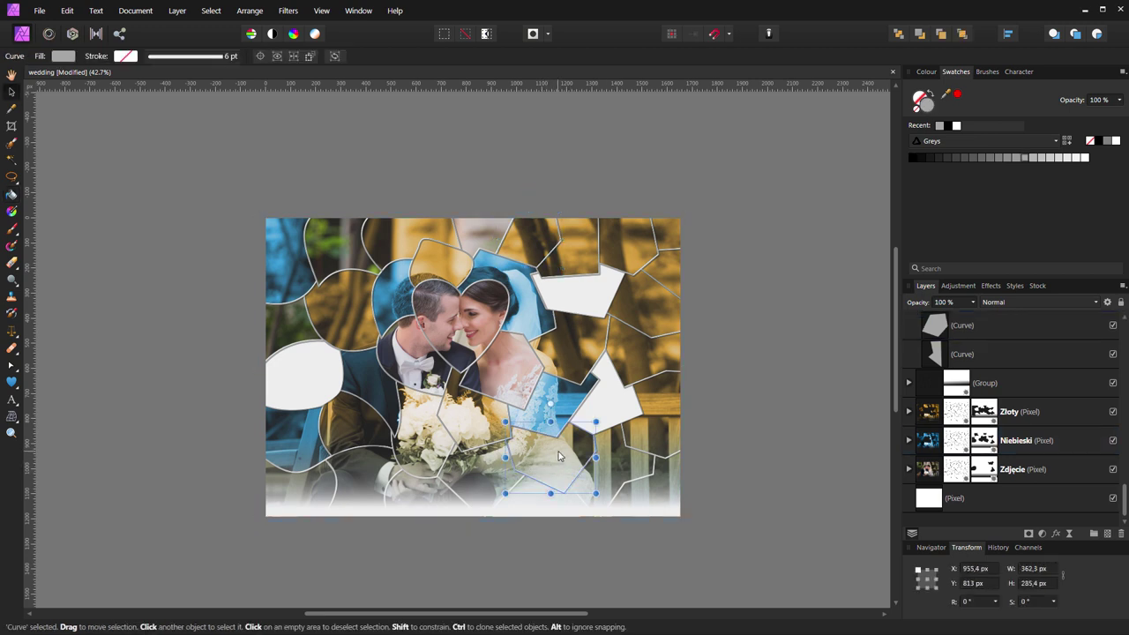
pyautogui.click(976, 359)
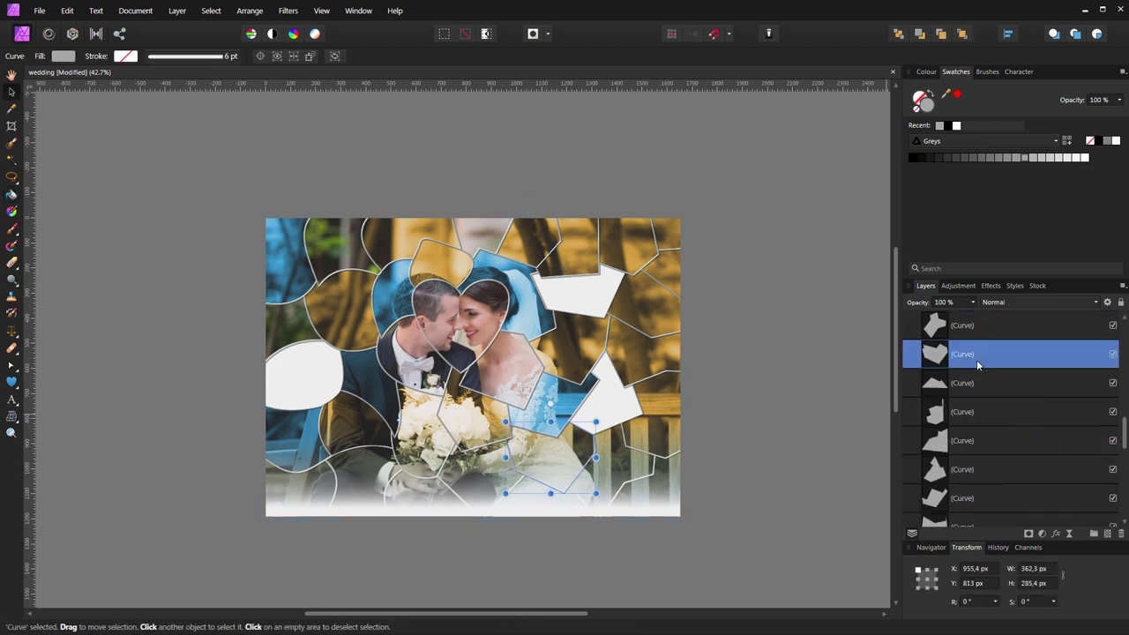
pyautogui.hotkey('ctrl', 'd')
pyautogui.click(1010, 410)
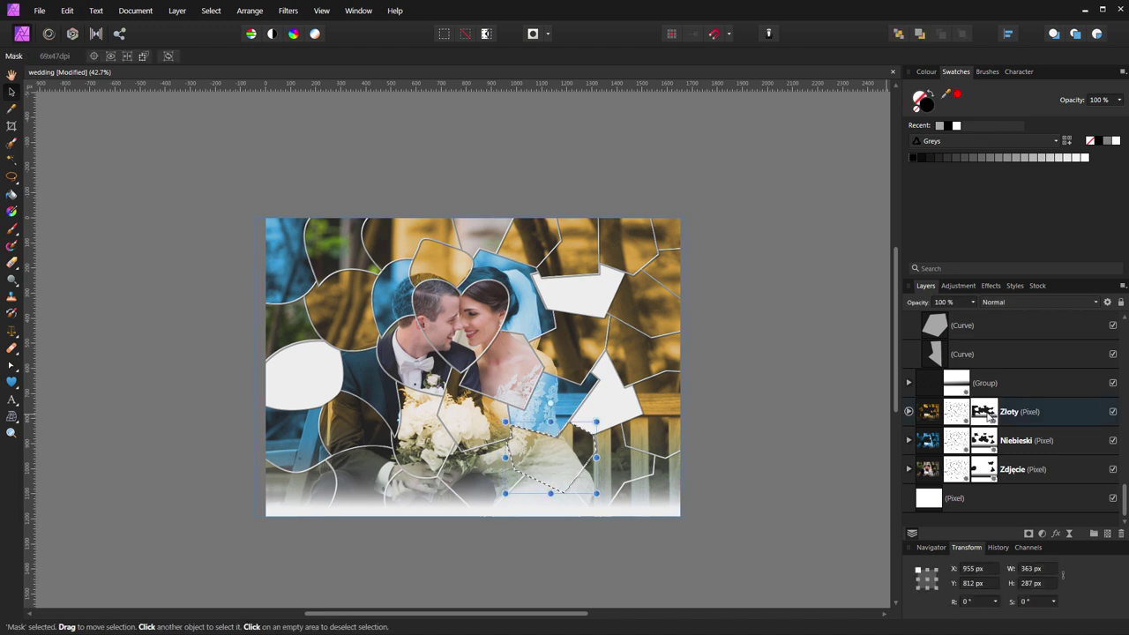
pyautogui.press('g')
pyautogui.click(1014, 440)
pyautogui.click(569, 459)
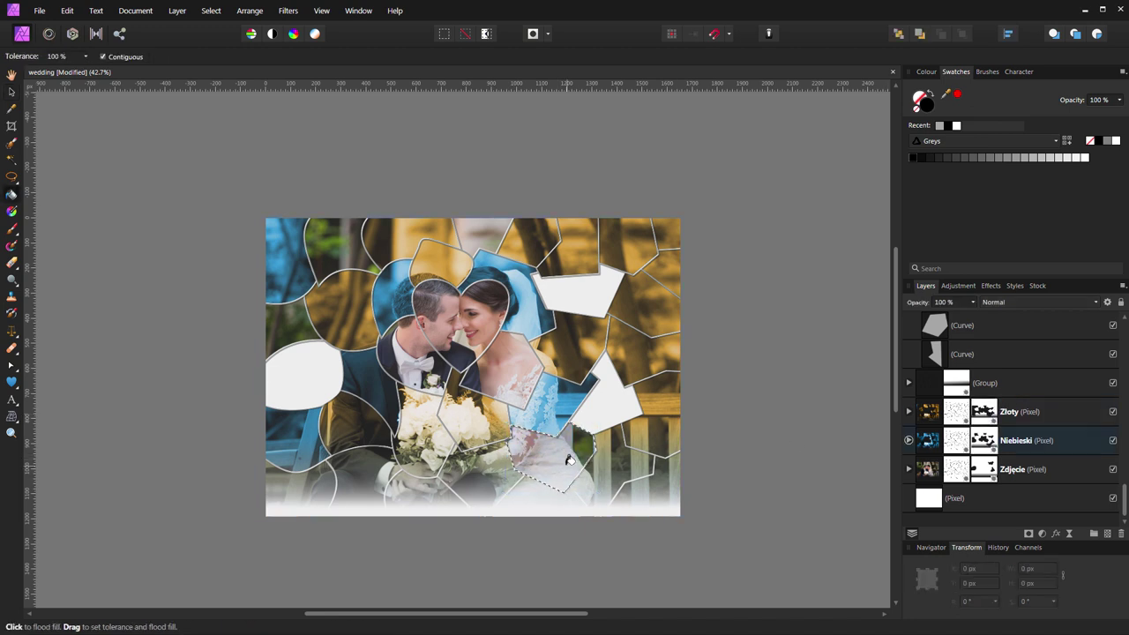
pyautogui.moveTo(659, 461); pyautogui.dragTo(605, 461)
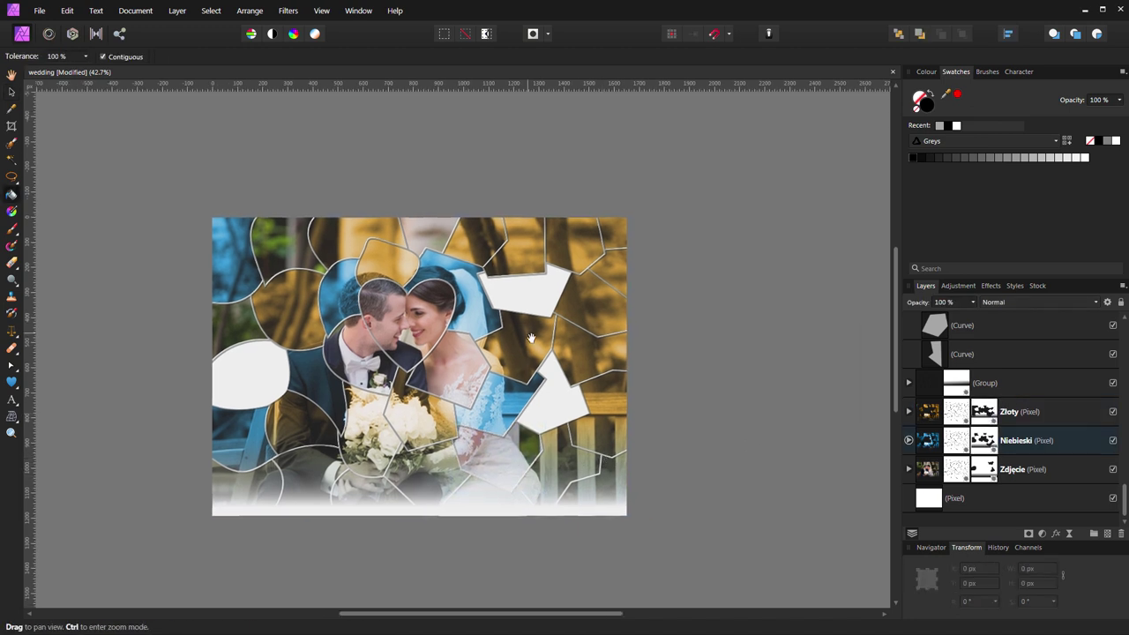
pyautogui.press('v')
pyautogui.click(524, 251)
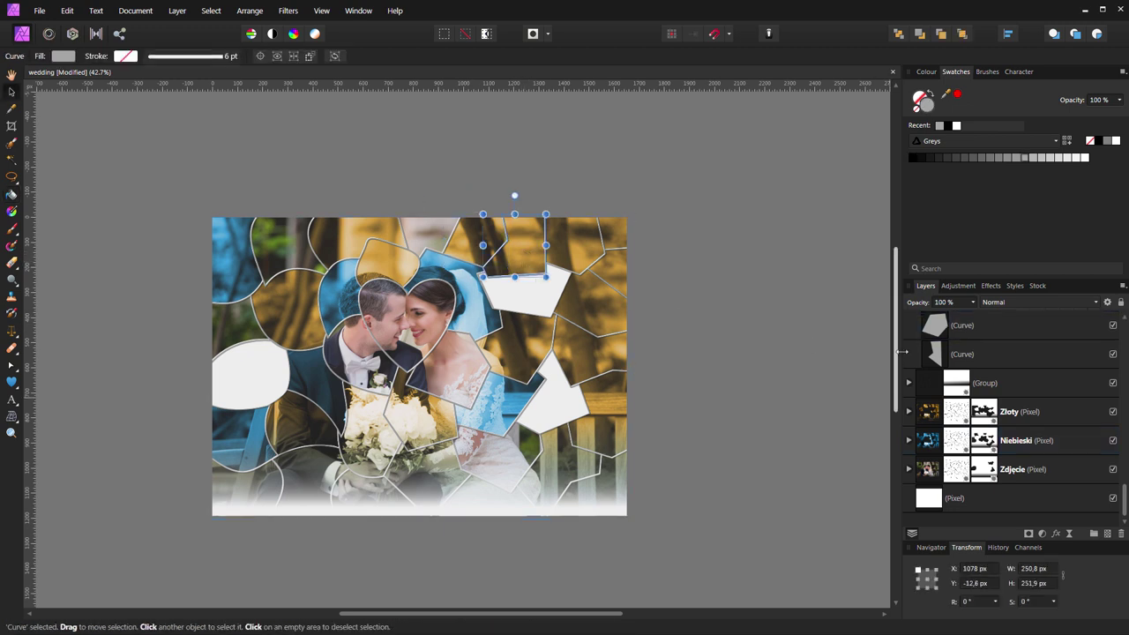
pyautogui.keyDown('ctrl'); pyautogui.click(933, 413); pyautogui.keyUp('ctrl')
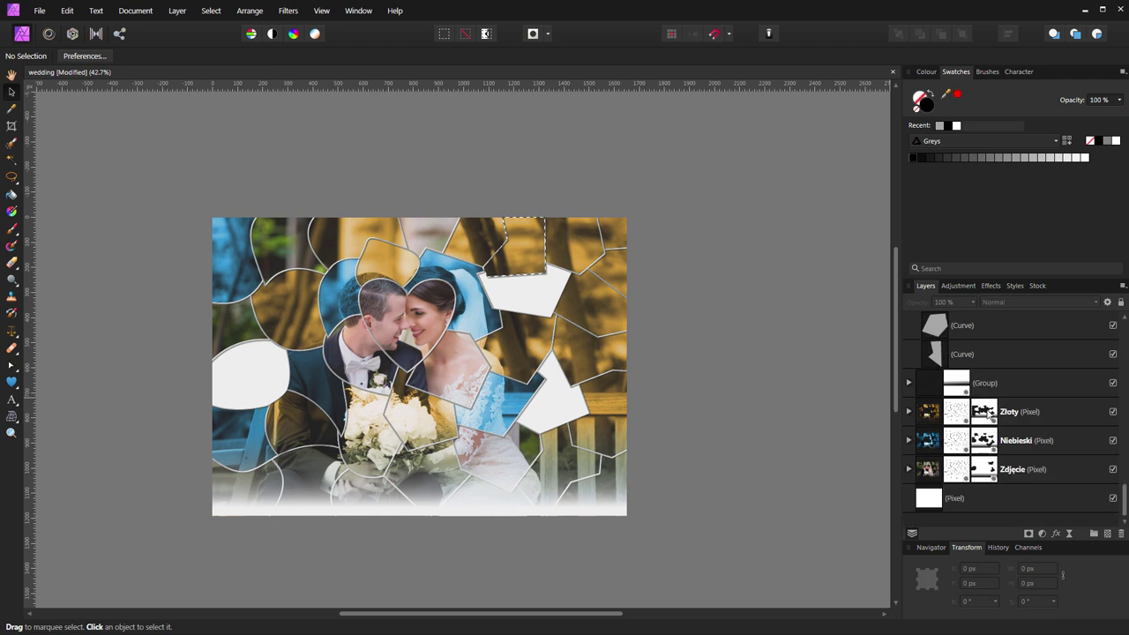
pyautogui.click(985, 440)
pyautogui.press('g')
pyautogui.click(521, 236)
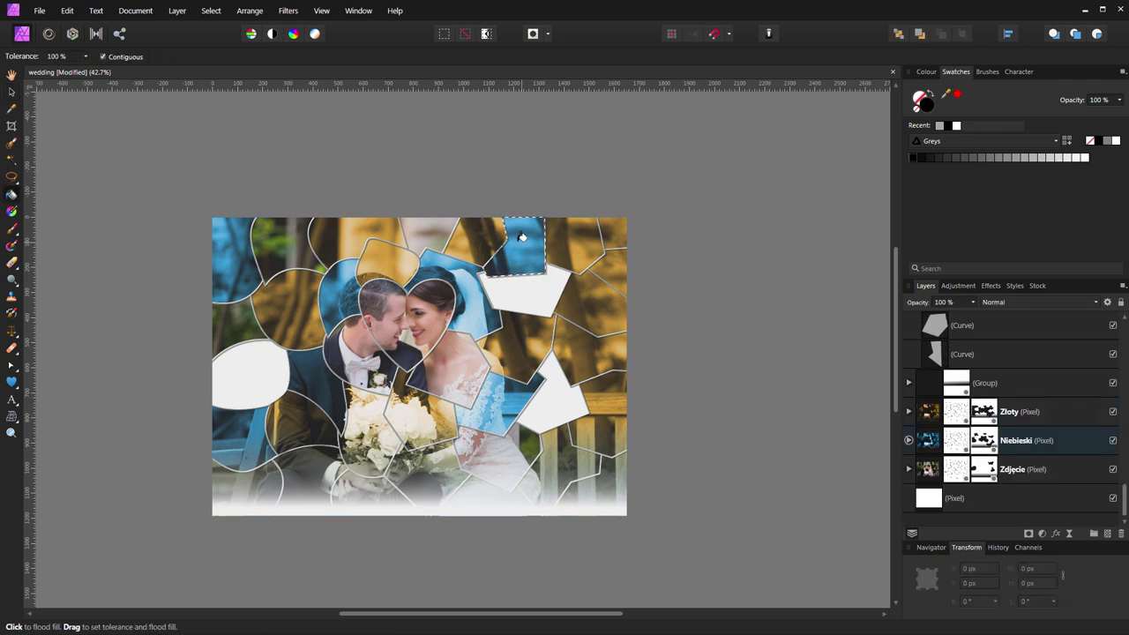
pyautogui.hotkey('ctrl', 'z')
pyautogui.hotkey('ctrl', 'z')
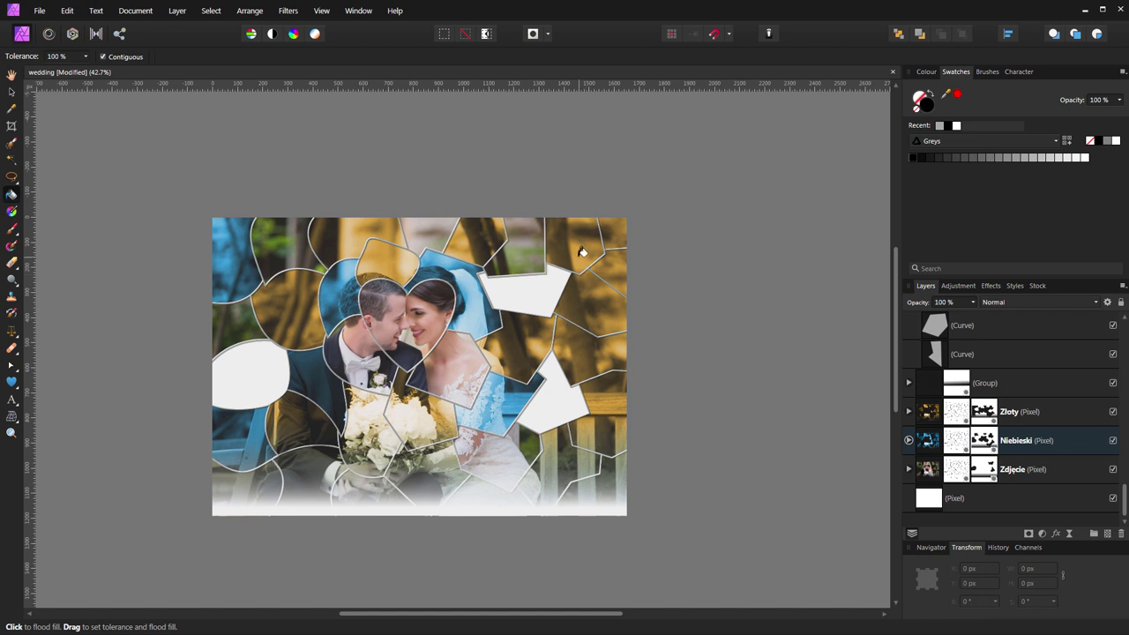
pyautogui.press('v')
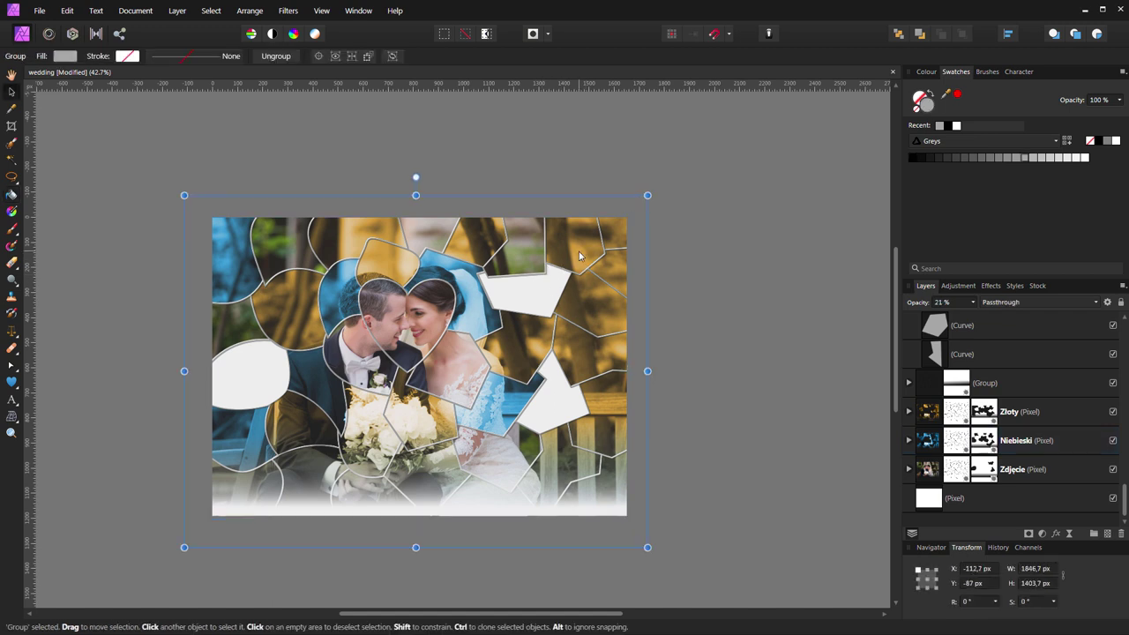
pyautogui.click(582, 254)
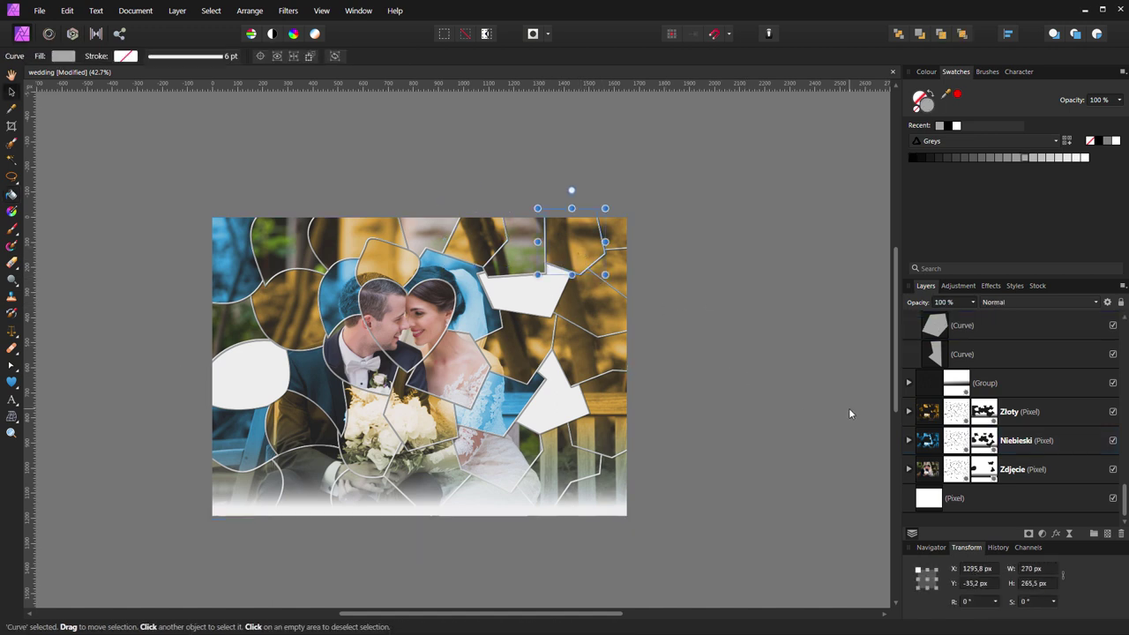
pyautogui.scroll(5, 1005, 351)
pyautogui.hotkey('ctrl', 'd')
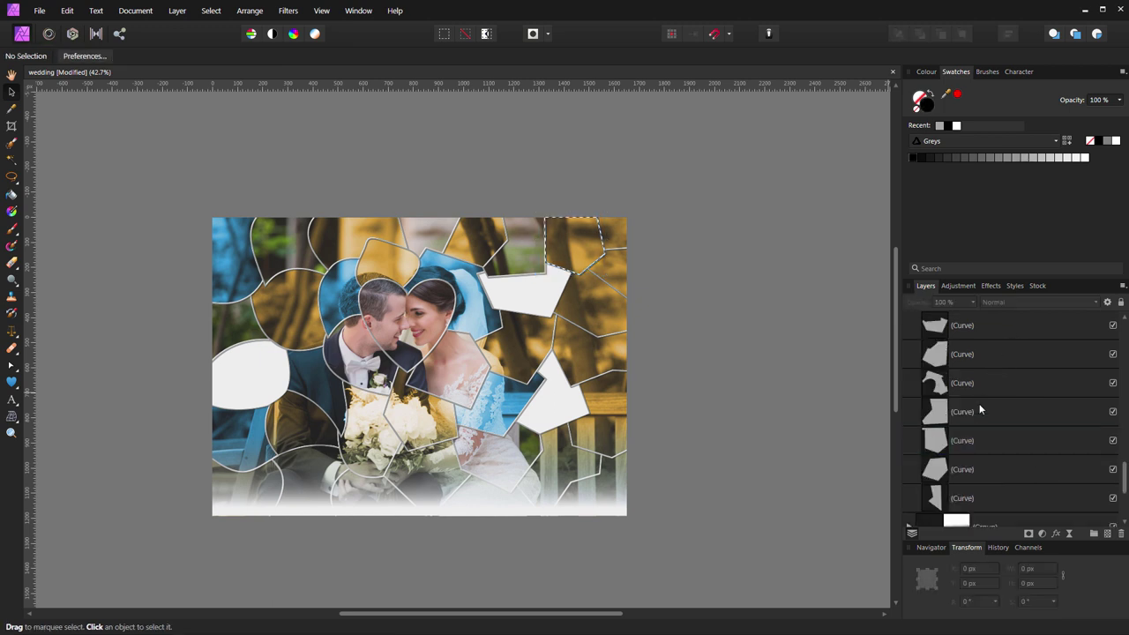
pyautogui.scroll(-3, 985, 404)
pyautogui.click(988, 411)
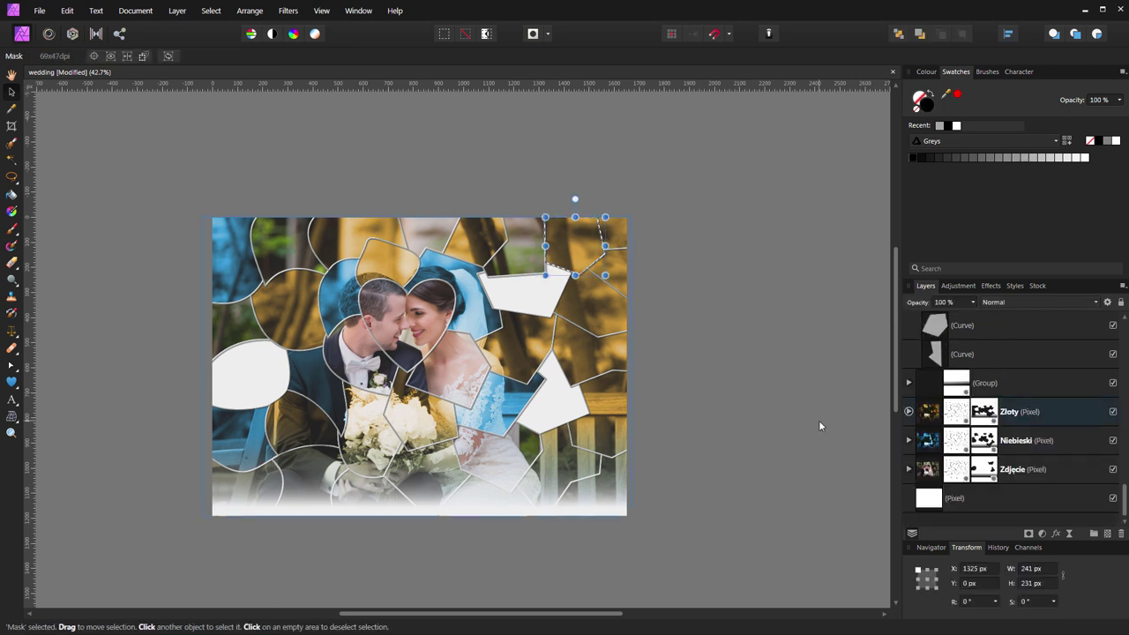
pyautogui.press('g')
pyautogui.click(578, 251)
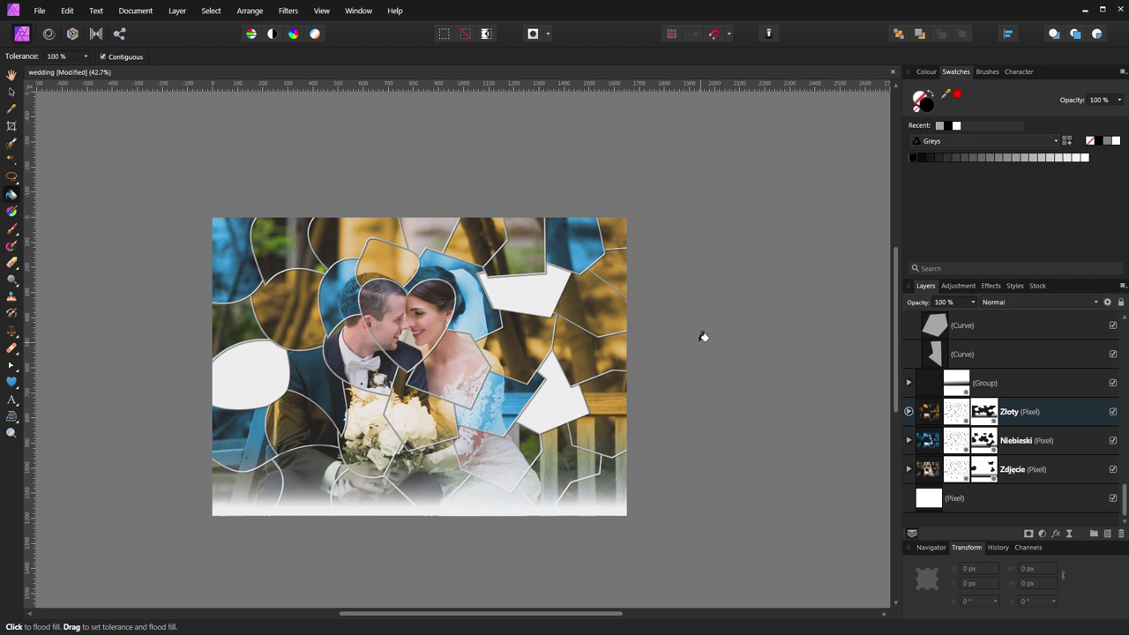
pyautogui.press('v')
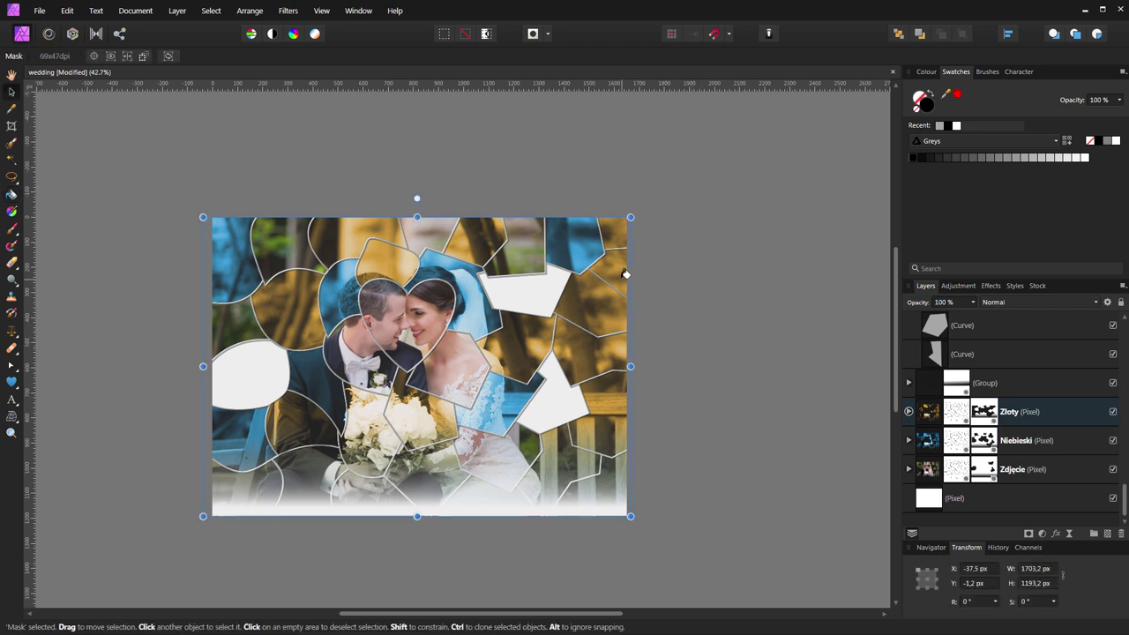
pyautogui.click(608, 316)
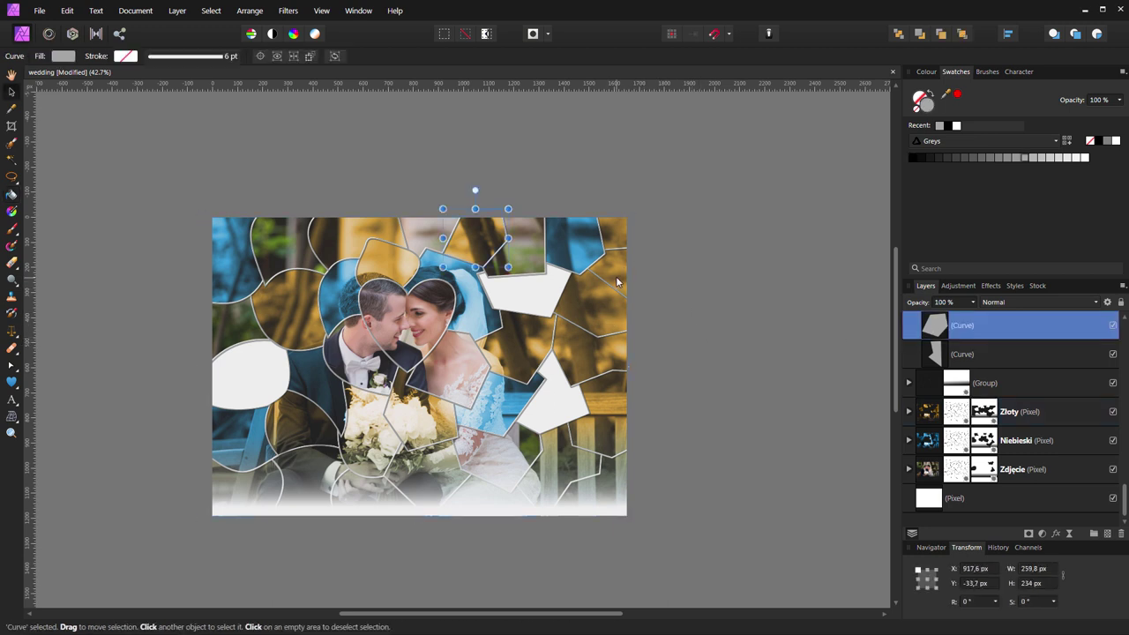
pyautogui.click(617, 282)
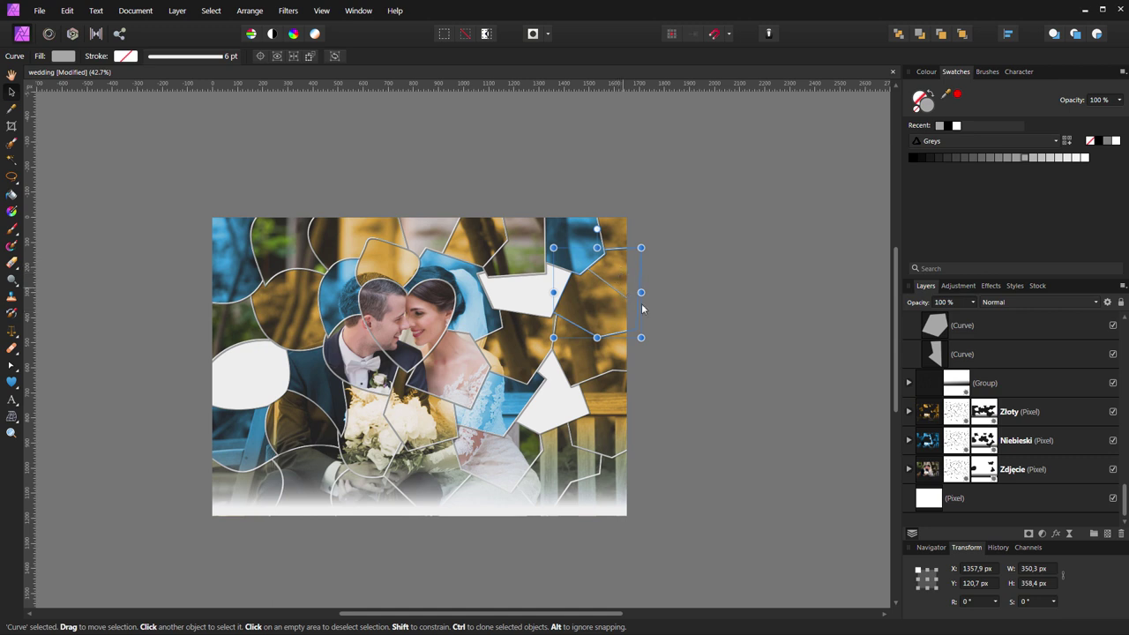
pyautogui.scroll(3, 1016, 353)
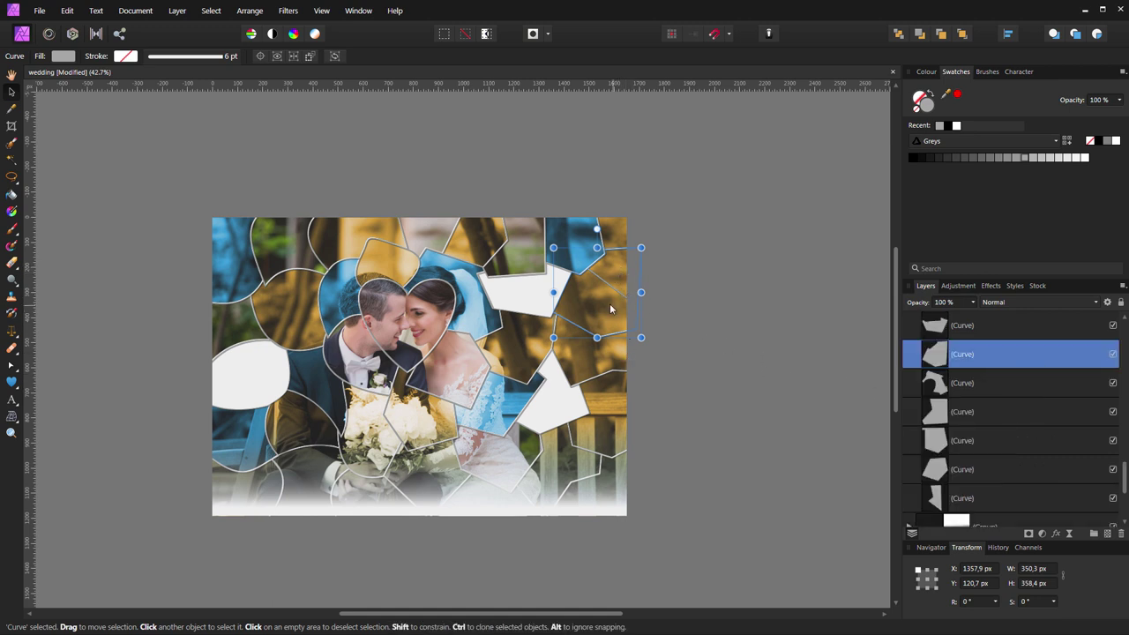
pyautogui.click(709, 308)
pyautogui.click(613, 270)
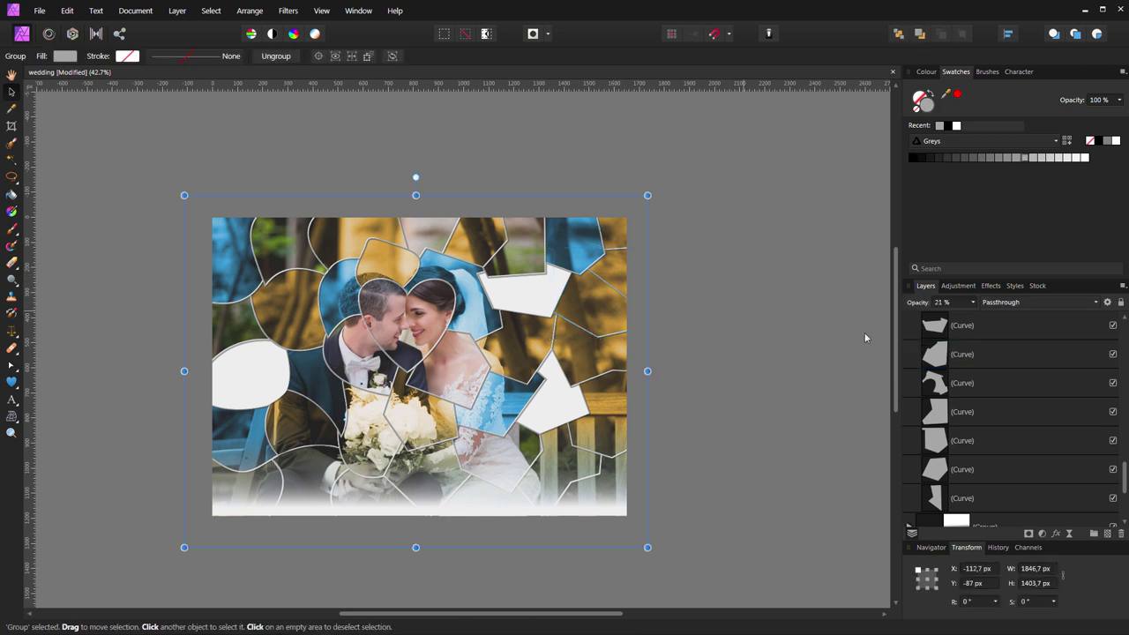
pyautogui.click(940, 354)
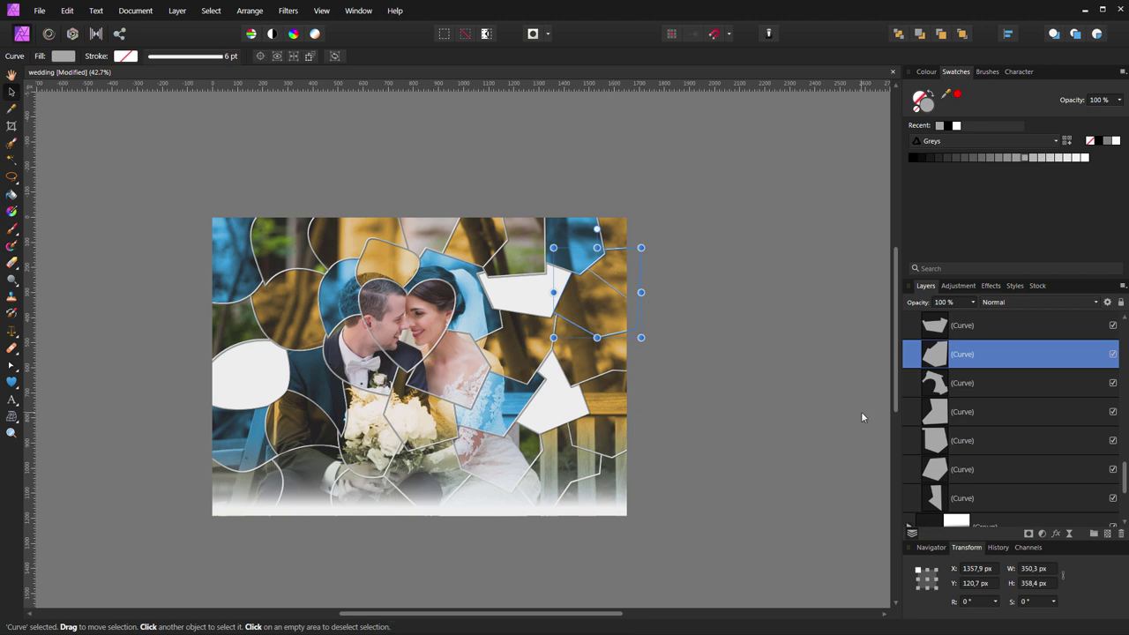
pyautogui.scroll(1, 693, 323)
pyautogui.scroll(3, 662, 300)
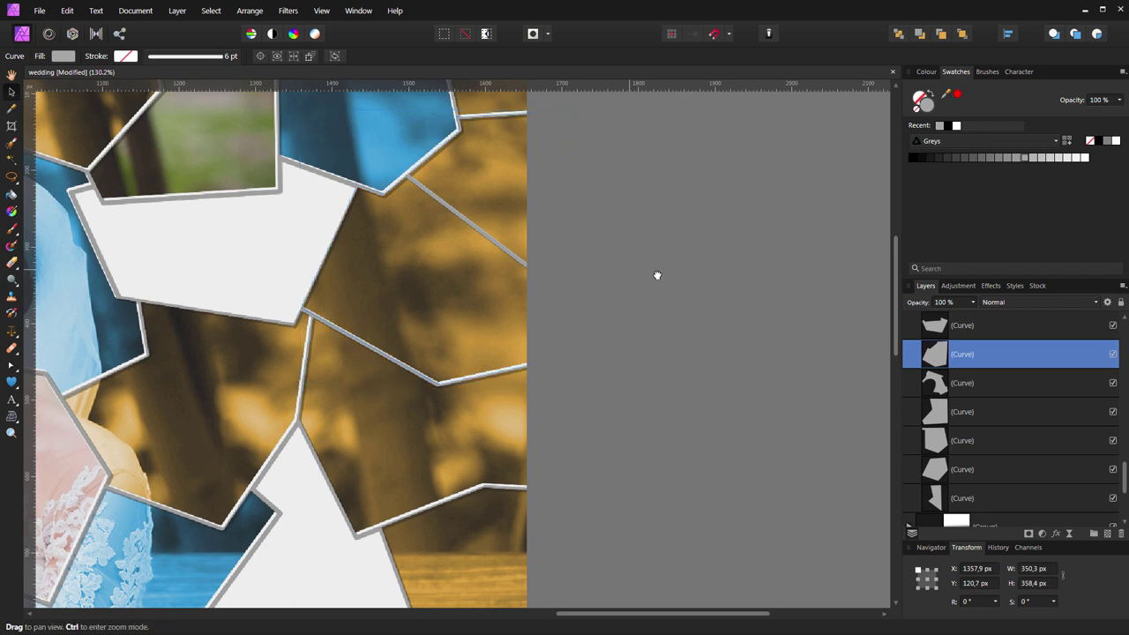
# Pan to the collage's right edge, deselect, and ready the Paint Brush on the Zloty mask.
pyautogui.moveTo(655, 272); pyautogui.dragTo(734, 336)
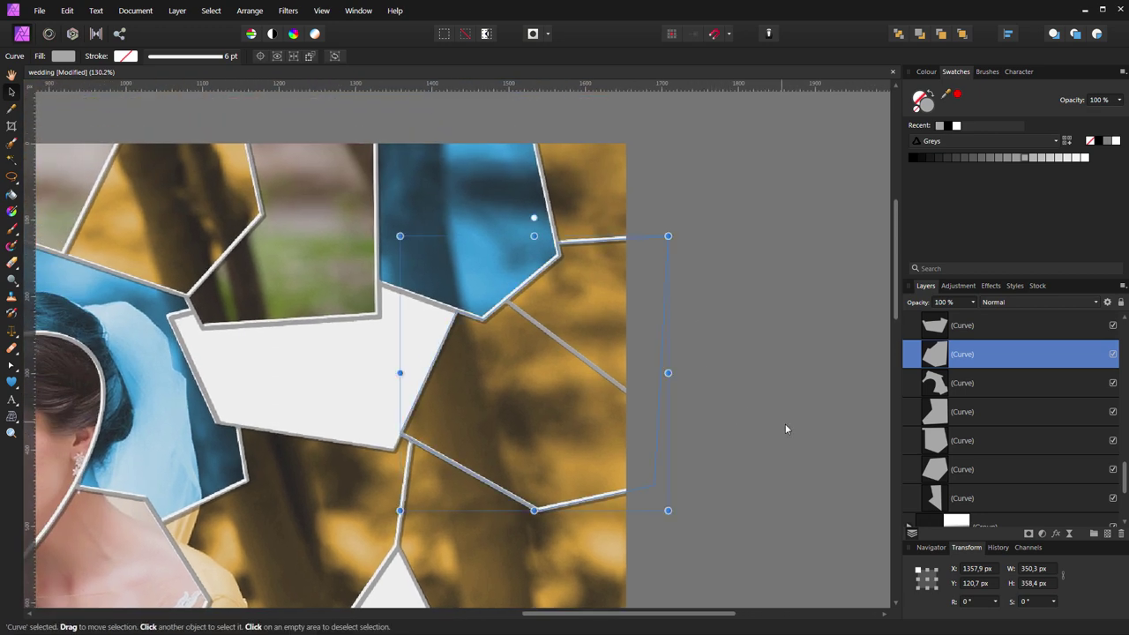
pyautogui.keyDown('ctrl'); pyautogui.click(936, 357); pyautogui.keyUp('ctrl')
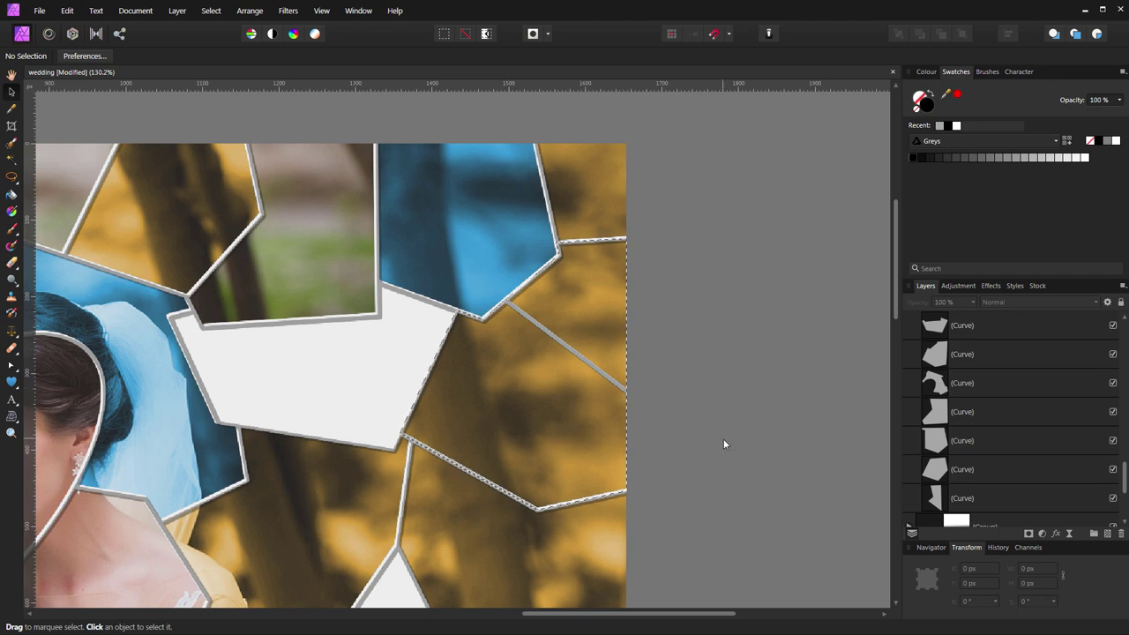
pyautogui.scroll(-5, 1022, 404)
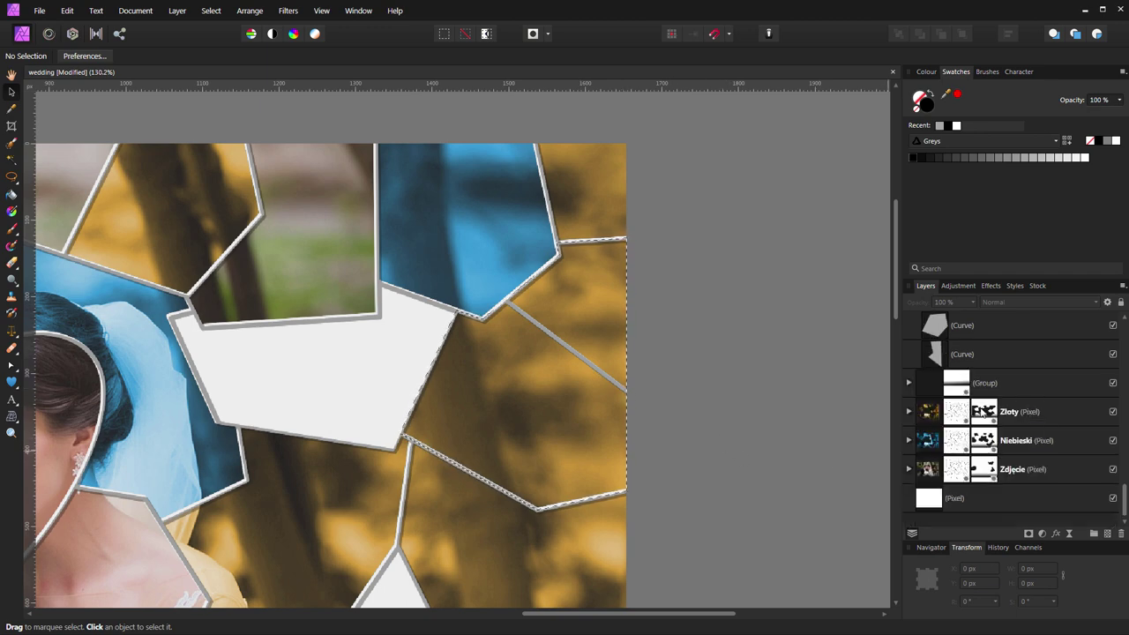
pyautogui.click(983, 411)
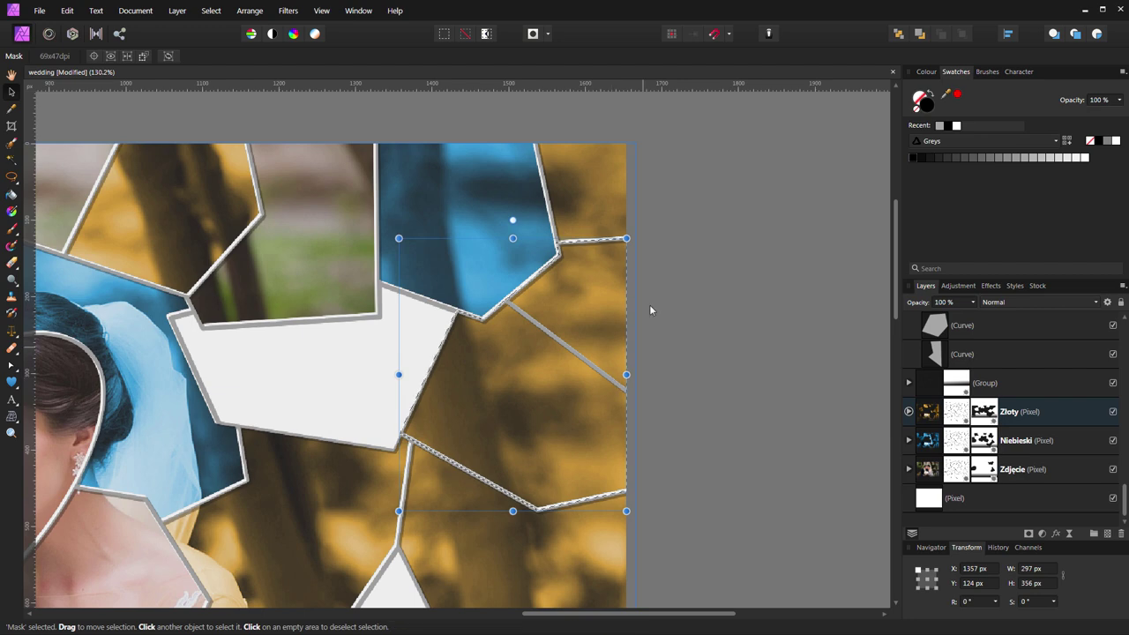
pyautogui.click(16, 246)
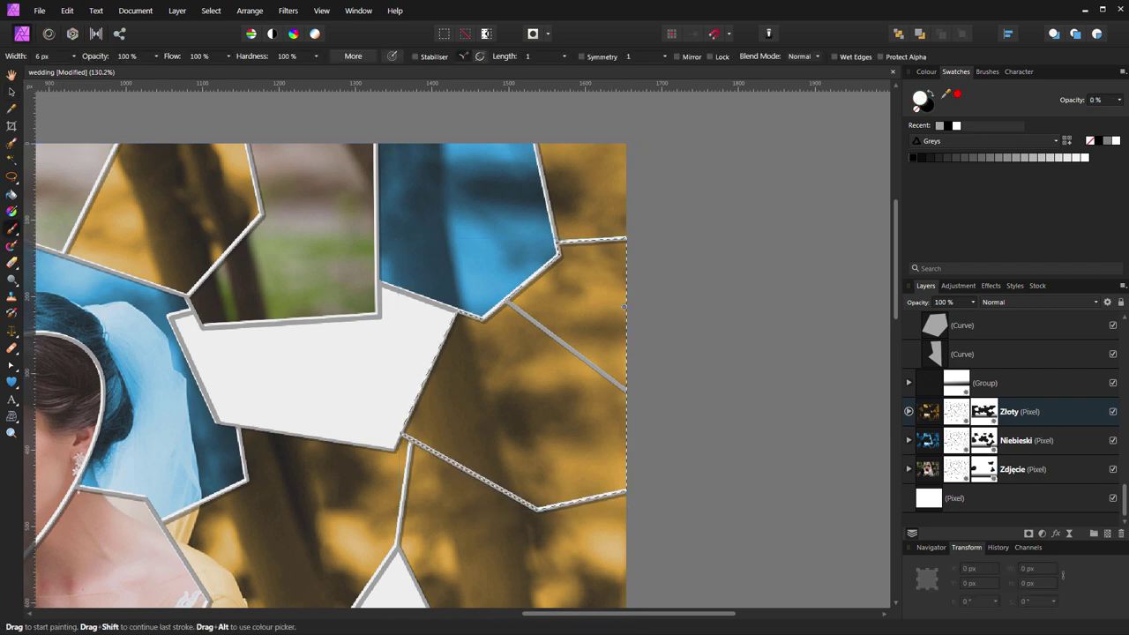
# Paint out the gold tint from the right-edge shard and its borders on the Zloty mask.
pyautogui.press('[')
pyautogui.scroll(1, 603, 303)
pyautogui.scroll(1, 603, 303)
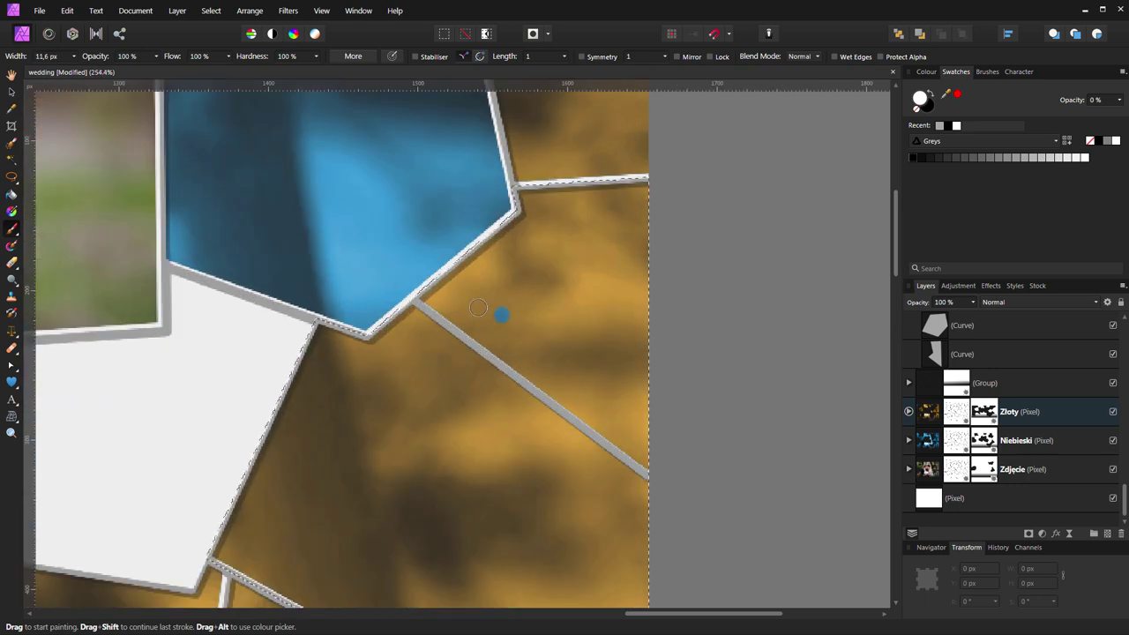
pyautogui.press(']')
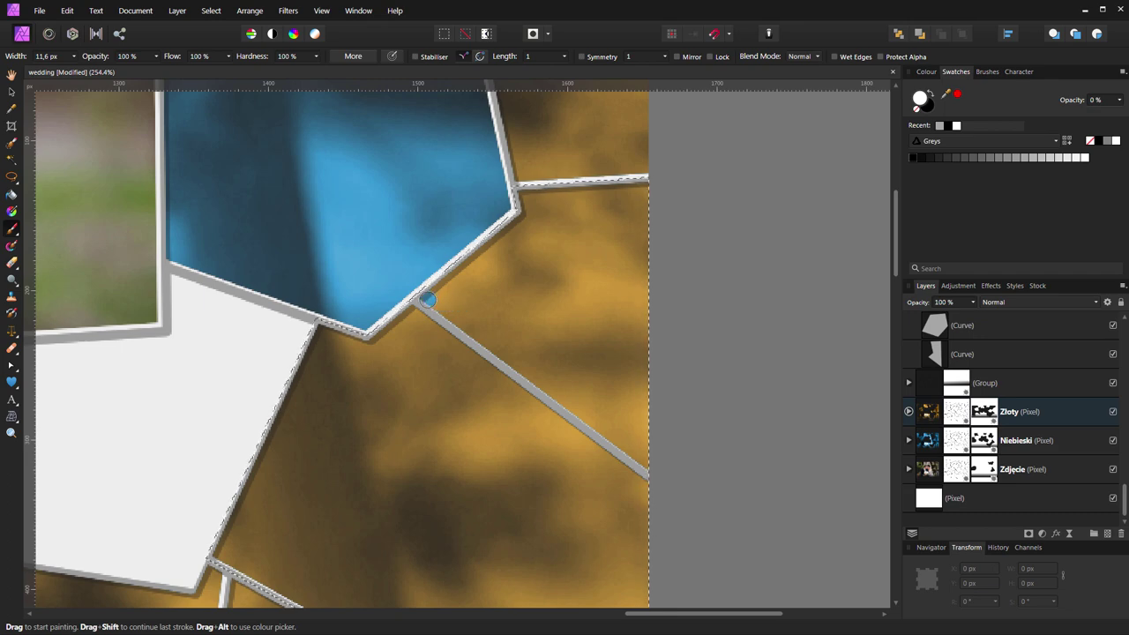
pyautogui.click(623, 439)
pyautogui.keyDown('shift'); pyautogui.click(650, 479); pyautogui.keyUp('shift')
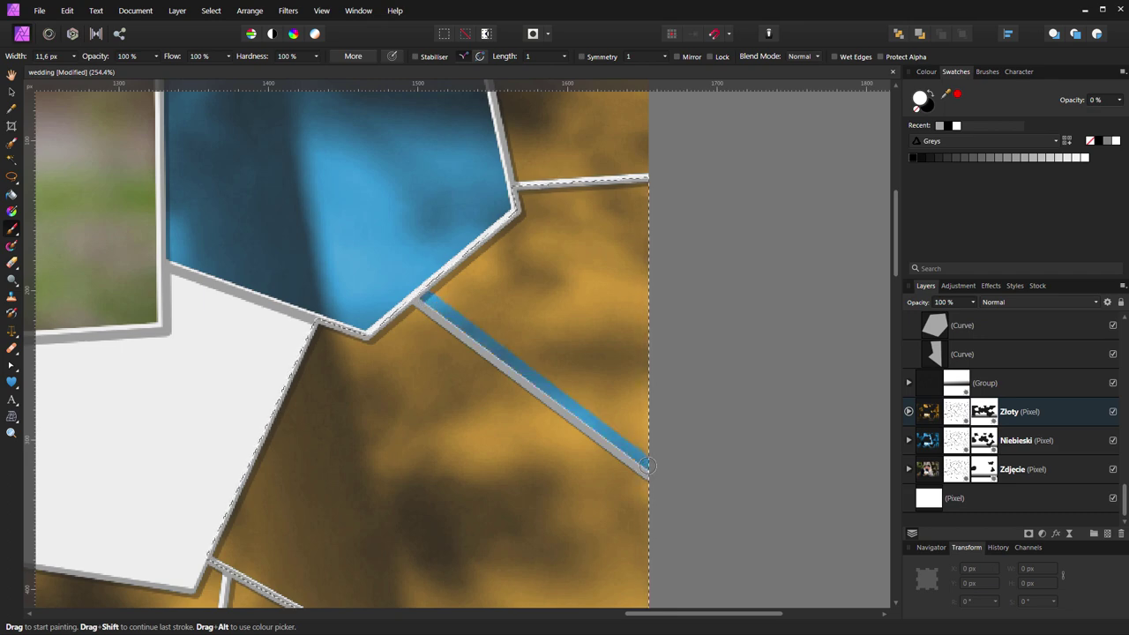
pyautogui.moveTo(640, 440)
pyautogui.mouseDown()
pyautogui.moveTo(646, 421)
pyautogui.moveTo(422, 278)
pyautogui.mouseUp()
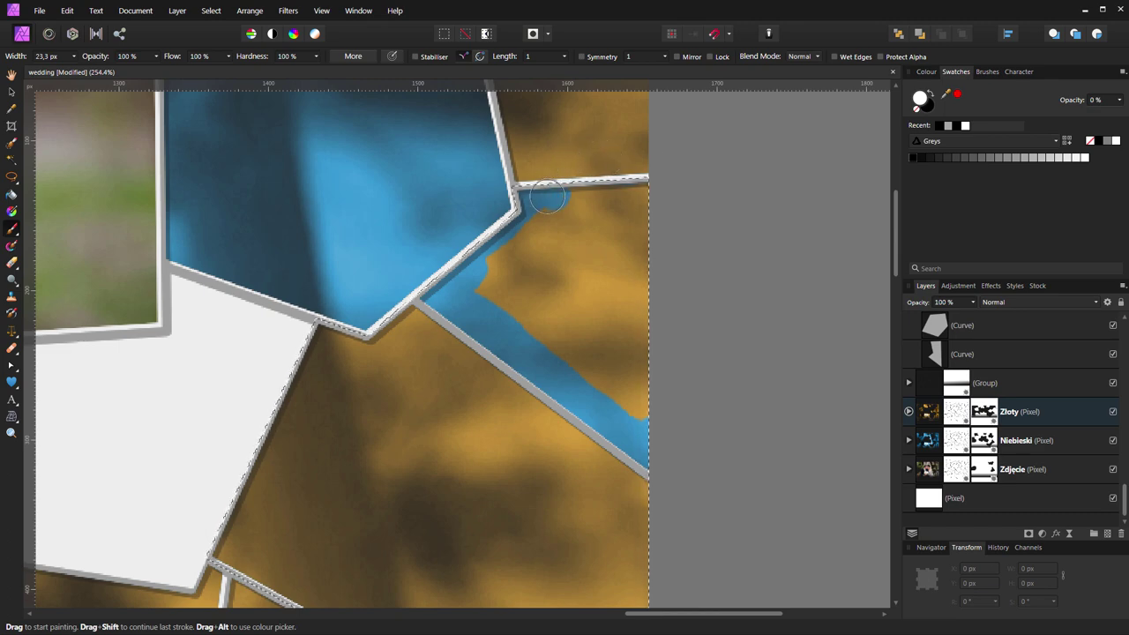
pyautogui.moveTo(545, 201); pyautogui.dragTo(654, 188)
pyautogui.moveTo(646, 411)
pyautogui.mouseDown()
pyautogui.moveTo(546, 349)
pyautogui.moveTo(494, 282)
pyautogui.moveTo(538, 220)
pyautogui.moveTo(631, 252)
pyautogui.moveTo(612, 353)
pyautogui.moveTo(568, 339)
pyautogui.moveTo(529, 256)
pyautogui.moveTo(536, 314)
pyautogui.moveTo(601, 330)
pyautogui.moveTo(583, 231)
pyautogui.moveTo(605, 283)
pyautogui.mouseUp()
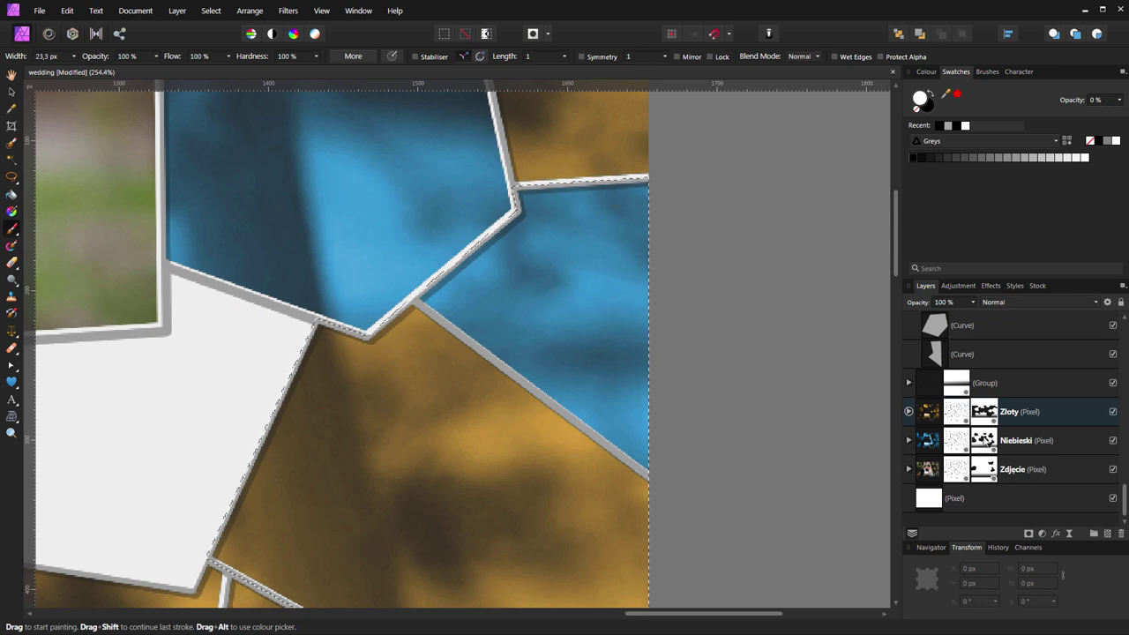
# Paint the blue tint off the right-edge shard on the Niebieski mask, then zoom out.
pyautogui.hotkey('alt', '[')
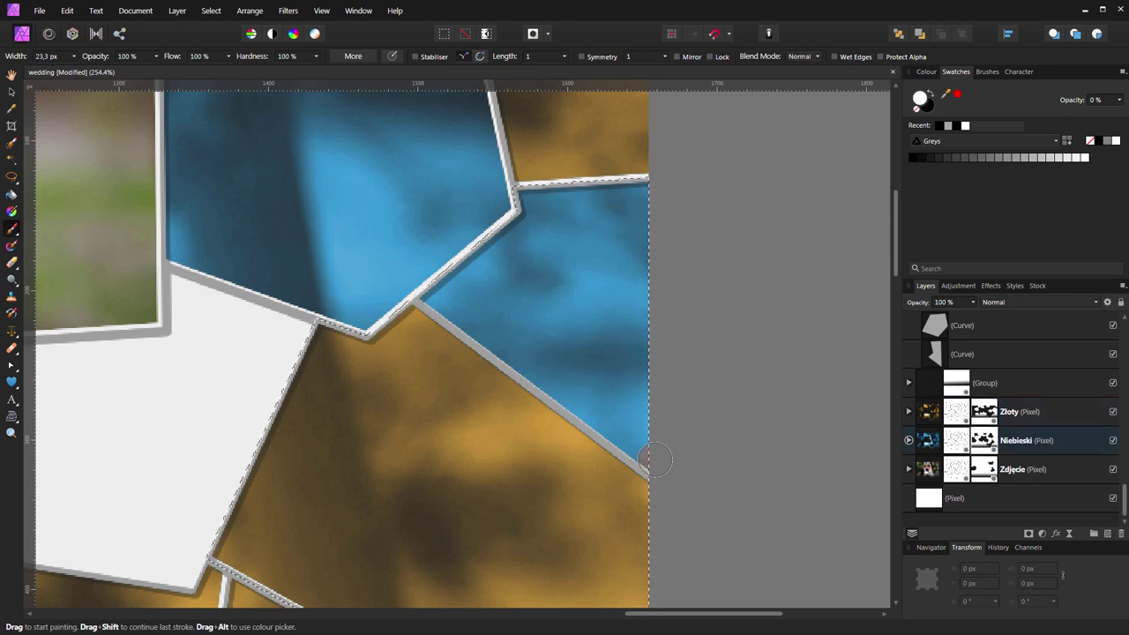
pyautogui.keyDown('shift'); pyautogui.click(434, 297); pyautogui.keyUp('shift')
pyautogui.moveTo(496, 253); pyautogui.dragTo(527, 216)
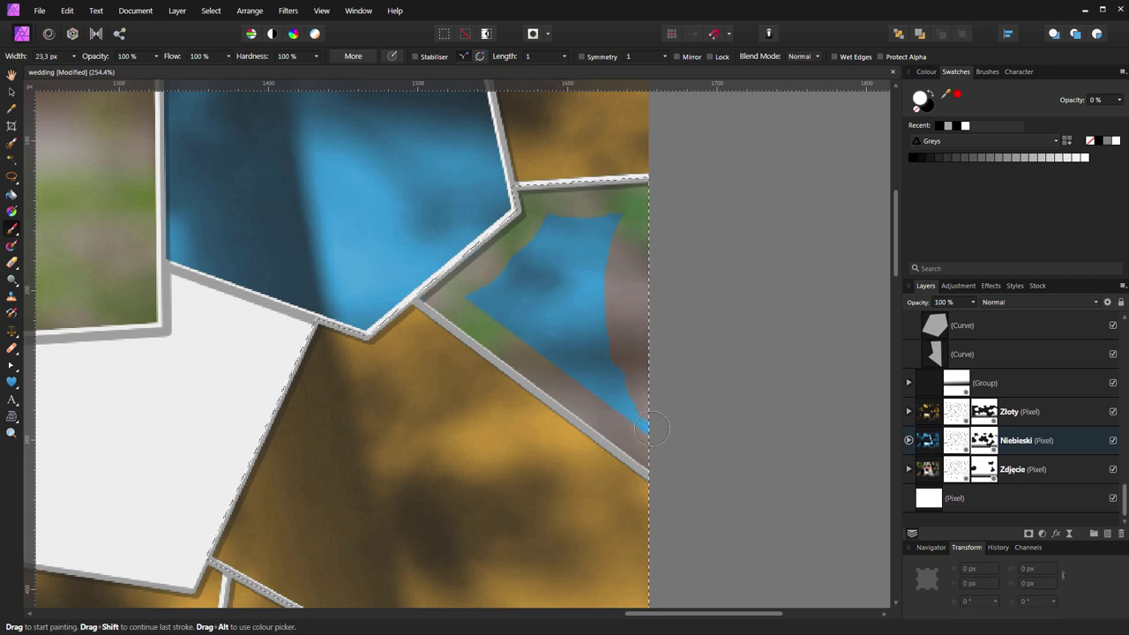
pyautogui.moveTo(651, 428)
pyautogui.mouseDown()
pyautogui.moveTo(476, 304)
pyautogui.moveTo(534, 240)
pyautogui.mouseUp()
pyautogui.moveTo(516, 278); pyautogui.dragTo(492, 315)
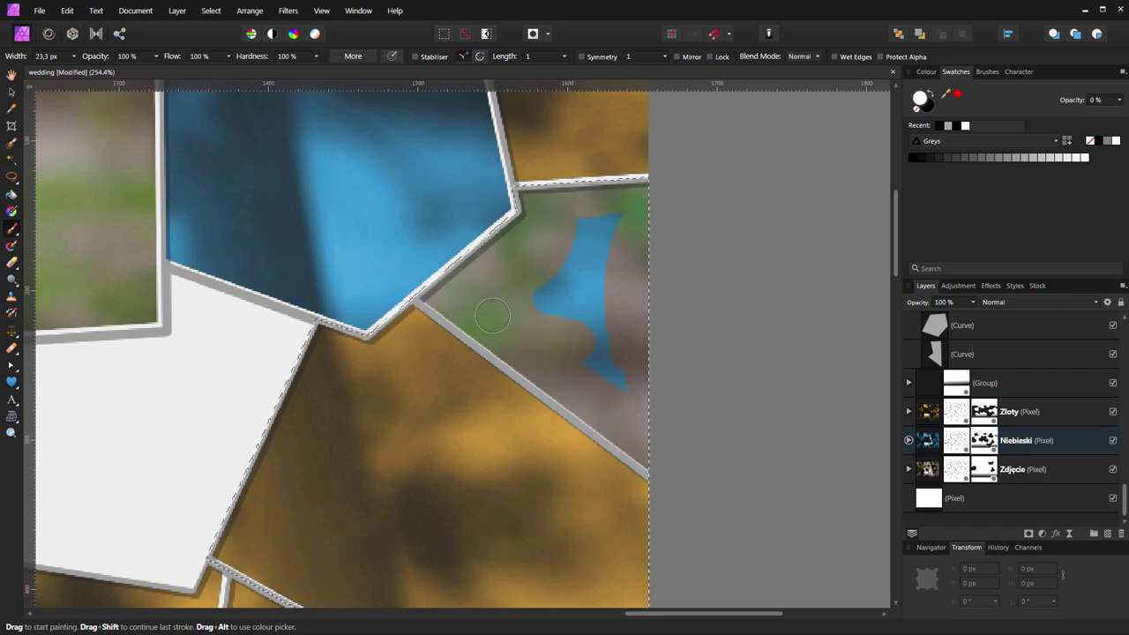
pyautogui.moveTo(639, 381); pyautogui.dragTo(609, 362)
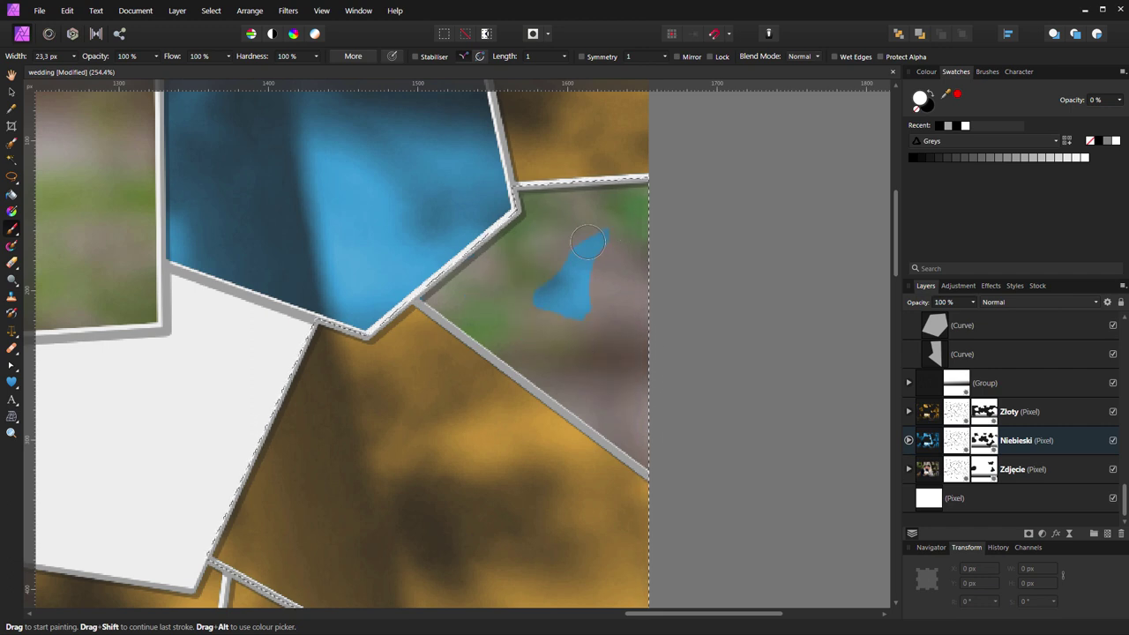
pyautogui.moveTo(625, 224)
pyautogui.mouseDown()
pyautogui.moveTo(555, 291)
pyautogui.moveTo(581, 304)
pyautogui.mouseUp()
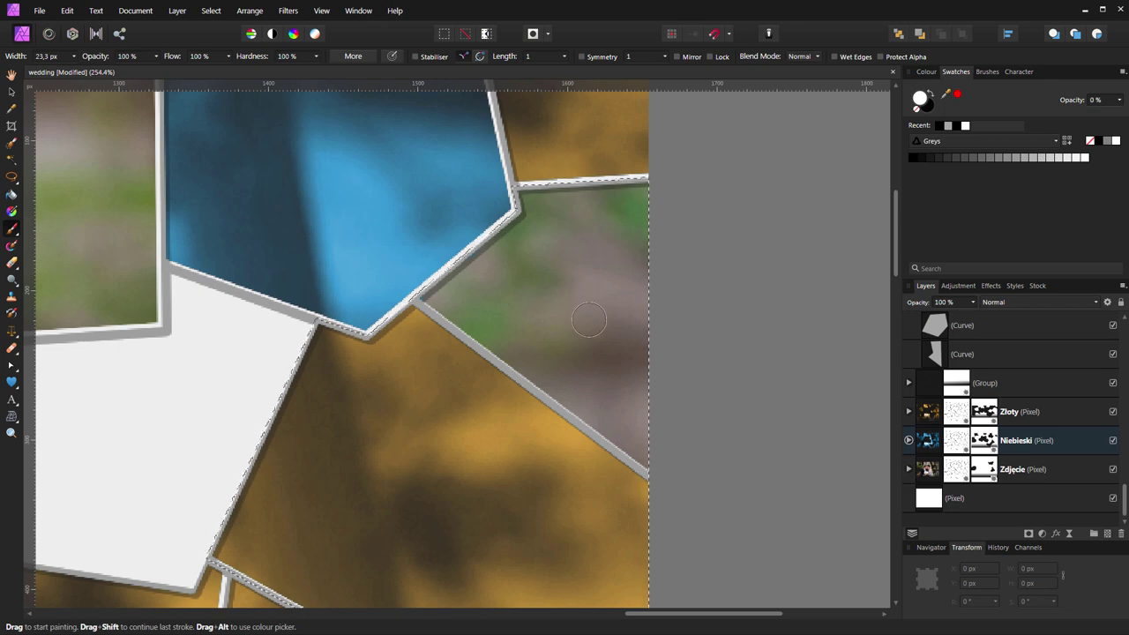
pyautogui.scroll(-2, 582, 321)
pyautogui.scroll(-2, 585, 324)
pyautogui.scroll(-2, 589, 328)
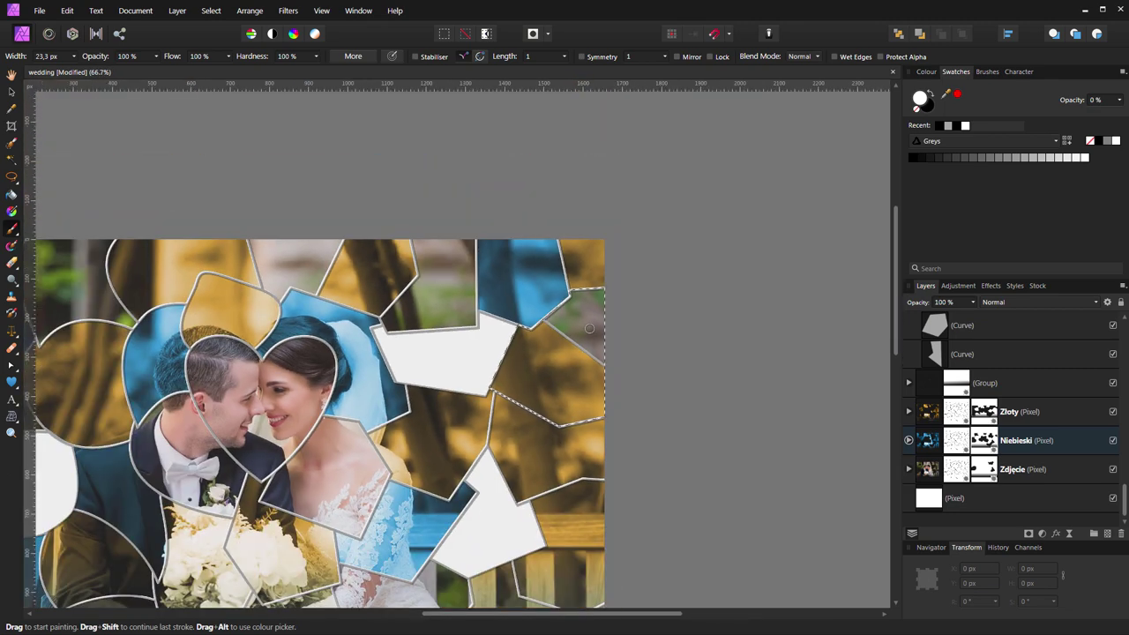
pyautogui.press('space')
# Flood-fill the Zloty layer's mask inside a right-edge shard, removing its gold so it turns blue.
pyautogui.moveTo(702, 372); pyautogui.dragTo(800, 284)
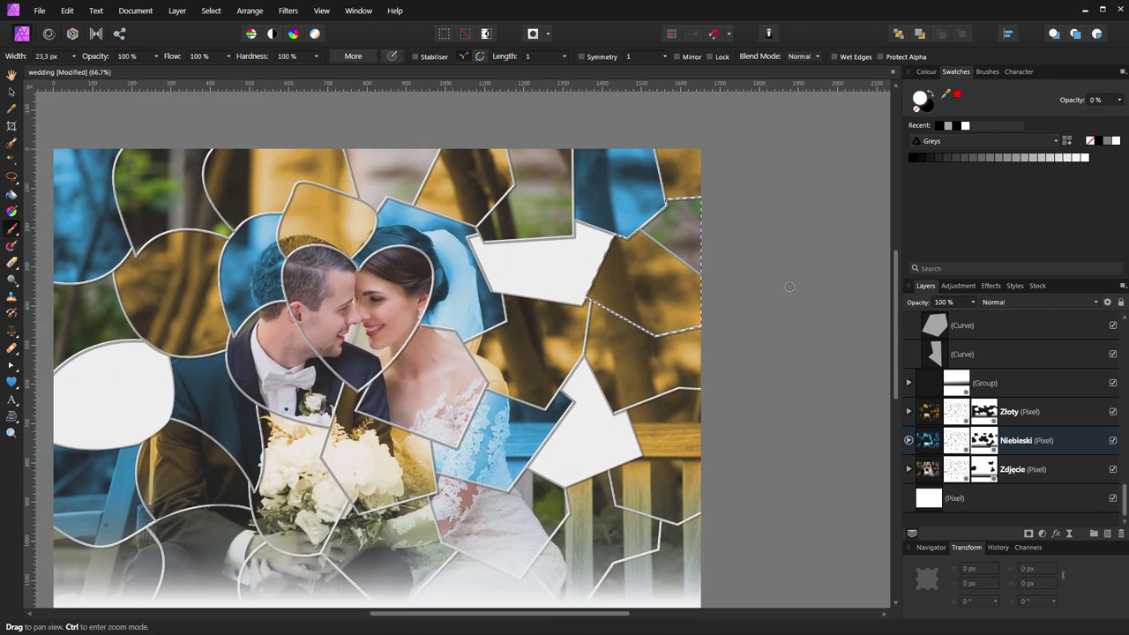
pyautogui.press('space')
pyautogui.press('v')
pyautogui.press('space')
pyautogui.moveTo(640, 413)
pyautogui.mouseDown()
pyautogui.moveTo(721, 396)
pyautogui.moveTo(717, 387)
pyautogui.mouseUp()
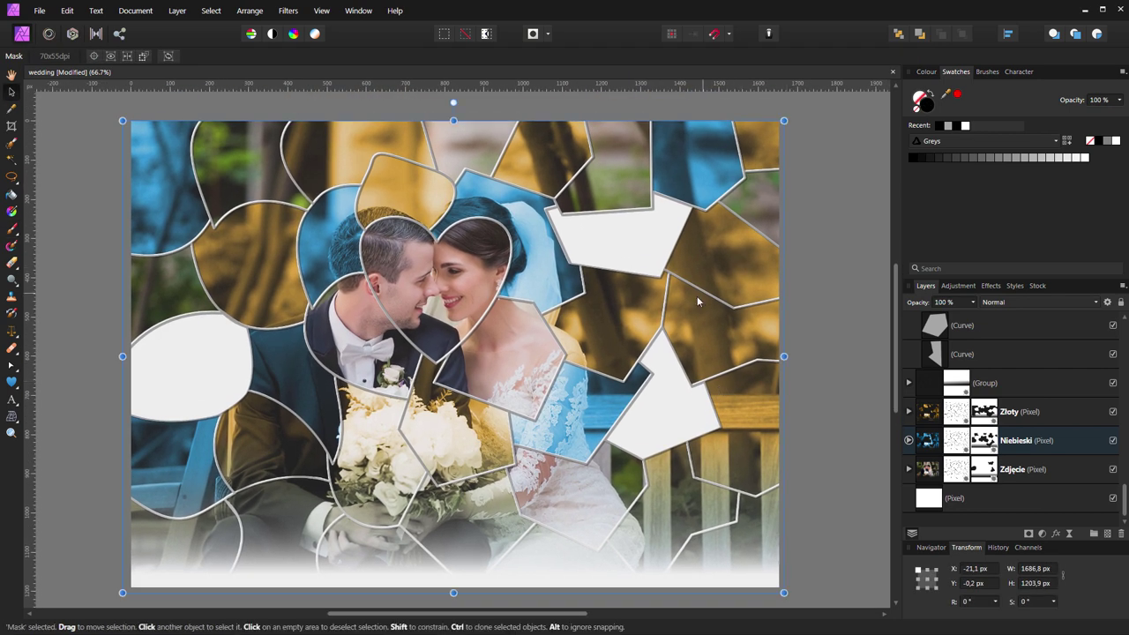
pyautogui.press('b')
pyautogui.click(728, 333)
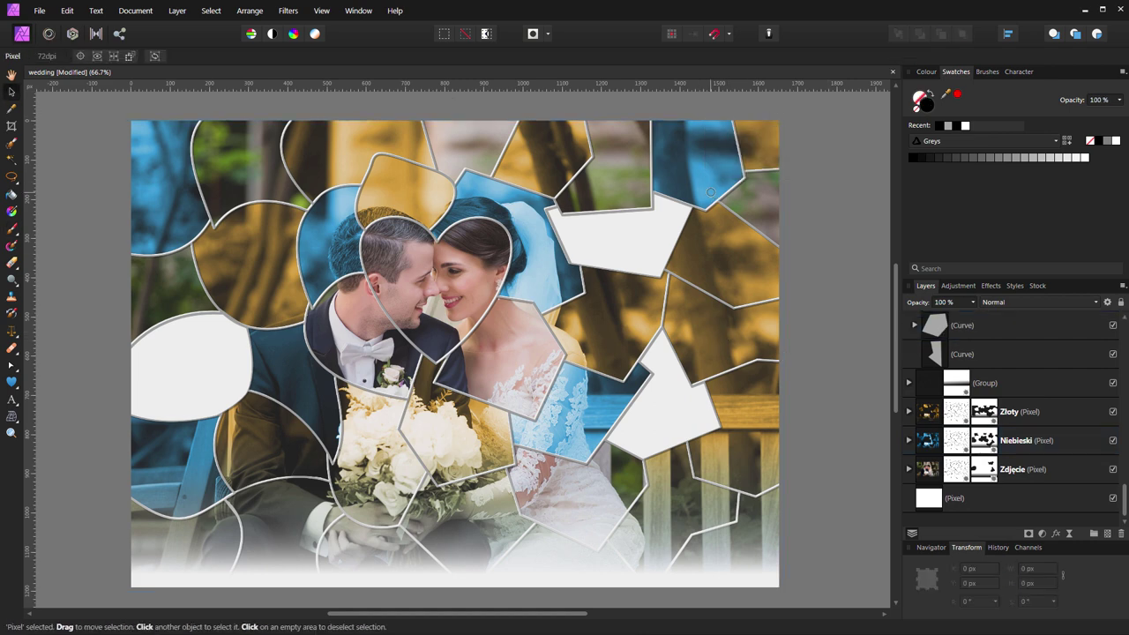
pyautogui.click(914, 326)
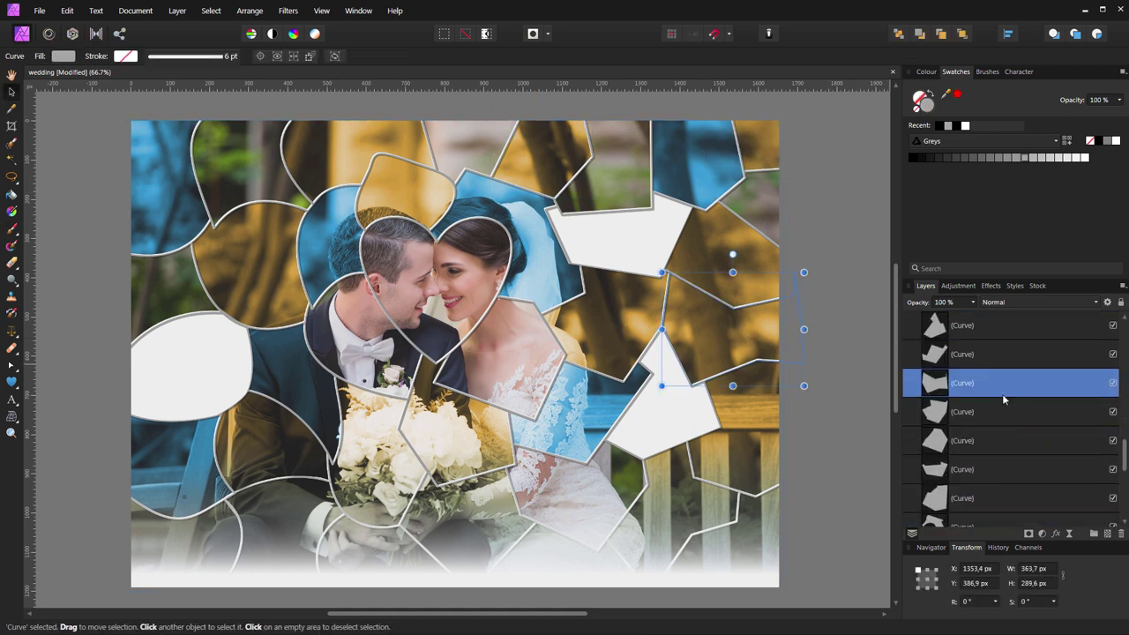
pyautogui.click(1023, 411)
pyautogui.press('g')
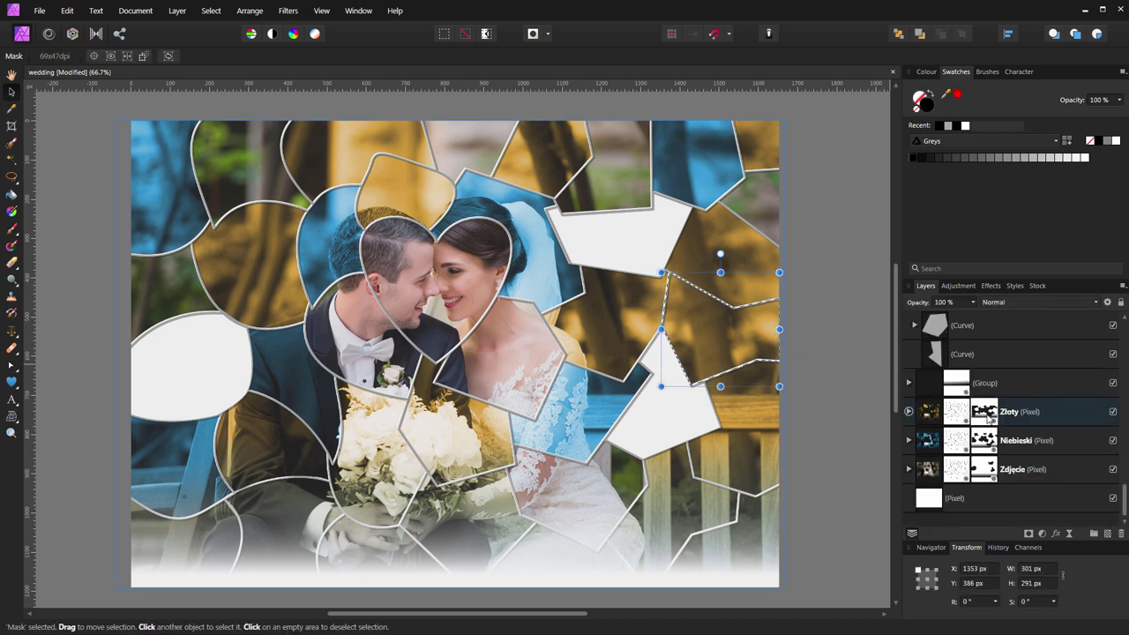
pyautogui.click(734, 332)
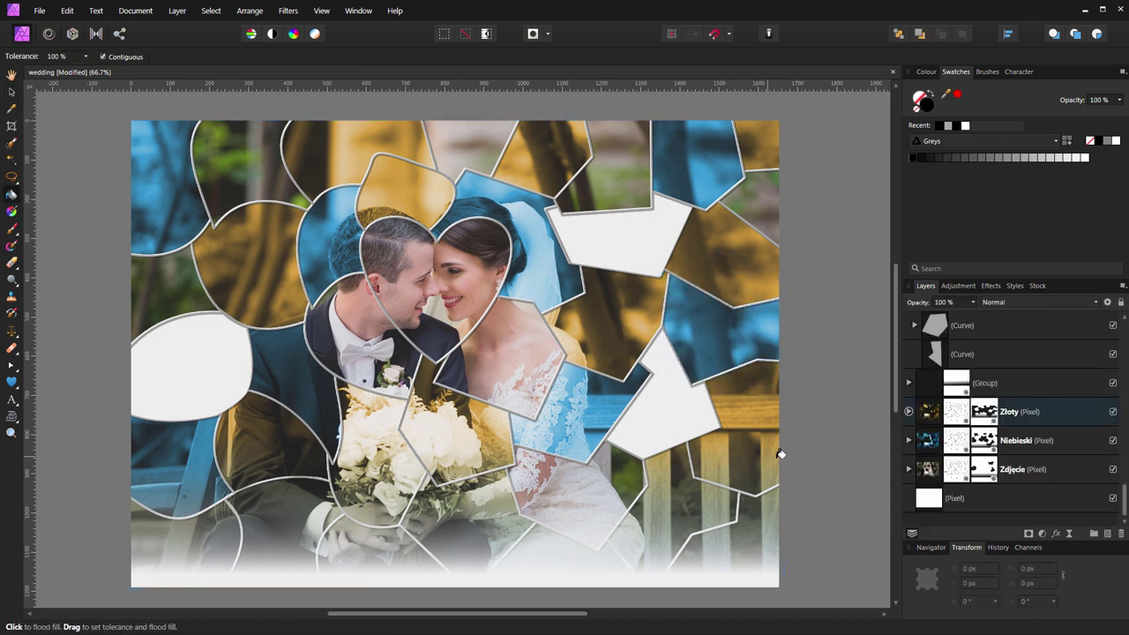
# Pan to the collage's lower part and reselect the Zloty layer's mask for flood filling.
pyautogui.moveTo(781, 454); pyautogui.dragTo(803, 354)
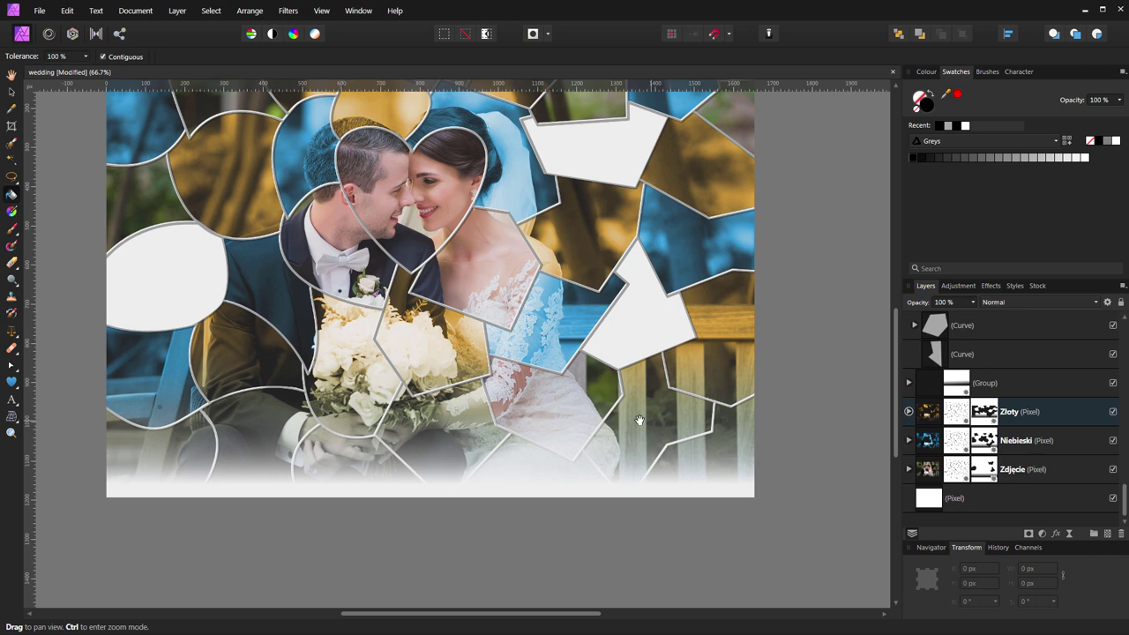
pyautogui.press('v')
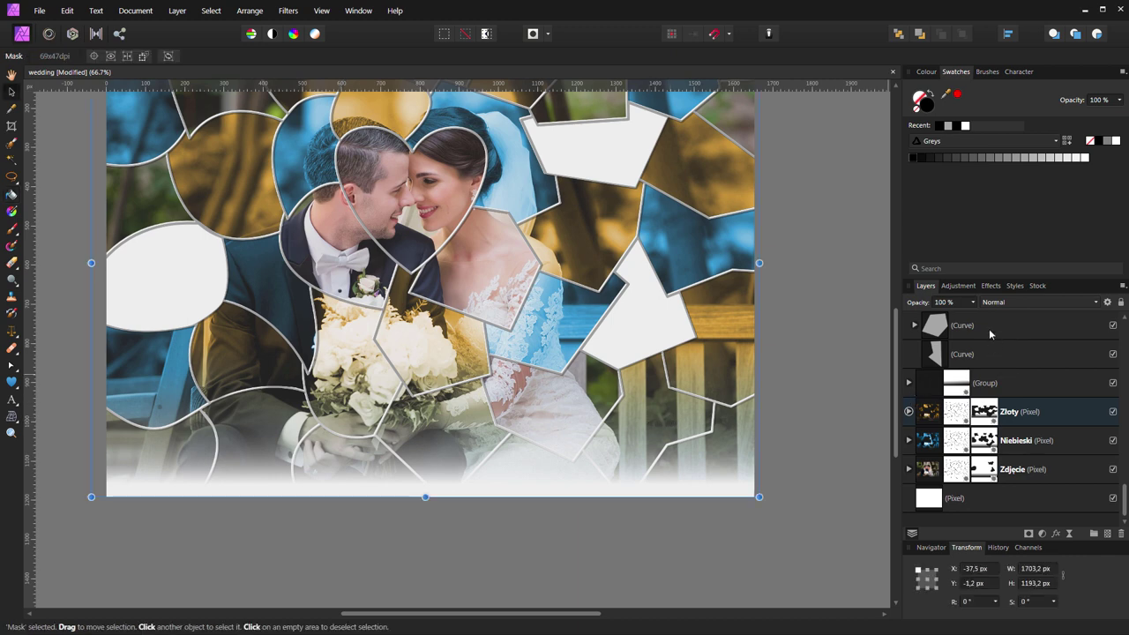
pyautogui.click(661, 424)
pyautogui.hotkey('ctrl', 'd')
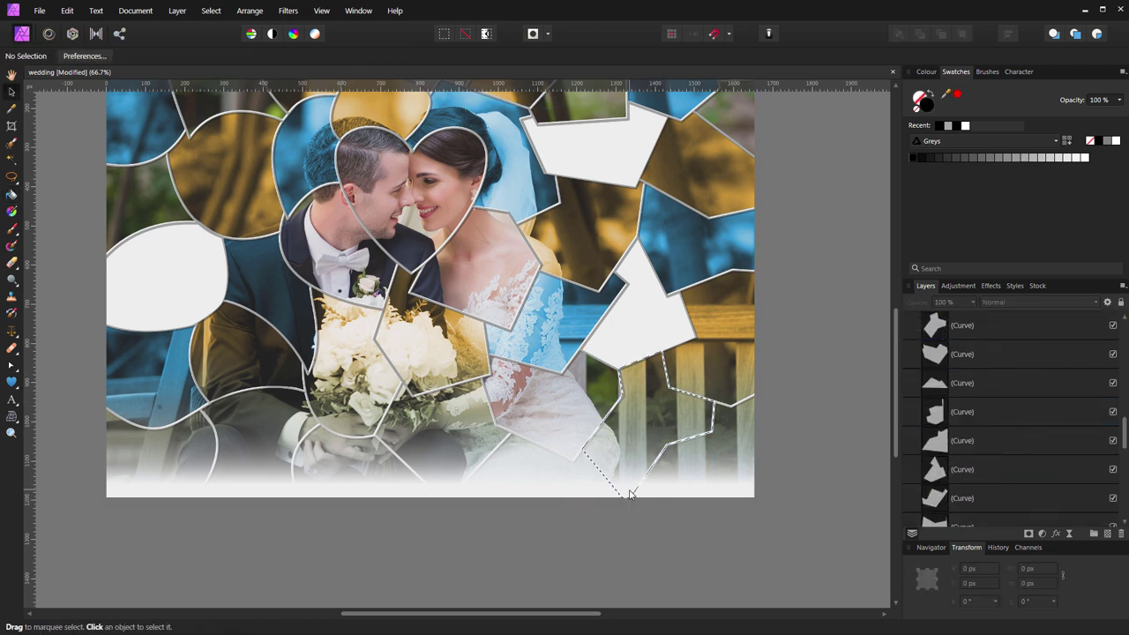
pyautogui.scroll(-5, 1004, 366)
pyautogui.scroll(-2, 981, 416)
pyautogui.click(1014, 411)
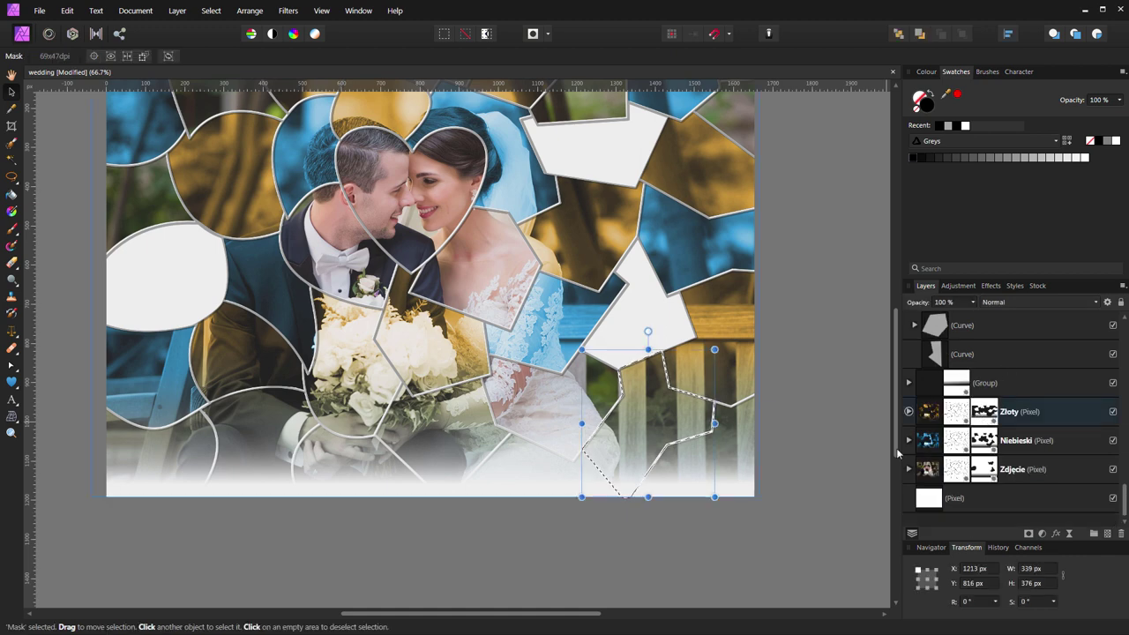
pyautogui.press('g')
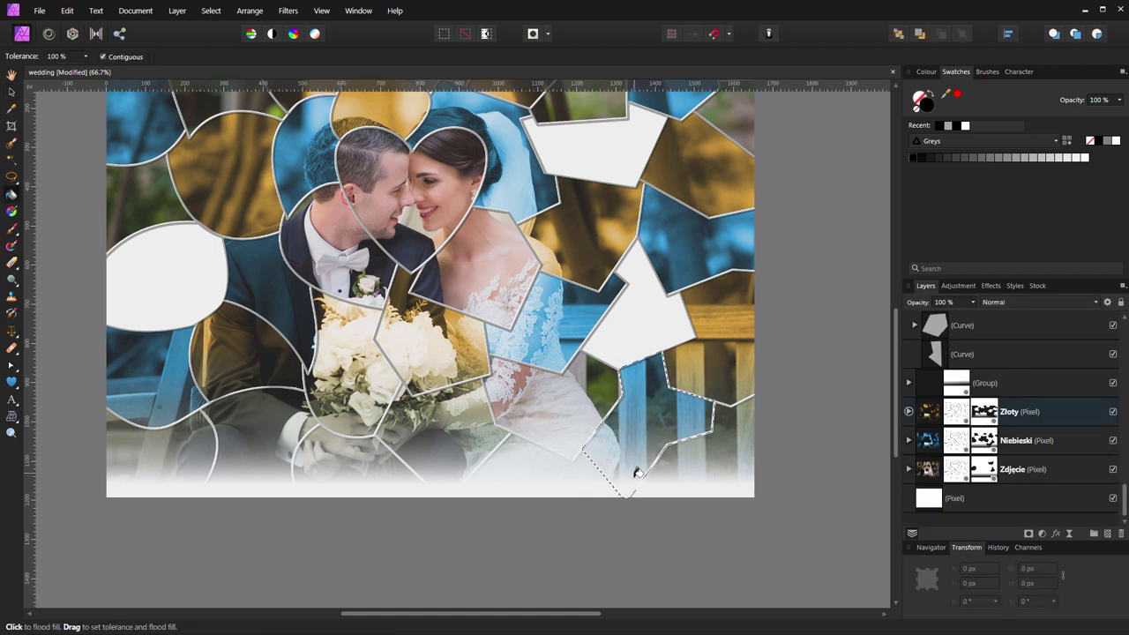
# Flood-fill the Zloty mask inside the outlined shard by the bride's skirt, tinting it blue.
pyautogui.press('v')
pyautogui.scroll(-3, 836, 469)
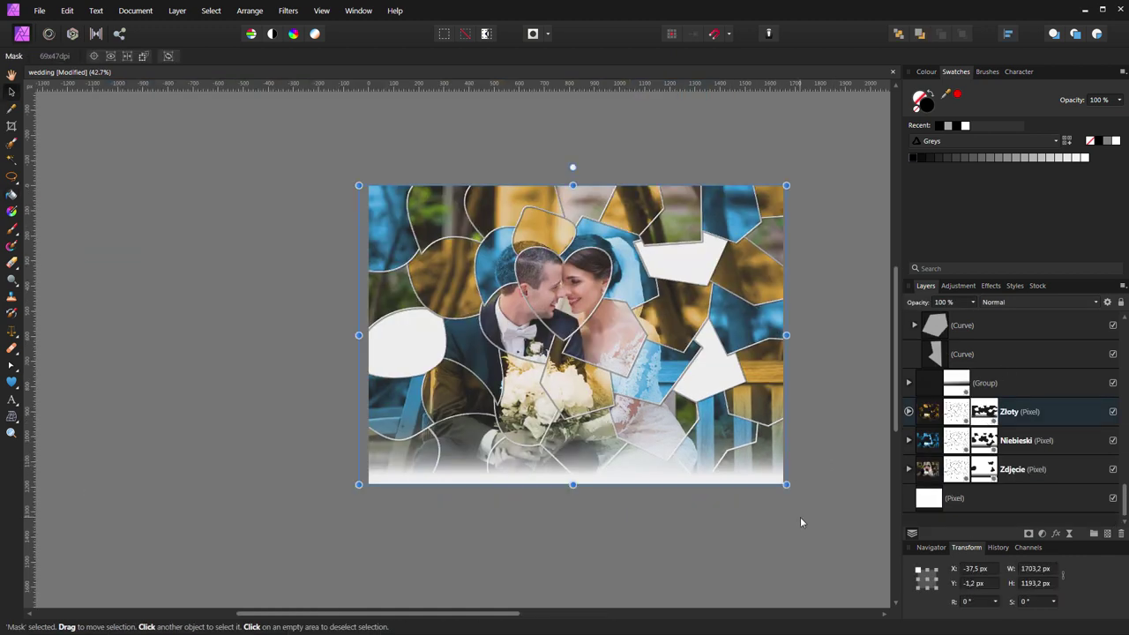
pyautogui.click(595, 452)
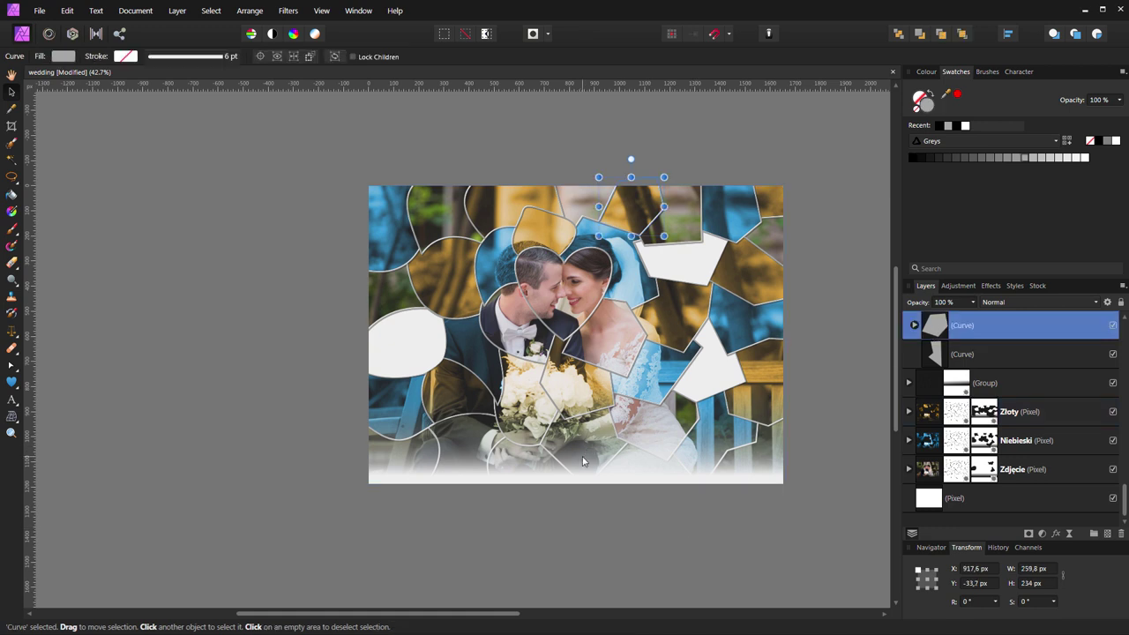
pyautogui.scroll(3, 1023, 370)
pyautogui.scroll(-5, 1022, 370)
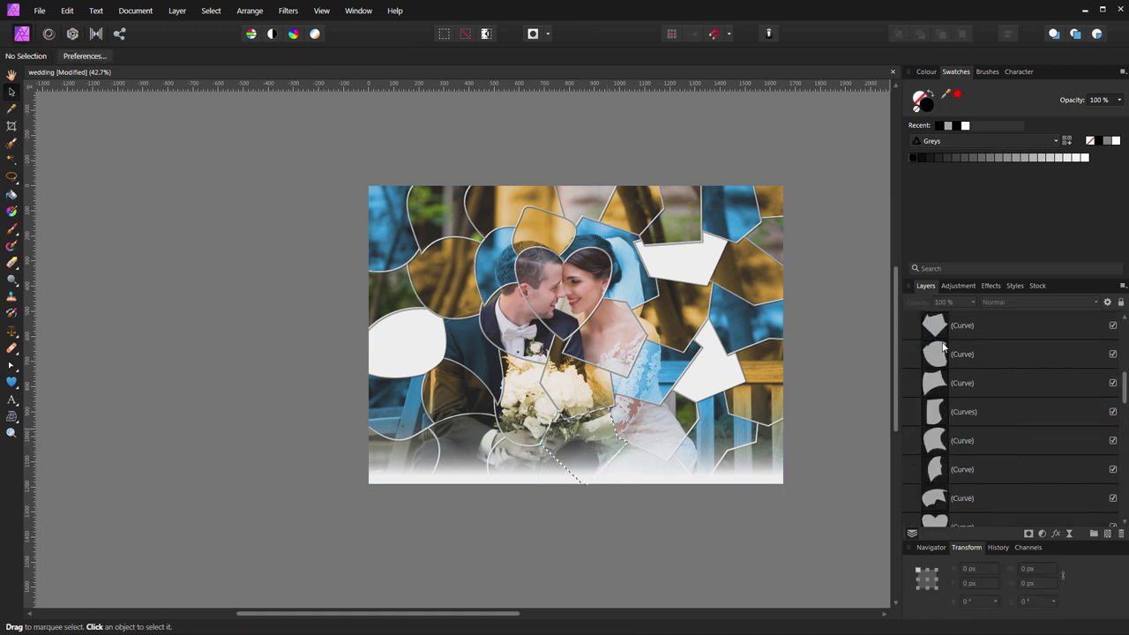
pyautogui.click(982, 416)
pyautogui.click(618, 438)
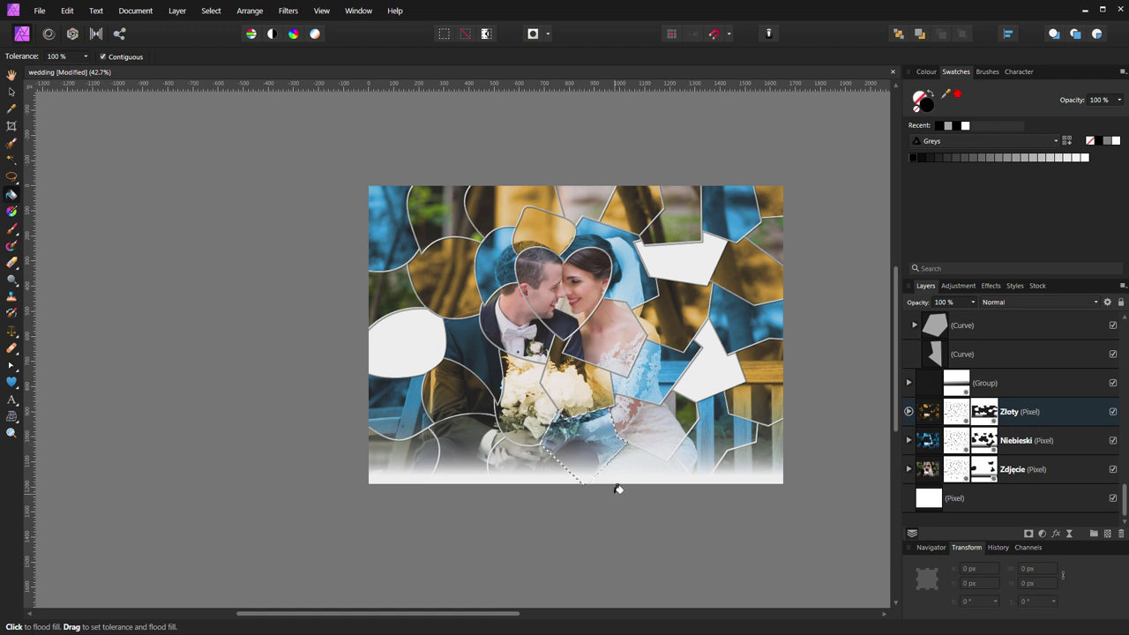
pyautogui.moveTo(825, 378); pyautogui.dragTo(713, 400)
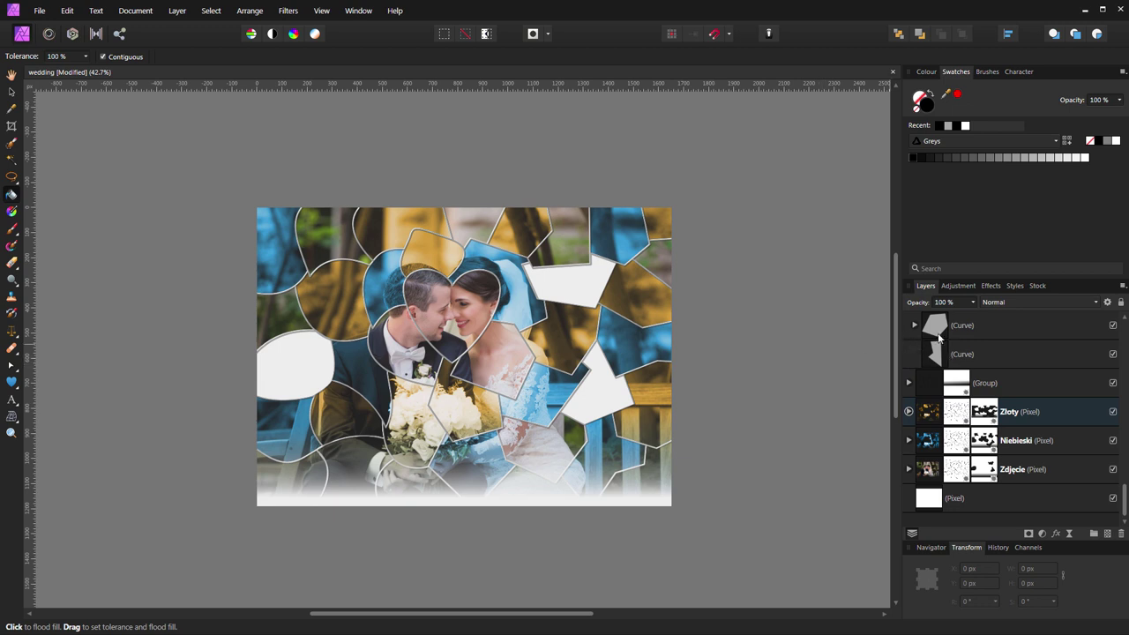
# Move the top-right polygon shard's layer out of the group to the top of the stack.
pyautogui.press('v')
pyautogui.click(943, 331)
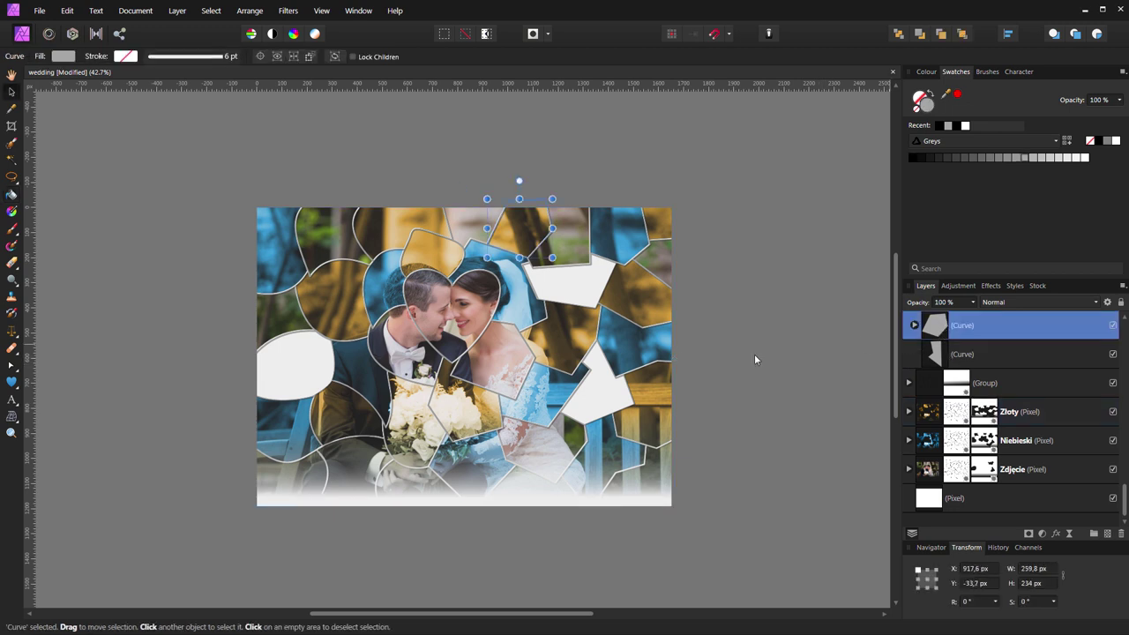
pyautogui.click(579, 282)
pyautogui.scroll(3, 1023, 379)
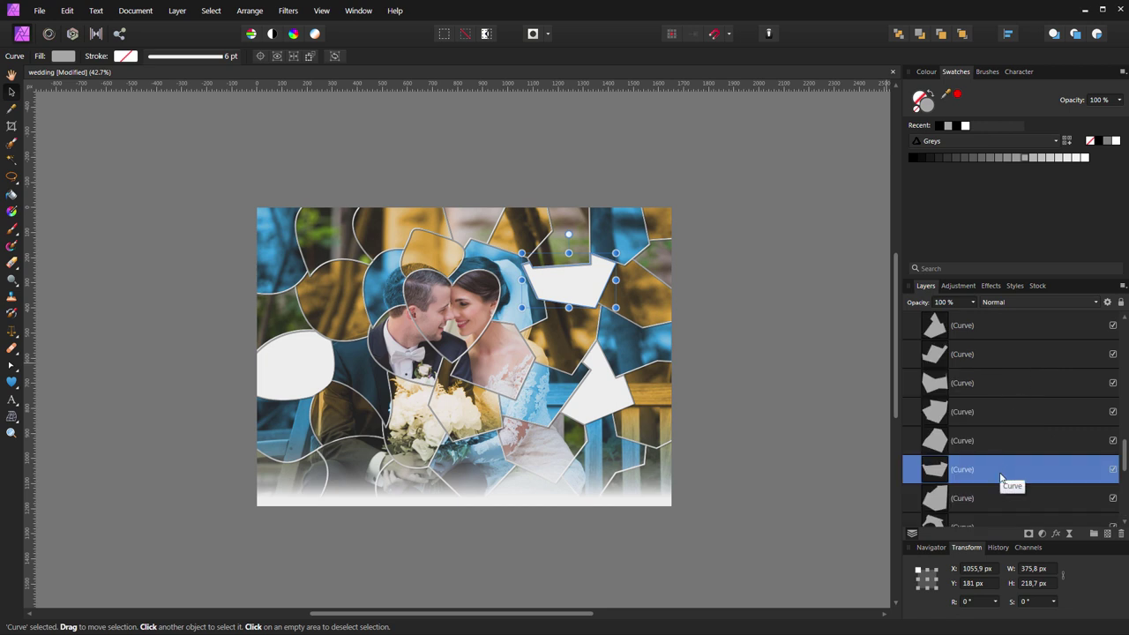
pyautogui.moveTo(1001, 477); pyautogui.dragTo(1000, 320)
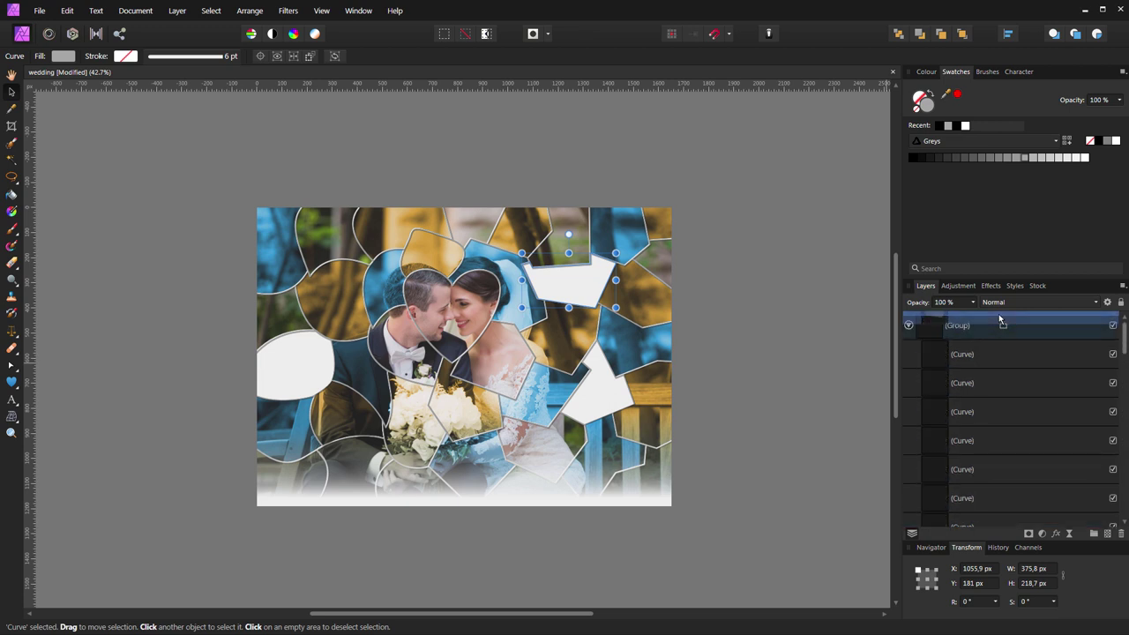
pyautogui.moveTo(1000, 320); pyautogui.dragTo(982, 309)
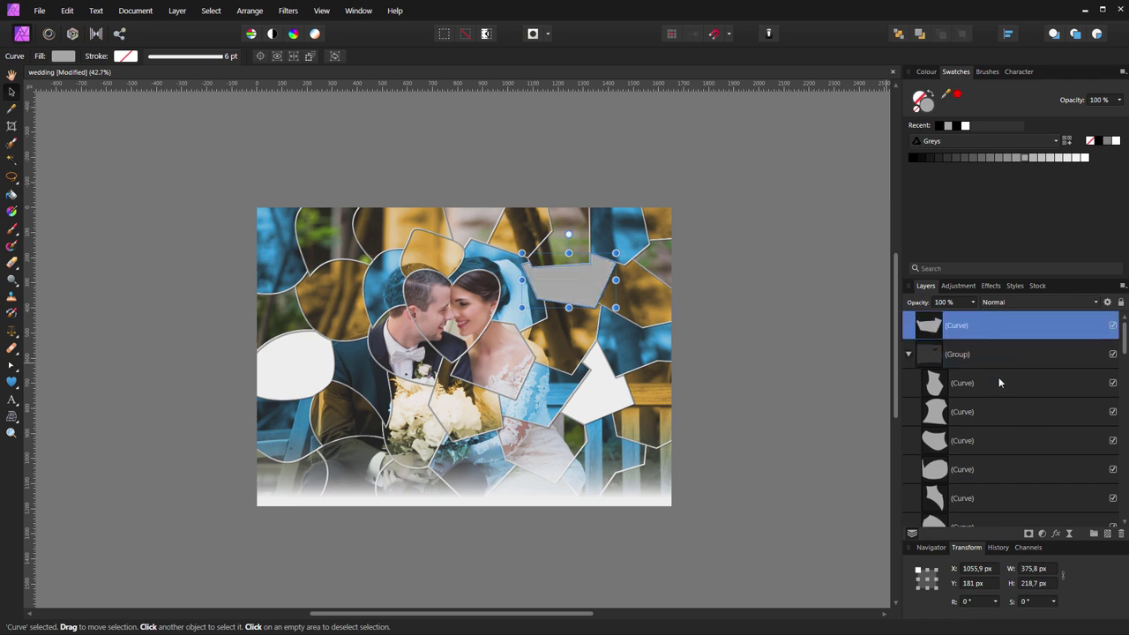
# Move the right-hand triangle shard's layer above the group at the stack top.
pyautogui.click(957, 382)
pyautogui.click(608, 395)
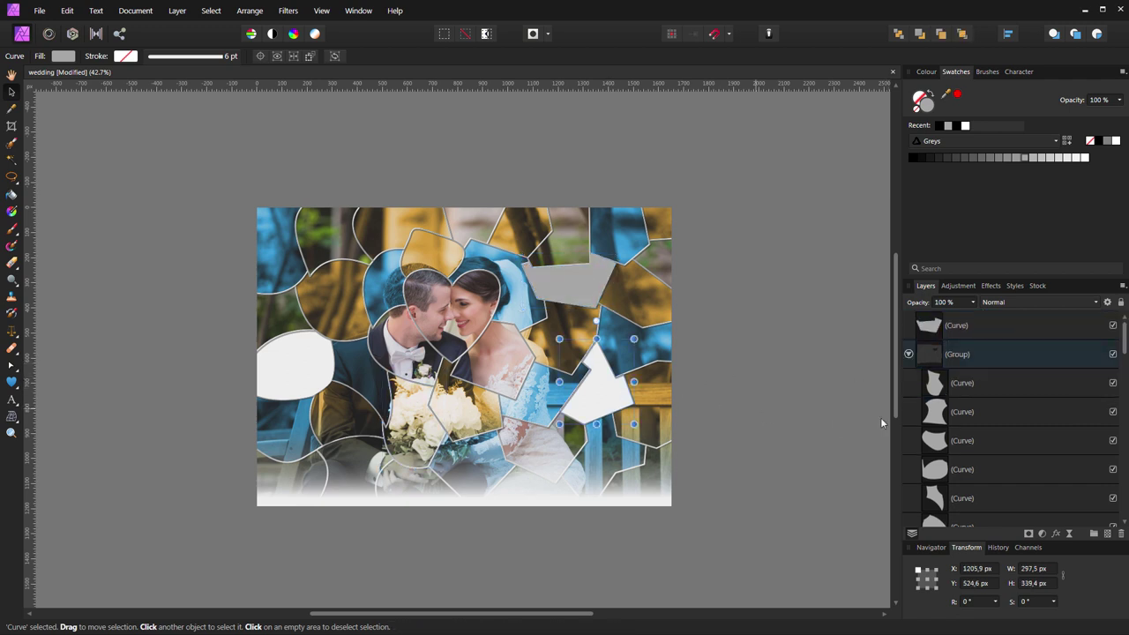
pyautogui.scroll(-5, 979, 436)
pyautogui.click(1008, 385)
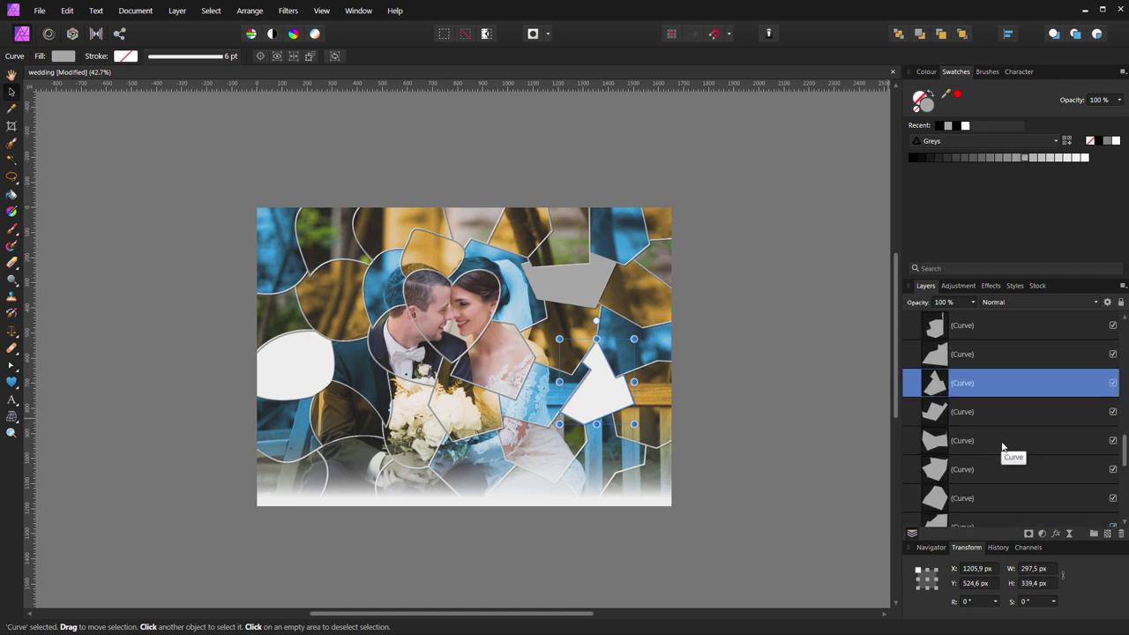
pyautogui.moveTo(1008, 385); pyautogui.dragTo(1006, 301)
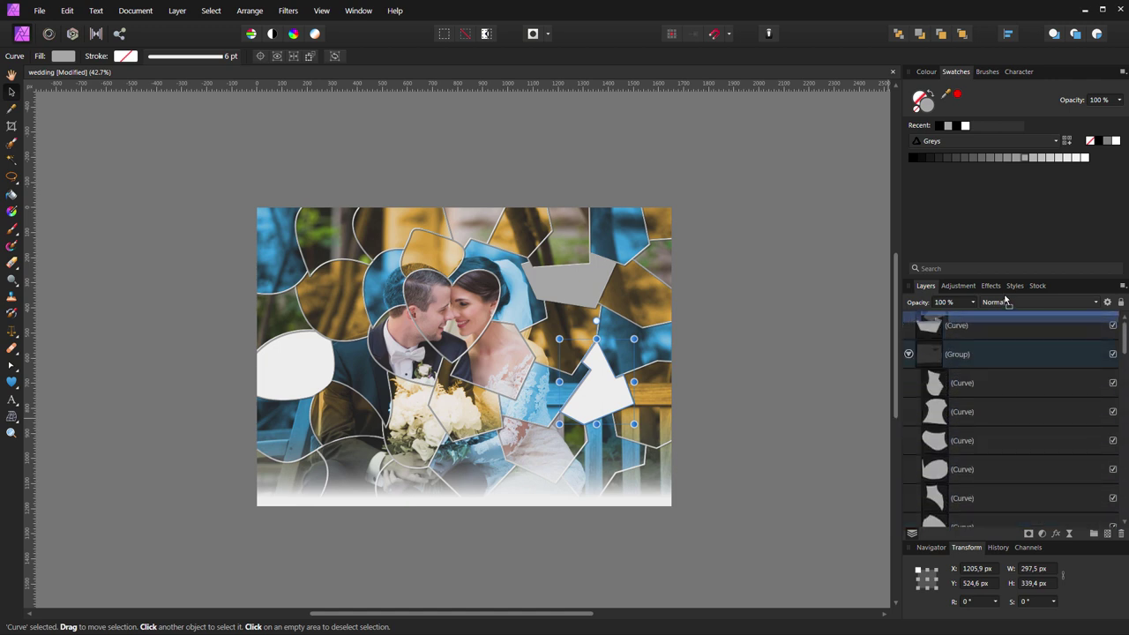
pyautogui.moveTo(1006, 301); pyautogui.dragTo(957, 321)
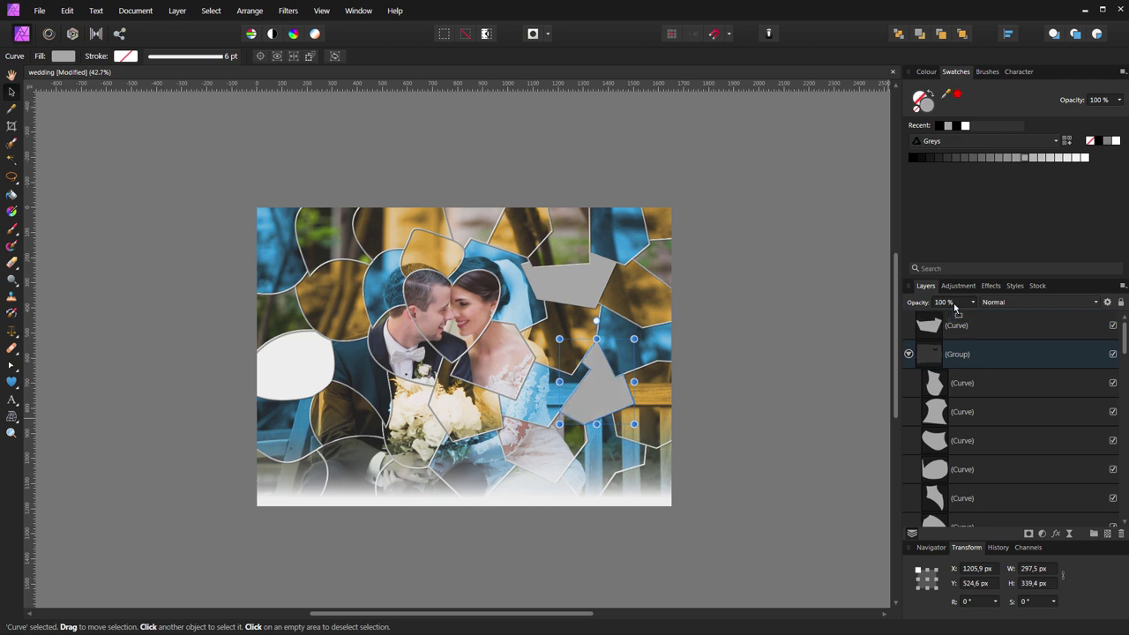
# Move the left oval shard's layer to the top of the layer stack.
pyautogui.click(905, 439)
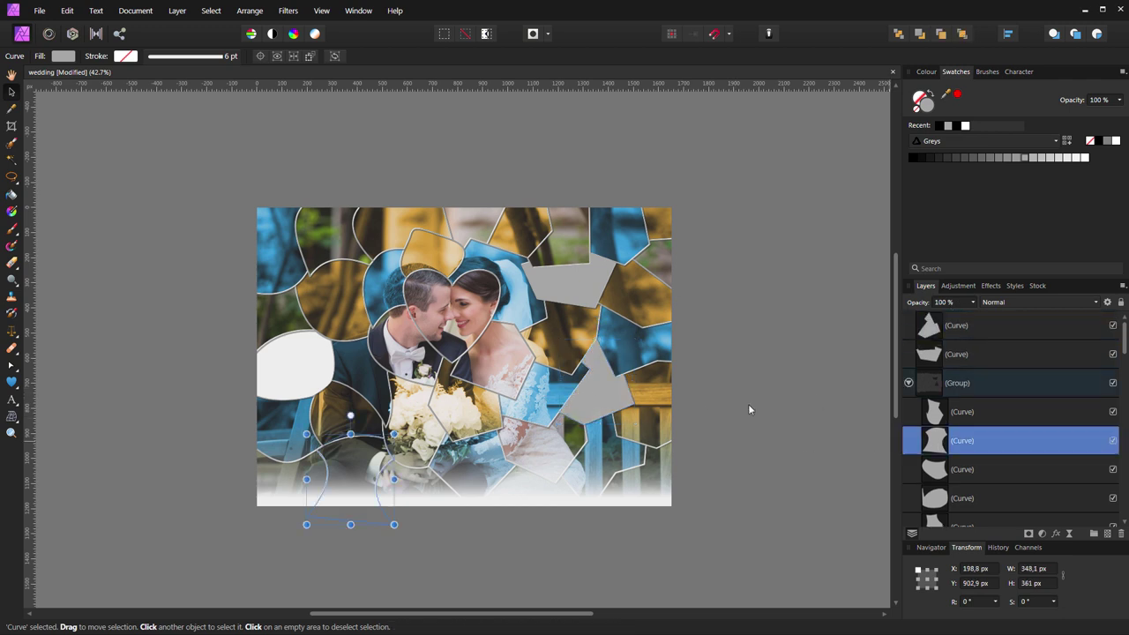
pyautogui.click(304, 370)
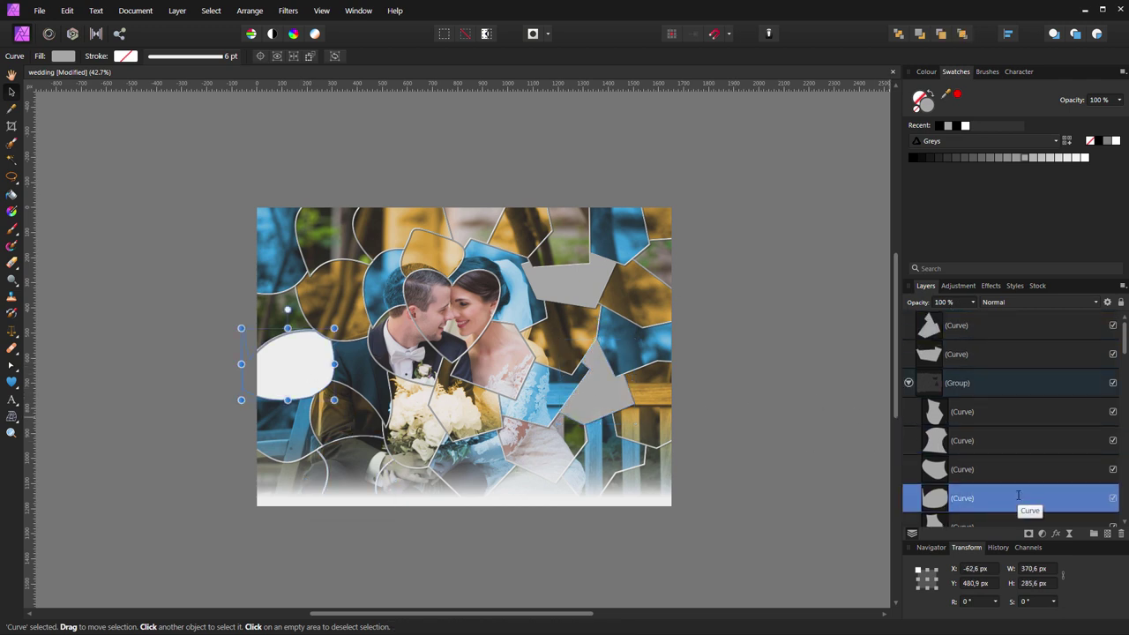
pyautogui.moveTo(1018, 496); pyautogui.dragTo(1010, 317)
# Hide the old shard group and group the polygon, triangle and oval shards together.
pyautogui.click(910, 413)
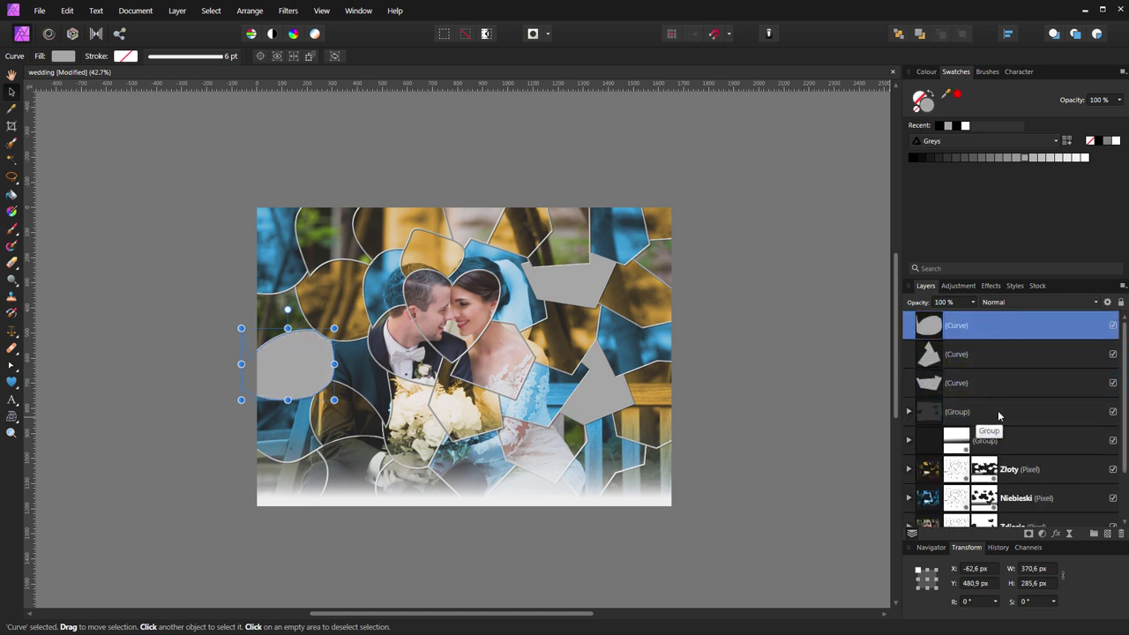
pyautogui.click(997, 412)
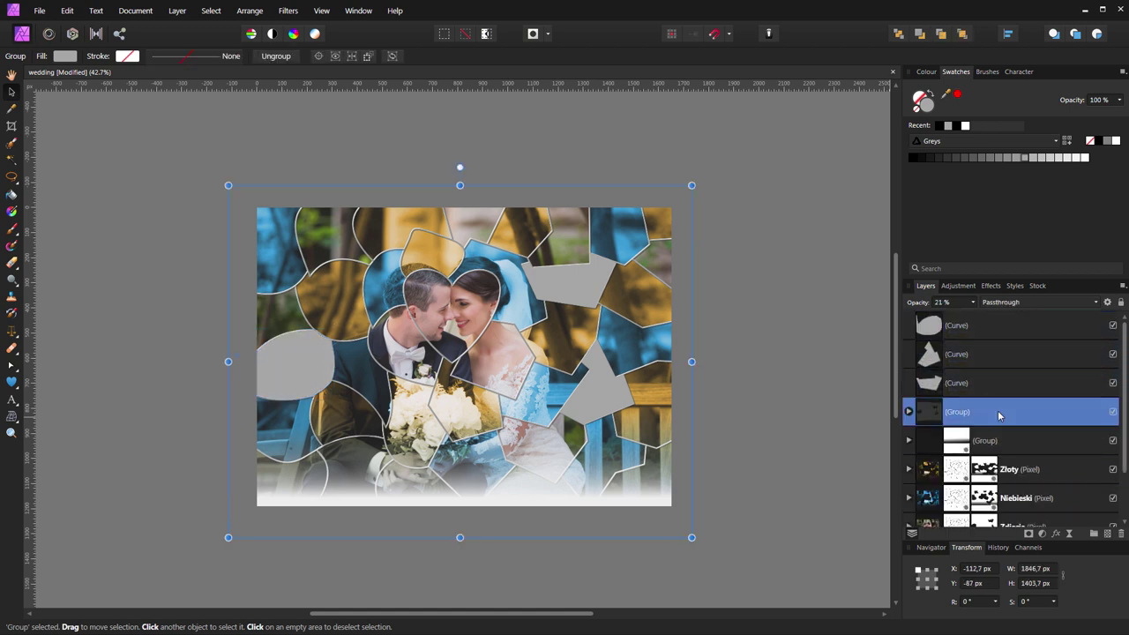
pyautogui.click(1112, 413)
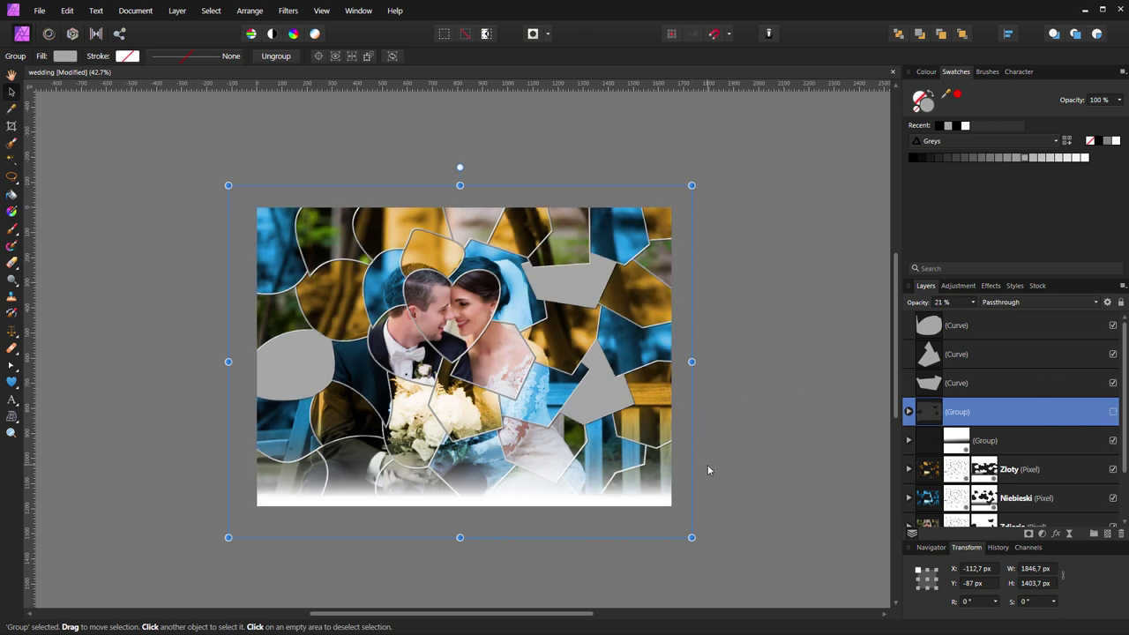
pyautogui.click(1019, 324)
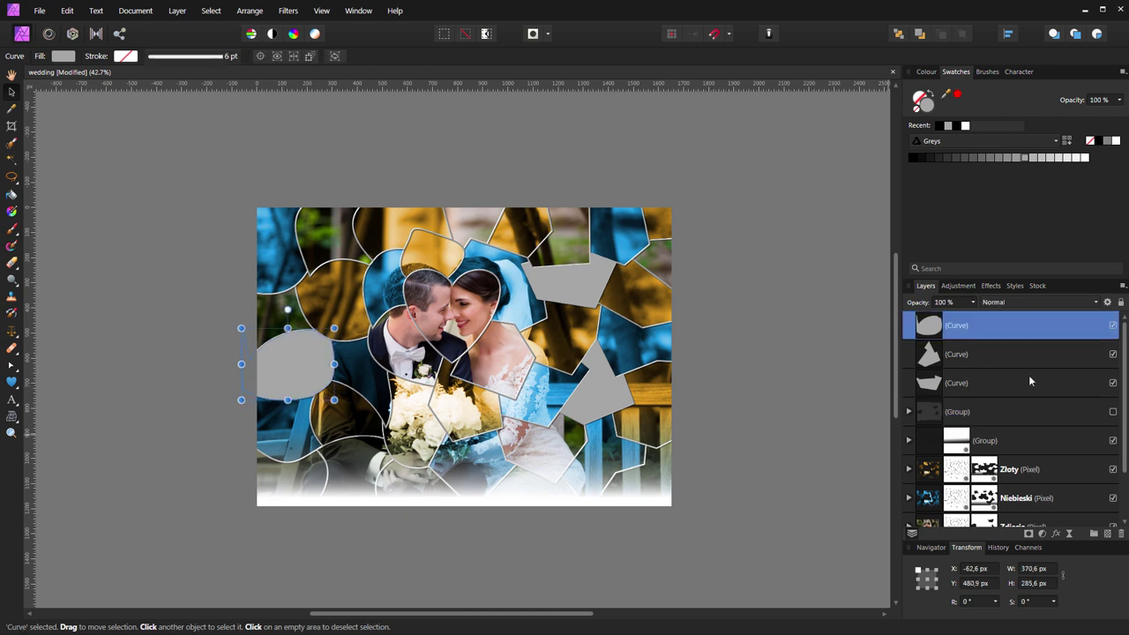
pyautogui.keyDown('shift'); pyautogui.click(1023, 390); pyautogui.keyUp('shift')
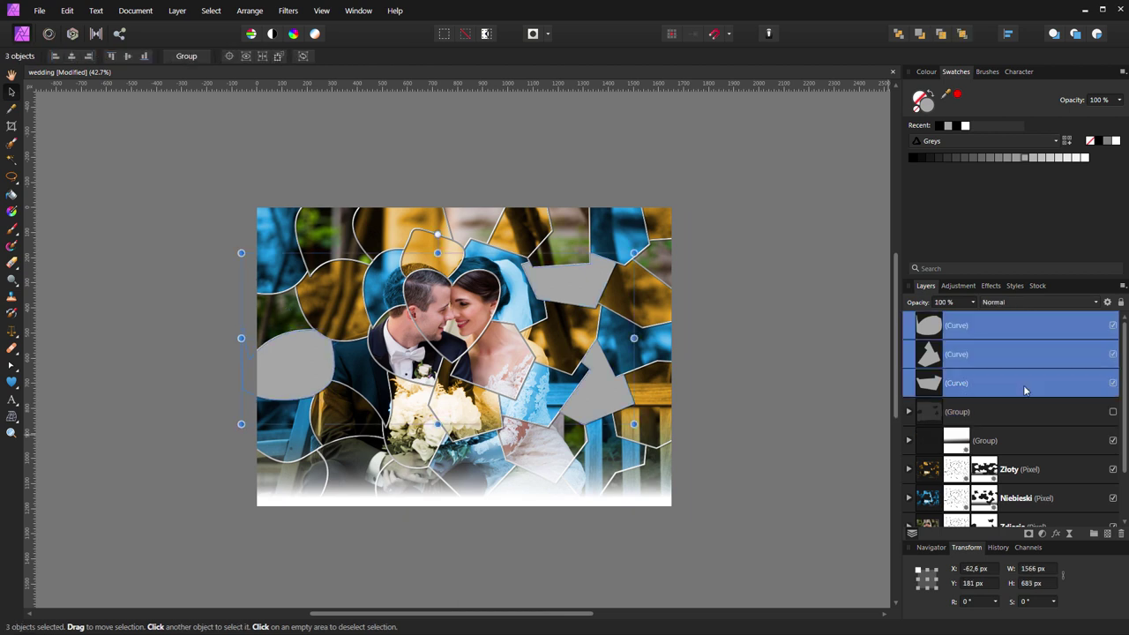
pyautogui.hotkey('ctrl', 'g')
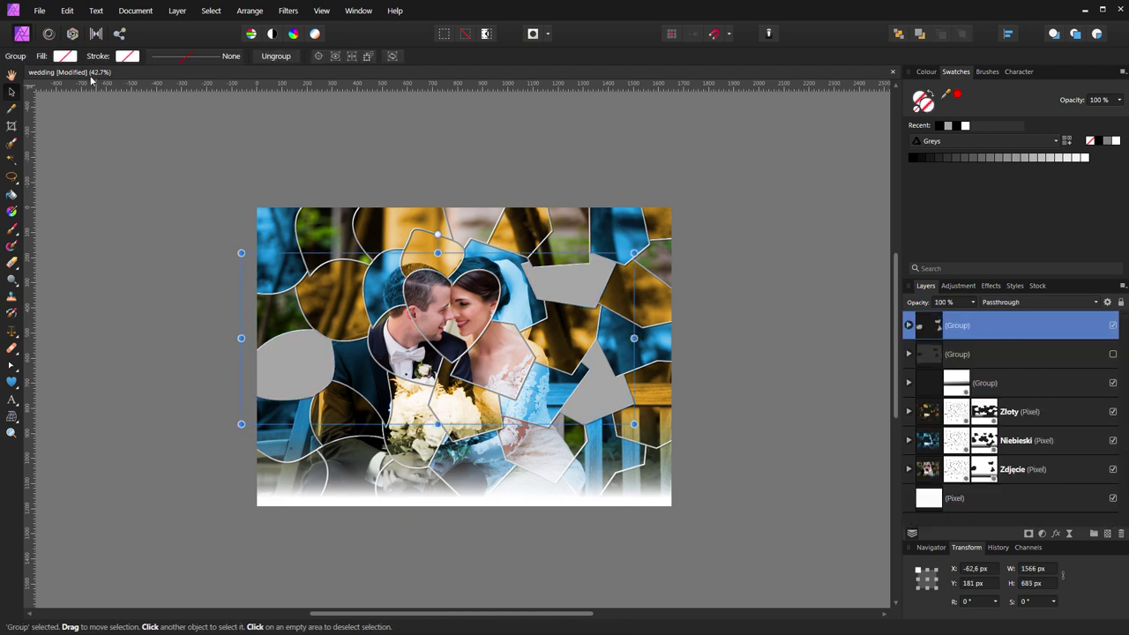
# Give the shard group a gradient fill with stops FFC45E, FFCC73, FFDE8F and an orange end stop.
pyautogui.click(64, 55)
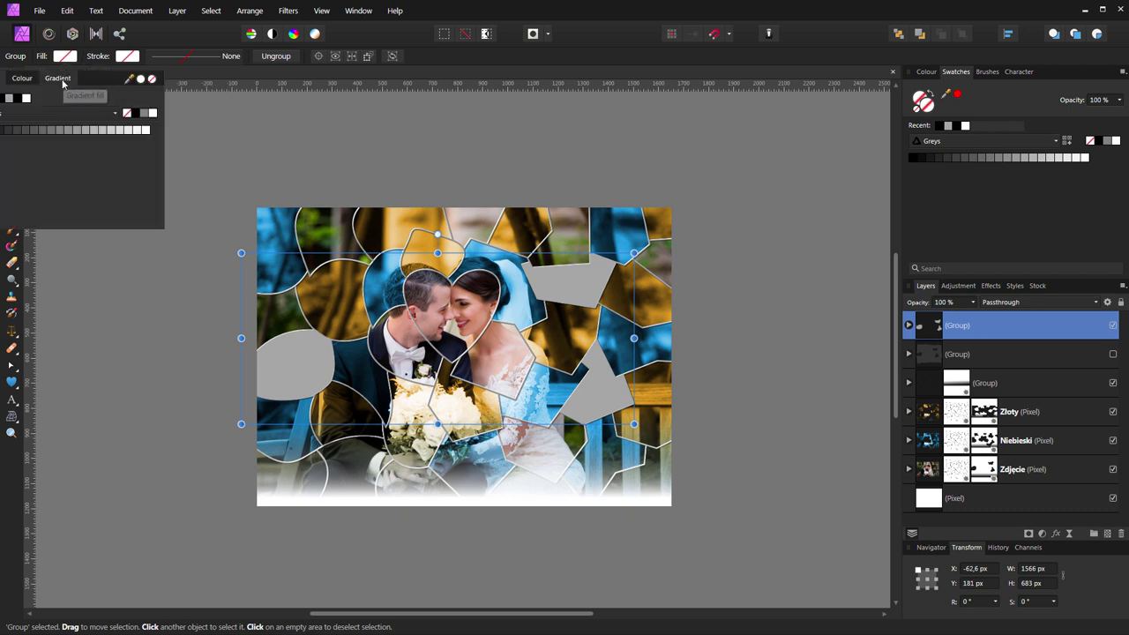
pyautogui.click(60, 78)
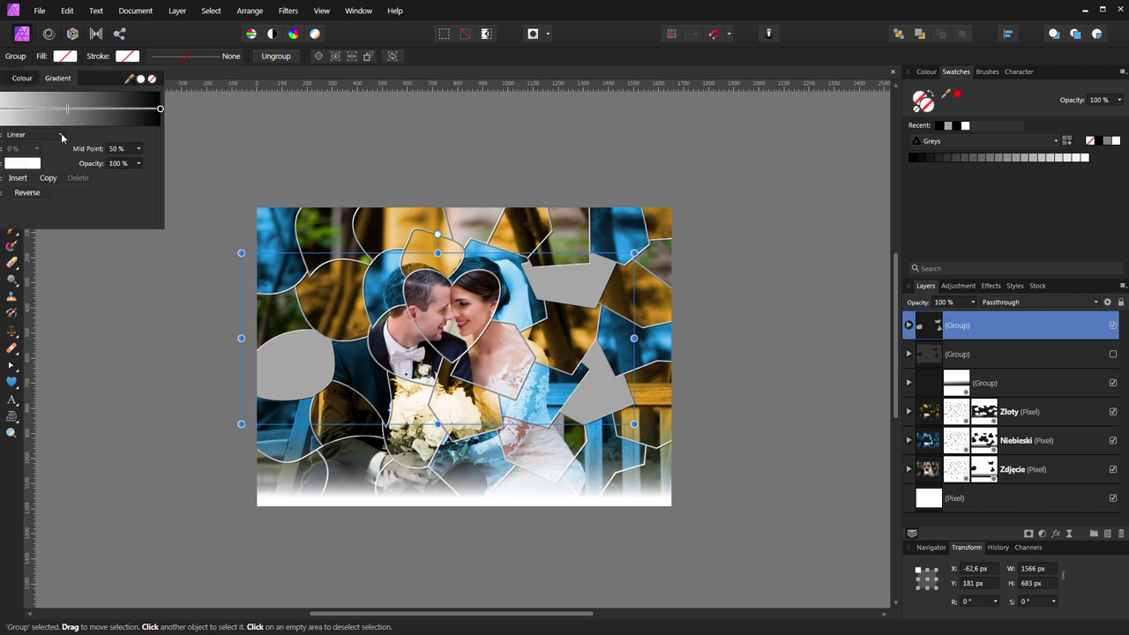
pyautogui.click(33, 163)
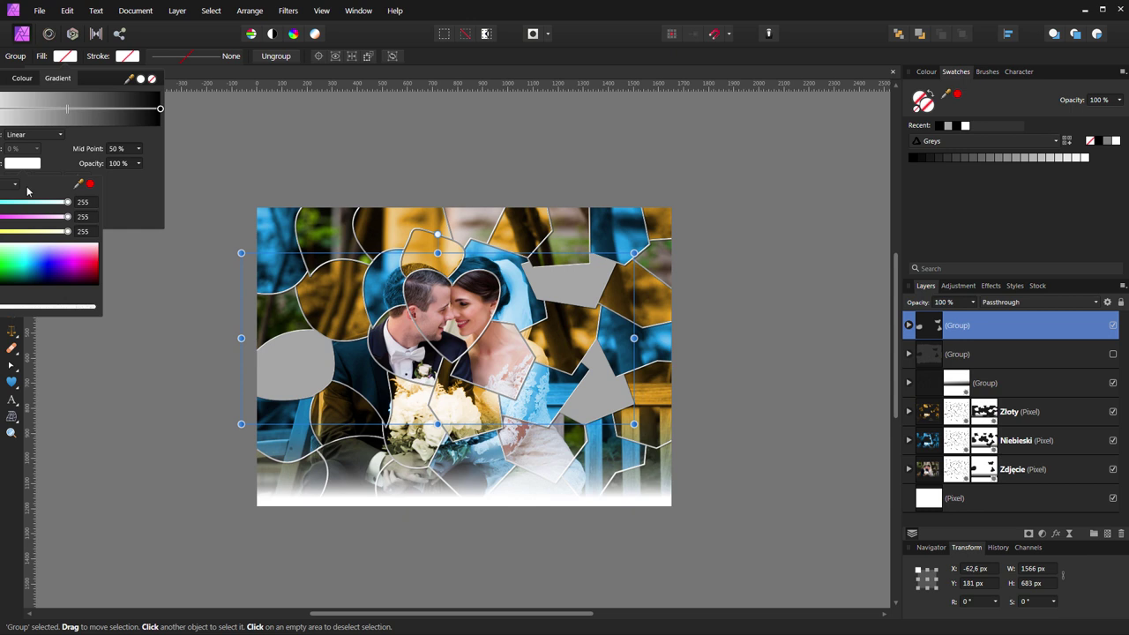
pyautogui.write('FFC45E')
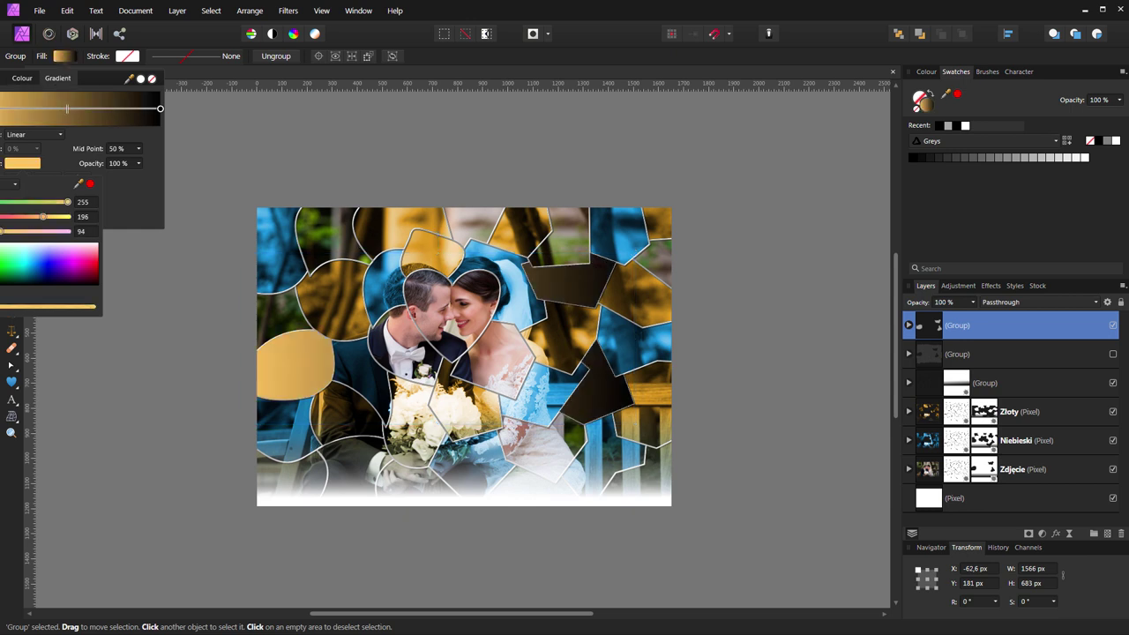
pyautogui.write('FFCC73')
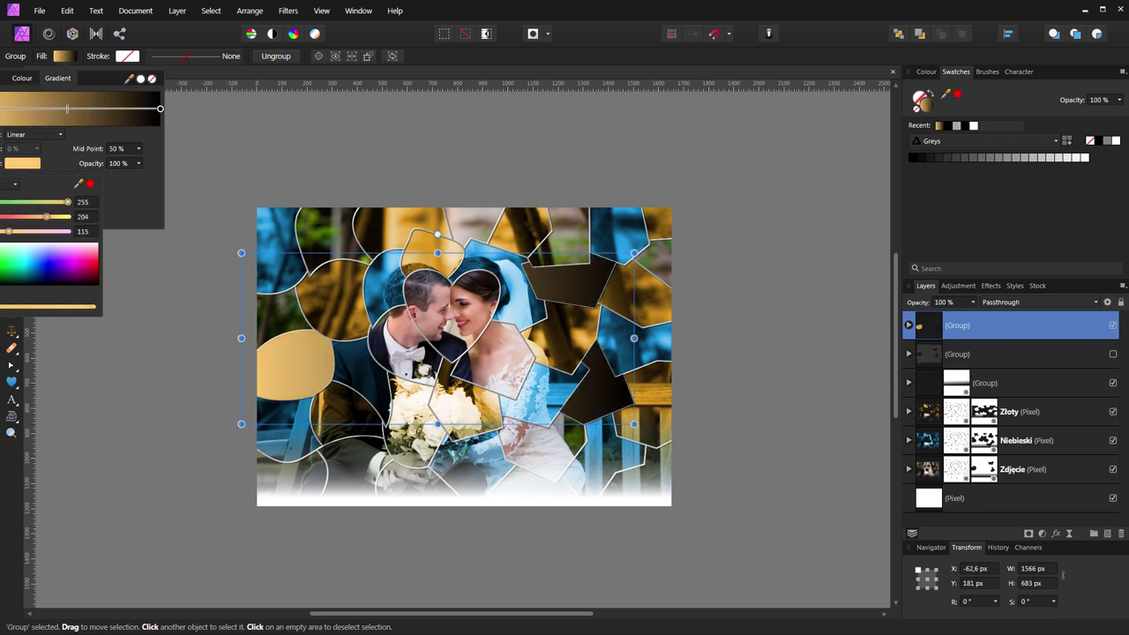
pyautogui.write('FFDE8F')
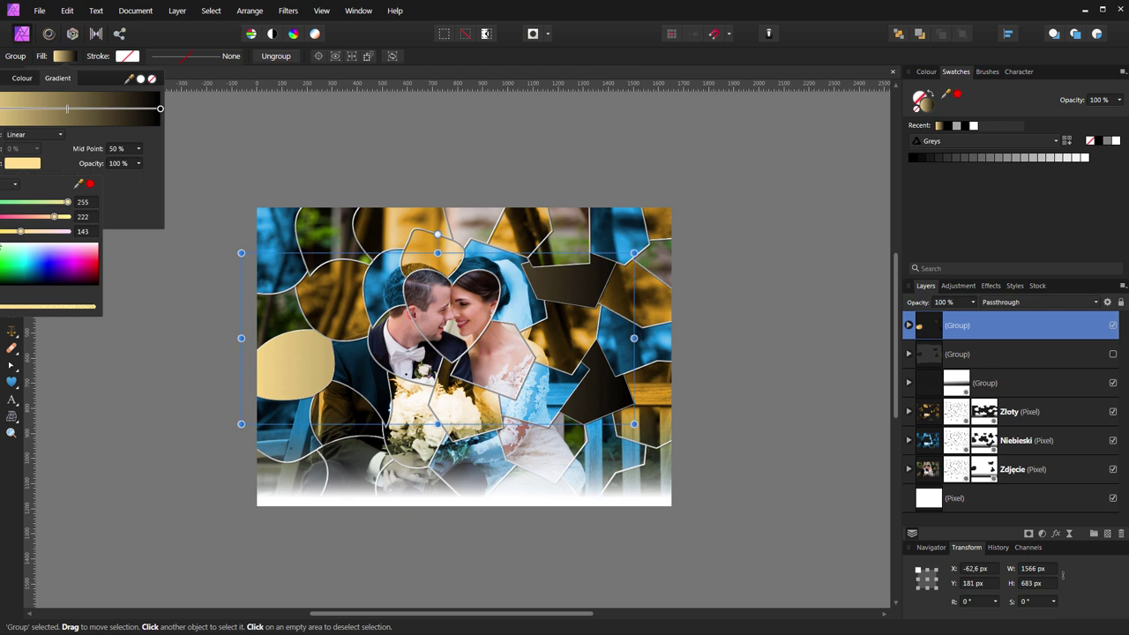
pyautogui.click(161, 111)
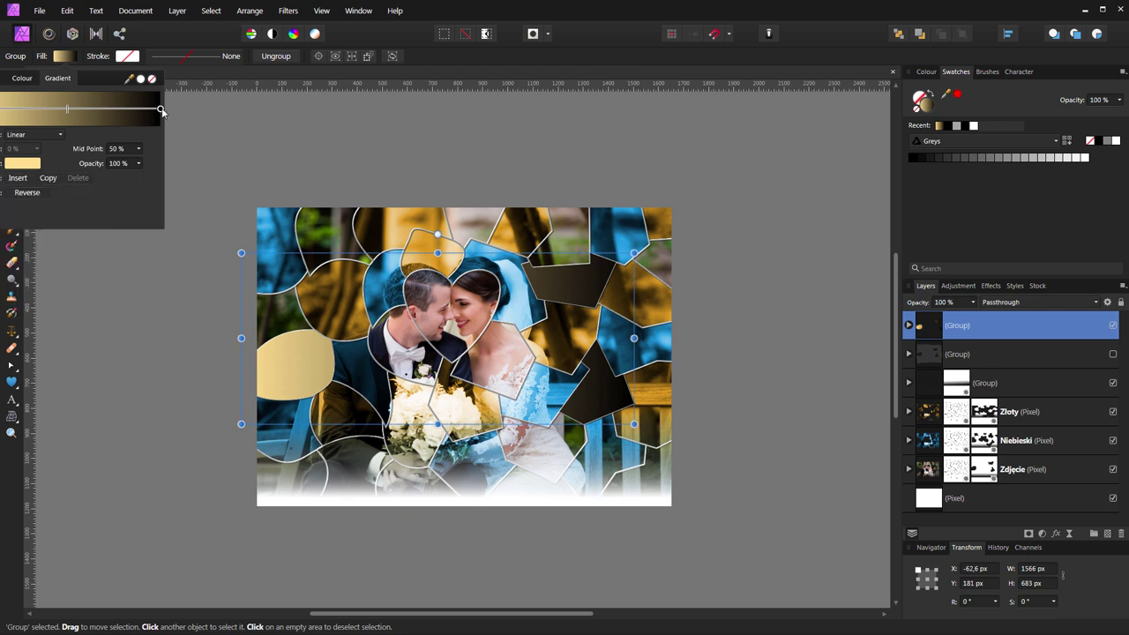
pyautogui.click(160, 110)
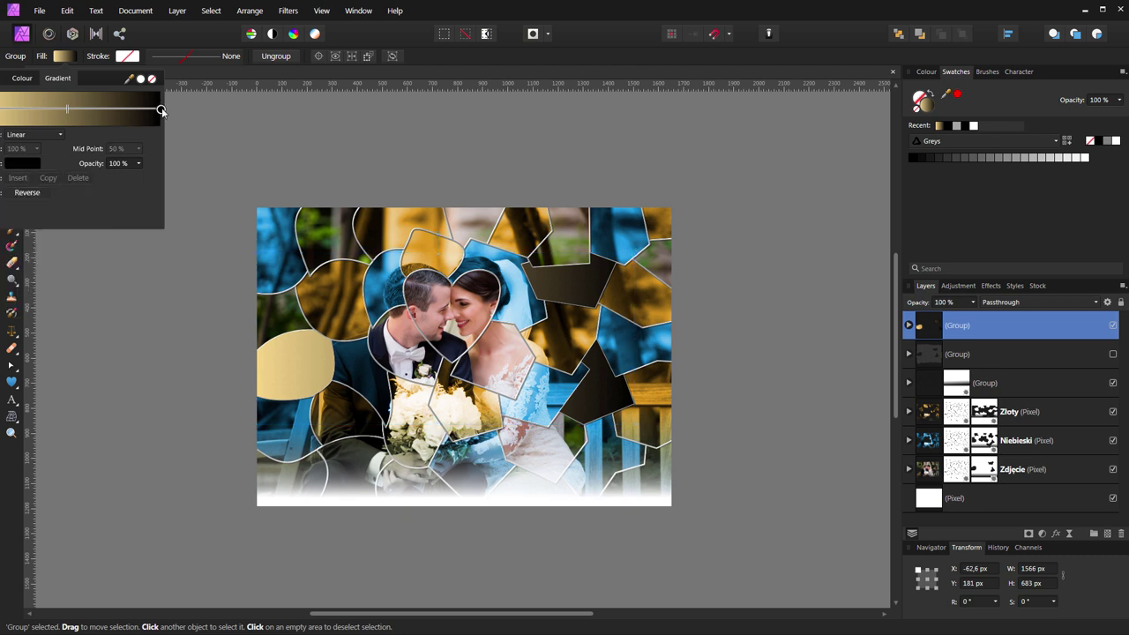
pyautogui.click(32, 164)
pyautogui.click(18, 265)
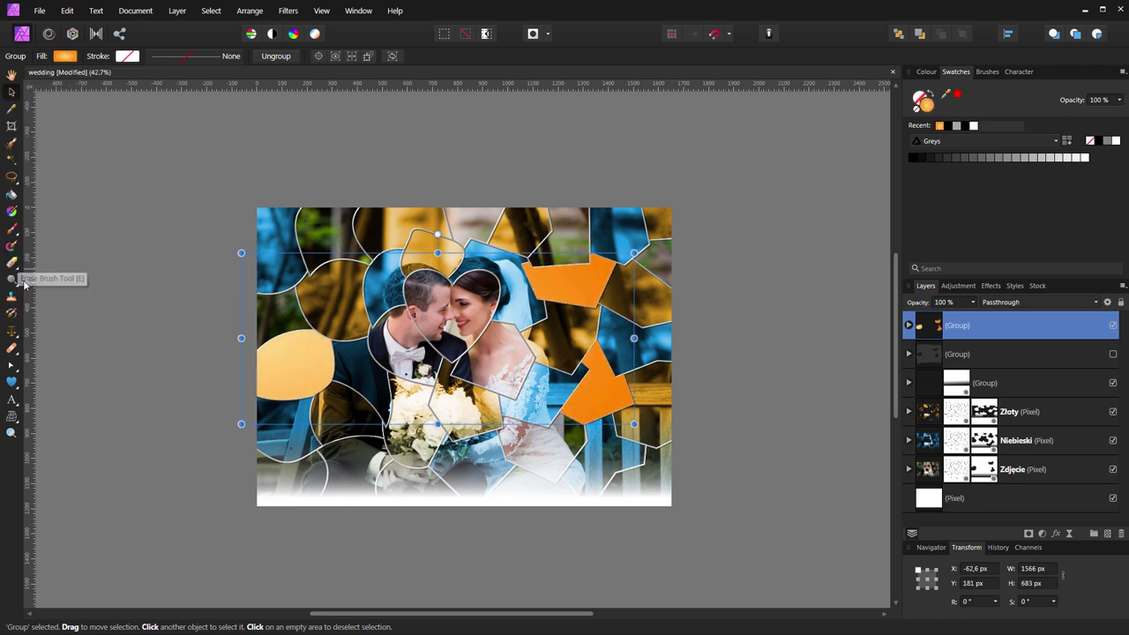
pyautogui.click(12, 212)
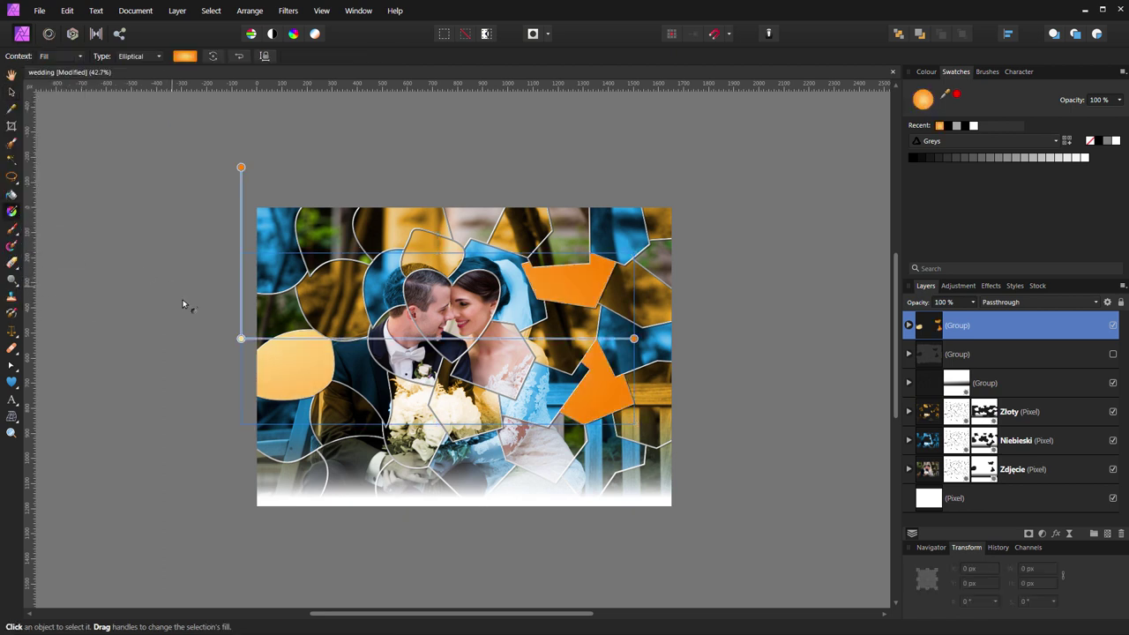
# Reposition and stretch the elliptical gradient across the shards toward the left.
pyautogui.moveTo(239, 338); pyautogui.dragTo(461, 390)
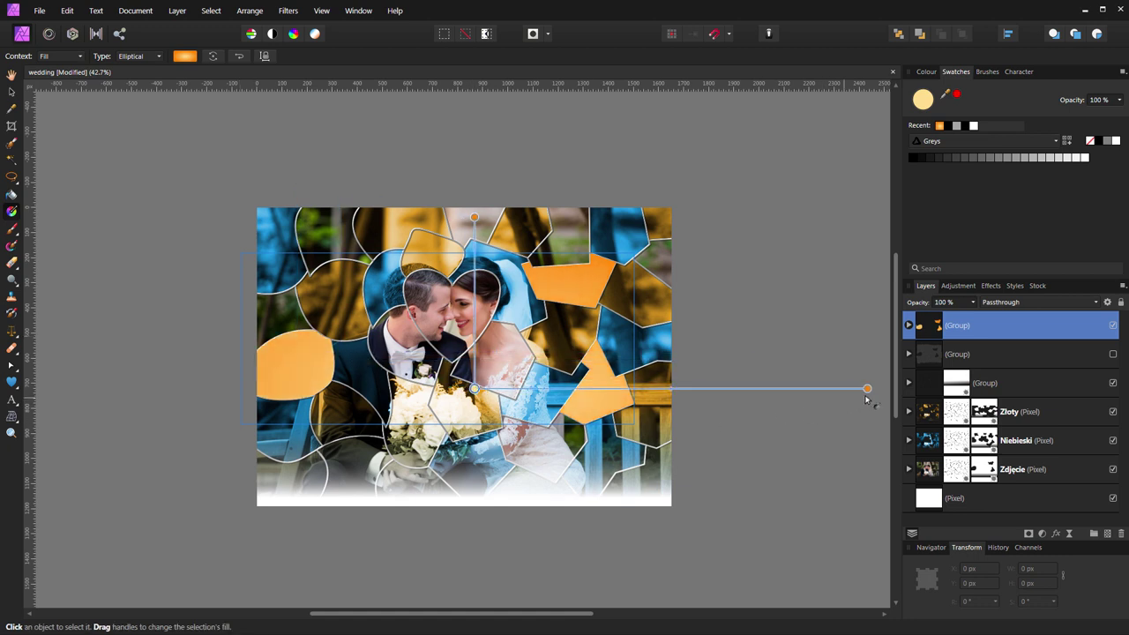
pyautogui.moveTo(854, 392)
pyautogui.mouseDown()
pyautogui.moveTo(477, 390)
pyautogui.moveTo(372, 243)
pyautogui.moveTo(496, 185)
pyautogui.mouseUp()
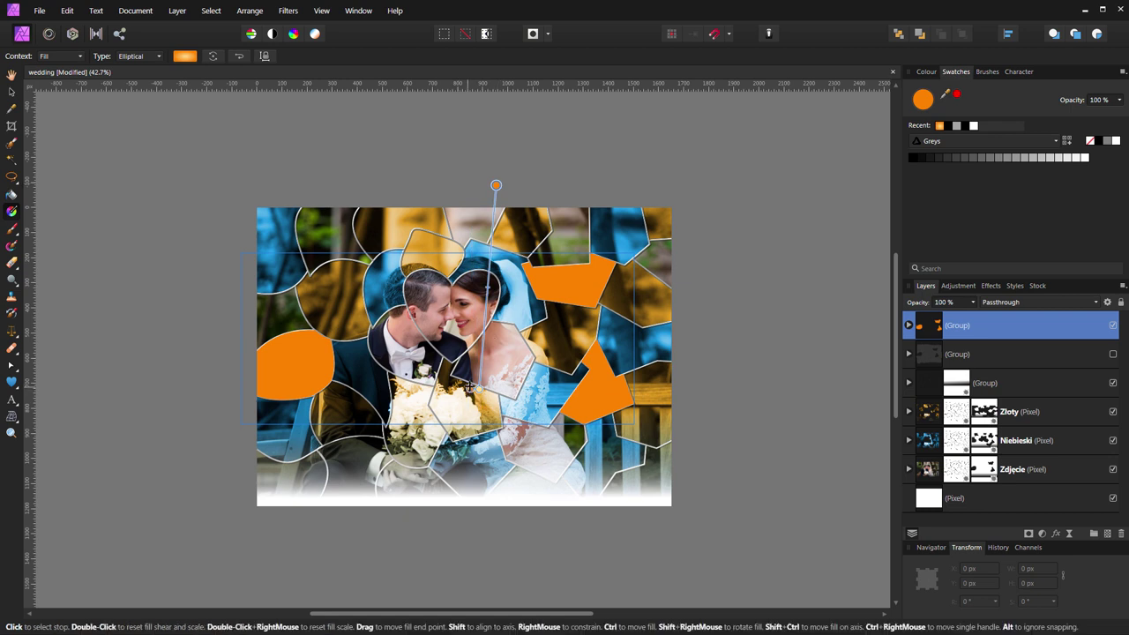
pyautogui.moveTo(477, 388); pyautogui.dragTo(152, 380)
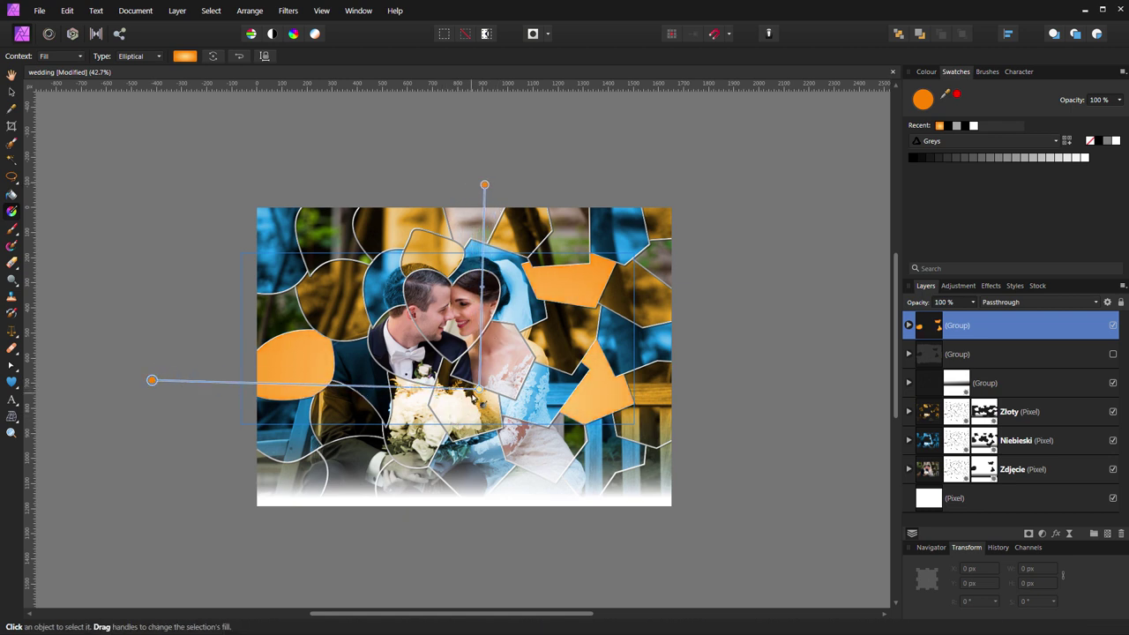
pyautogui.moveTo(479, 388); pyautogui.dragTo(453, 382)
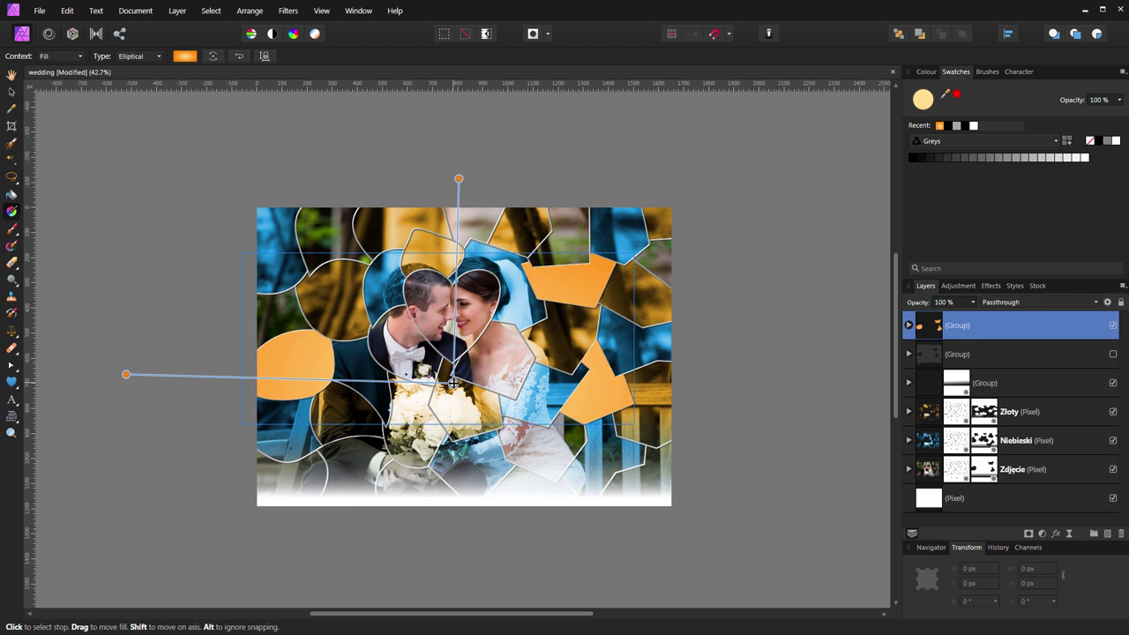
# Lighten the gradient's outer orange stop with the G slider in the RGB Colour panel.
pyautogui.click(460, 178)
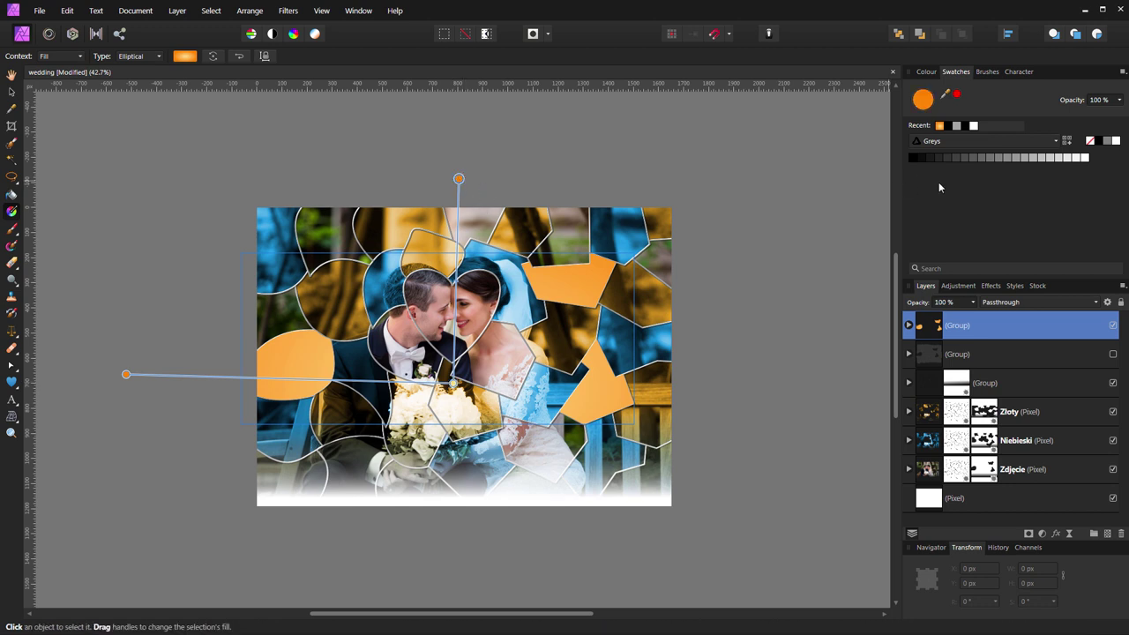
pyautogui.click(925, 71)
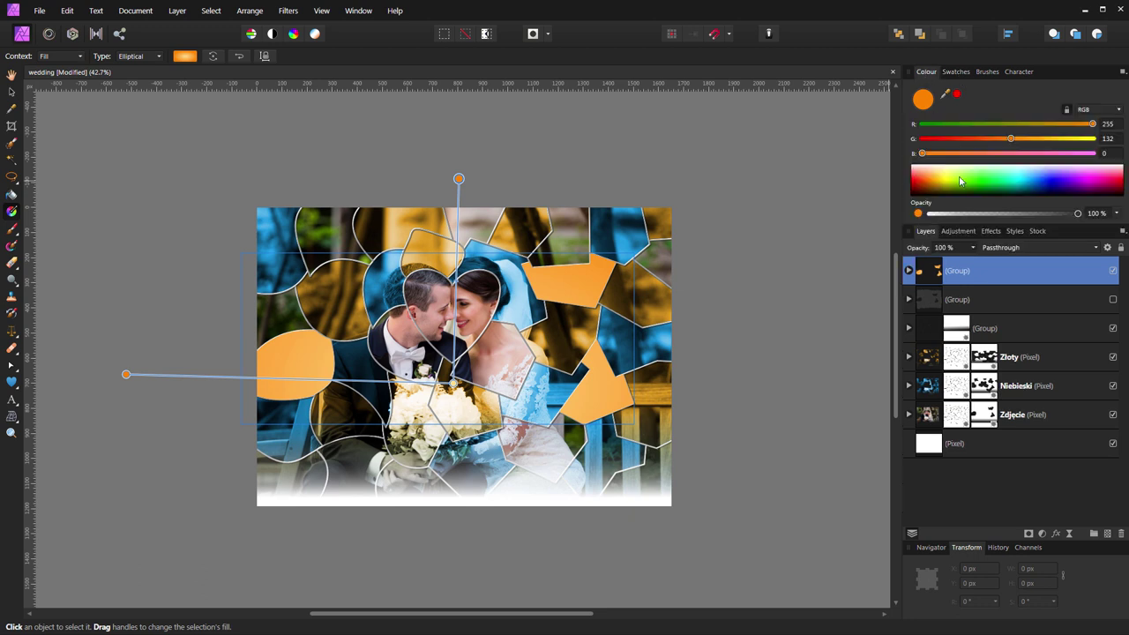
pyautogui.moveTo(1009, 138); pyautogui.dragTo(1026, 139)
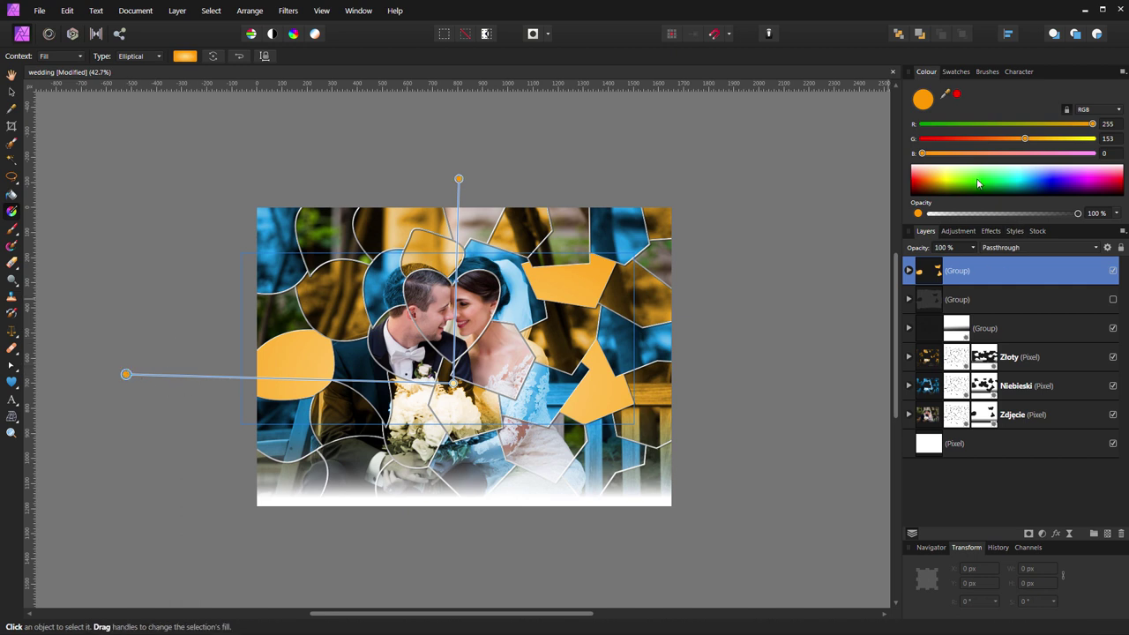
pyautogui.moveTo(1025, 139)
pyautogui.mouseDown()
pyautogui.moveTo(1053, 140)
pyautogui.moveTo(1034, 144)
pyautogui.mouseUp()
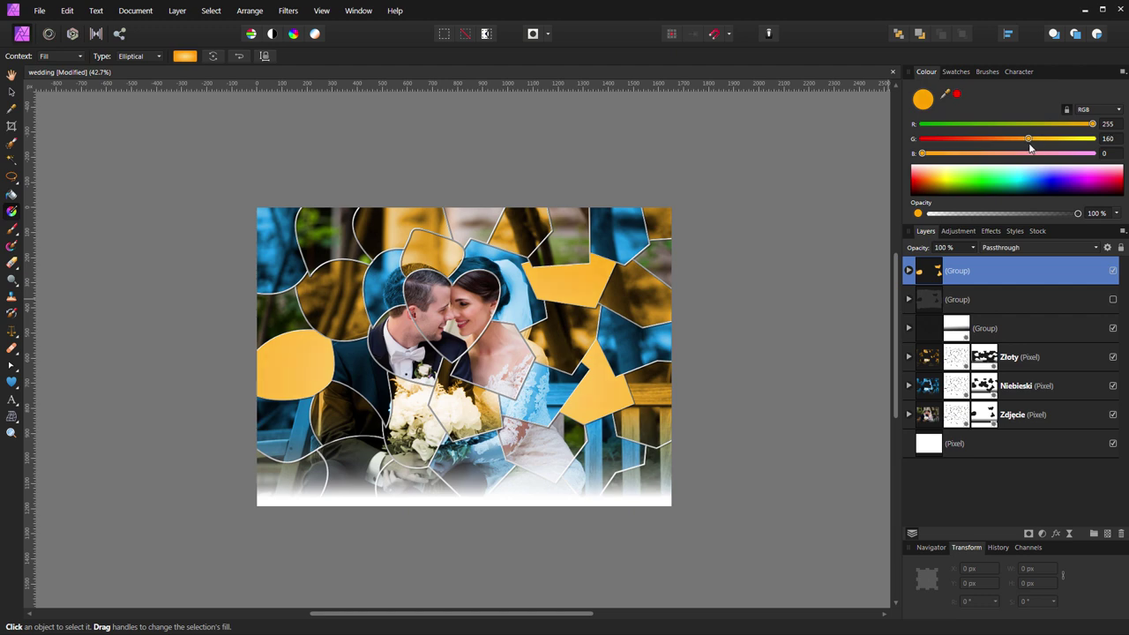
pyautogui.moveTo(1032, 141); pyautogui.dragTo(1019, 151)
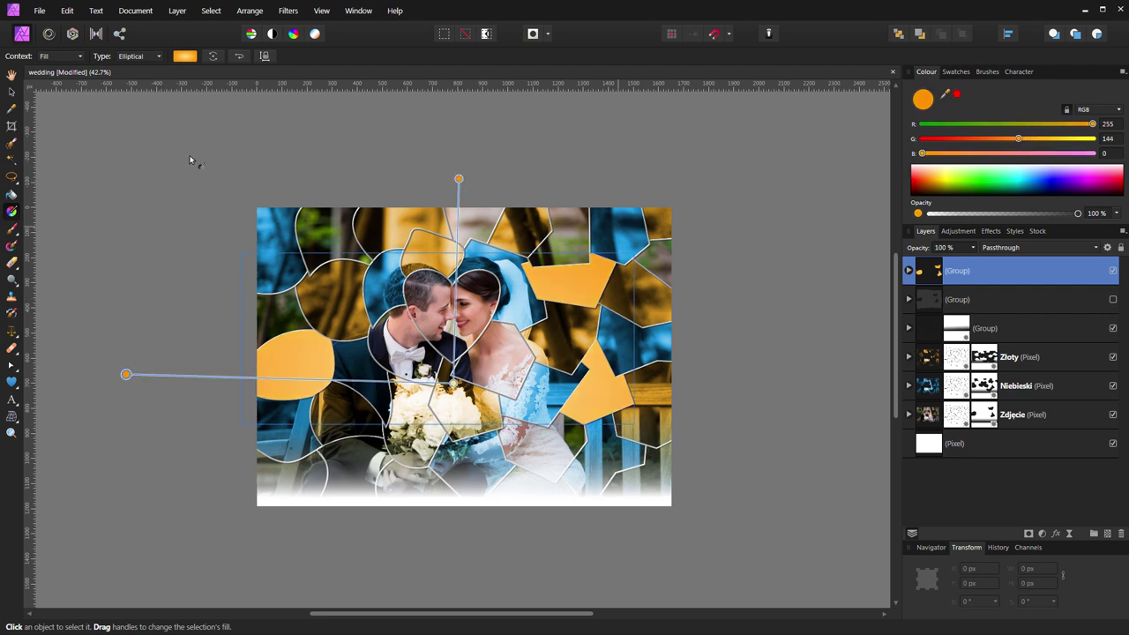
pyautogui.click(12, 91)
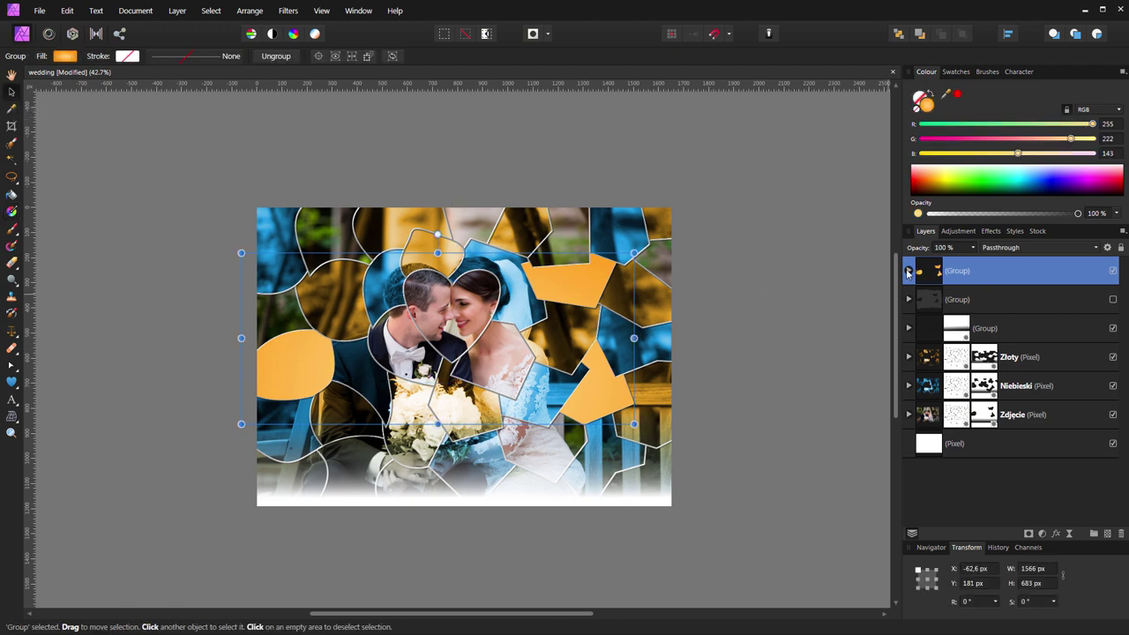
# Add a Multiply inner shadow to the left oval: 68% opacity, 9.5 px radius, 14.9 px offset.
pyautogui.click(908, 272)
pyautogui.click(992, 305)
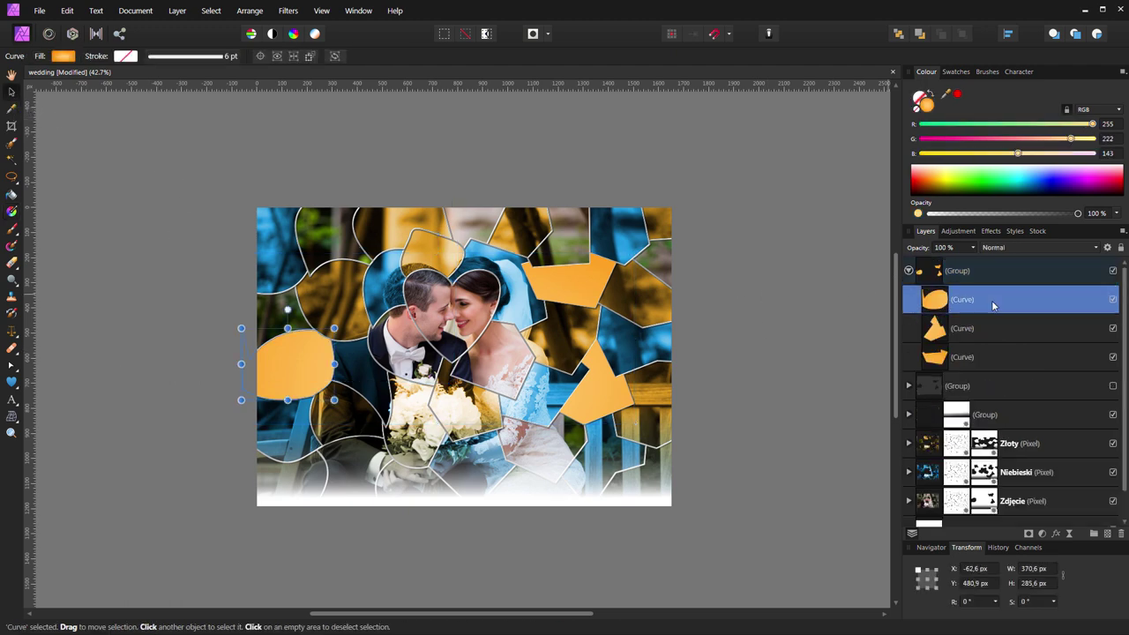
pyautogui.click(1057, 537)
pyautogui.moveTo(510, 153); pyautogui.dragTo(724, 153)
pyautogui.click(613, 201)
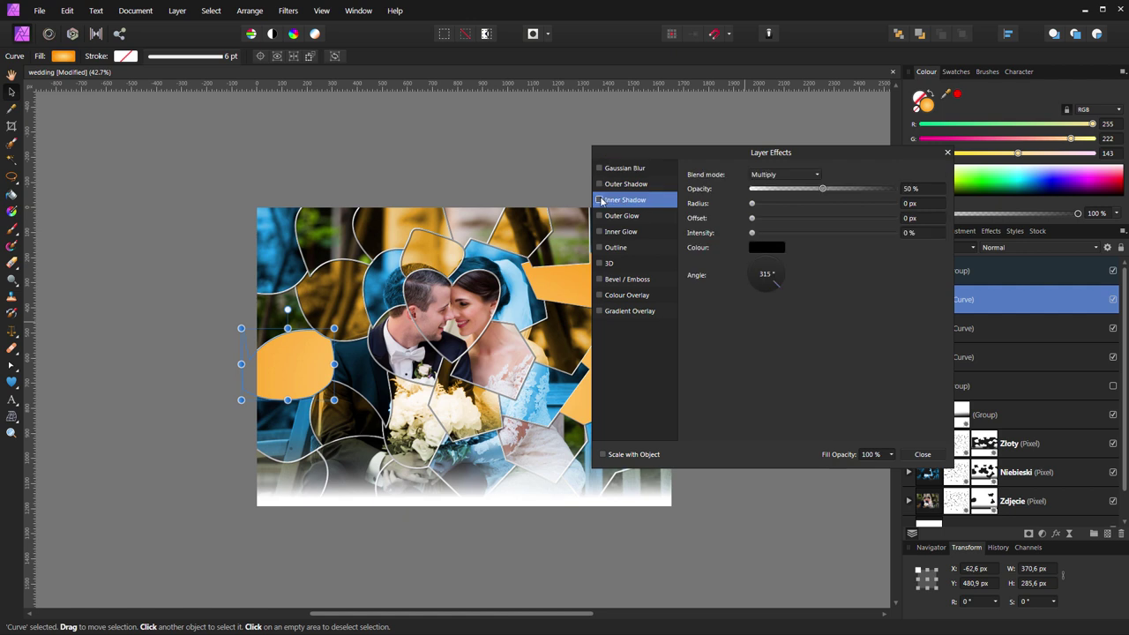
pyautogui.moveTo(822, 189); pyautogui.dragTo(893, 189)
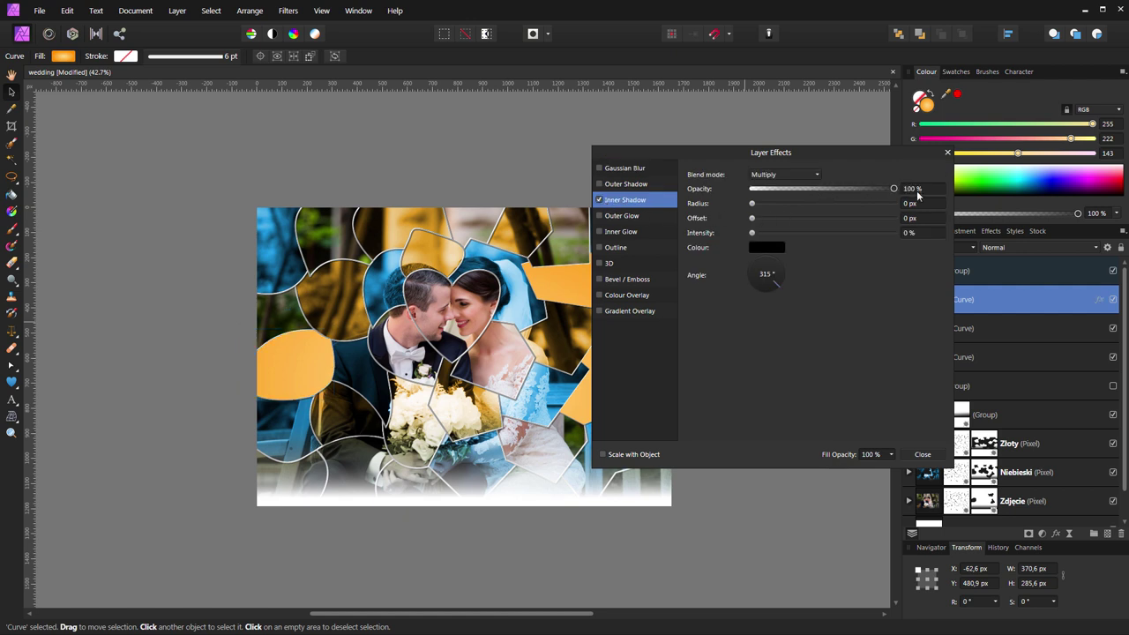
pyautogui.moveTo(758, 222)
pyautogui.mouseDown()
pyautogui.moveTo(833, 226)
pyautogui.moveTo(822, 225)
pyautogui.mouseUp()
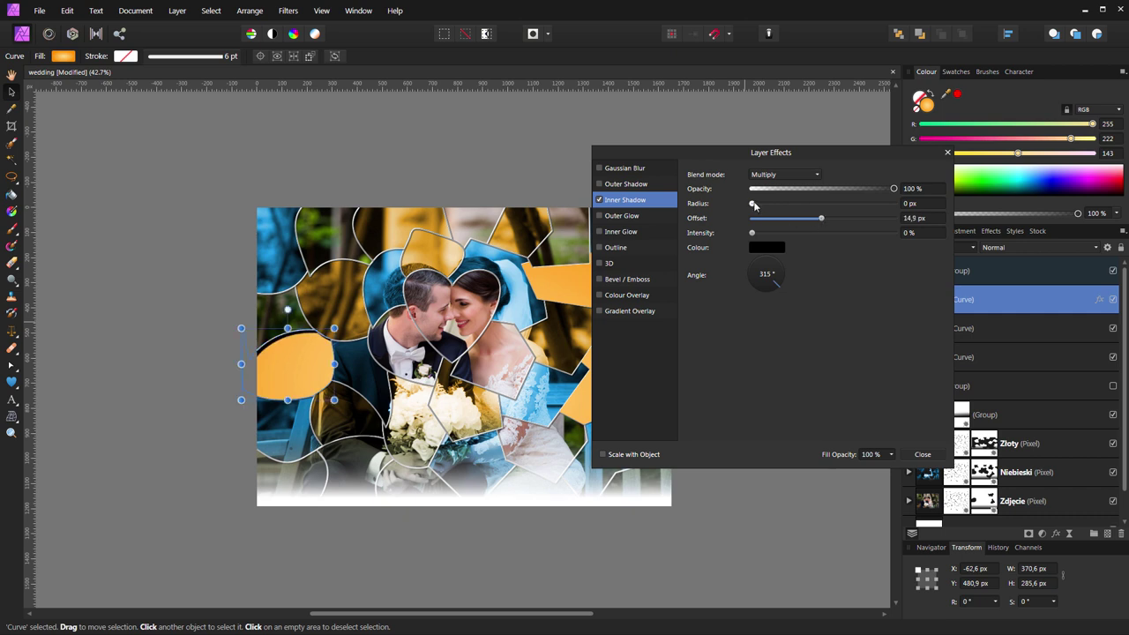
pyautogui.moveTo(754, 205); pyautogui.dragTo(813, 216)
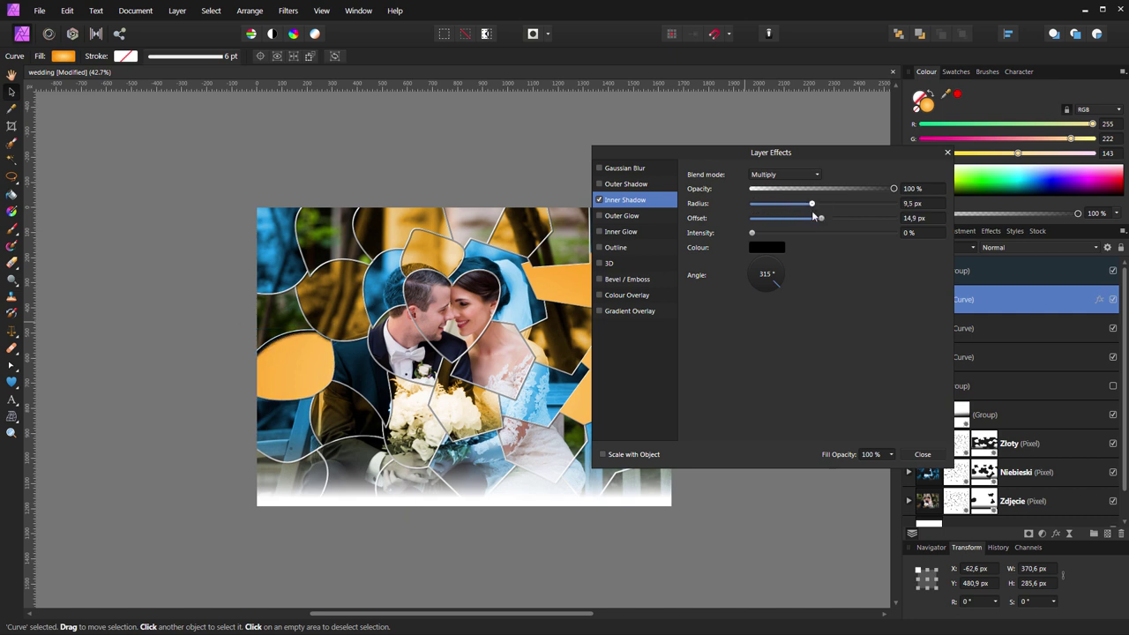
pyautogui.moveTo(894, 188); pyautogui.dragTo(851, 201)
pyautogui.click(946, 153)
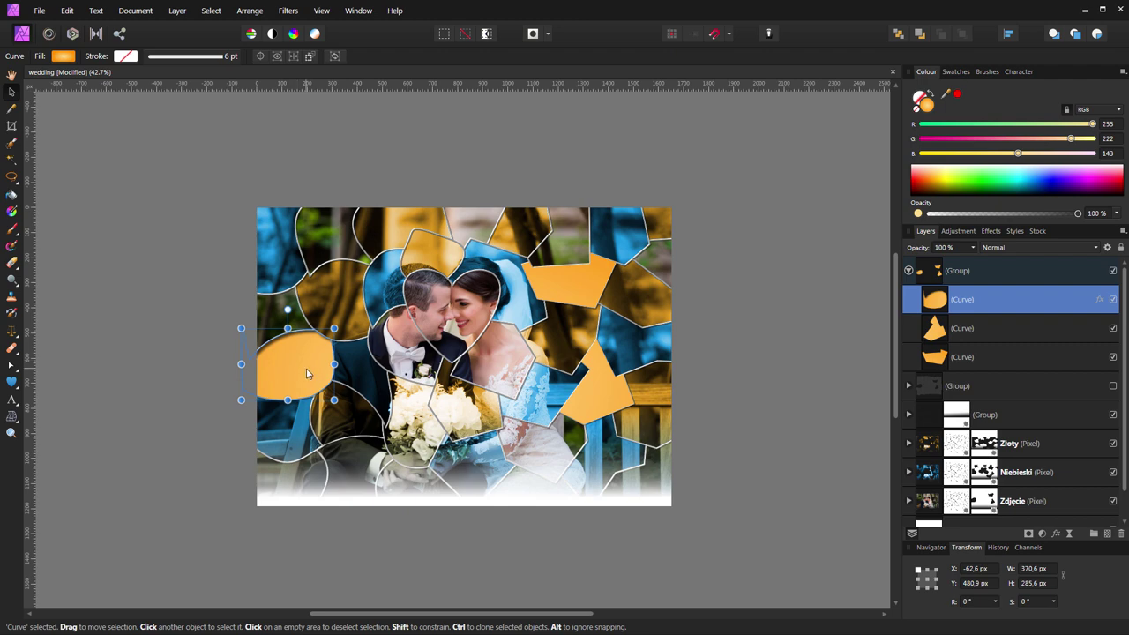
# Paste the oval's inner shadow onto the polygon and triangle shards with Ctrl+Shift+V.
pyautogui.click(1006, 331)
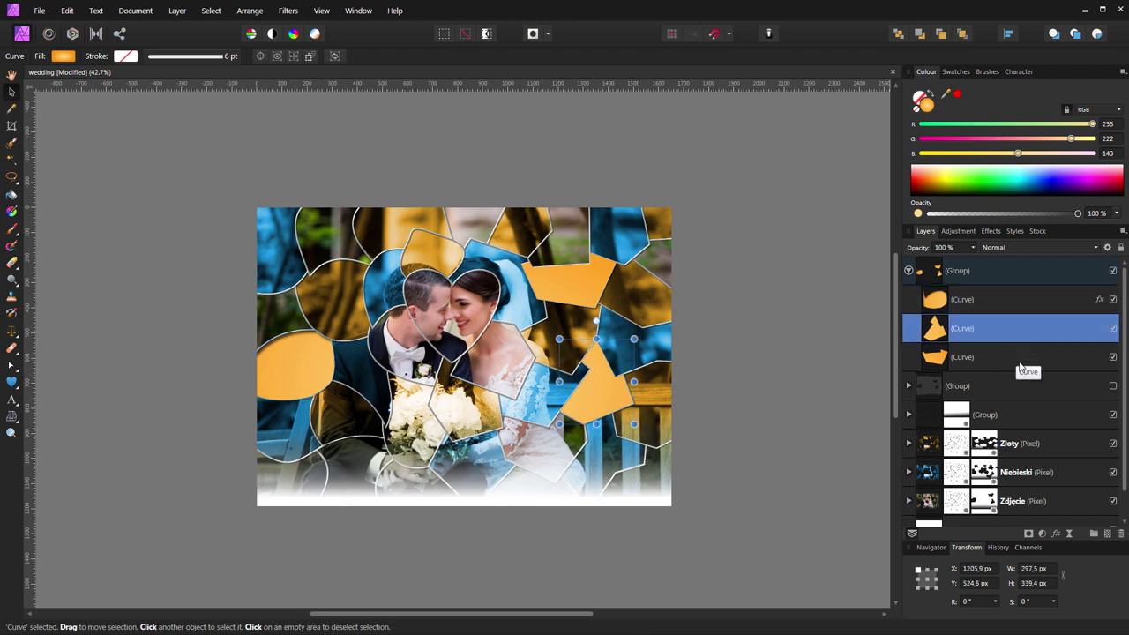
pyautogui.keyDown('shift'); pyautogui.click(1019, 357); pyautogui.keyUp('shift')
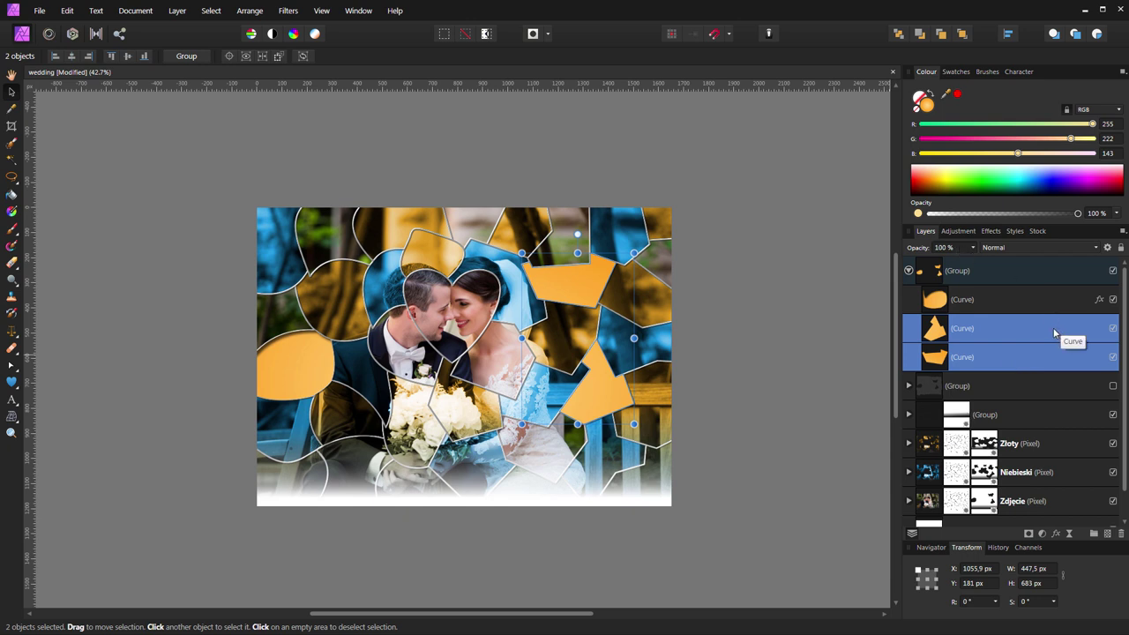
pyautogui.hotkey('ctrl', 'shift', 'v')
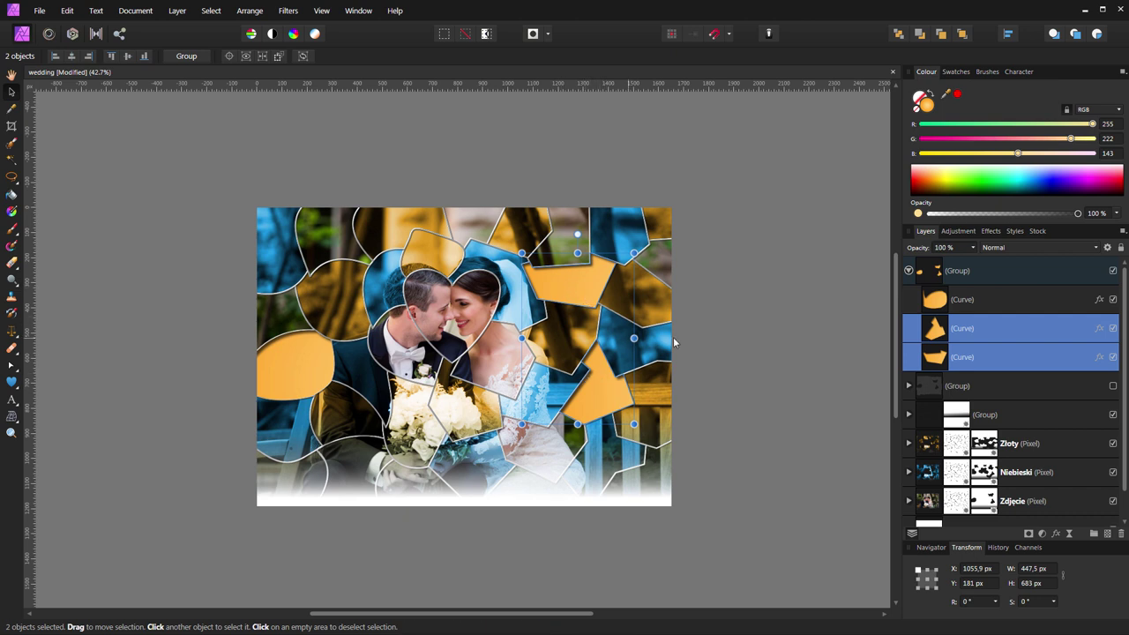
pyautogui.click(1015, 293)
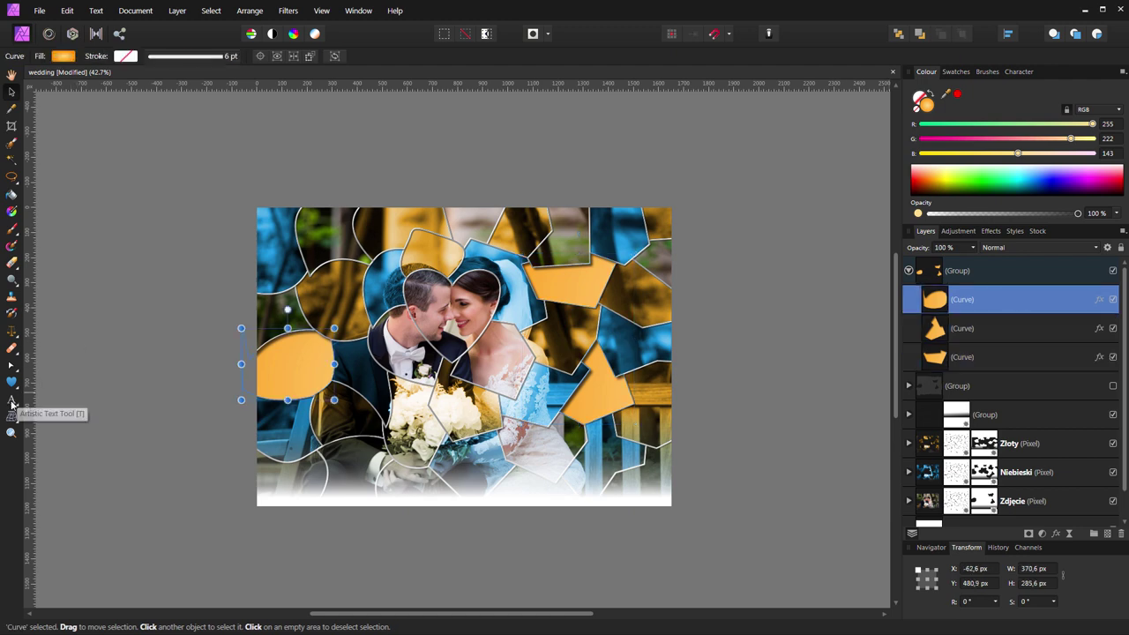
# Start an artistic text object on the left orange oval with a 64 pt font size.
pyautogui.click(11, 399)
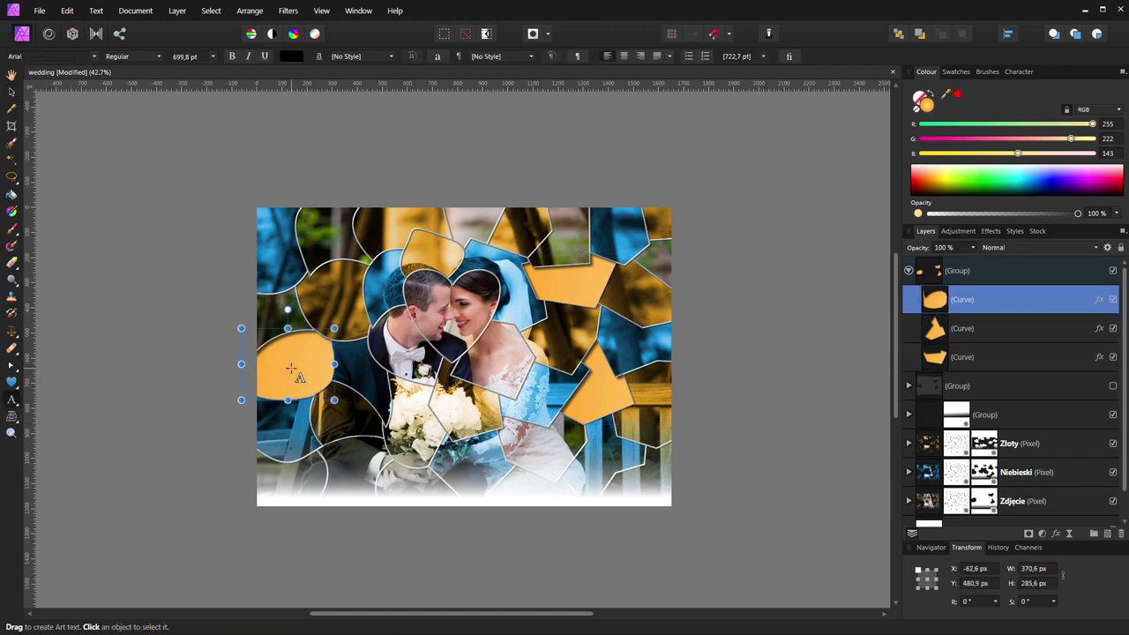
pyautogui.click(290, 368)
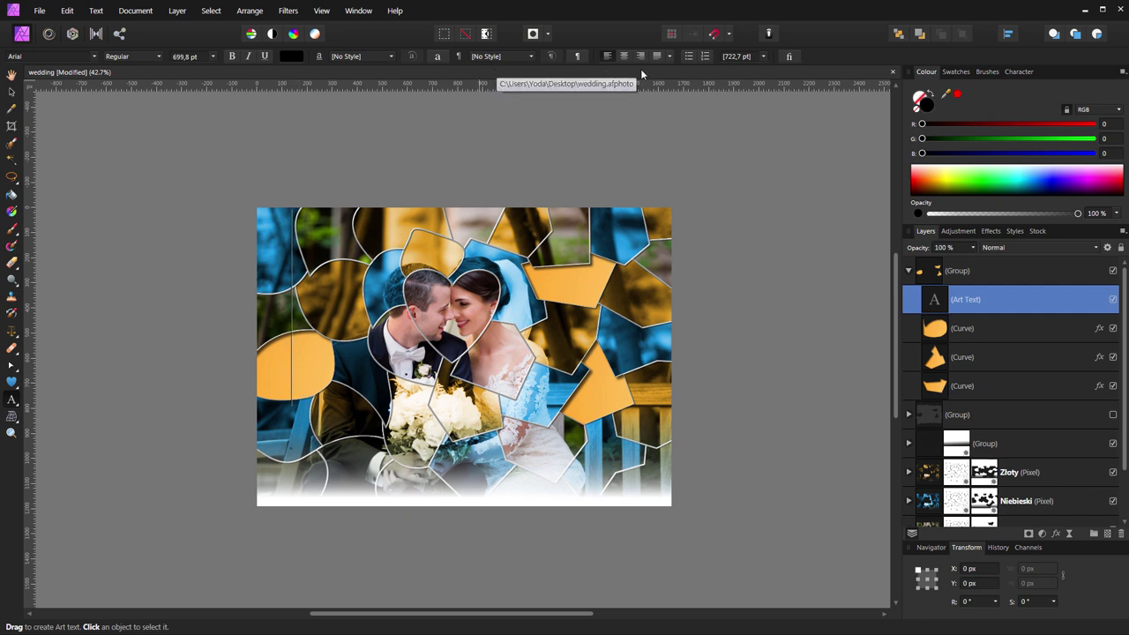
pyautogui.click(213, 57)
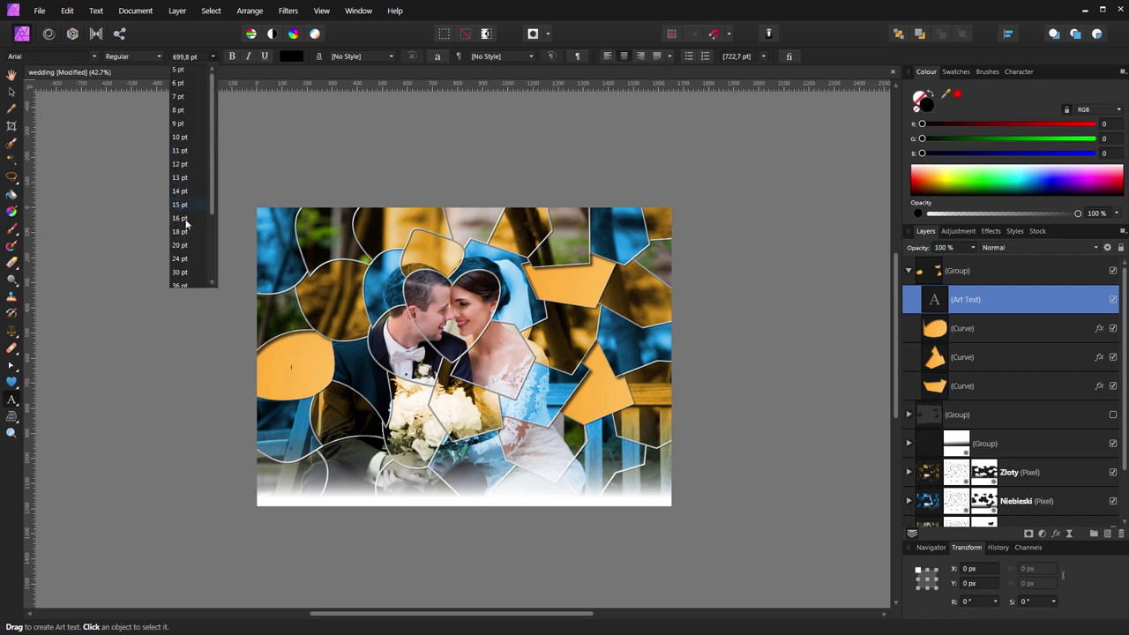
pyautogui.scroll(-3, 180, 273)
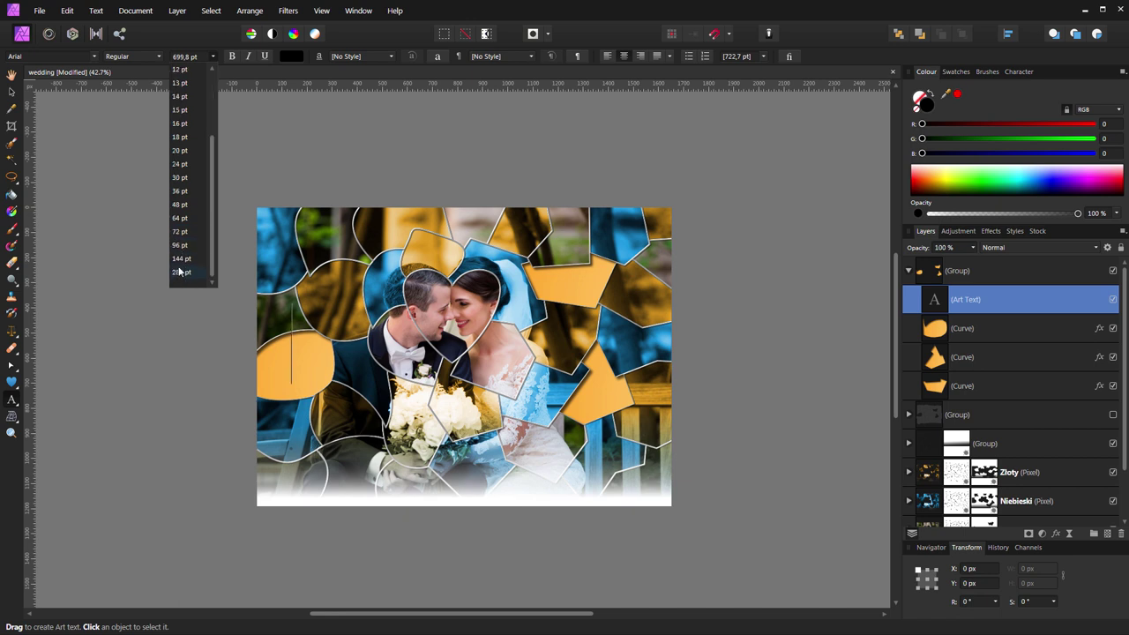
pyautogui.click(180, 218)
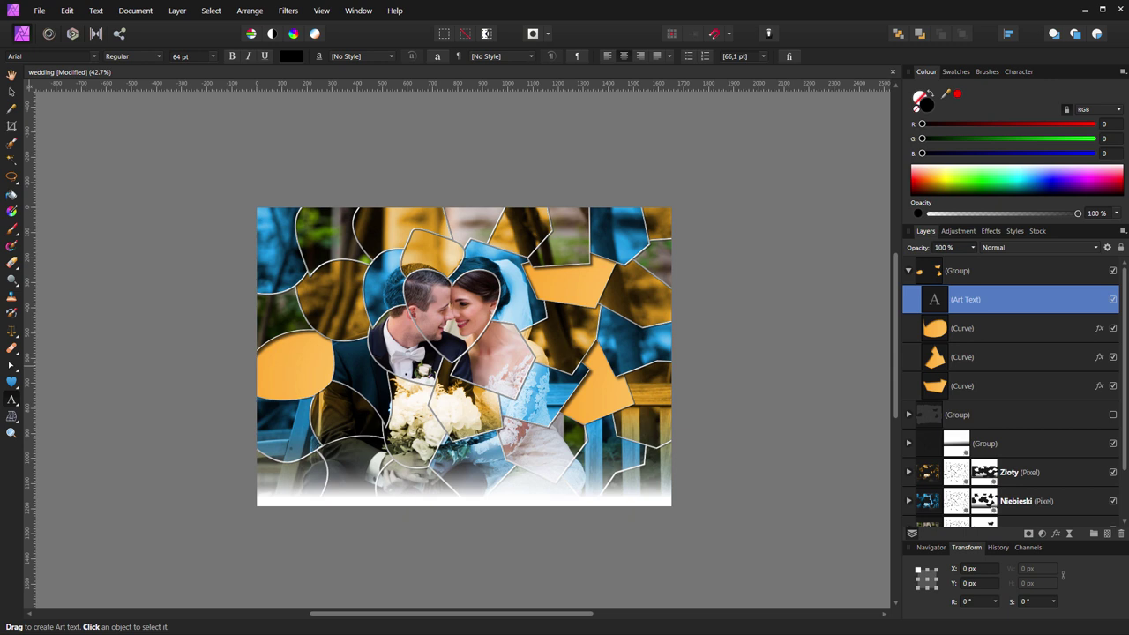
pyautogui.click(294, 382)
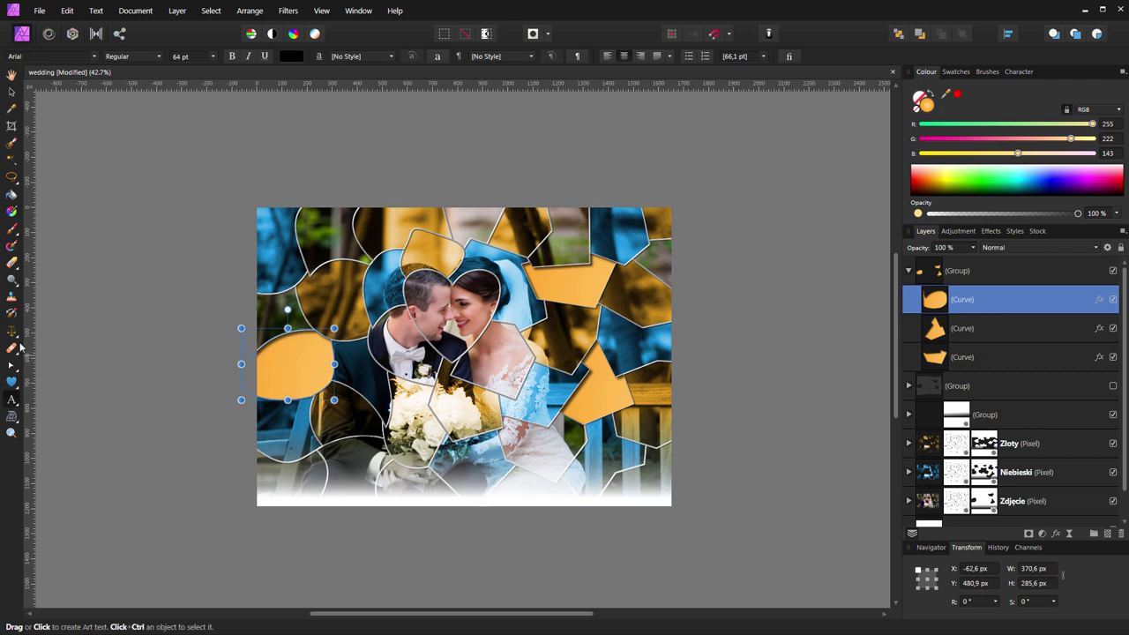
# Type the date as '28 Listopad' and '2019' on two lines, then finish editing.
pyautogui.click(291, 368)
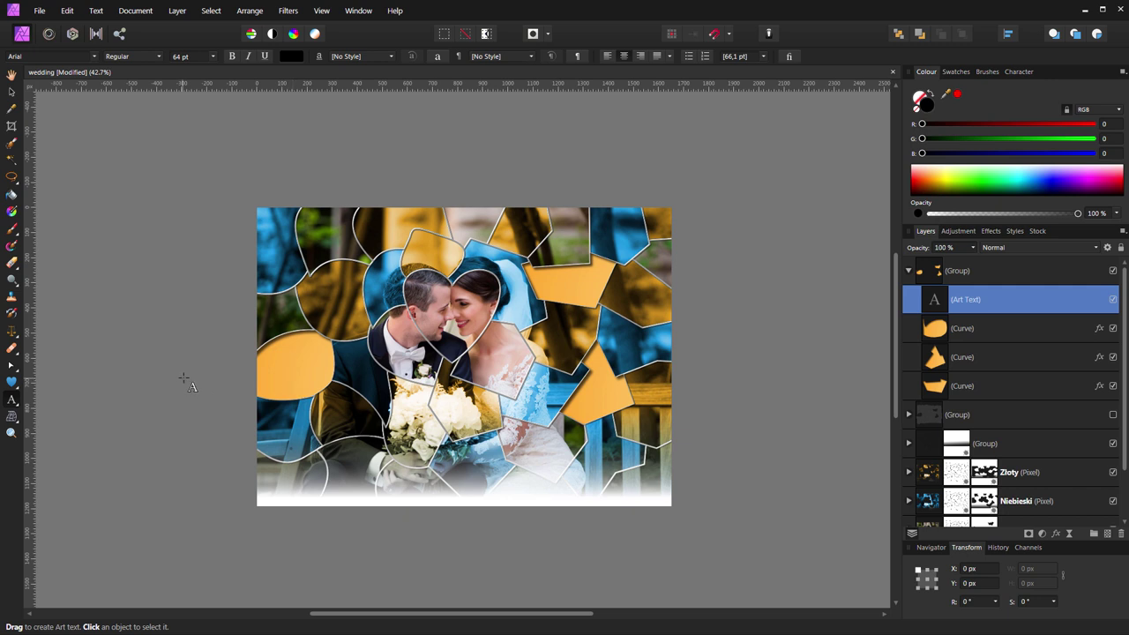
pyautogui.write('28')
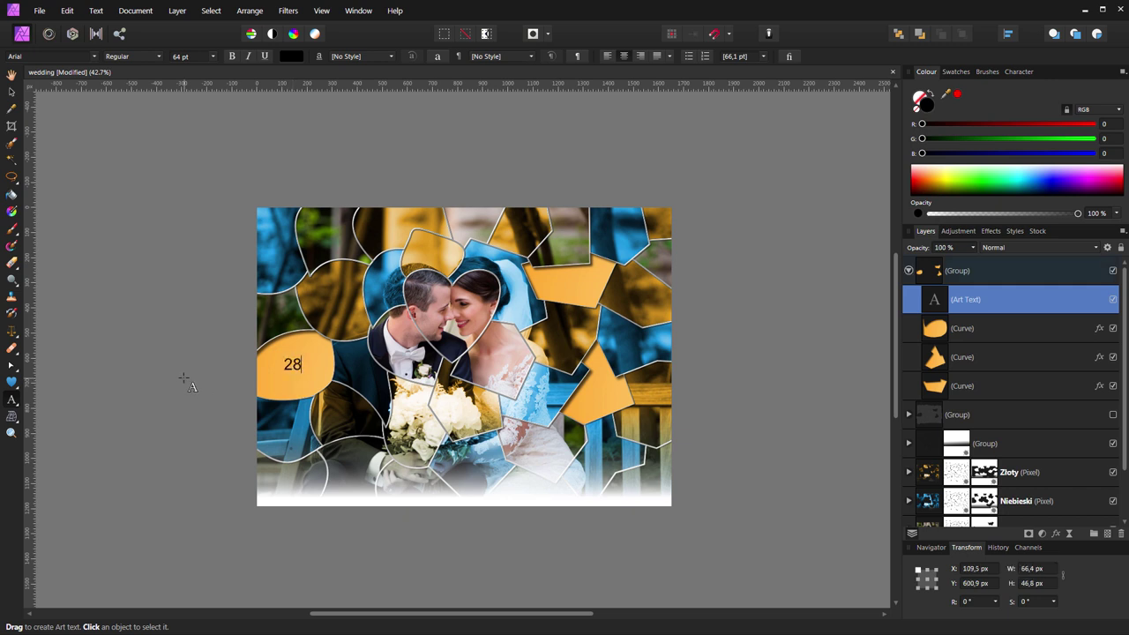
pyautogui.write(' Lis')
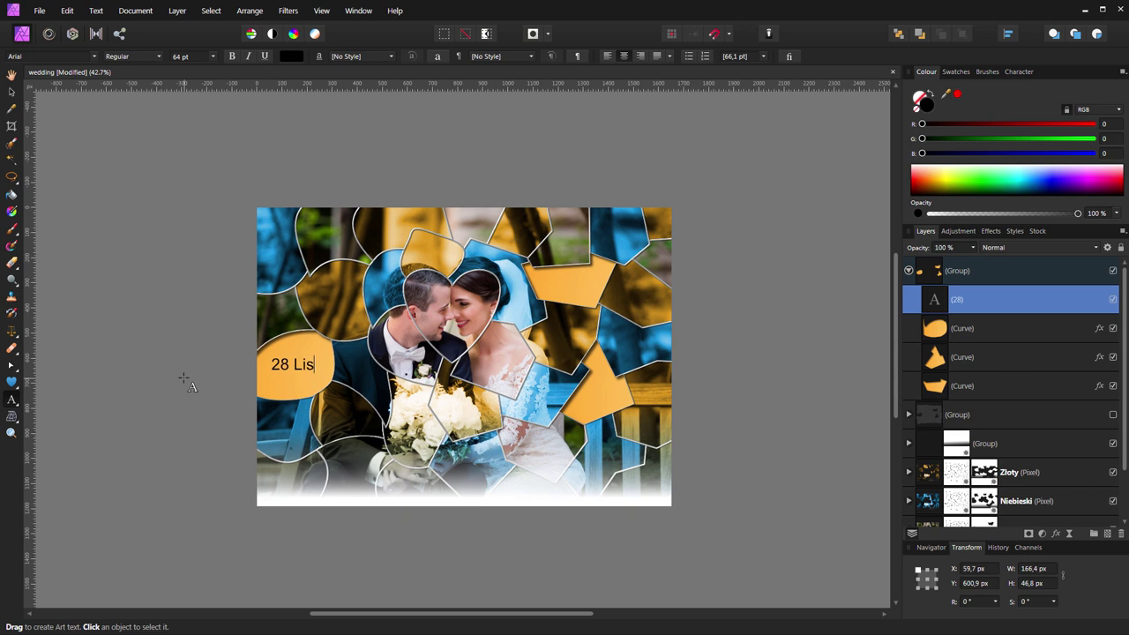
pyautogui.write('topad')
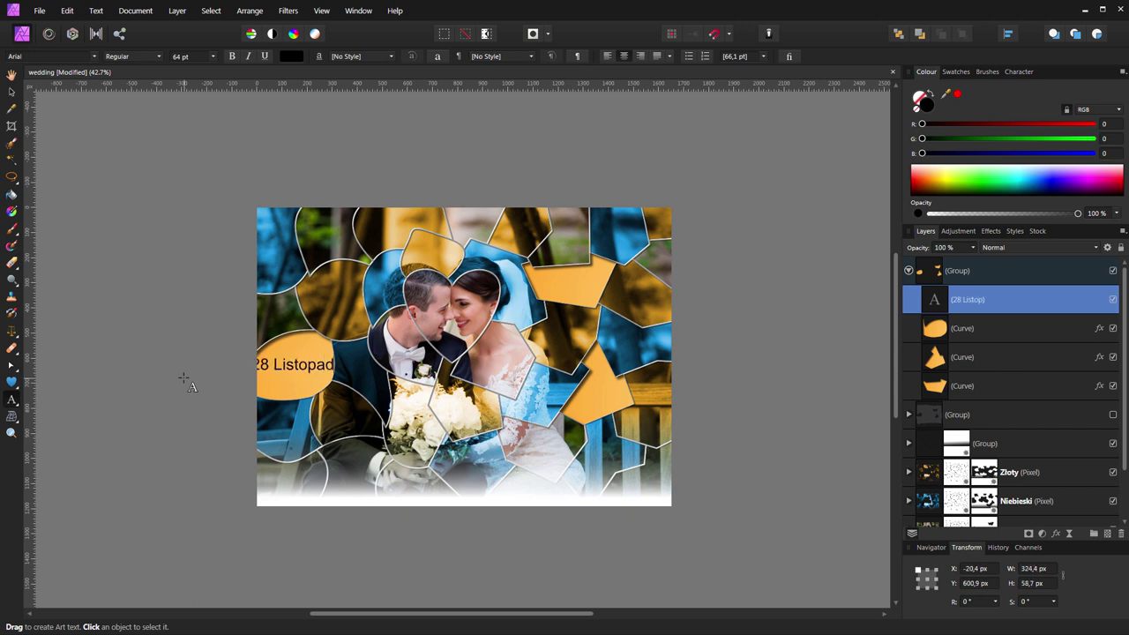
pyautogui.press('Return')
pyautogui.write('20')
pyautogui.write('19')
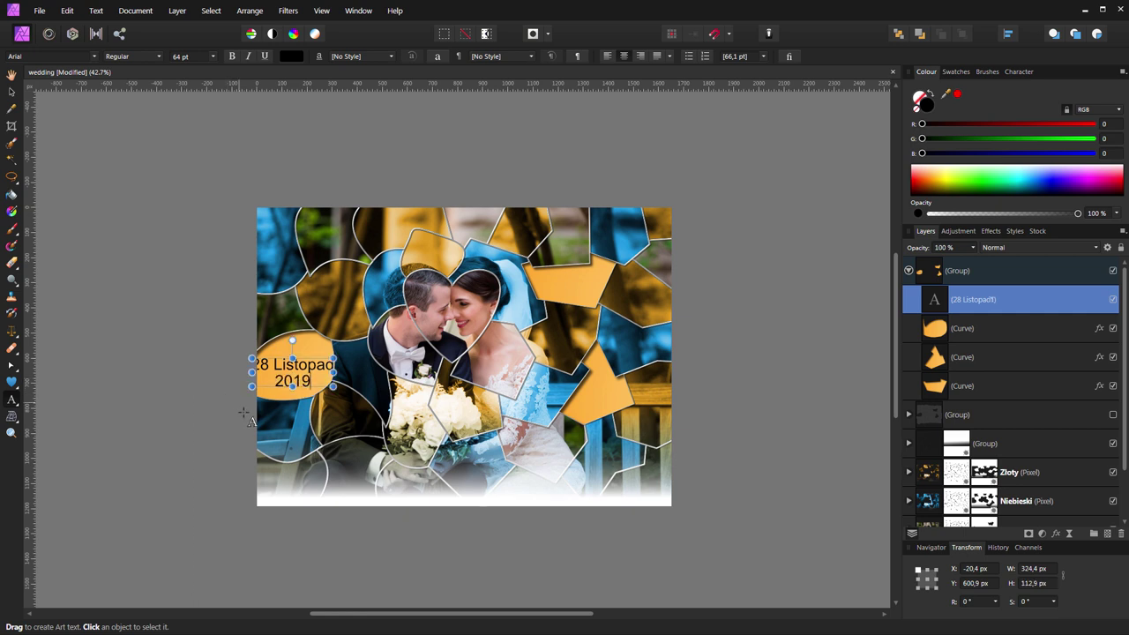
pyautogui.press('Escape')
pyautogui.press('Escape')
pyautogui.click(12, 92)
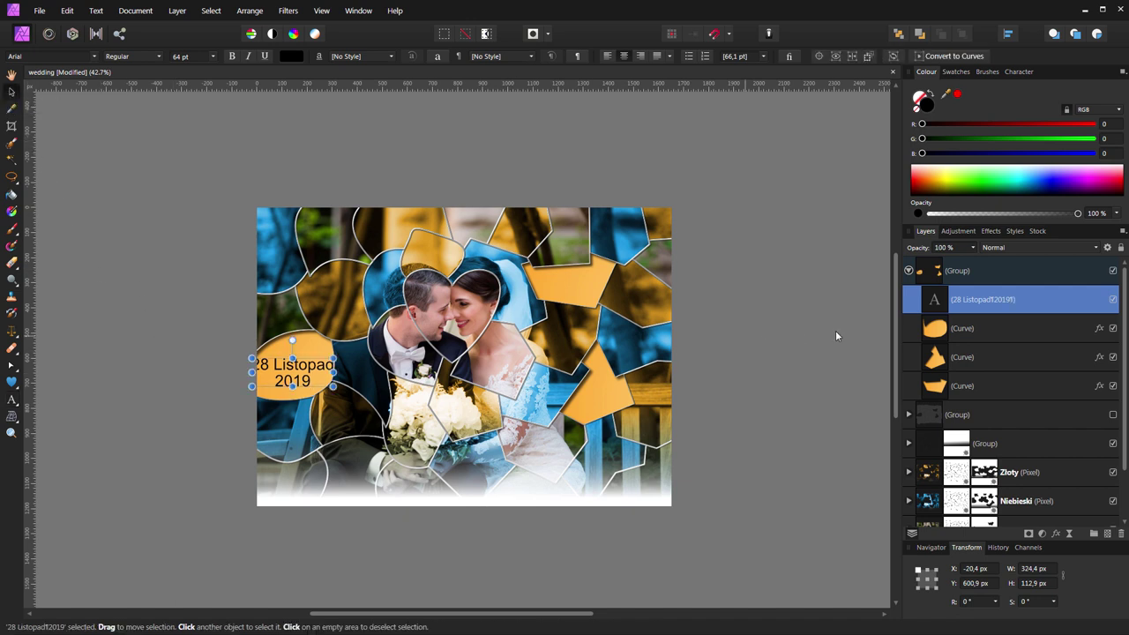
# Show the Character panel and dock it alongside the Colour and Swatches panels.
pyautogui.click(1019, 71)
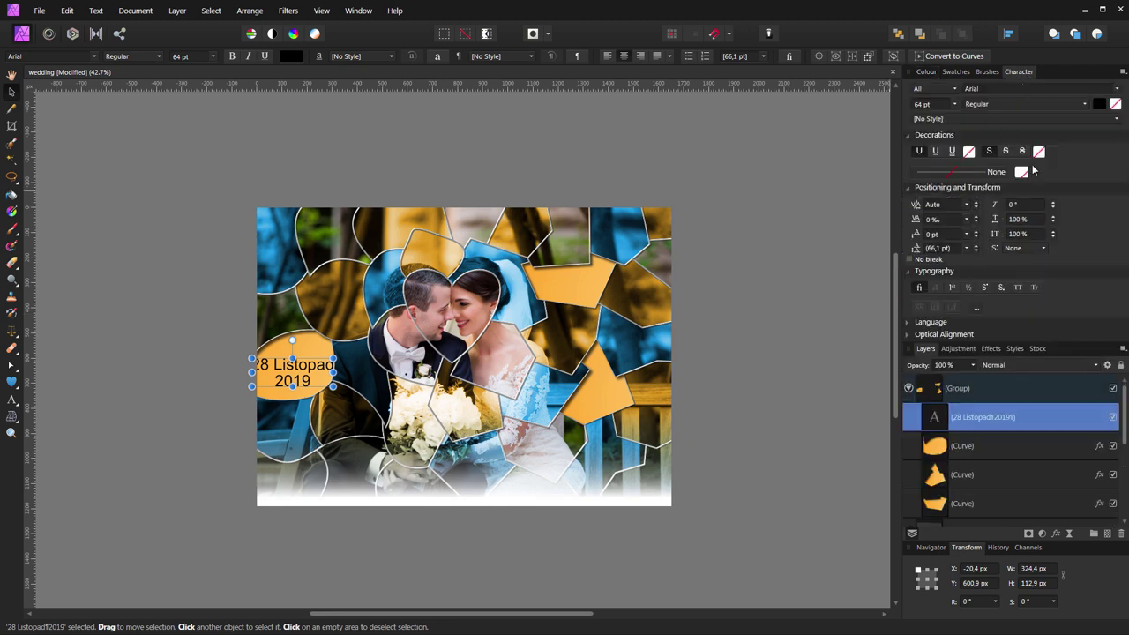
pyautogui.click(326, 13)
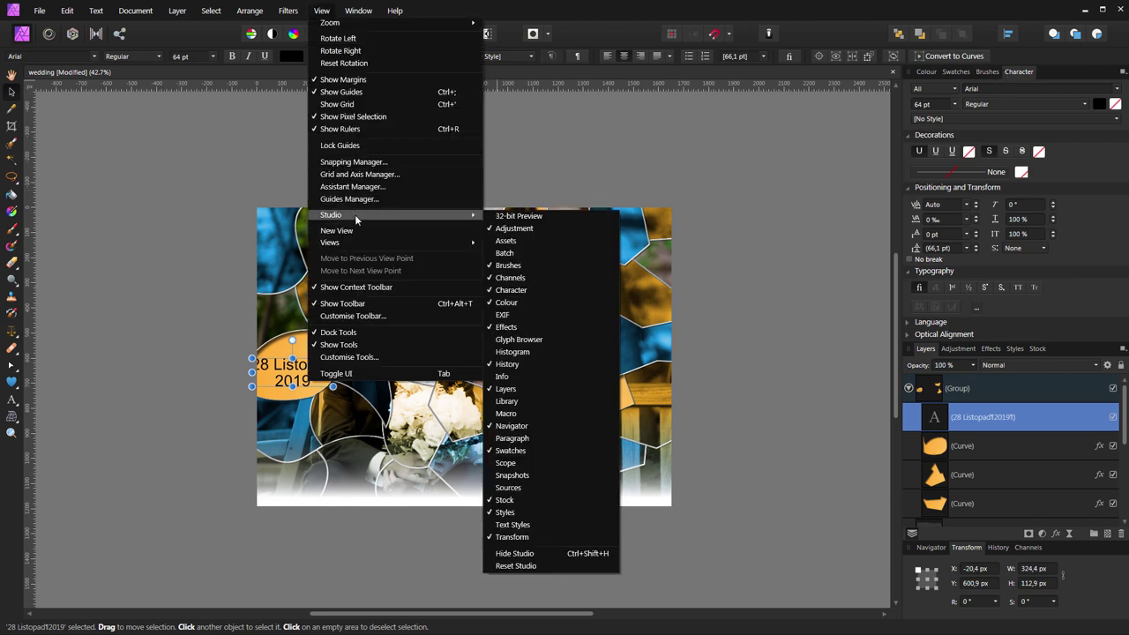
pyautogui.moveTo(330, 214)
pyautogui.click(1019, 78)
pyautogui.moveTo(1018, 71); pyautogui.dragTo(713, 156)
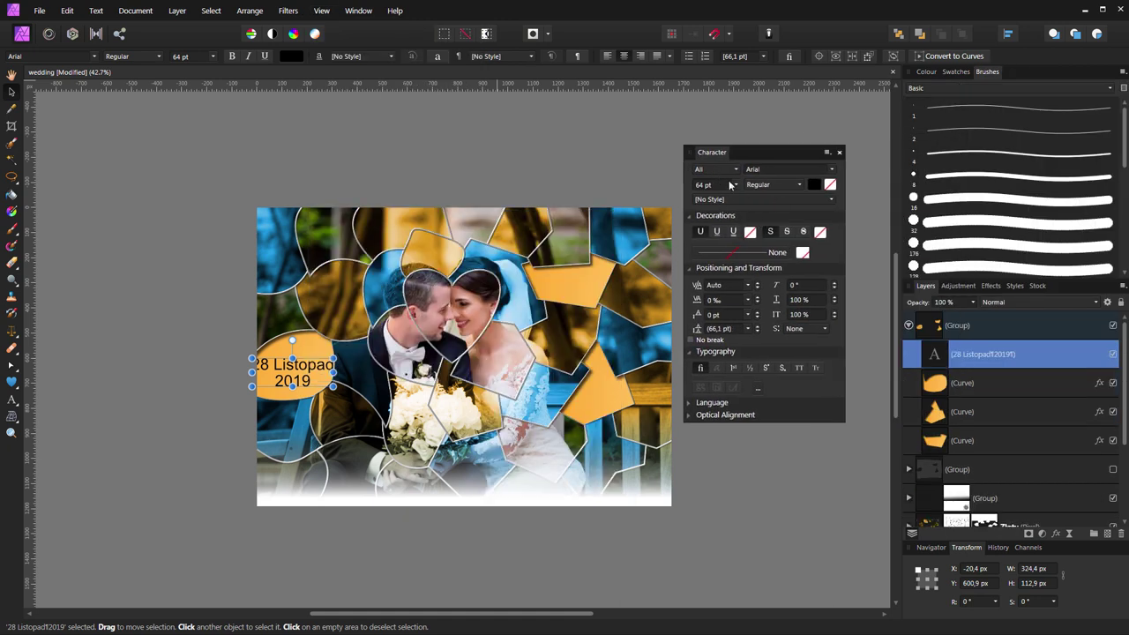
pyautogui.moveTo(716, 155)
pyautogui.mouseDown()
pyautogui.moveTo(959, 75)
pyautogui.moveTo(993, 79)
pyautogui.mouseUp()
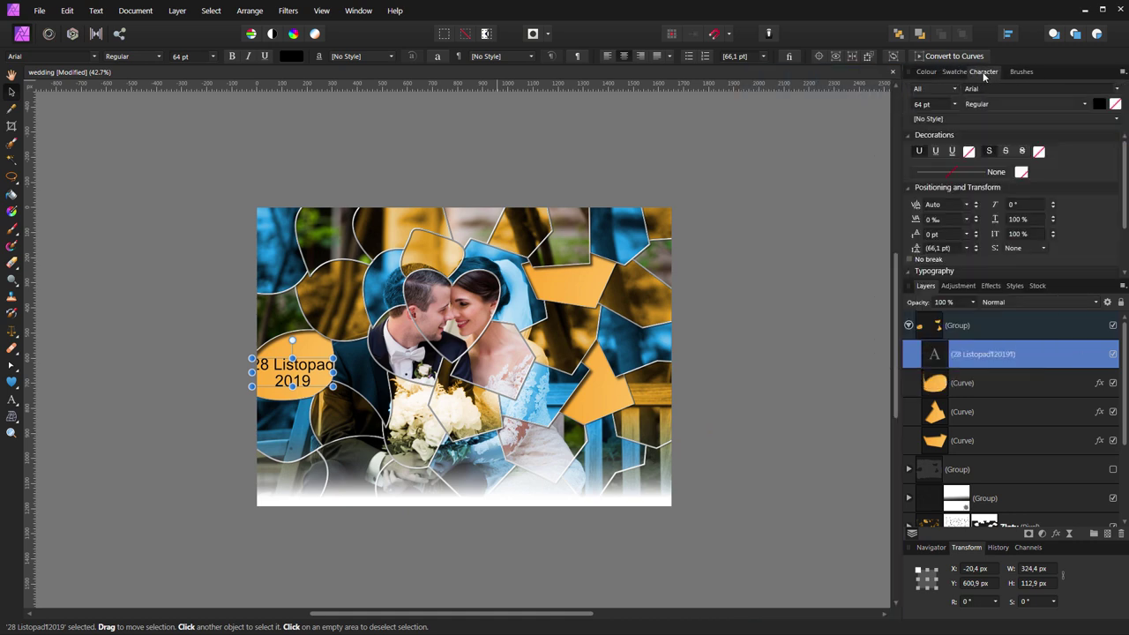
pyautogui.moveTo(984, 76)
pyautogui.mouseDown()
pyautogui.moveTo(1024, 77)
pyautogui.moveTo(1050, 291)
pyautogui.moveTo(891, 295)
pyautogui.moveTo(1005, 72)
pyautogui.mouseUp()
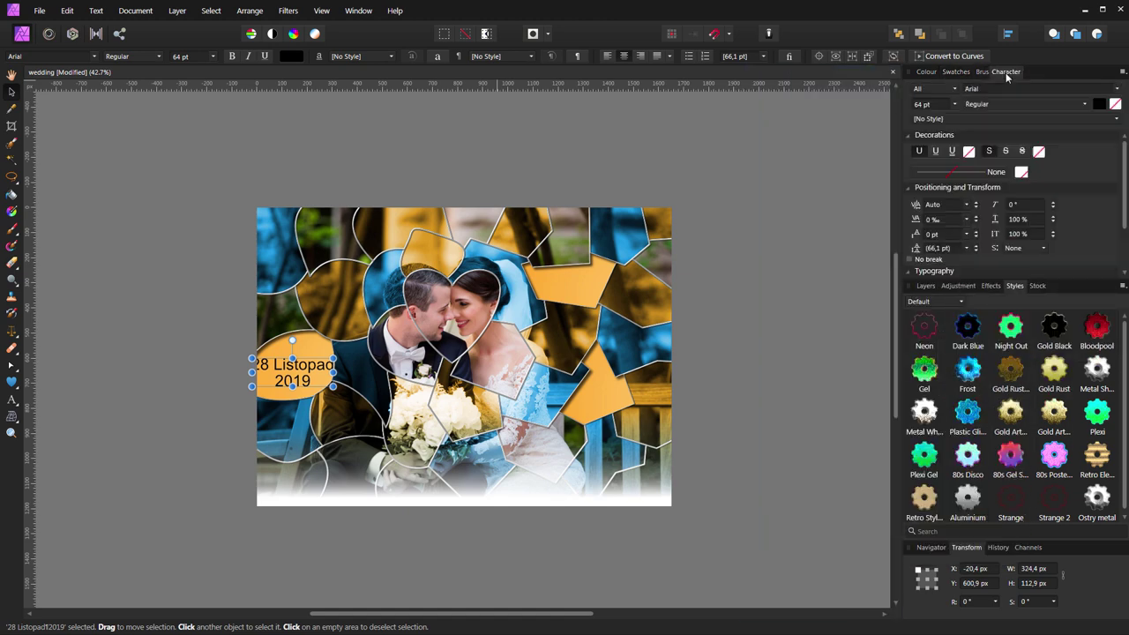
# Set the date text's font to EFN Absolut with the Bold style.
pyautogui.click(1107, 89)
pyautogui.scroll(-3, 878, 205)
pyautogui.scroll(-3, 878, 206)
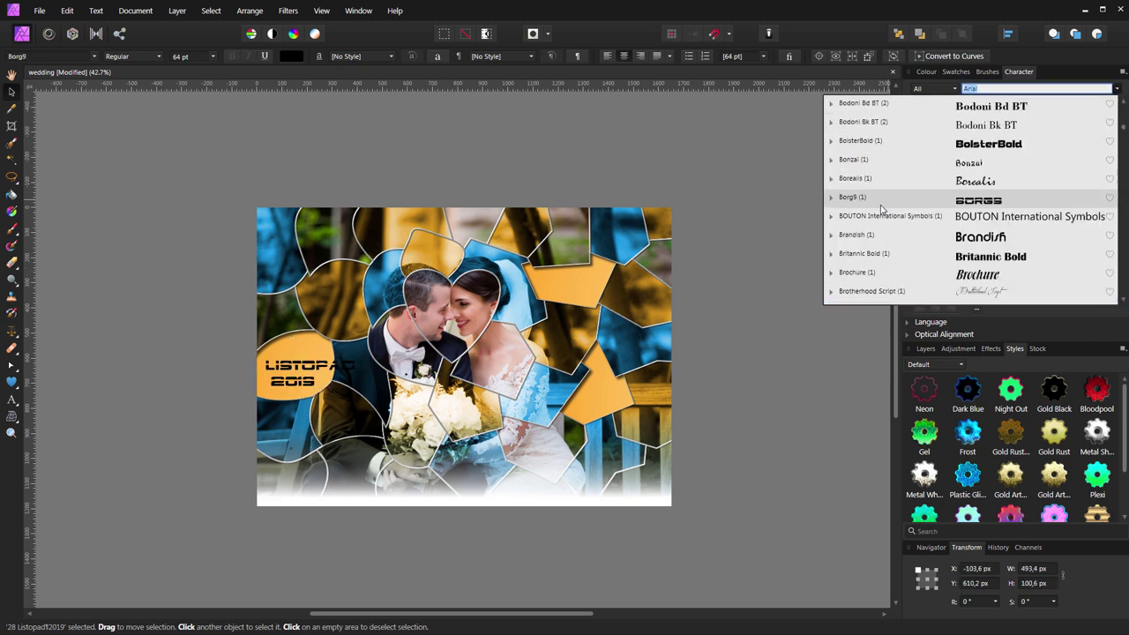
pyautogui.scroll(-3, 882, 207)
pyautogui.scroll(-3, 883, 209)
pyautogui.scroll(-3, 886, 211)
pyautogui.scroll(3, 890, 212)
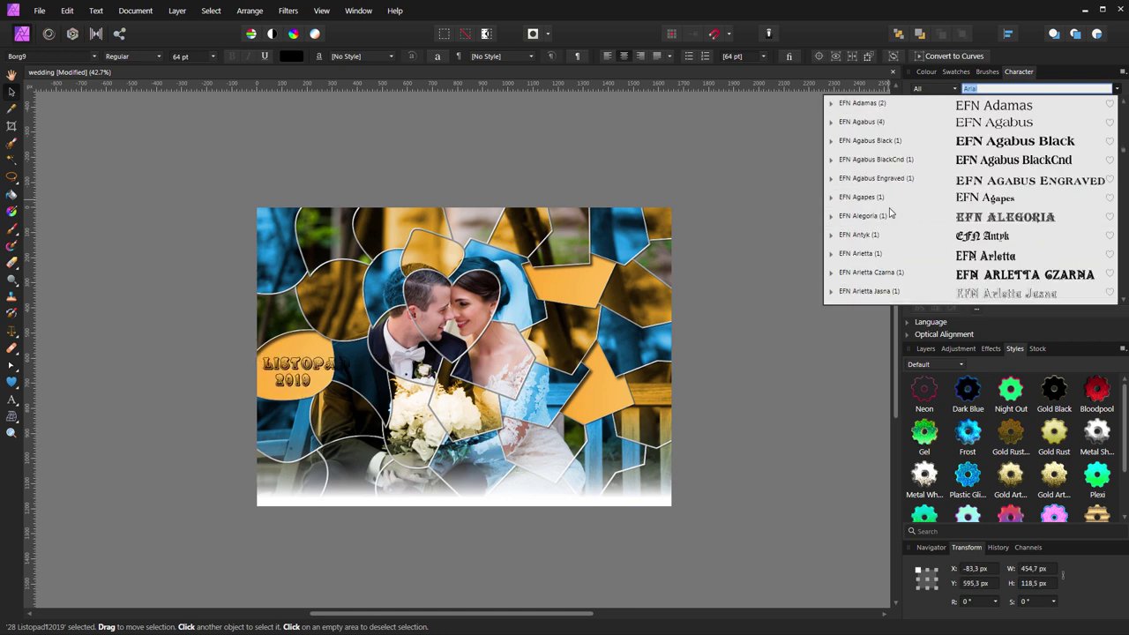
pyautogui.scroll(3, 887, 222)
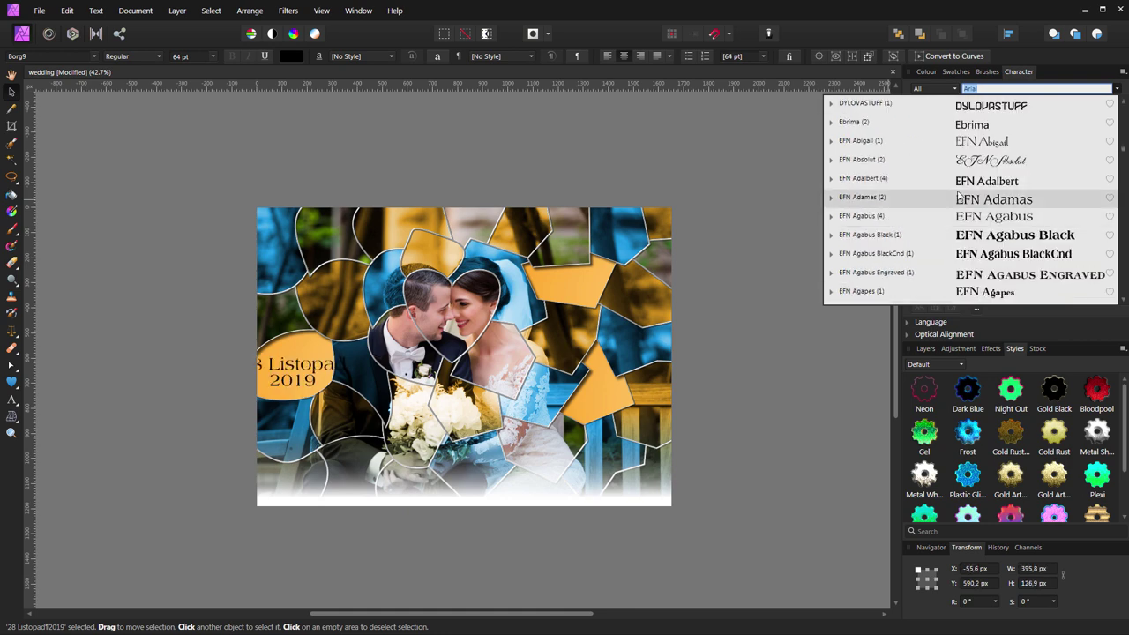
pyautogui.click(1006, 162)
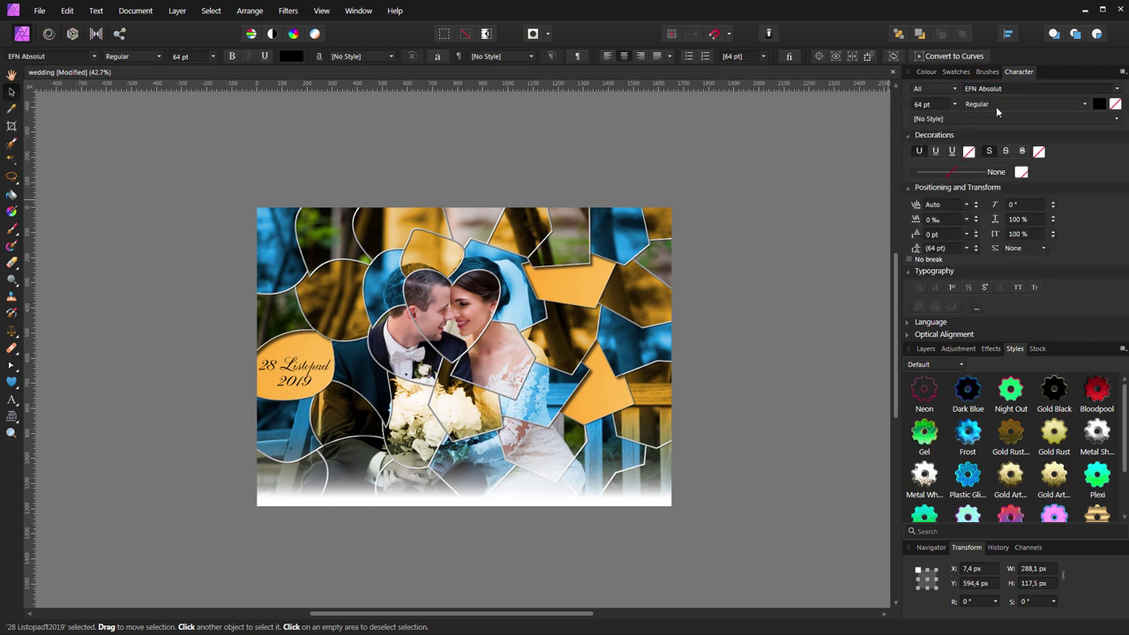
pyautogui.click(995, 104)
pyautogui.click(978, 130)
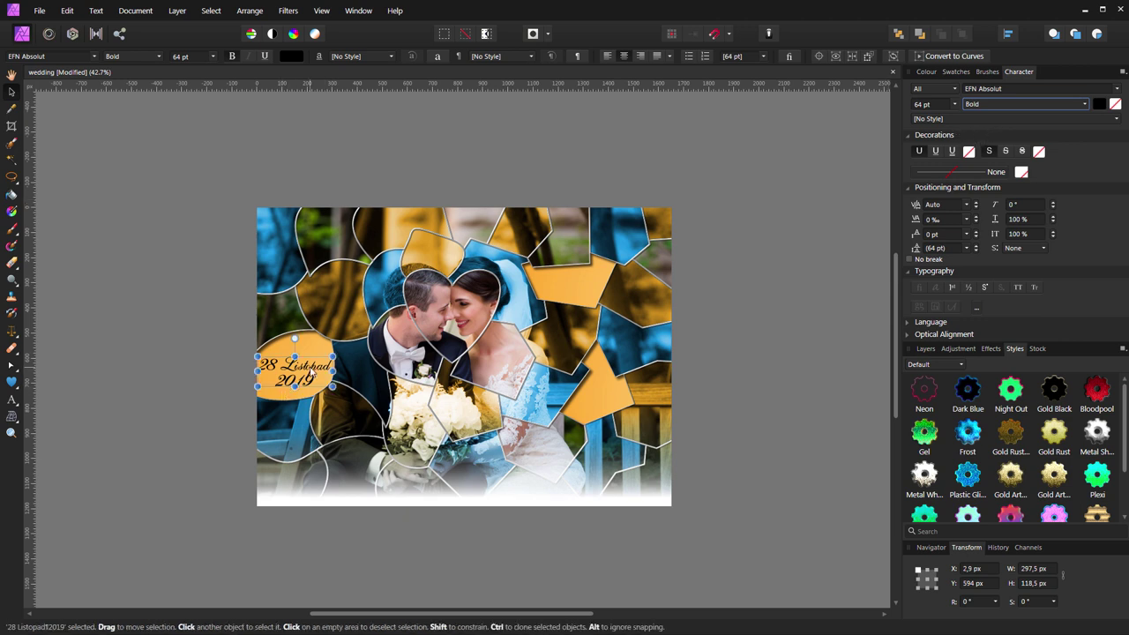
pyautogui.click(926, 349)
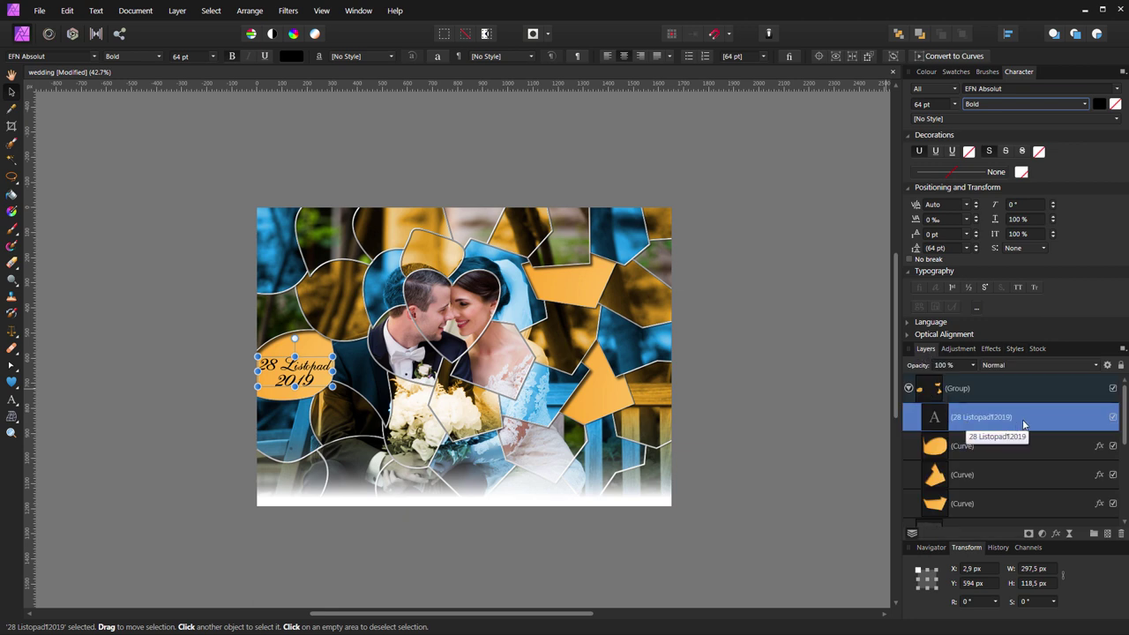
# Duplicate the date text layer and move the copy onto the top-right orange polygon.
pyautogui.click(1037, 427)
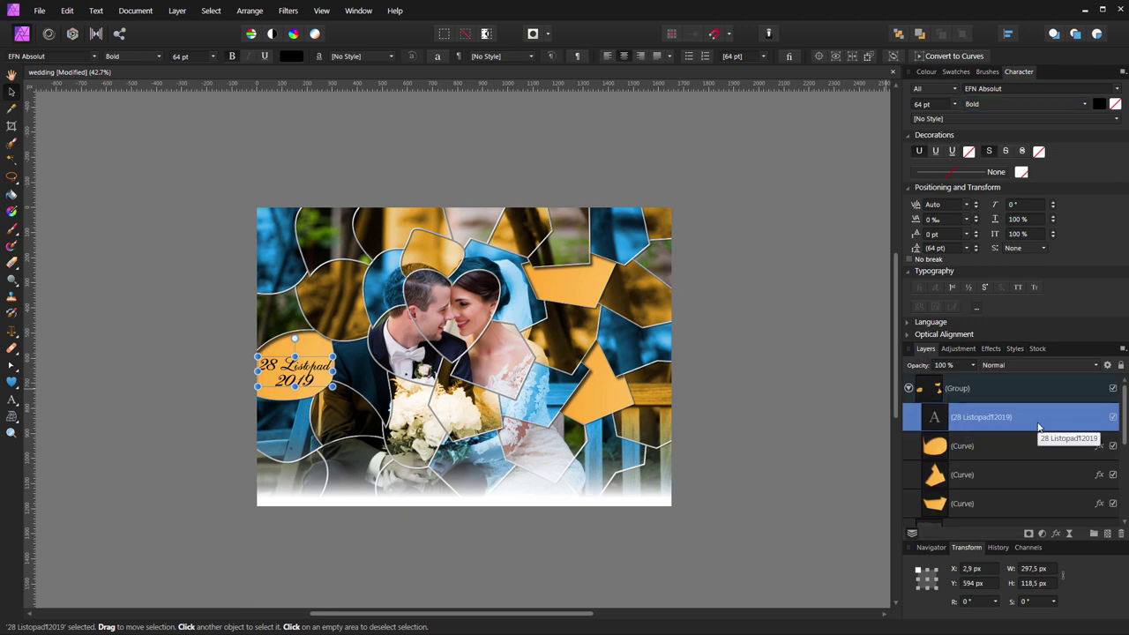
pyautogui.hotkey('ctrl', 'j')
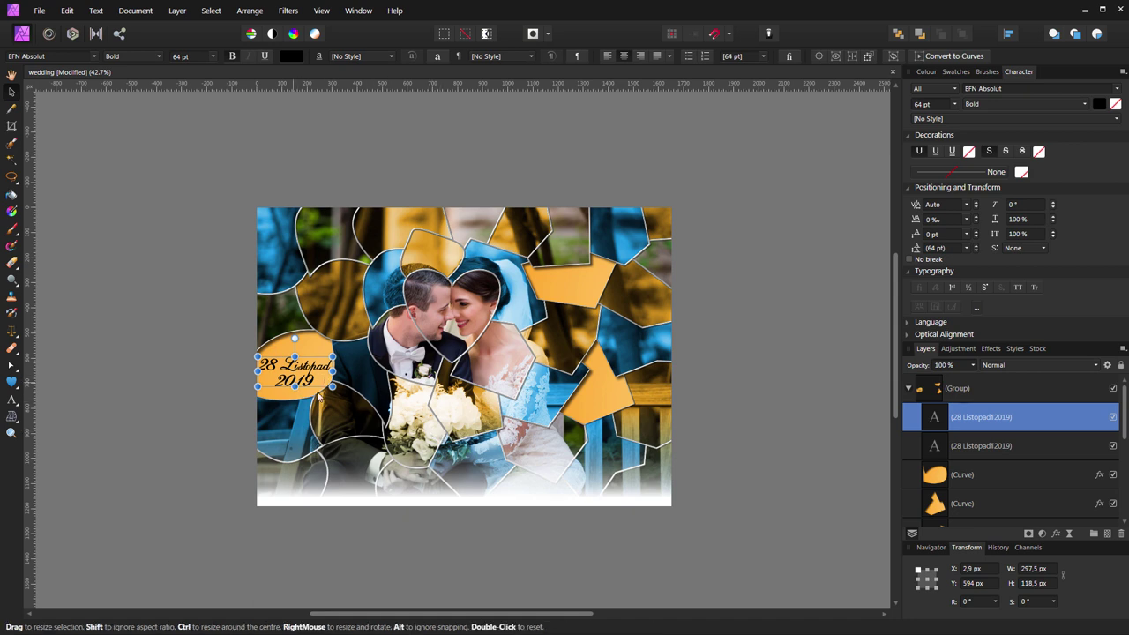
pyautogui.click(1113, 418)
pyautogui.click(1113, 419)
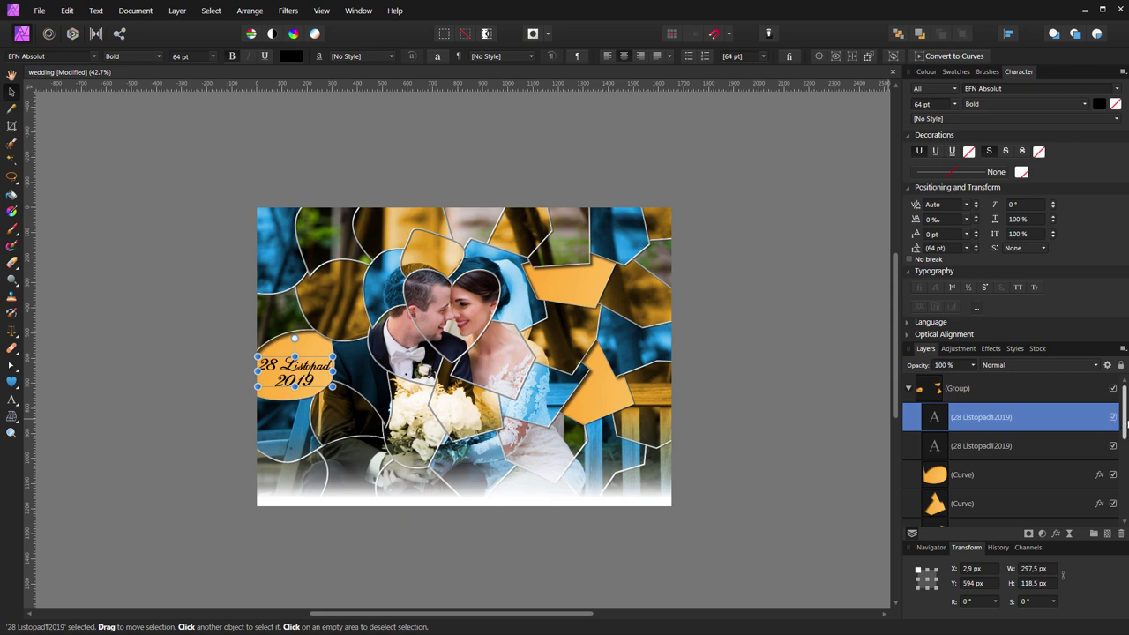
pyautogui.click(1112, 418)
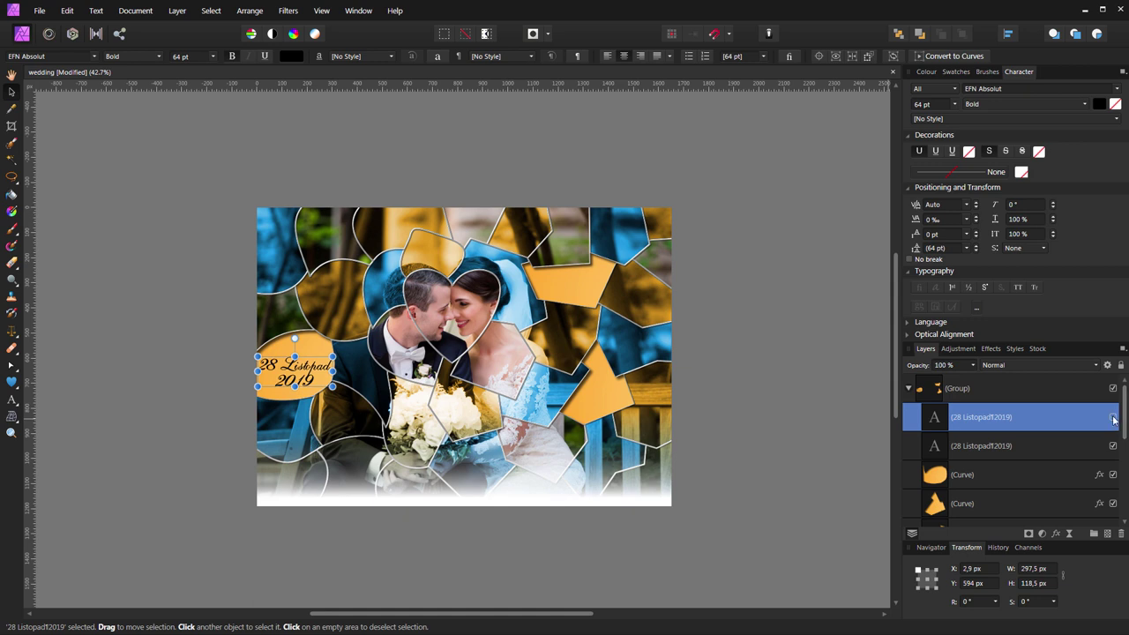
pyautogui.click(1113, 419)
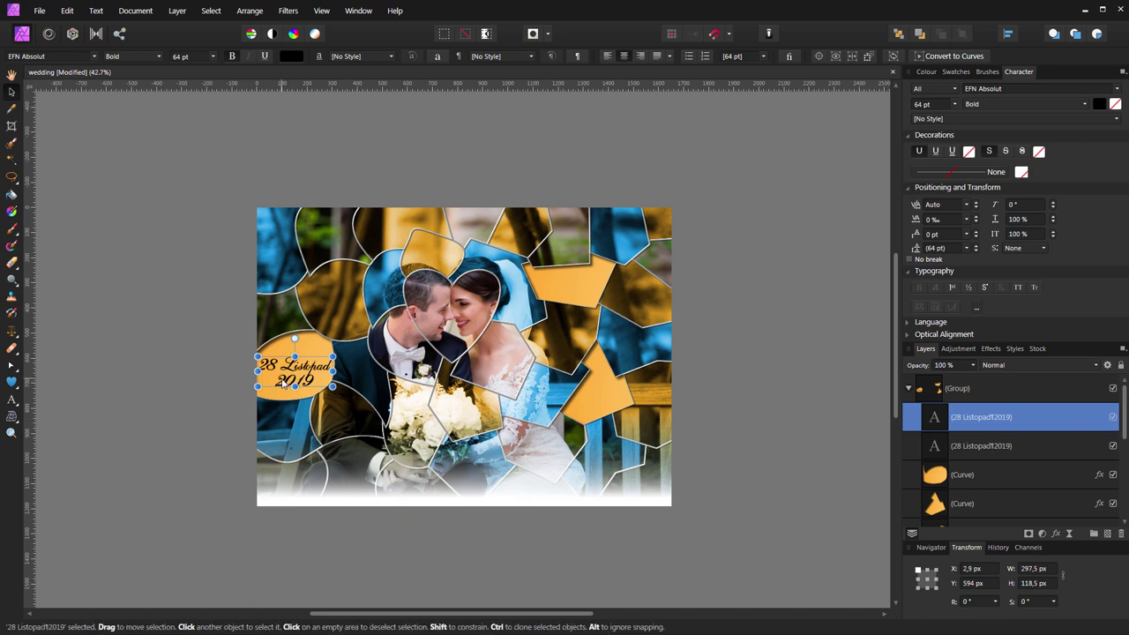
pyautogui.moveTo(282, 381); pyautogui.dragTo(561, 299)
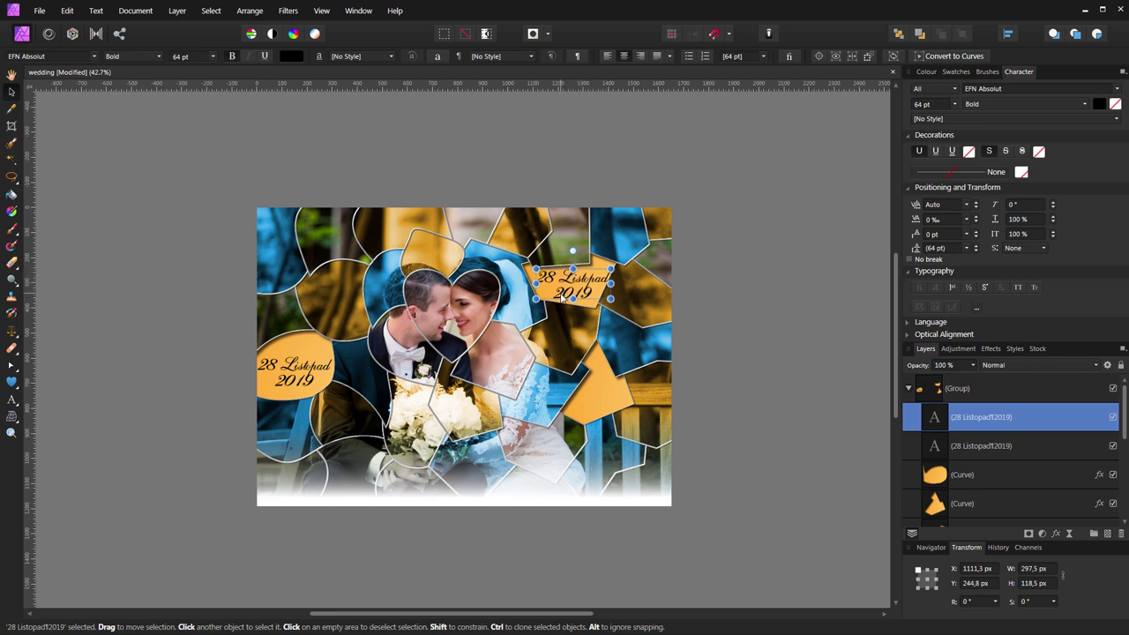
# Zoom in on the moved date copy, check the orange shapes, and begin editing the copy's text.
pyautogui.hotkey('ctrl', 'alt', '0')
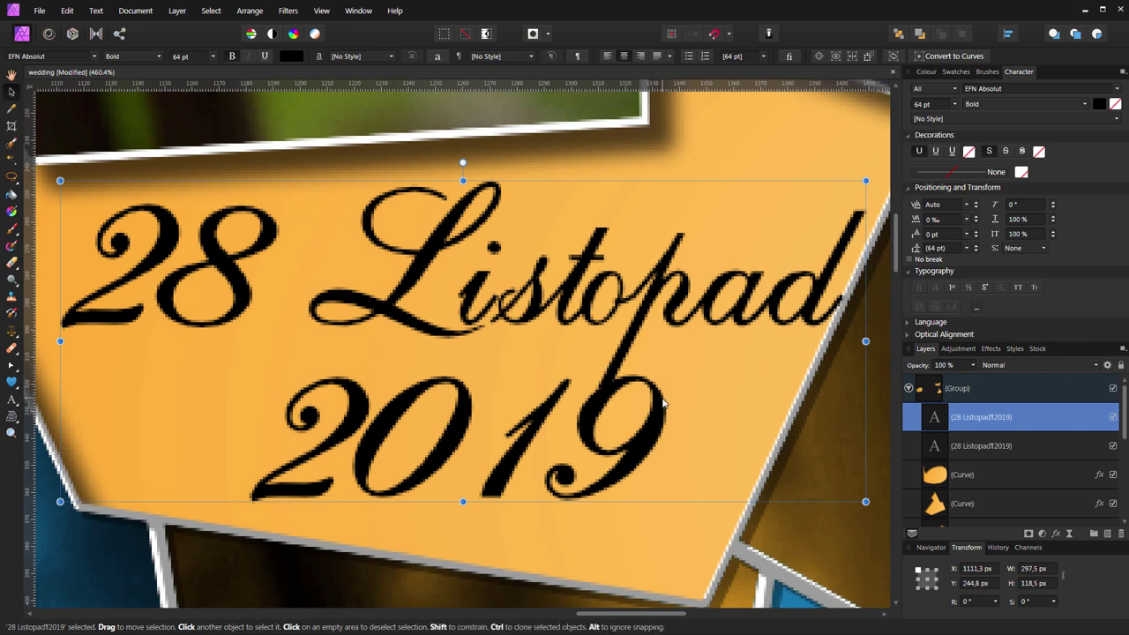
pyautogui.scroll(-2, 665, 403)
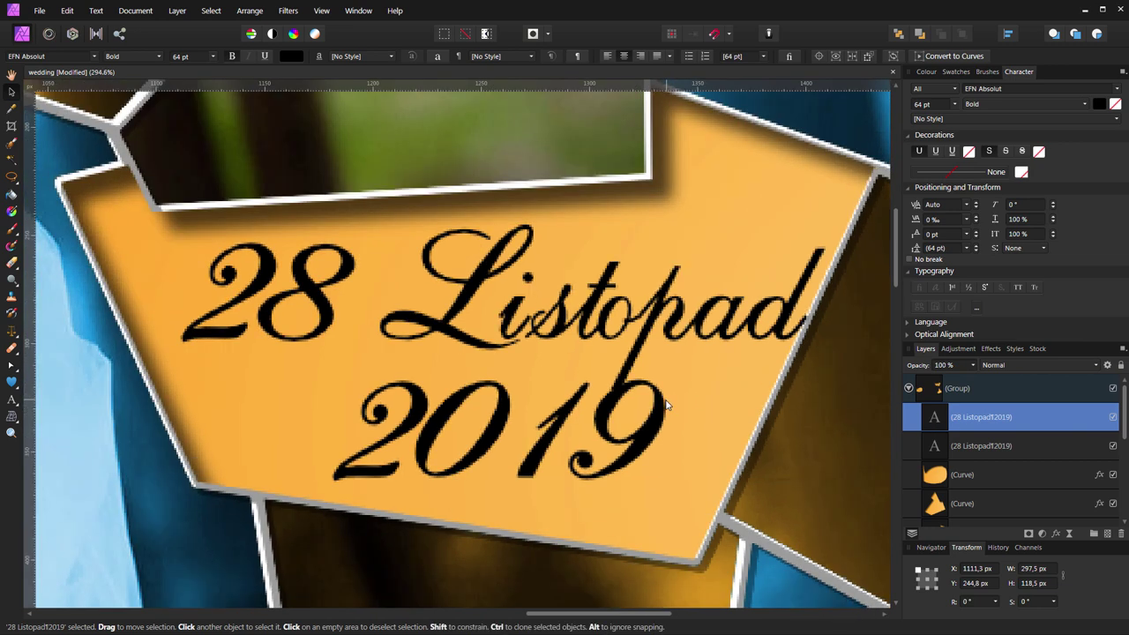
pyautogui.scroll(-3, 665, 403)
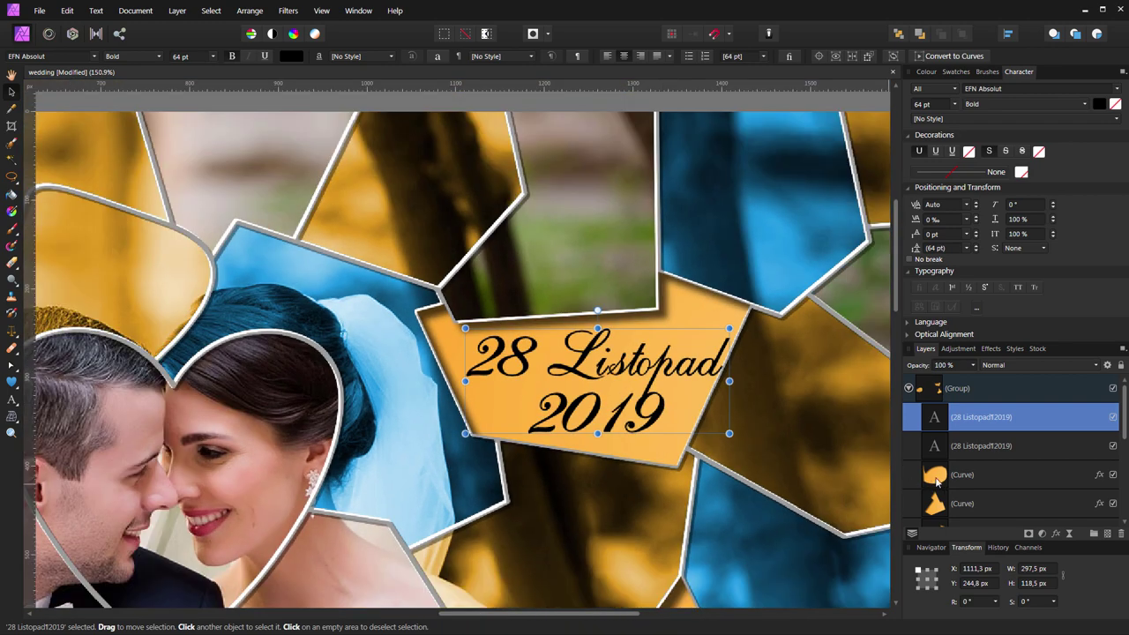
pyautogui.click(937, 478)
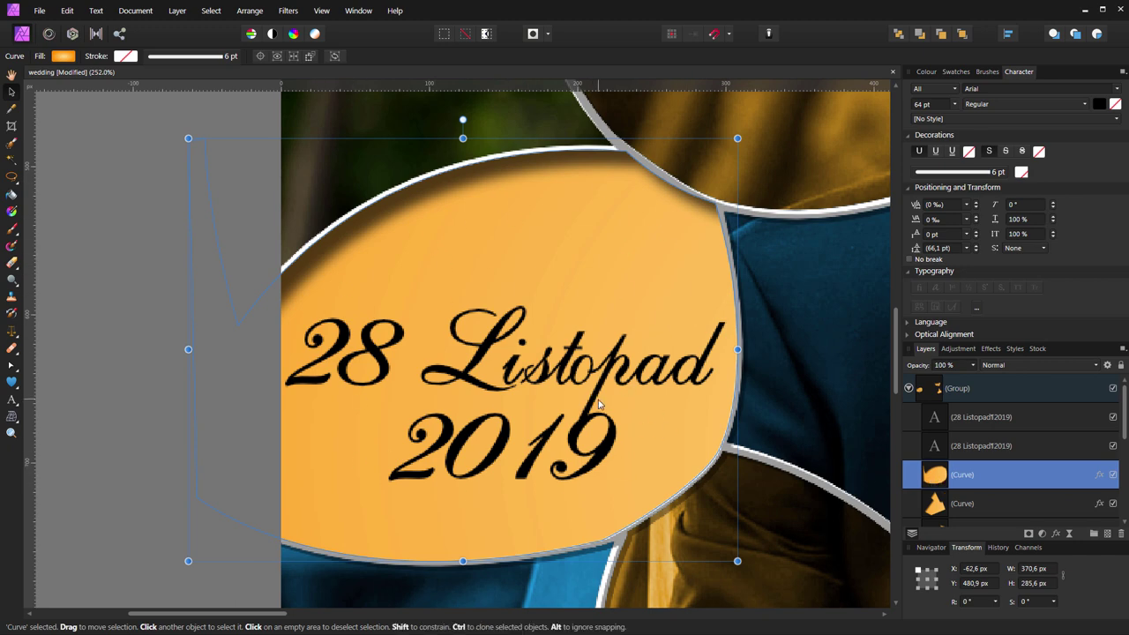
pyautogui.scroll(-3, 1014, 436)
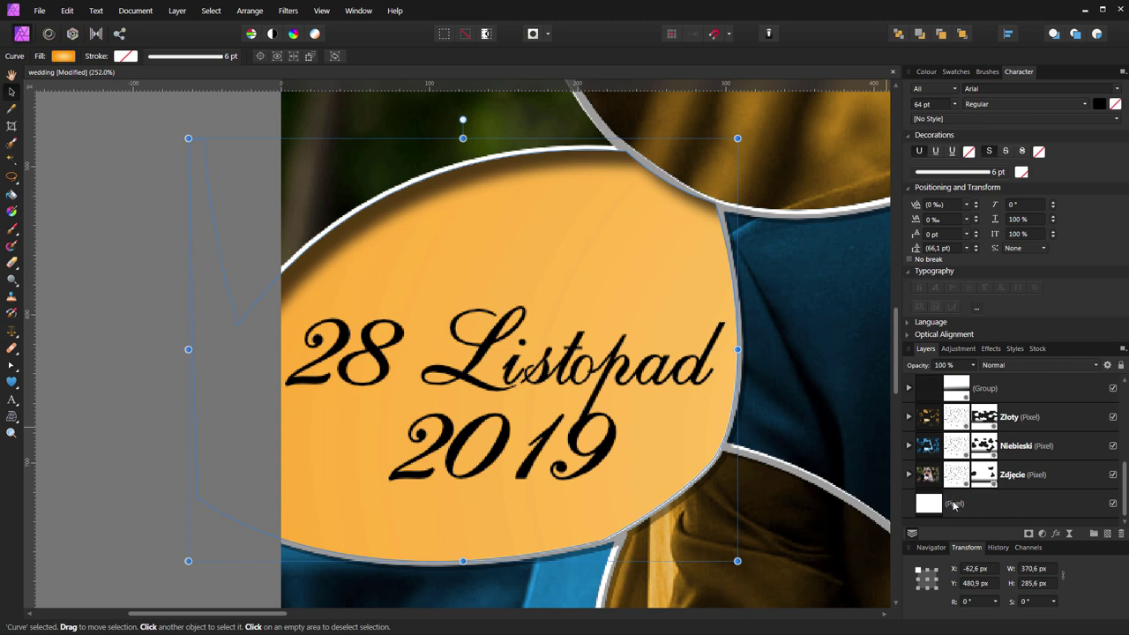
pyautogui.scroll(3, 953, 455)
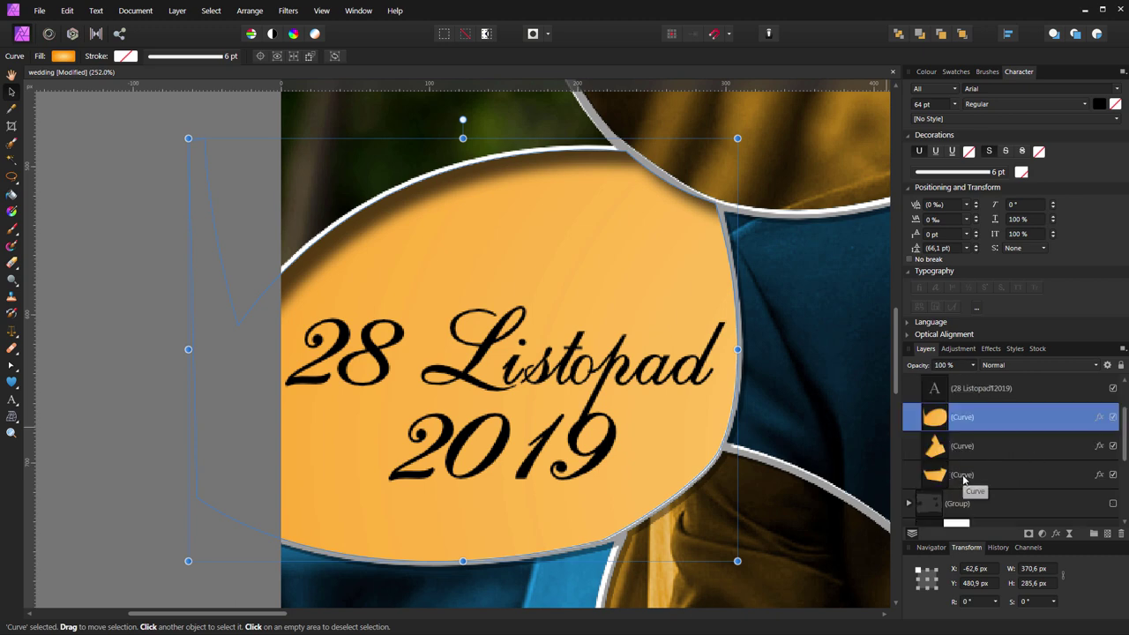
pyautogui.doubleClick(937, 476)
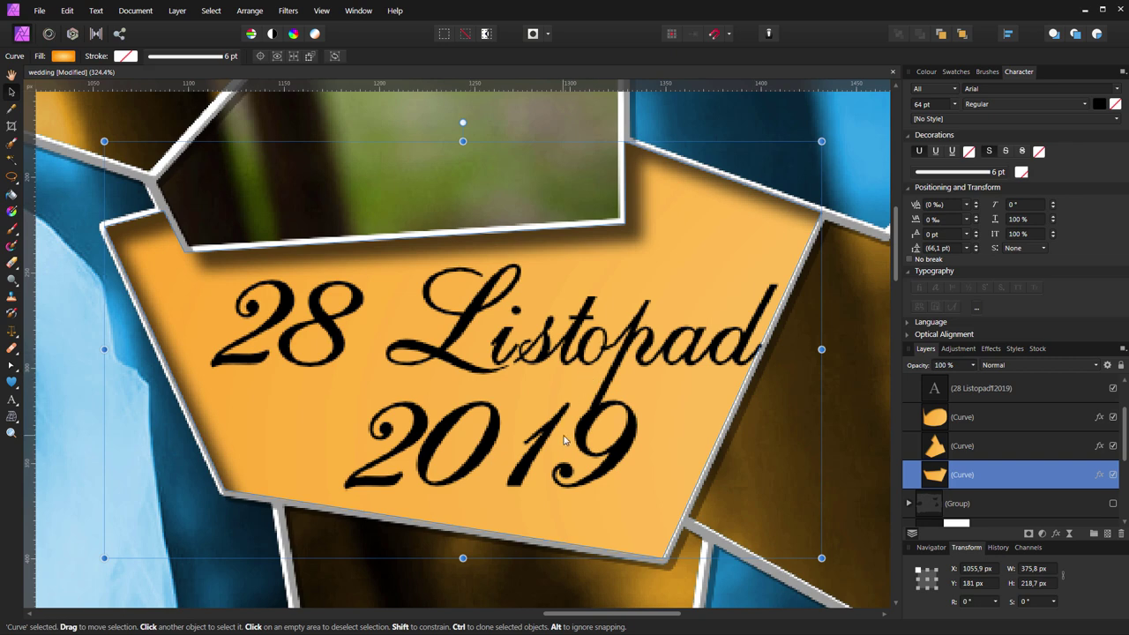
pyautogui.click(980, 402)
pyautogui.doubleClick(991, 418)
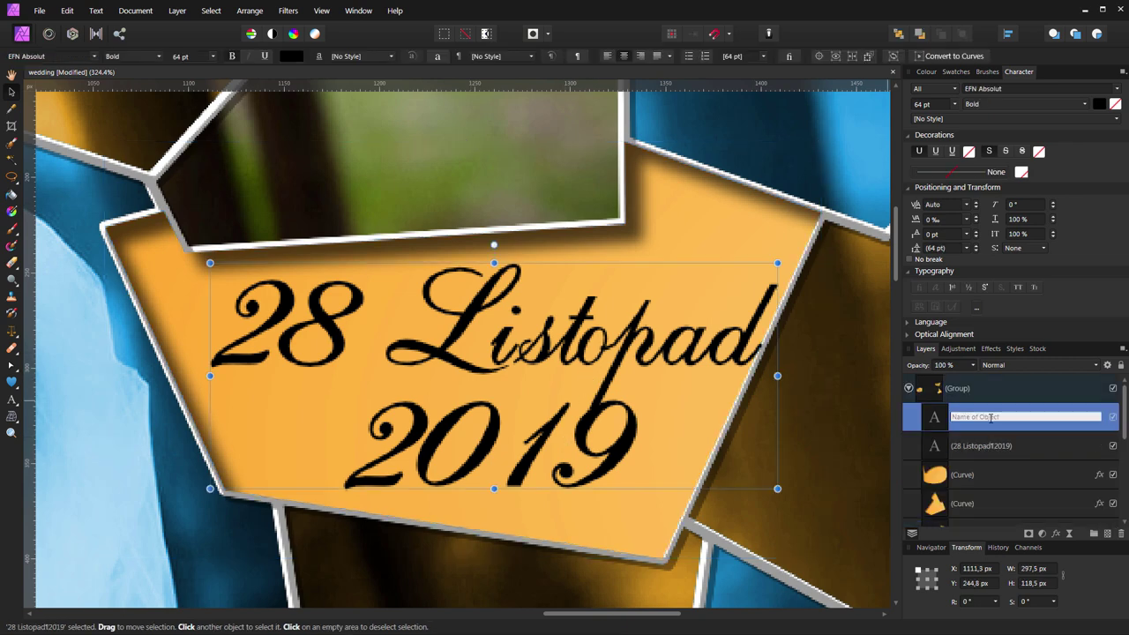
pyautogui.doubleClick(937, 423)
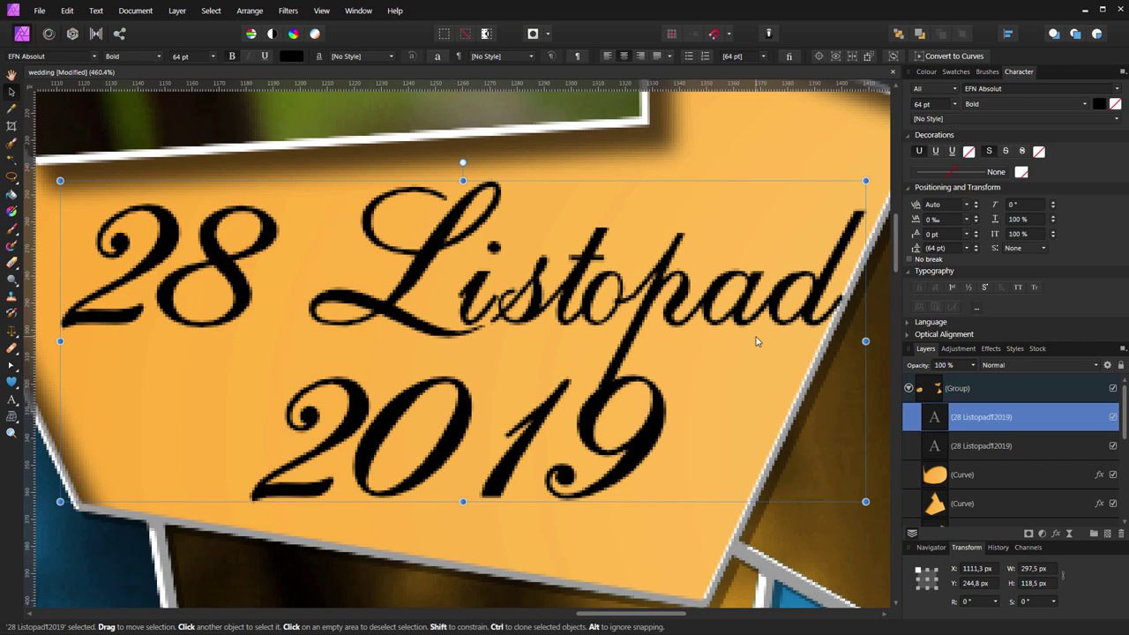
pyautogui.scroll(-2, 690, 356)
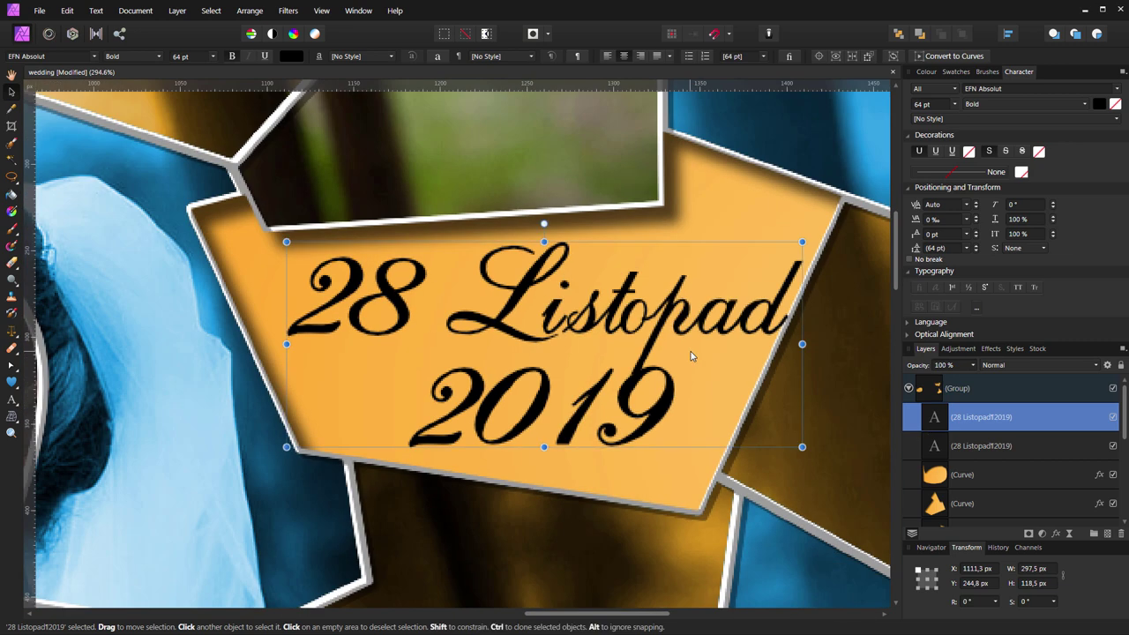
pyautogui.doubleClick(743, 330)
# Replace the copied date text with the name 'Piotr'.
pyautogui.click(684, 403)
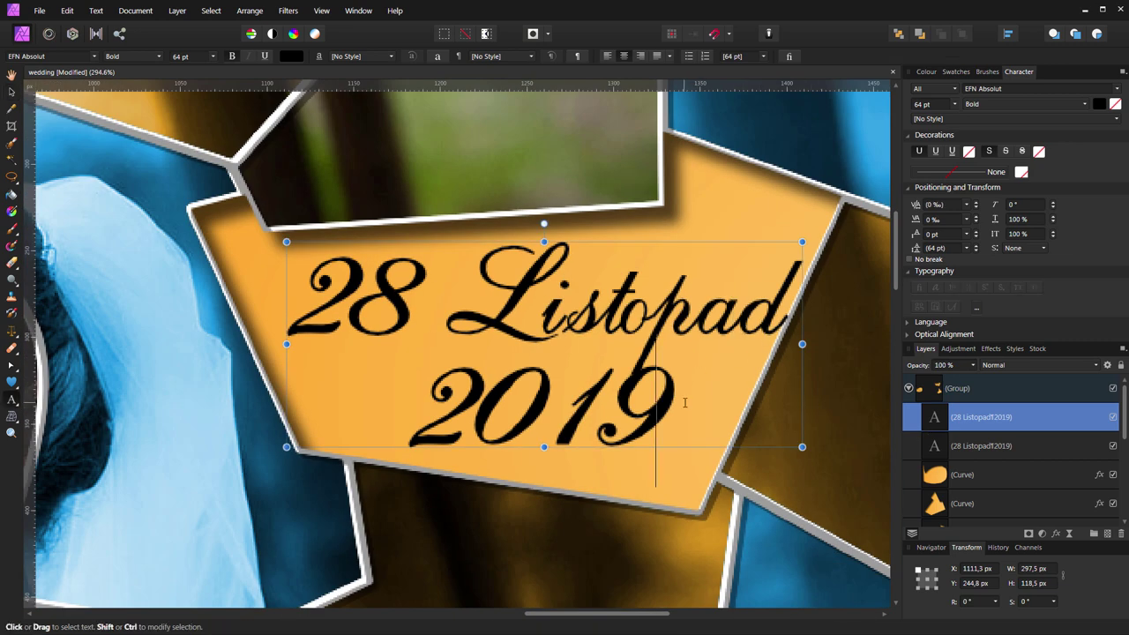
pyautogui.press('BackSpace')
pyautogui.press('BackSpace')
pyautogui.press('BackSpace')
pyautogui.press('BackSpace')
pyautogui.press('BackSpace')
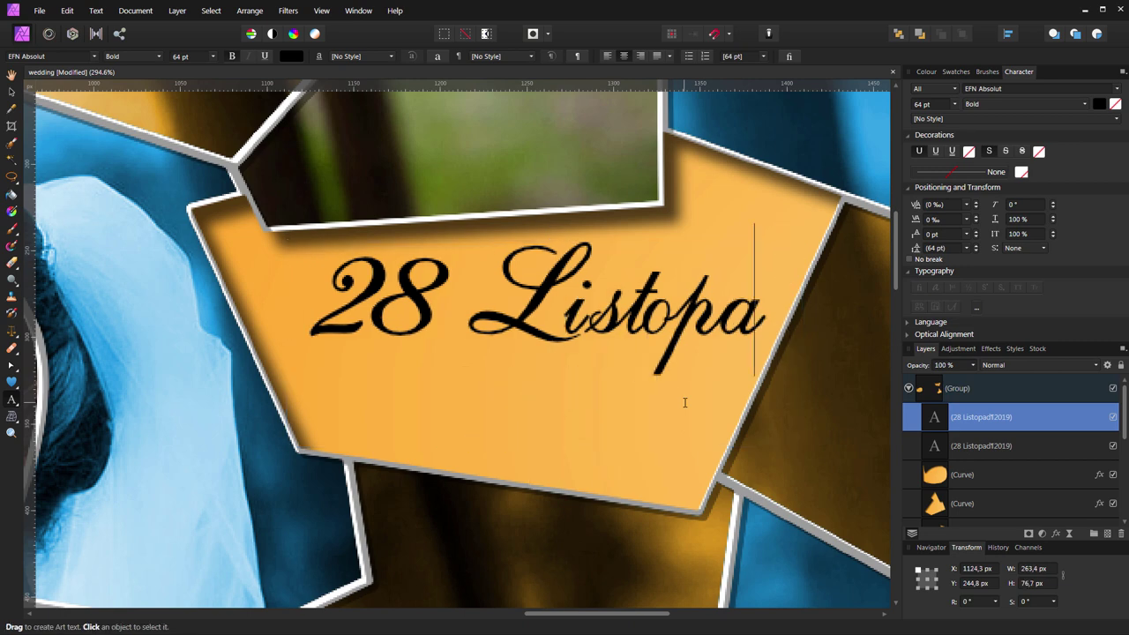
pyautogui.press('BackSpace')
pyautogui.press('BackSpace')
pyautogui.press('BackSpace')
pyautogui.press('BackSpace')
pyautogui.press('BackSpace')
pyautogui.press('BackSpace')
pyautogui.press('BackSpace')
pyautogui.press('BackSpace')
pyautogui.press('BackSpace')
pyautogui.press('BackSpace')
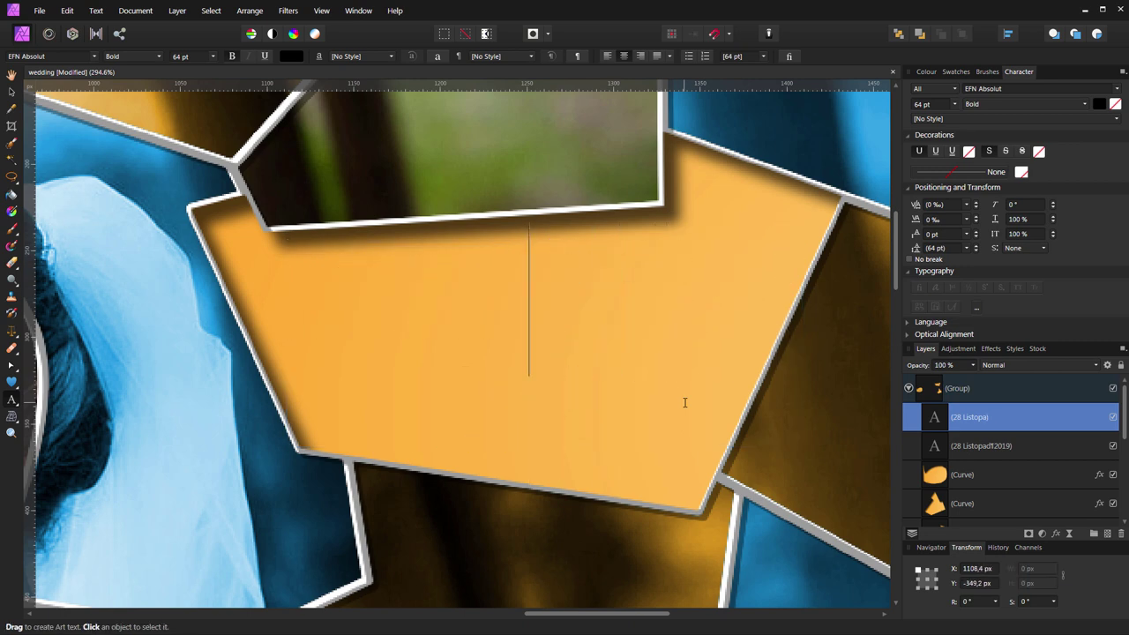
pyautogui.write('Piotr')
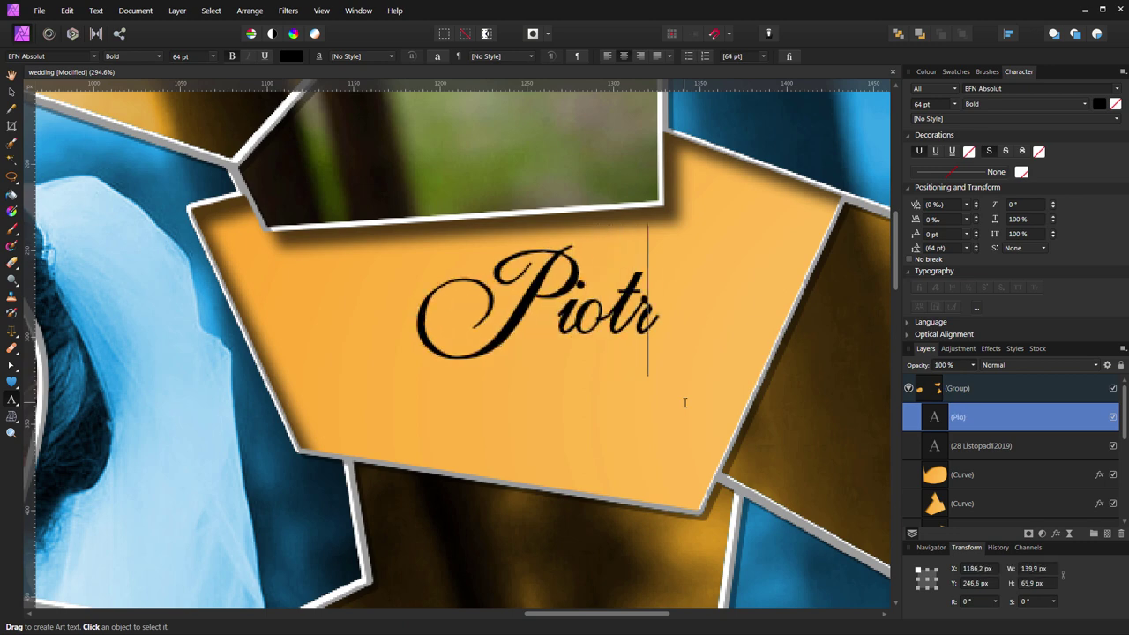
pyautogui.press('Escape')
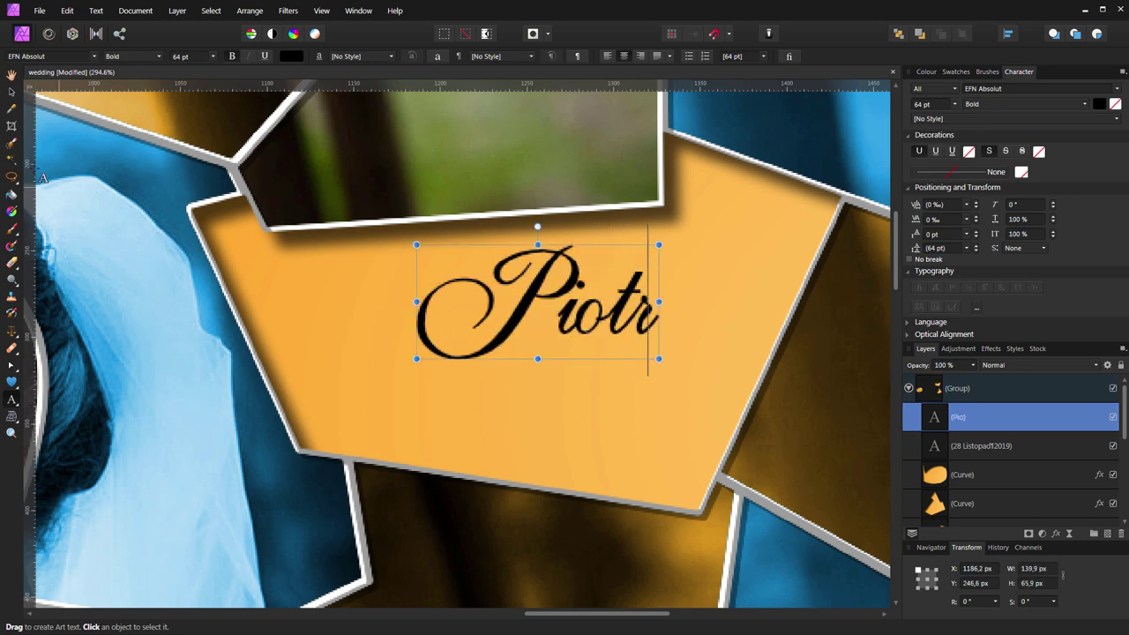
# Set Piotr to 96 pt and centre it on its orange shard, then view the whole composition.
pyautogui.click(11, 91)
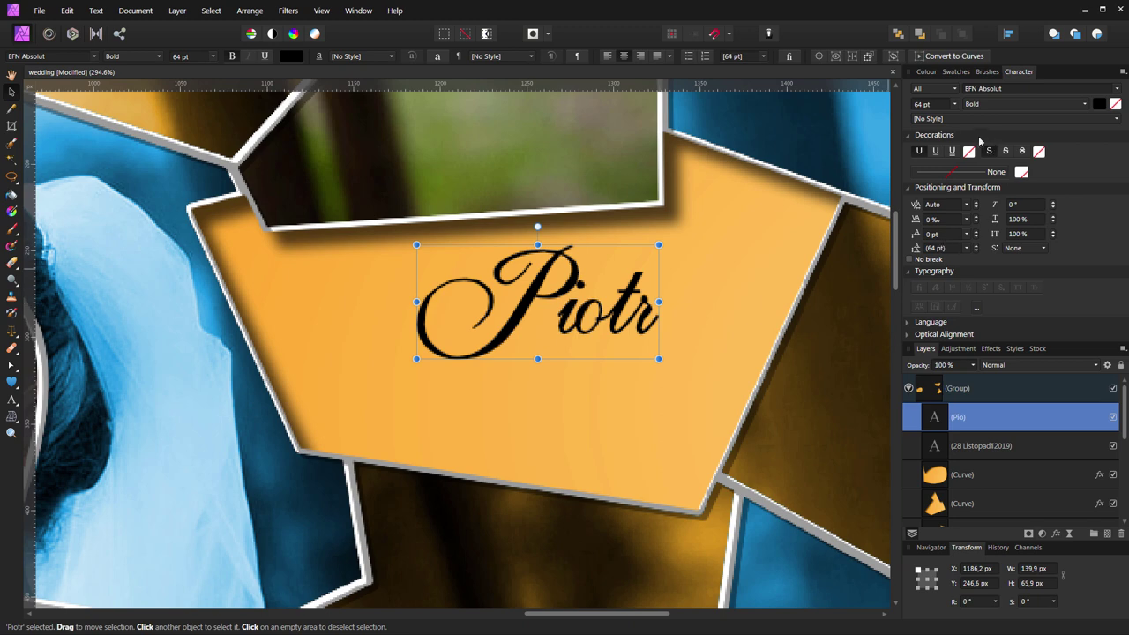
pyautogui.click(954, 105)
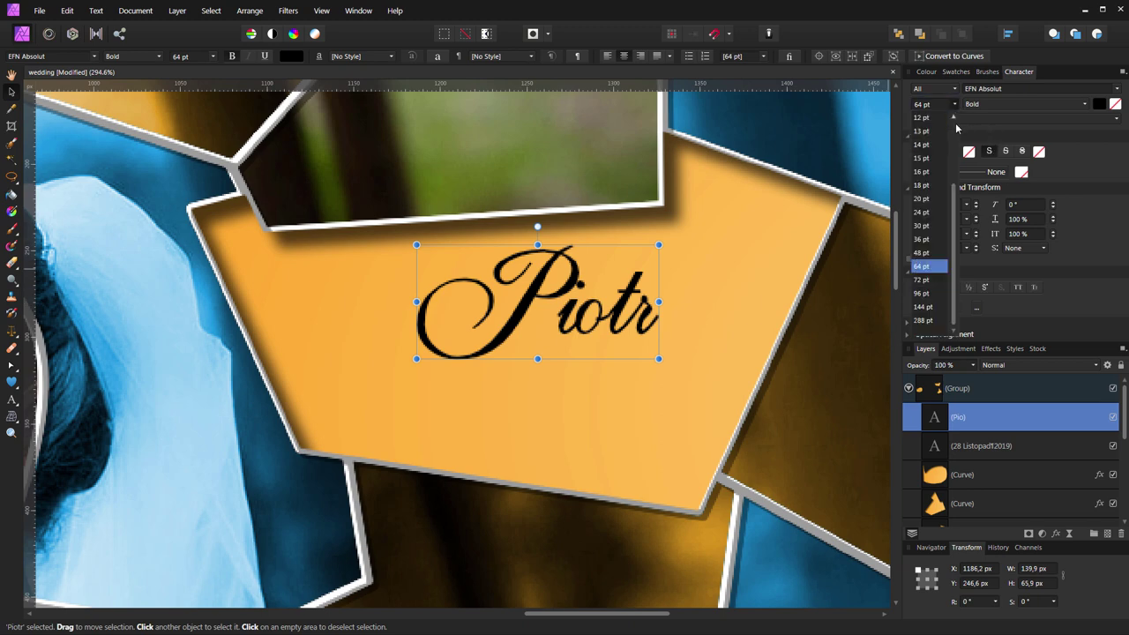
pyautogui.click(923, 294)
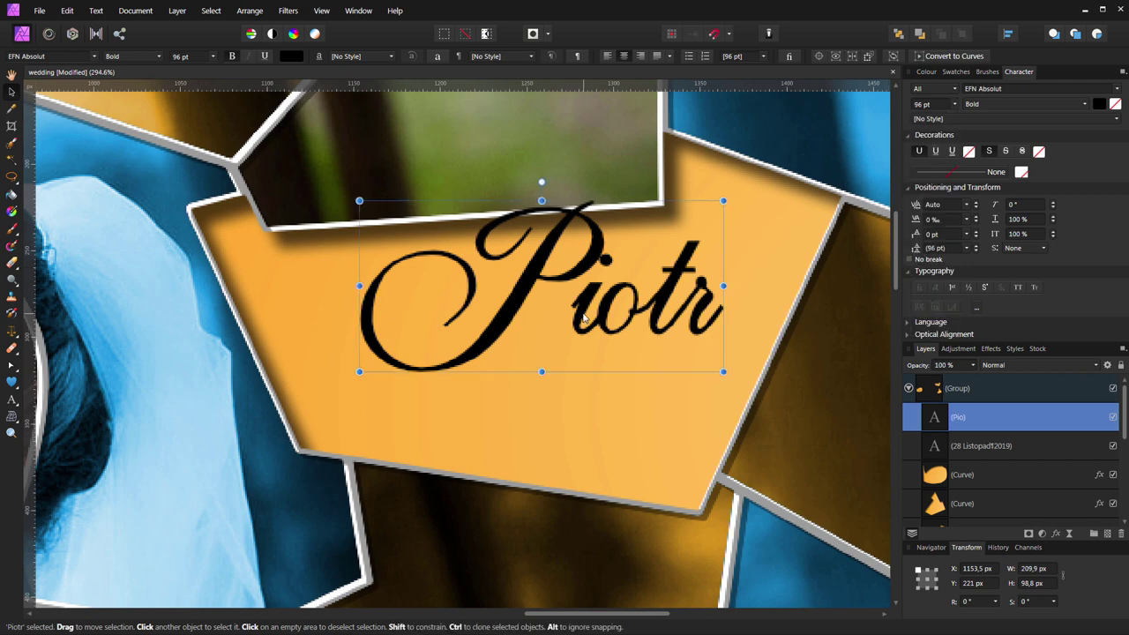
pyautogui.moveTo(583, 315); pyautogui.dragTo(560, 359)
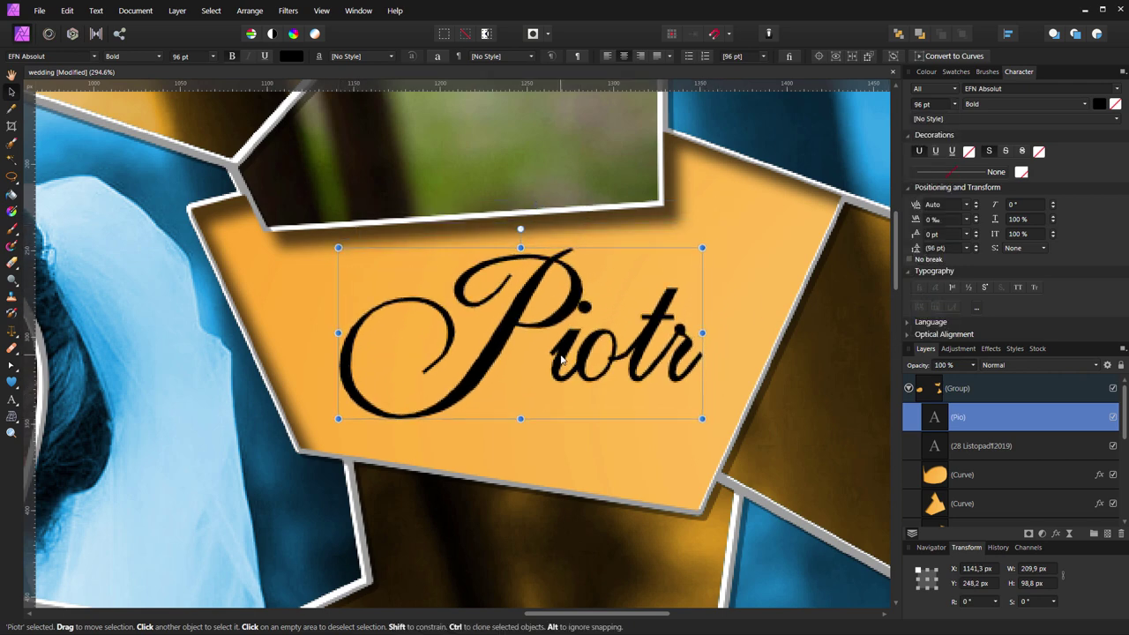
pyautogui.hotkey('ctrl', '1')
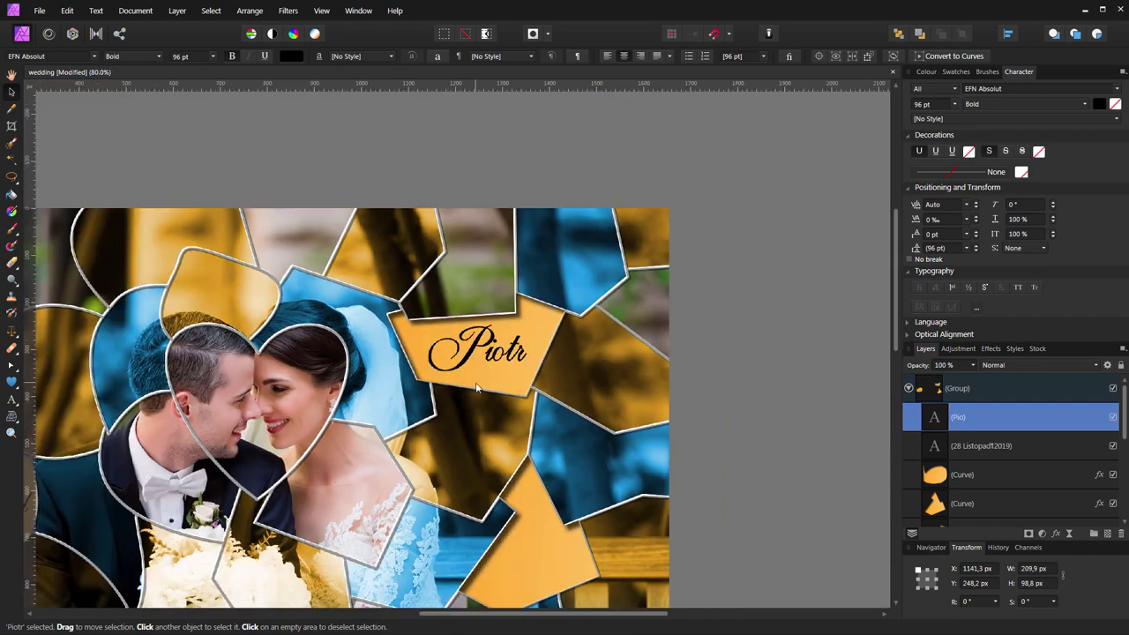
pyautogui.scroll(2, 549, 358)
# Nudge Piotr slightly lower on its shard and duplicate its text layer.
pyautogui.moveTo(548, 358); pyautogui.dragTo(575, 346)
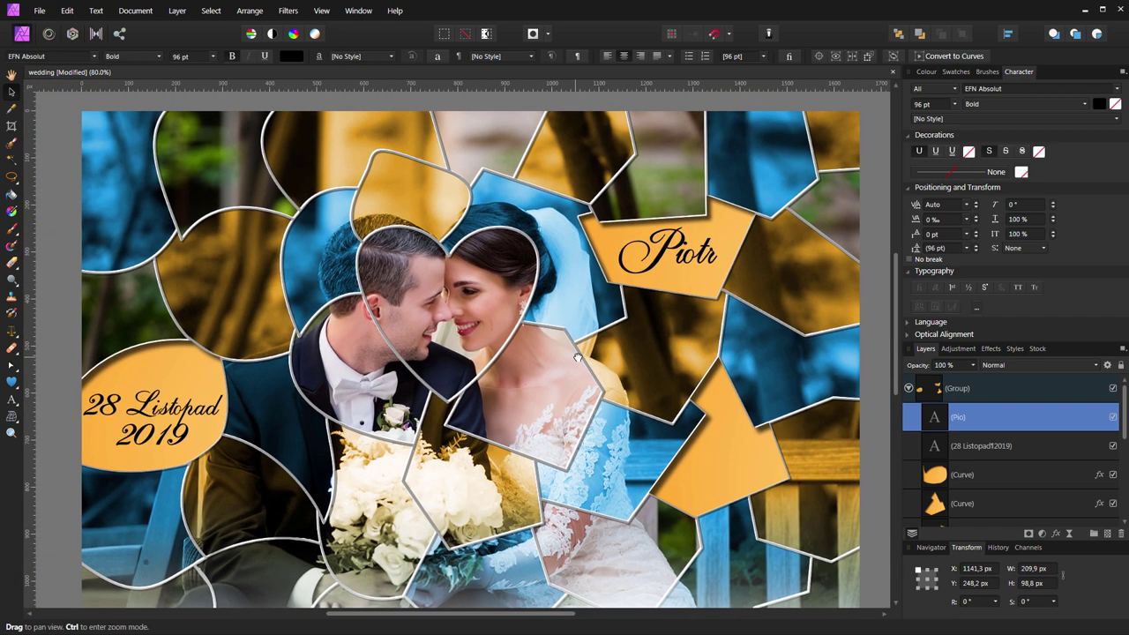
pyautogui.scroll(-1, 575, 347)
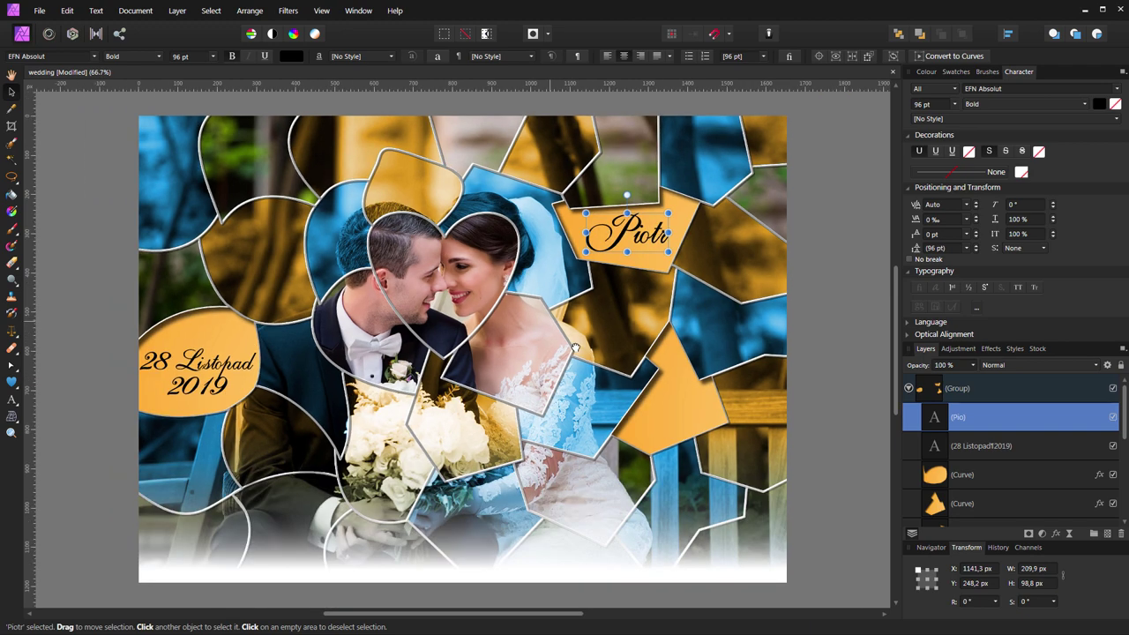
pyautogui.moveTo(622, 240); pyautogui.dragTo(622, 247)
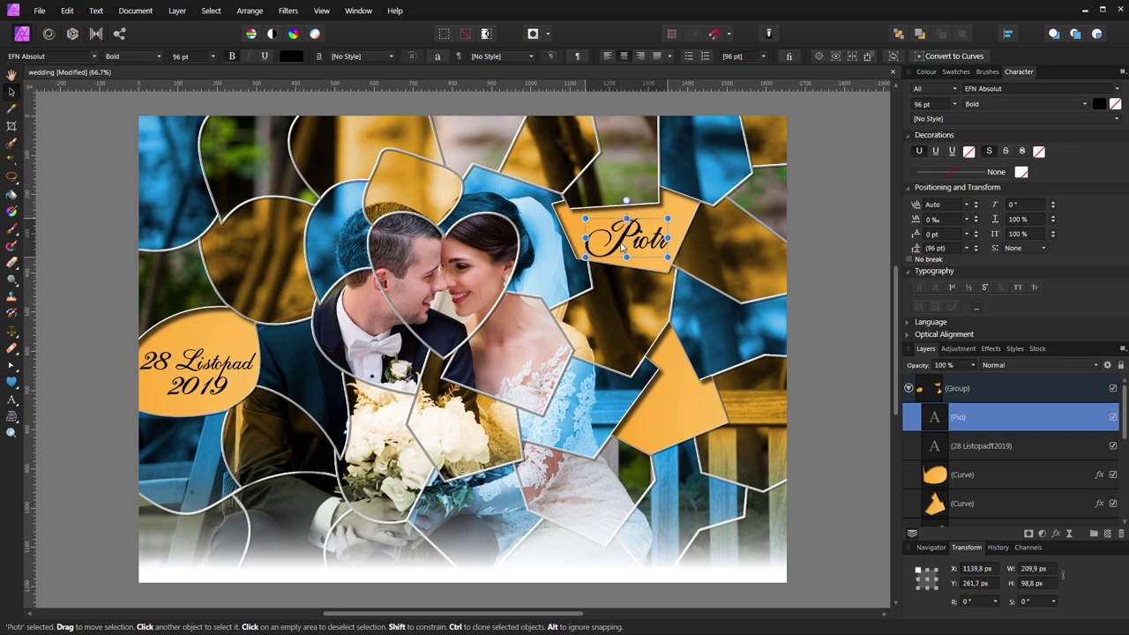
pyautogui.click(852, 283)
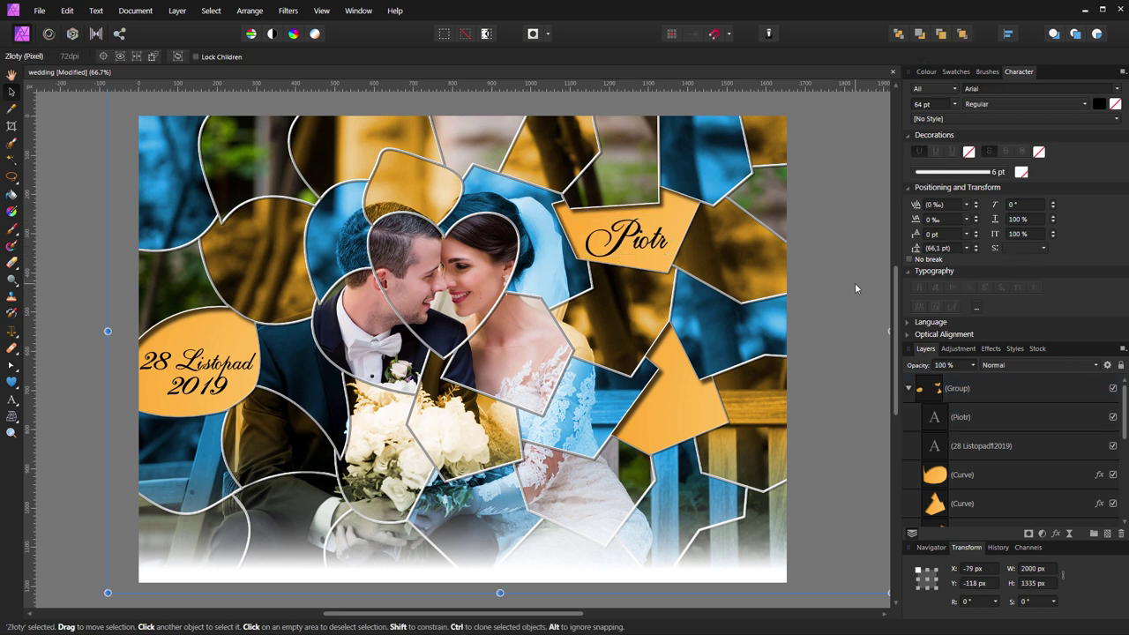
pyautogui.click(996, 416)
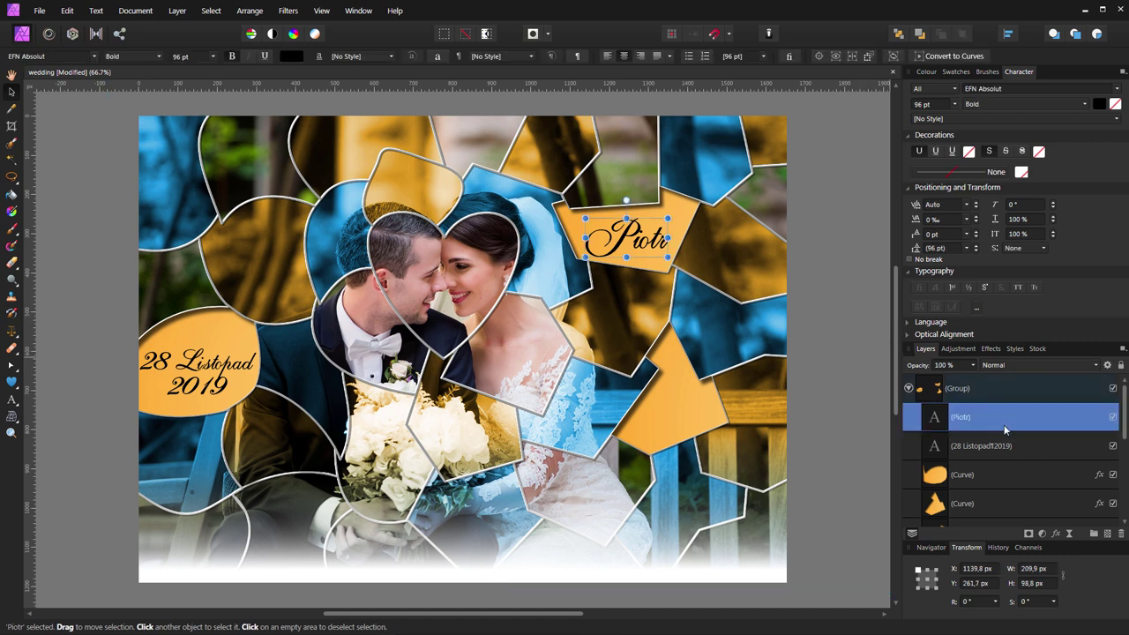
pyautogui.hotkey('ctrl', 'j')
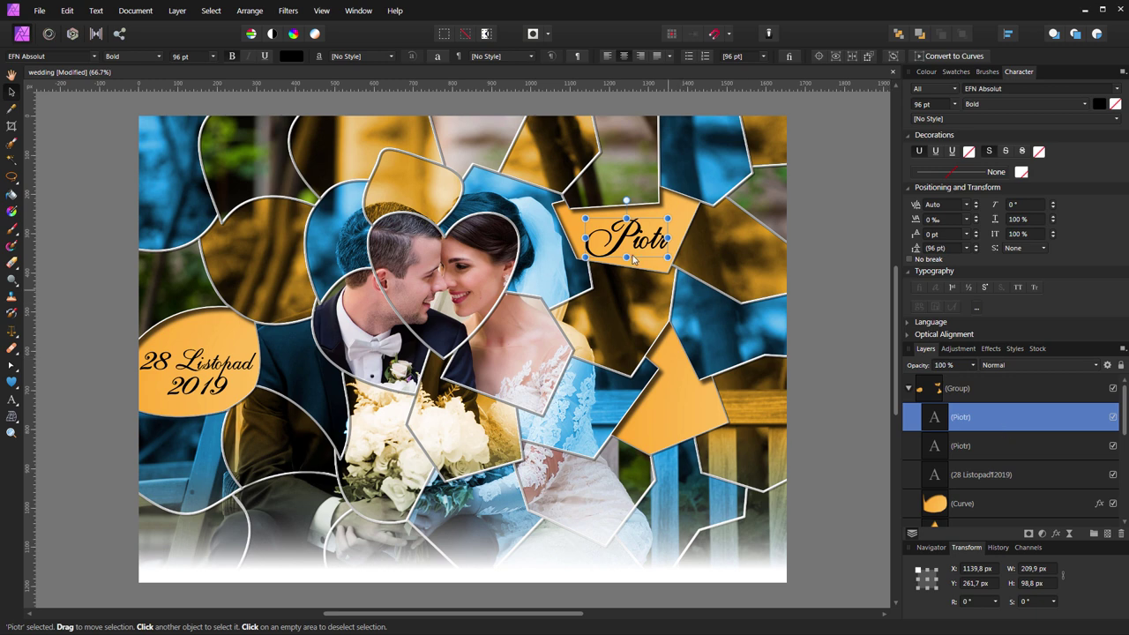
# Move the Piotr copy onto the lower-right orange shard and change its text to 'Anna'.
pyautogui.moveTo(633, 259); pyautogui.dragTo(664, 422)
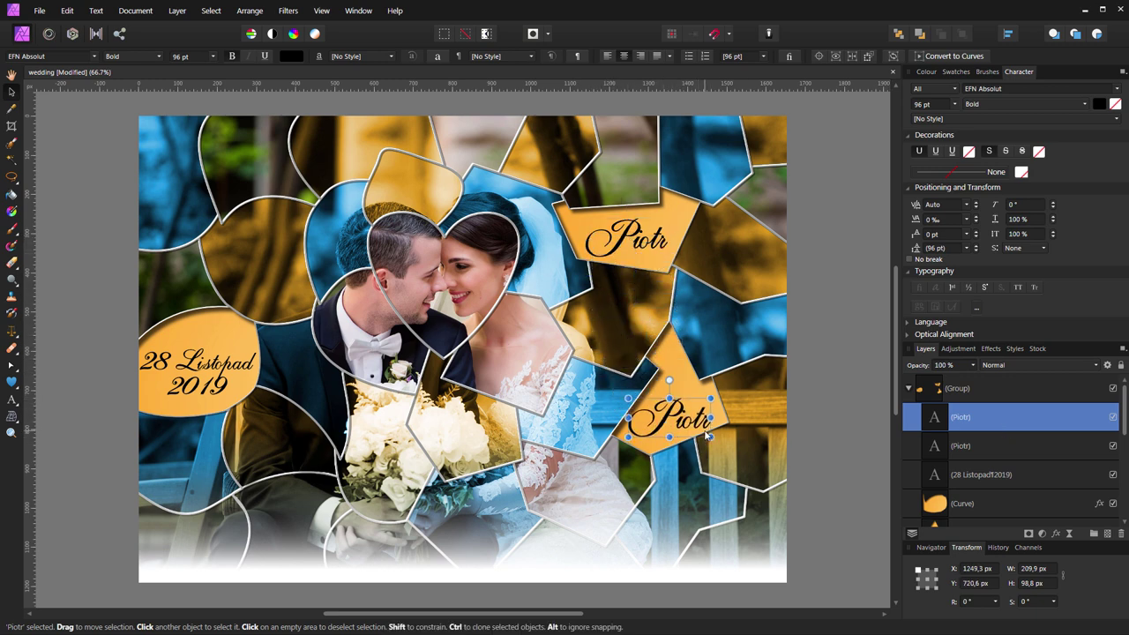
pyautogui.press('t')
pyautogui.click(706, 425)
pyautogui.press('BackSpace')
pyautogui.press('BackSpace')
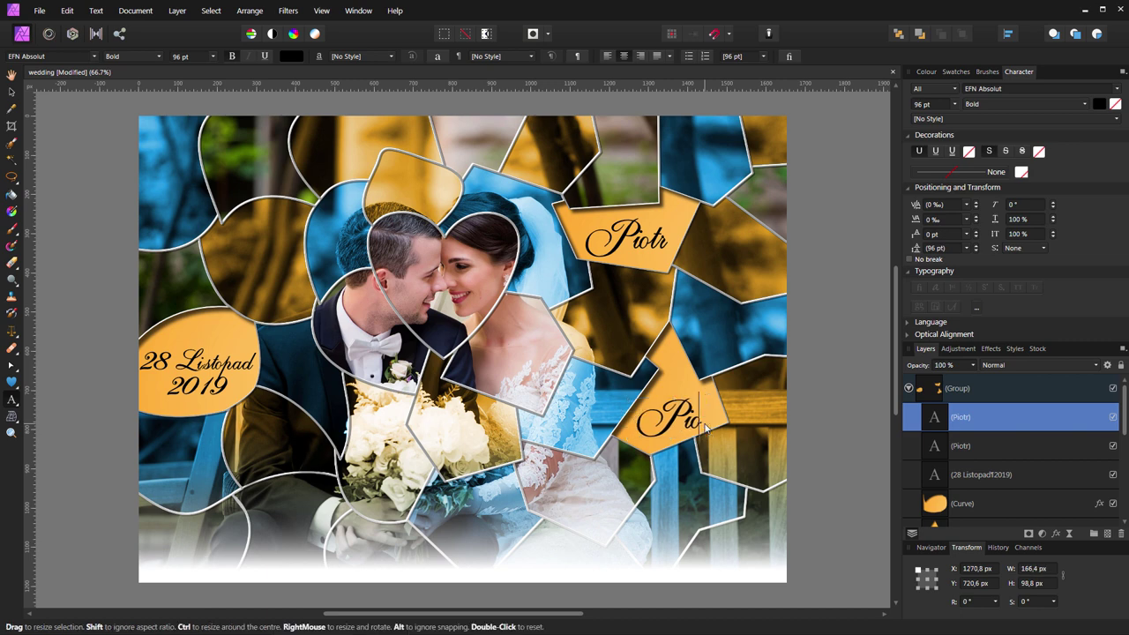
pyautogui.press('BackSpace')
pyautogui.press('BackSpace')
pyautogui.press('BackSpace')
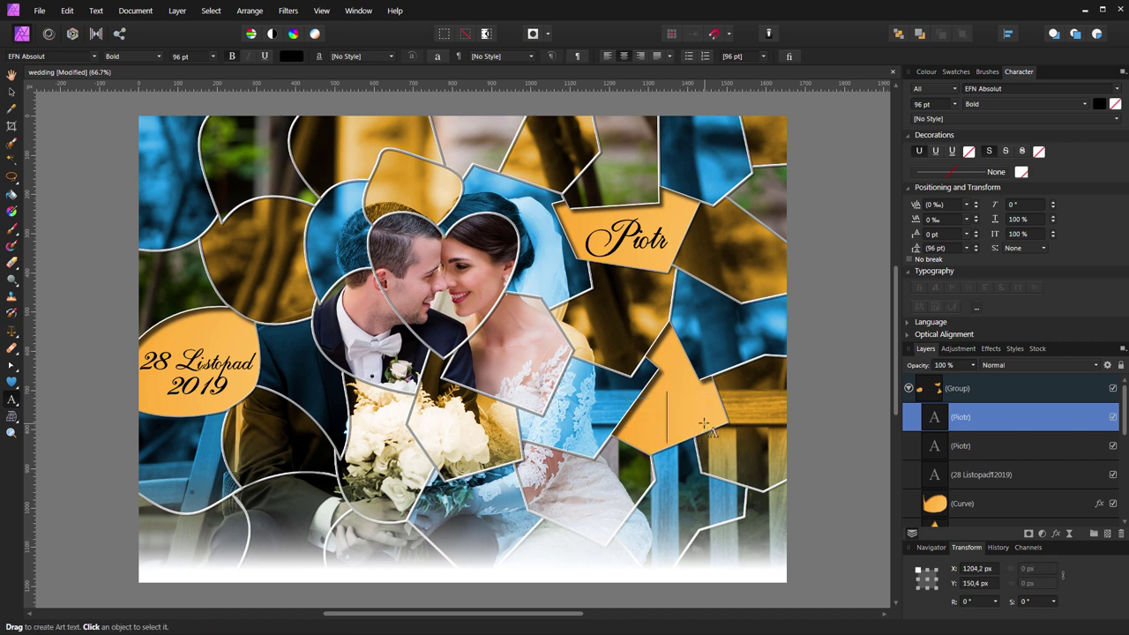
pyautogui.write('Anna')
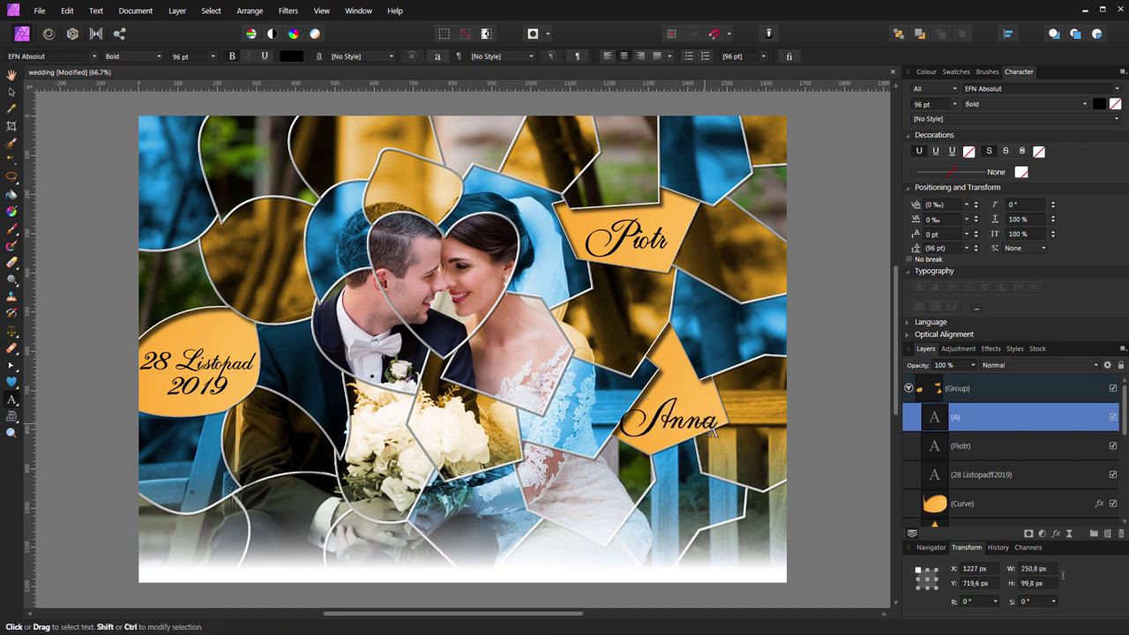
pyautogui.press('Escape')
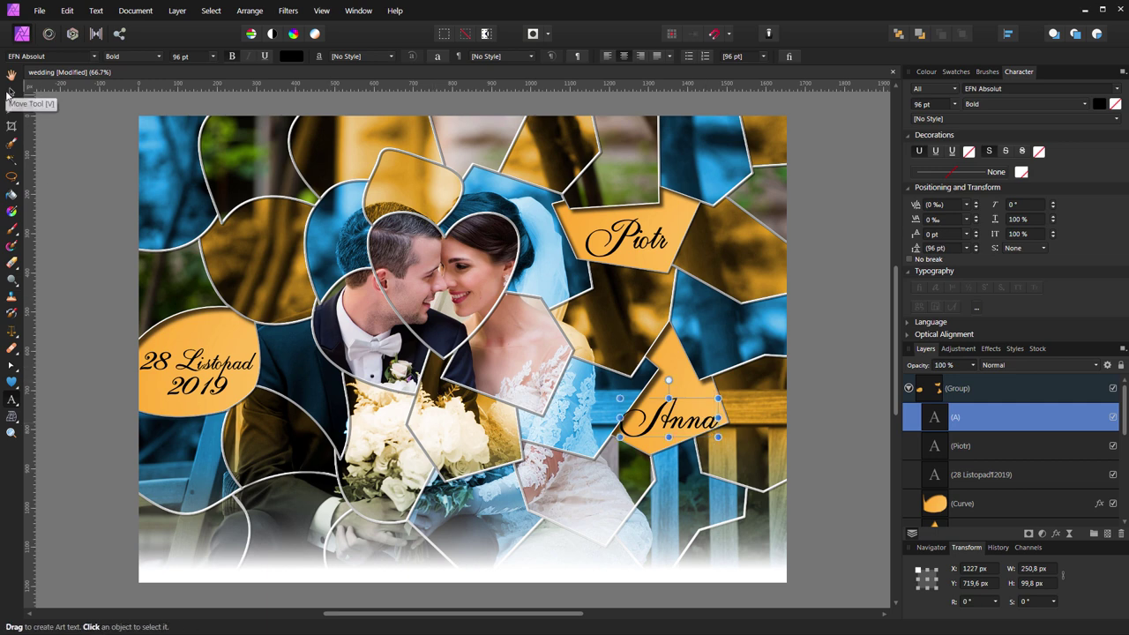
# Rotate Anna about 18° to follow the shard's angle.
pyautogui.click(10, 92)
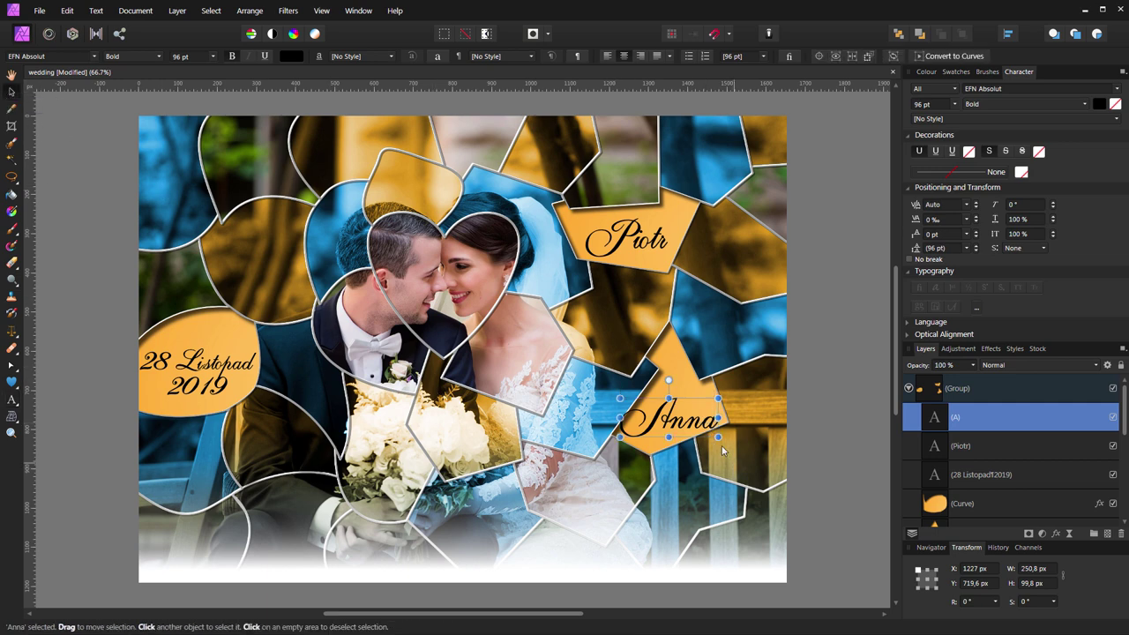
pyautogui.moveTo(726, 433); pyautogui.dragTo(732, 433)
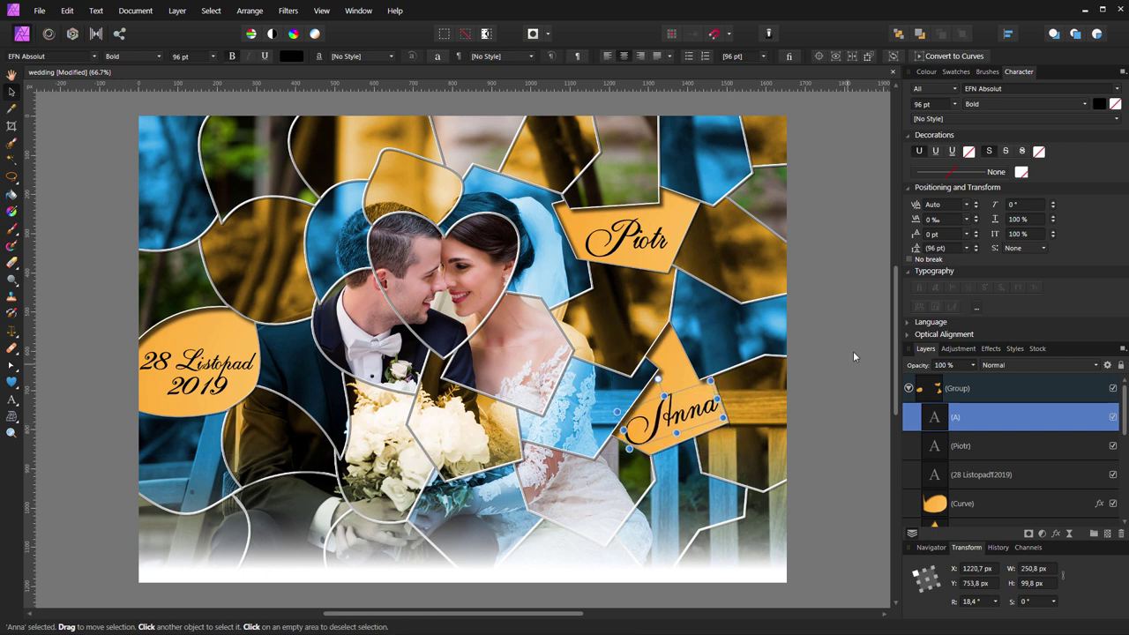
pyautogui.click(856, 402)
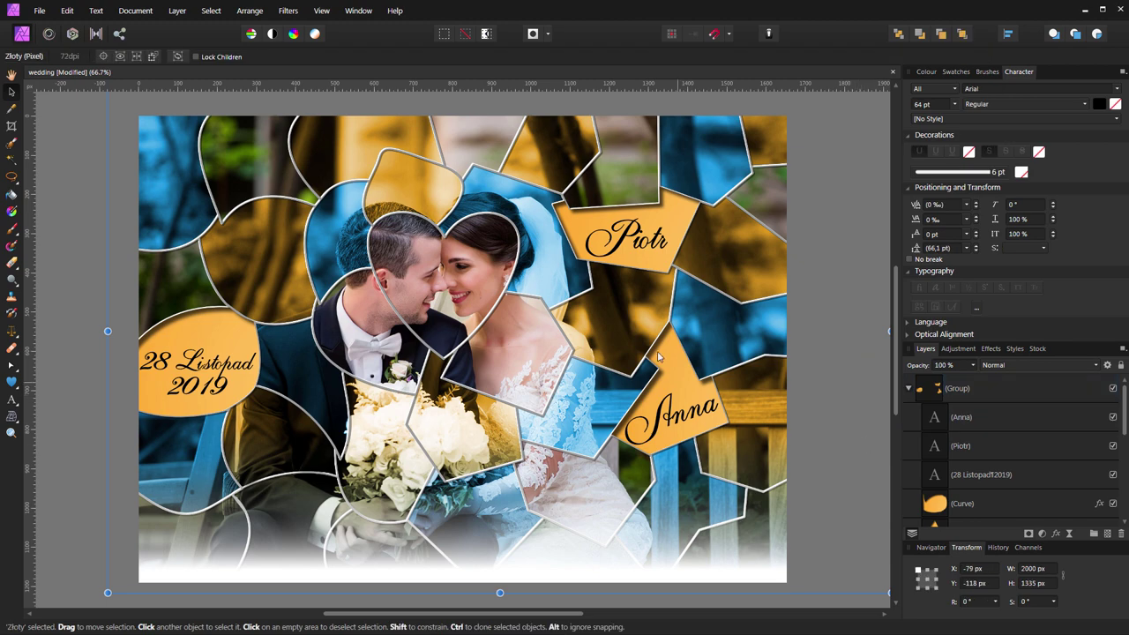
# Hide the third layer group, which shades the shard outlines, so the white borders stay bright.
pyautogui.click(908, 388)
pyautogui.scroll(-3, 846, 406)
pyautogui.scroll(1, 850, 410)
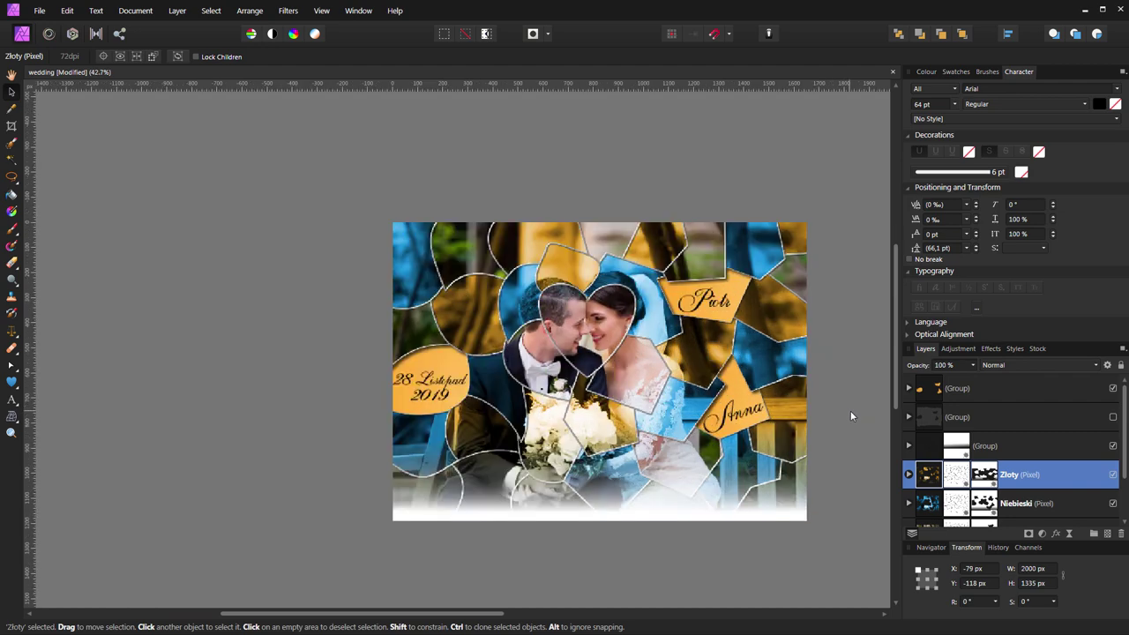
pyautogui.scroll(1, 850, 410)
pyautogui.moveTo(814, 405); pyautogui.dragTo(749, 376)
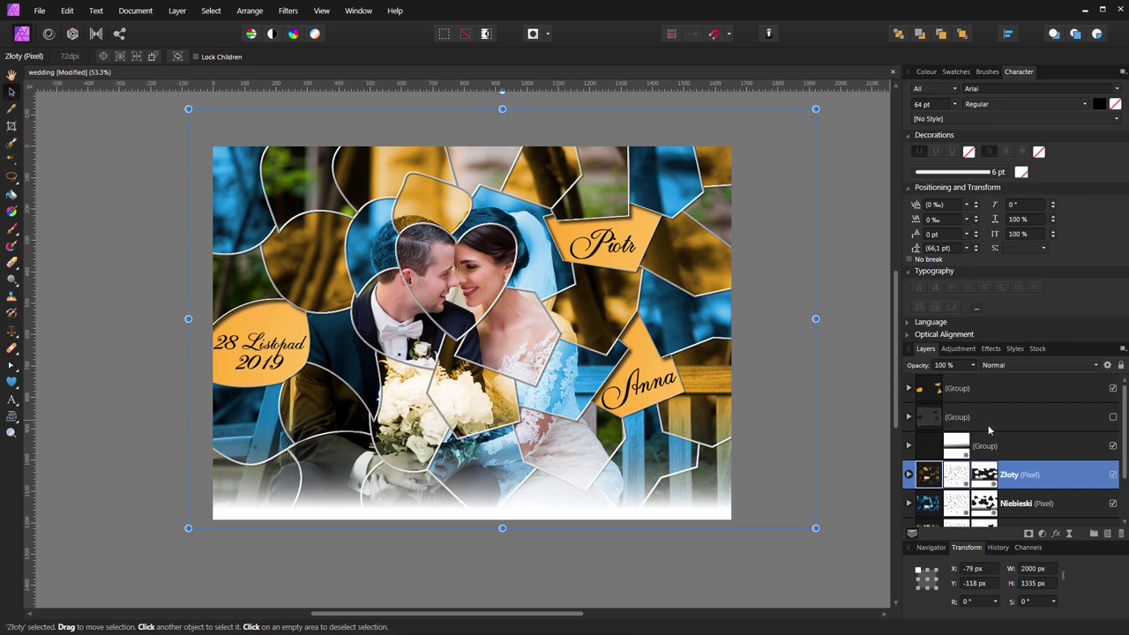
pyautogui.click(908, 417)
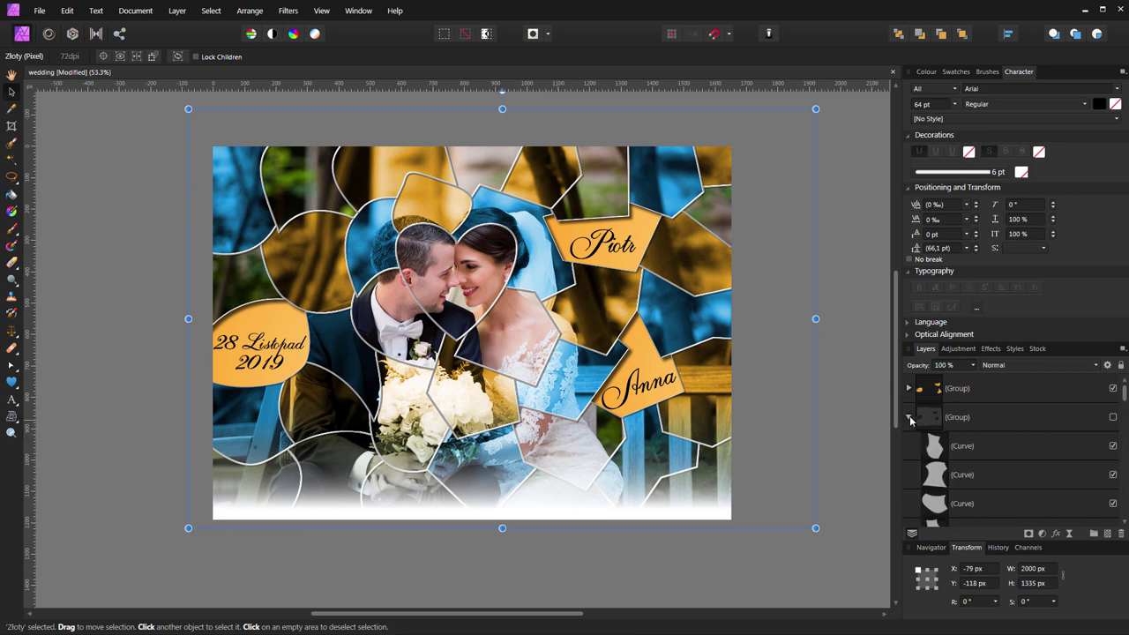
pyautogui.click(909, 417)
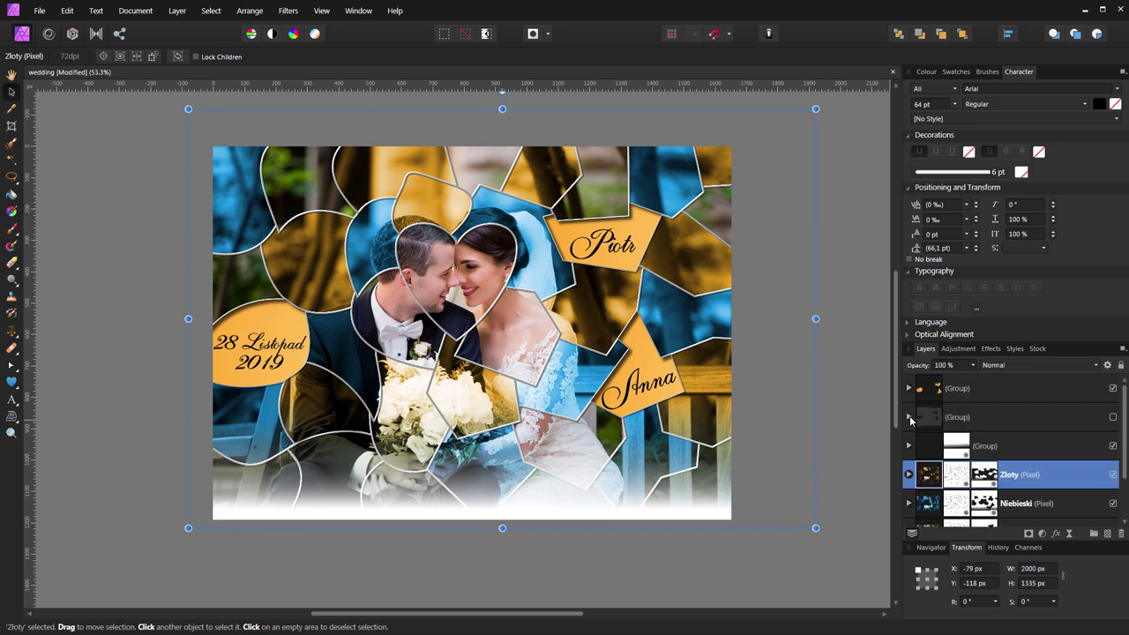
pyautogui.click(1112, 446)
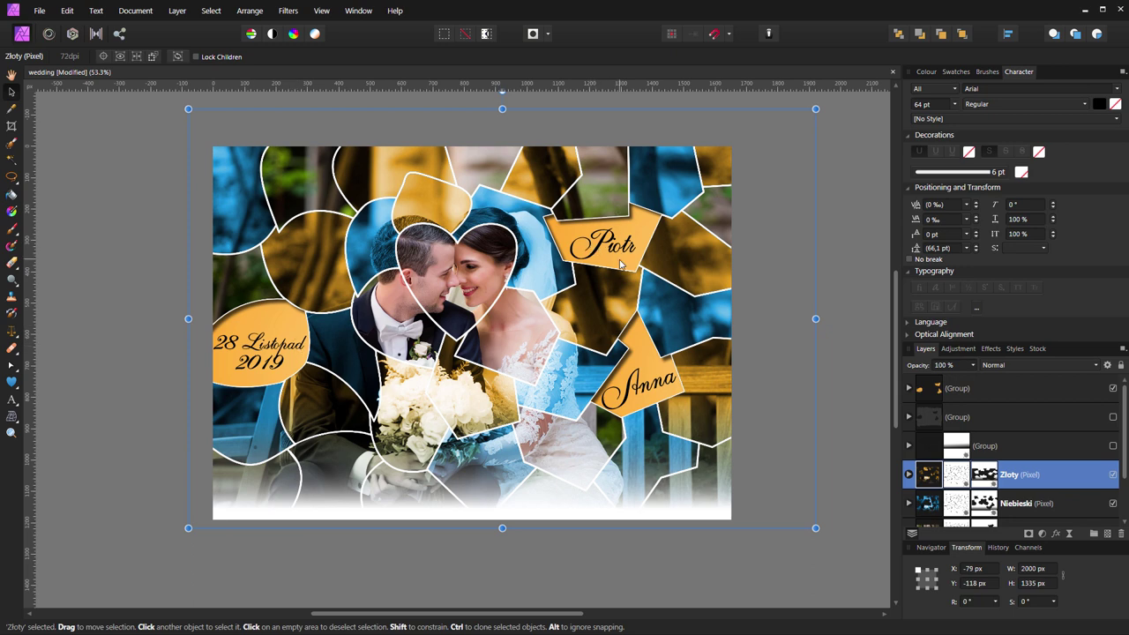
pyautogui.click(870, 346)
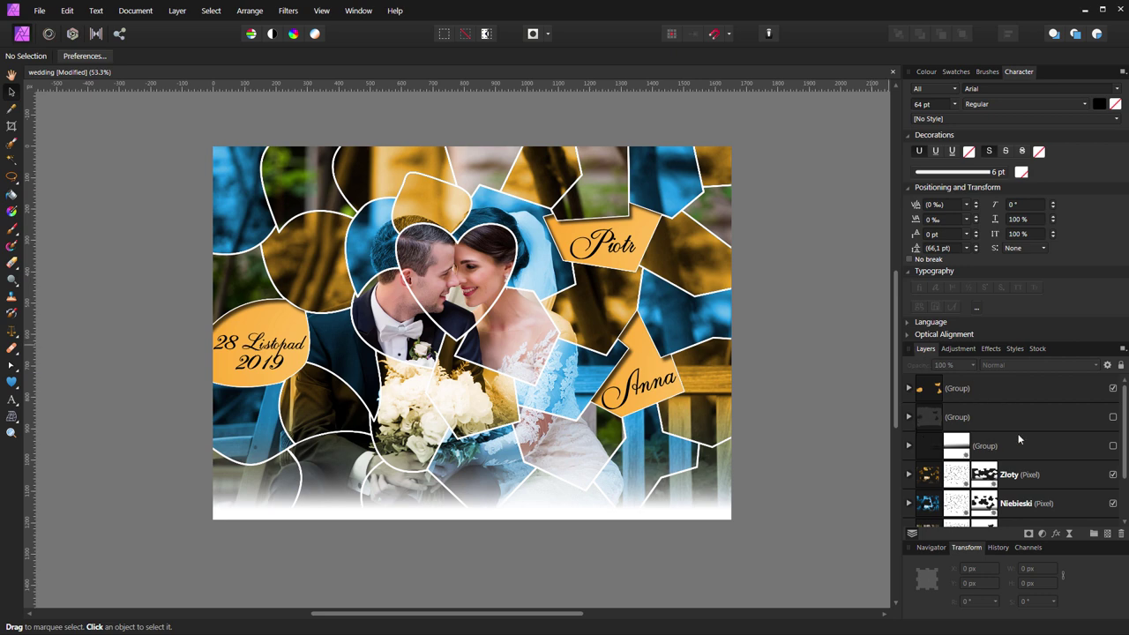
# Use Merge Visible on the top group to create one merged pixel layer, and show the Colour panel.
pyautogui.rightClick(1046, 393)
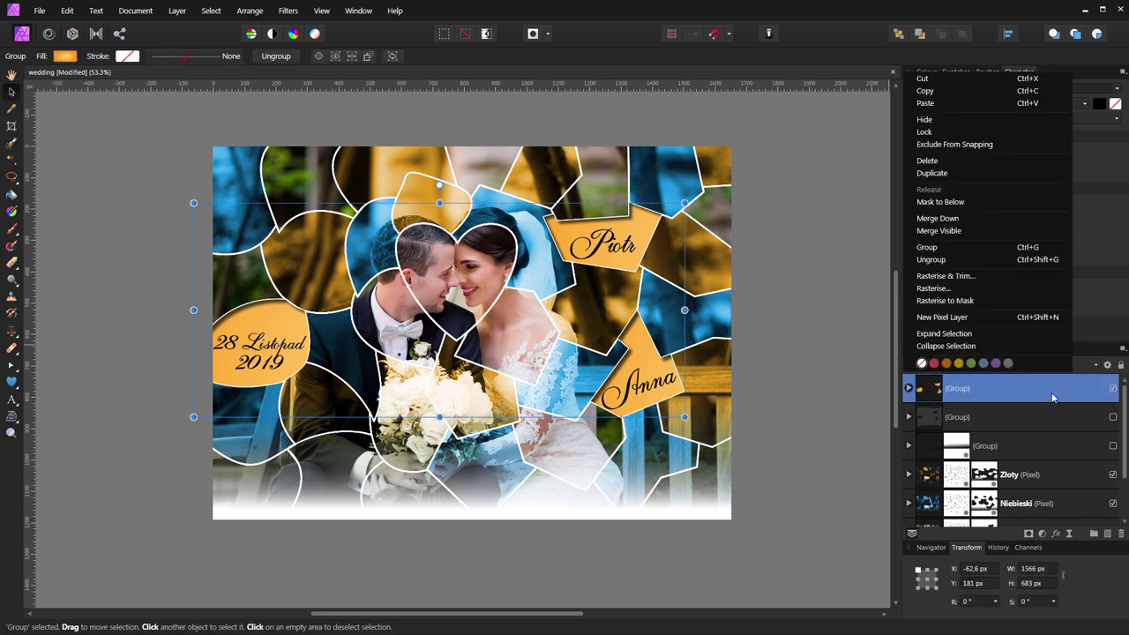
pyautogui.click(956, 231)
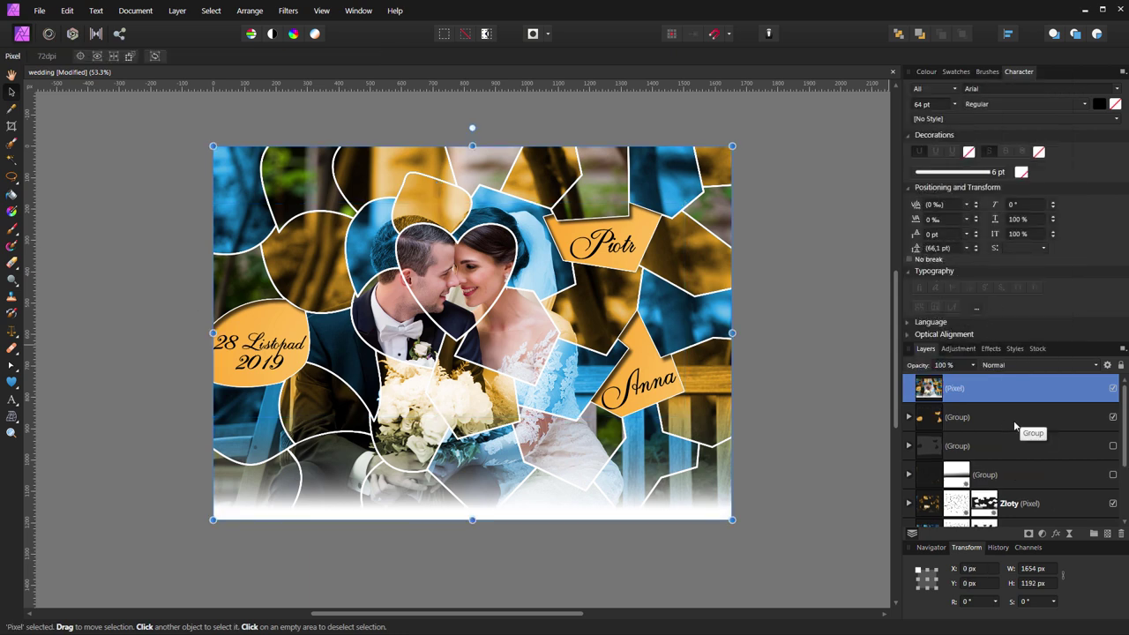
pyautogui.click(925, 72)
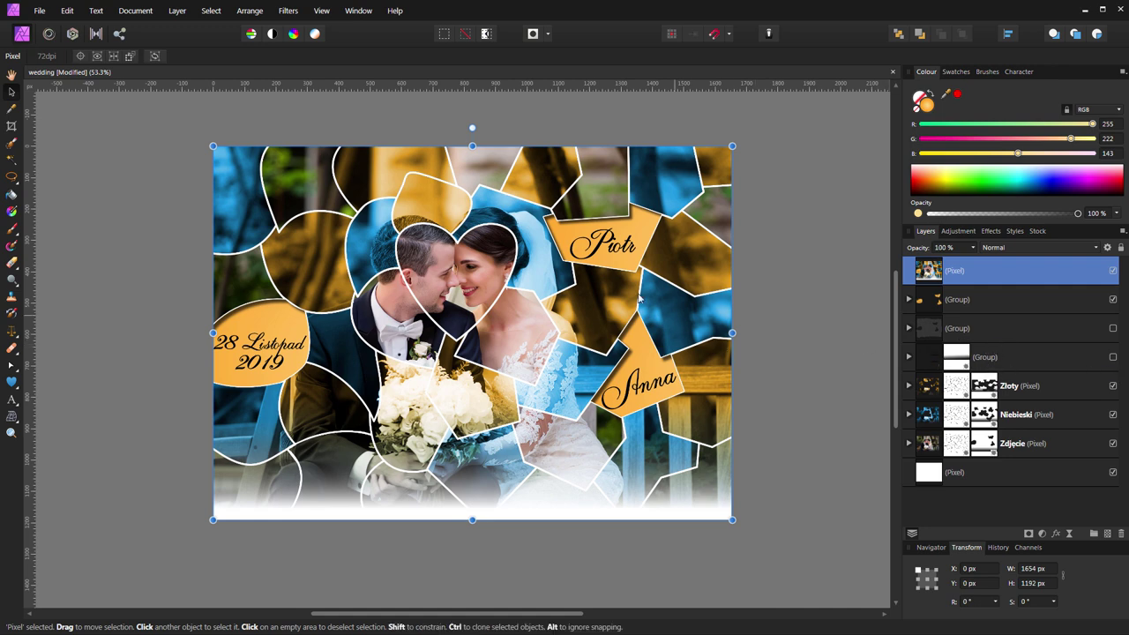
# Hide the names group, the gold and blue tint layers, the photo and the white background.
pyautogui.click(1112, 299)
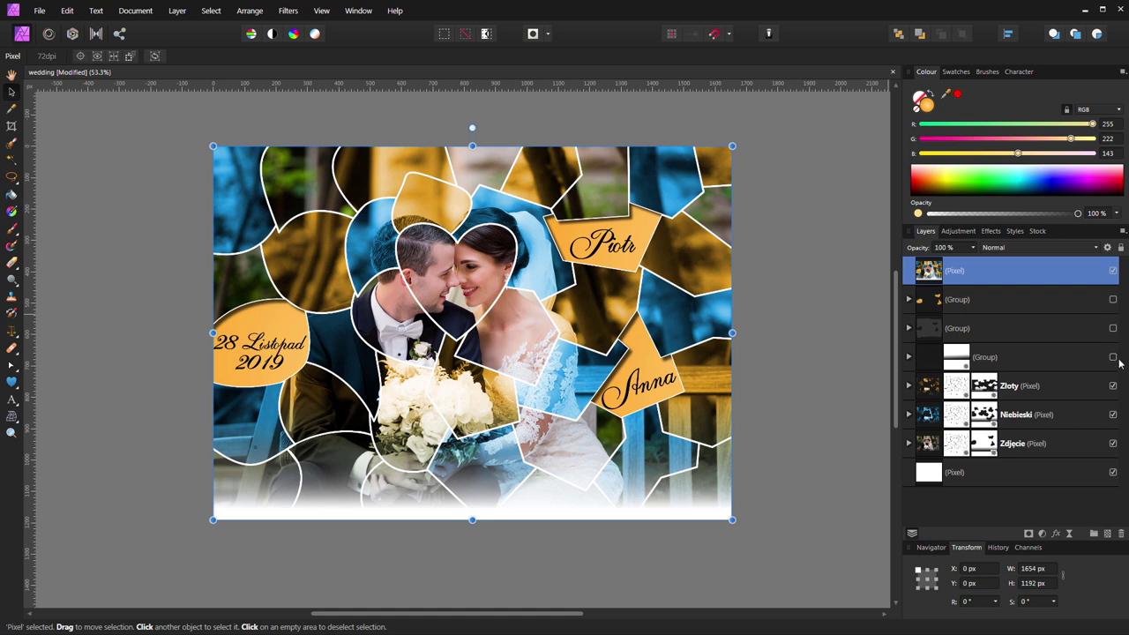
pyautogui.click(1112, 386)
pyautogui.click(1112, 414)
pyautogui.click(1112, 442)
pyautogui.click(1112, 472)
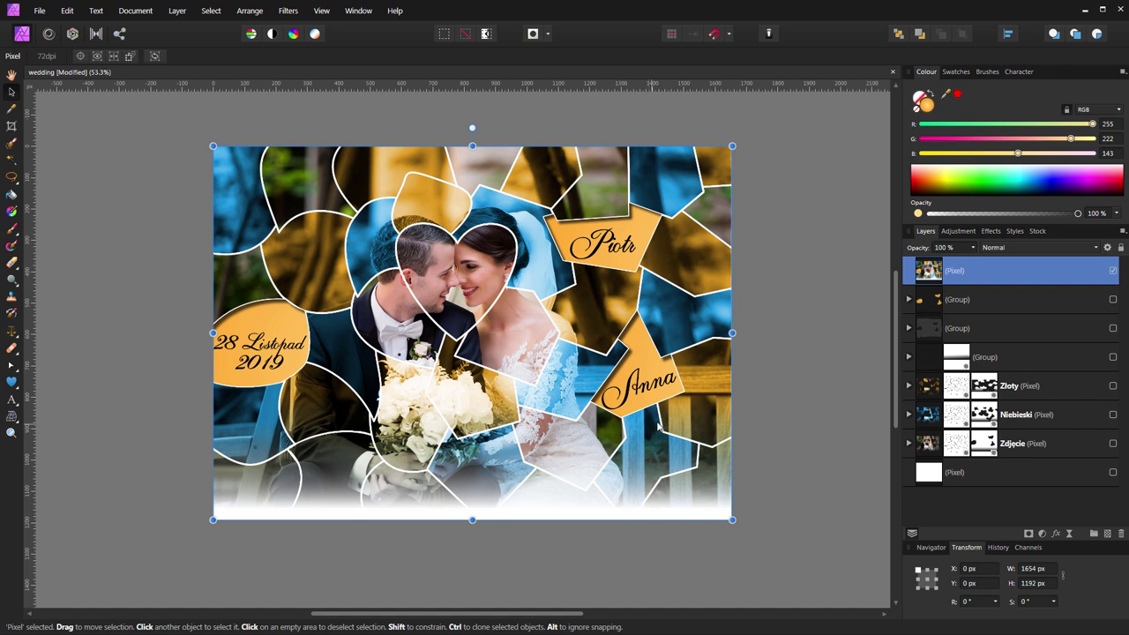
# Select the merged pixel layer and bring up the list of adjustment types.
pyautogui.click(832, 307)
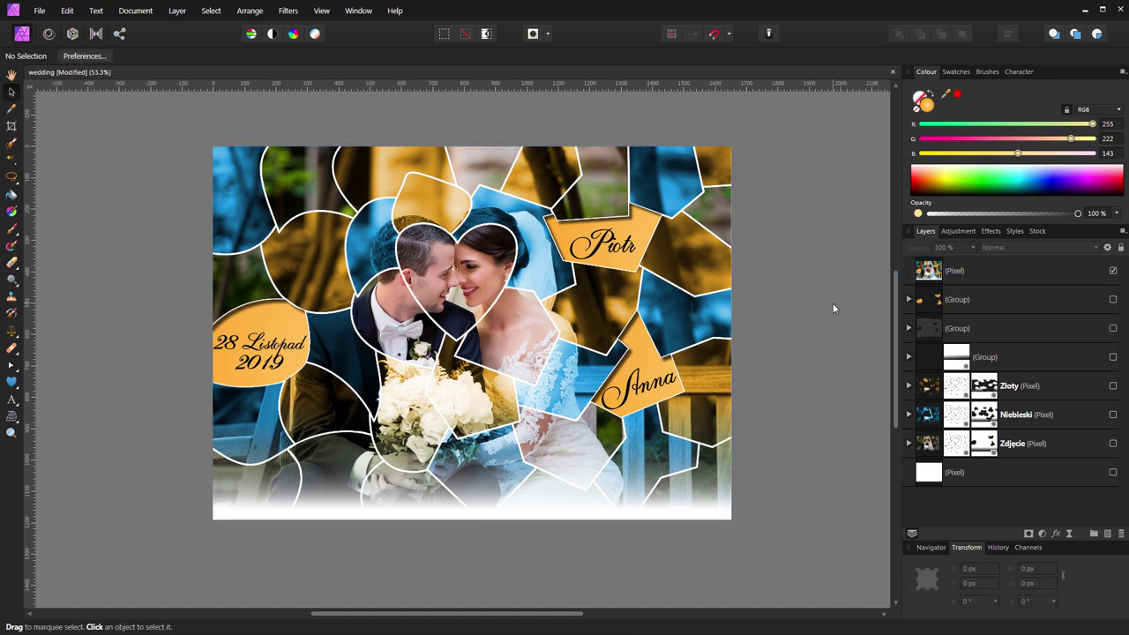
pyautogui.click(1027, 272)
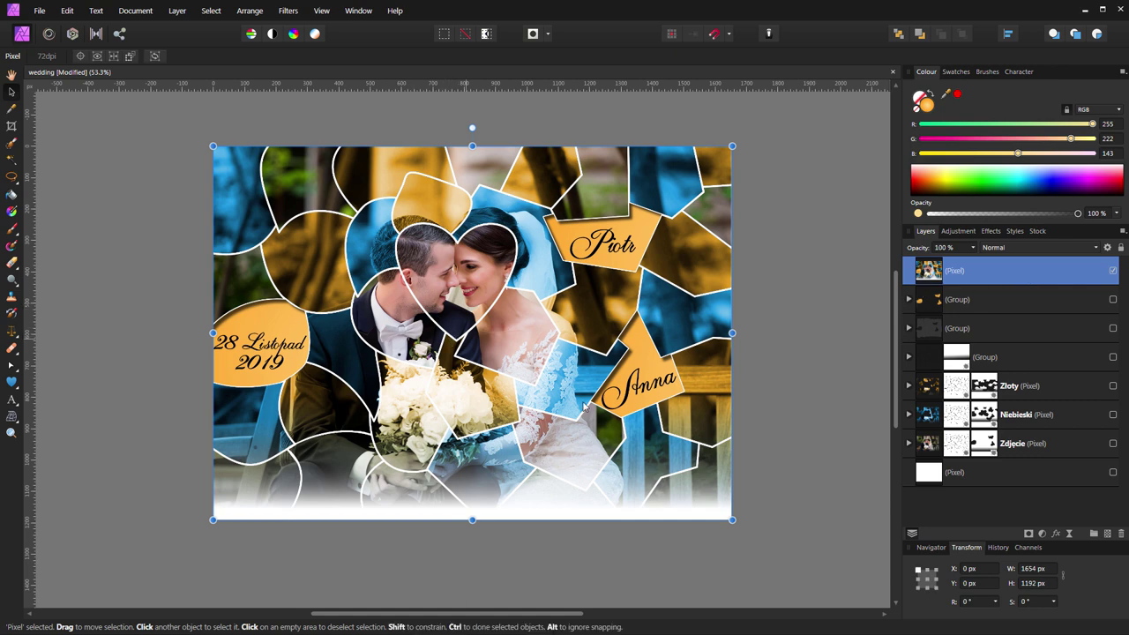
pyautogui.click(1041, 533)
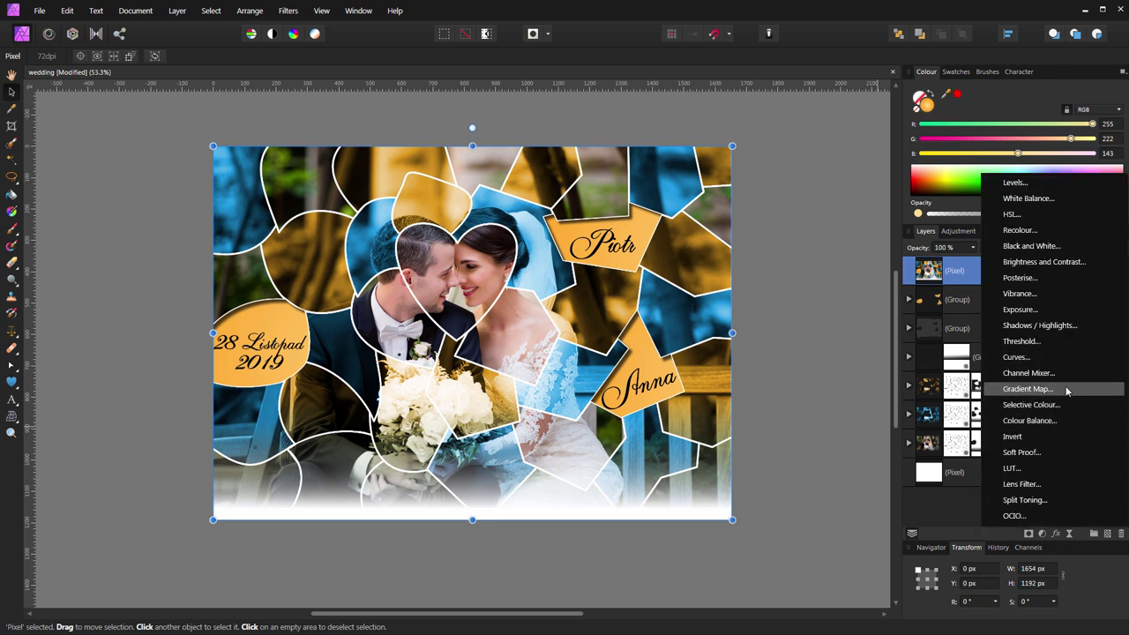
pyautogui.click(1043, 261)
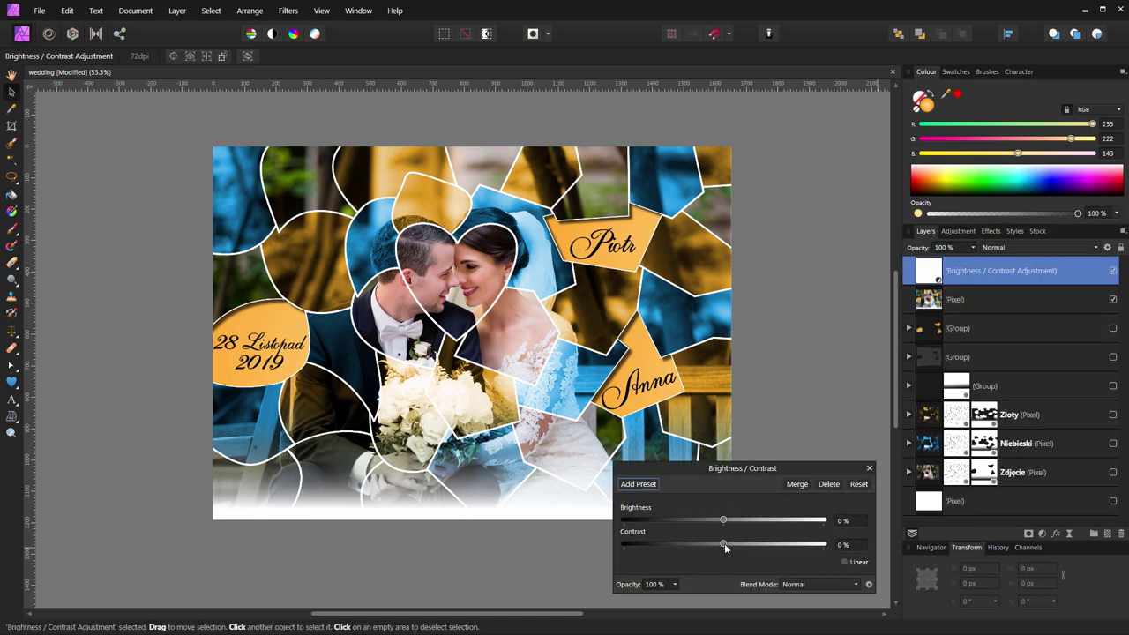
pyautogui.moveTo(723, 545); pyautogui.dragTo(653, 557)
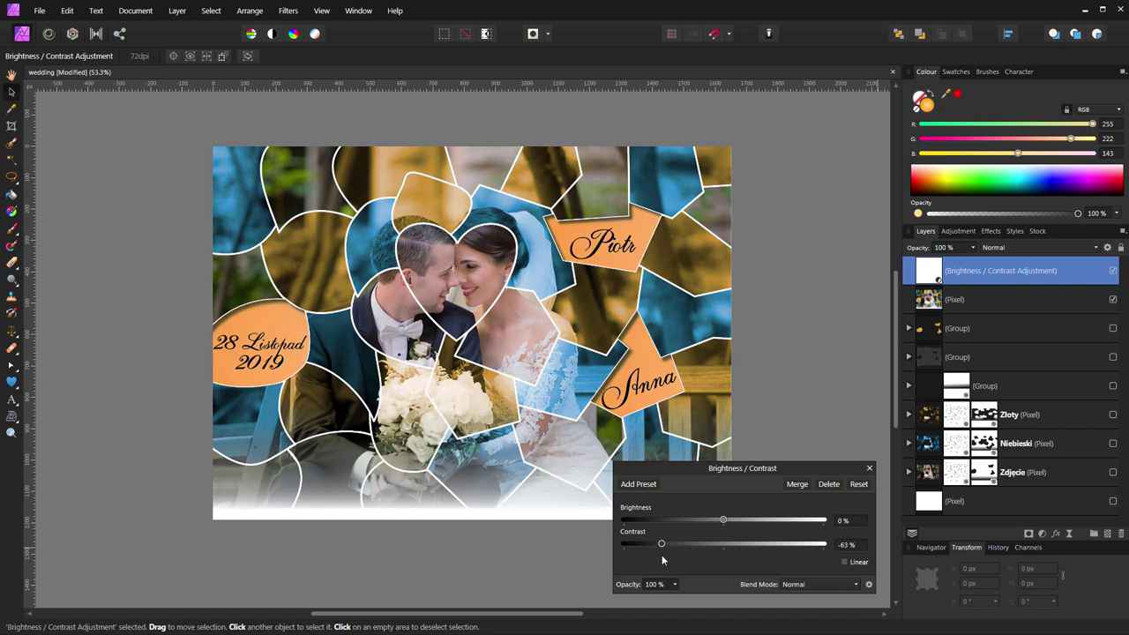
pyautogui.moveTo(653, 558); pyautogui.dragTo(723, 555)
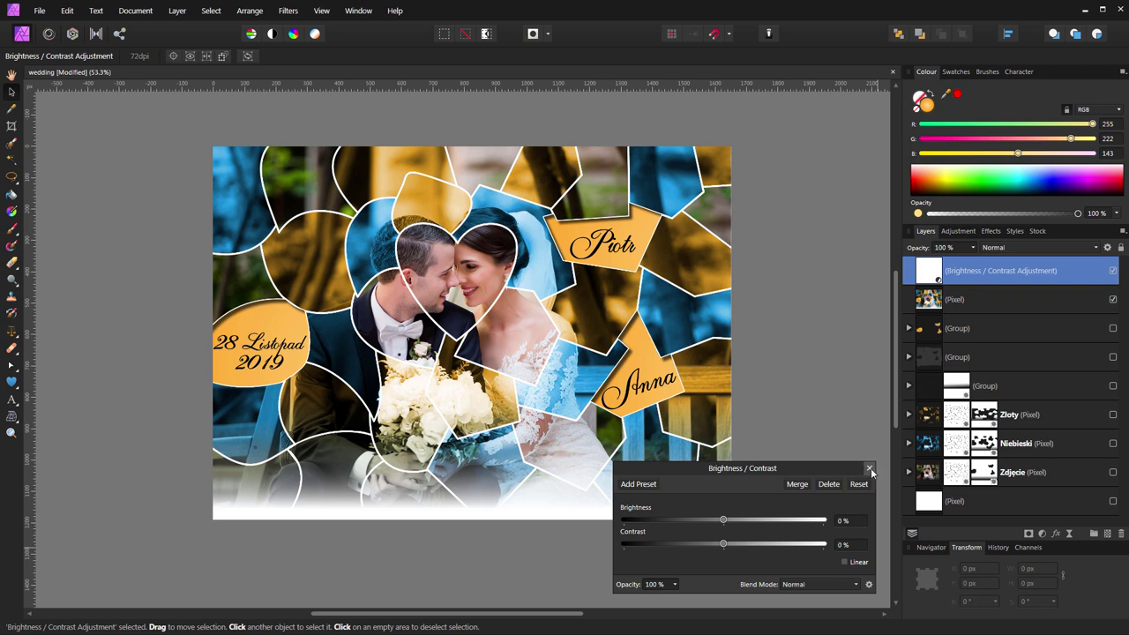
pyautogui.click(869, 468)
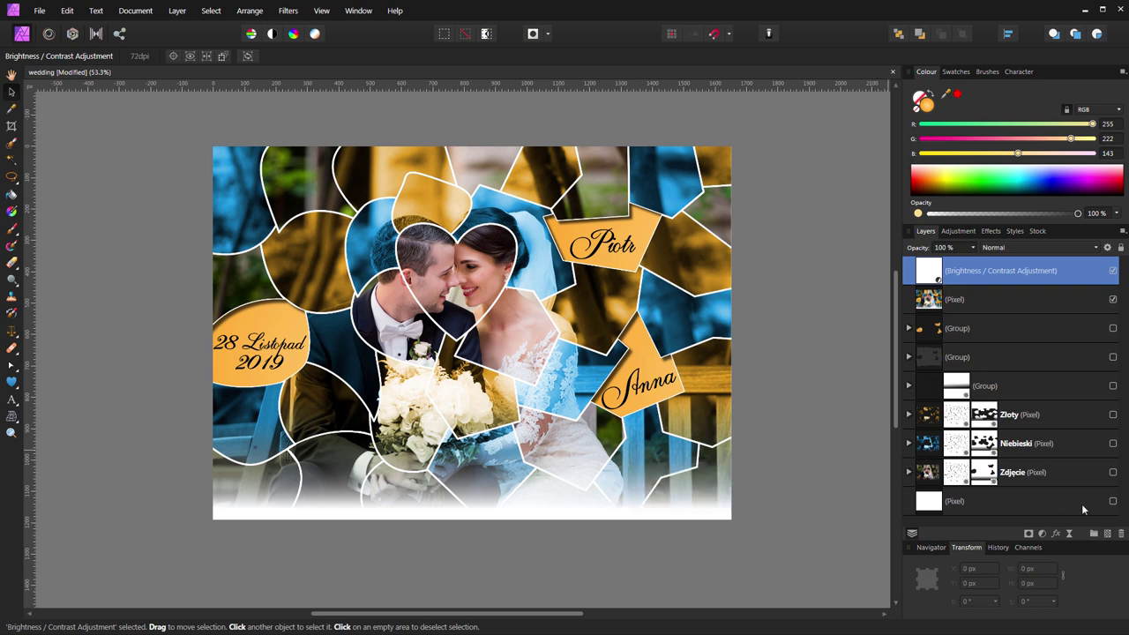
pyautogui.click(1121, 533)
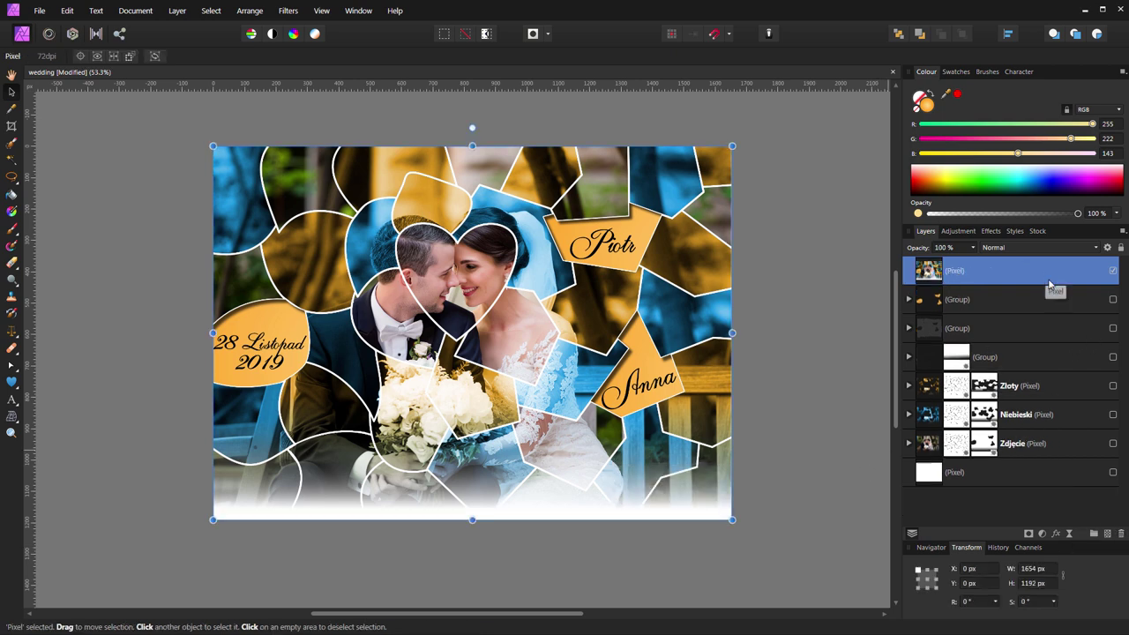
# In the Develop Persona, reset Enhance after trial tweaks and set Clarity to 41%.
pyautogui.click(74, 34)
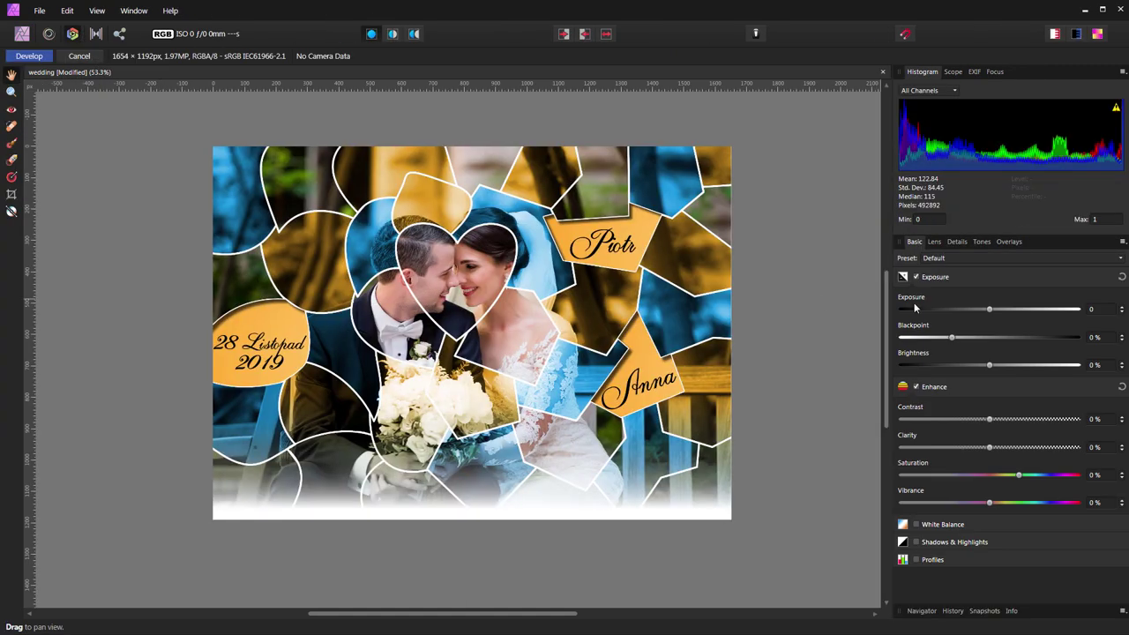
pyautogui.moveTo(995, 447)
pyautogui.mouseDown()
pyautogui.moveTo(1032, 448)
pyautogui.moveTo(1021, 447)
pyautogui.mouseUp()
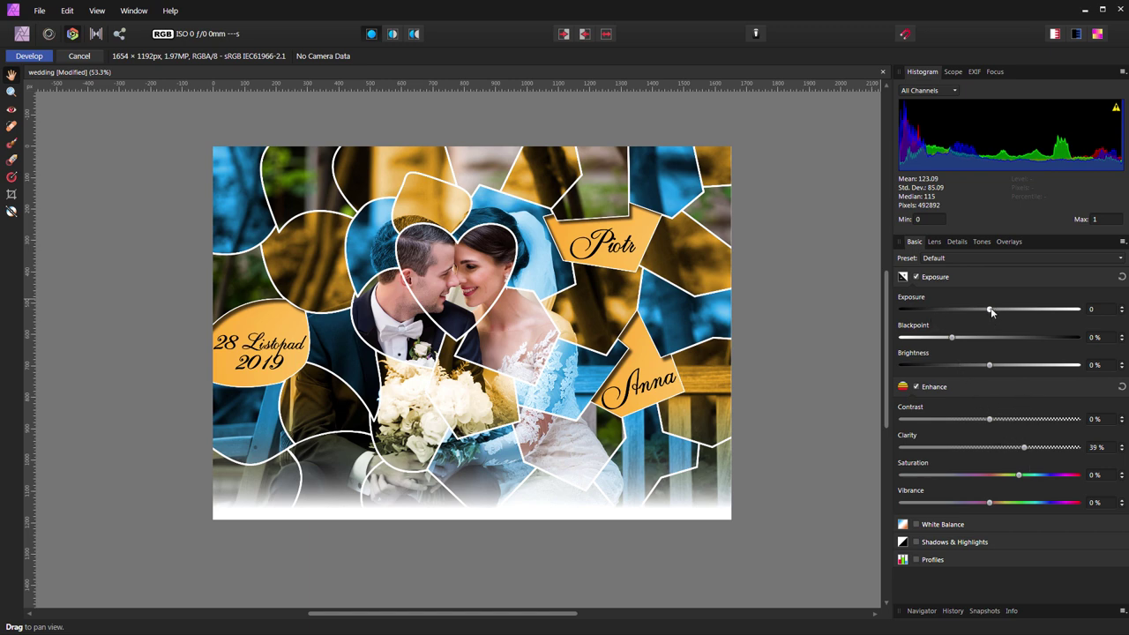
pyautogui.moveTo(990, 309); pyautogui.dragTo(996, 312)
pyautogui.moveTo(990, 502)
pyautogui.mouseDown()
pyautogui.moveTo(938, 502)
pyautogui.moveTo(908, 523)
pyautogui.mouseUp()
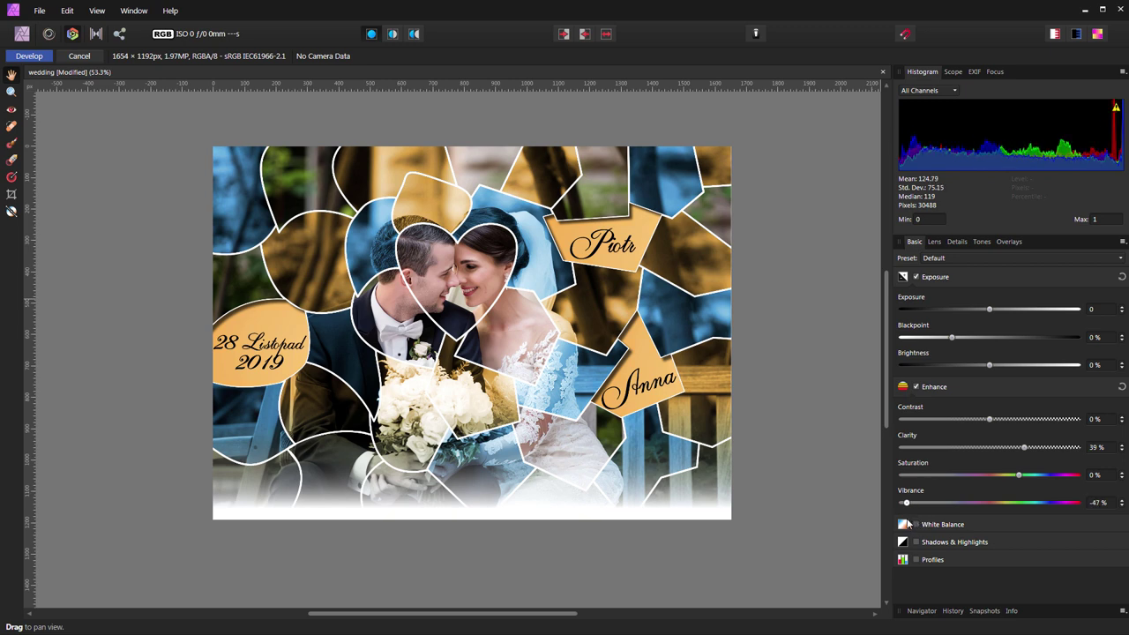
pyautogui.moveTo(908, 524); pyautogui.dragTo(997, 524)
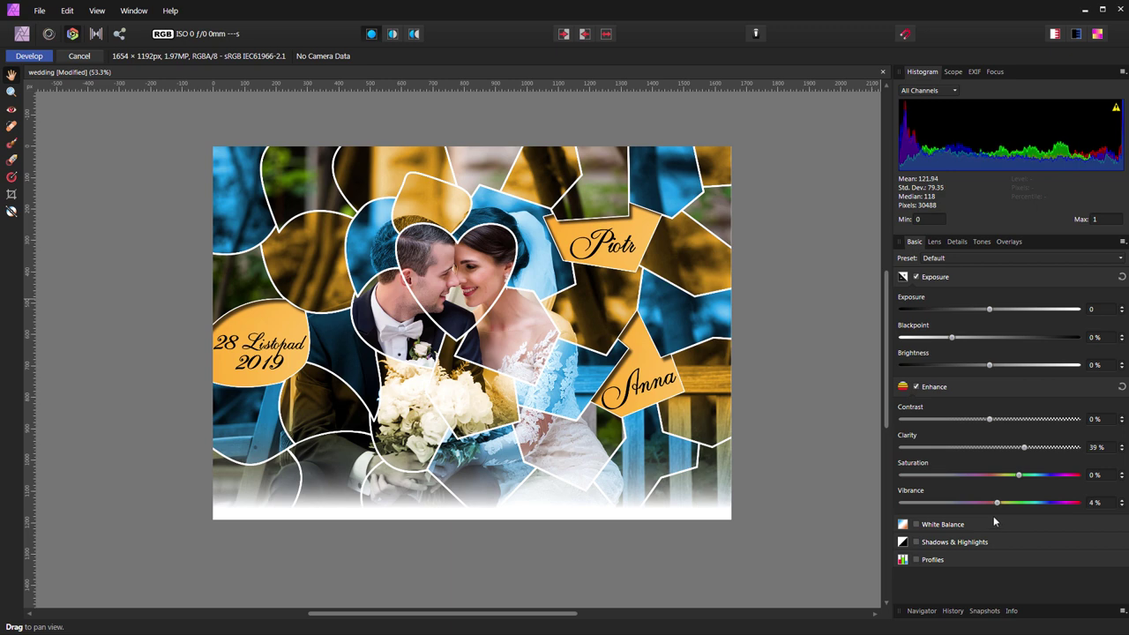
pyautogui.click(1122, 387)
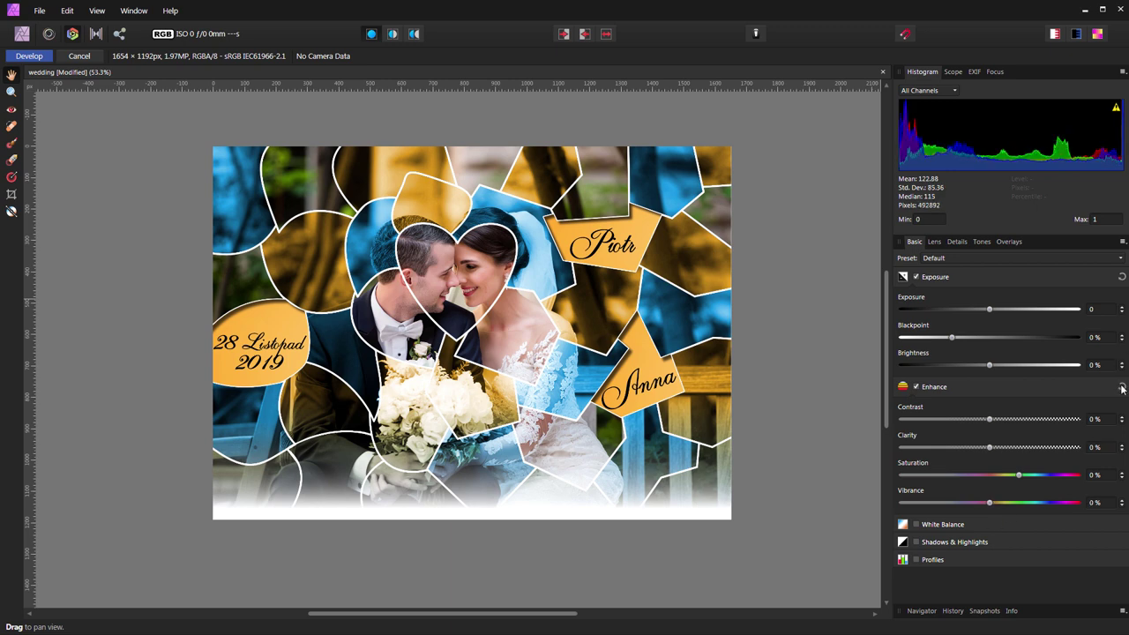
pyautogui.moveTo(990, 447); pyautogui.dragTo(1025, 447)
# Try split toning with shadow saturation and a -15% balance, then switch it off.
pyautogui.click(979, 241)
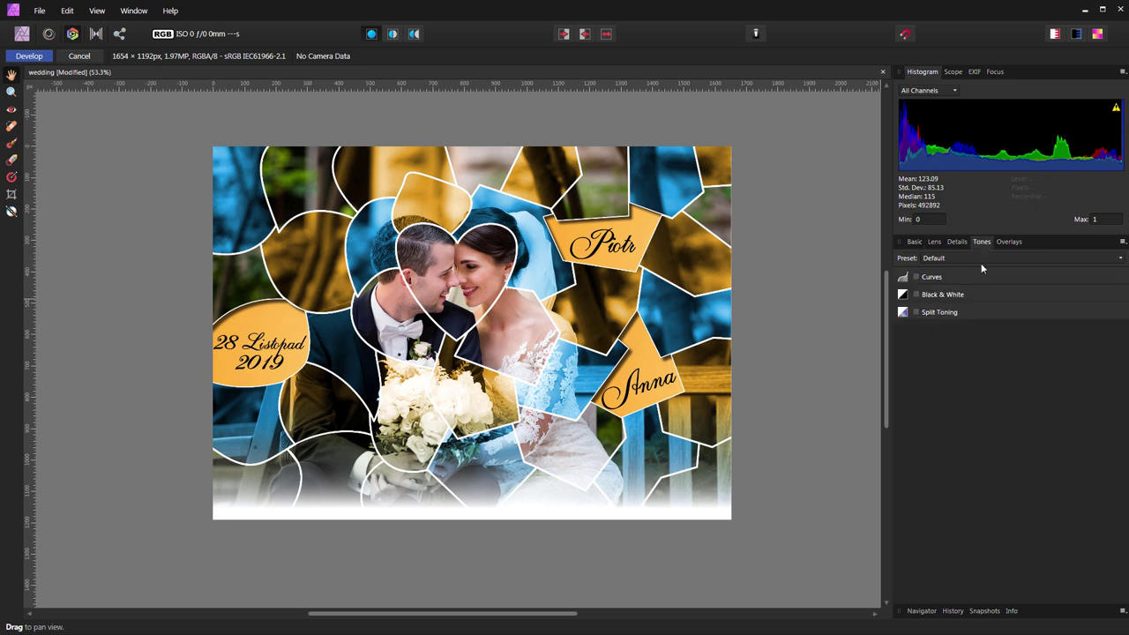
pyautogui.click(915, 311)
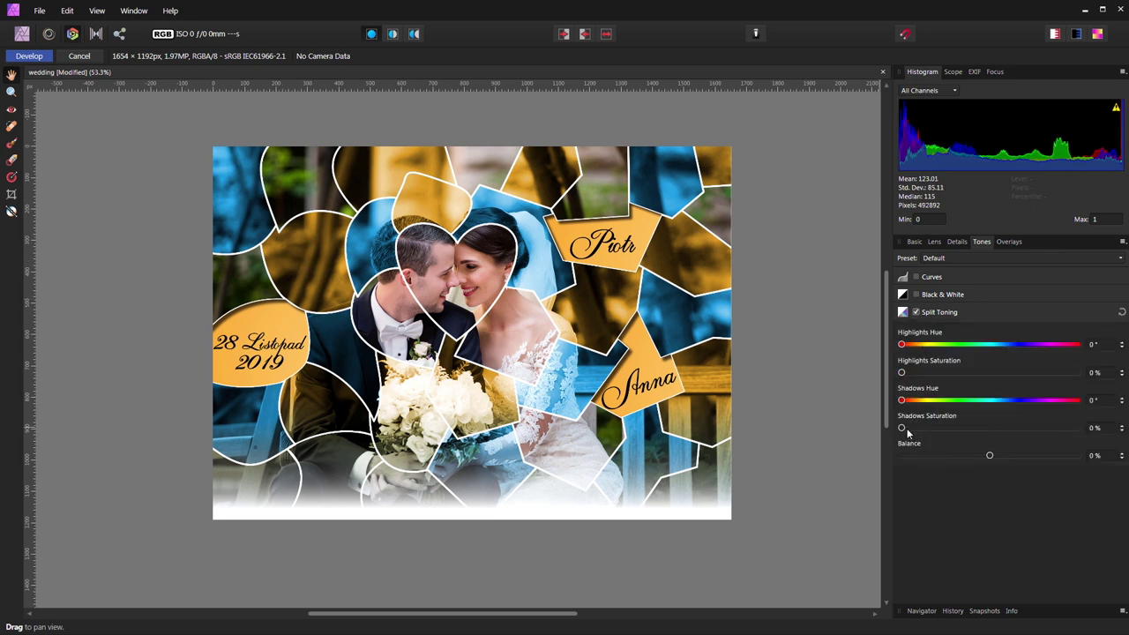
pyautogui.moveTo(901, 429)
pyautogui.mouseDown()
pyautogui.moveTo(983, 432)
pyautogui.moveTo(901, 430)
pyautogui.mouseUp()
pyautogui.moveTo(989, 455)
pyautogui.mouseDown()
pyautogui.moveTo(975, 456)
pyautogui.moveTo(1060, 467)
pyautogui.mouseUp()
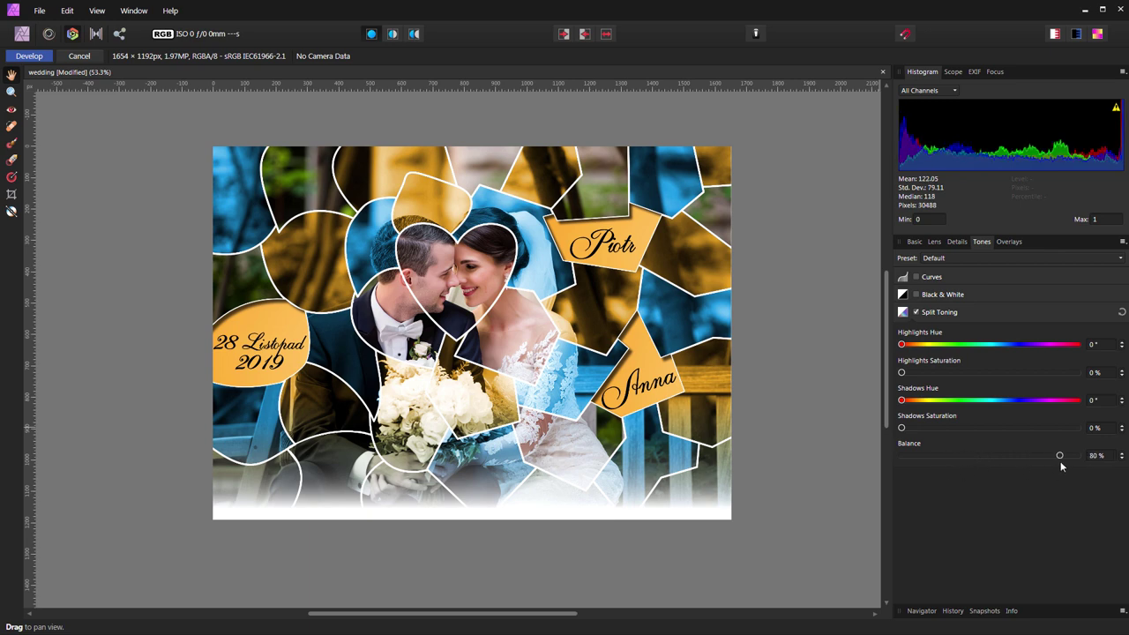
pyautogui.click(916, 311)
# Return to the Basic settings and lower the Blackpoint to -2%.
pyautogui.click(960, 242)
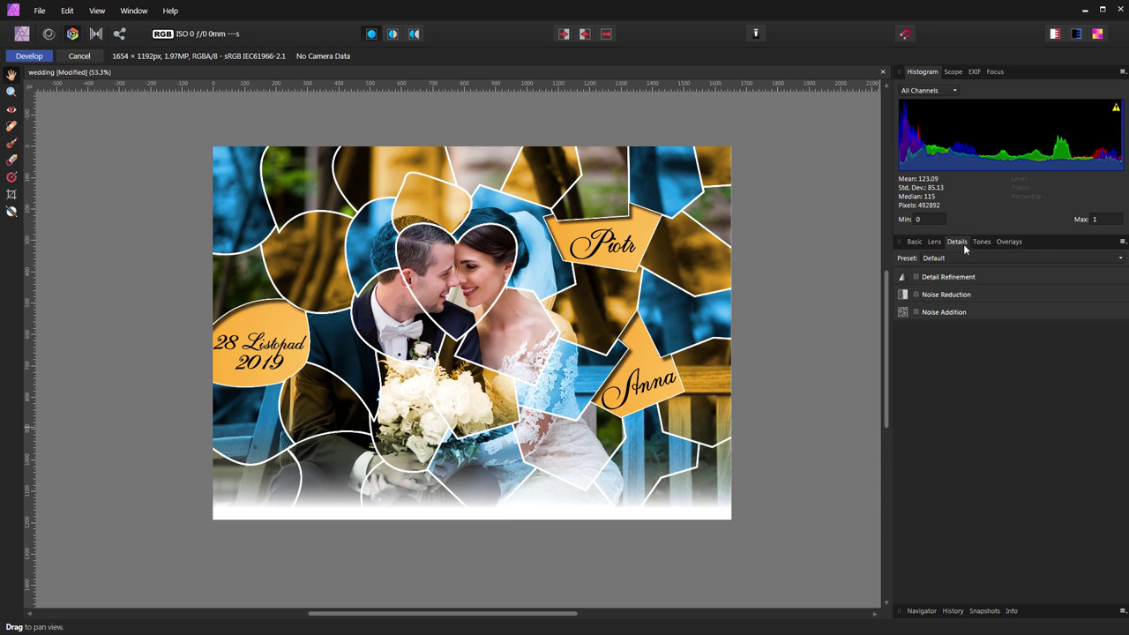
pyautogui.click(914, 241)
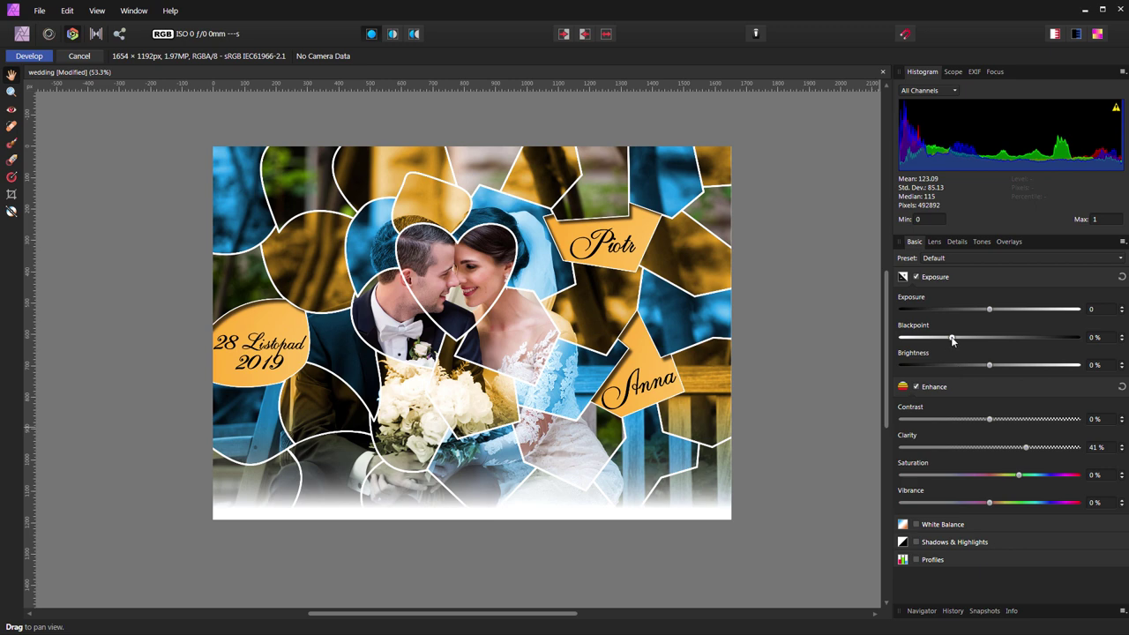
pyautogui.moveTo(951, 337)
pyautogui.mouseDown()
pyautogui.moveTo(992, 339)
pyautogui.moveTo(941, 352)
pyautogui.mouseUp()
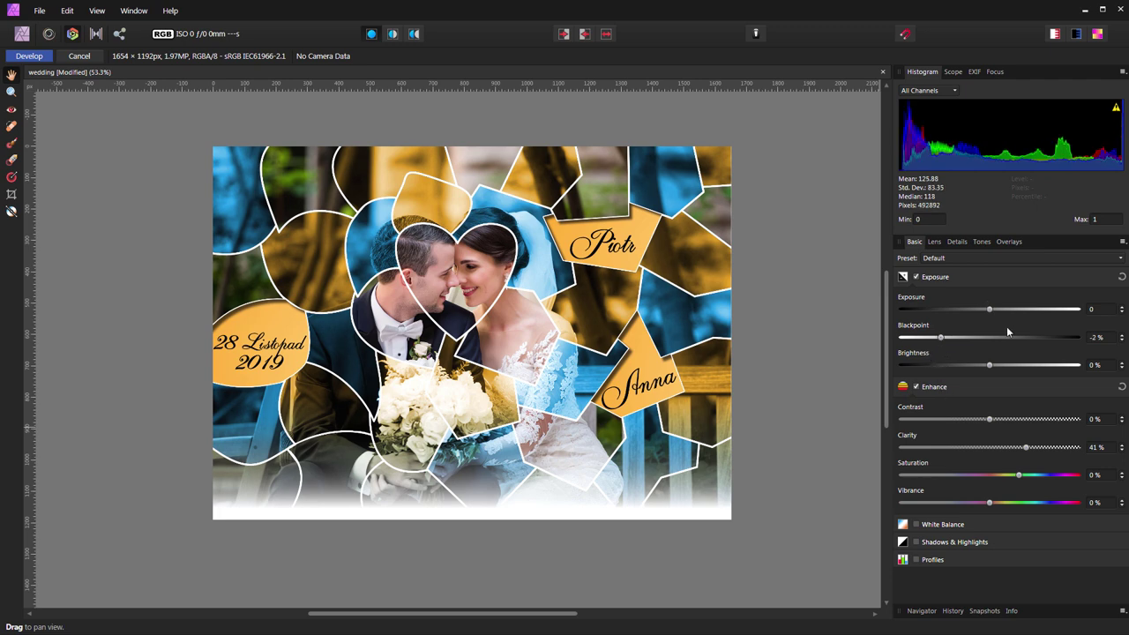
# Test lens distortion and rotation, then reset all lens correction values to default.
pyautogui.click(934, 241)
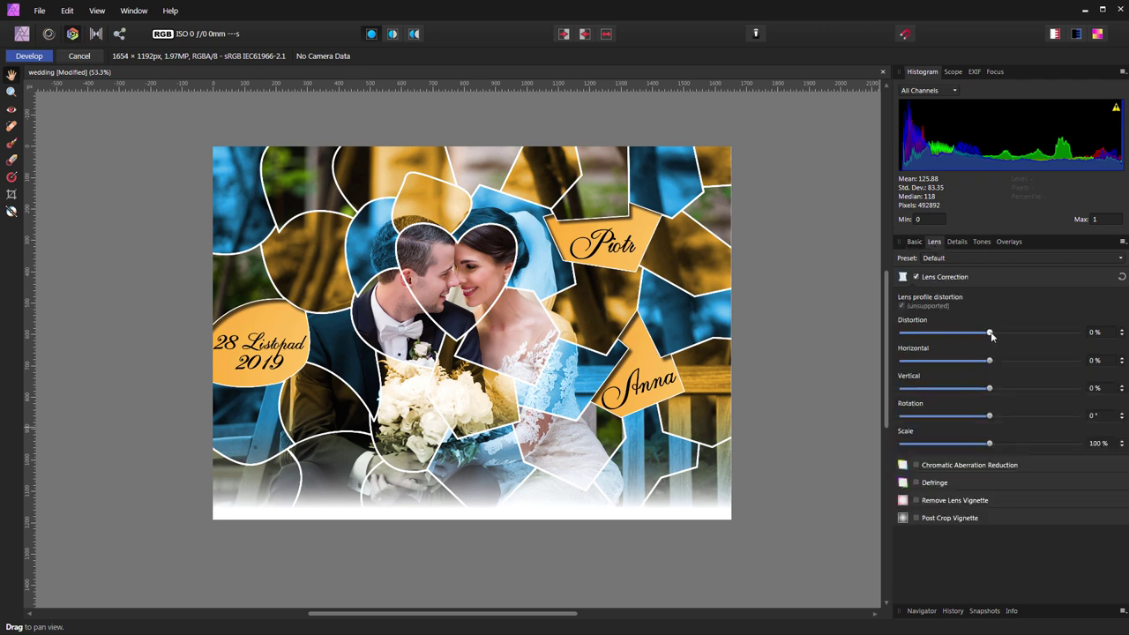
pyautogui.moveTo(988, 332)
pyautogui.mouseDown()
pyautogui.moveTo(967, 354)
pyautogui.moveTo(987, 360)
pyautogui.mouseUp()
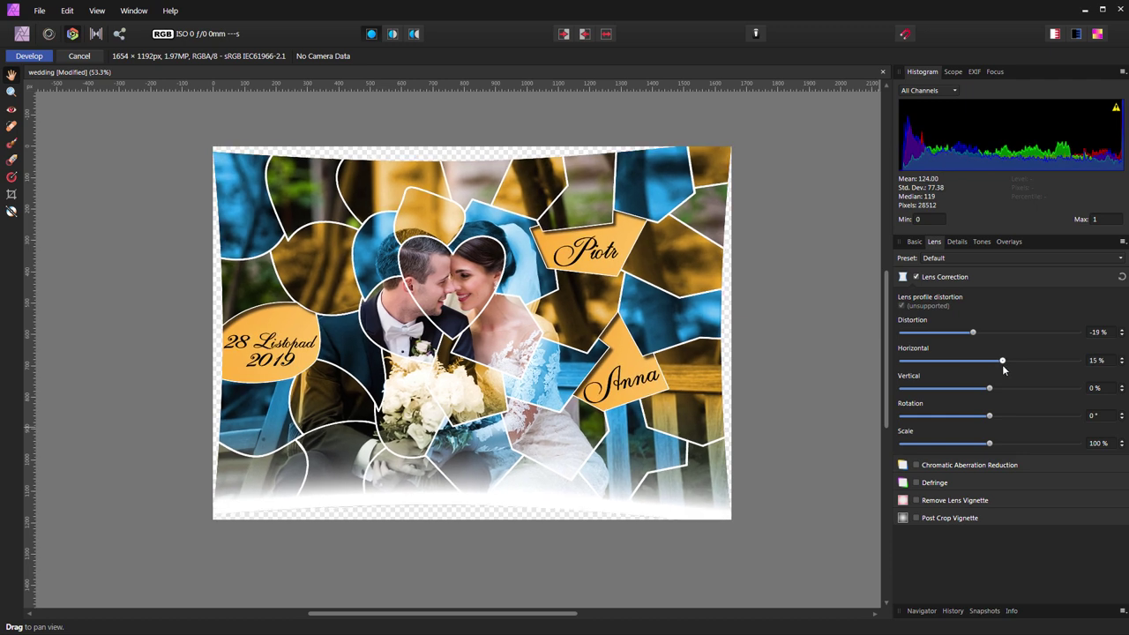
pyautogui.moveTo(989, 415)
pyautogui.mouseDown()
pyautogui.moveTo(1008, 417)
pyautogui.moveTo(993, 417)
pyautogui.moveTo(986, 444)
pyautogui.mouseUp()
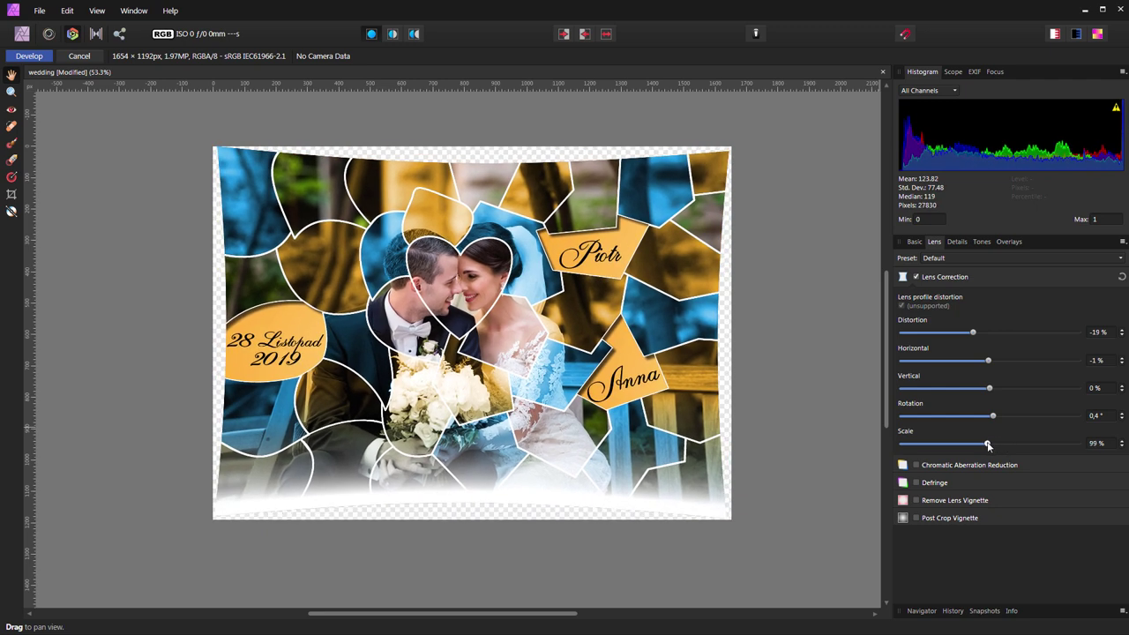
pyautogui.click(1121, 276)
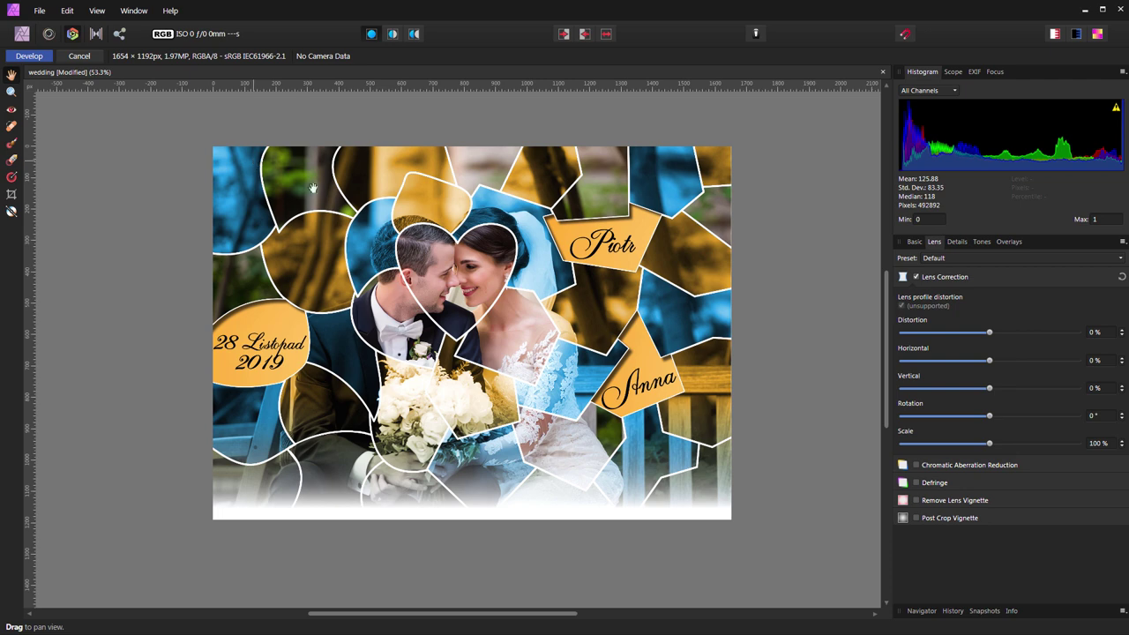
# Apply the Develop changes and make the group, Złoty, Niebieski, Zdjęcie and background layers visible.
pyautogui.click(28, 55)
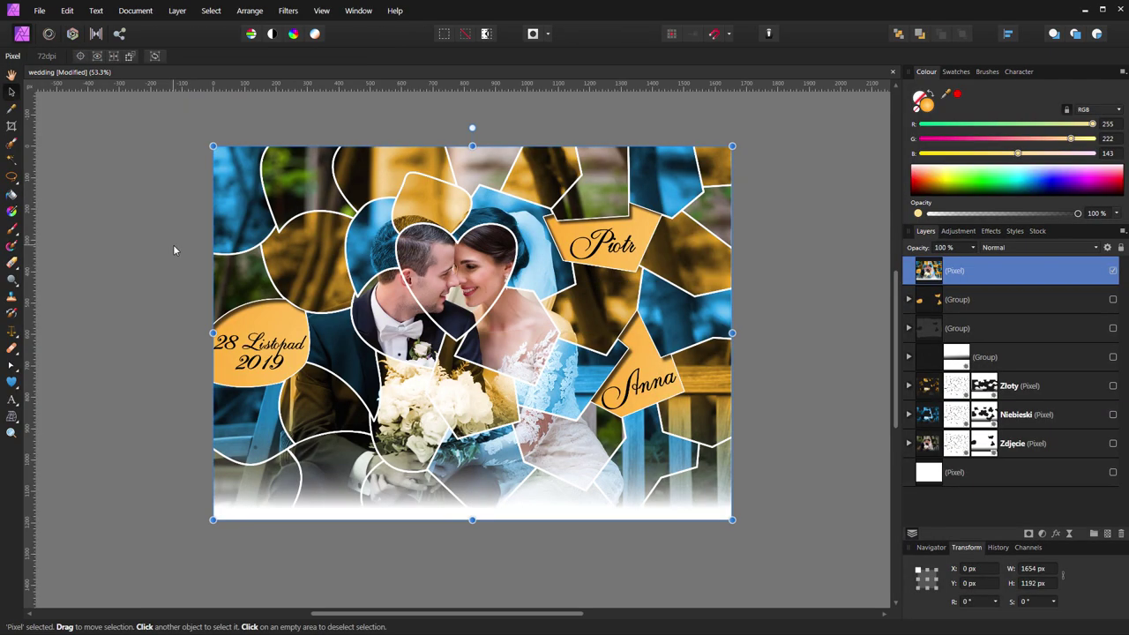
pyautogui.click(793, 348)
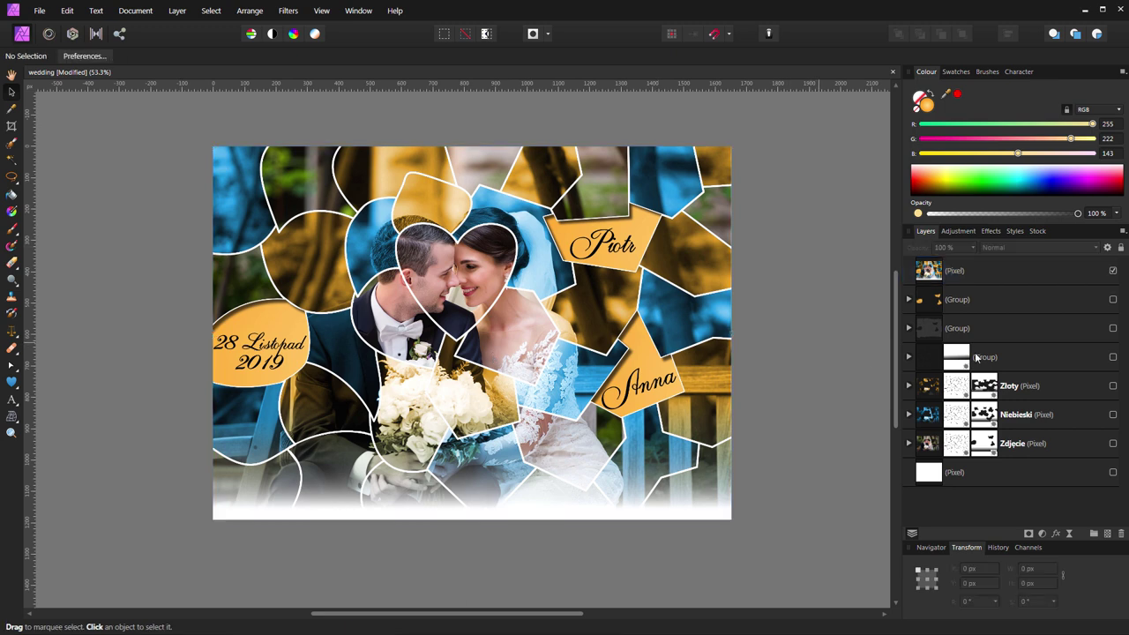
pyautogui.click(1077, 303)
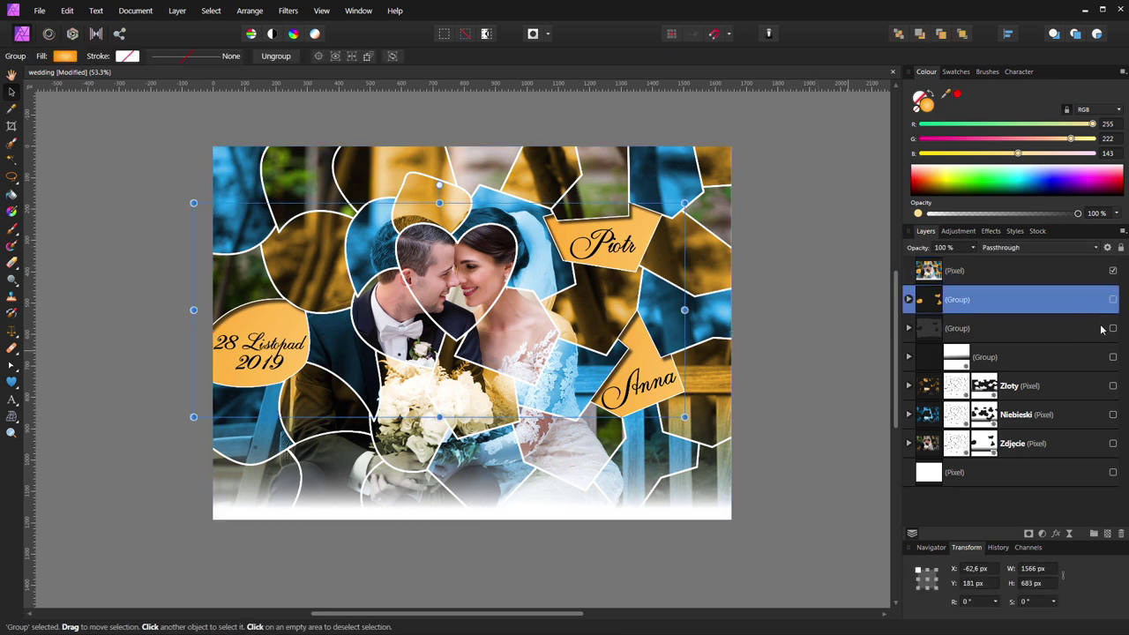
pyautogui.keyDown('ctrl'); pyautogui.click(1089, 388); pyautogui.keyUp('ctrl')
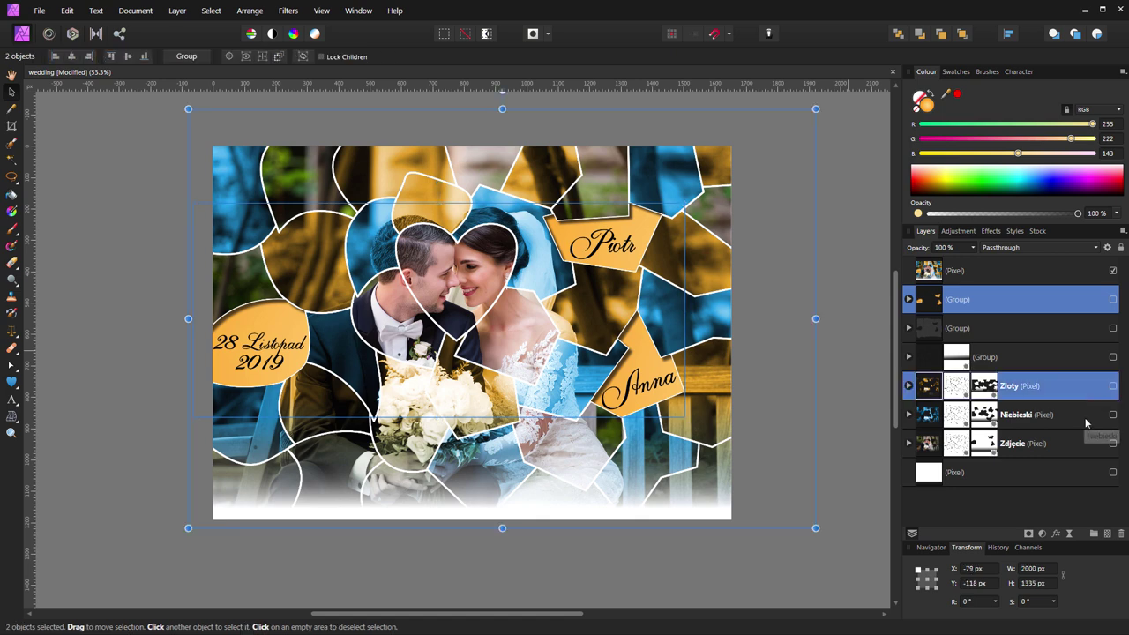
pyautogui.keyDown('ctrl'); pyautogui.click(1089, 432); pyautogui.keyUp('ctrl')
pyautogui.keyDown('ctrl'); pyautogui.click(1088, 449); pyautogui.keyUp('ctrl')
pyautogui.keyDown('ctrl'); pyautogui.click(1086, 478); pyautogui.keyUp('ctrl')
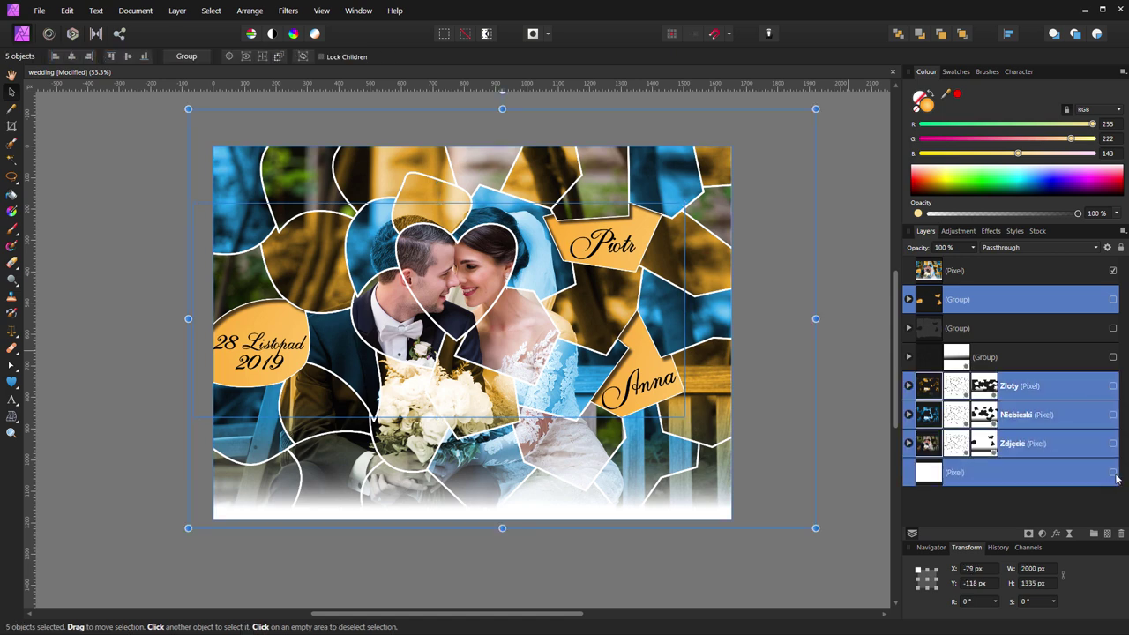
pyautogui.click(1112, 474)
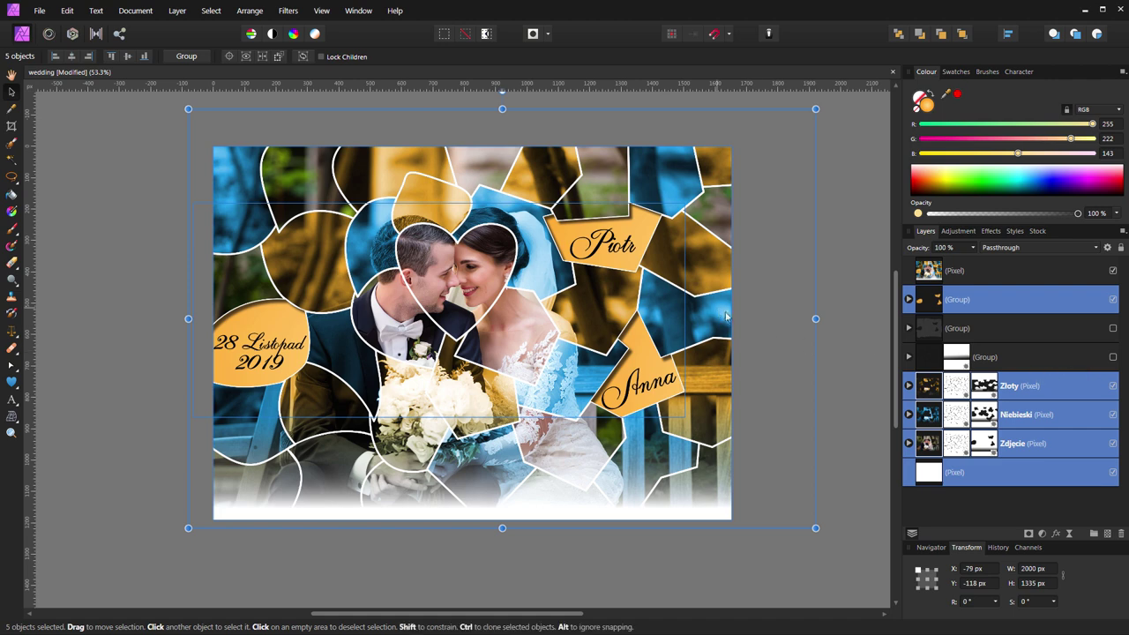
# Toggle the merged top layer on and off to compare it with the layers beneath.
pyautogui.click(881, 286)
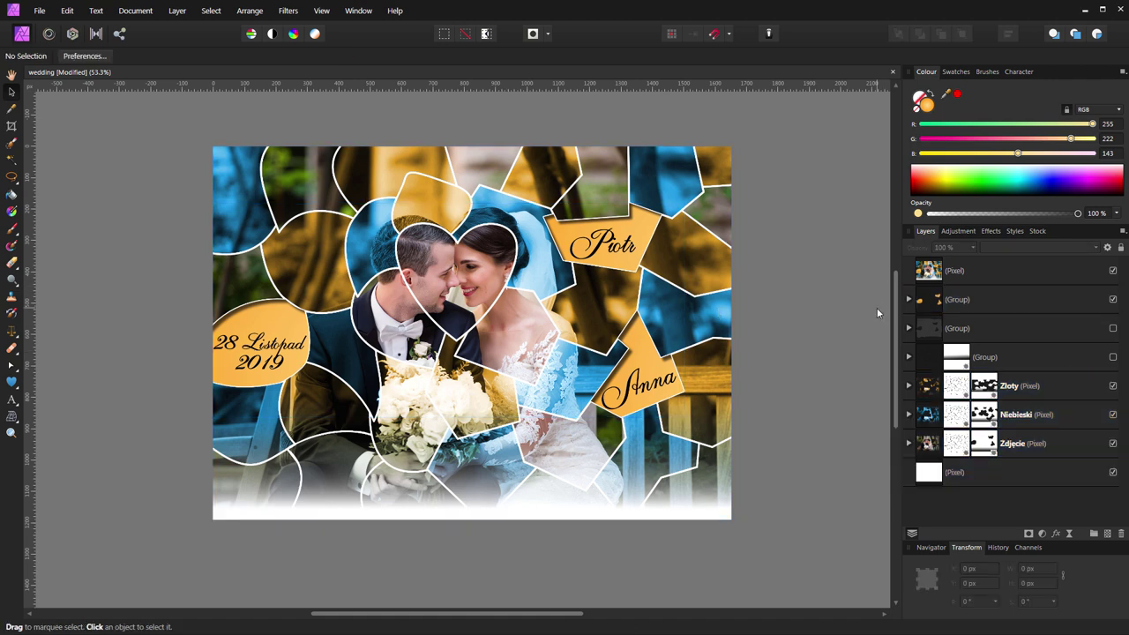
pyautogui.click(1113, 270)
pyautogui.click(1114, 271)
pyautogui.click(1113, 271)
pyautogui.click(1113, 270)
pyautogui.click(1114, 271)
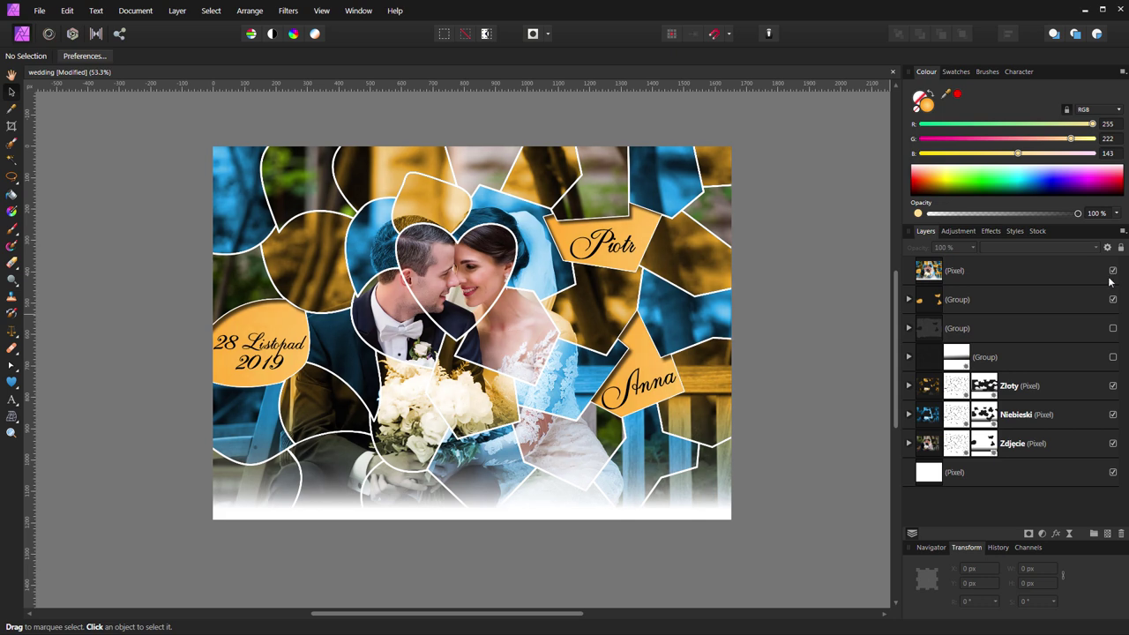